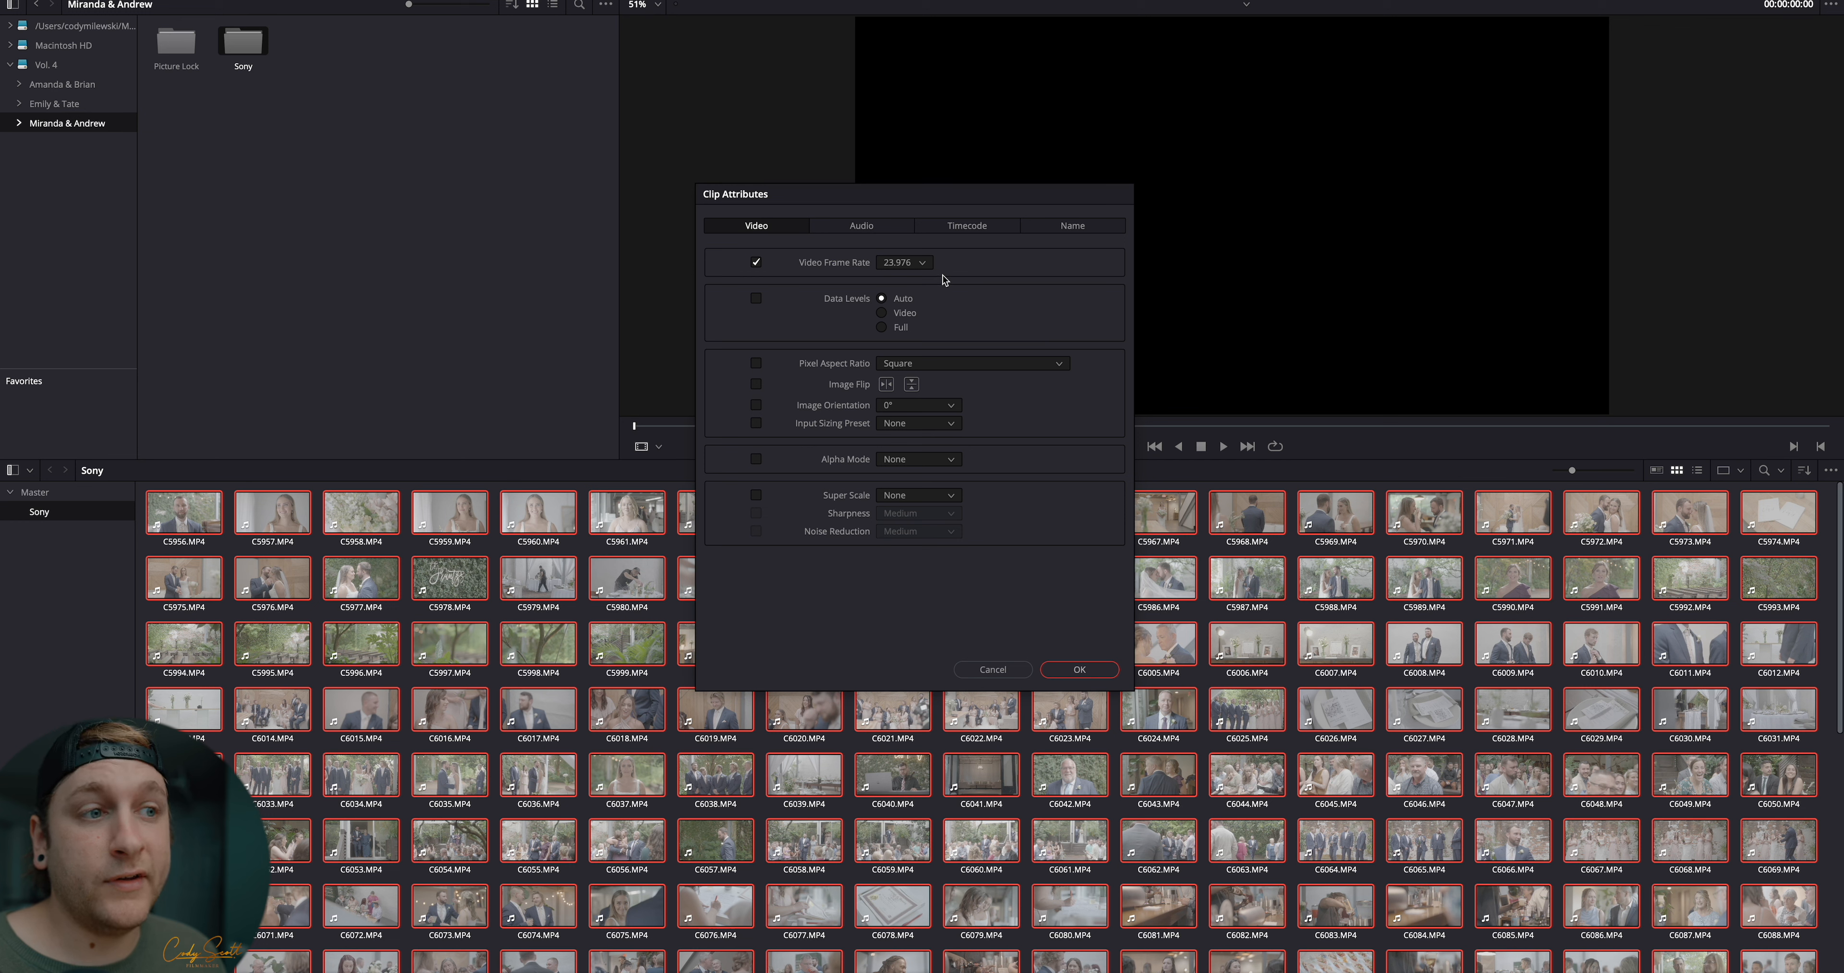
Try video frame rates of 47.952 and 72 for the selected clips
{"action": "left_click", "coordinate": [924, 264]}
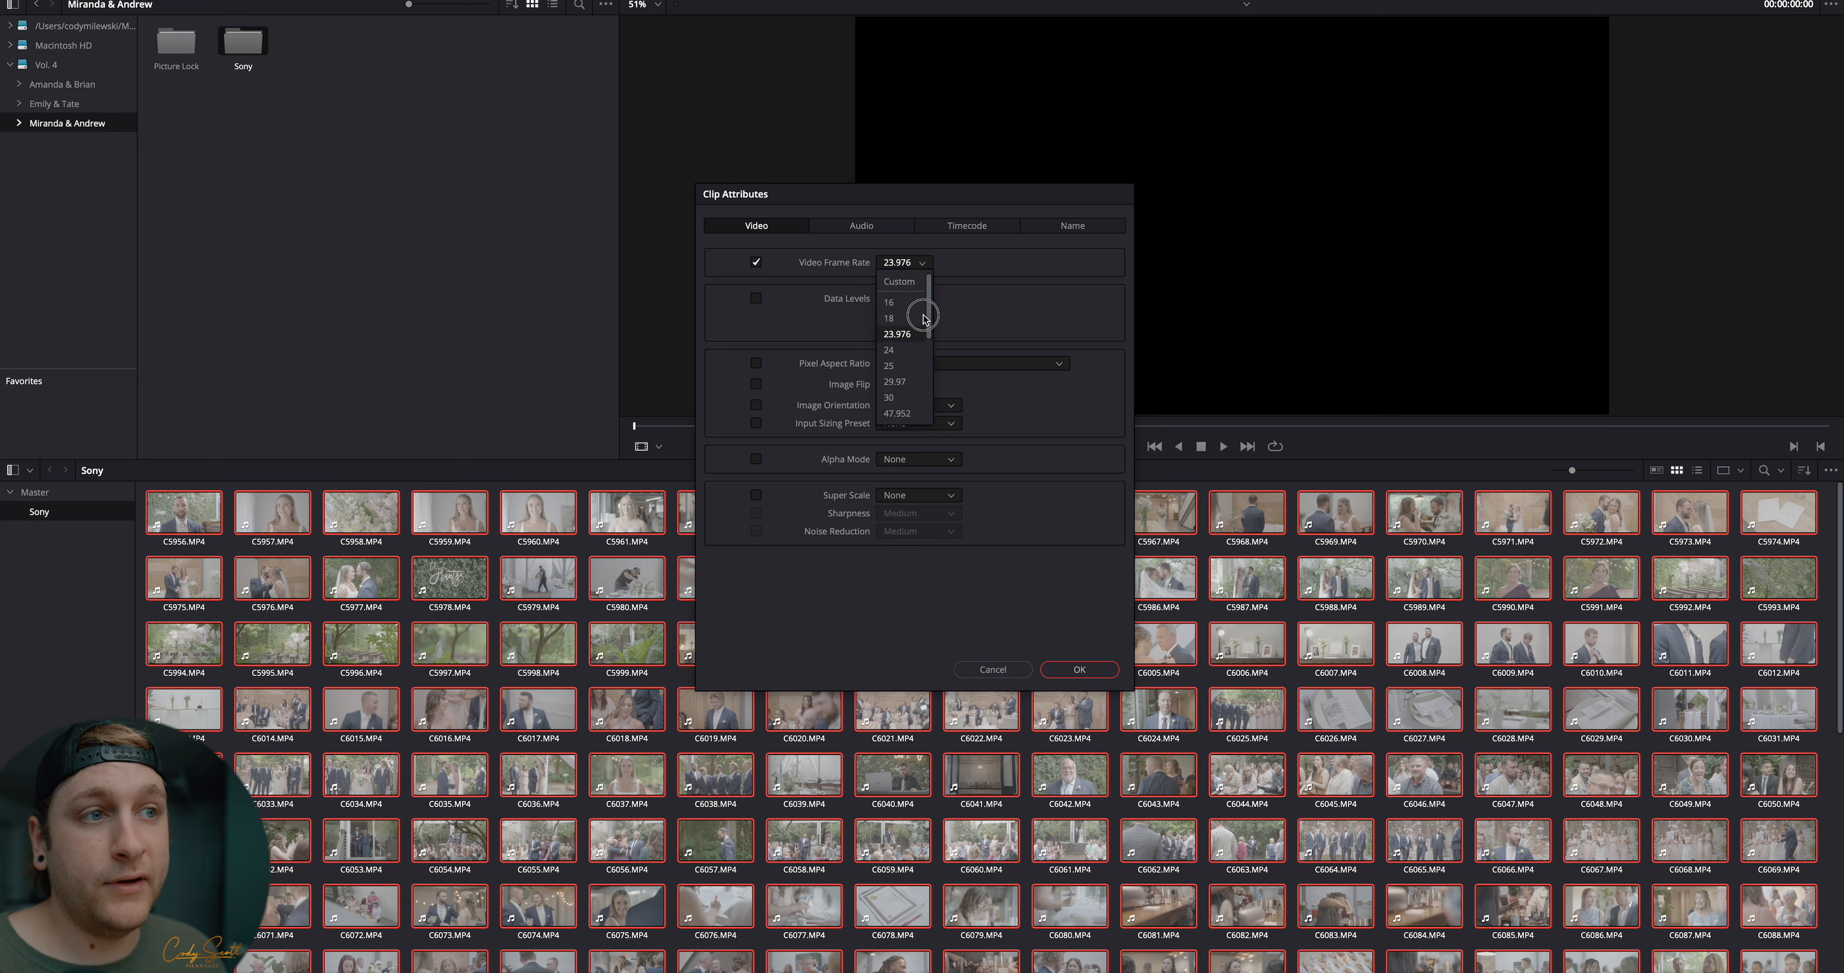
{"action": "left_click", "coordinate": [900, 410]}
{"action": "left_click", "coordinate": [919, 264]}
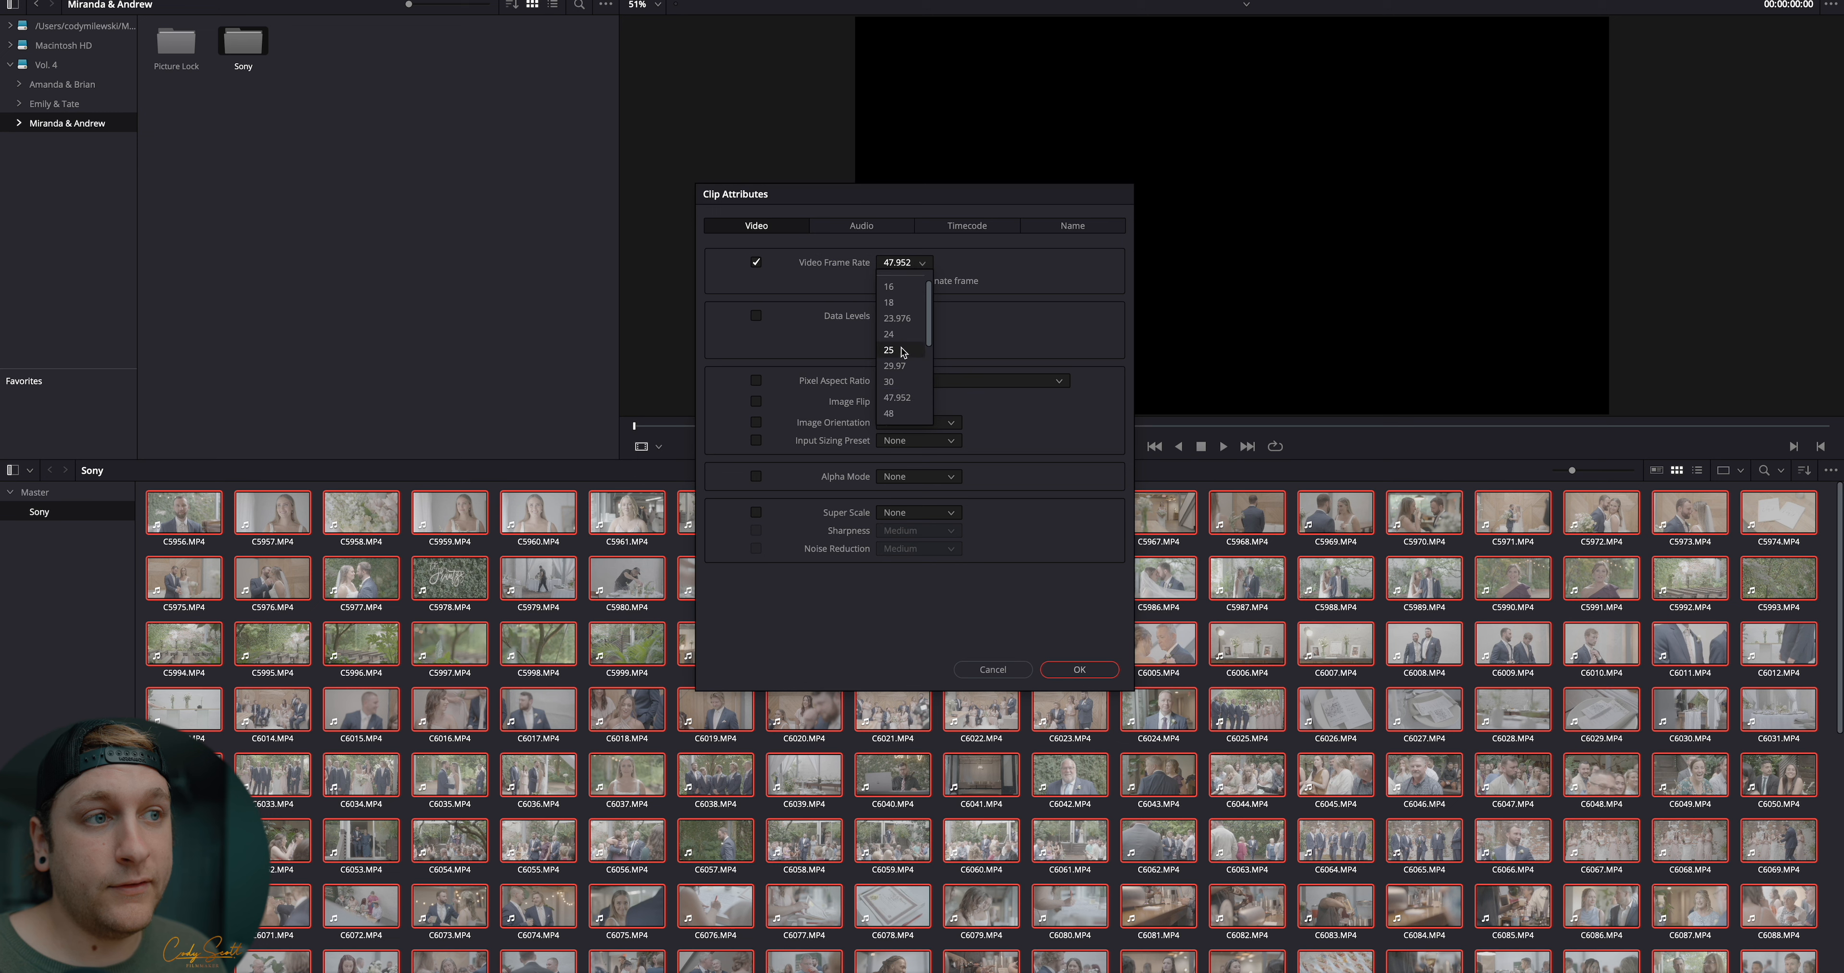
{"action": "scroll", "coordinate": [903, 386], "scroll_direction": "down", "scroll_amount": 3}
{"action": "left_click", "coordinate": [898, 341]}
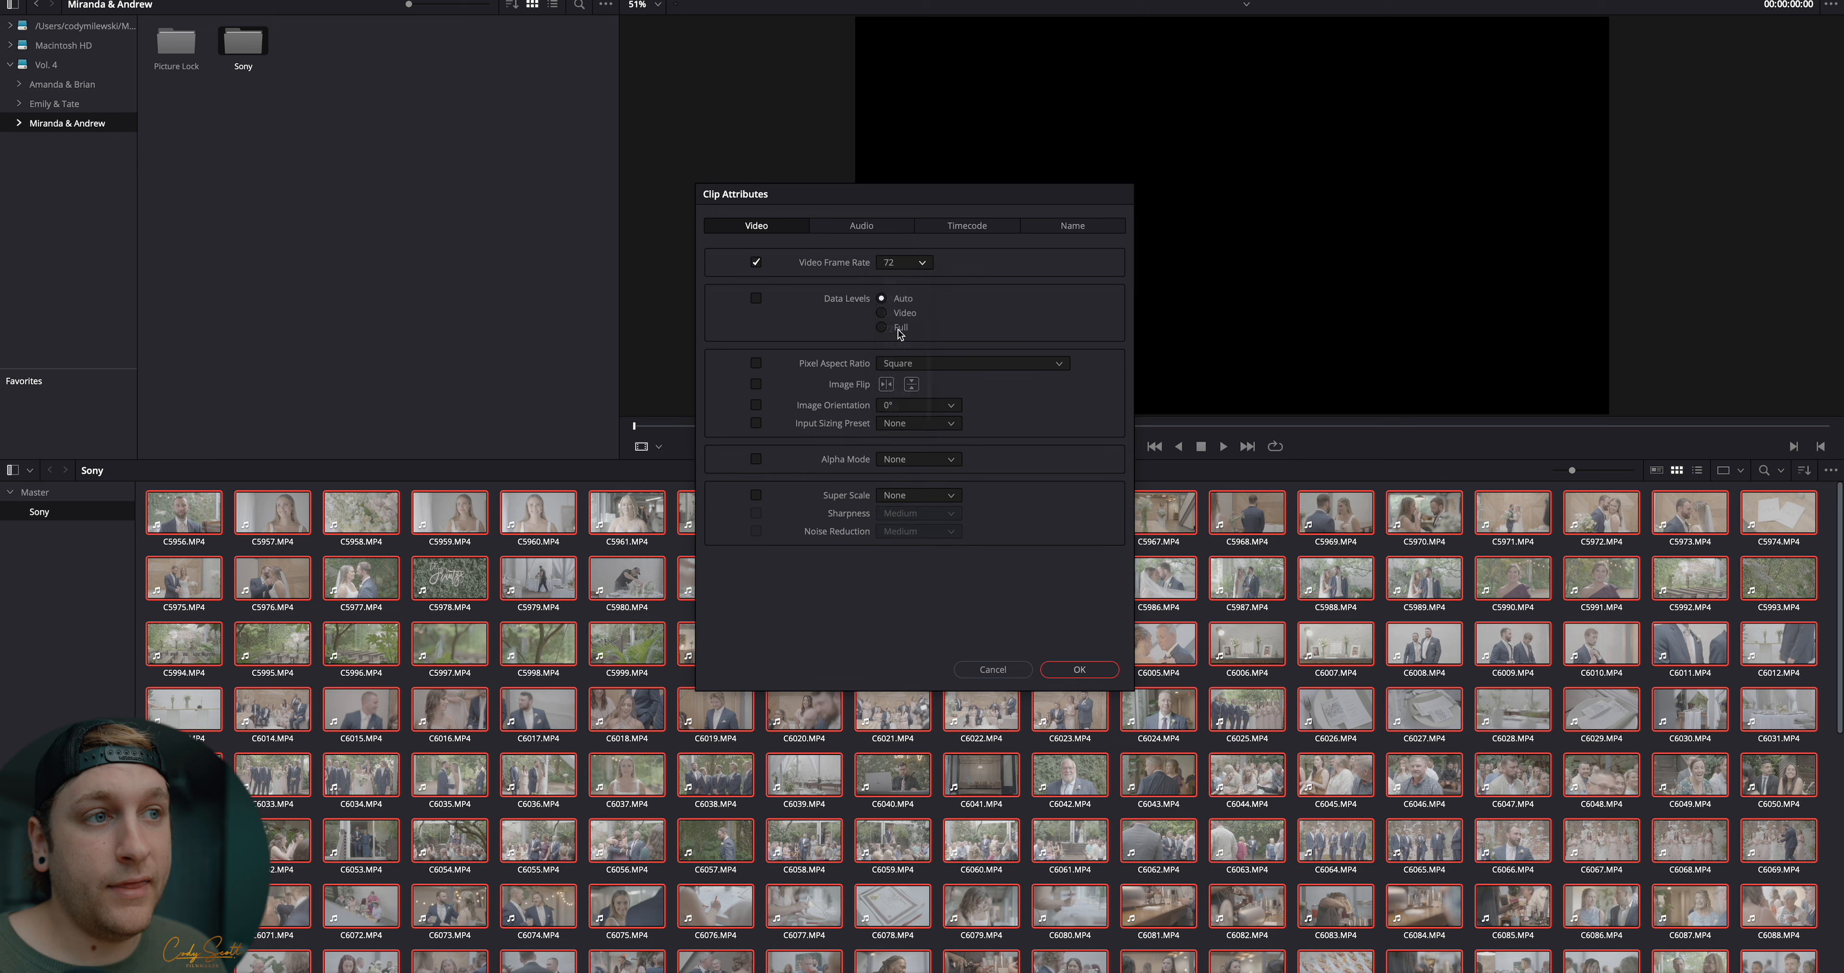
Set the video frame rate of all selected Sony clips to 23.976, apply the clip attributes and deselect the clips
{"action": "left_click", "coordinate": [902, 266]}
{"action": "scroll", "coordinate": [904, 300], "scroll_direction": "up", "scroll_amount": 5}
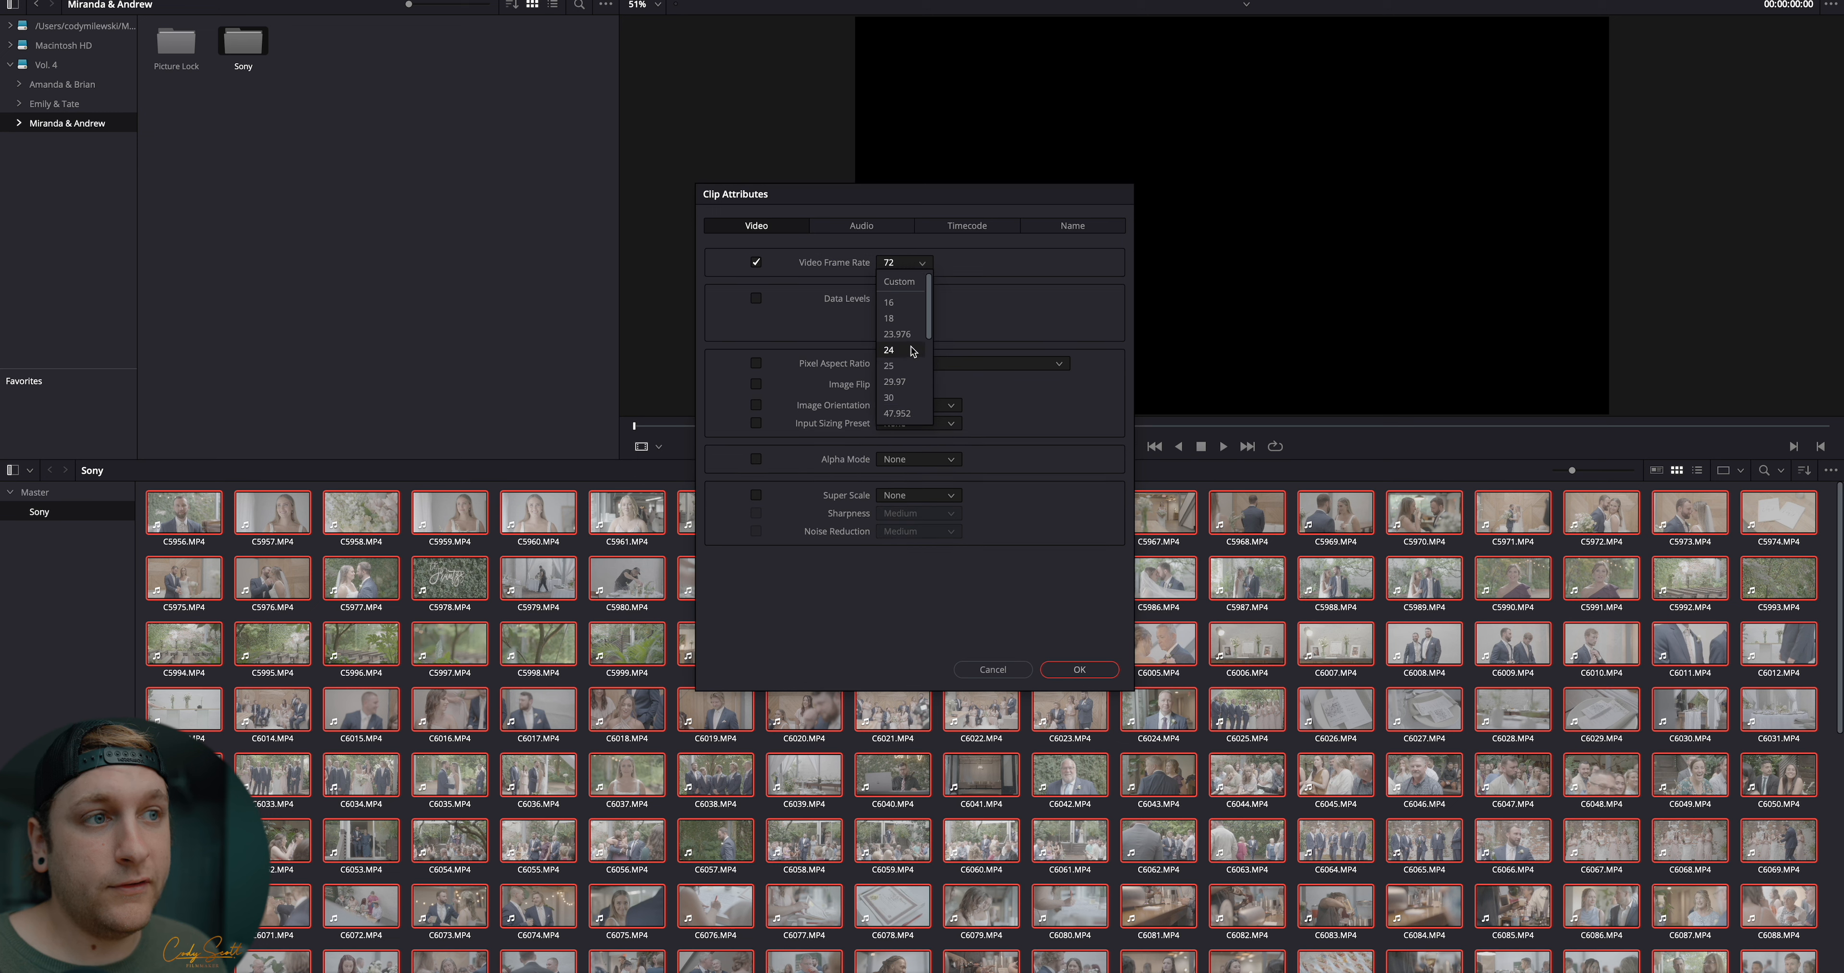
{"action": "left_click", "coordinate": [902, 335]}
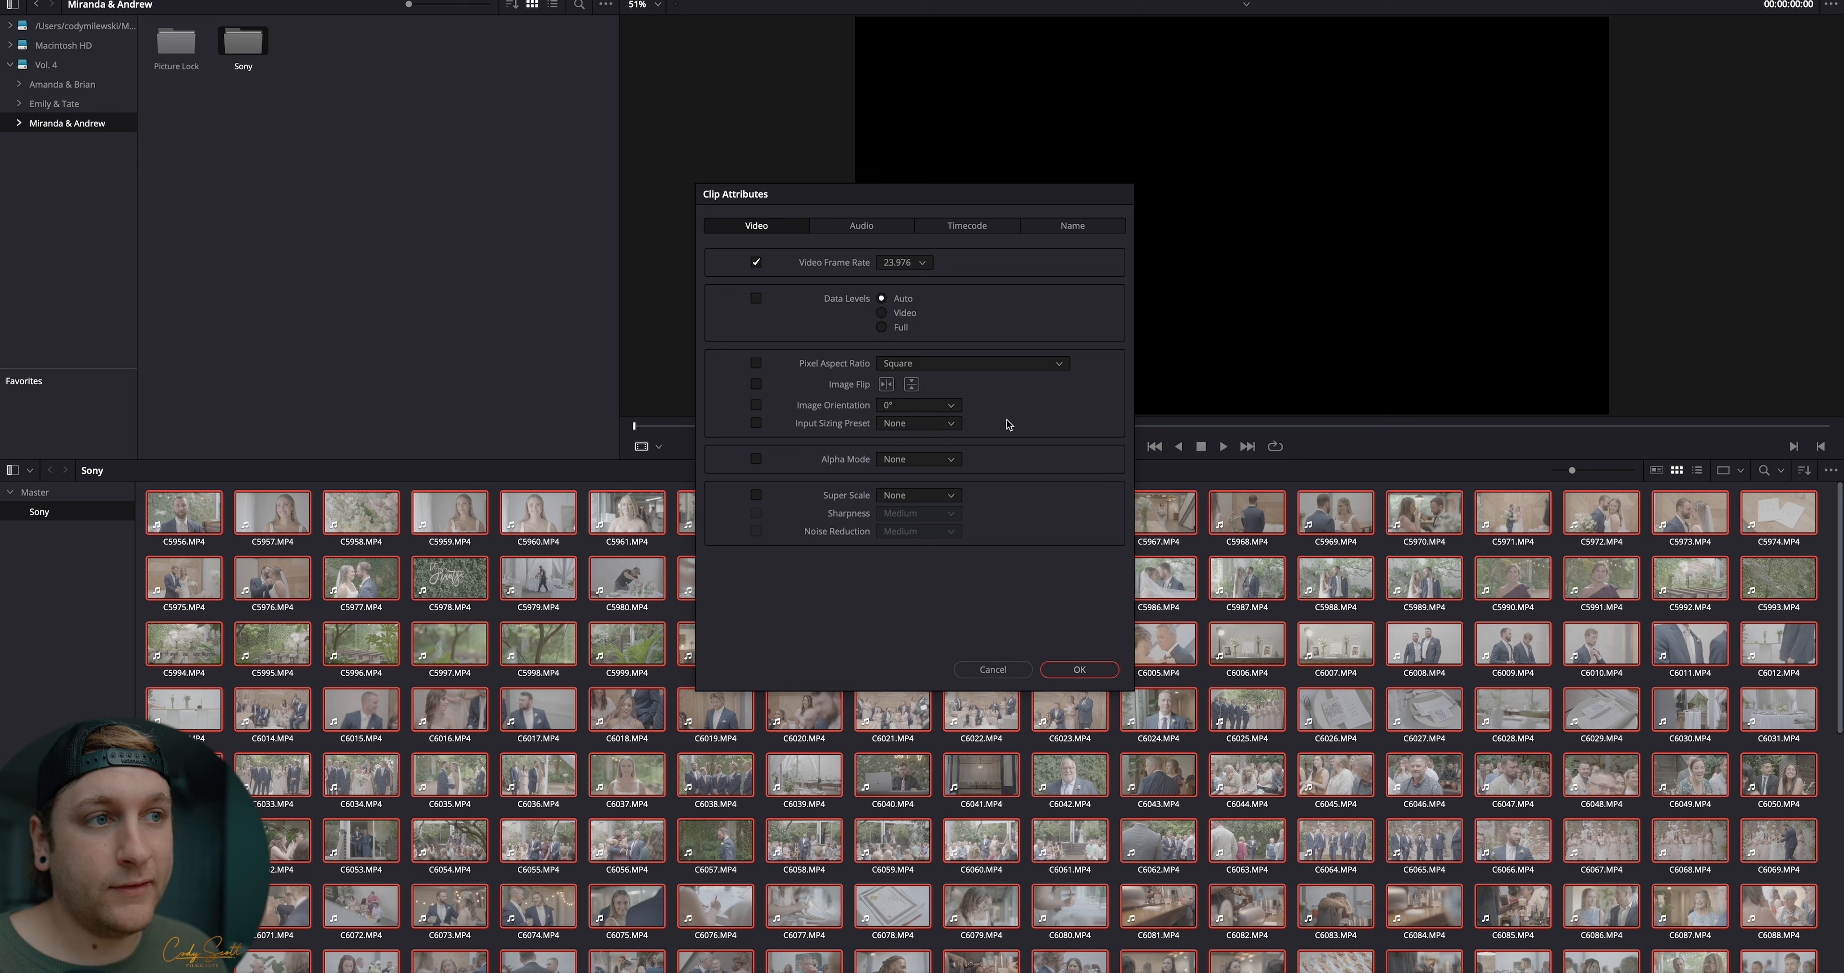
{"action": "left_click", "coordinate": [1079, 669]}
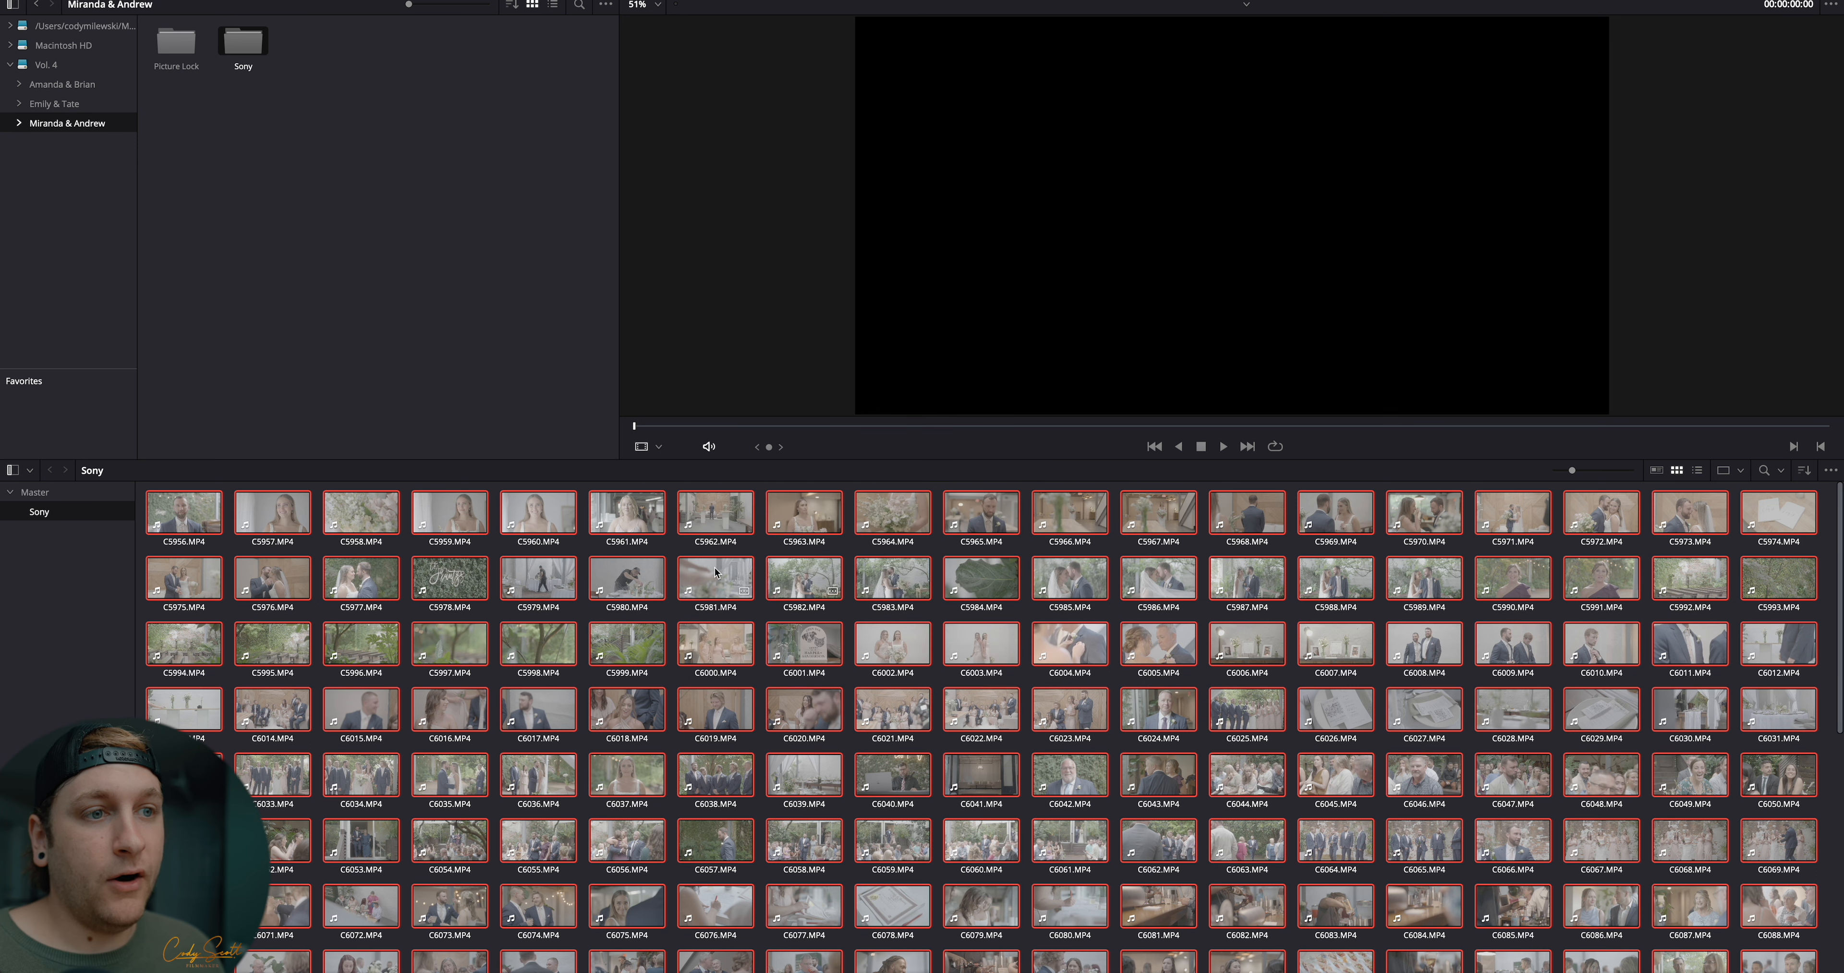
{"action": "left_click", "coordinate": [763, 553]}
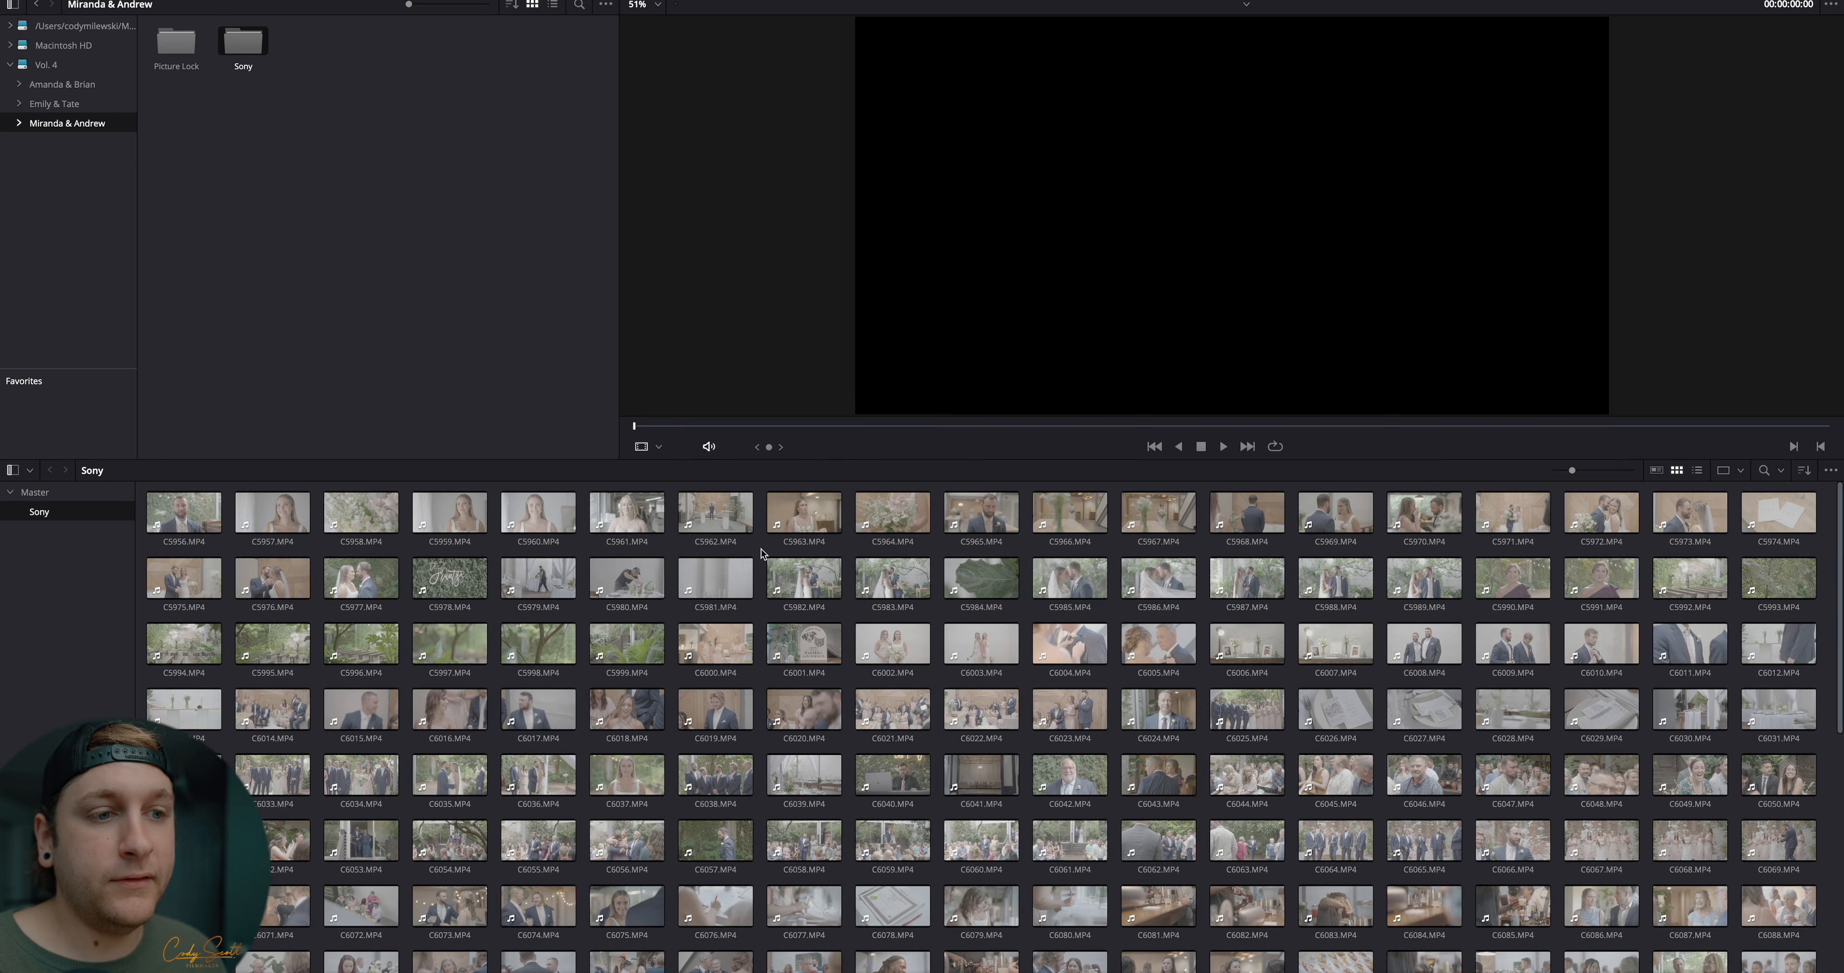
Preview clip C6037.MP4 from the Sony bin, skipping ahead to a point further into the footage
{"action": "scroll", "coordinate": [763, 551], "scroll_direction": "down", "scroll_amount": 2}
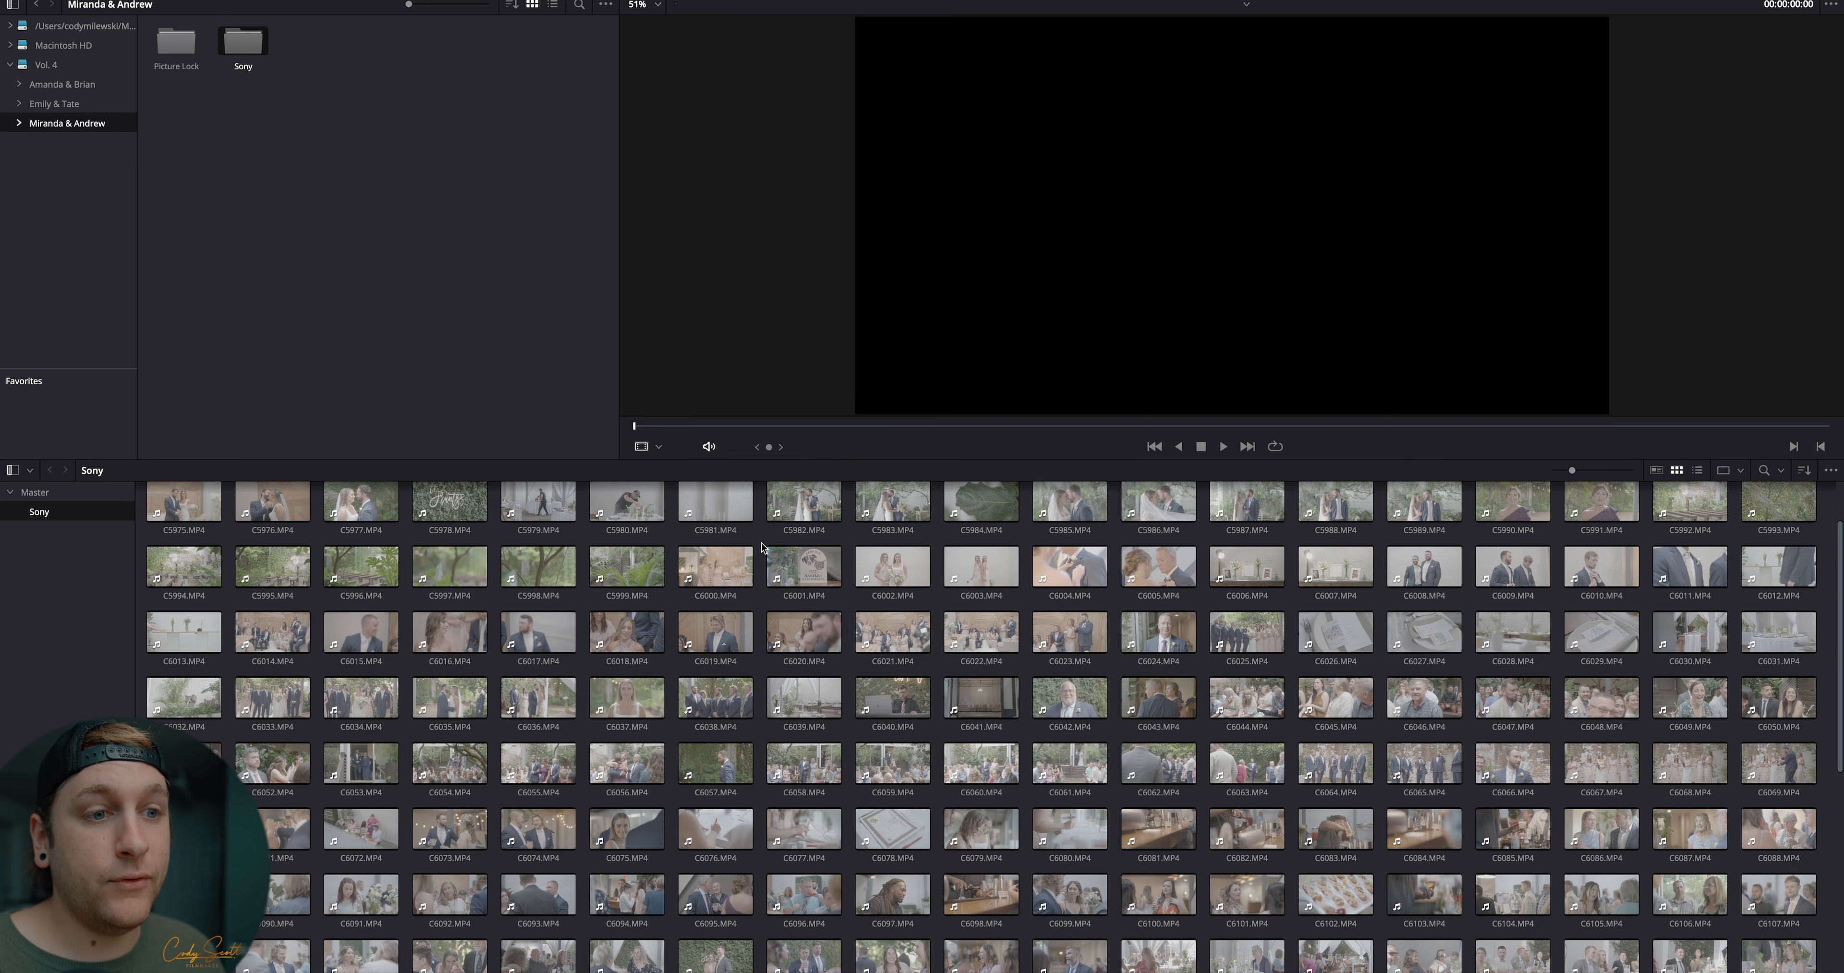
{"action": "left_click", "coordinate": [626, 704]}
{"action": "key", "text": "space"}
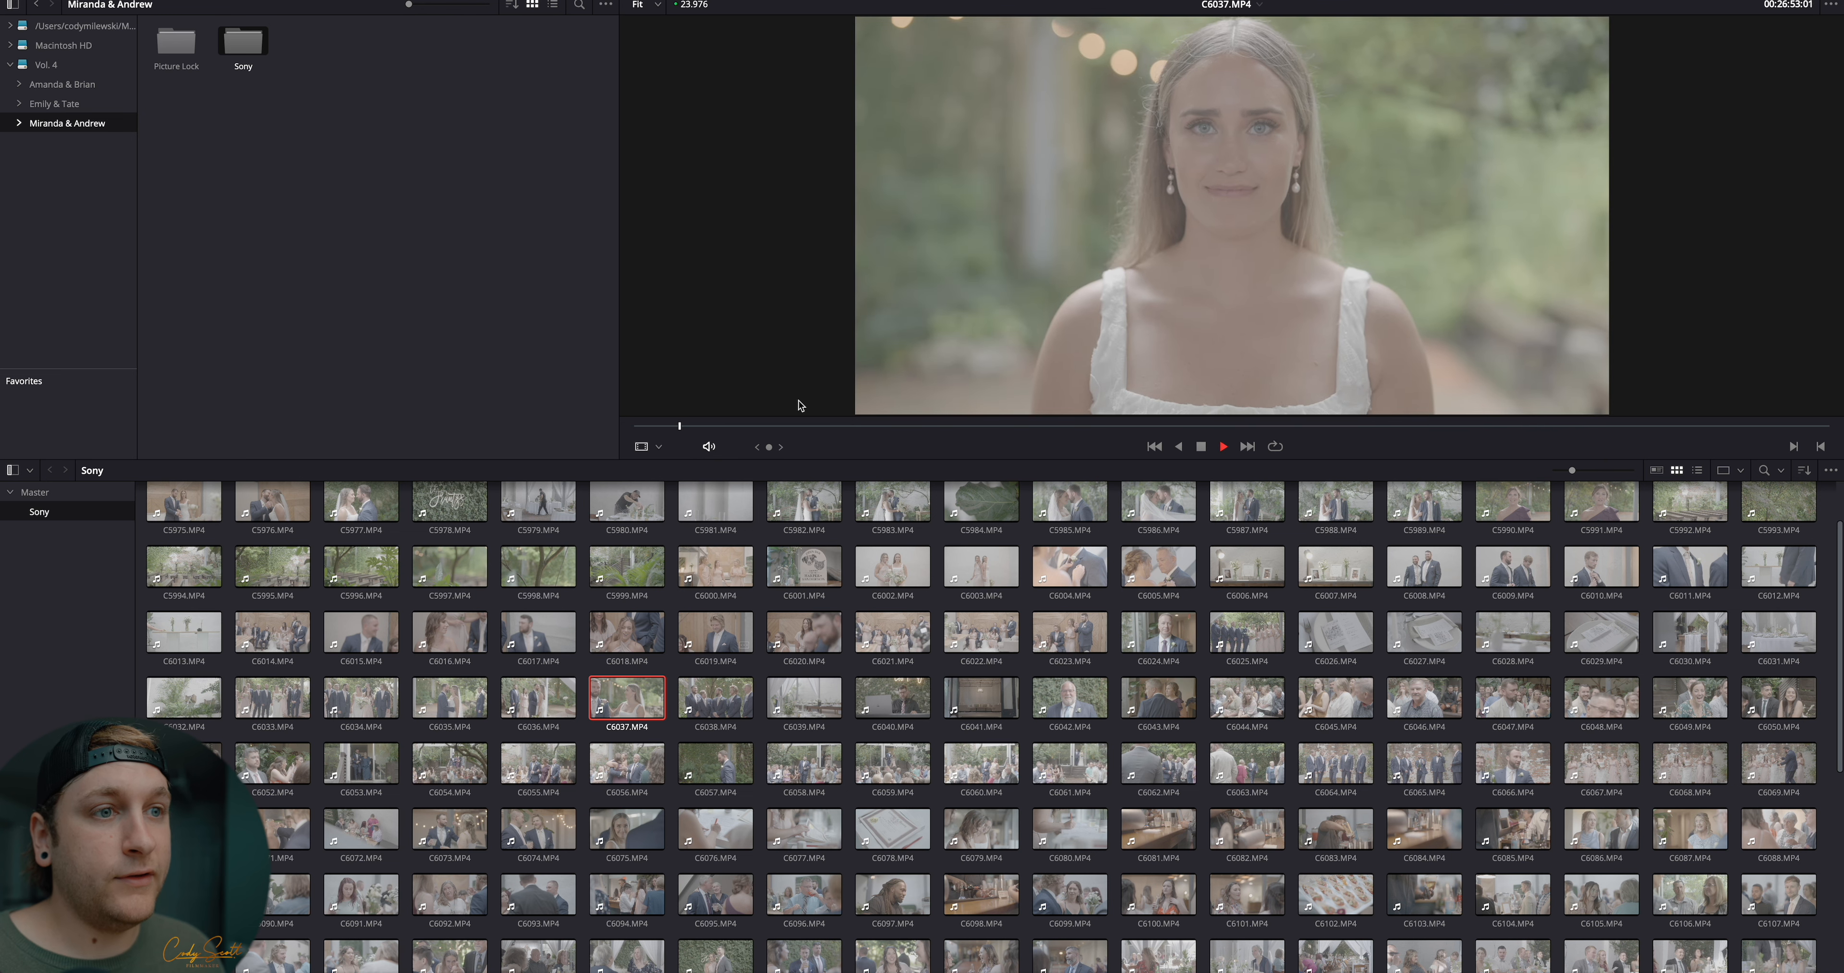
{"action": "left_click", "coordinate": [899, 426]}
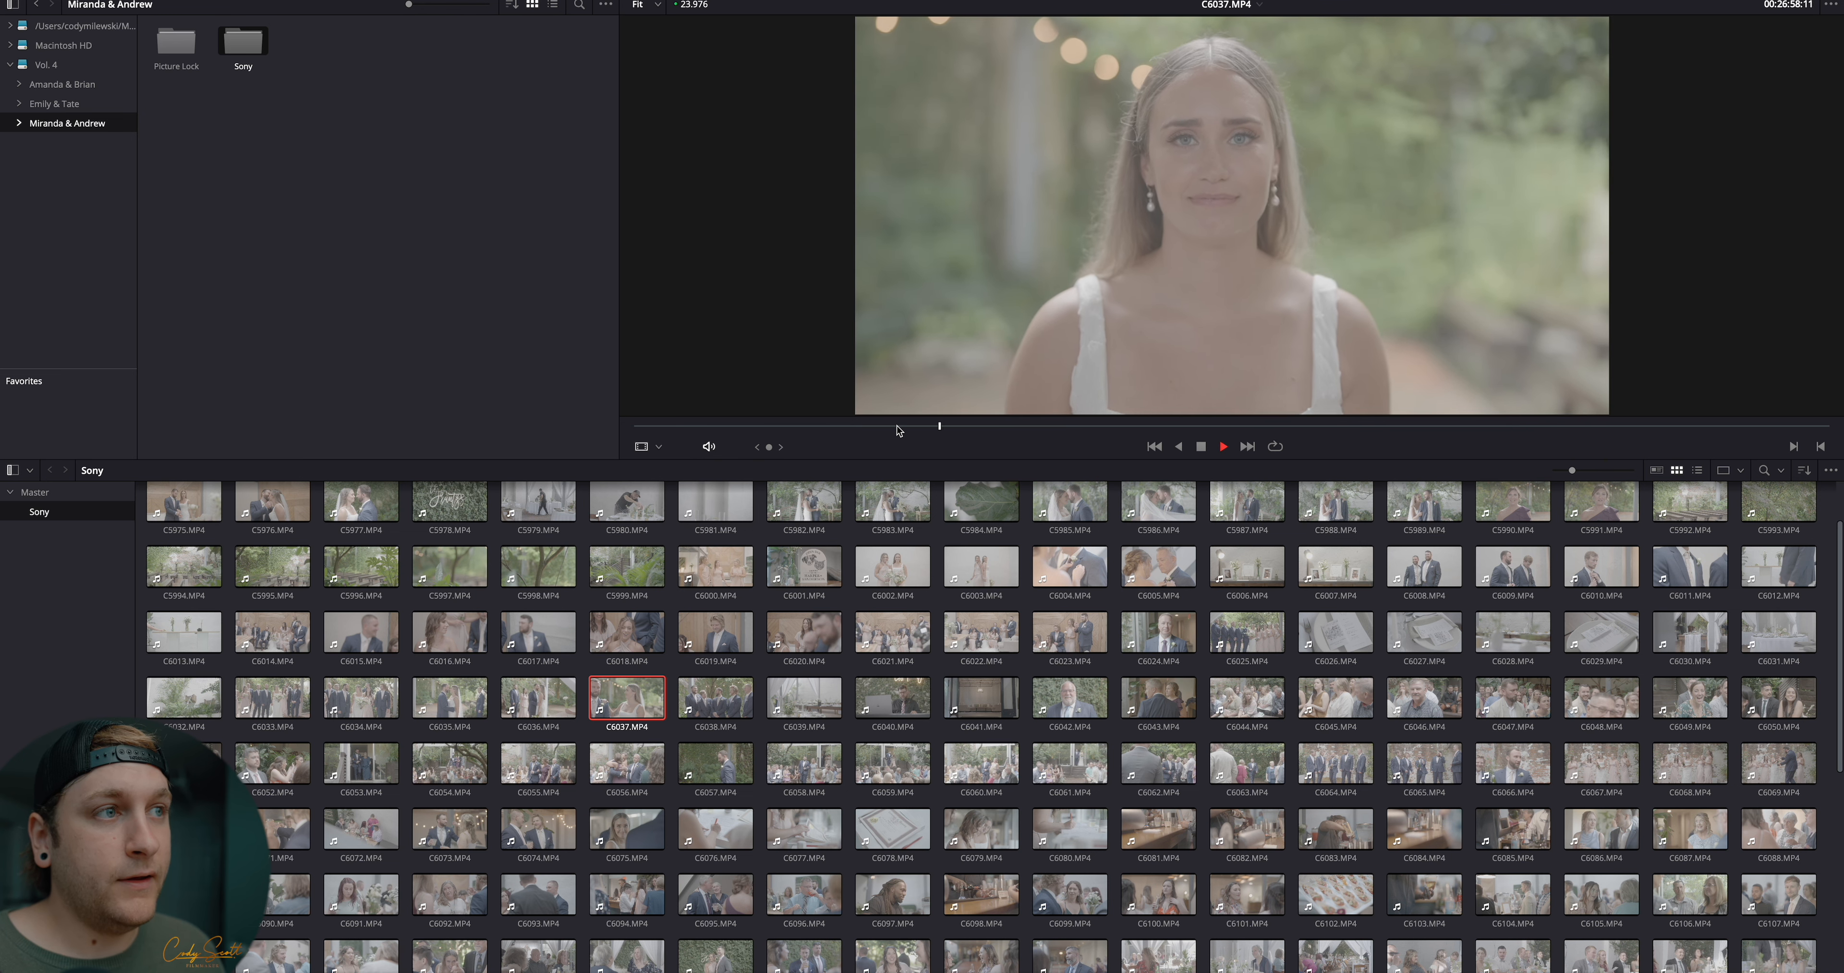
{"action": "key", "text": "space"}
Preview clip C5956.MP4, the first in the Sony bin, skipping ahead partway through, and deselect it
{"action": "scroll", "coordinate": [279, 519], "scroll_direction": "up", "scroll_amount": 2}
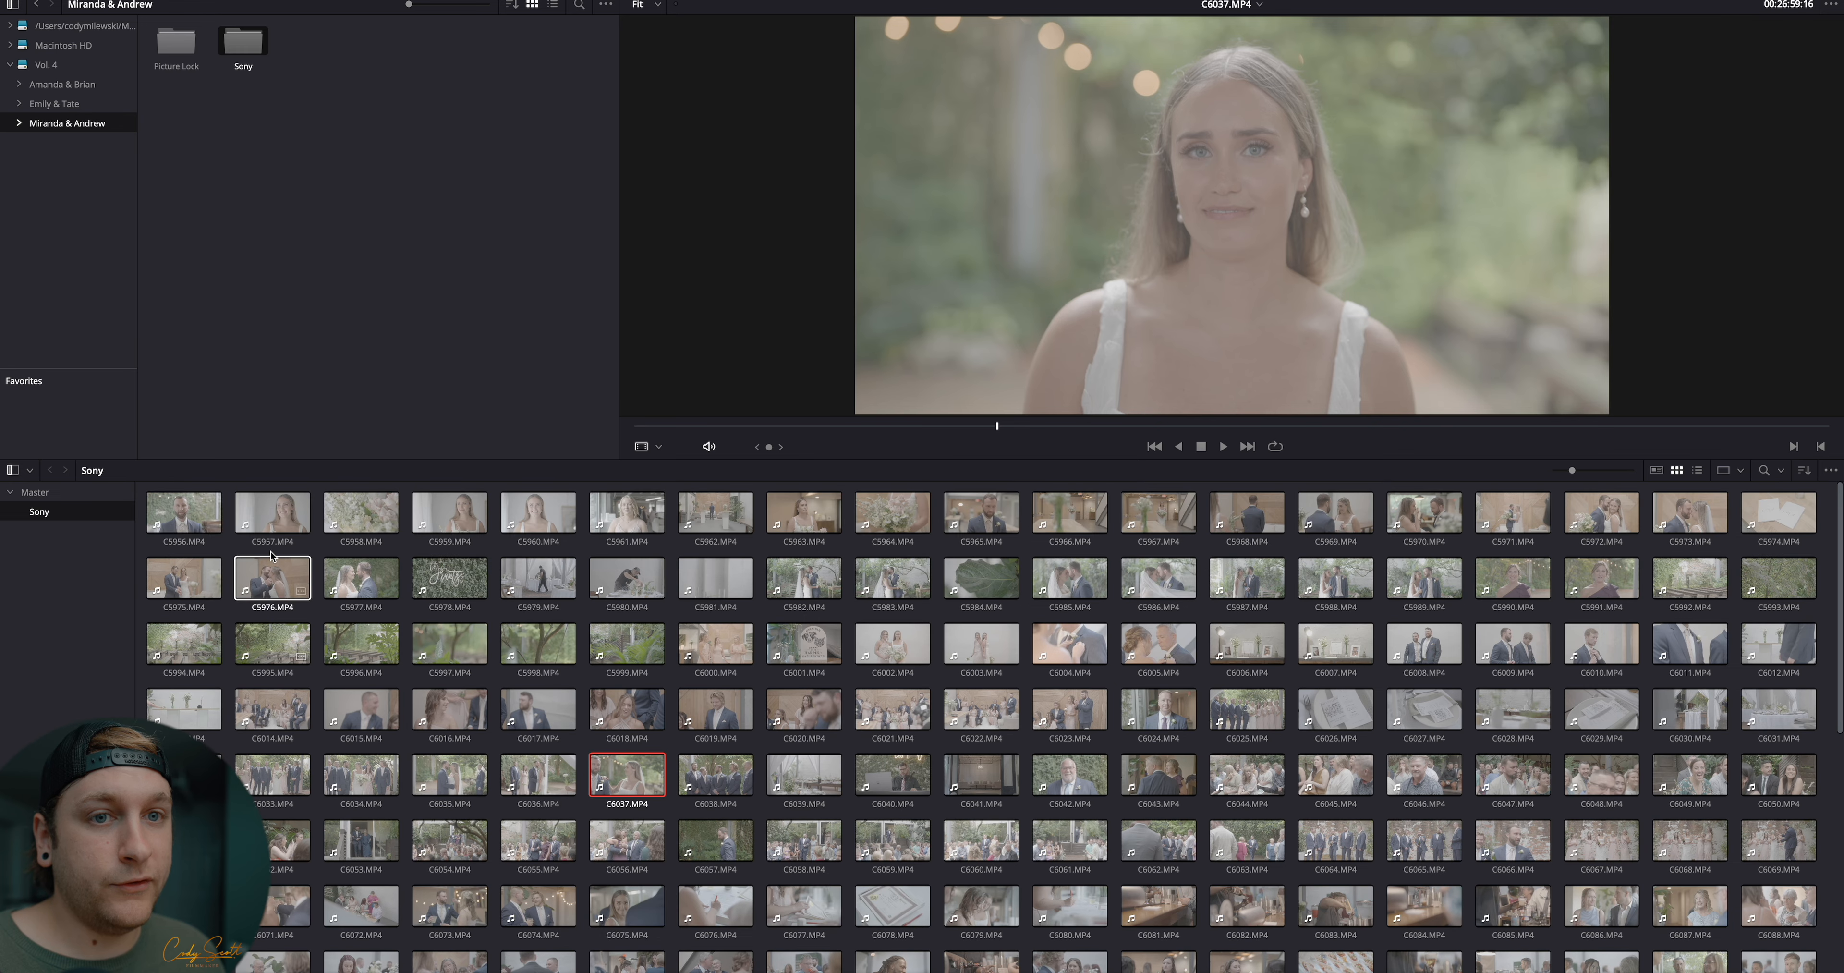
{"action": "left_click", "coordinate": [165, 511]}
{"action": "key", "text": "space"}
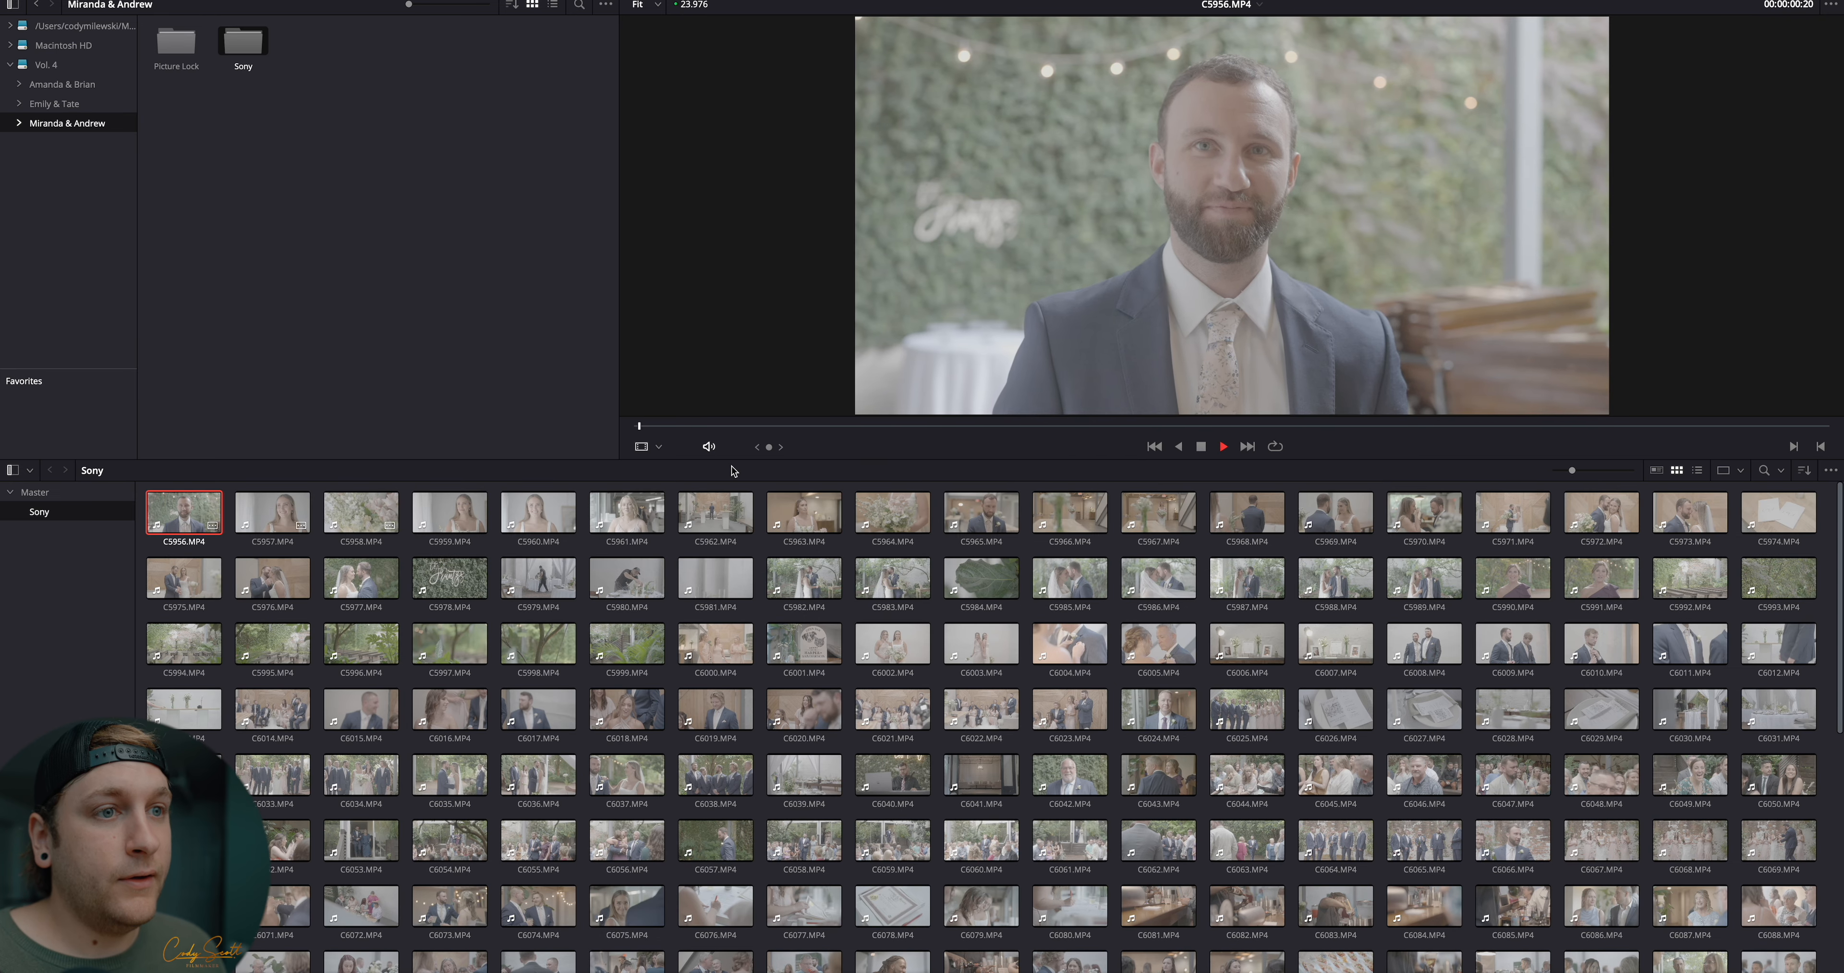
{"action": "left_click", "coordinate": [828, 428]}
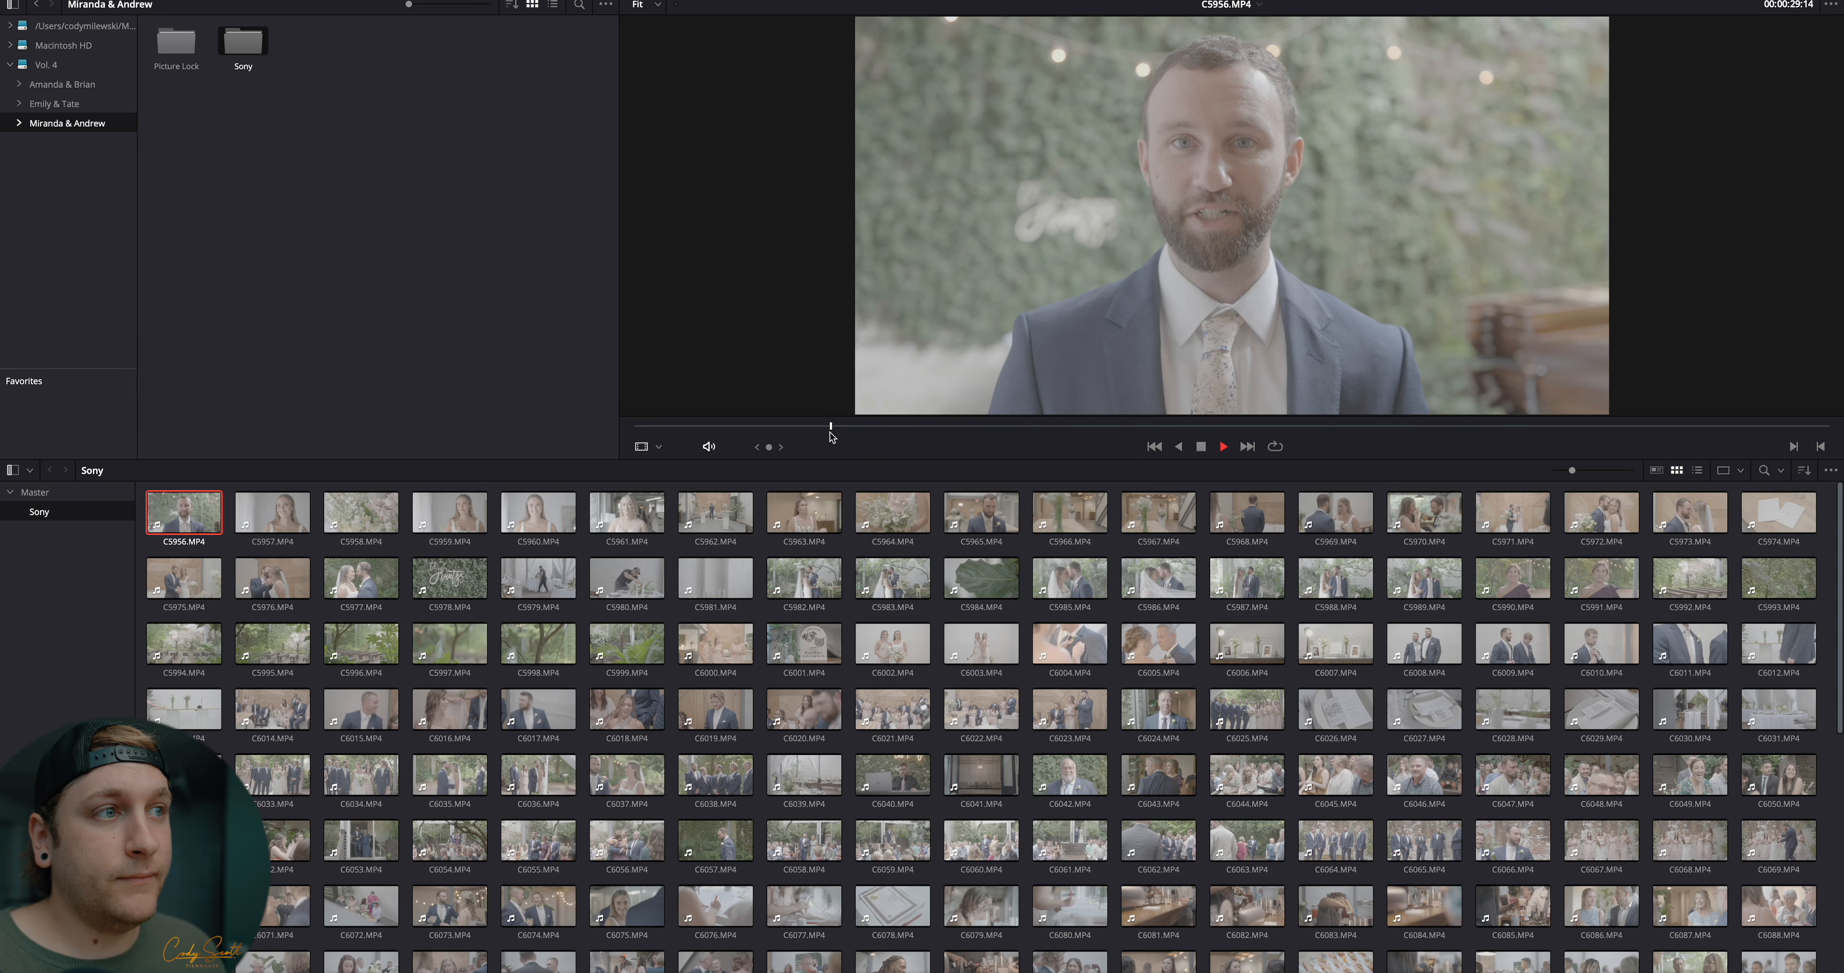
{"action": "key", "text": "space"}
{"action": "left_click", "coordinate": [682, 558]}
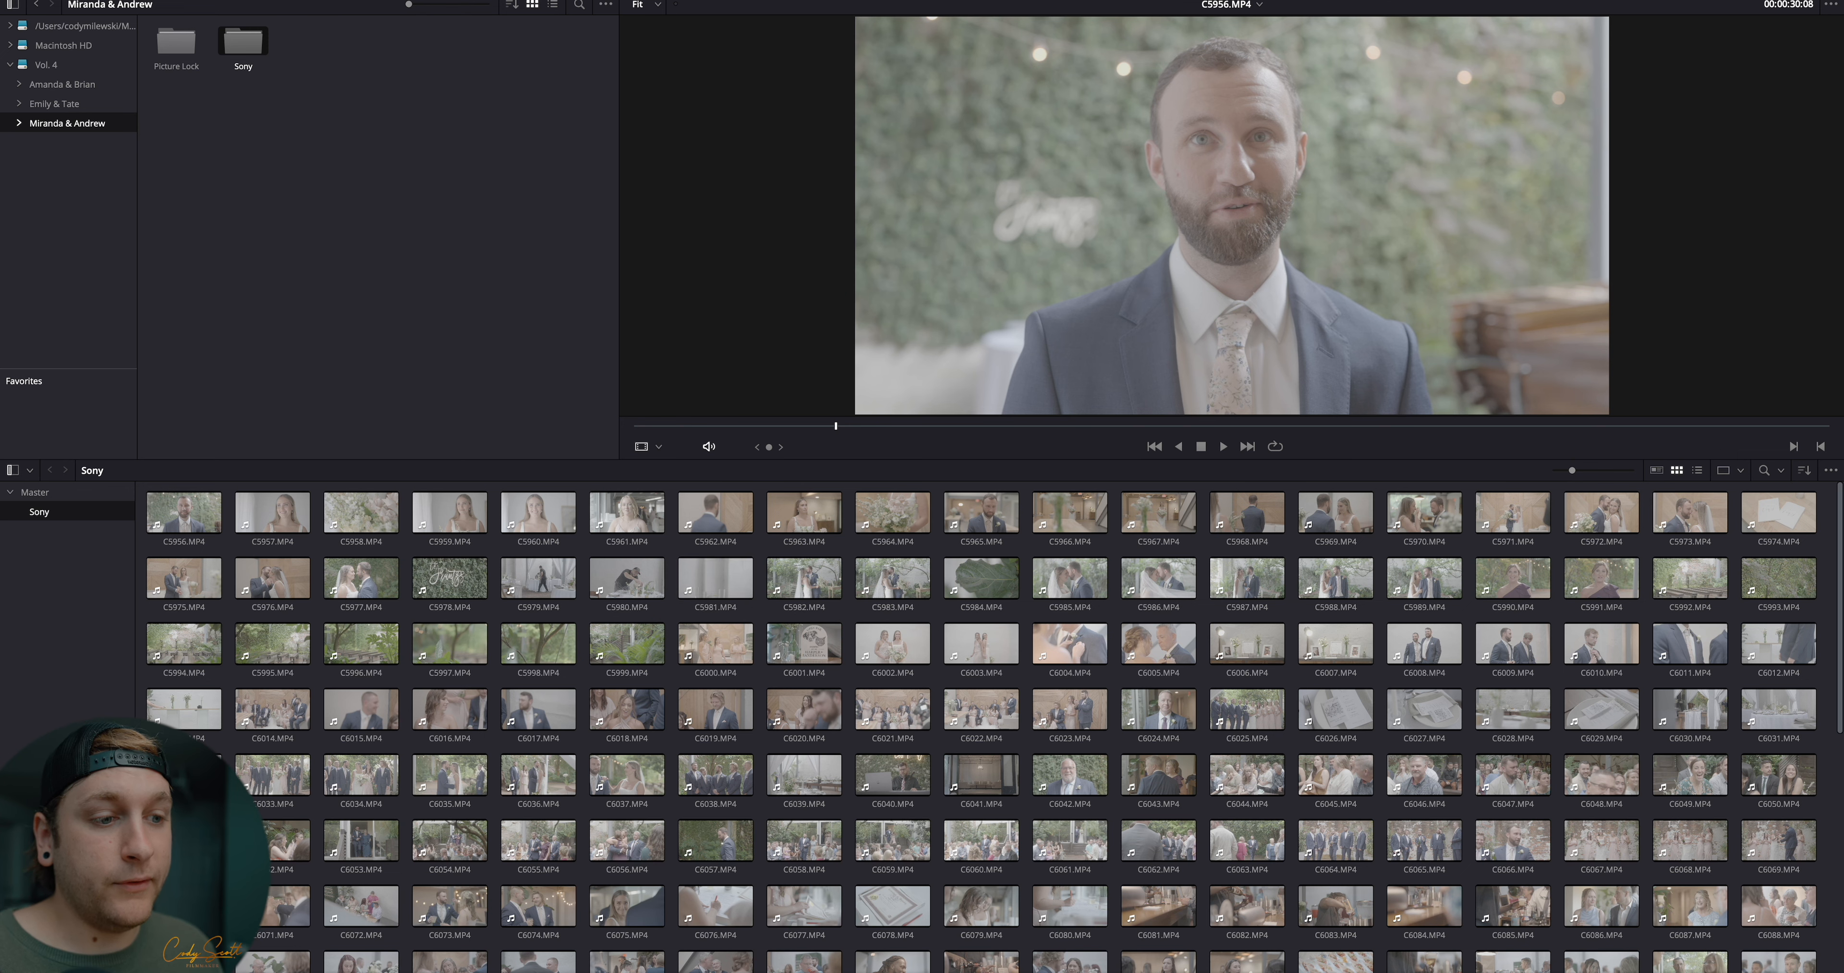
Switch to the Edit page and create a timeline from all clips in the Sony bin
{"action": "key", "text": "shift+4"}
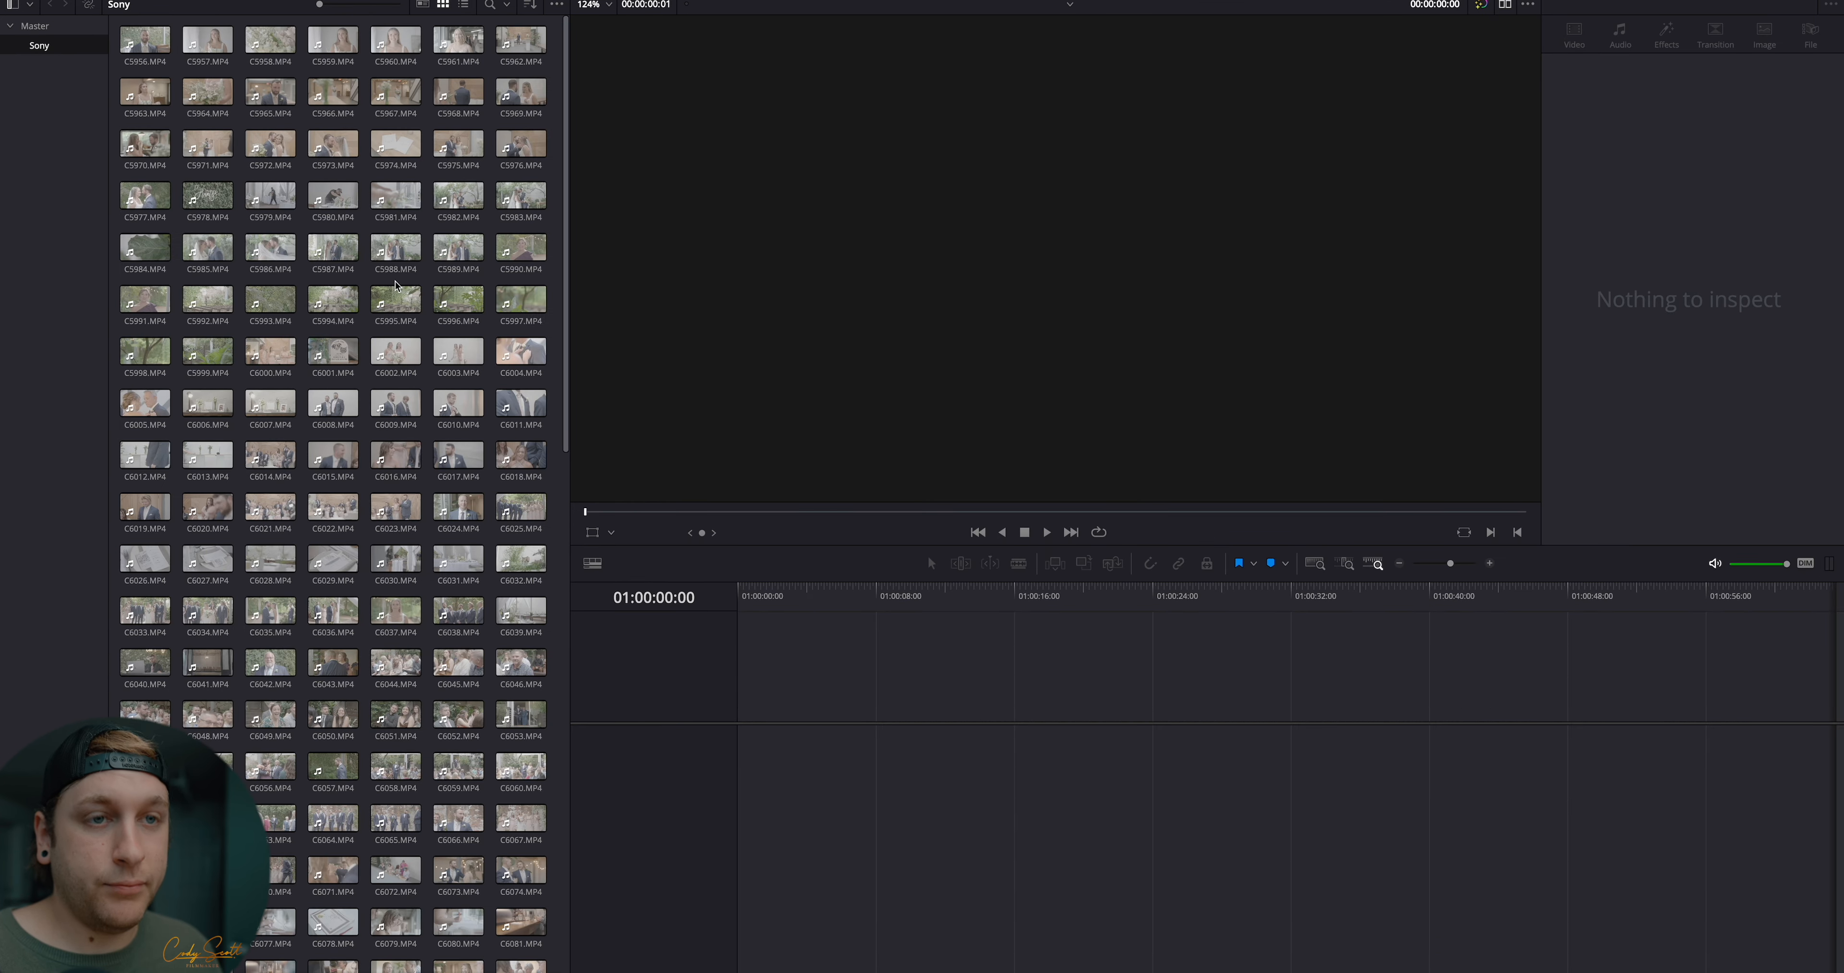
{"action": "left_click_drag", "start_coordinate": [458, 197], "coordinate": [761, 693]}
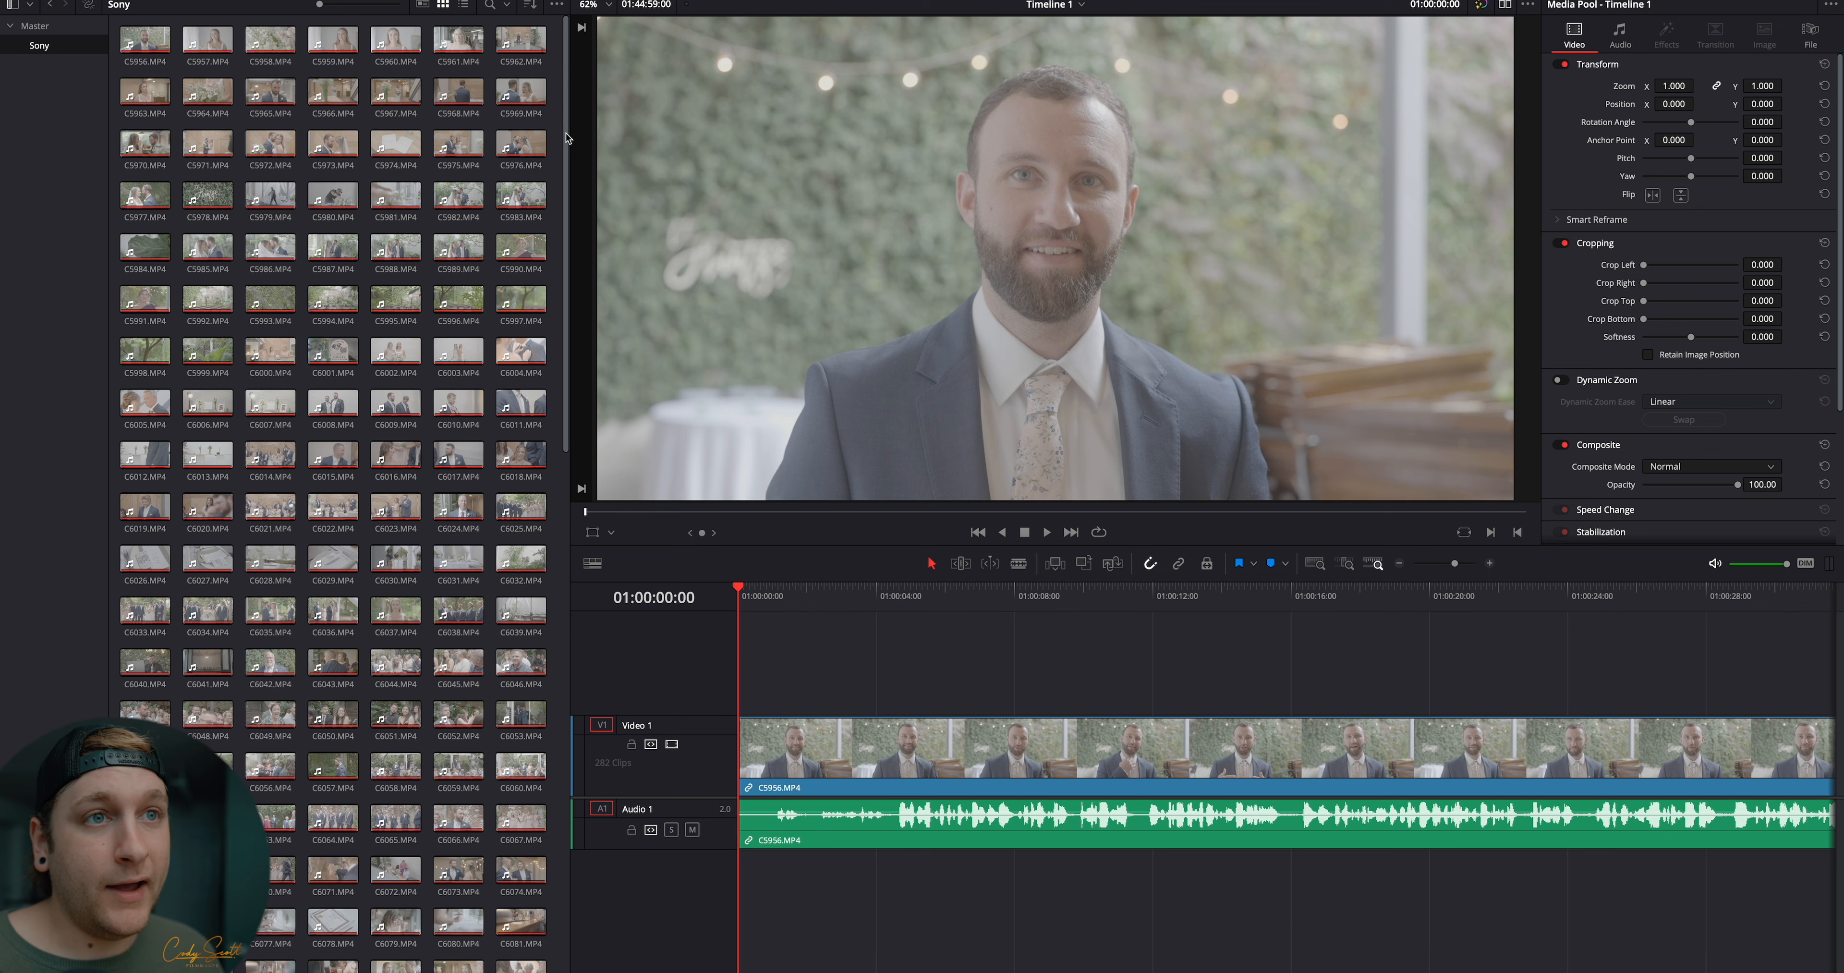
Browse the media pool down to the later clips and play clip C6197.MP4
{"action": "left_click_drag", "start_coordinate": [565, 140], "coordinate": [564, 673]}
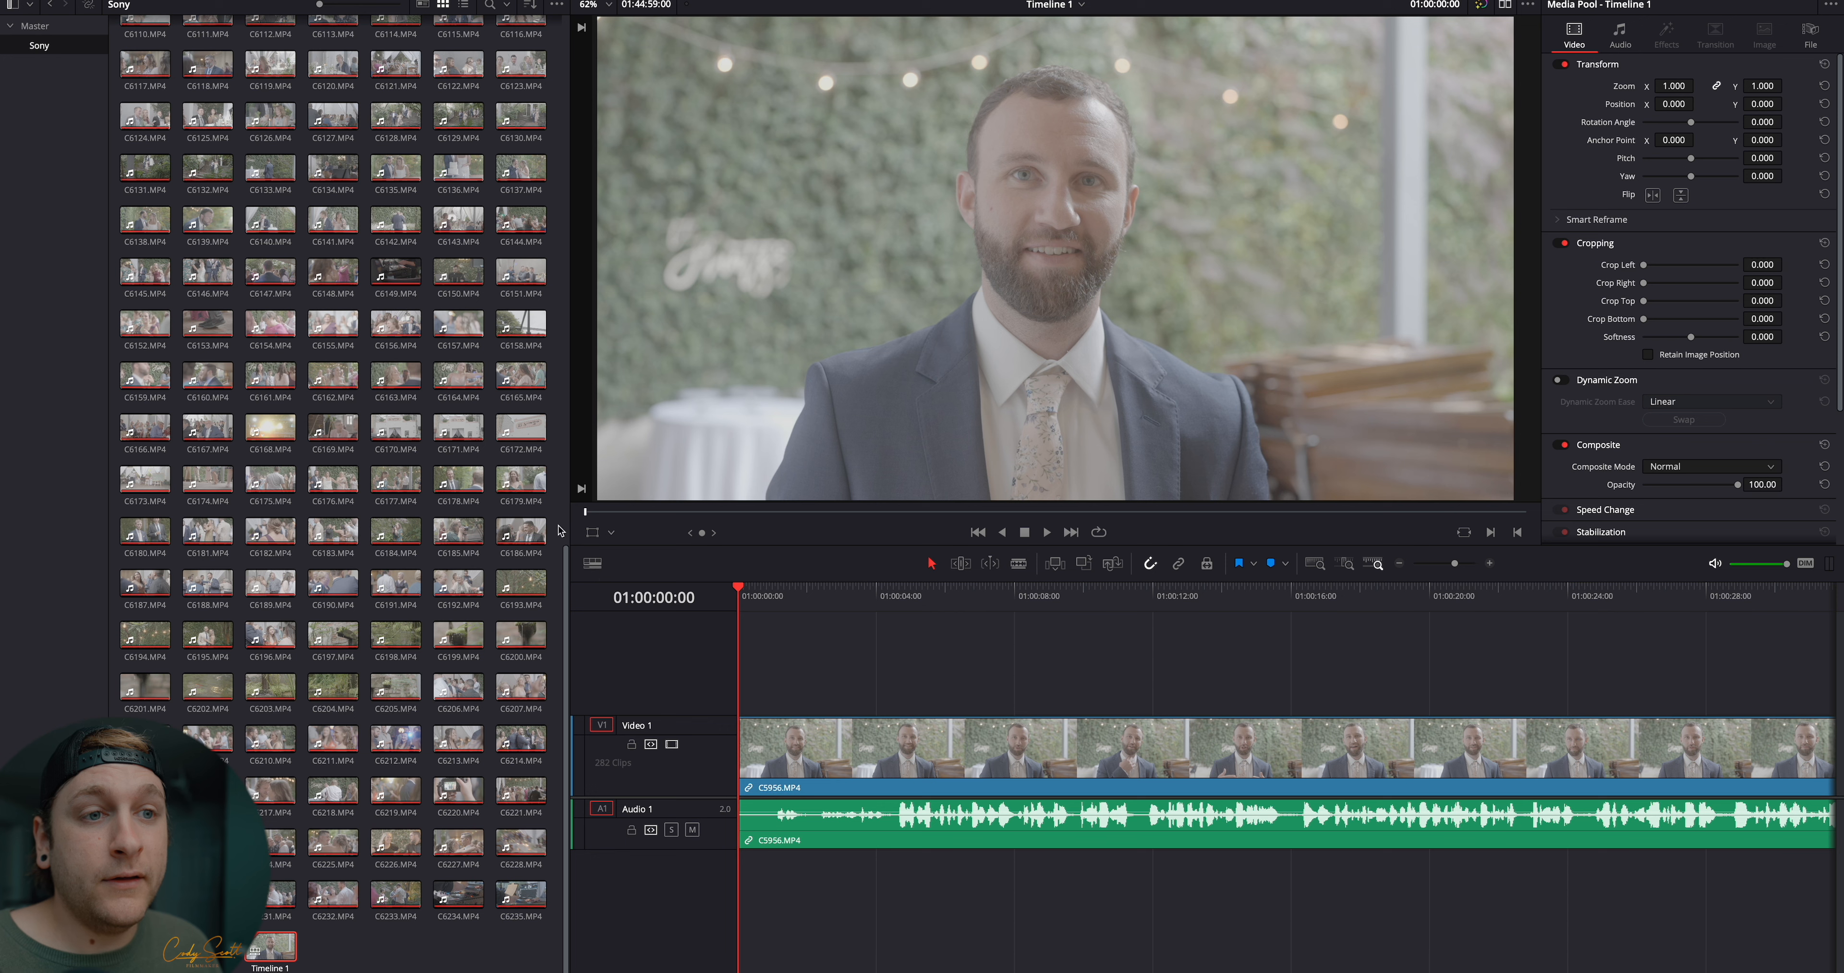
{"action": "left_click", "coordinate": [567, 648]}
{"action": "mouse_move", "coordinate": [567, 647]}
{"action": "left_mouse_down"}
{"action": "mouse_move", "coordinate": [563, 579]}
{"action": "mouse_move", "coordinate": [561, 616]}
{"action": "left_mouse_up"}
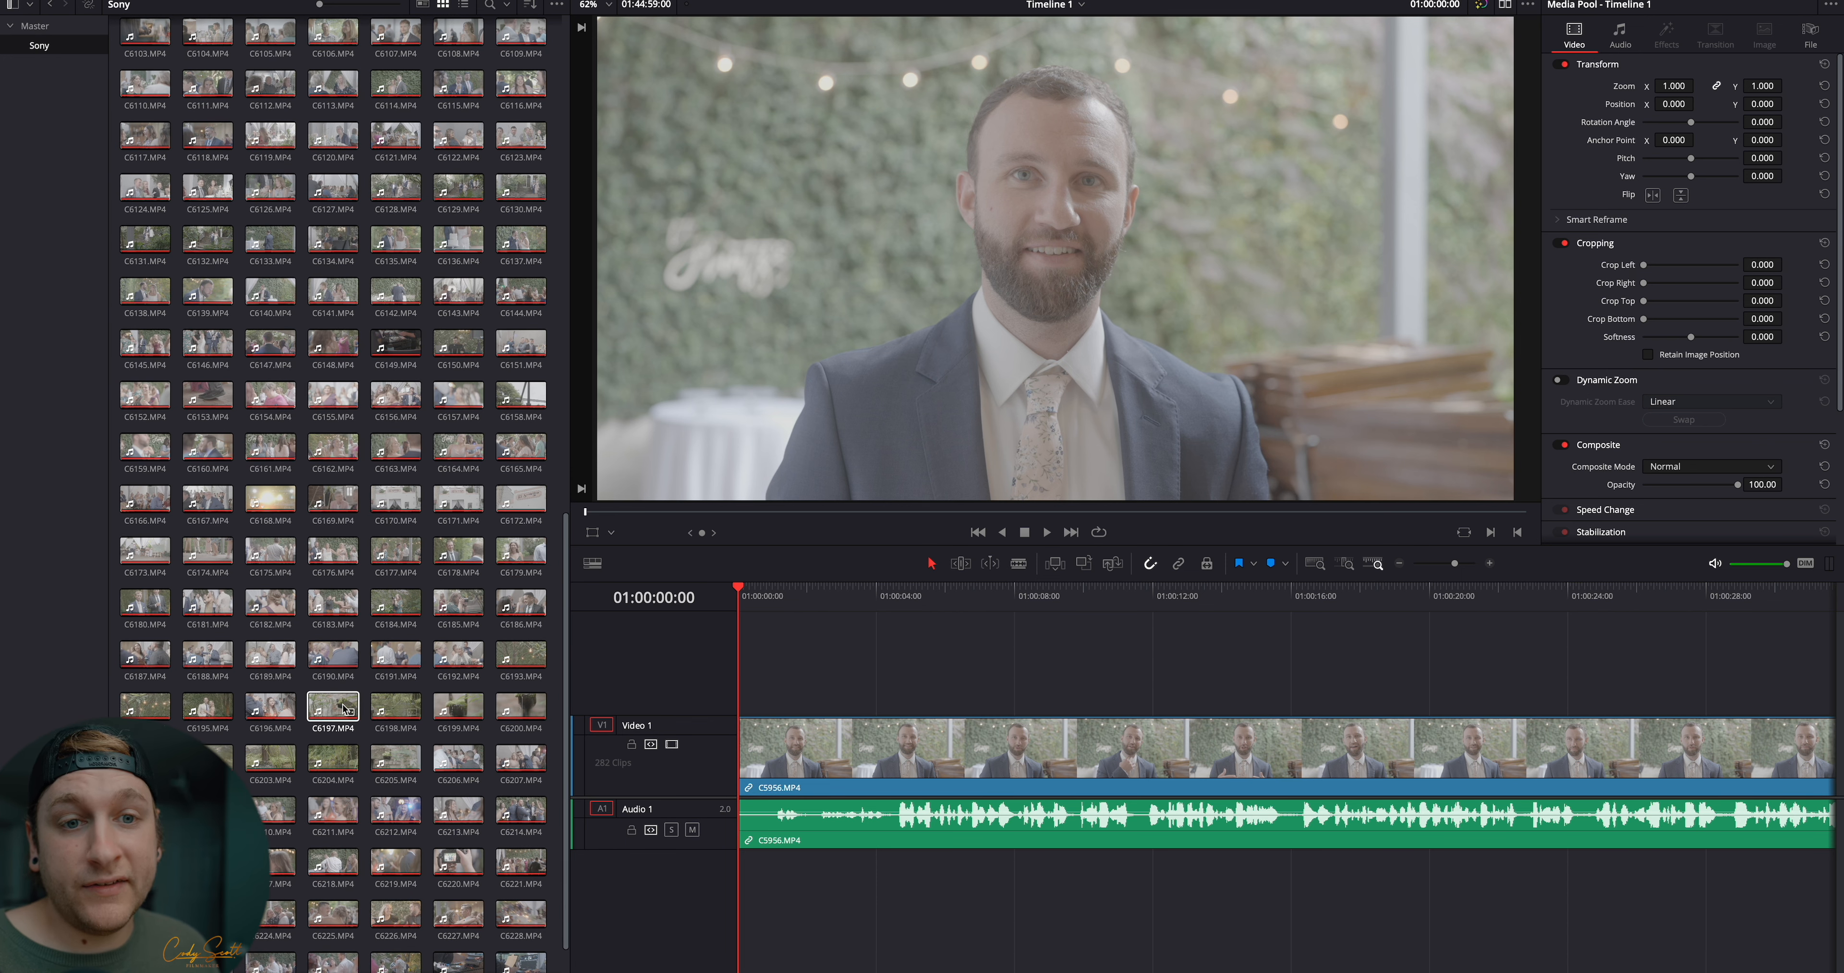
{"action": "left_click", "coordinate": [324, 703]}
{"action": "key", "text": "space"}
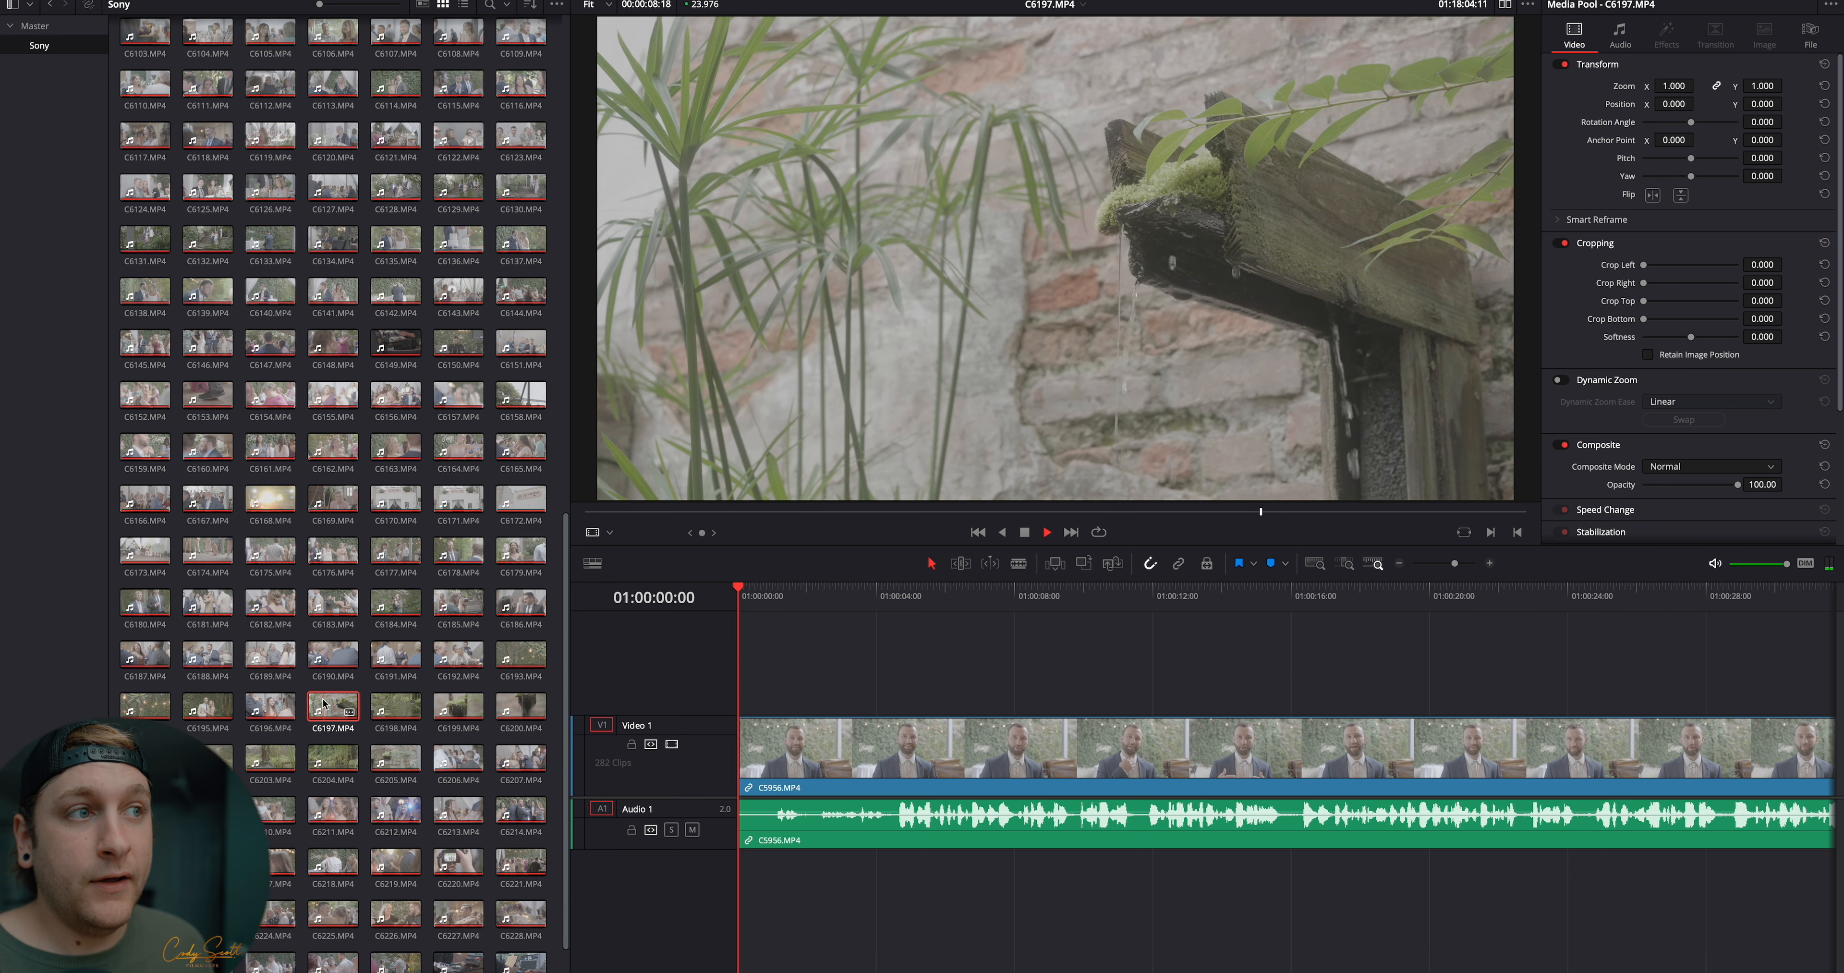
{"action": "key", "text": "space"}
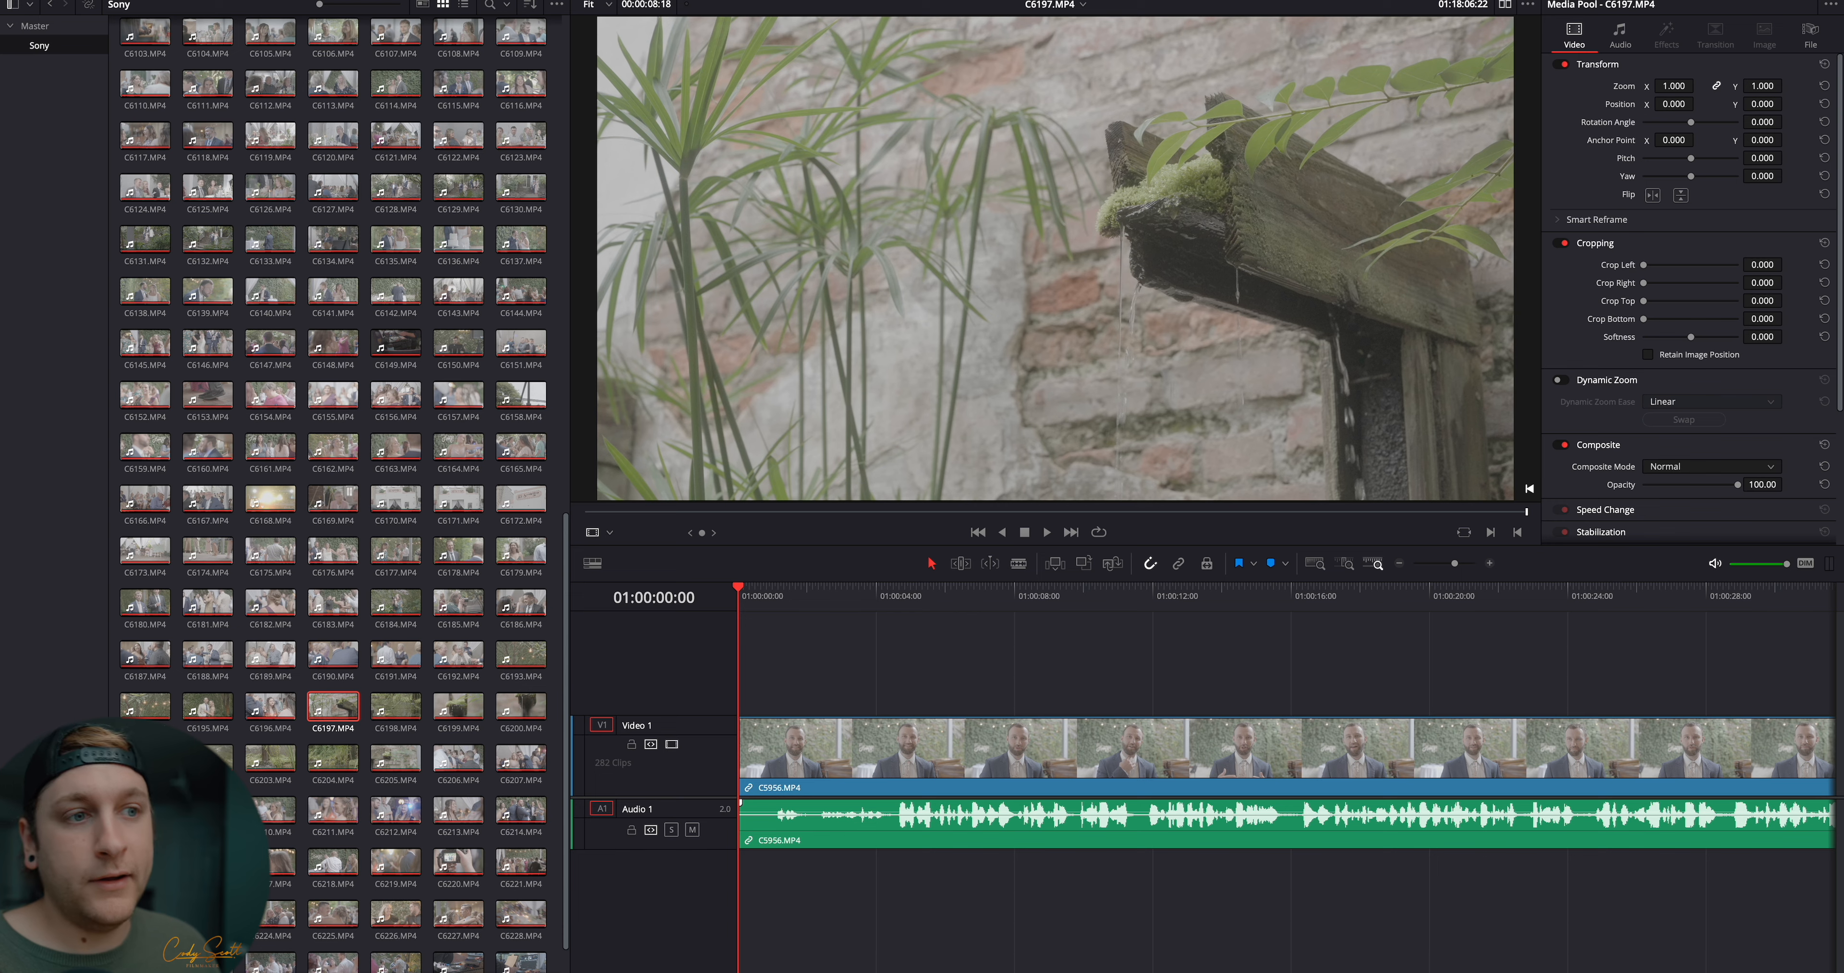
Open the timeline on the Color page and look over all its clips in the Lightbox at a smaller thumbnail size
{"action": "left_click", "coordinate": [857, 705]}
{"action": "key", "text": "shift+6"}
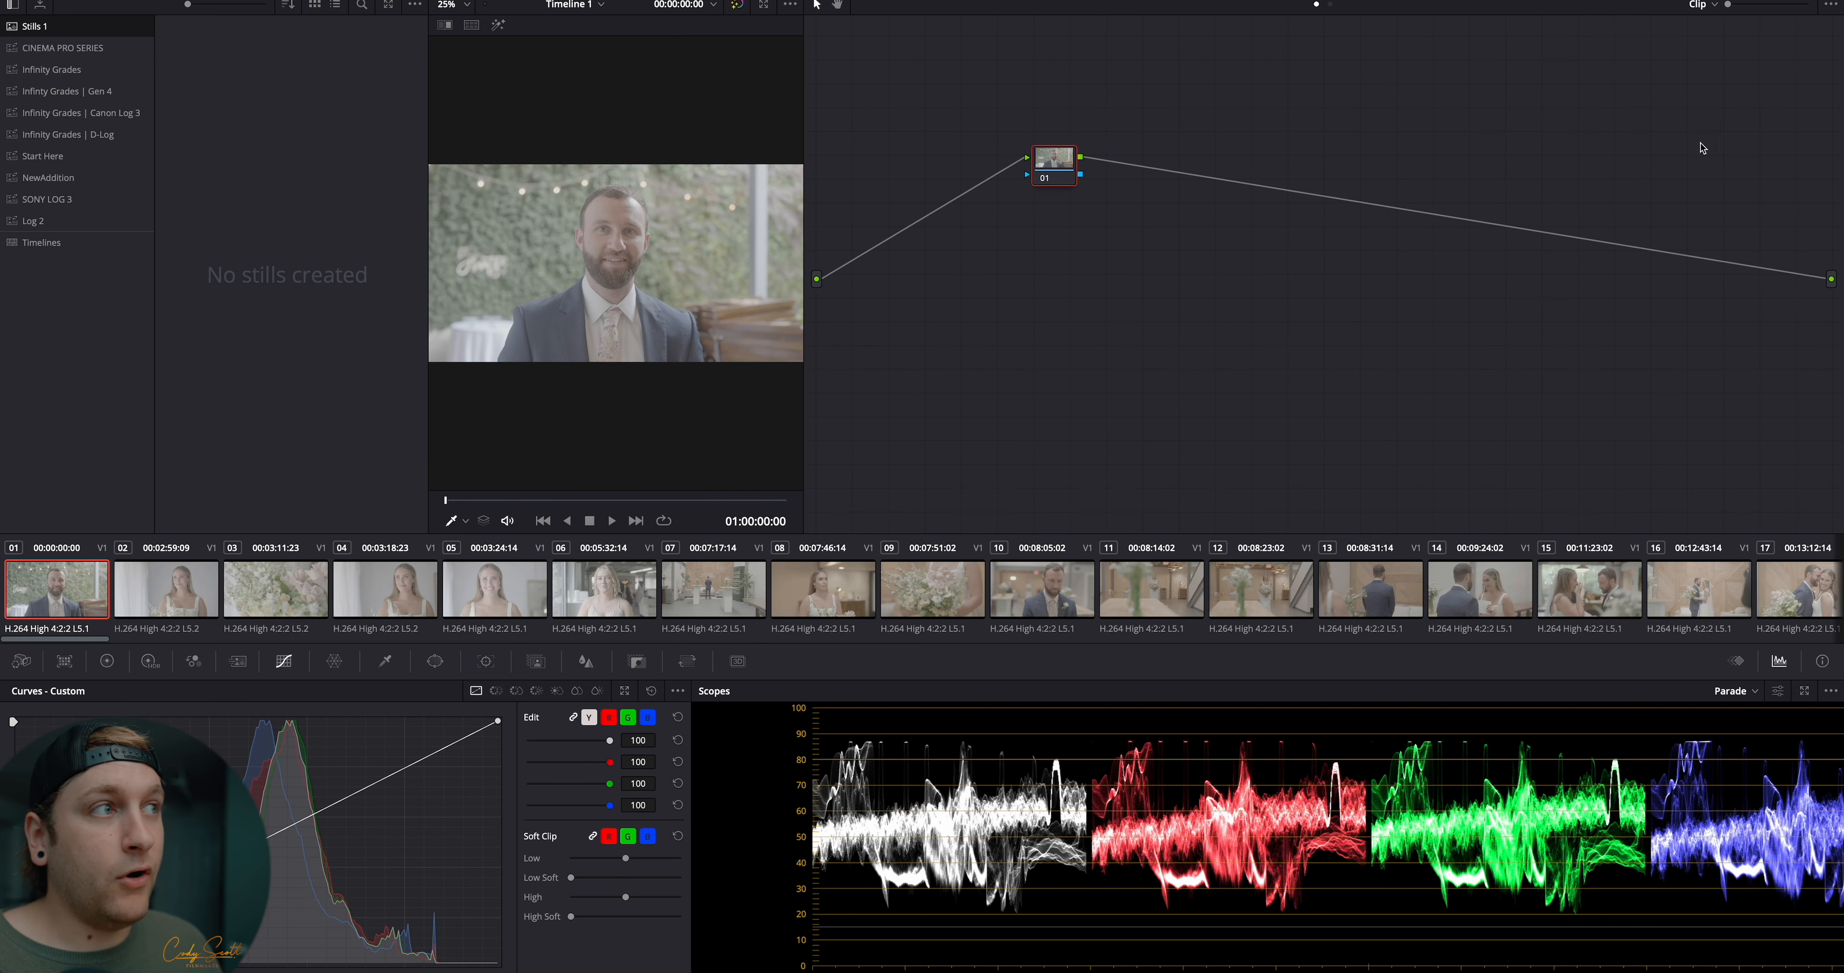
{"action": "left_click", "coordinate": [1795, 6]}
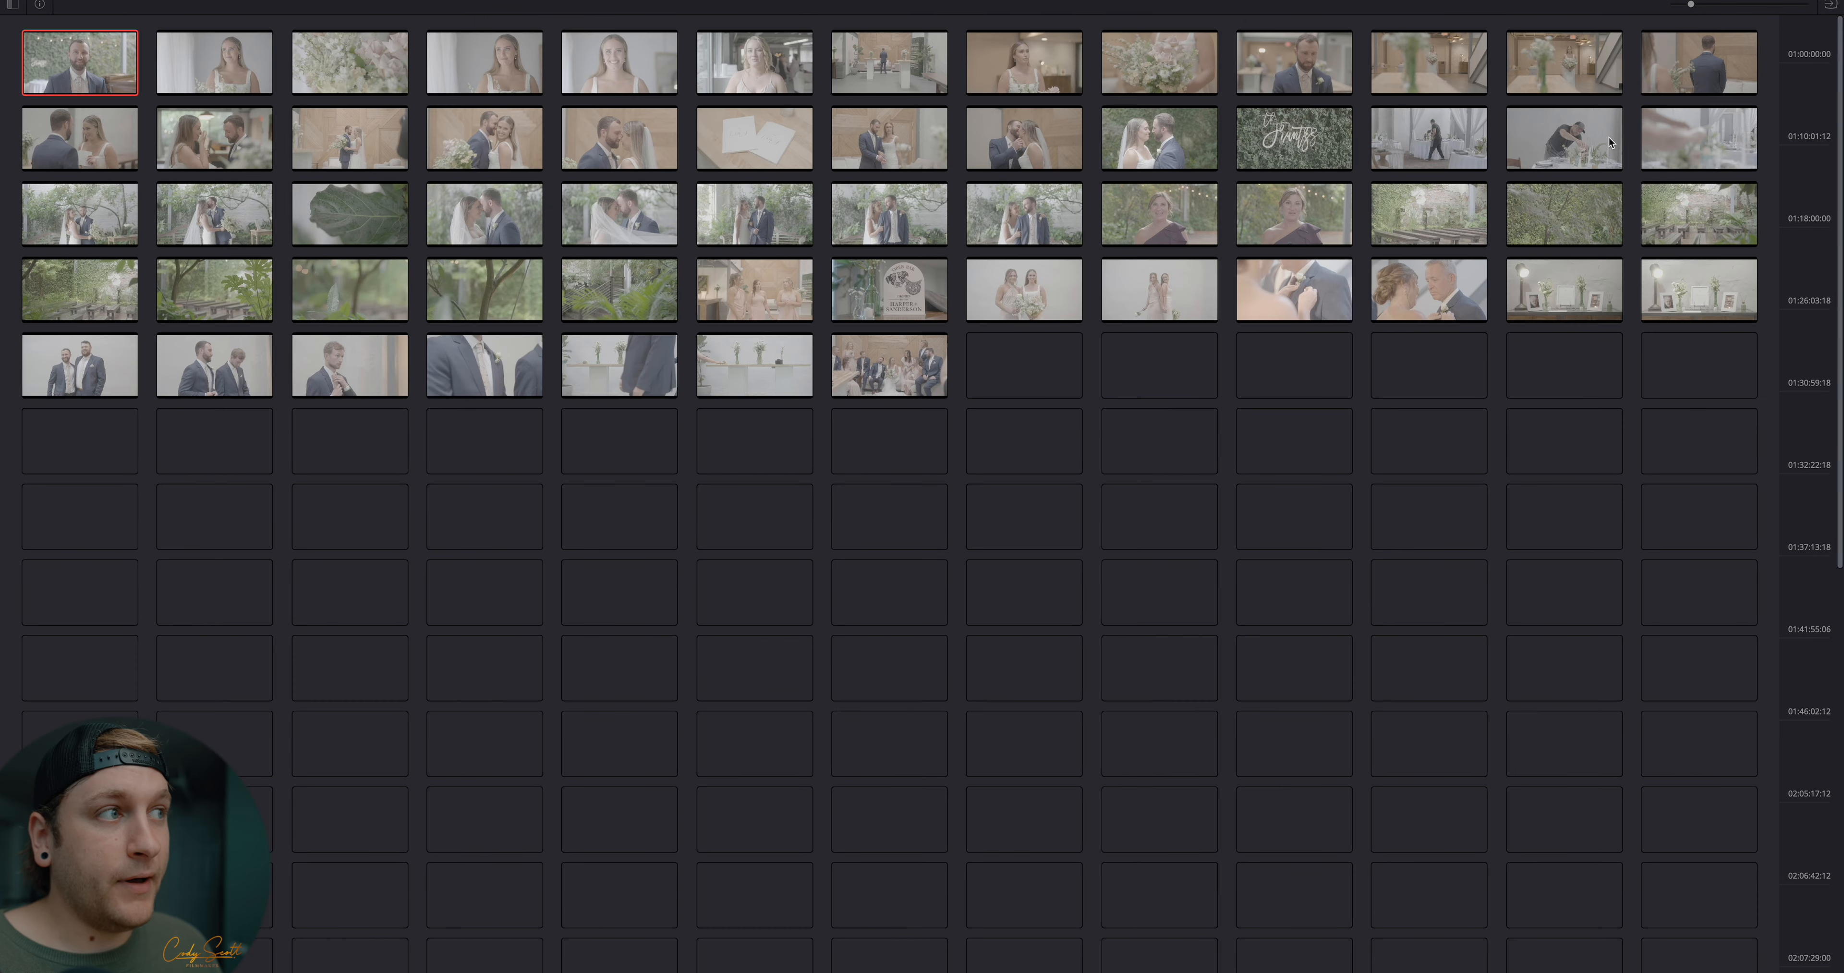
{"action": "left_click_drag", "start_coordinate": [1691, 5], "coordinate": [1675, 6]}
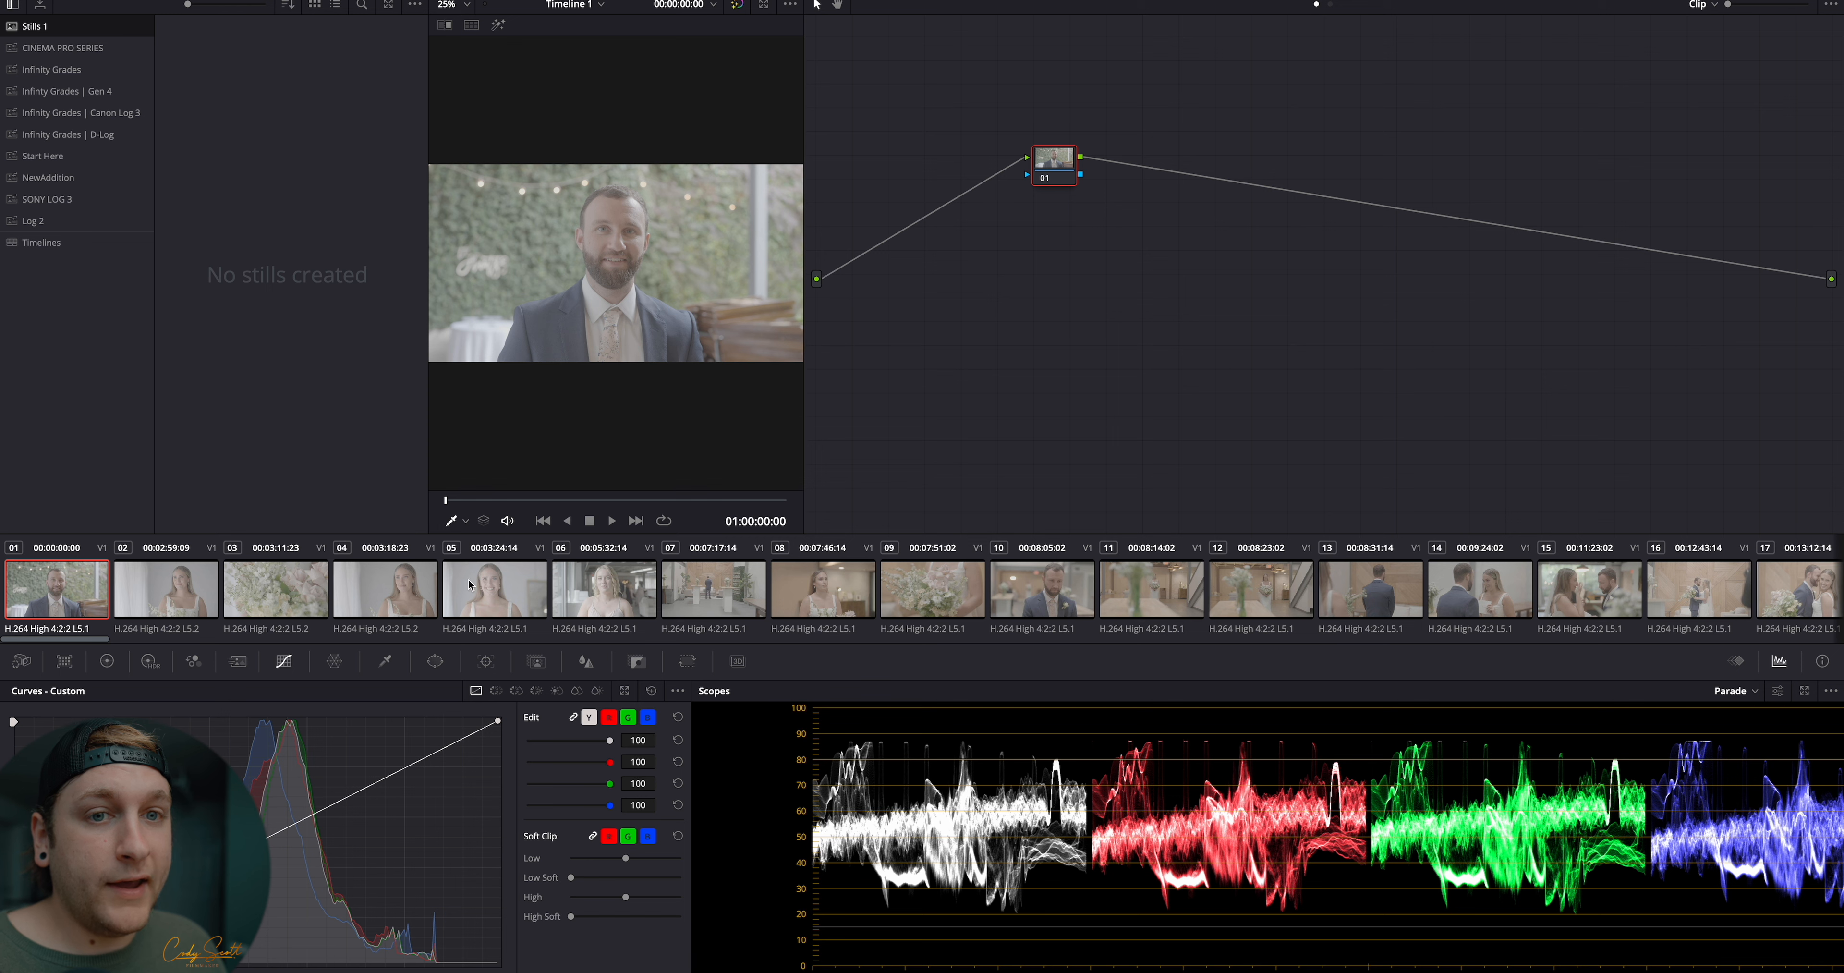
Add all timeline clips to a new group named Sony
{"action": "key", "text": "ctrl+a"}
{"action": "right_click", "coordinate": [65, 598]}
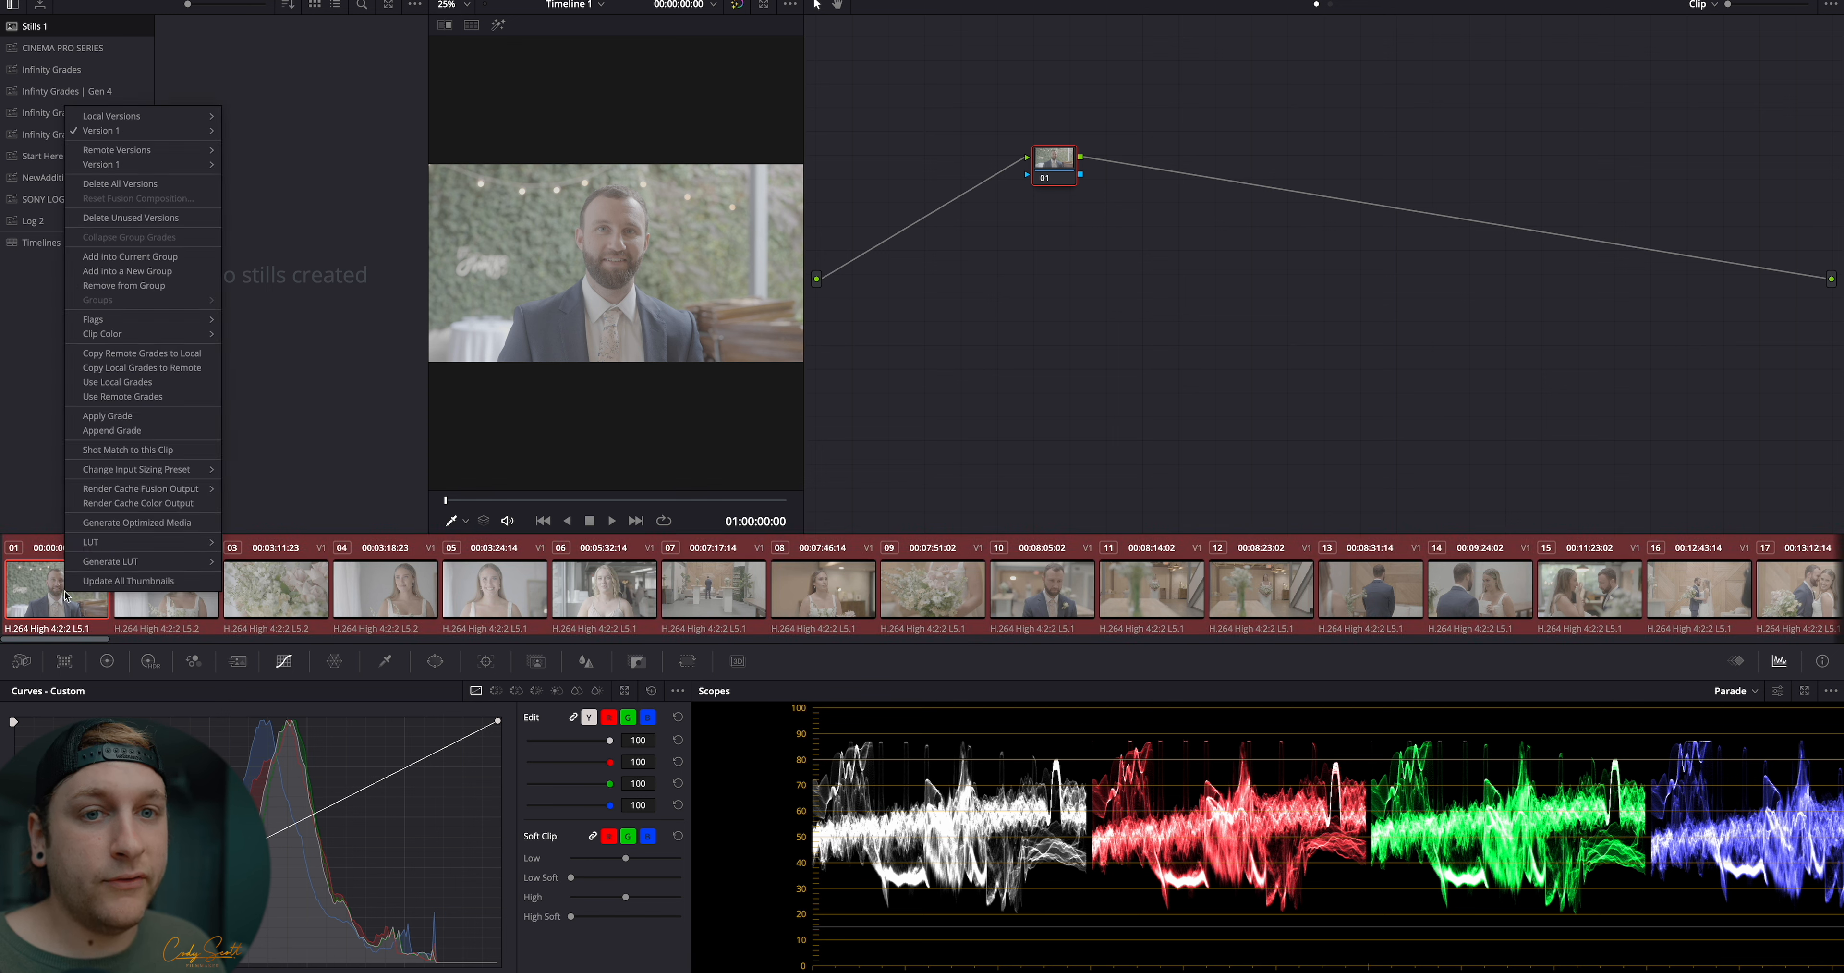
{"action": "left_click", "coordinate": [149, 271]}
{"action": "type", "text": "Sony"}
{"action": "key", "text": "Return"}
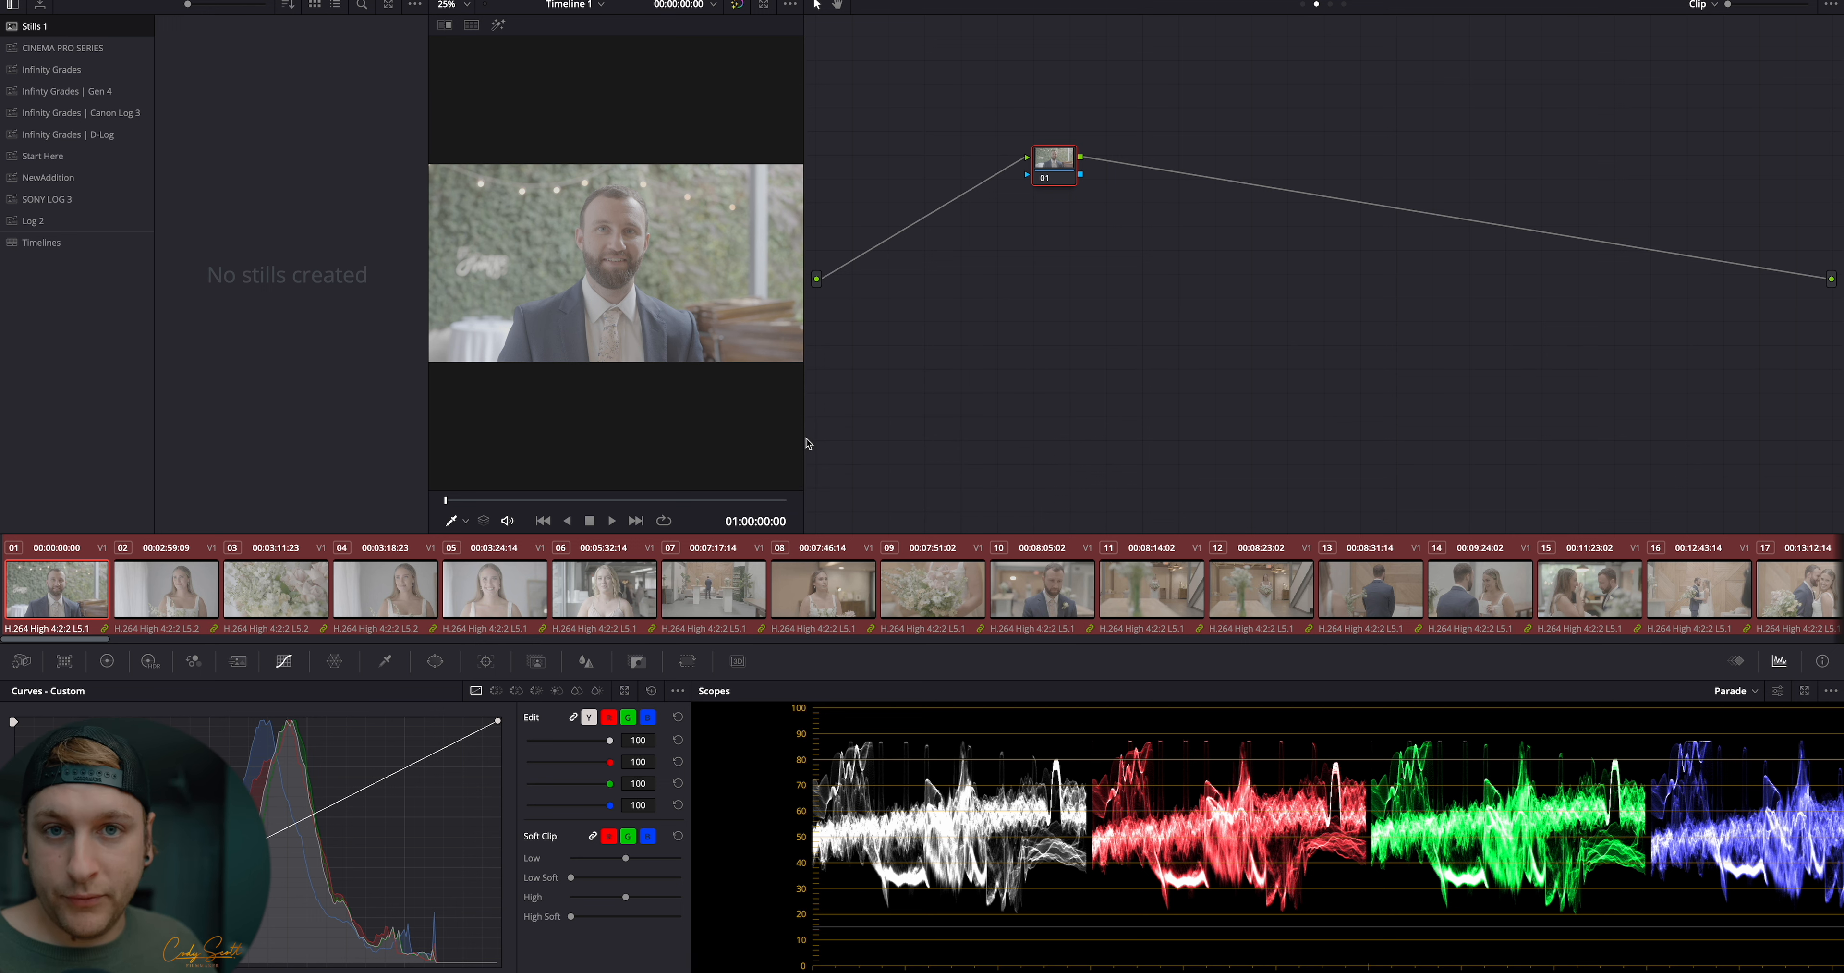
Enlarge the viewer and add a second serial node after node 01 in the Group Post-Clip node graph
{"action": "left_click_drag", "start_coordinate": [807, 444], "coordinate": [1052, 451]}
{"action": "left_click", "coordinate": [1700, 6]}
{"action": "left_click", "coordinate": [1719, 54]}
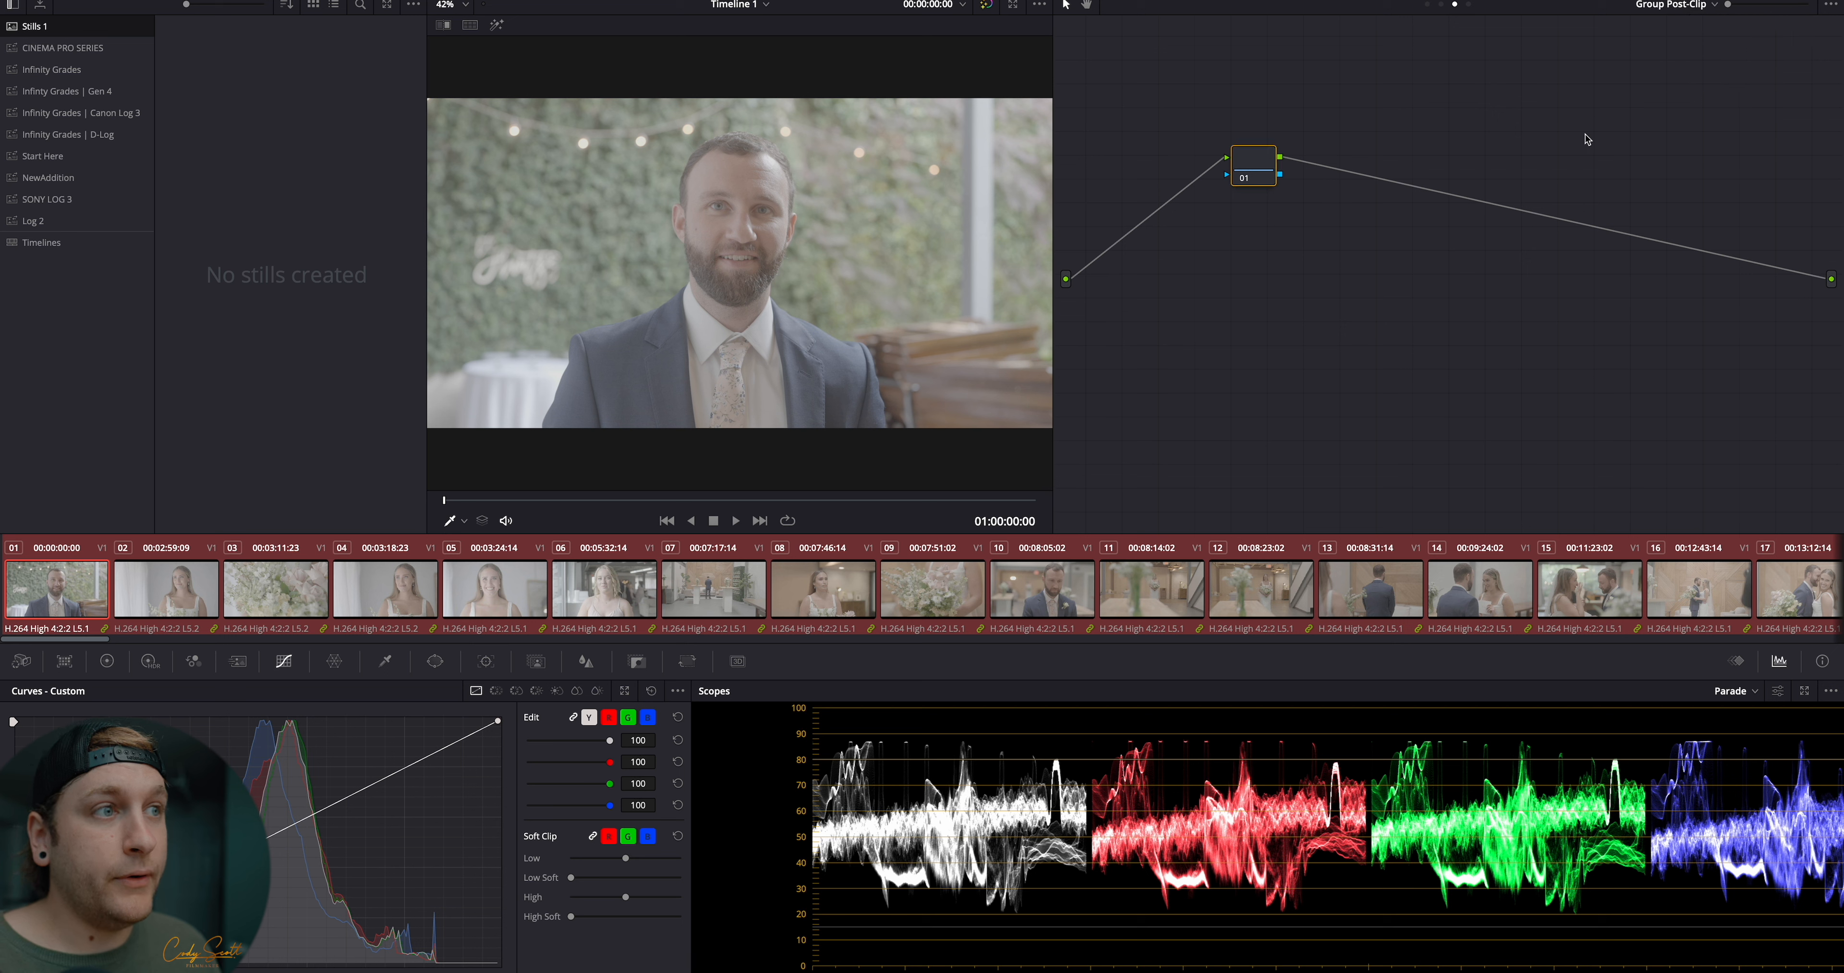
{"action": "left_click_drag", "start_coordinate": [1268, 169], "coordinate": [1290, 324]}
{"action": "key", "text": "alt+s"}
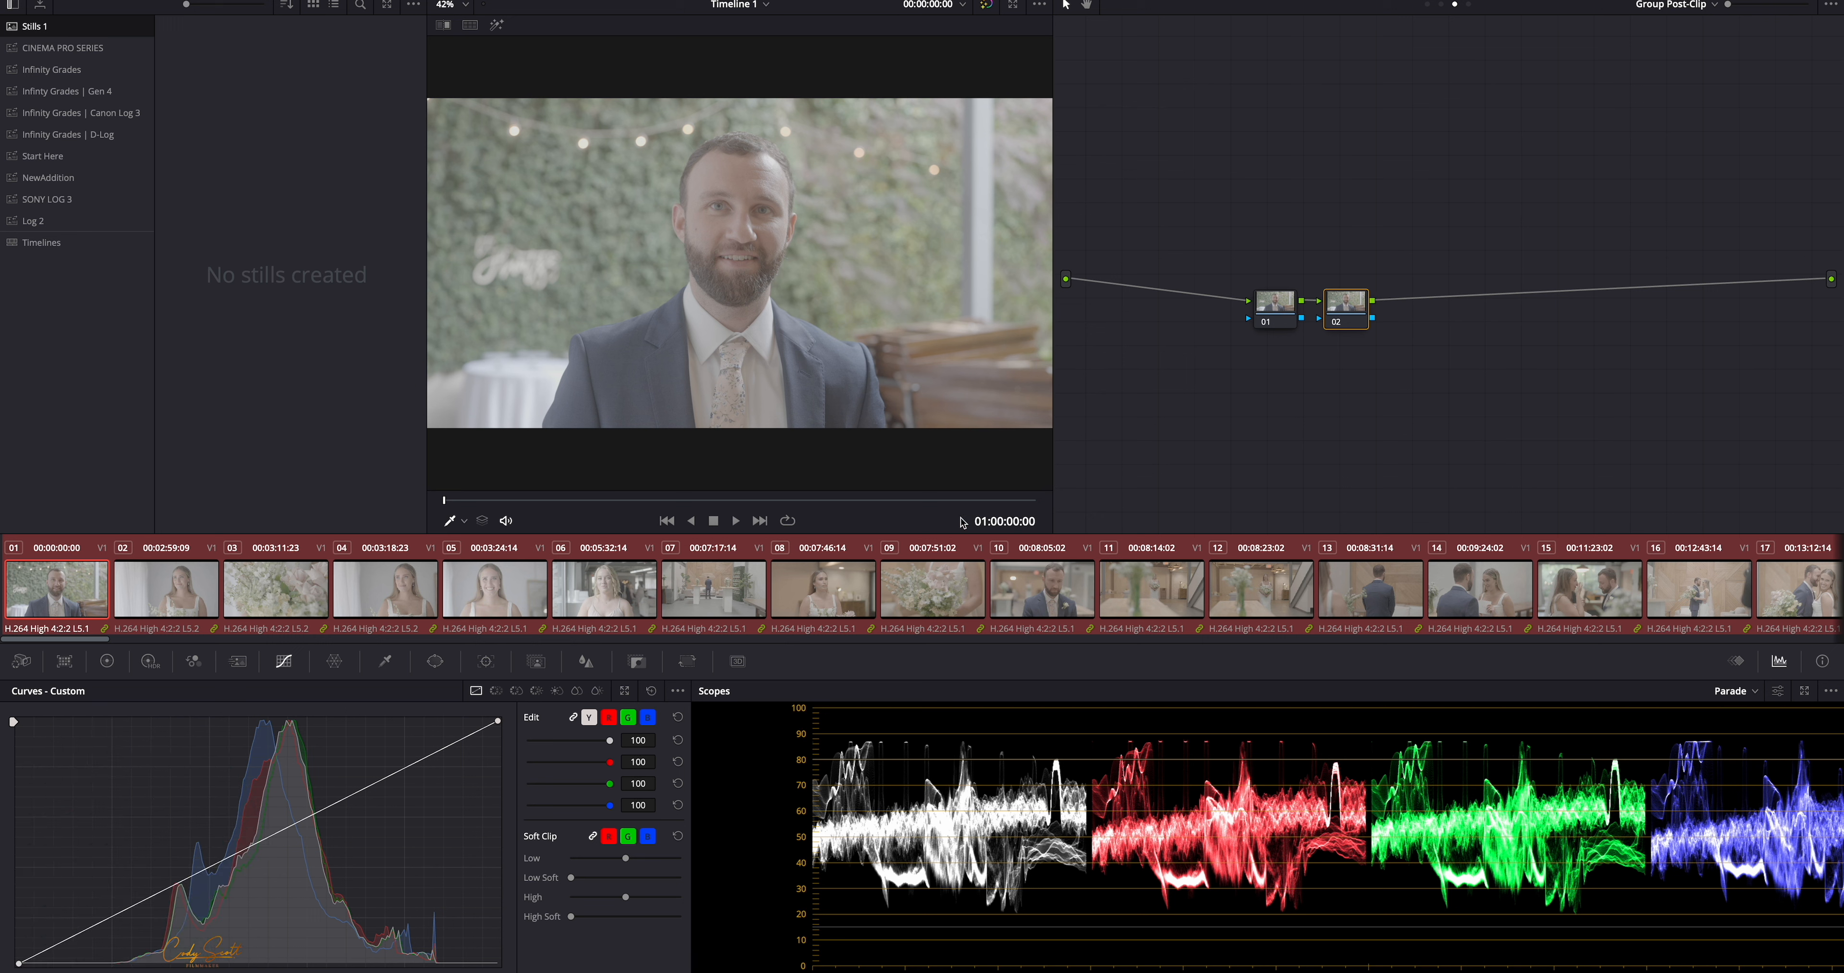
Sharpen node 02 by setting its blur radius to 0.47 on all channels and Mid/Detail to 10
{"action": "left_click", "coordinate": [585, 661]}
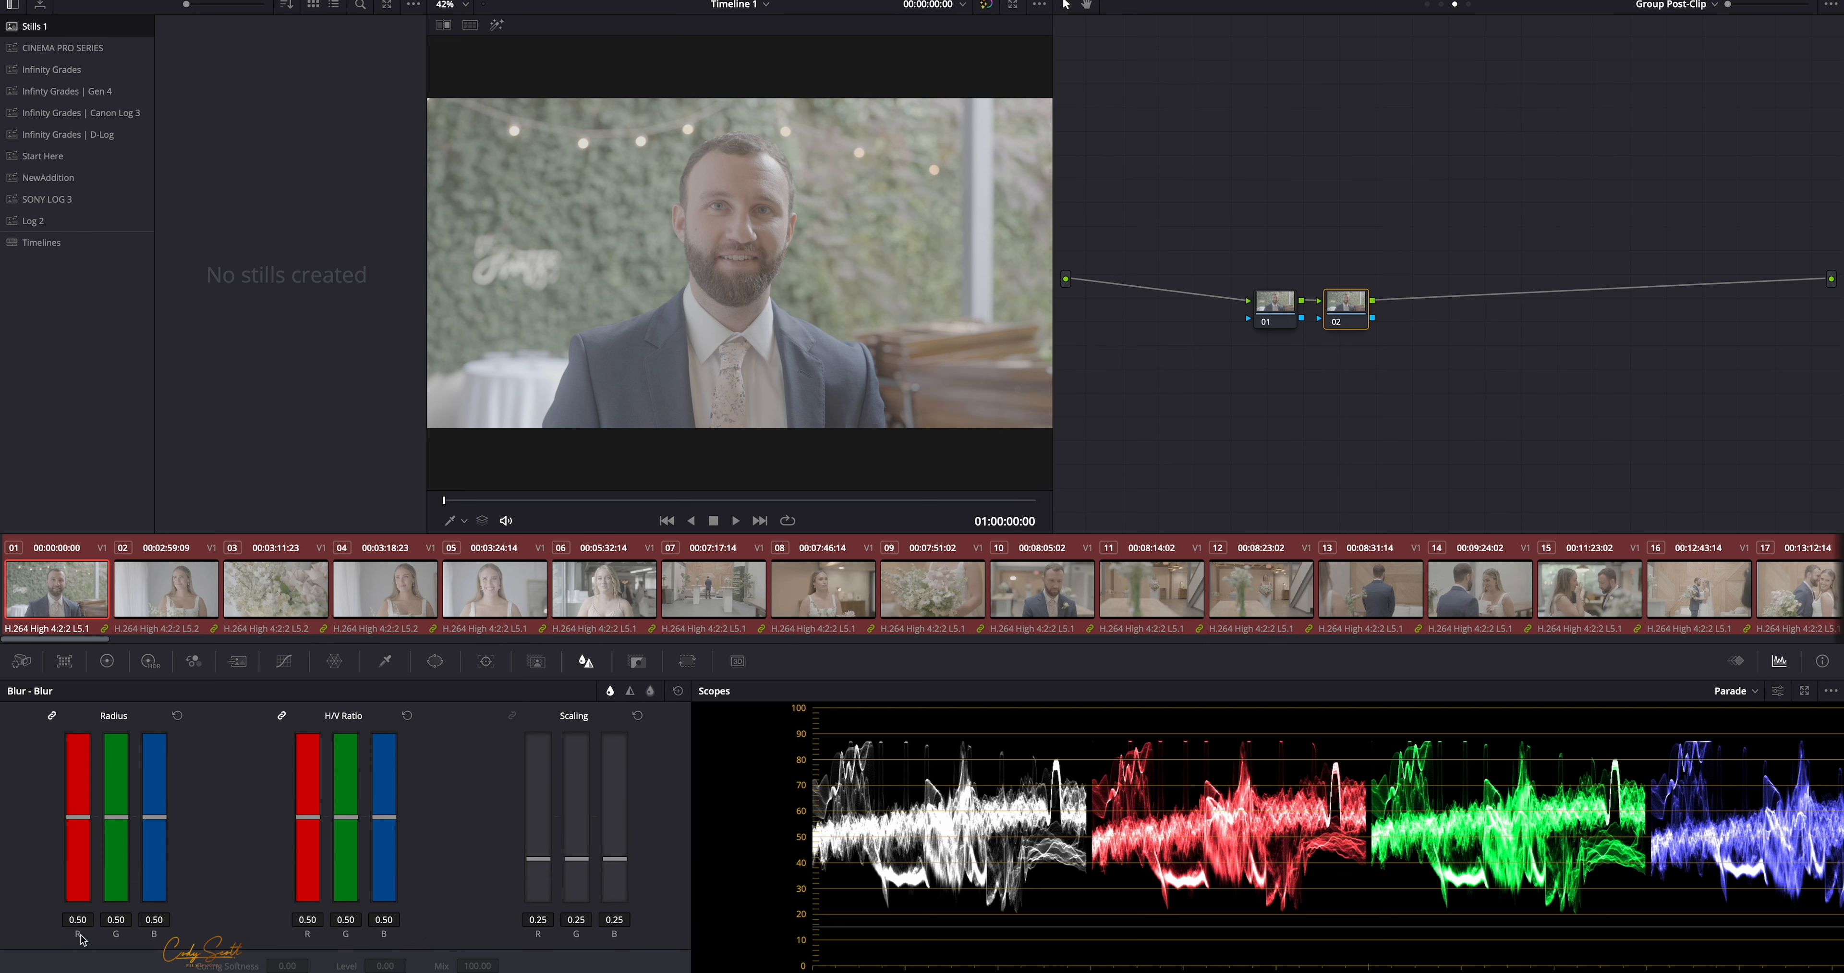
{"action": "left_click_drag", "start_coordinate": [78, 921], "coordinate": [79, 921]}
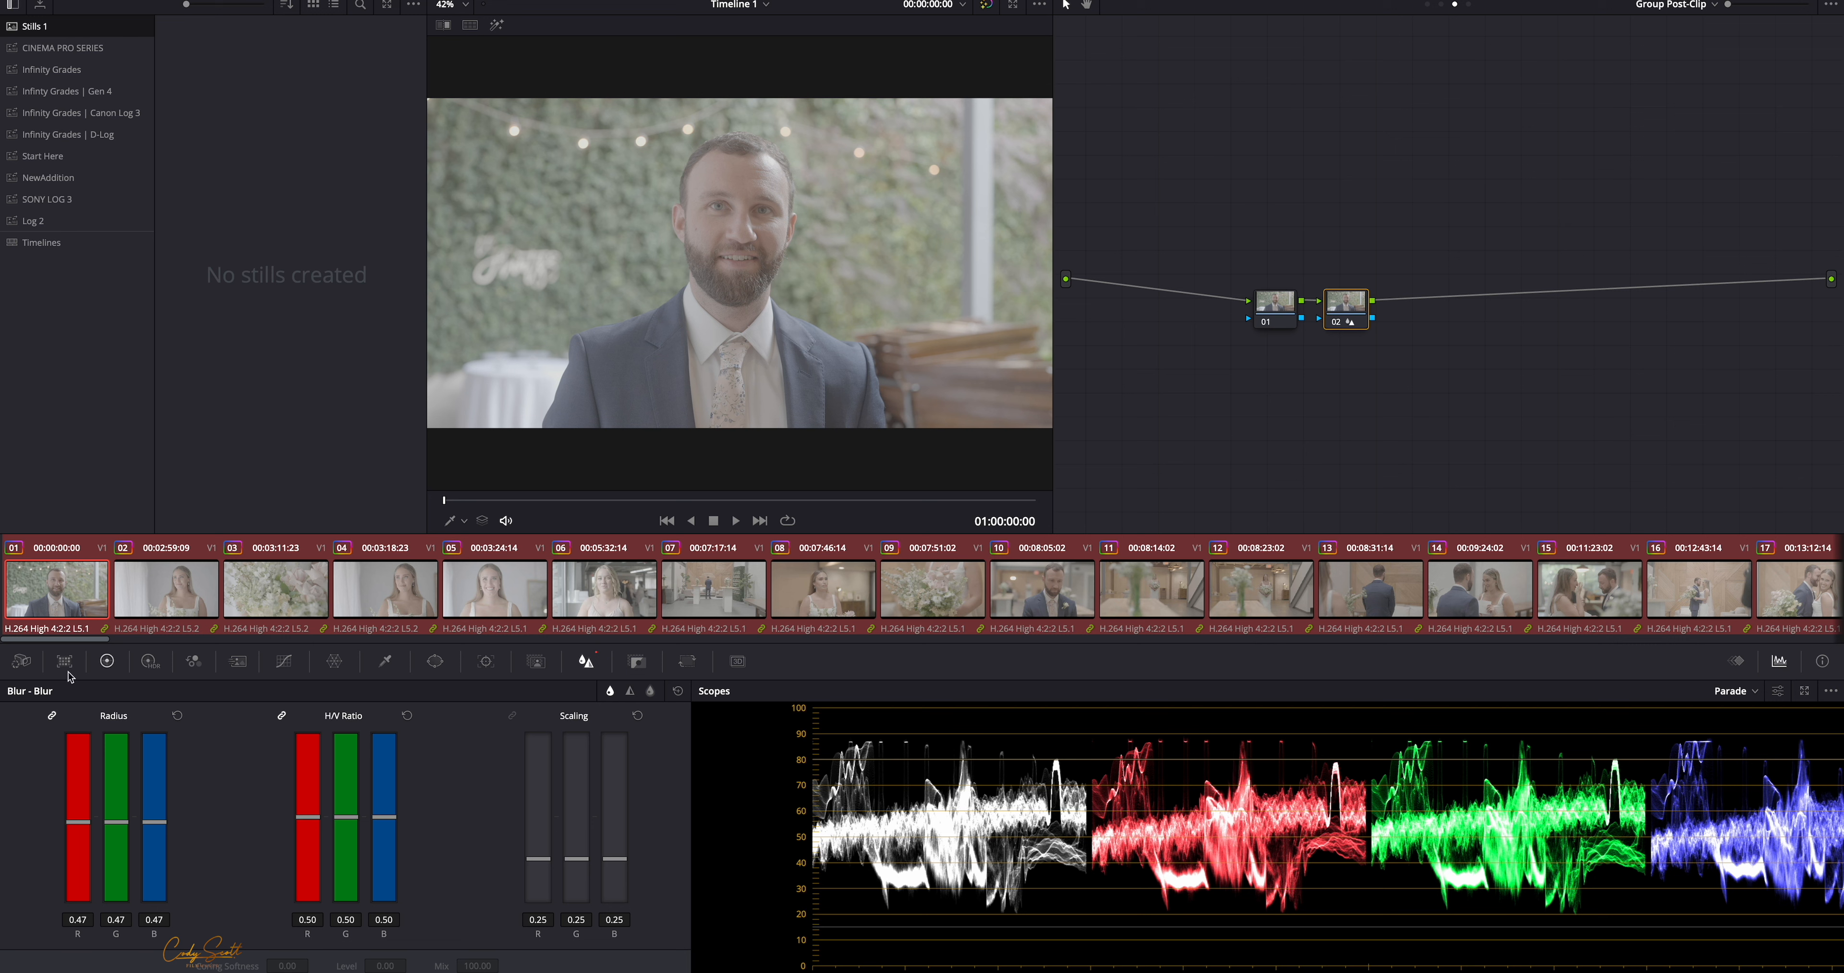
{"action": "left_click", "coordinate": [111, 663]}
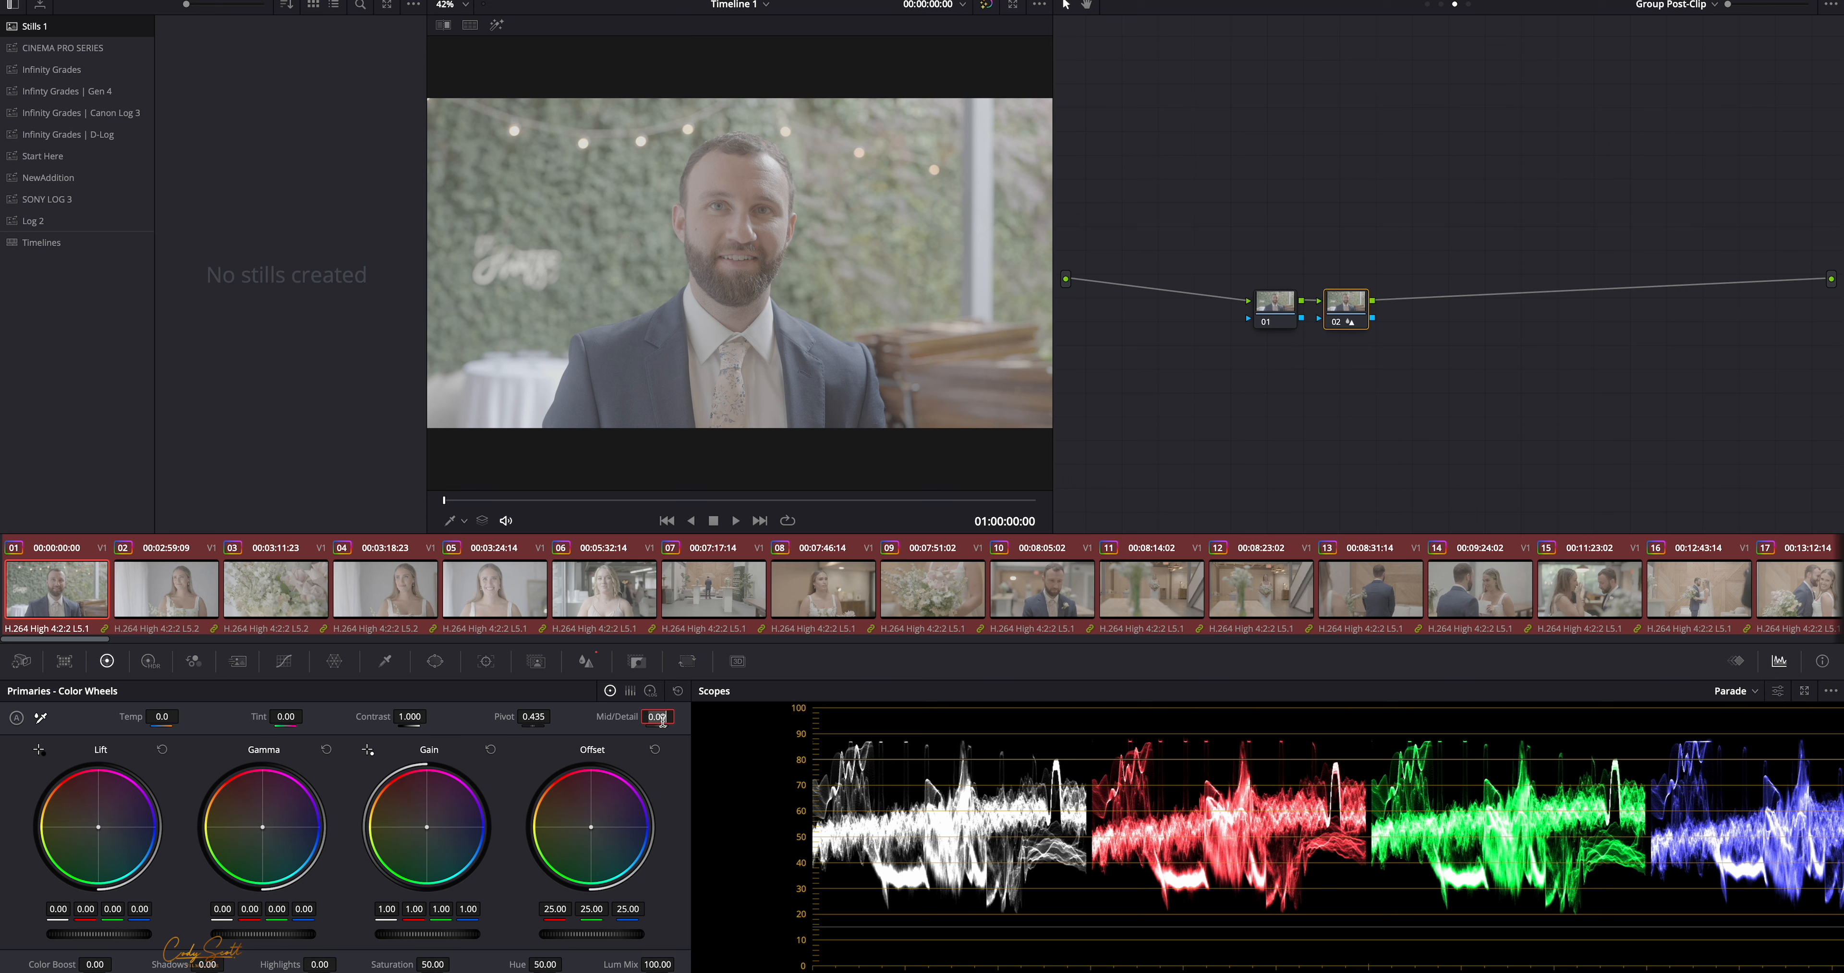
{"action": "type", "text": "10"}
{"action": "key", "text": "Return"}
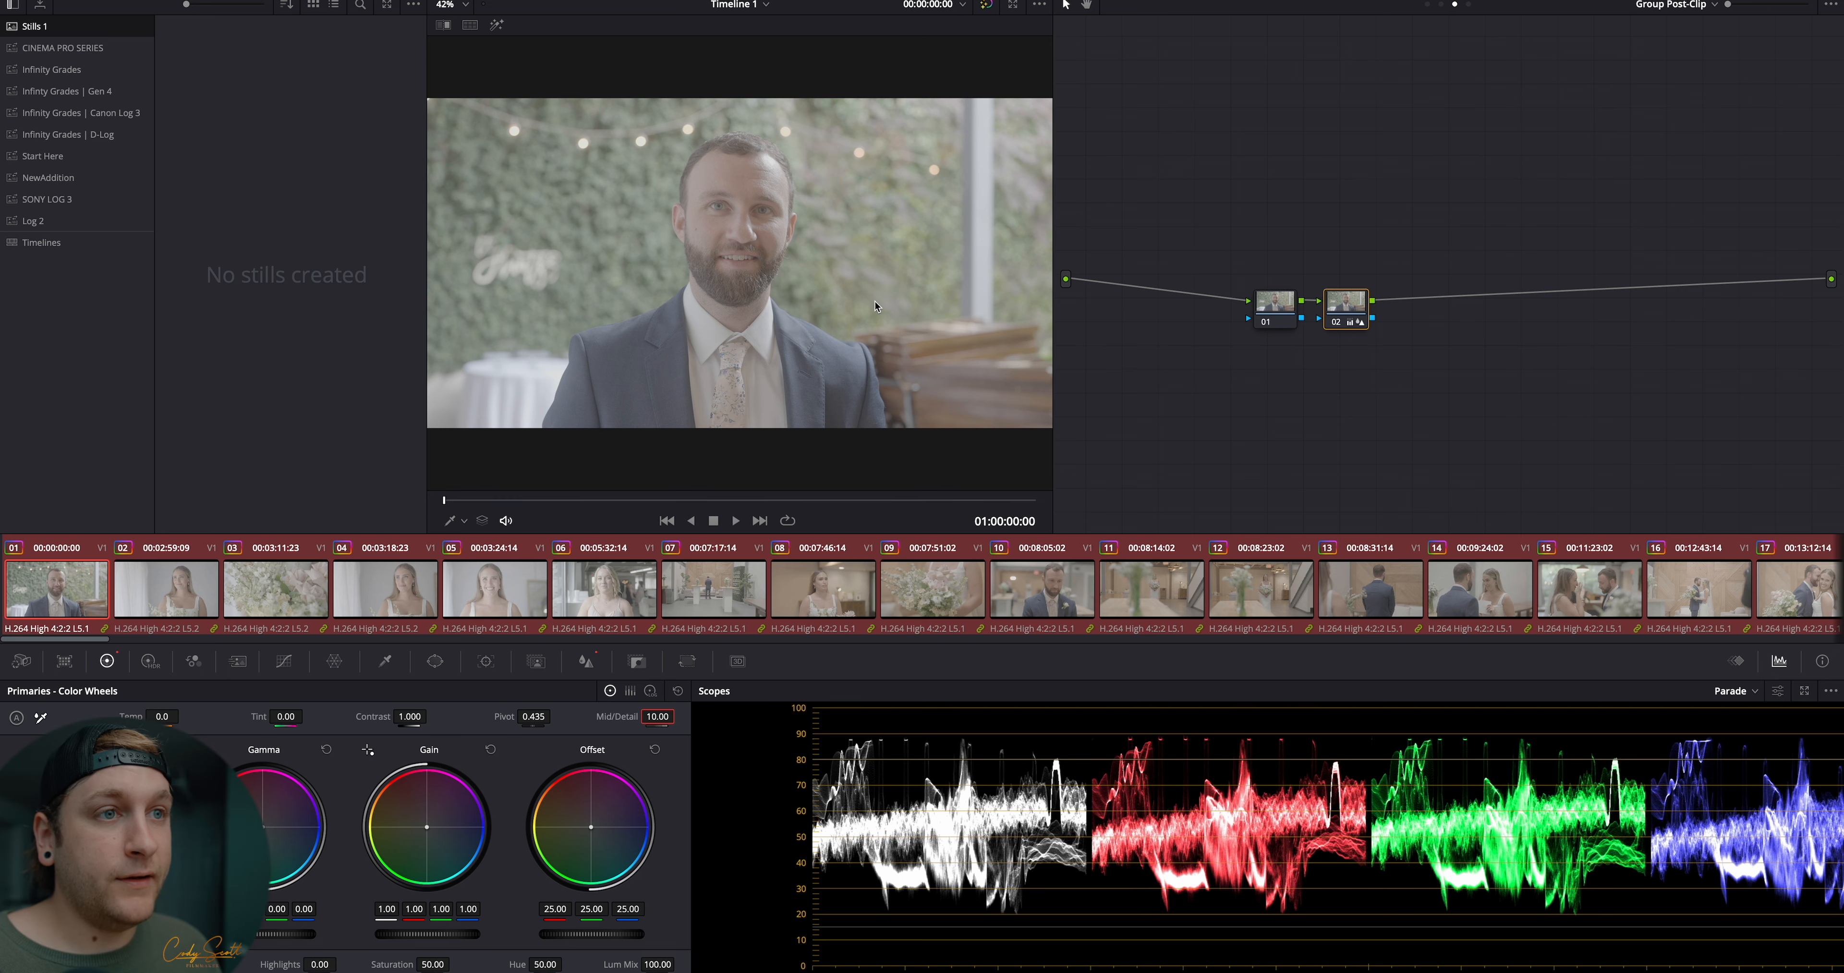
Compare the man's beard up close with node 02 disabled and enabled
{"action": "scroll", "coordinate": [871, 308], "scroll_direction": "up", "scroll_amount": 6}
{"action": "scroll", "coordinate": [870, 302], "scroll_direction": "down", "scroll_amount": 1}
{"action": "key", "text": "super+d"}
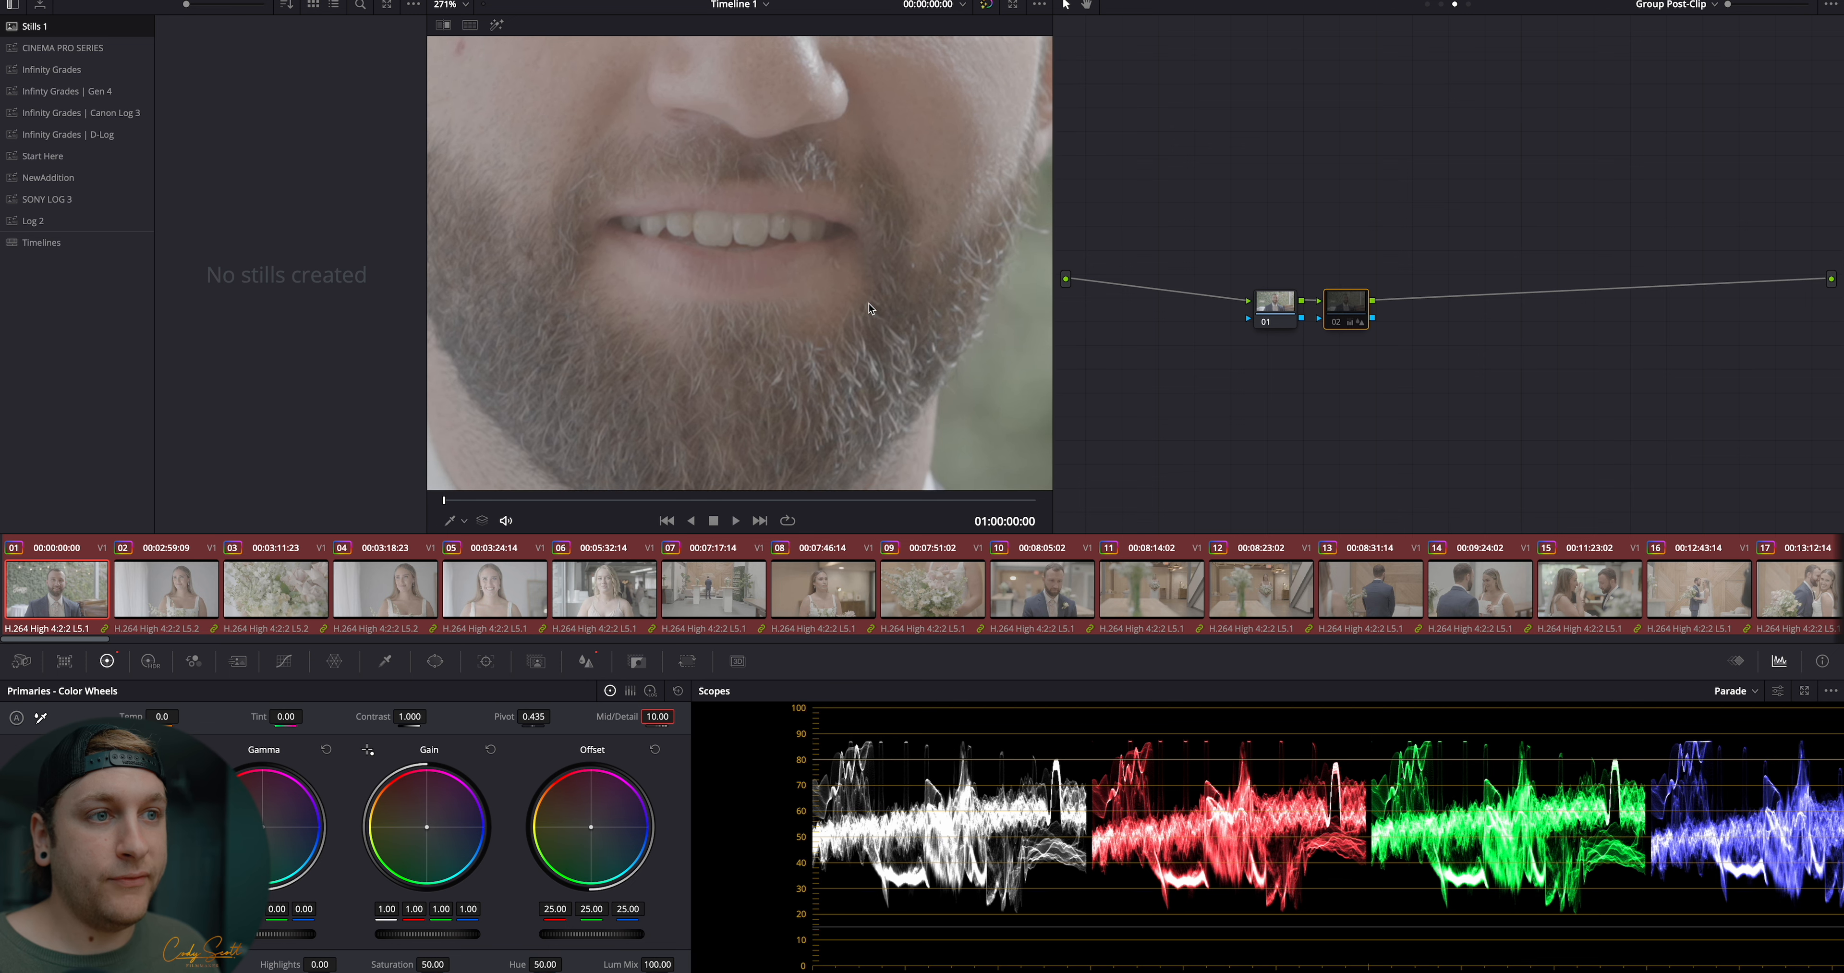
{"action": "key", "text": "super+d"}
{"action": "scroll", "coordinate": [869, 308], "scroll_direction": "down", "scroll_amount": 6}
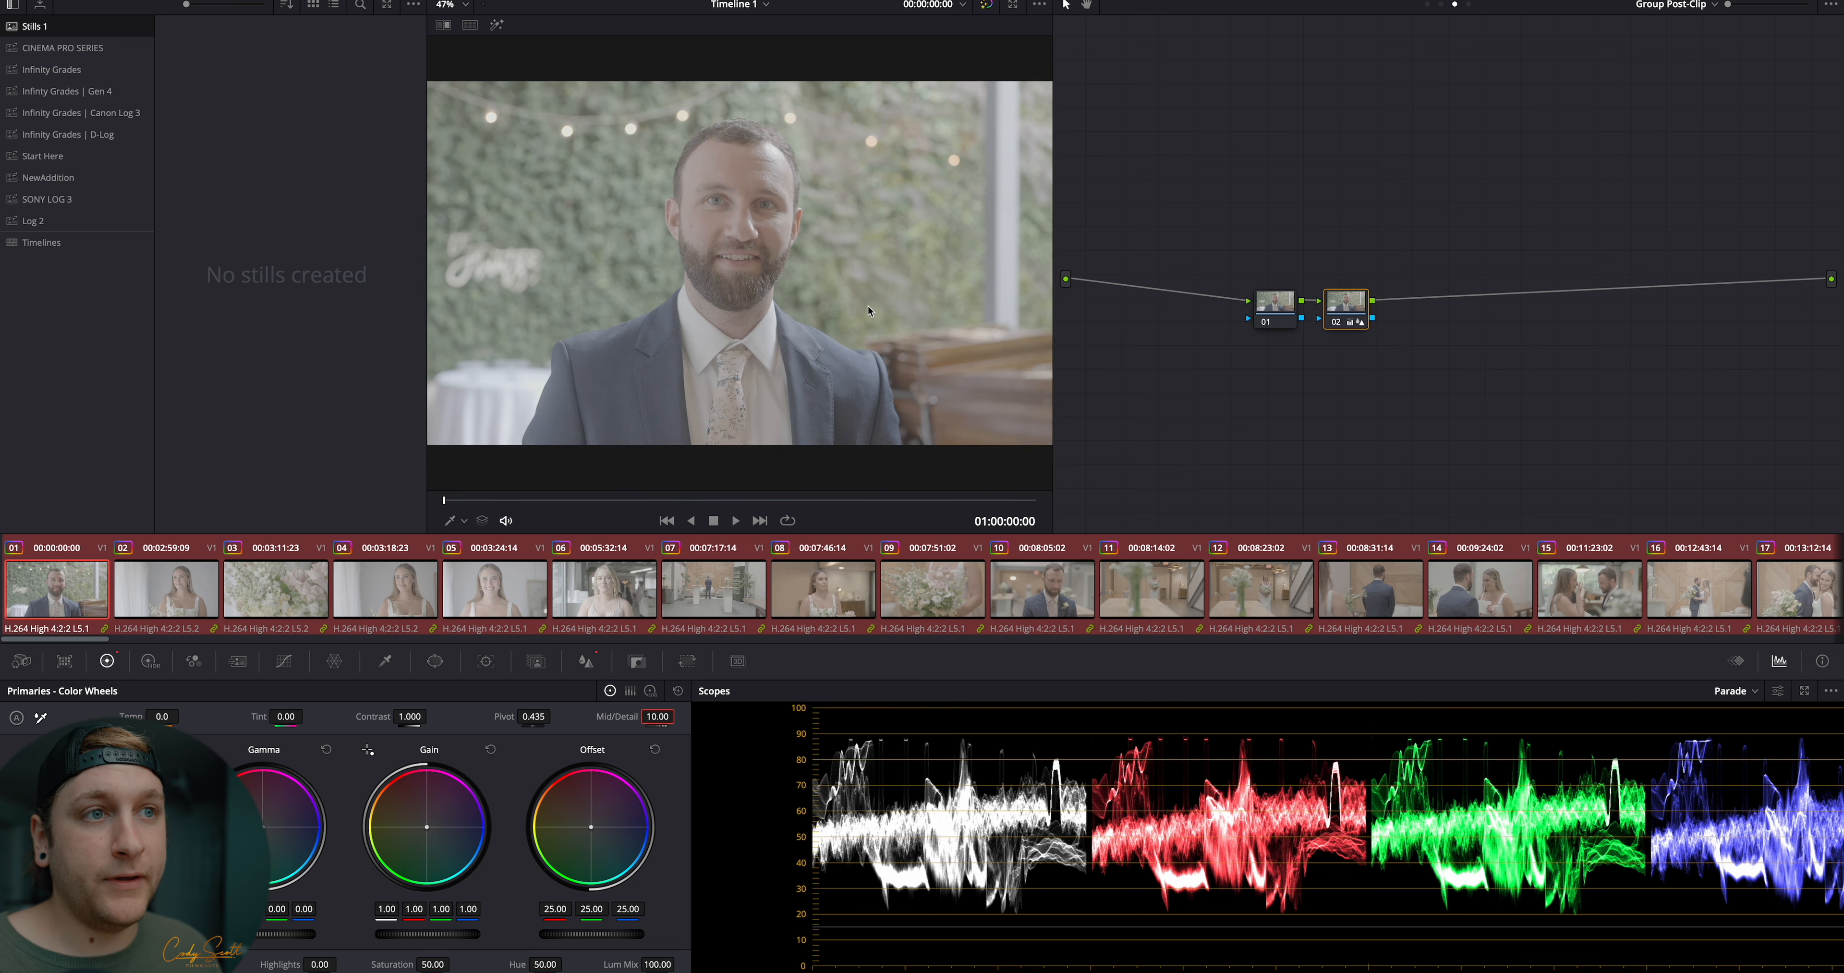
Space node 02 away from node 01 in the Group Post-Clip graph and apply an Infinity Grades LUT to node 01
{"action": "left_click_drag", "start_coordinate": [1350, 312], "coordinate": [1427, 312]}
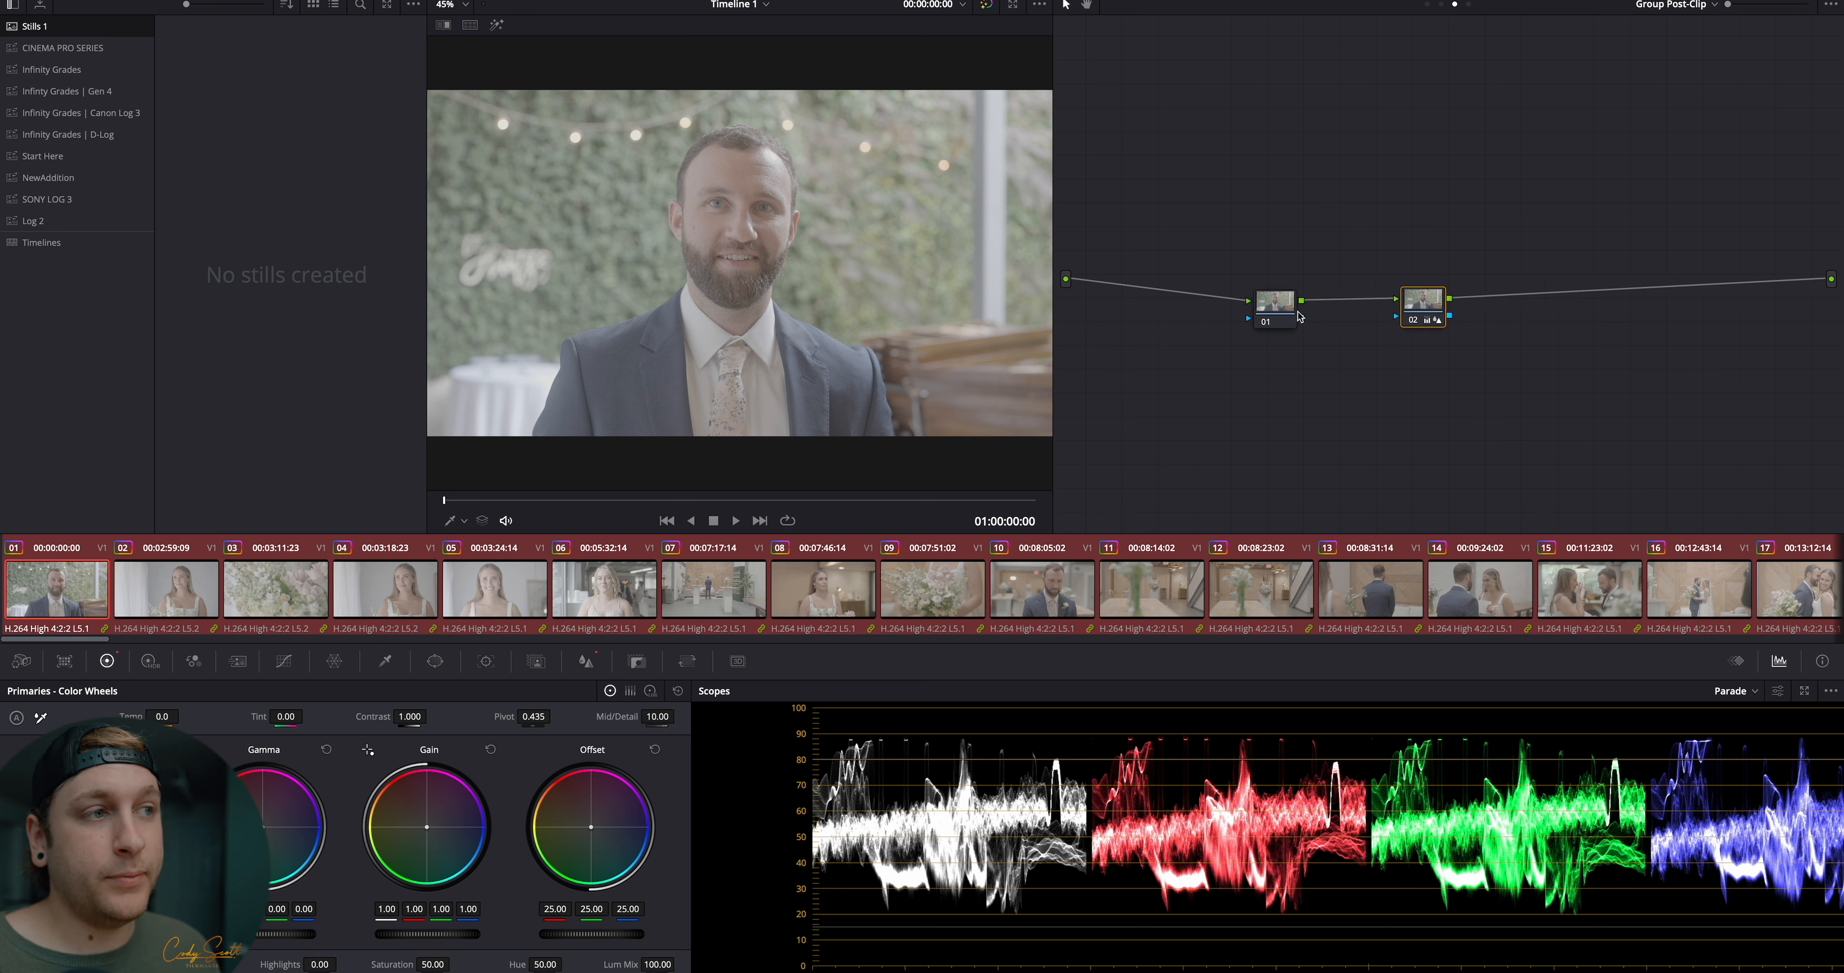
{"action": "left_click_drag", "start_coordinate": [1281, 311], "coordinate": [1281, 306]}
{"action": "right_click", "coordinate": [1281, 308]}
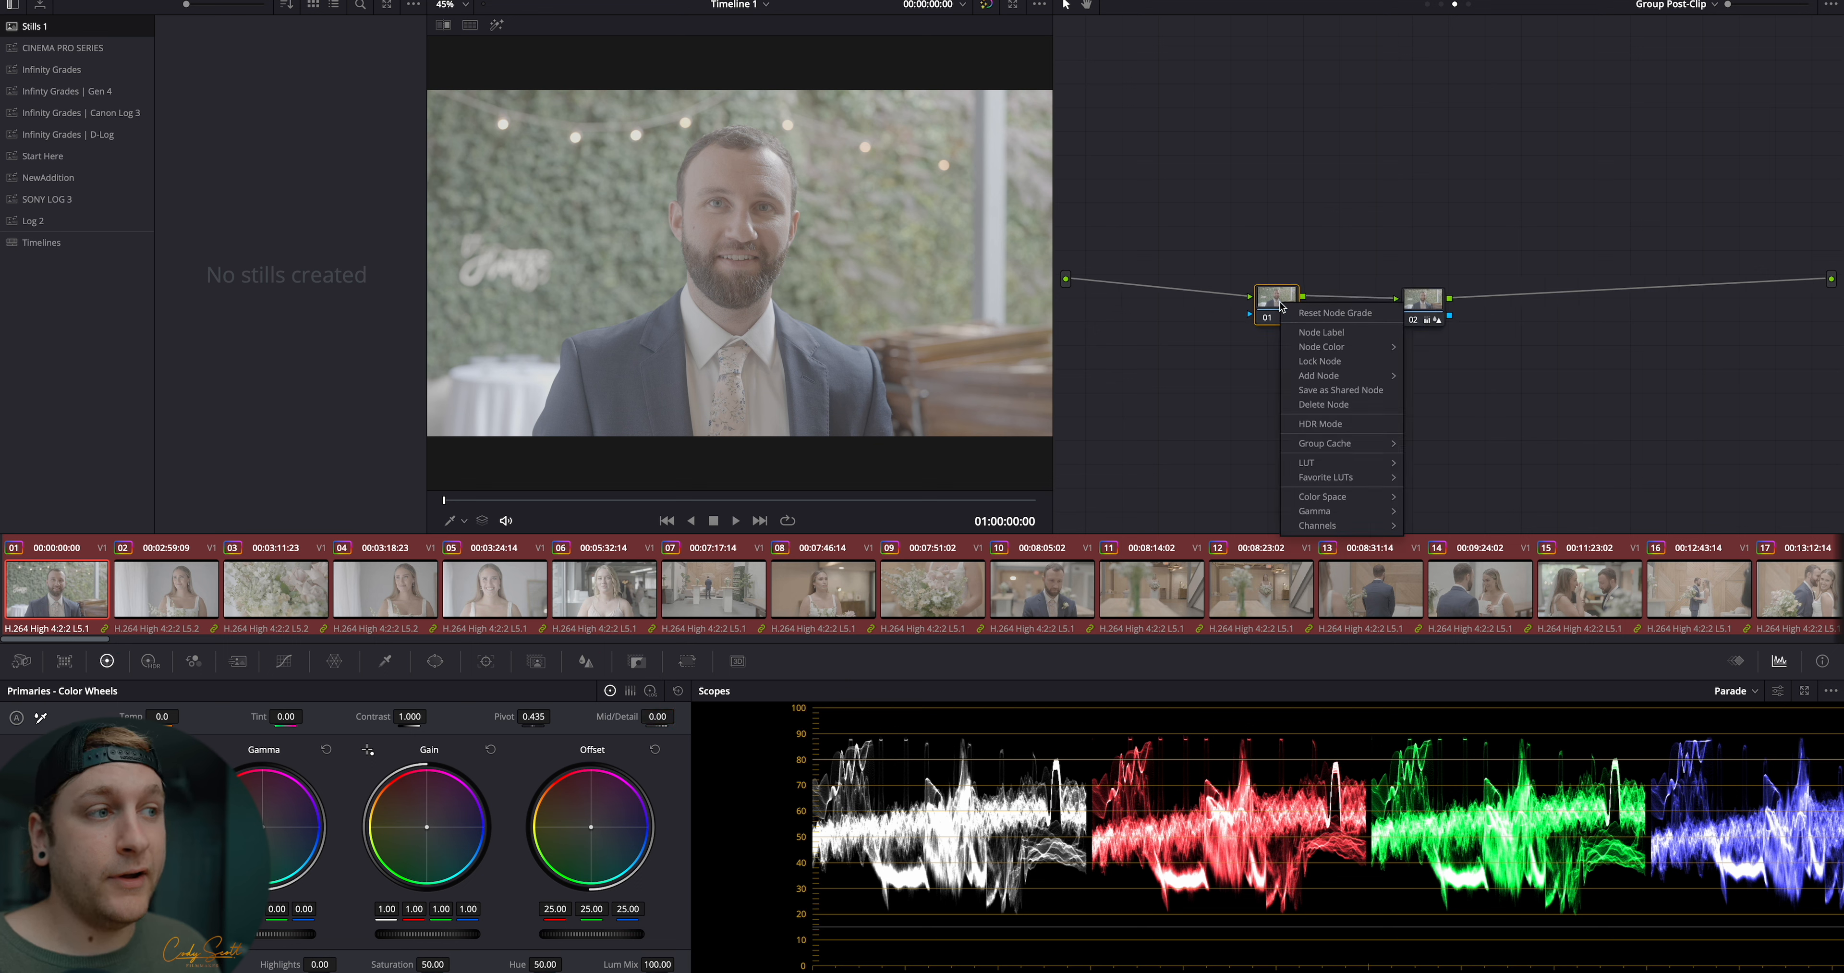
{"action": "mouse_move", "coordinate": [1361, 465]}
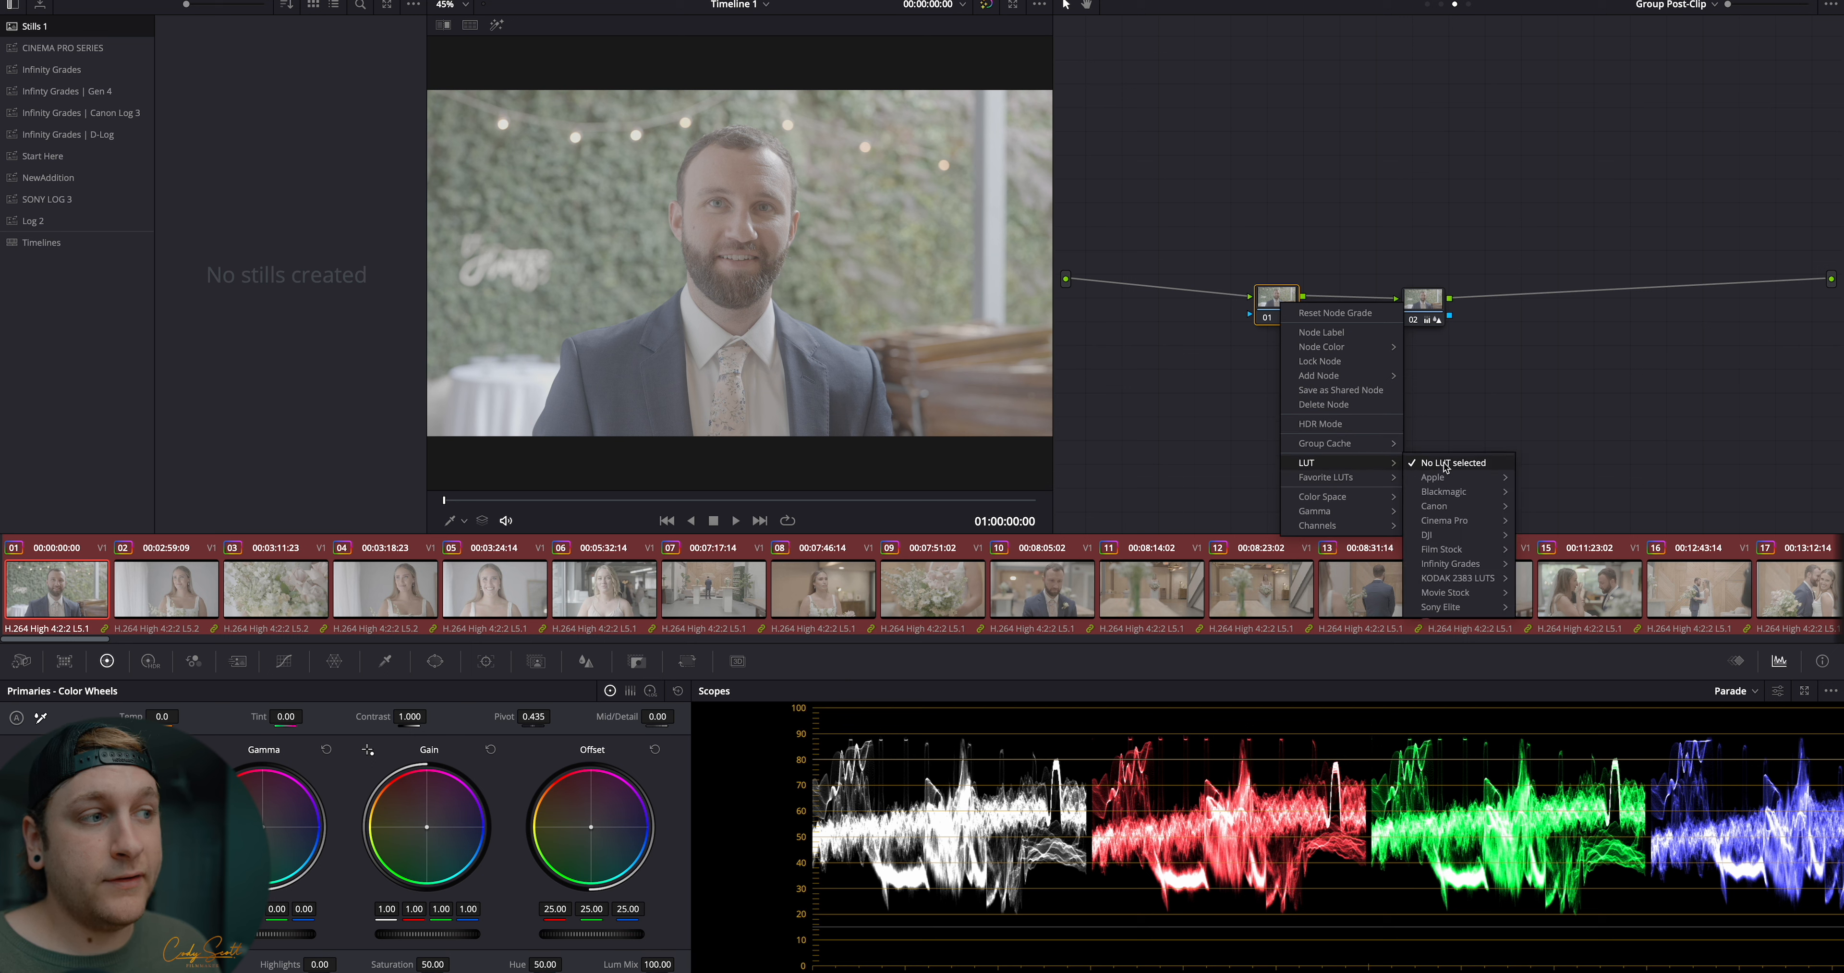
{"action": "mouse_move", "coordinate": [1516, 567]}
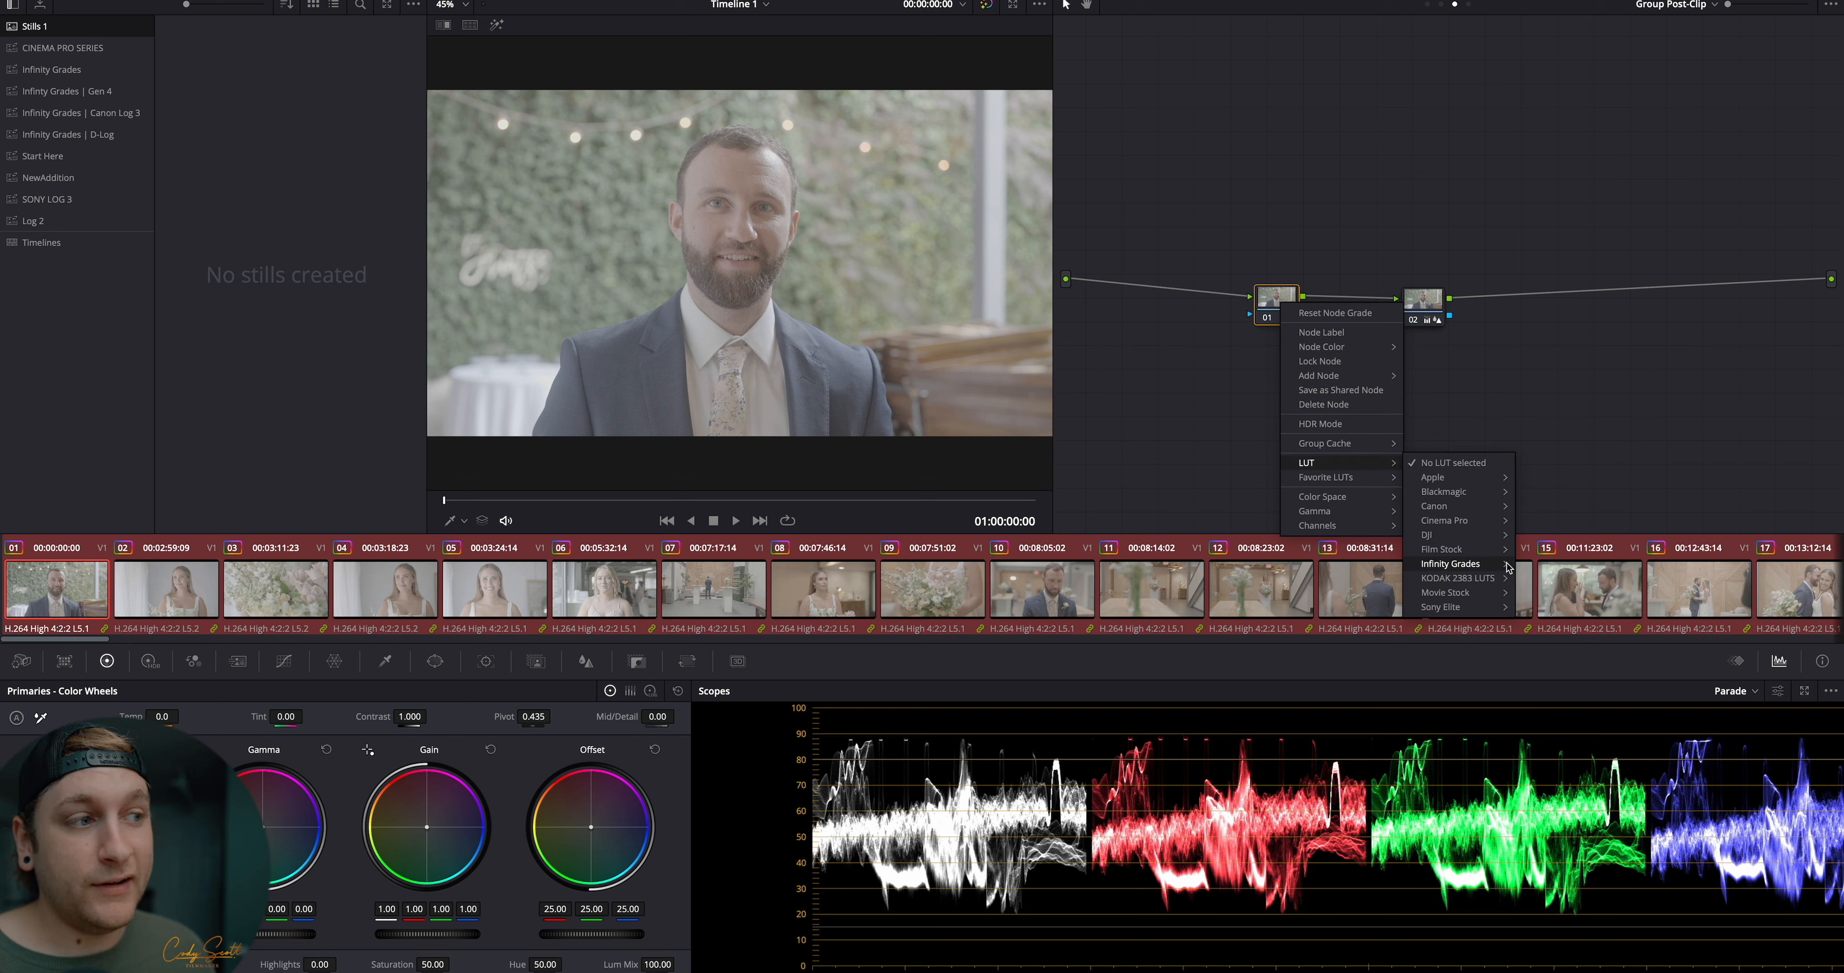
{"action": "left_click", "coordinate": [1541, 580]}
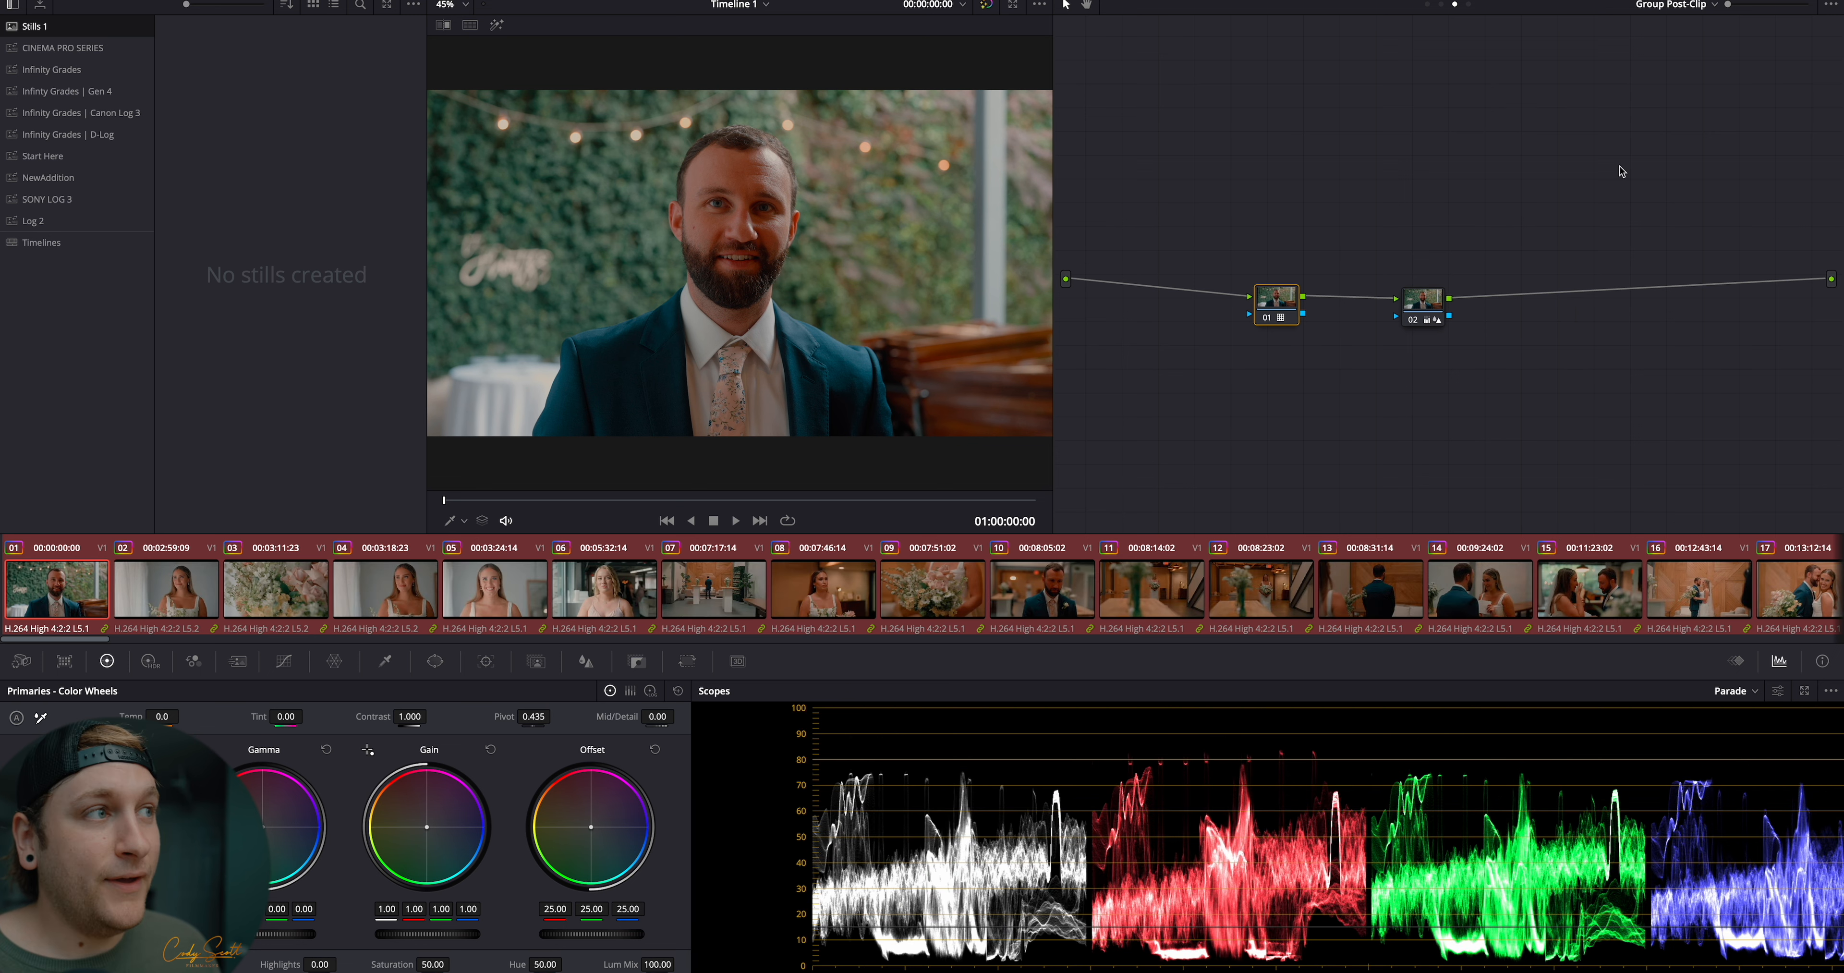
Review the LUT look across all clips in the Lightbox and play back clips 08 and 04
{"action": "left_click", "coordinate": [1796, 3]}
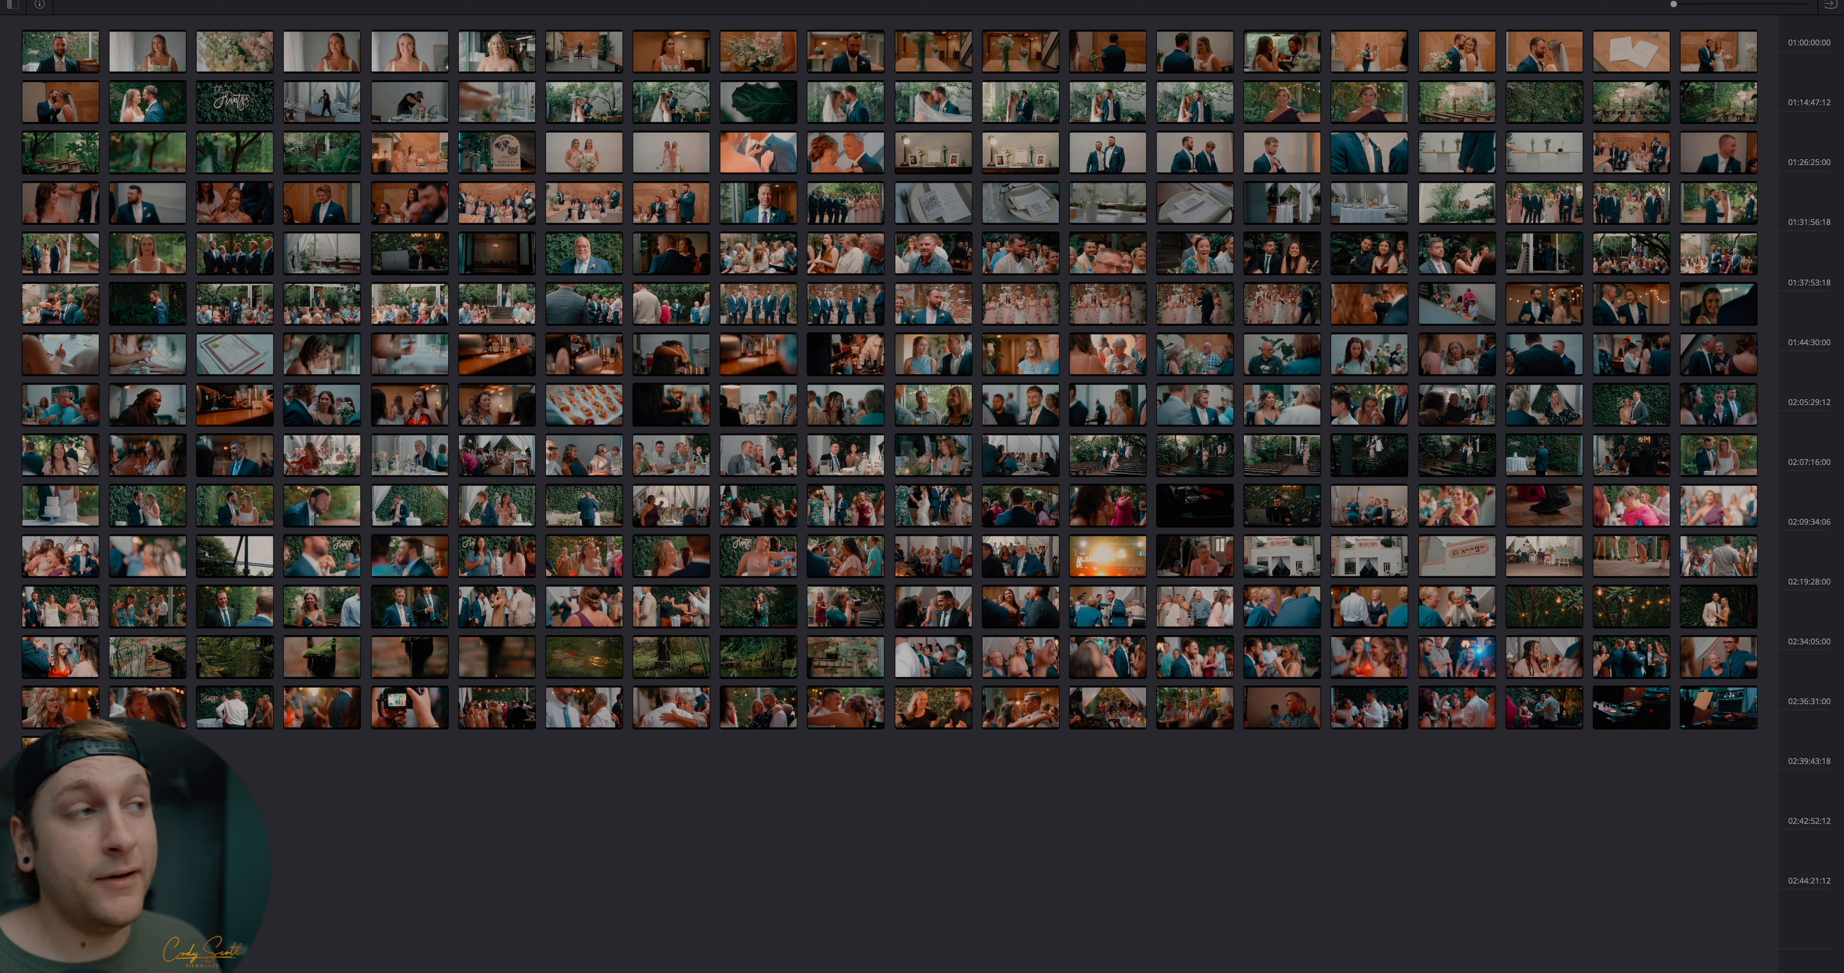
{"action": "left_click", "coordinate": [1829, 4]}
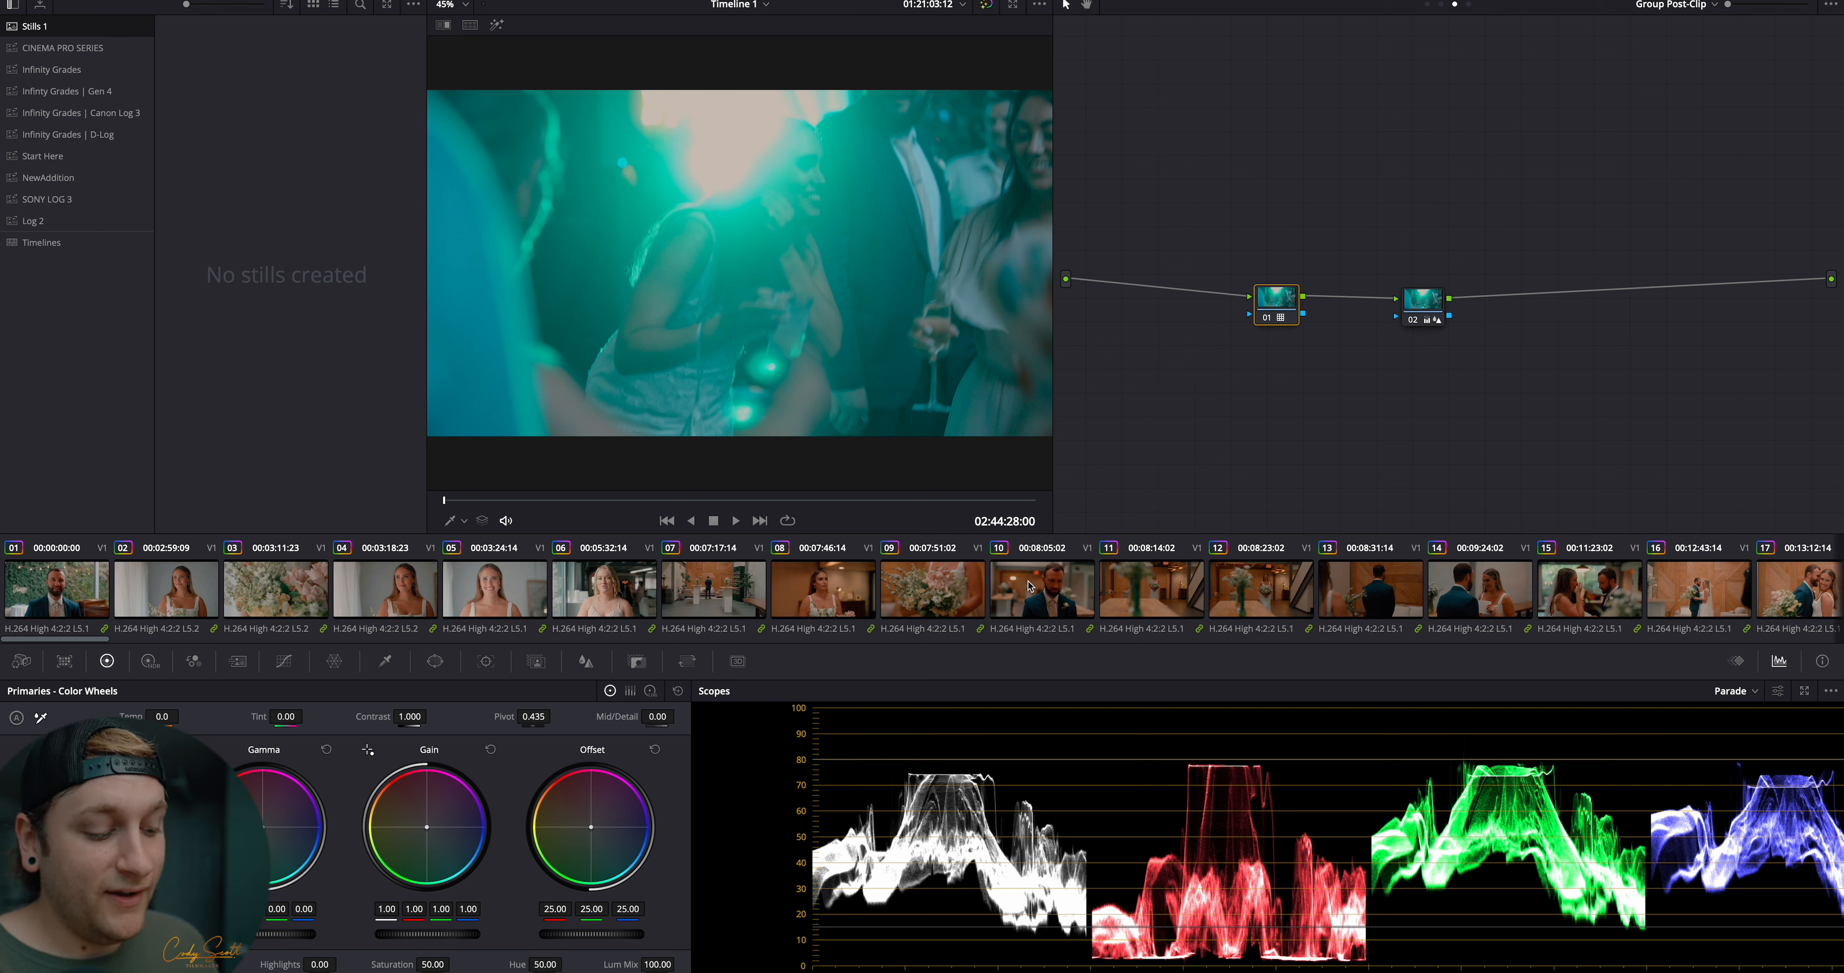
{"action": "left_click", "coordinate": [819, 608]}
{"action": "key", "text": "space"}
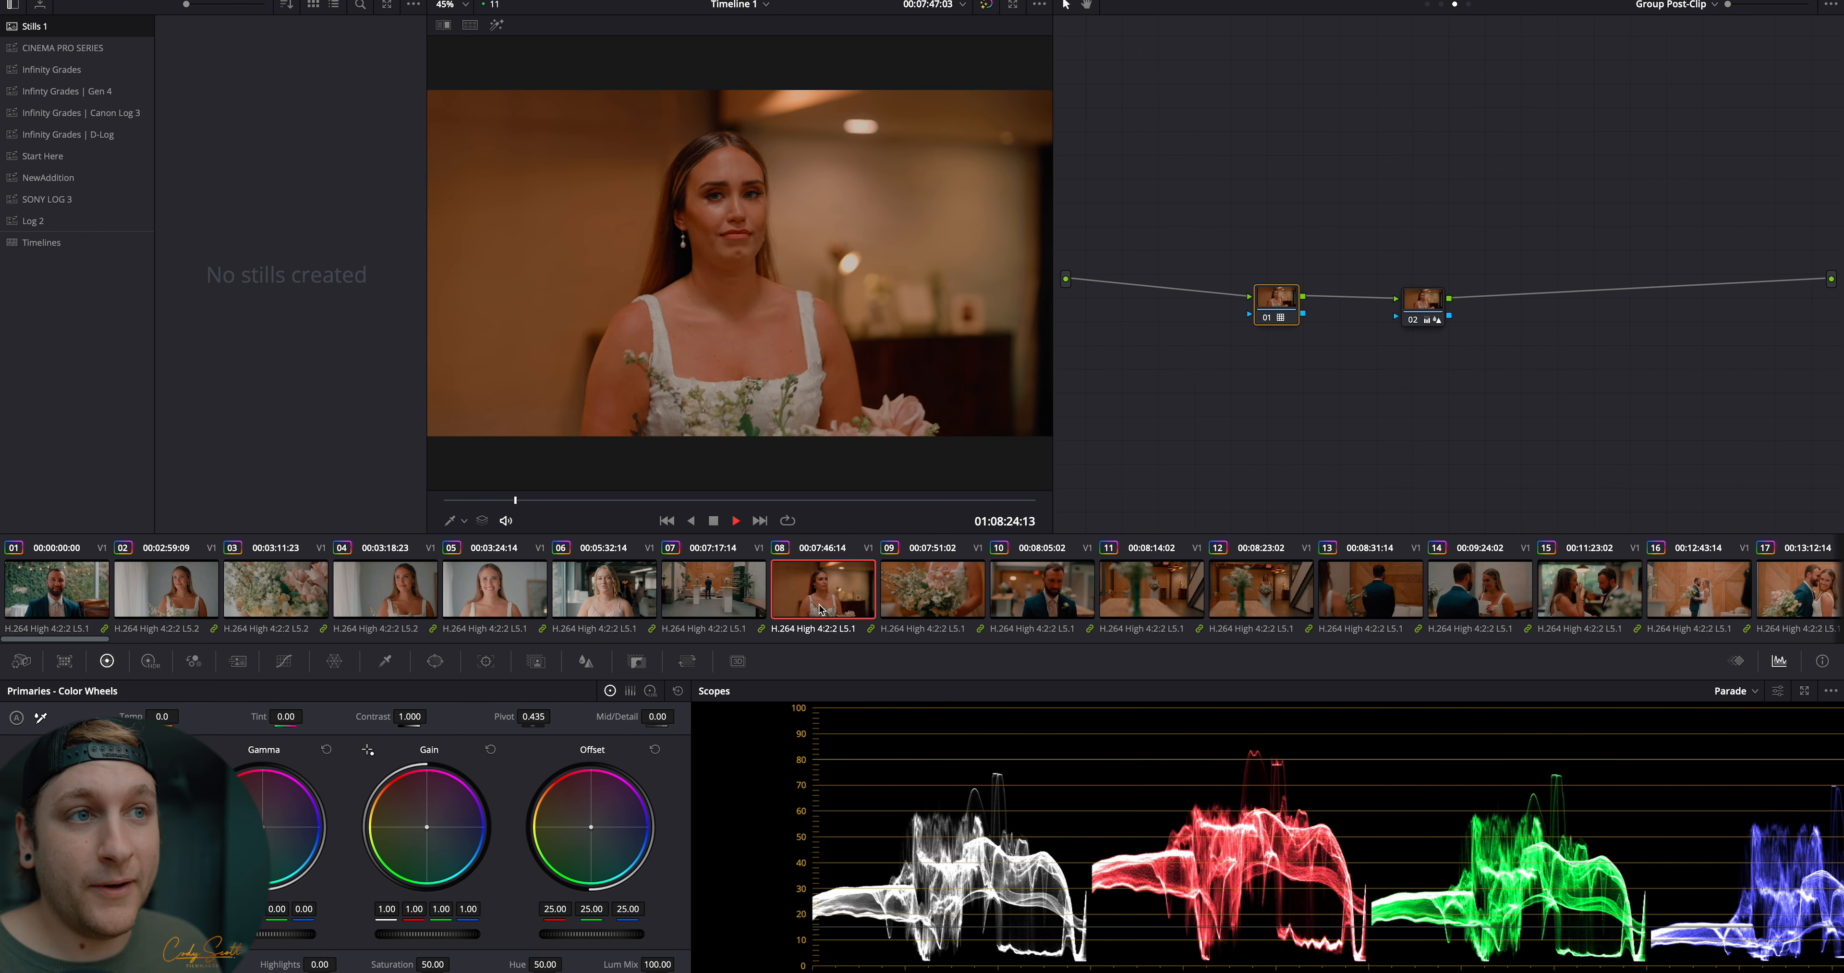
{"action": "key", "text": "space"}
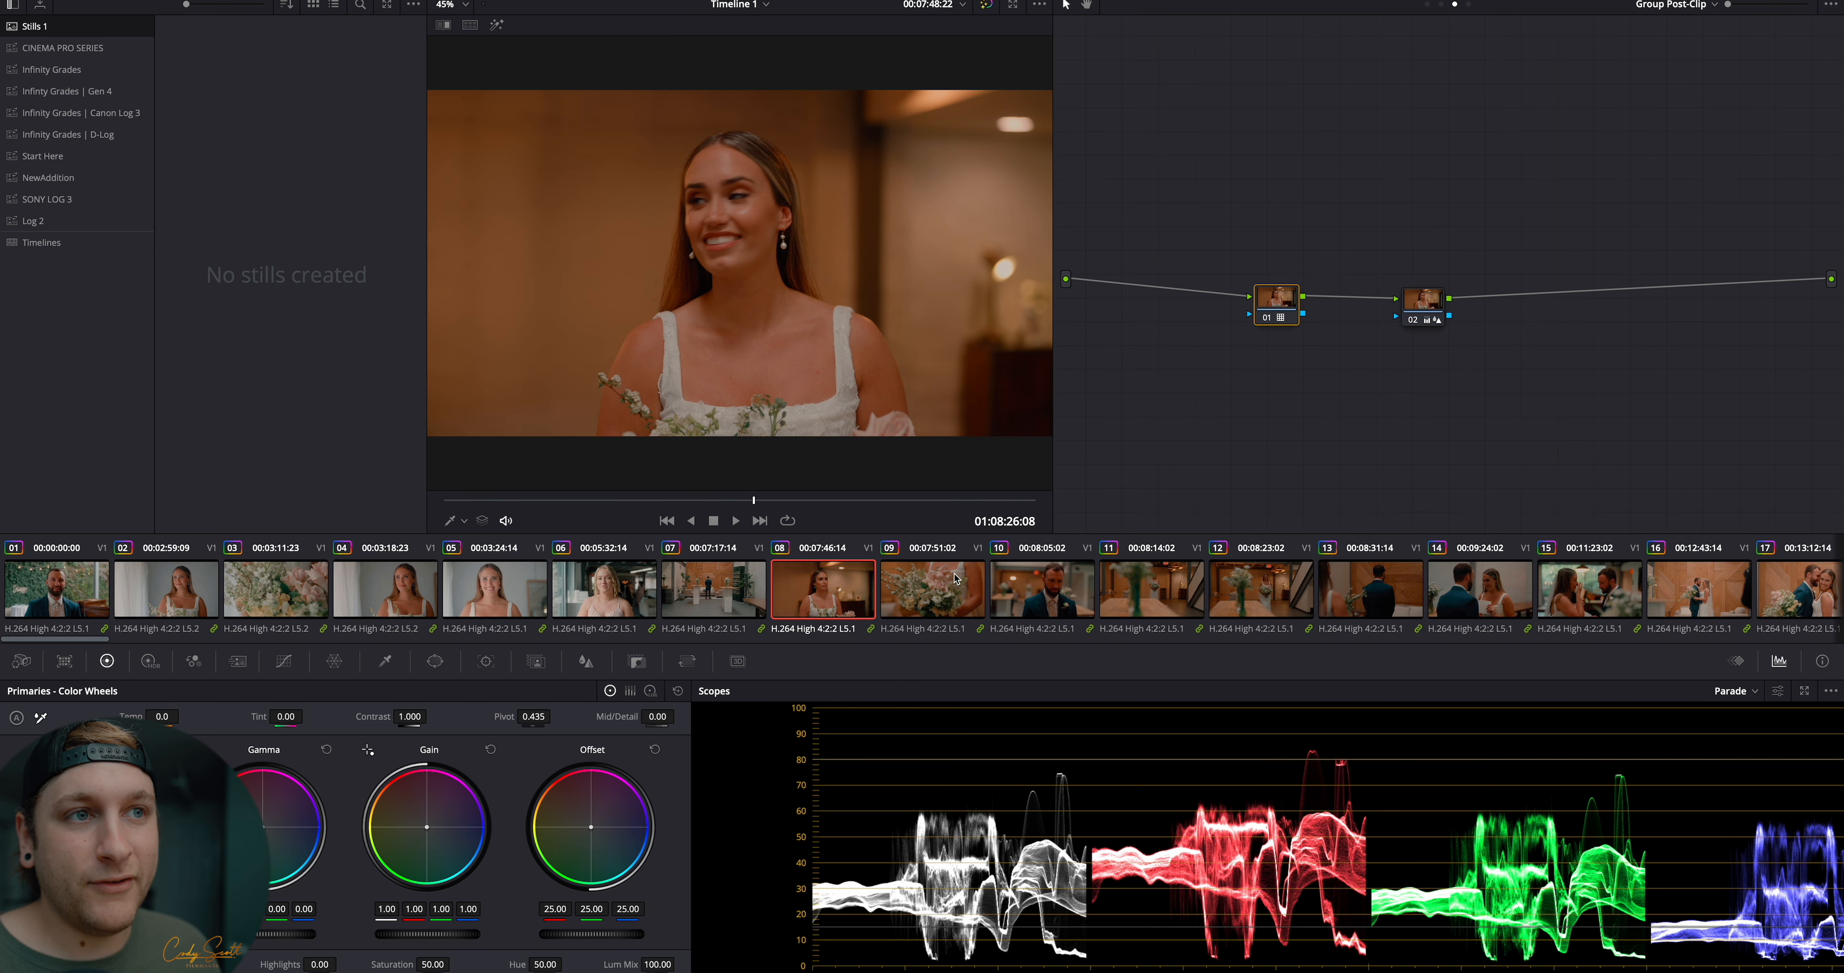
{"action": "left_click", "coordinate": [413, 590]}
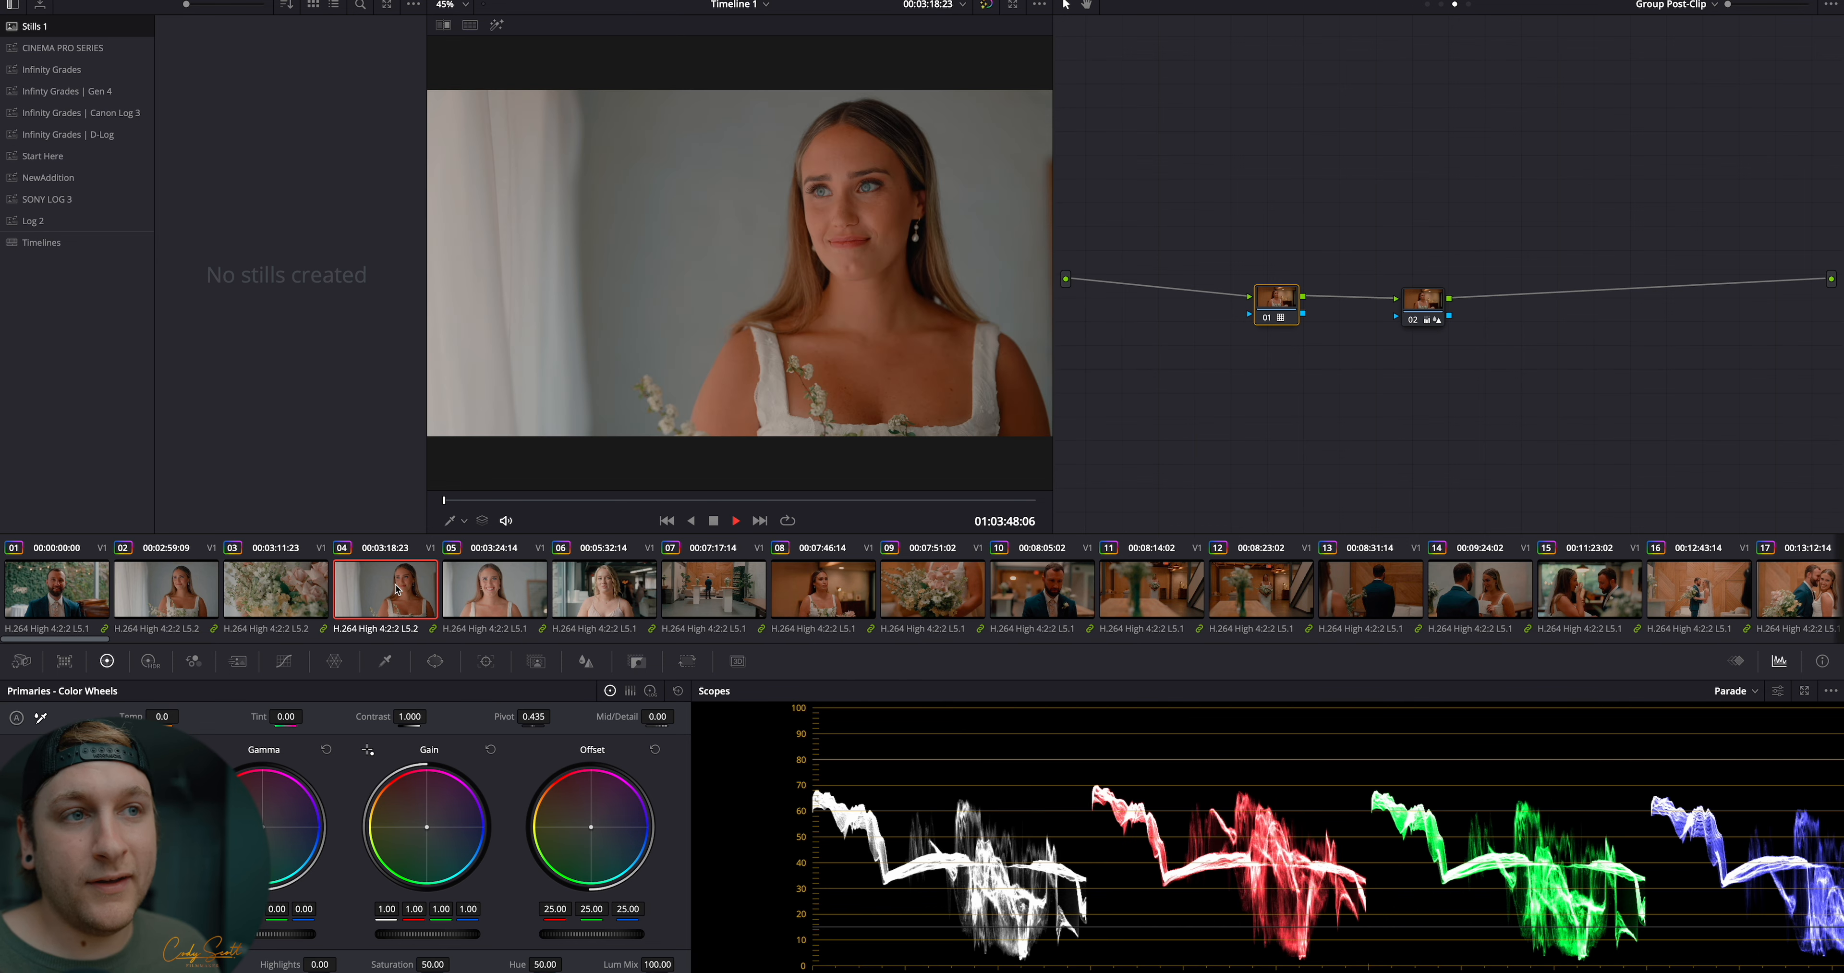
Check the graded look on clips 22 and 27, browse the remaining thumbnails and return to clip 01
{"action": "scroll", "coordinate": [1107, 580], "scroll_direction": "down", "scroll_amount": 5}
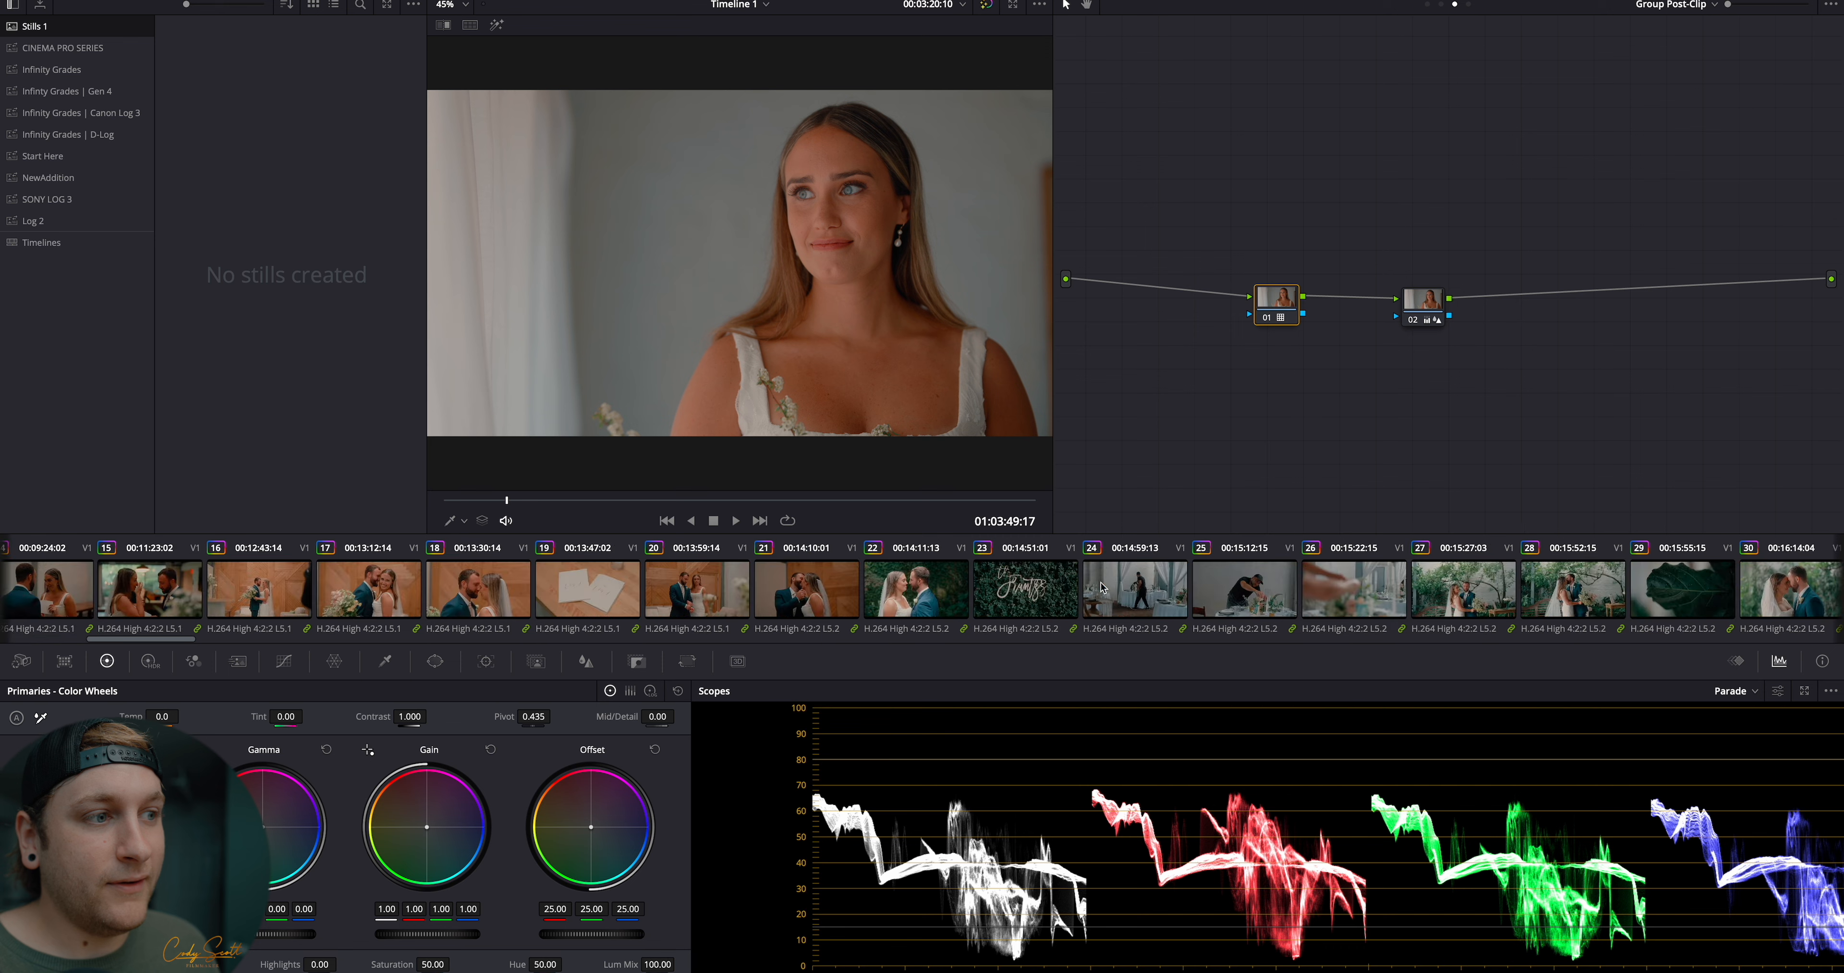
{"action": "left_click", "coordinate": [931, 598]}
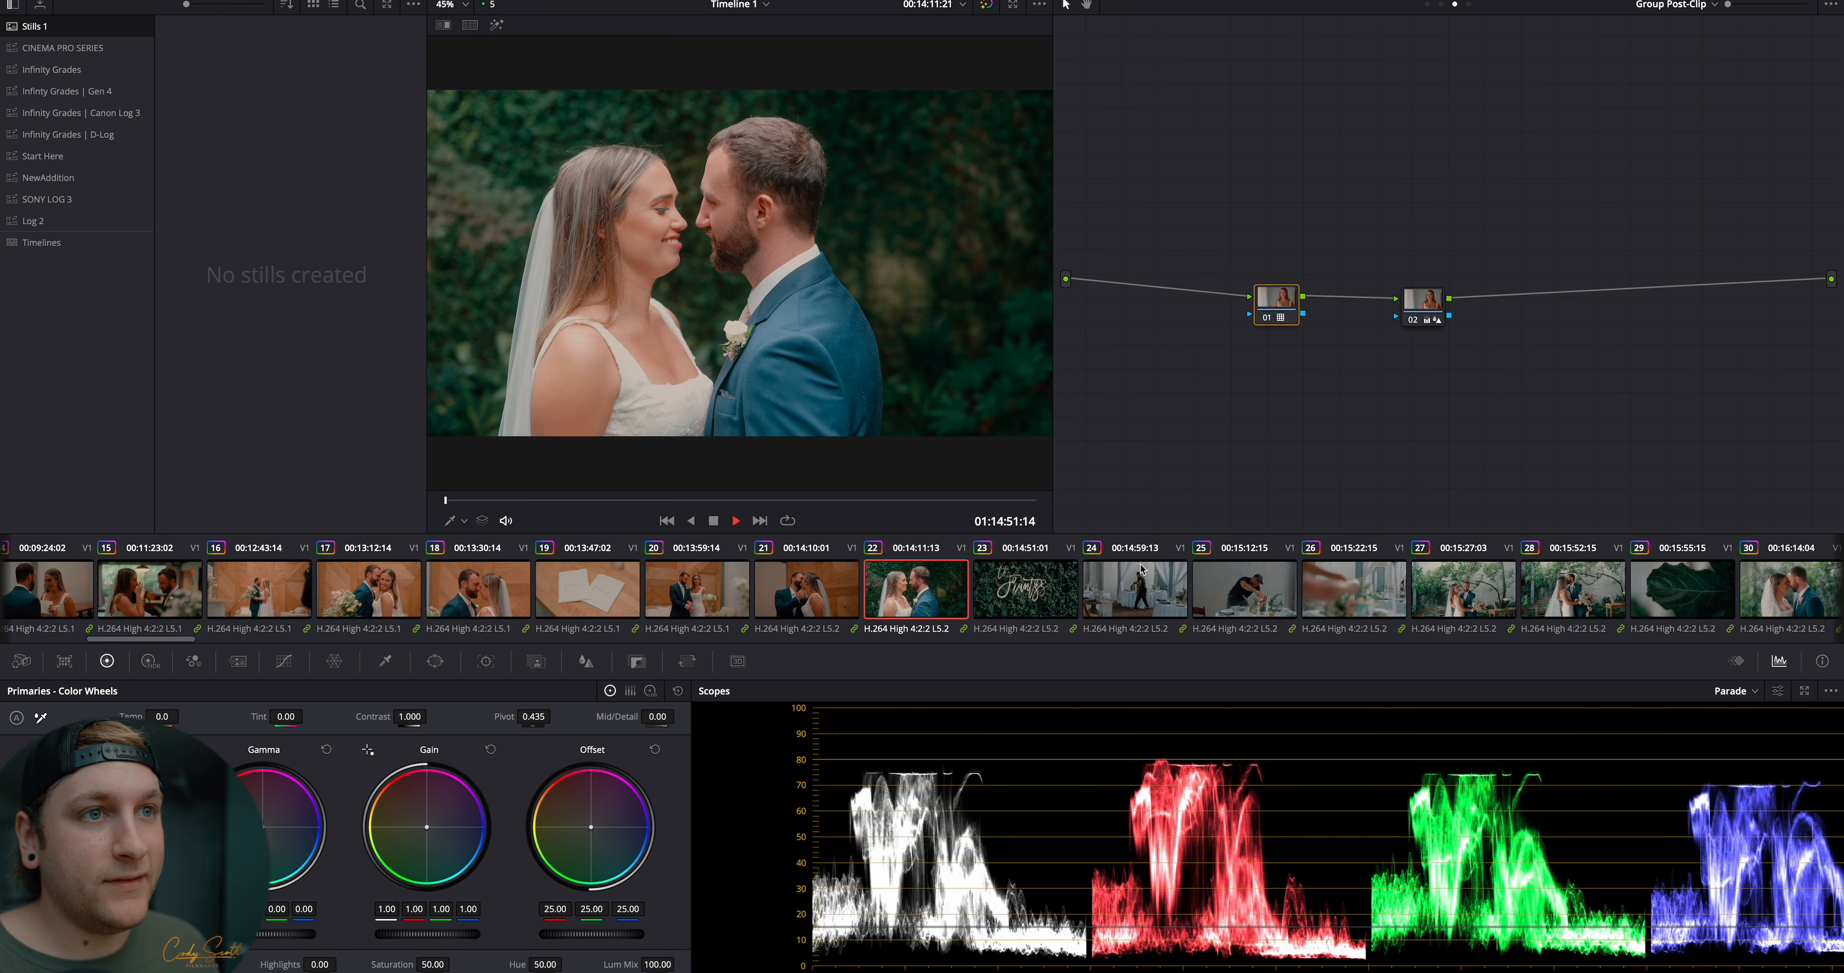
{"action": "left_click", "coordinate": [1440, 580]}
{"action": "scroll", "coordinate": [1416, 584], "scroll_direction": "down", "scroll_amount": 5}
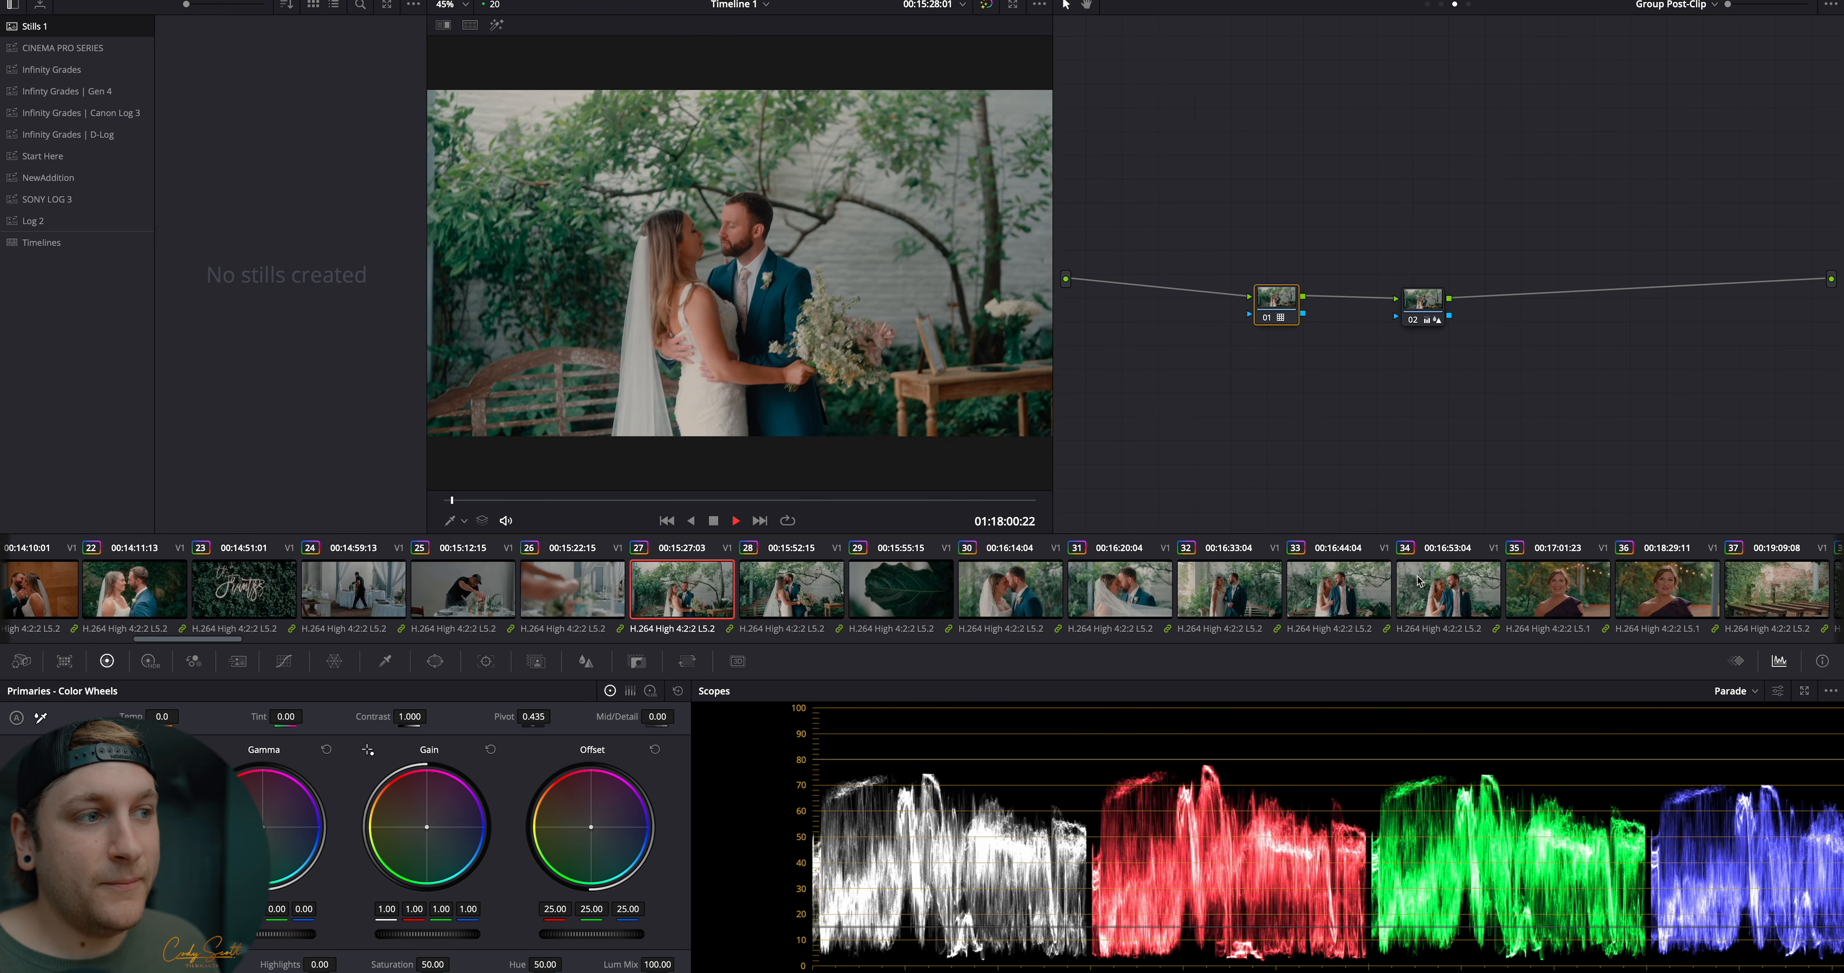
{"action": "scroll", "coordinate": [1416, 585], "scroll_direction": "down", "scroll_amount": 9}
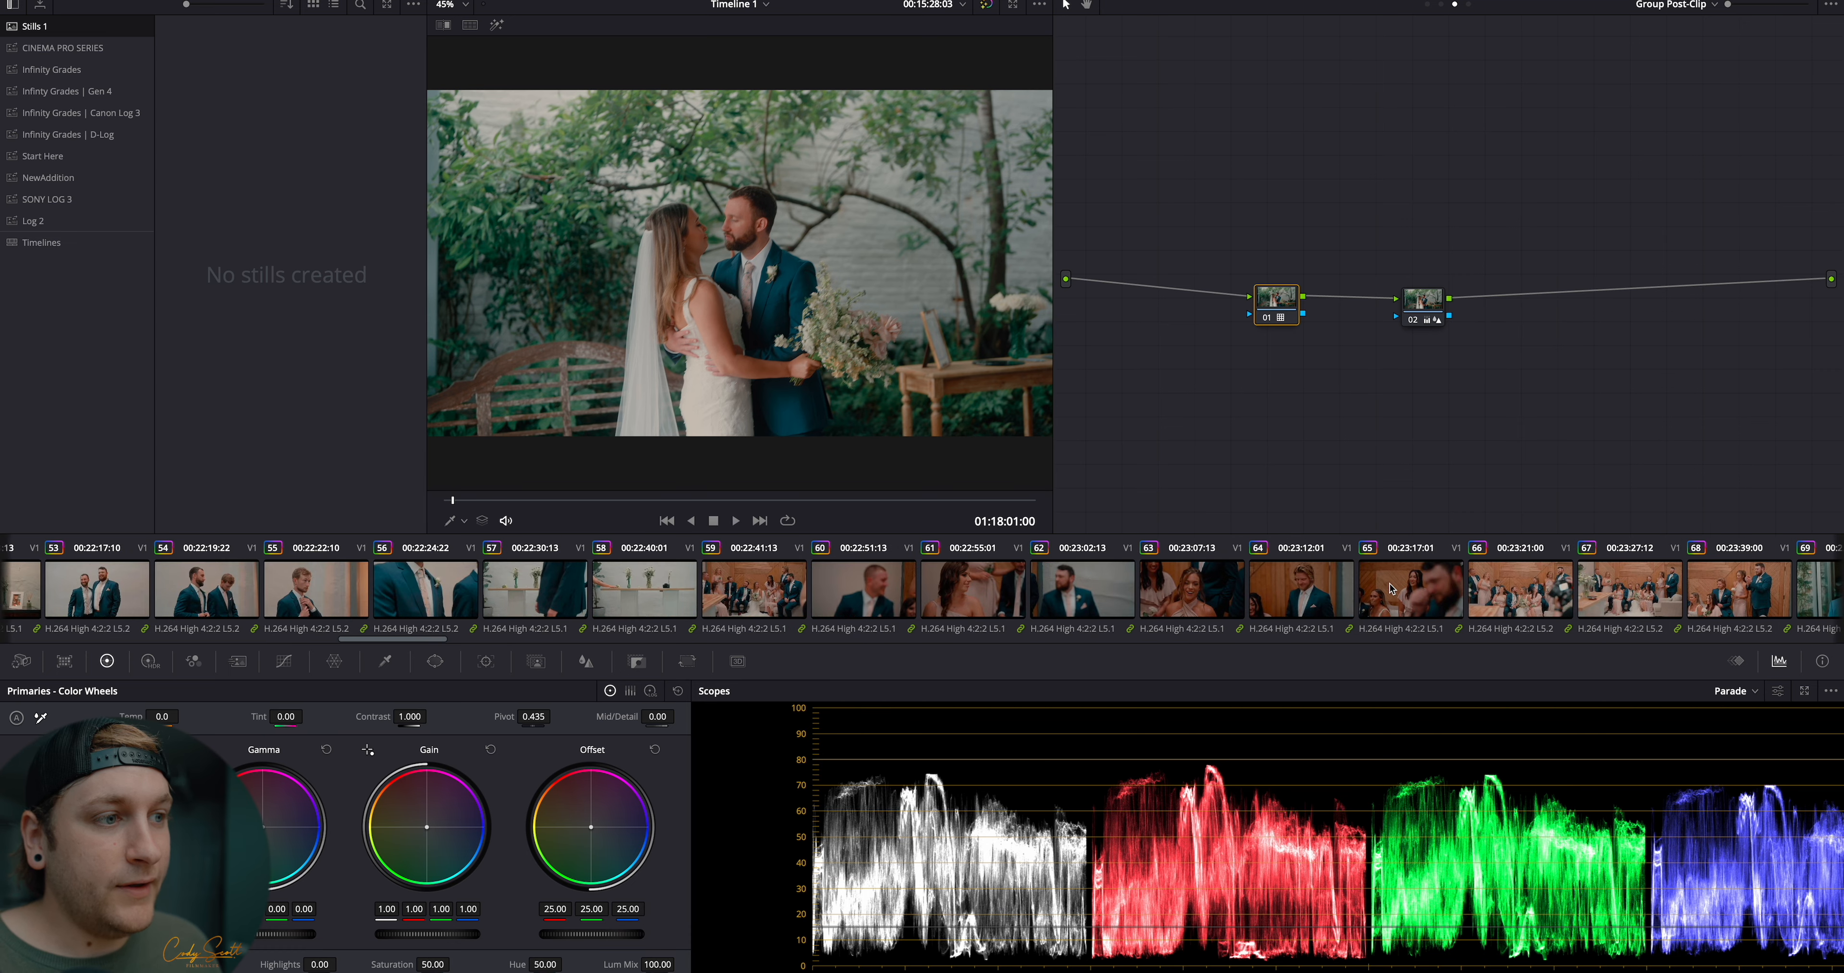
{"action": "scroll", "coordinate": [1378, 596], "scroll_direction": "down", "scroll_amount": 6}
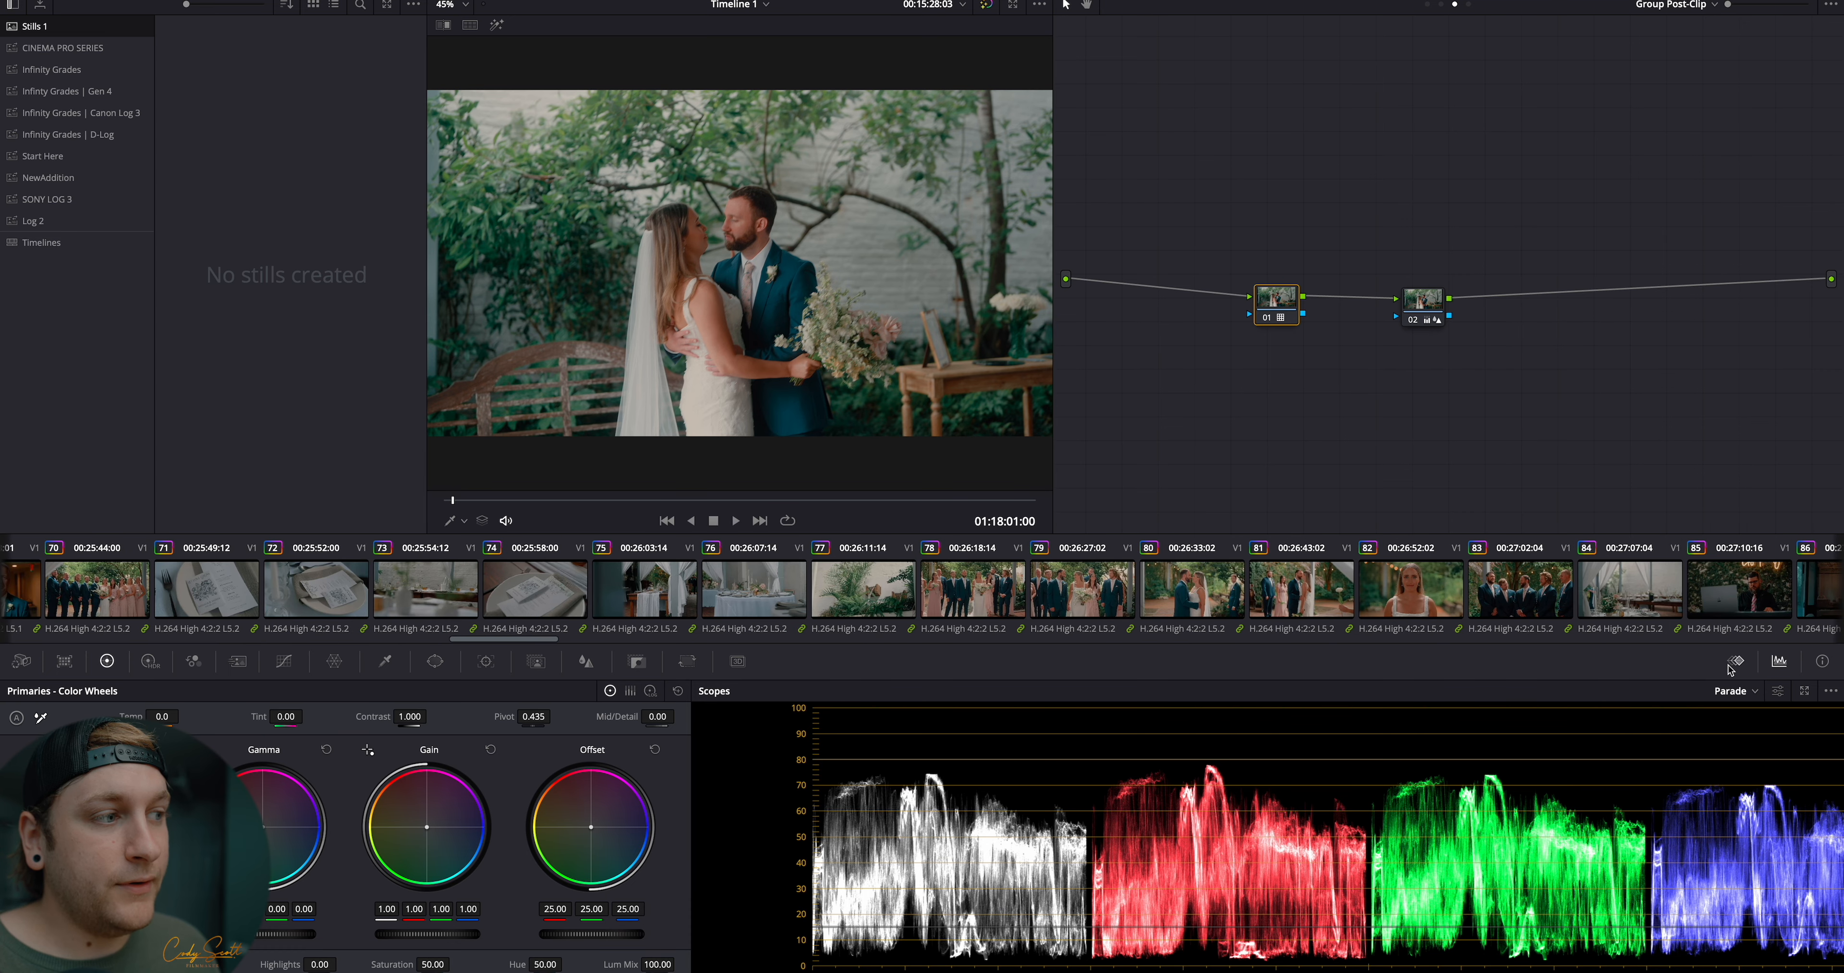
{"action": "left_click_drag", "start_coordinate": [546, 642], "coordinate": [95, 643]}
{"action": "left_click", "coordinate": [32, 607]}
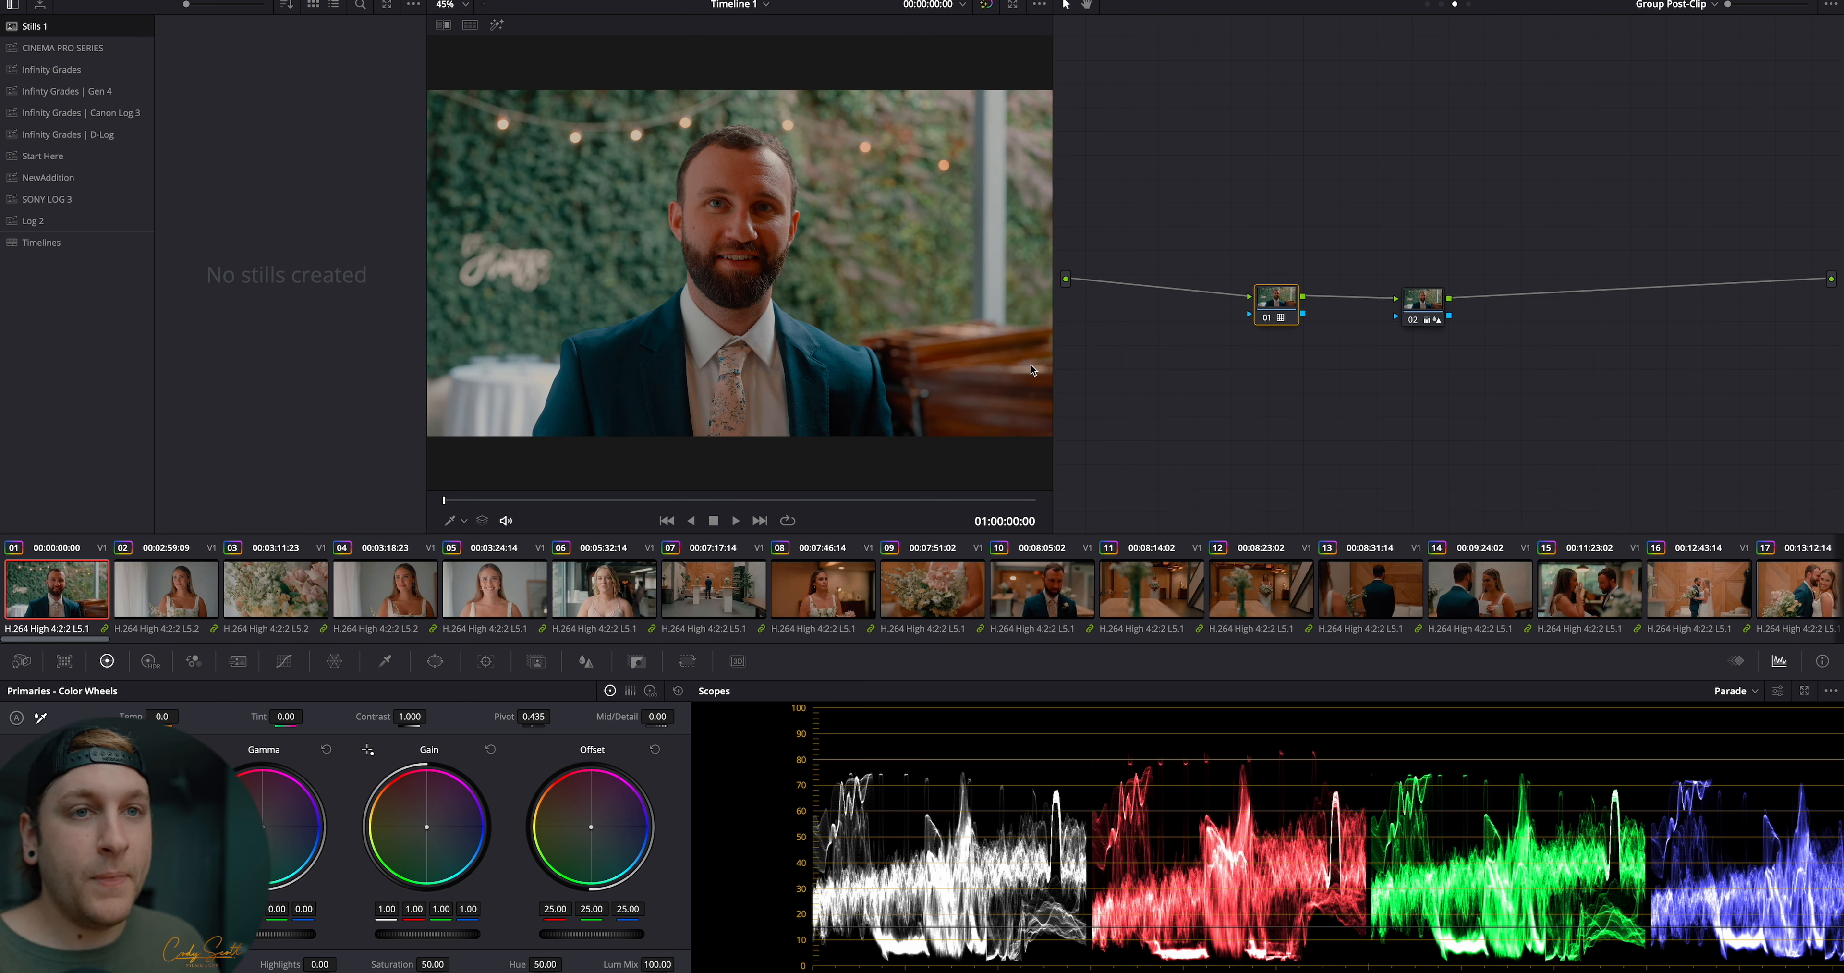
Show the Clip-level node graph and apply the grade of the PERSON still from the Start Here album to clip 01
{"action": "left_click", "coordinate": [1670, 5]}
{"action": "left_click", "coordinate": [1671, 42]}
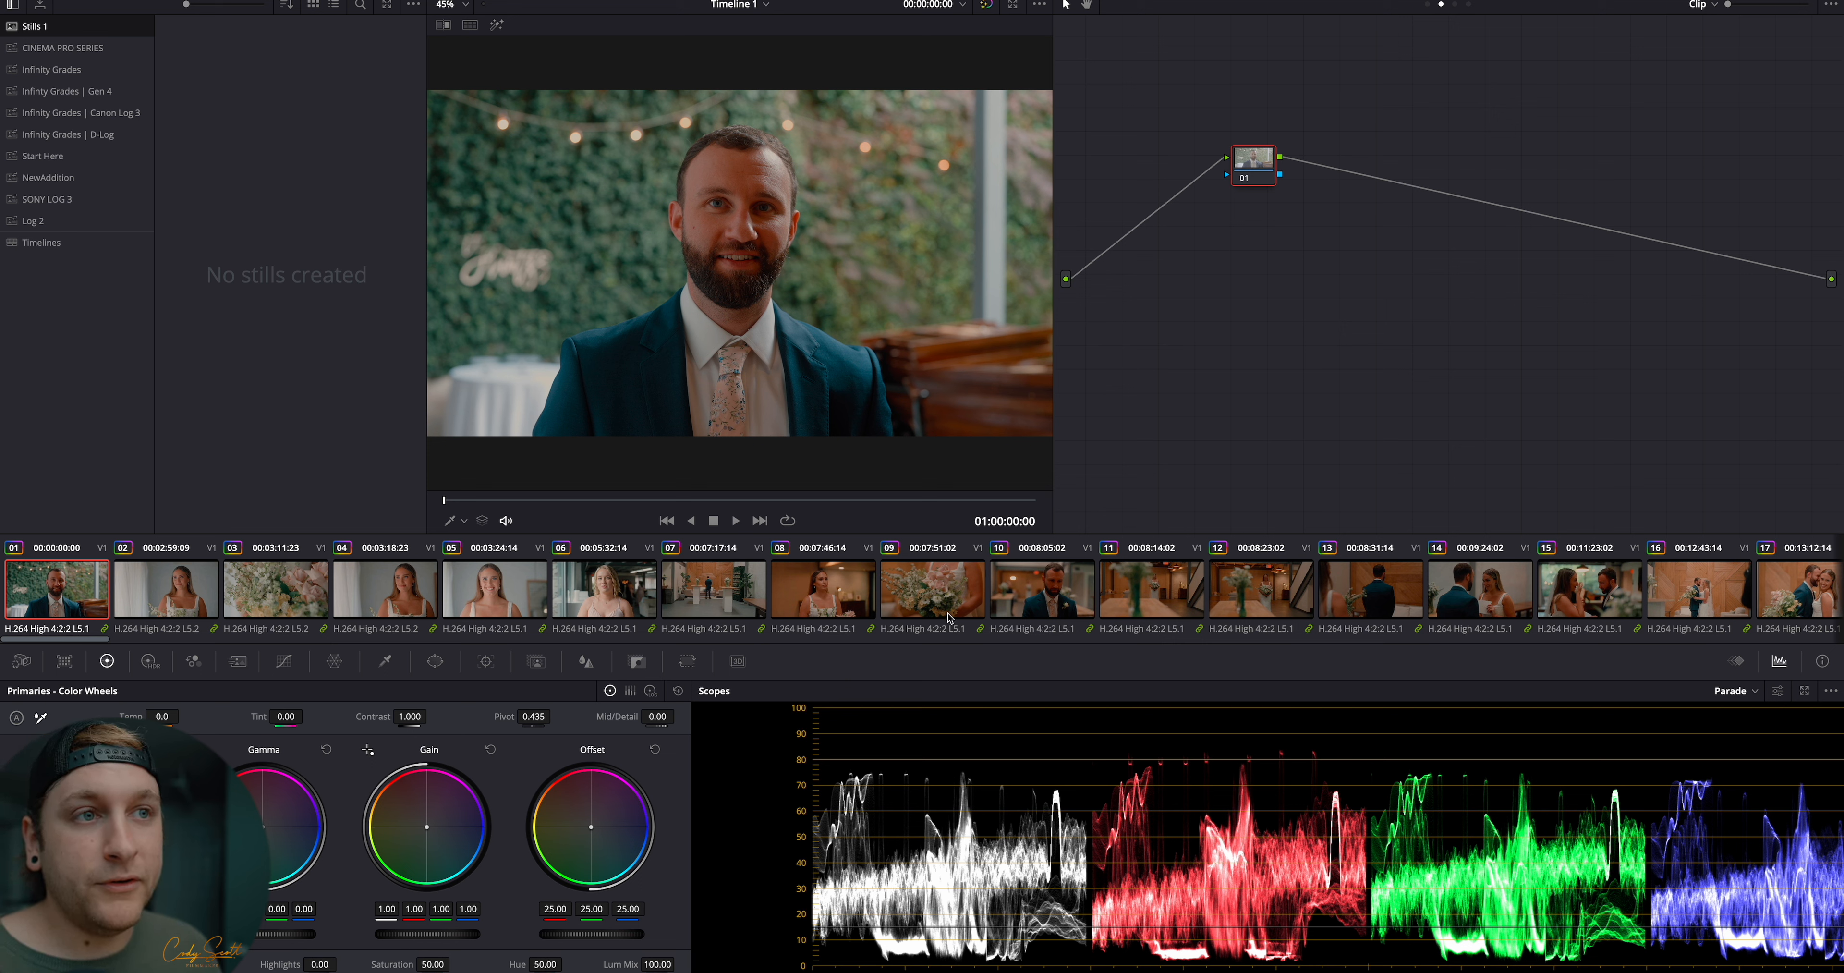
{"action": "scroll", "coordinate": [740, 406], "scroll_direction": "up", "scroll_amount": 1}
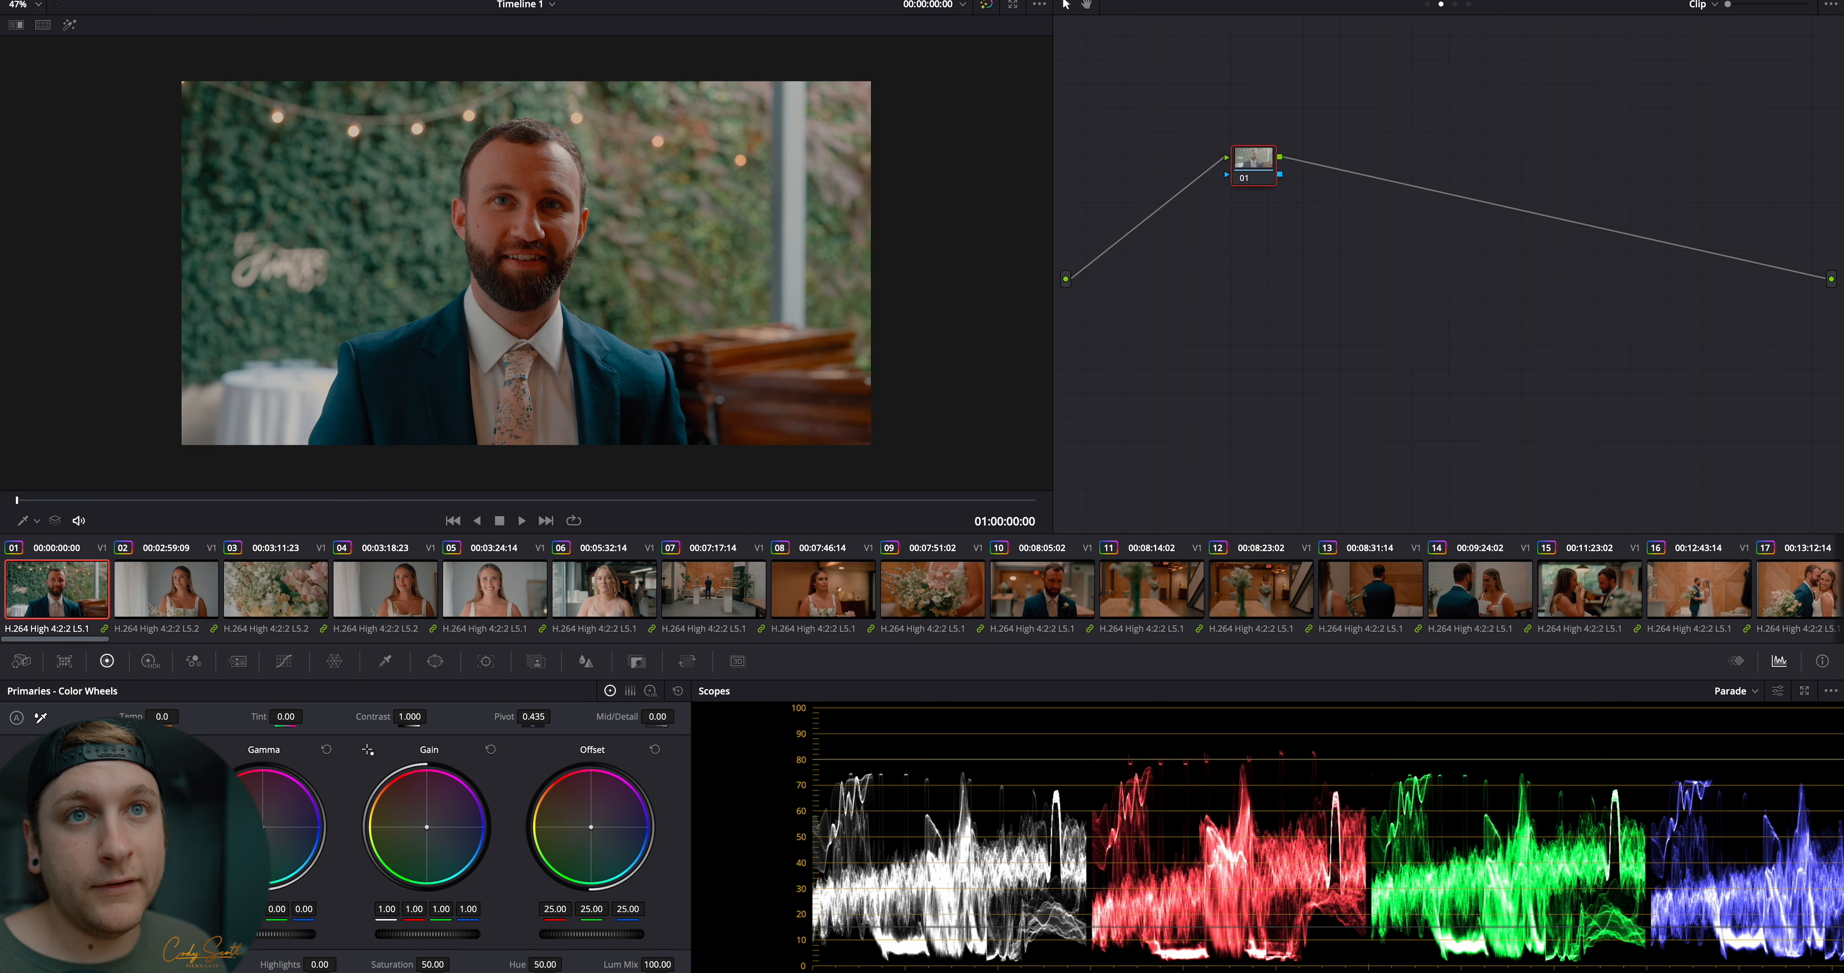
{"action": "left_click", "coordinate": [40, 1]}
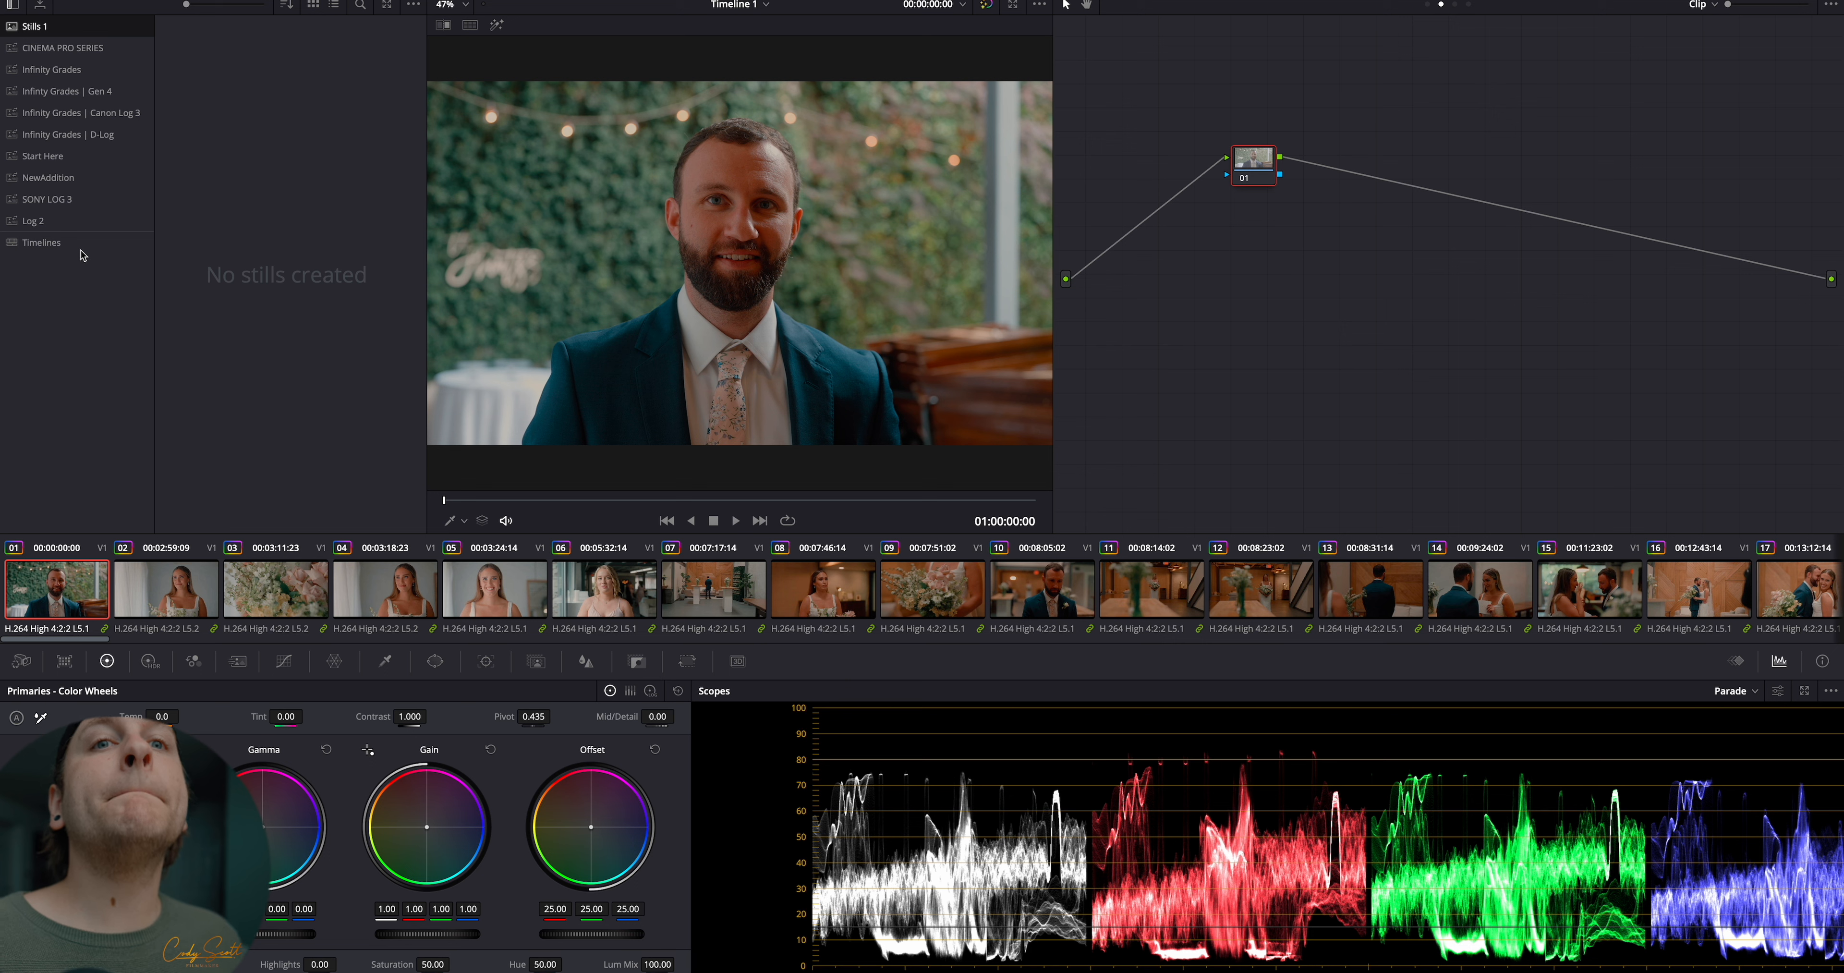
{"action": "left_click", "coordinate": [90, 156]}
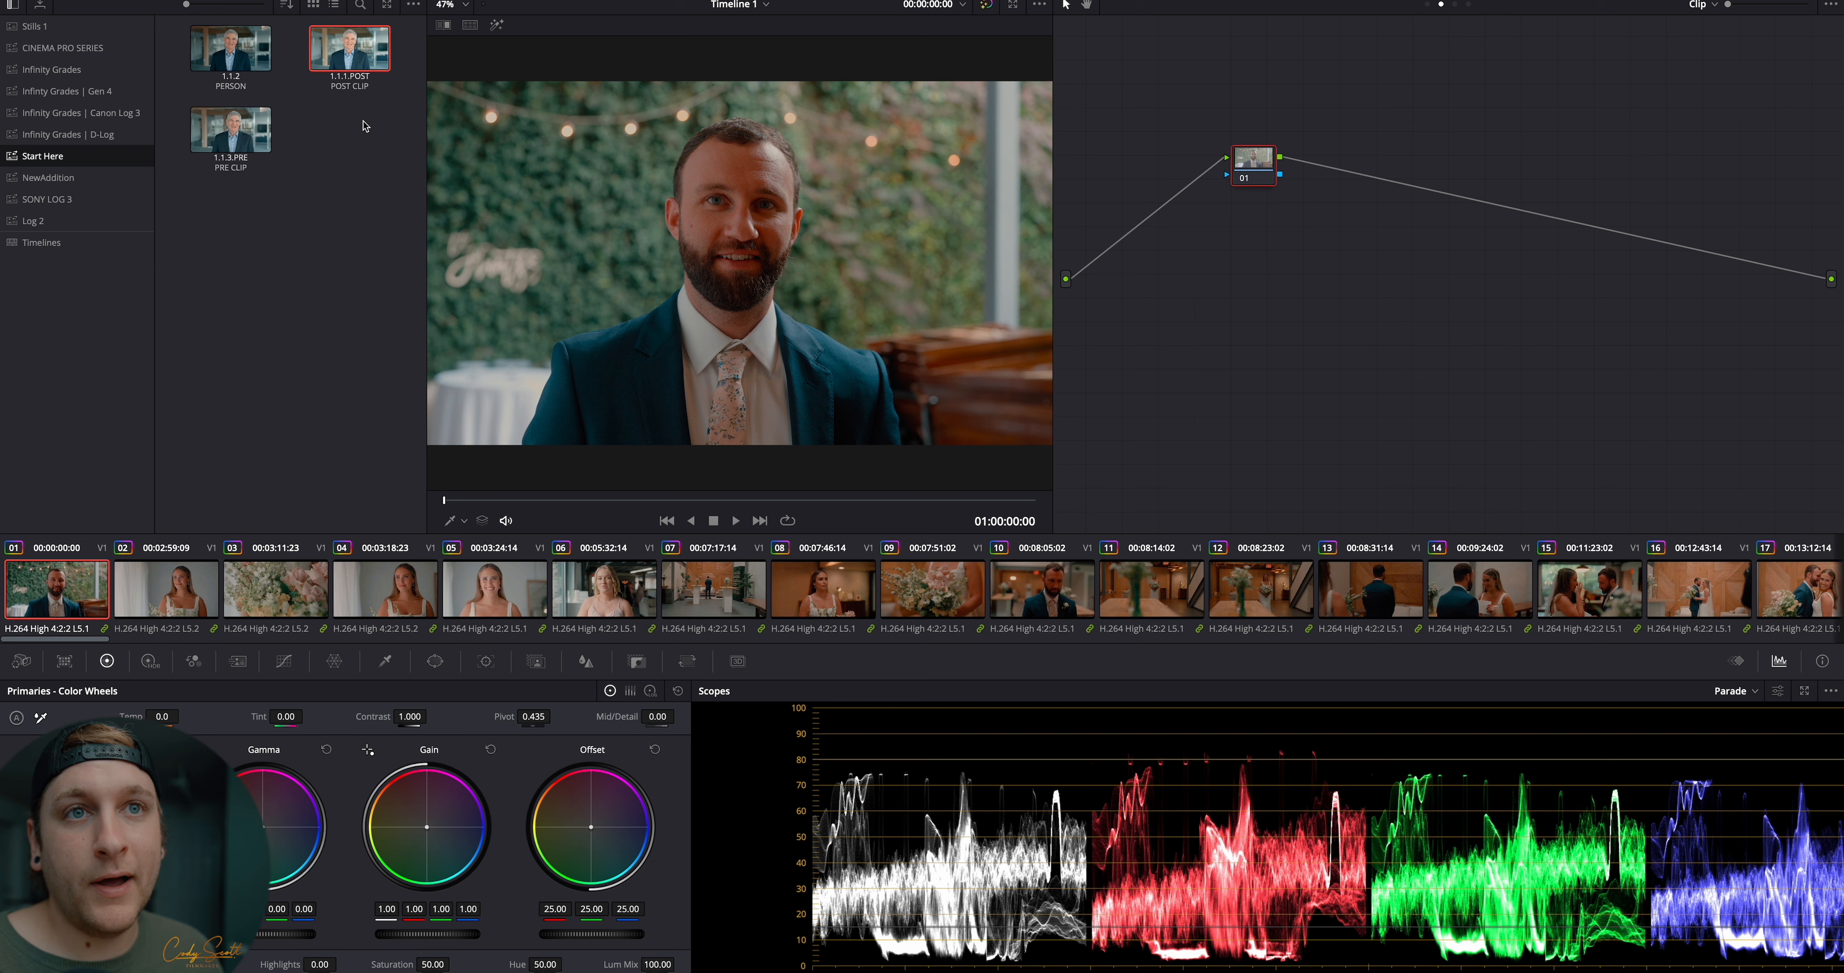
{"action": "right_click", "coordinate": [252, 63]}
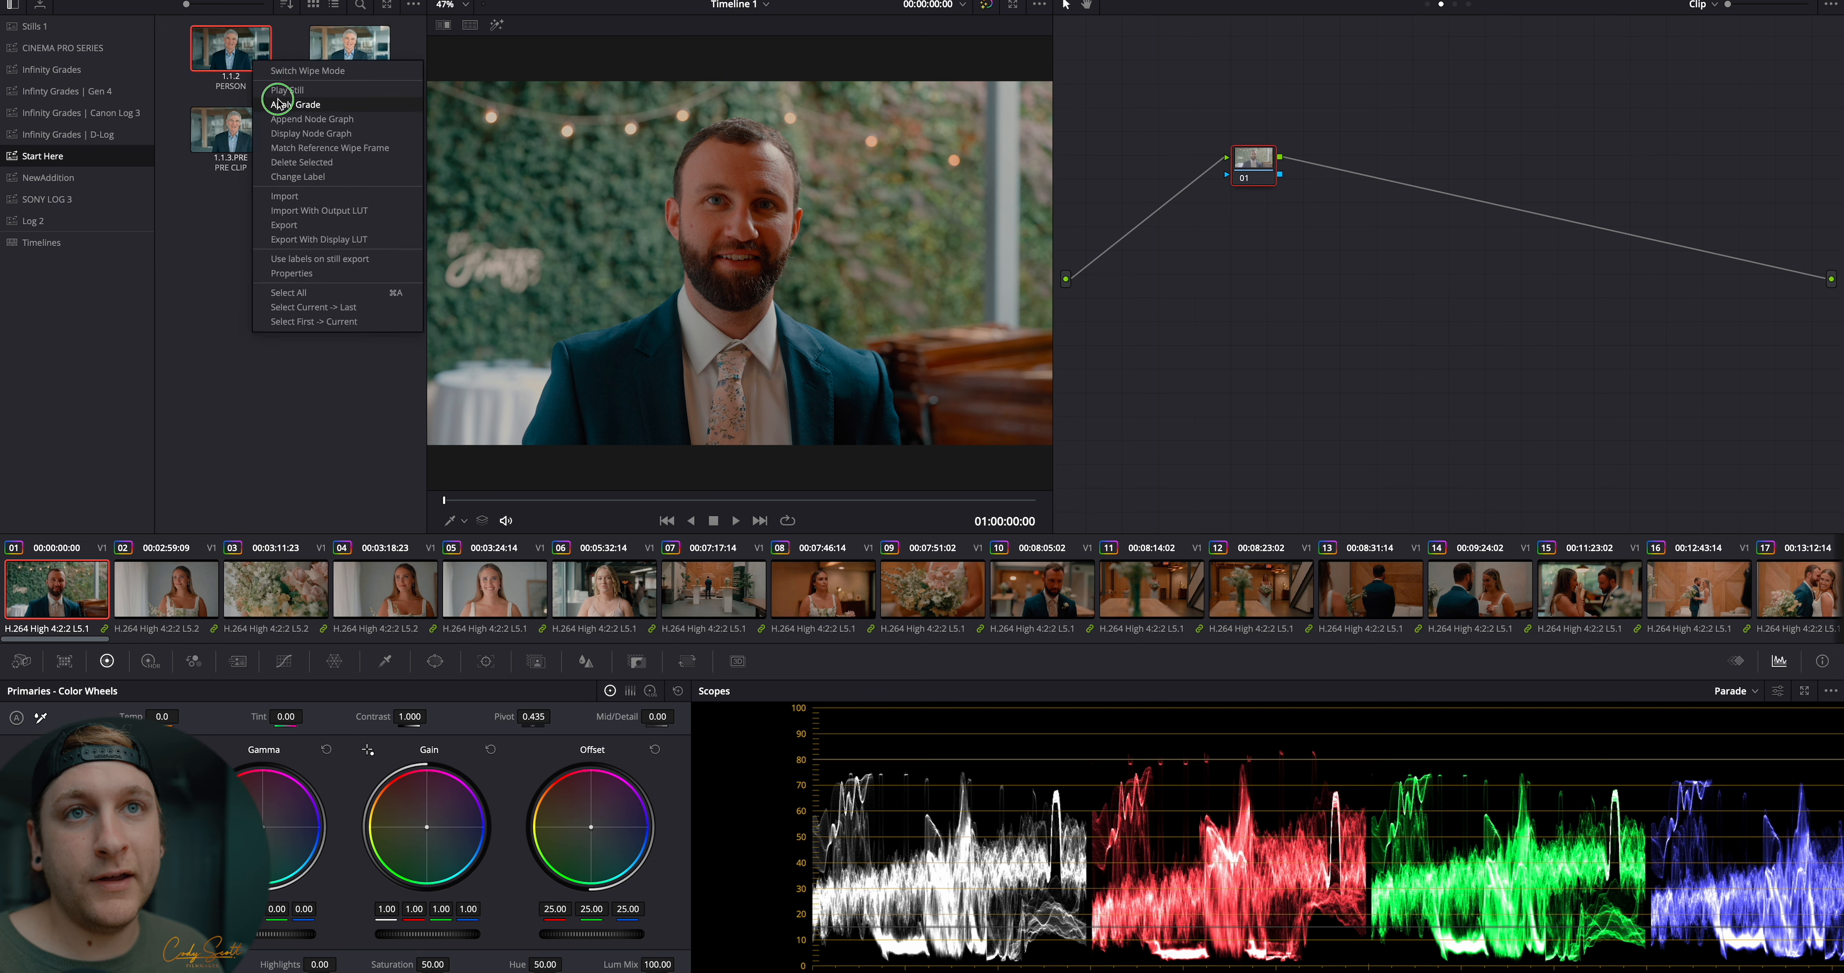
{"action": "left_click", "coordinate": [283, 104]}
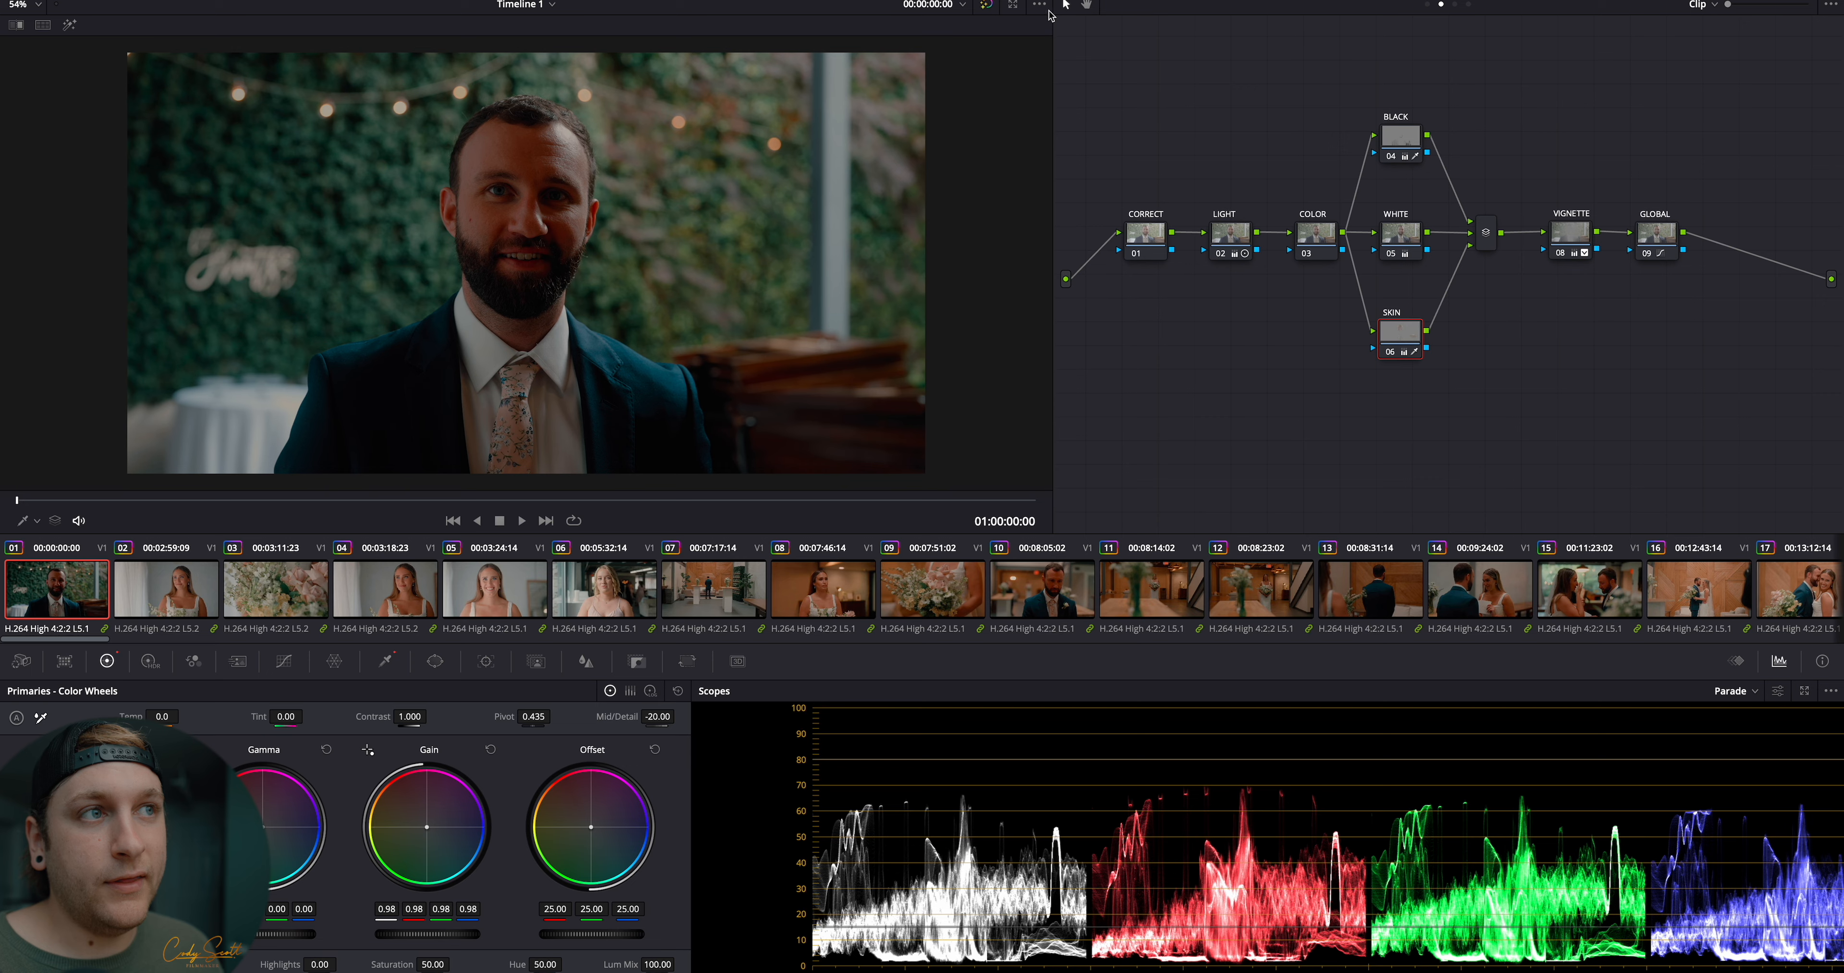
Widen the node graph, disable all nodes, re-enable only the GLOBAL node and move it away from VIGNETTE
{"action": "left_click_drag", "start_coordinate": [1052, 11], "coordinate": [966, 39]}
{"action": "left_click_drag", "start_coordinate": [1738, 102], "coordinate": [1073, 442]}
{"action": "key", "text": "ctrl+d"}
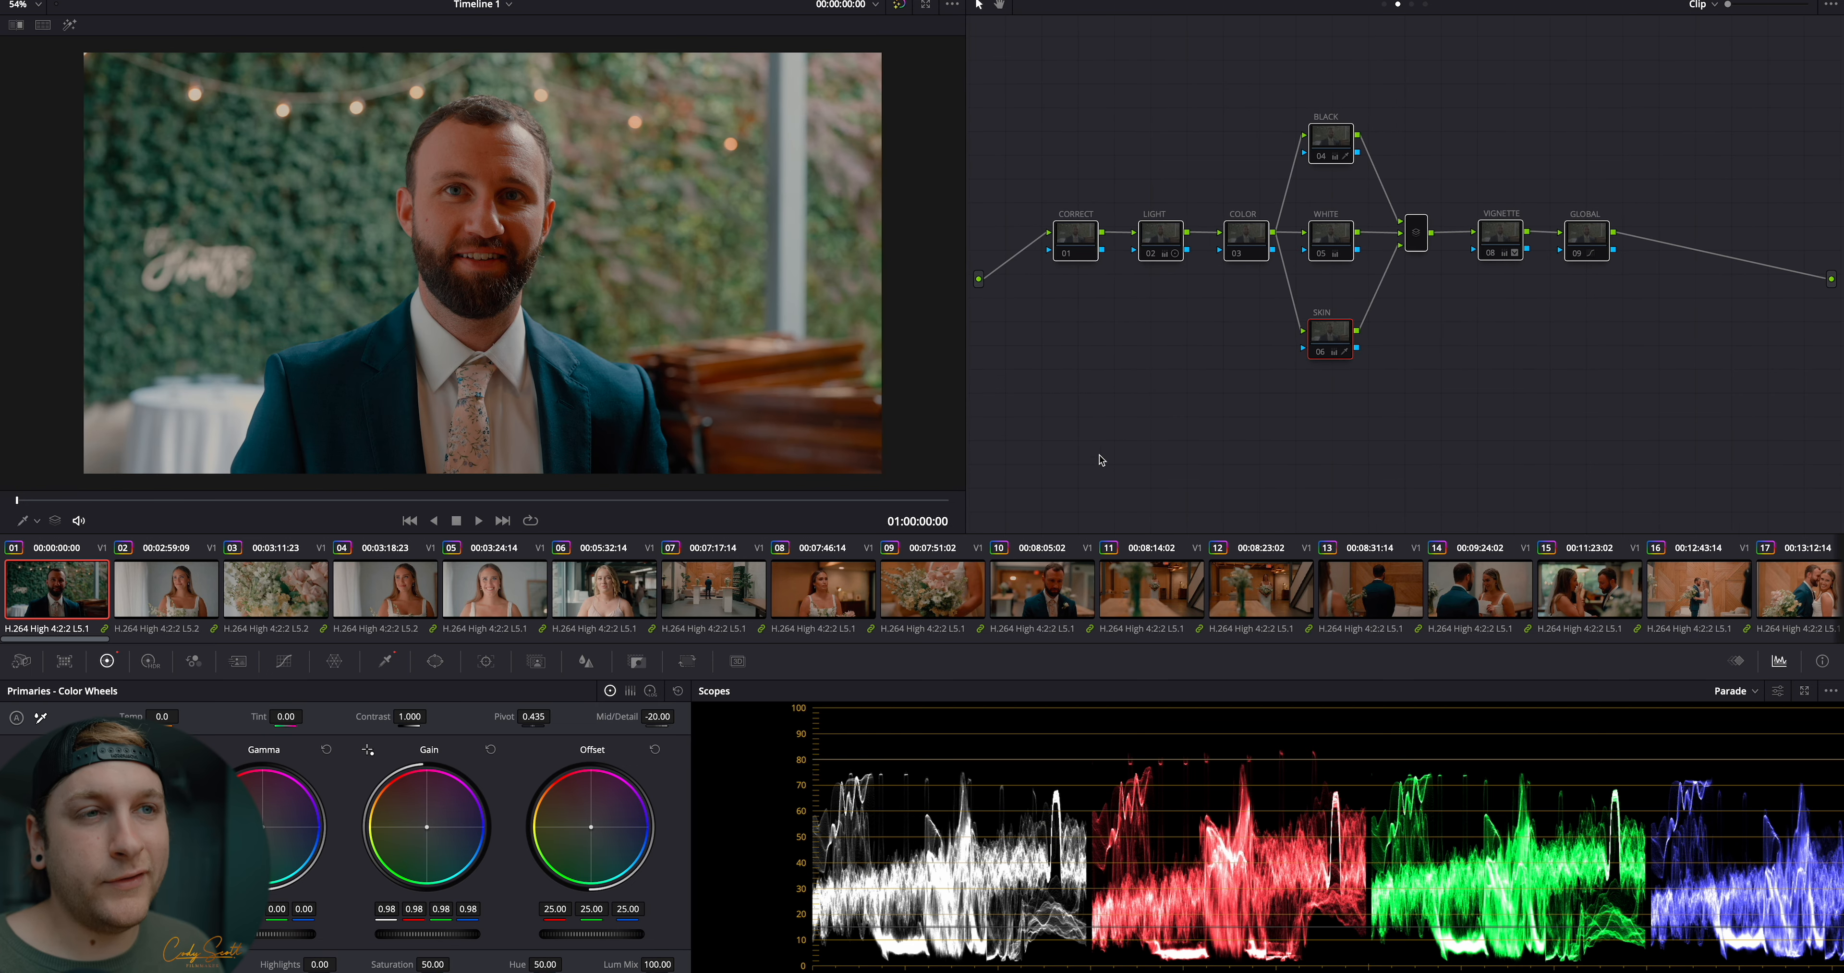
{"action": "left_click", "coordinate": [1593, 249]}
{"action": "left_click_drag", "start_coordinate": [1592, 247], "coordinate": [1636, 265]}
Enable the VIGNETTE node and reposition its window over the man to pan 49.49 and tilt 48.29
{"action": "left_click", "coordinate": [1502, 250]}
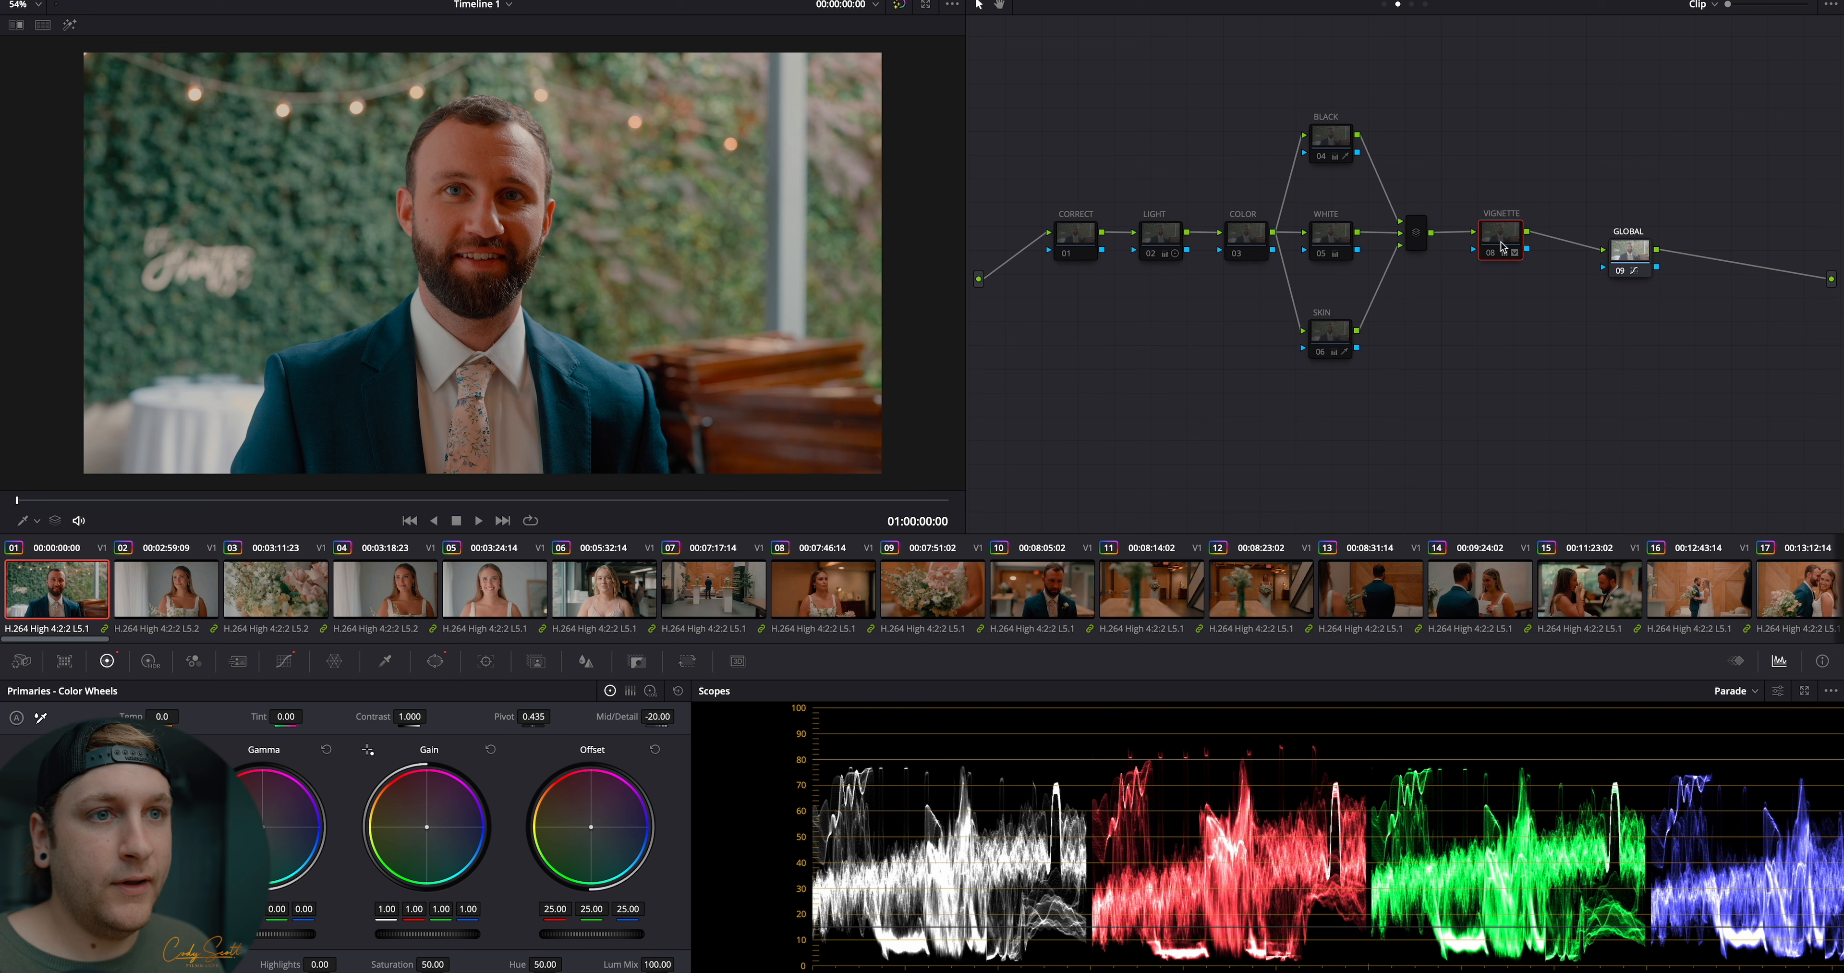
{"action": "left_click", "coordinate": [435, 661]}
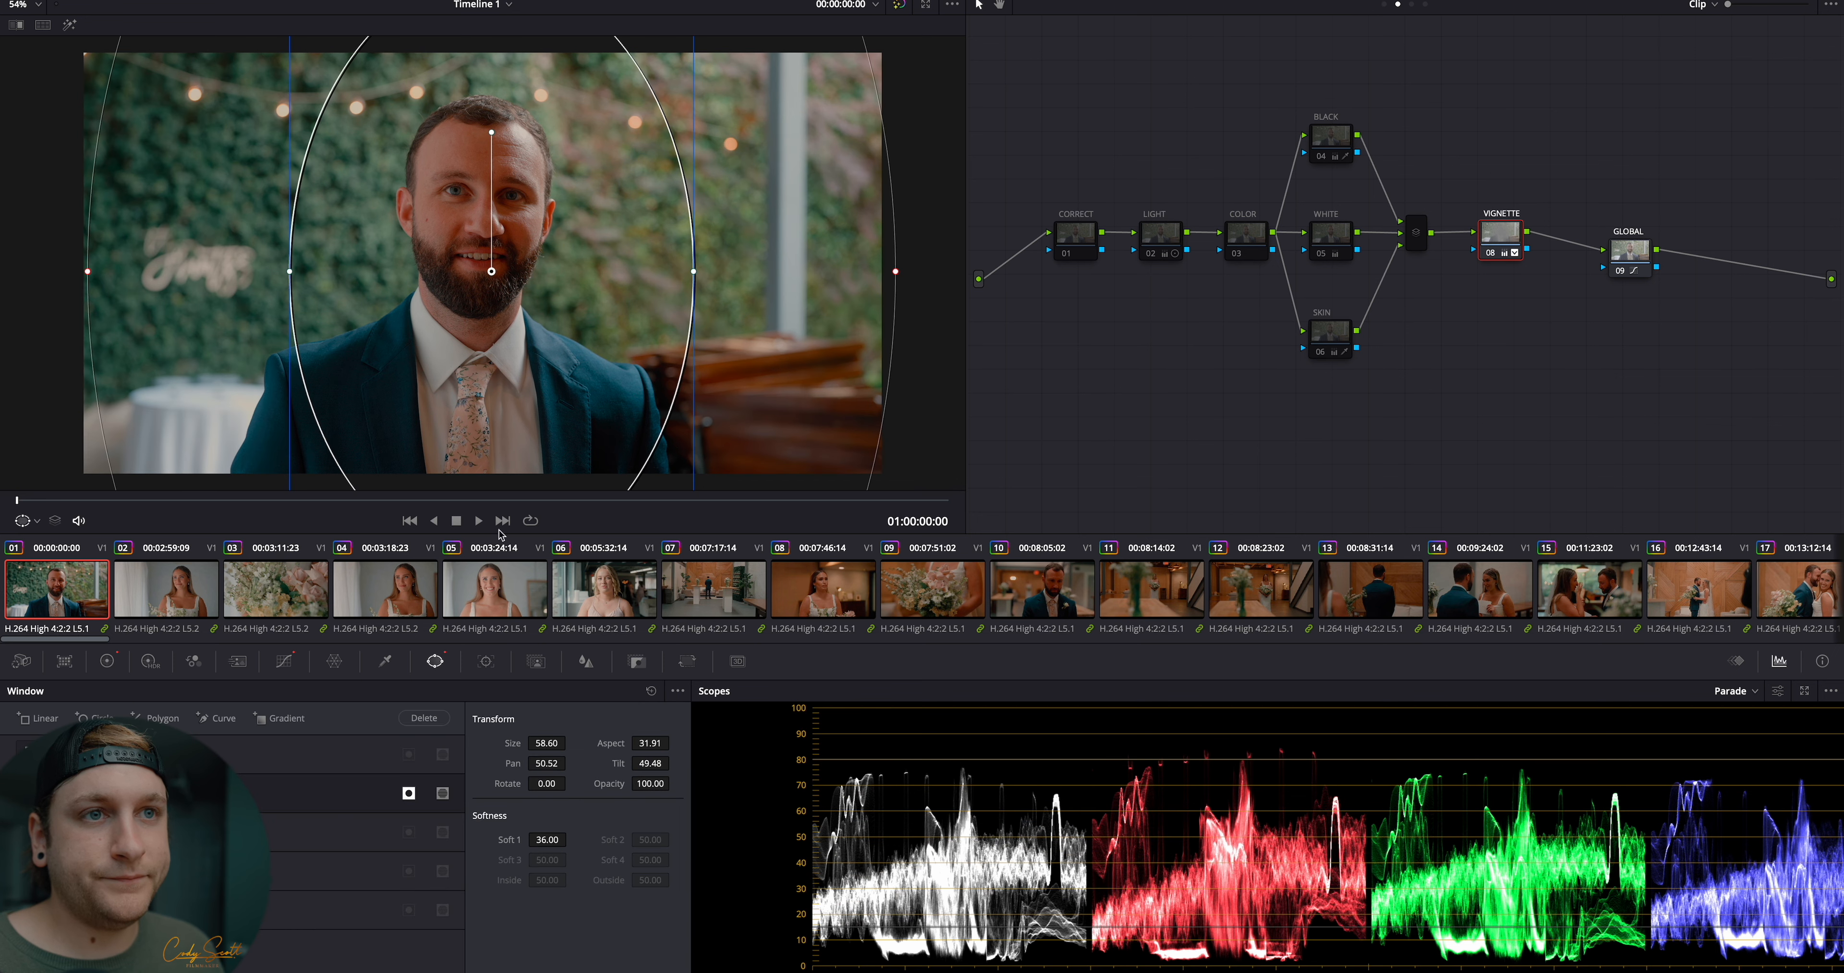
{"action": "scroll", "coordinate": [511, 408], "scroll_direction": "down", "scroll_amount": 1}
{"action": "left_click_drag", "start_coordinate": [526, 356], "coordinate": [508, 371]}
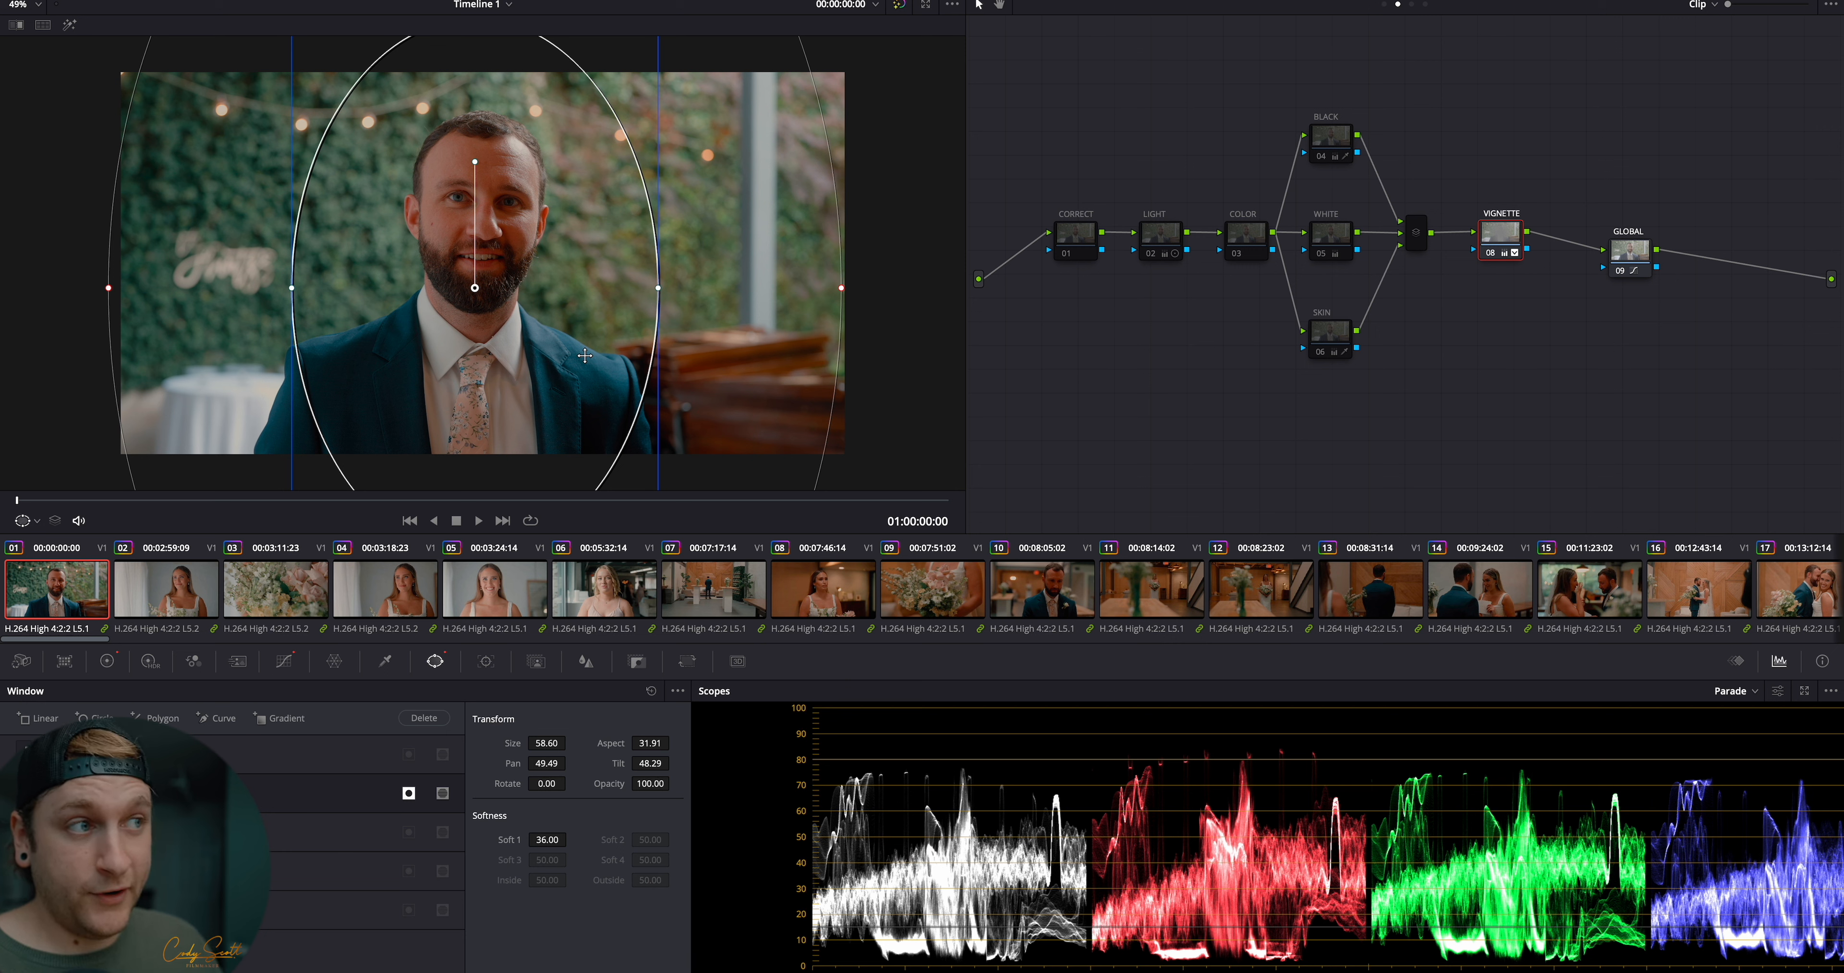
Inspect the VIGNETTE node's window, primary color wheels and custom curve
{"action": "left_click", "coordinate": [1411, 240]}
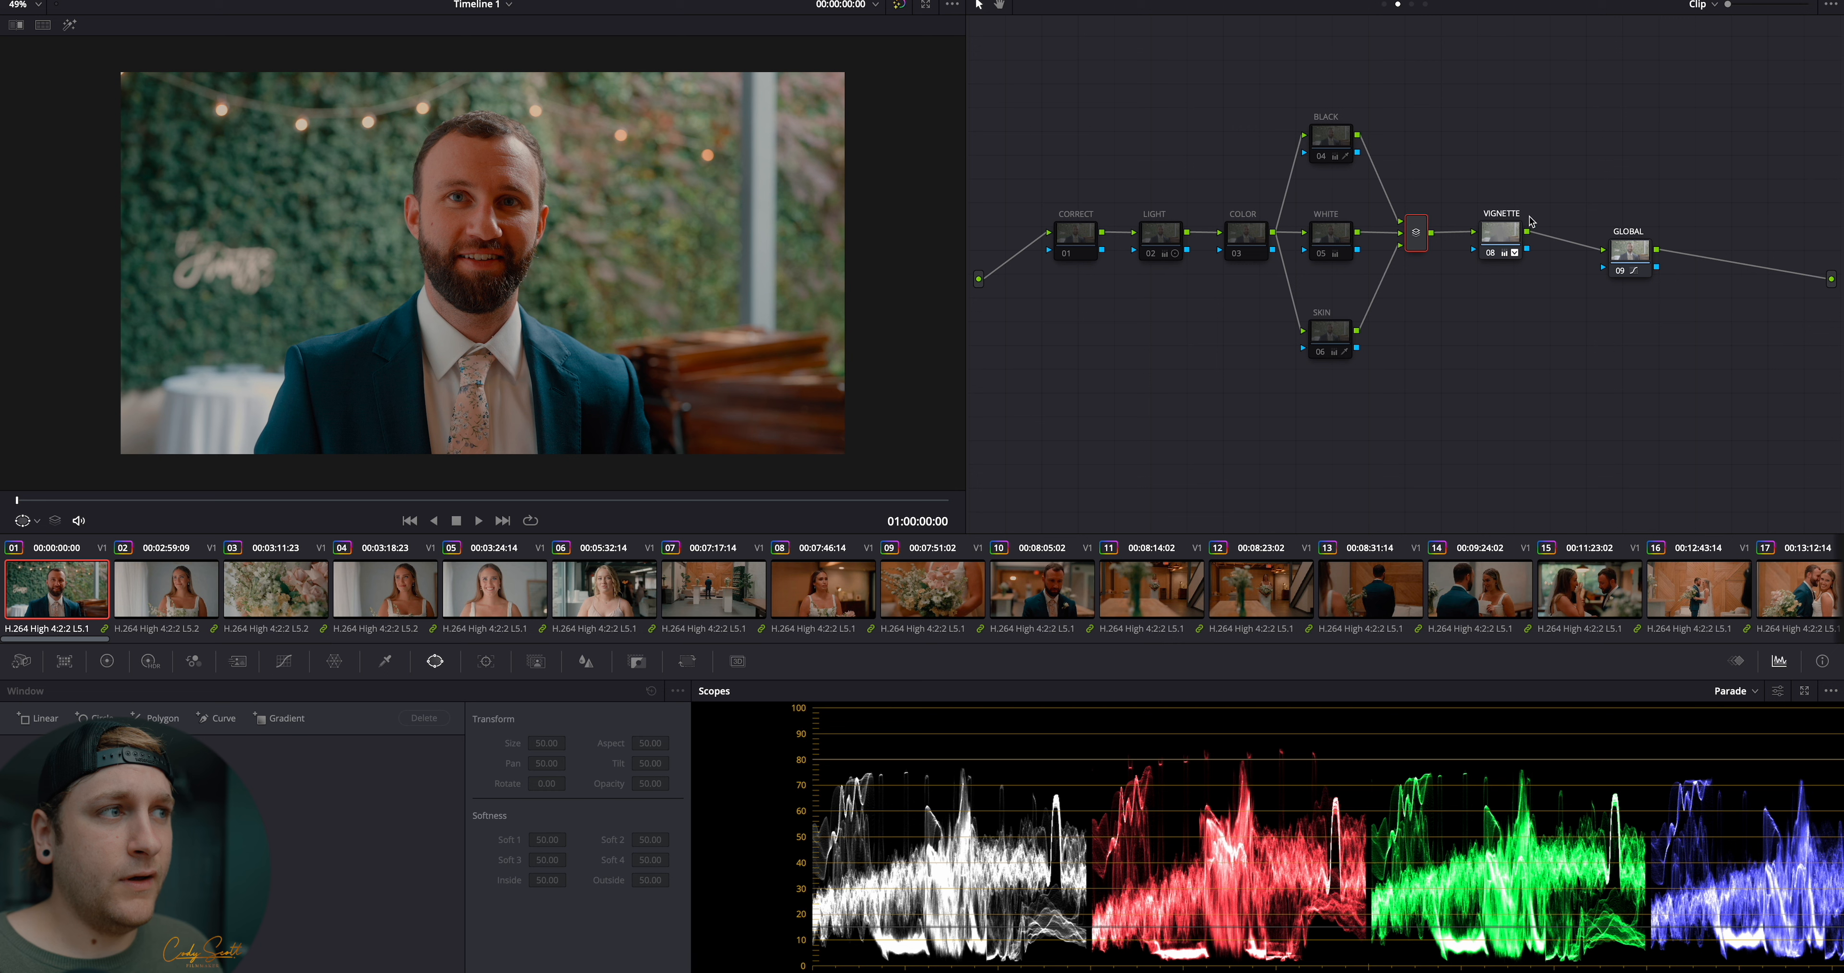
{"action": "left_click", "coordinate": [1516, 238]}
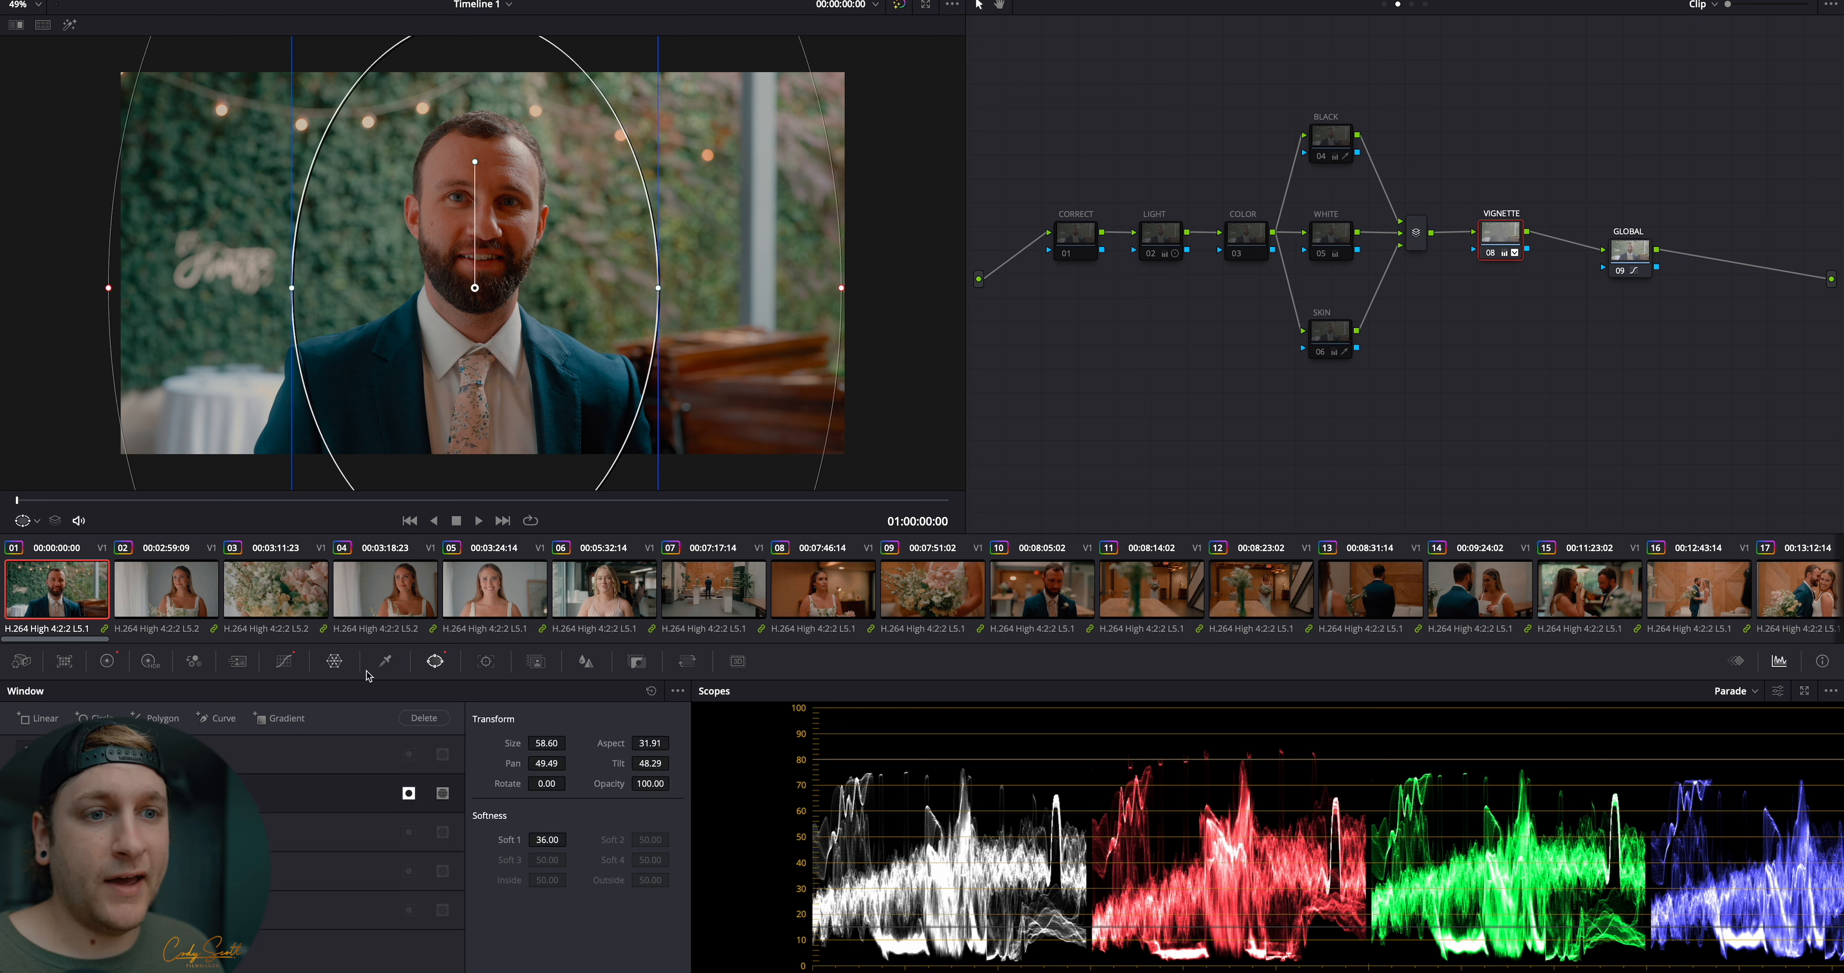
{"action": "left_click", "coordinate": [107, 660]}
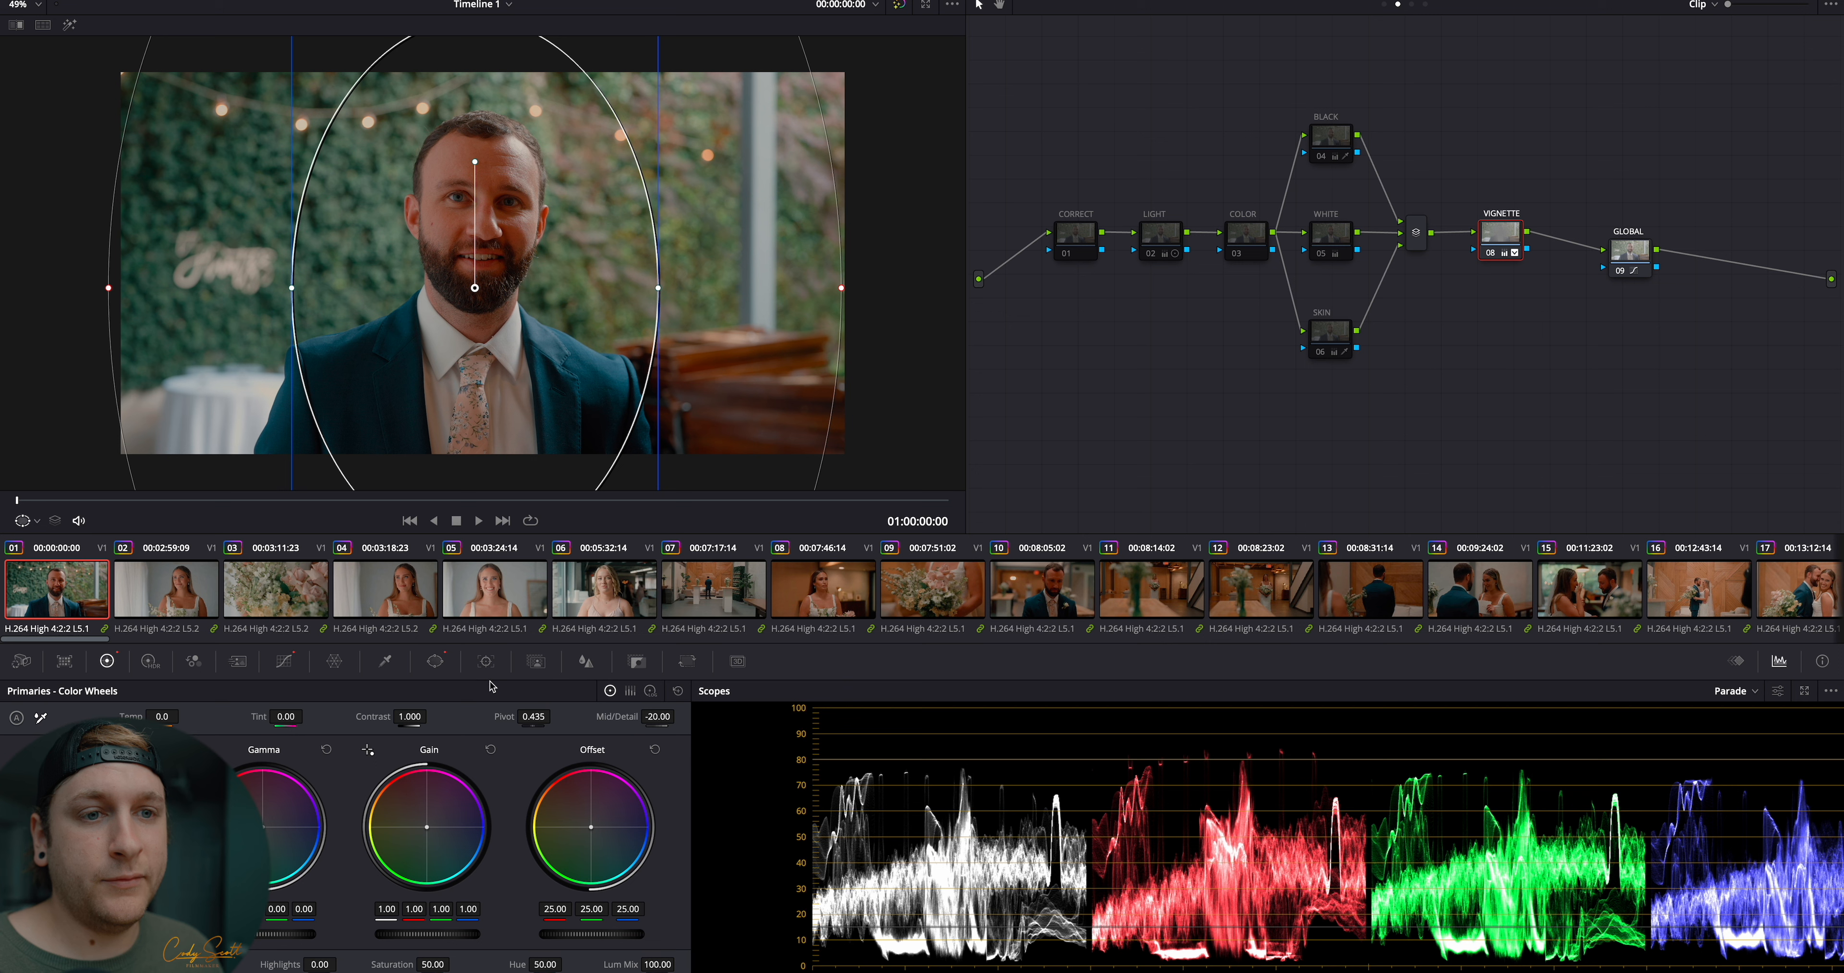
{"action": "left_click", "coordinate": [284, 660]}
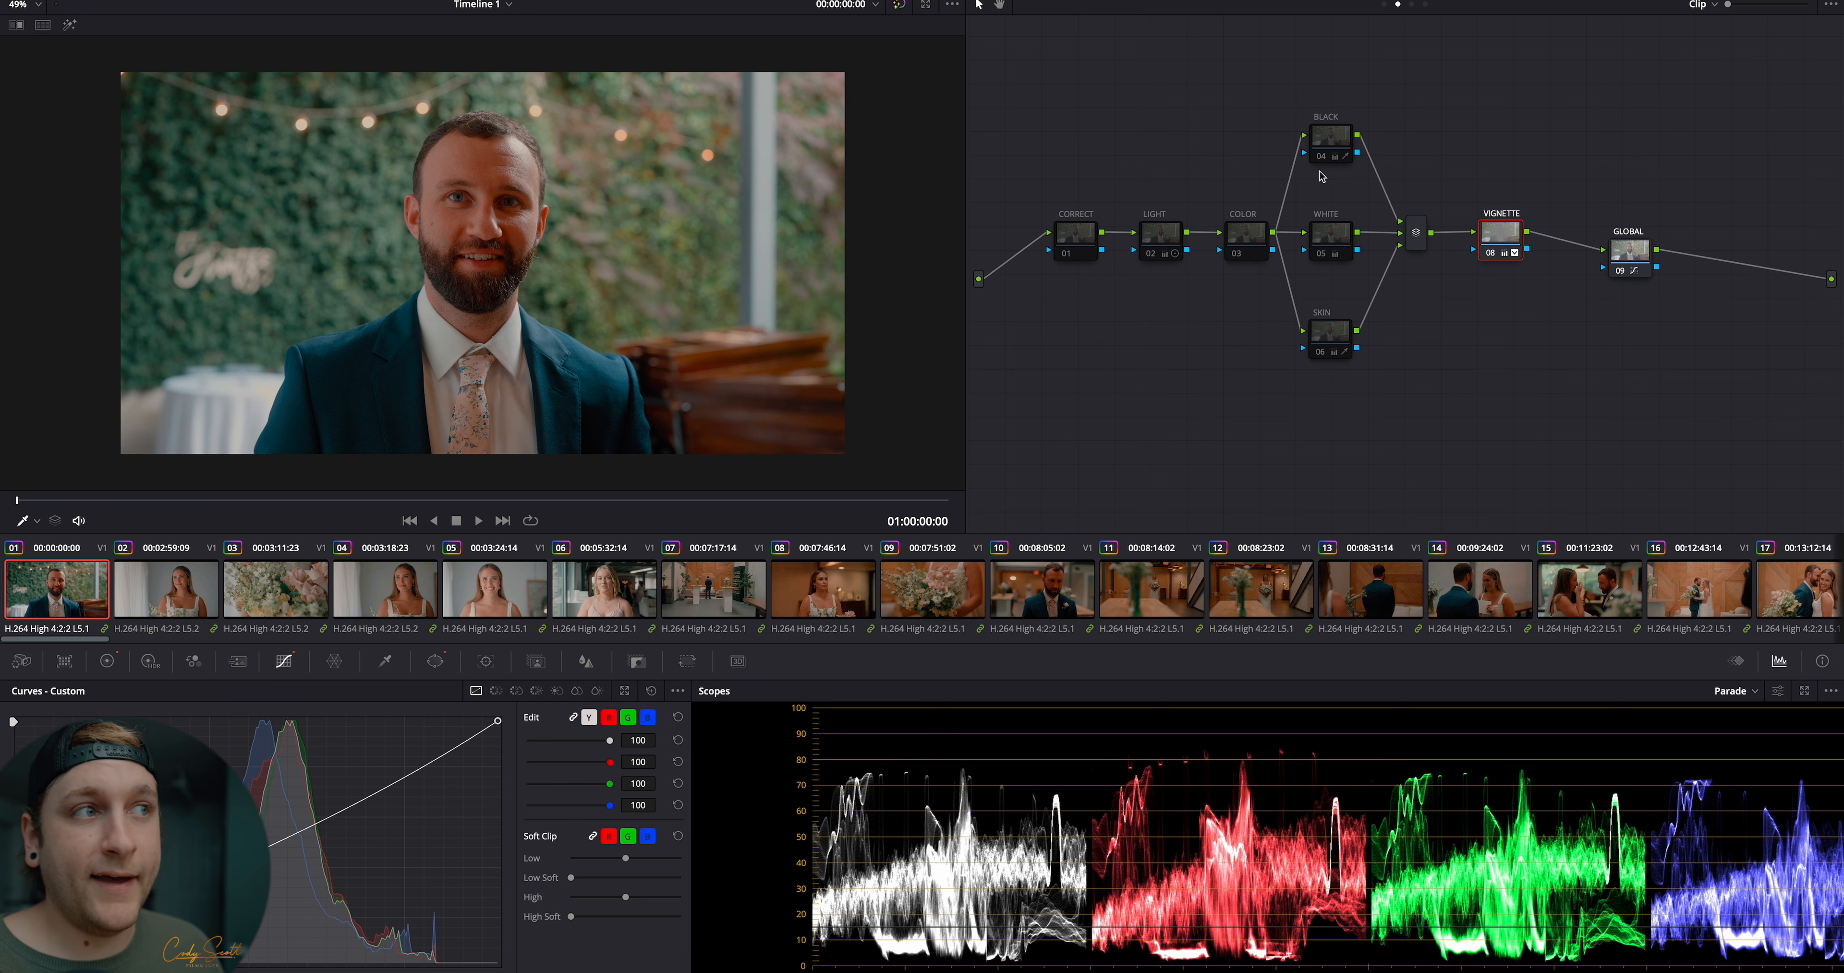
Enable the BLACK node and inspect its custom curve, primary color wheels and HSL qualifier settings
{"action": "left_click", "coordinate": [1333, 135]}
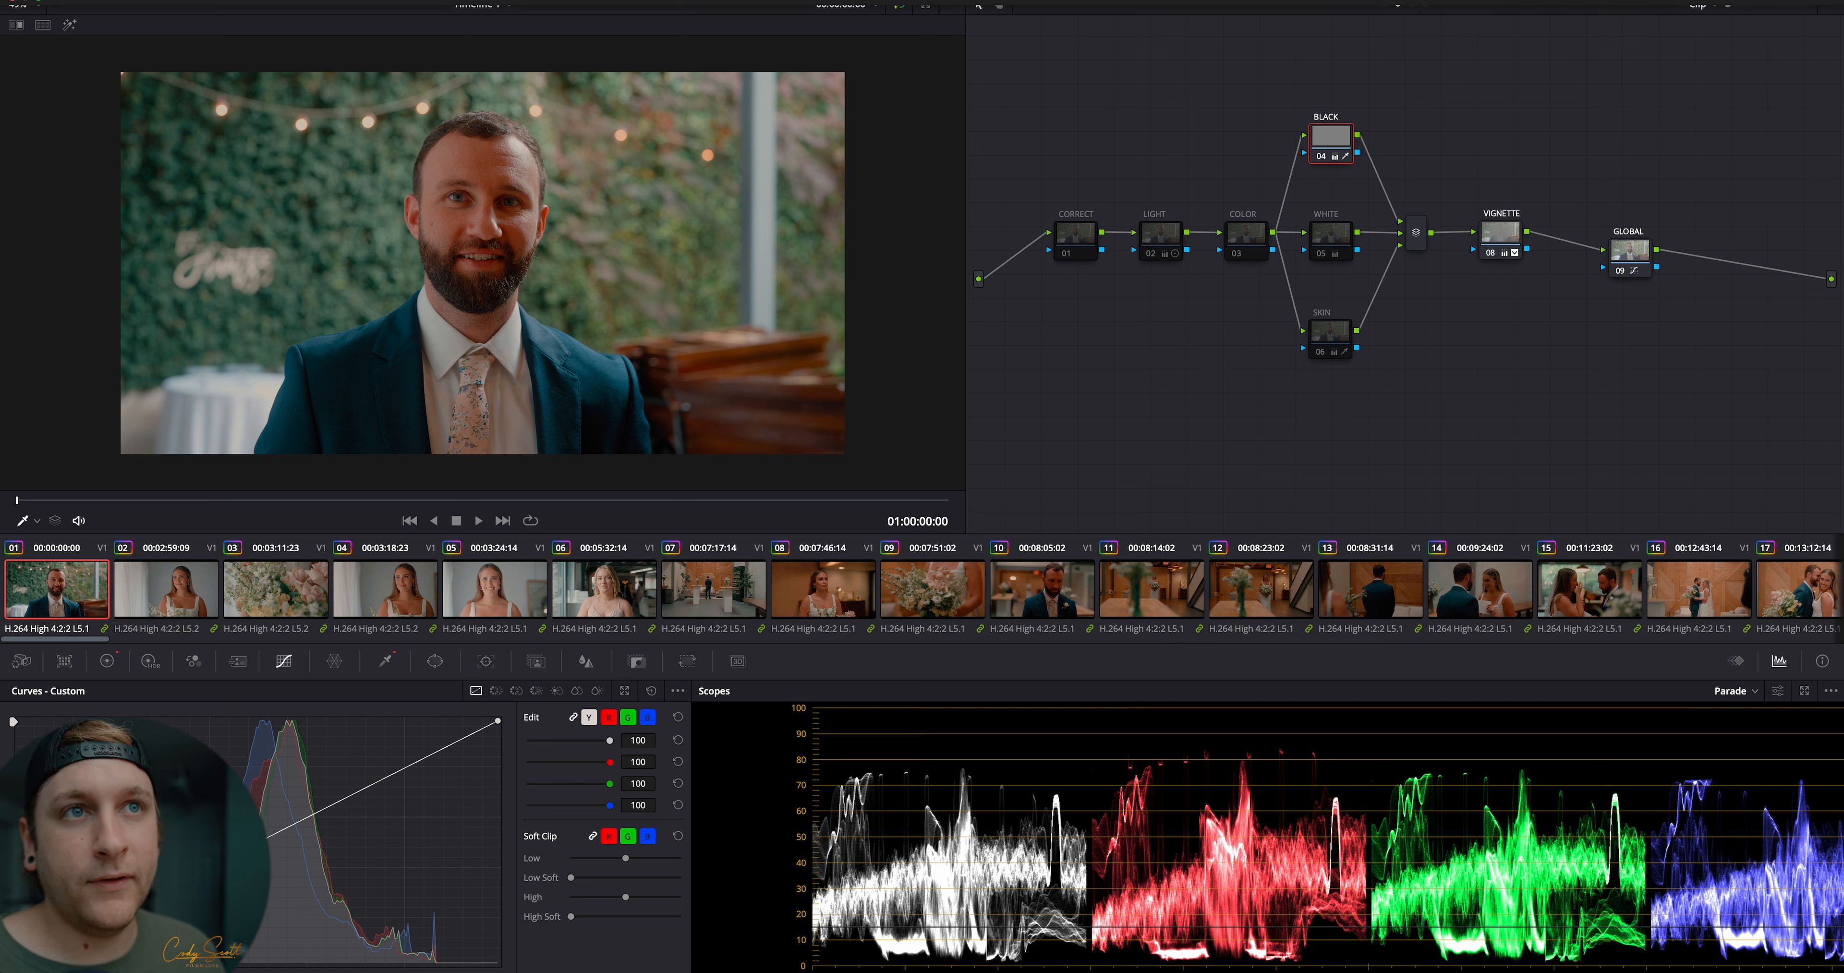
{"action": "left_click", "coordinate": [472, 2]}
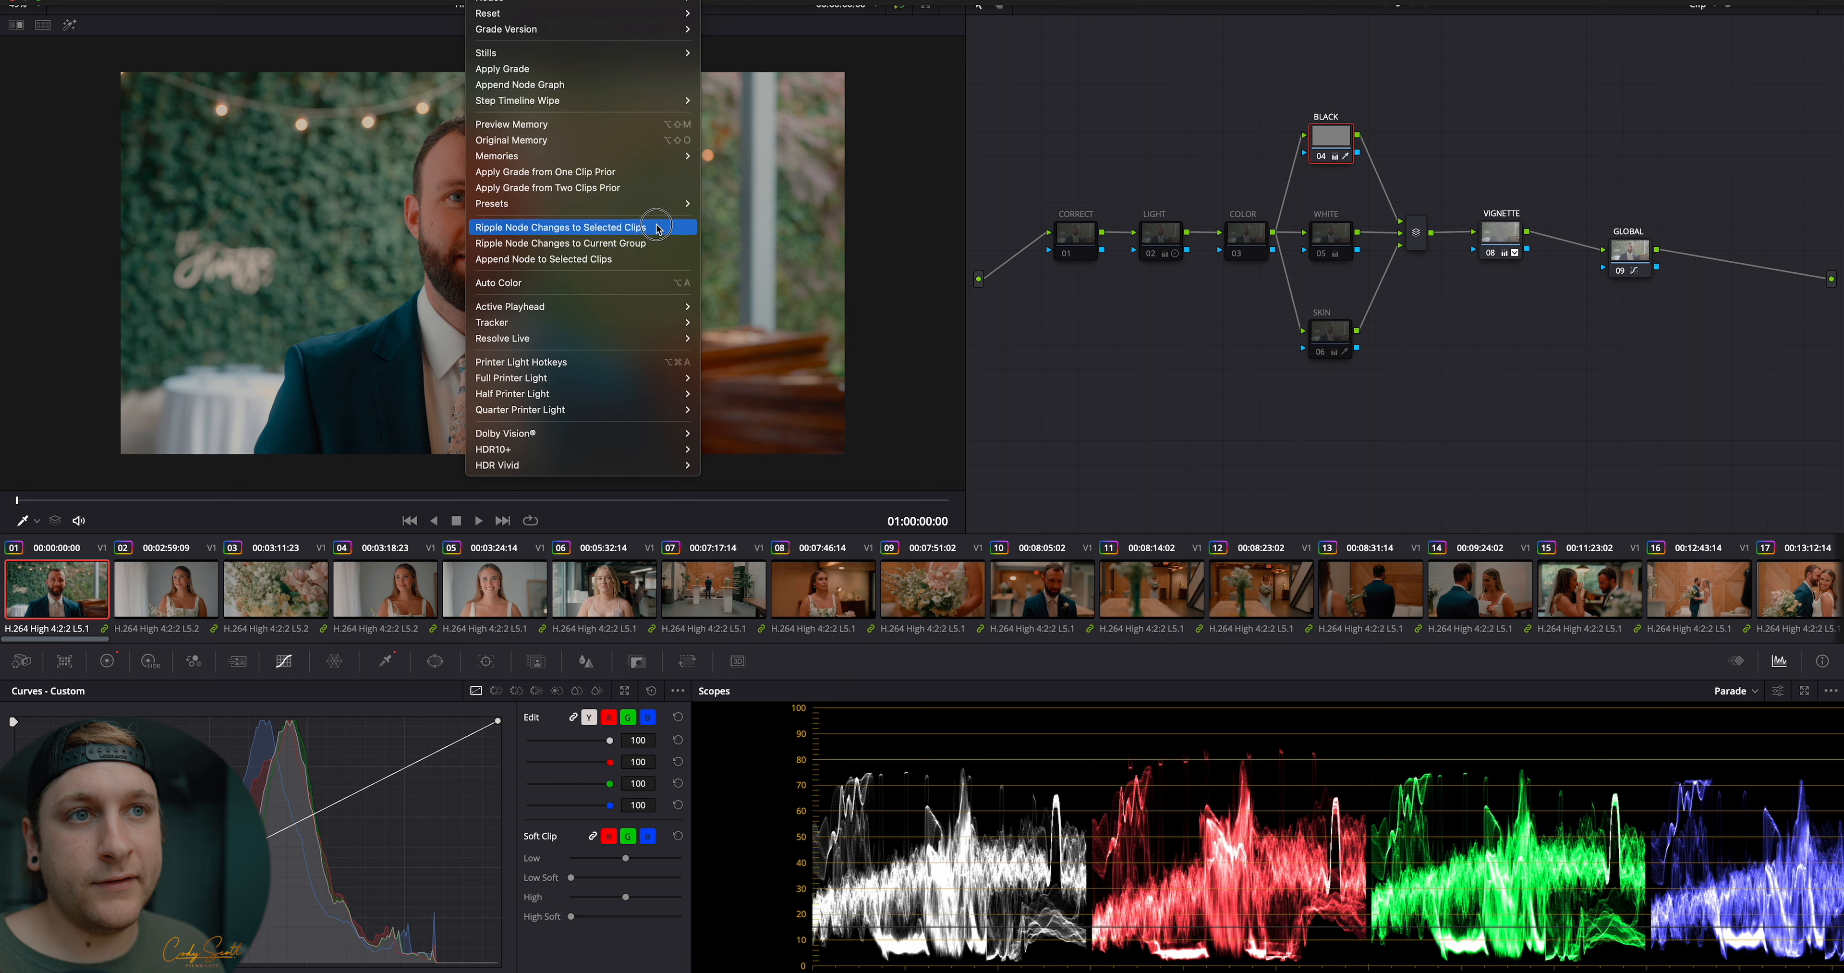
{"action": "mouse_move", "coordinate": [667, 205]}
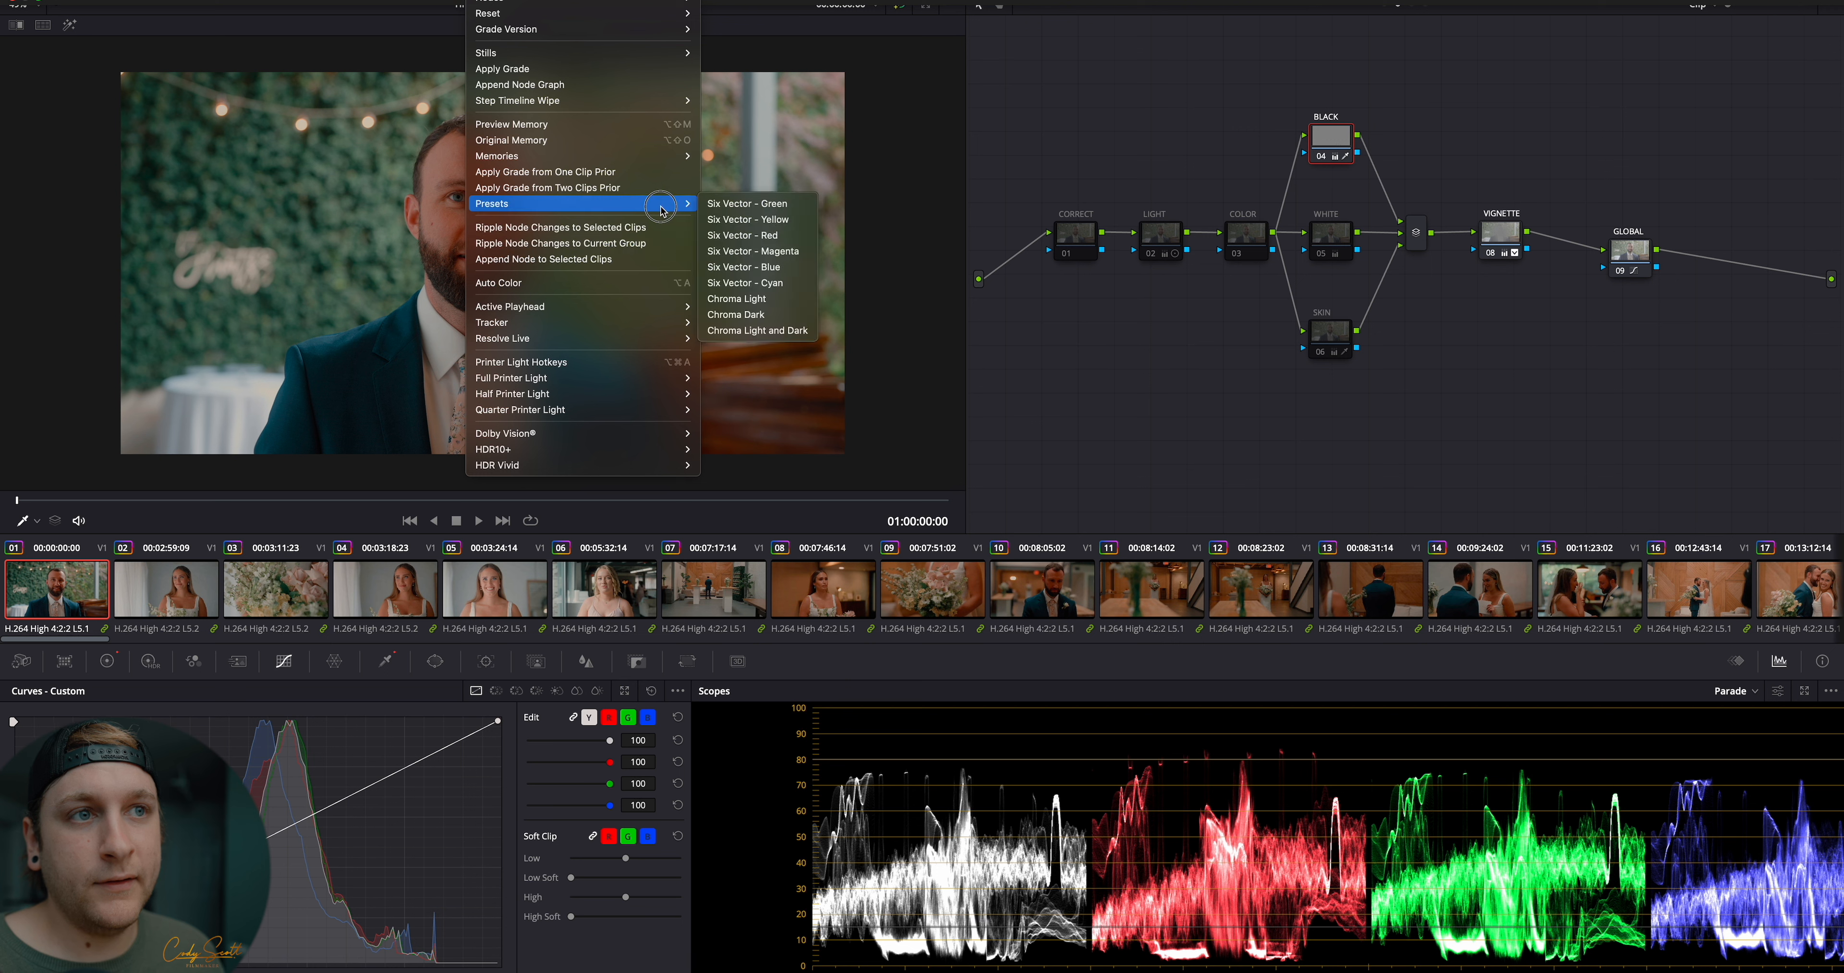
{"action": "left_click", "coordinate": [1083, 339]}
{"action": "left_click", "coordinate": [108, 661]}
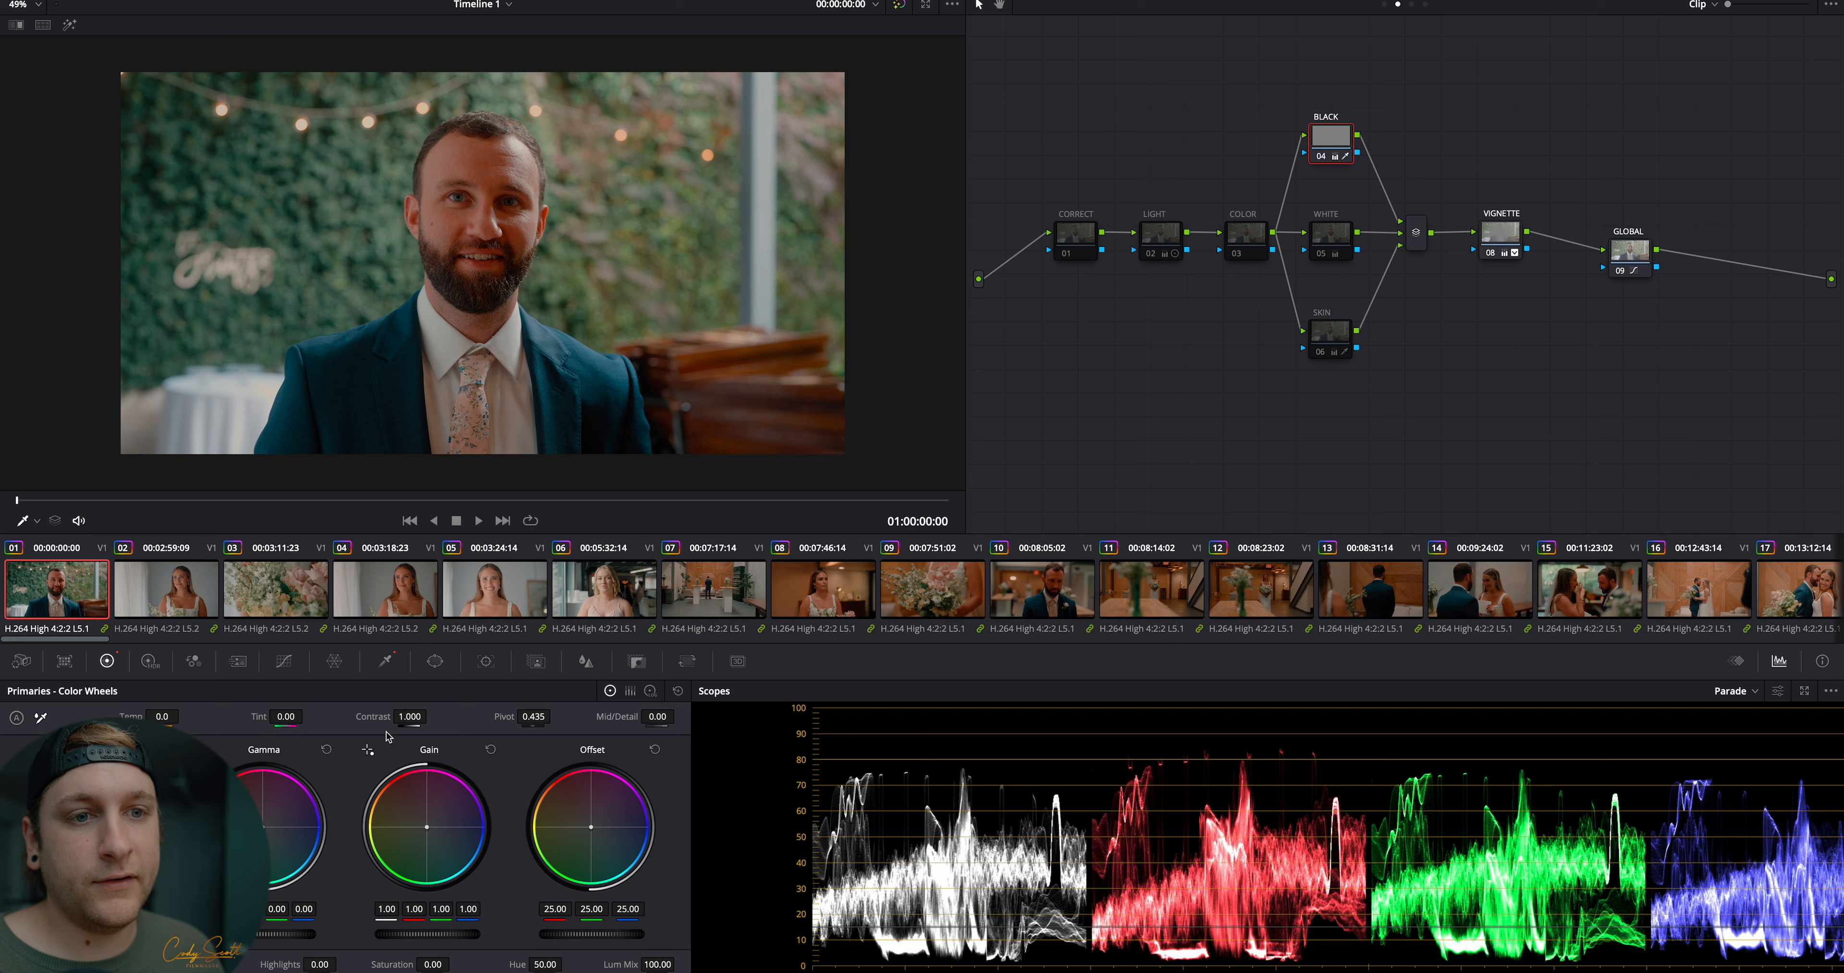
{"action": "left_click", "coordinate": [385, 660]}
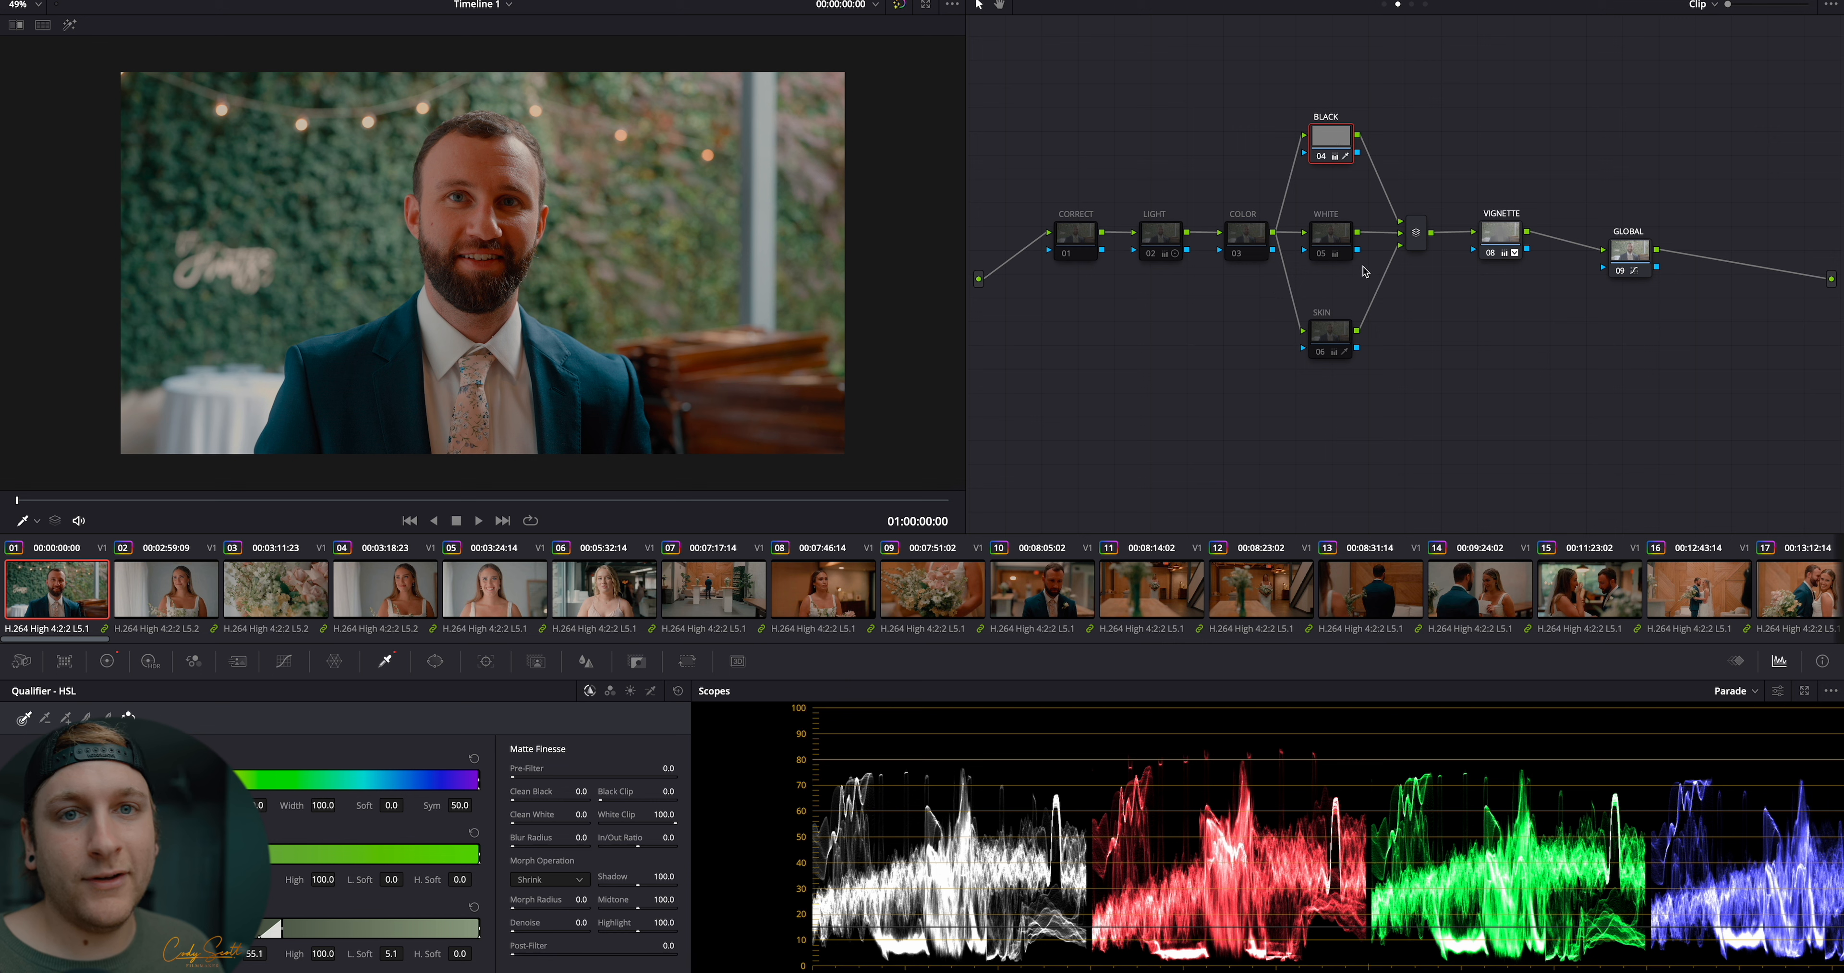
Enable the WHITE node and set its gain to 0.97 for red, green and blue with luminance at 1.00, comparing before and after
{"action": "left_click", "coordinate": [1336, 240]}
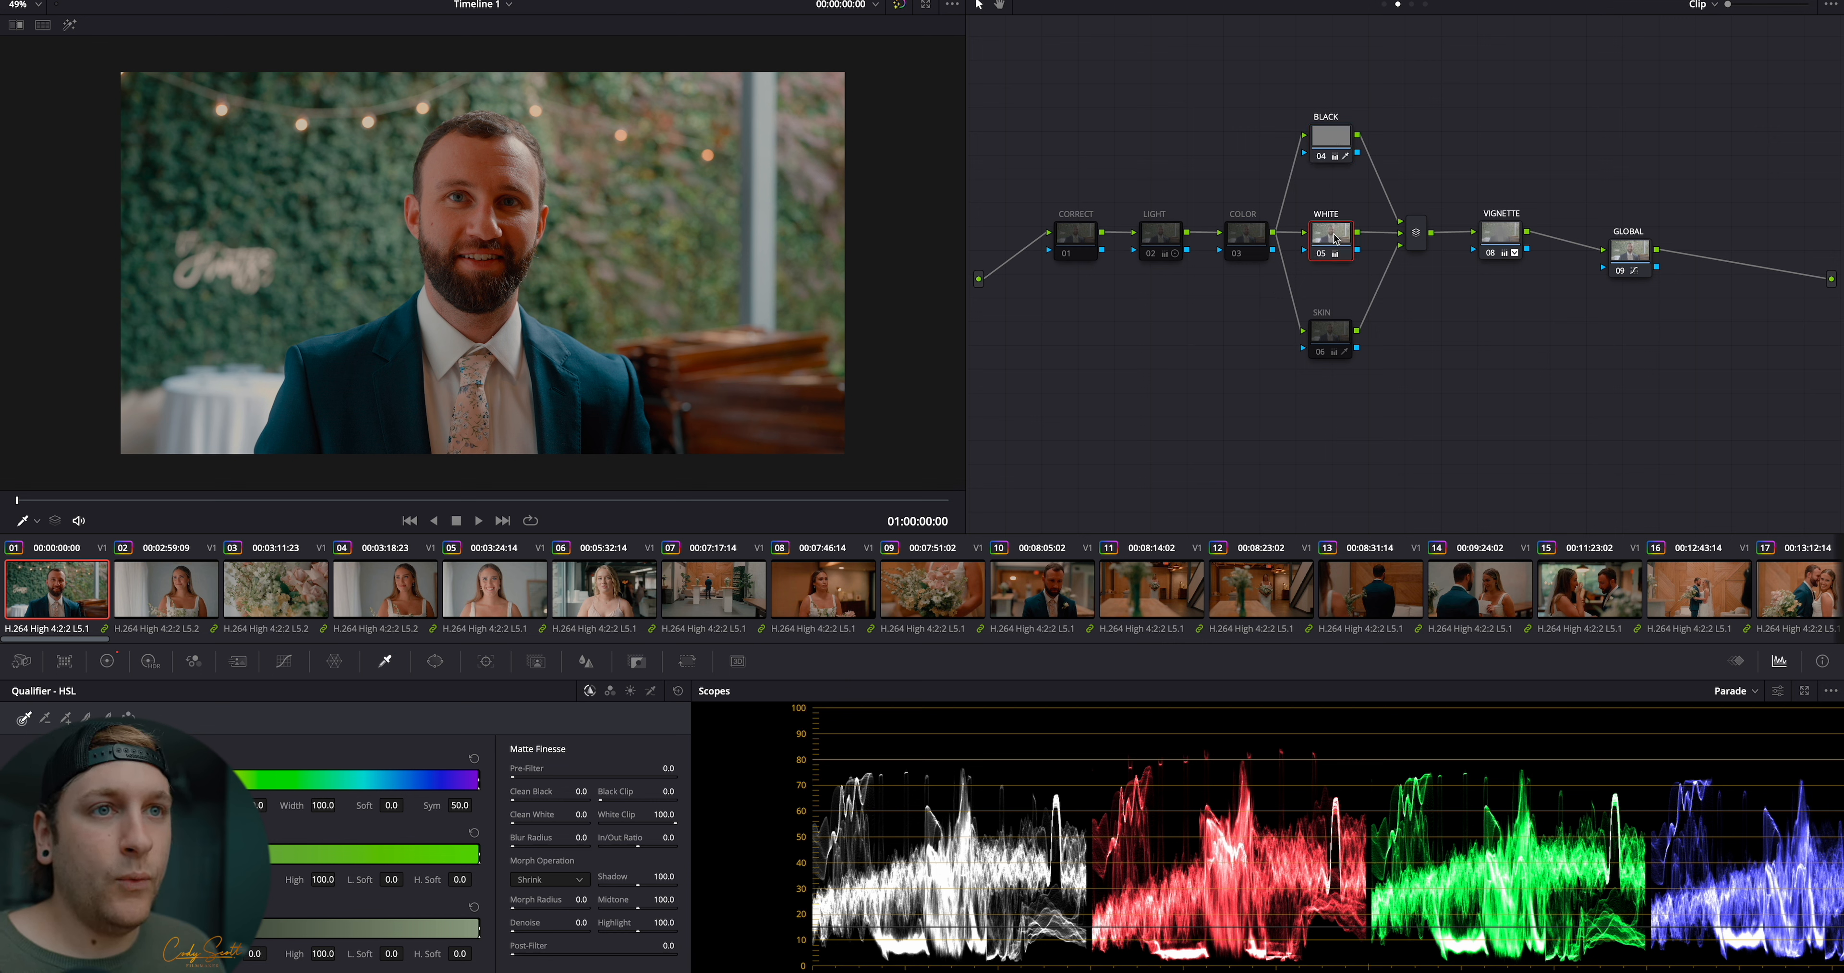
{"action": "left_click", "coordinate": [107, 660]}
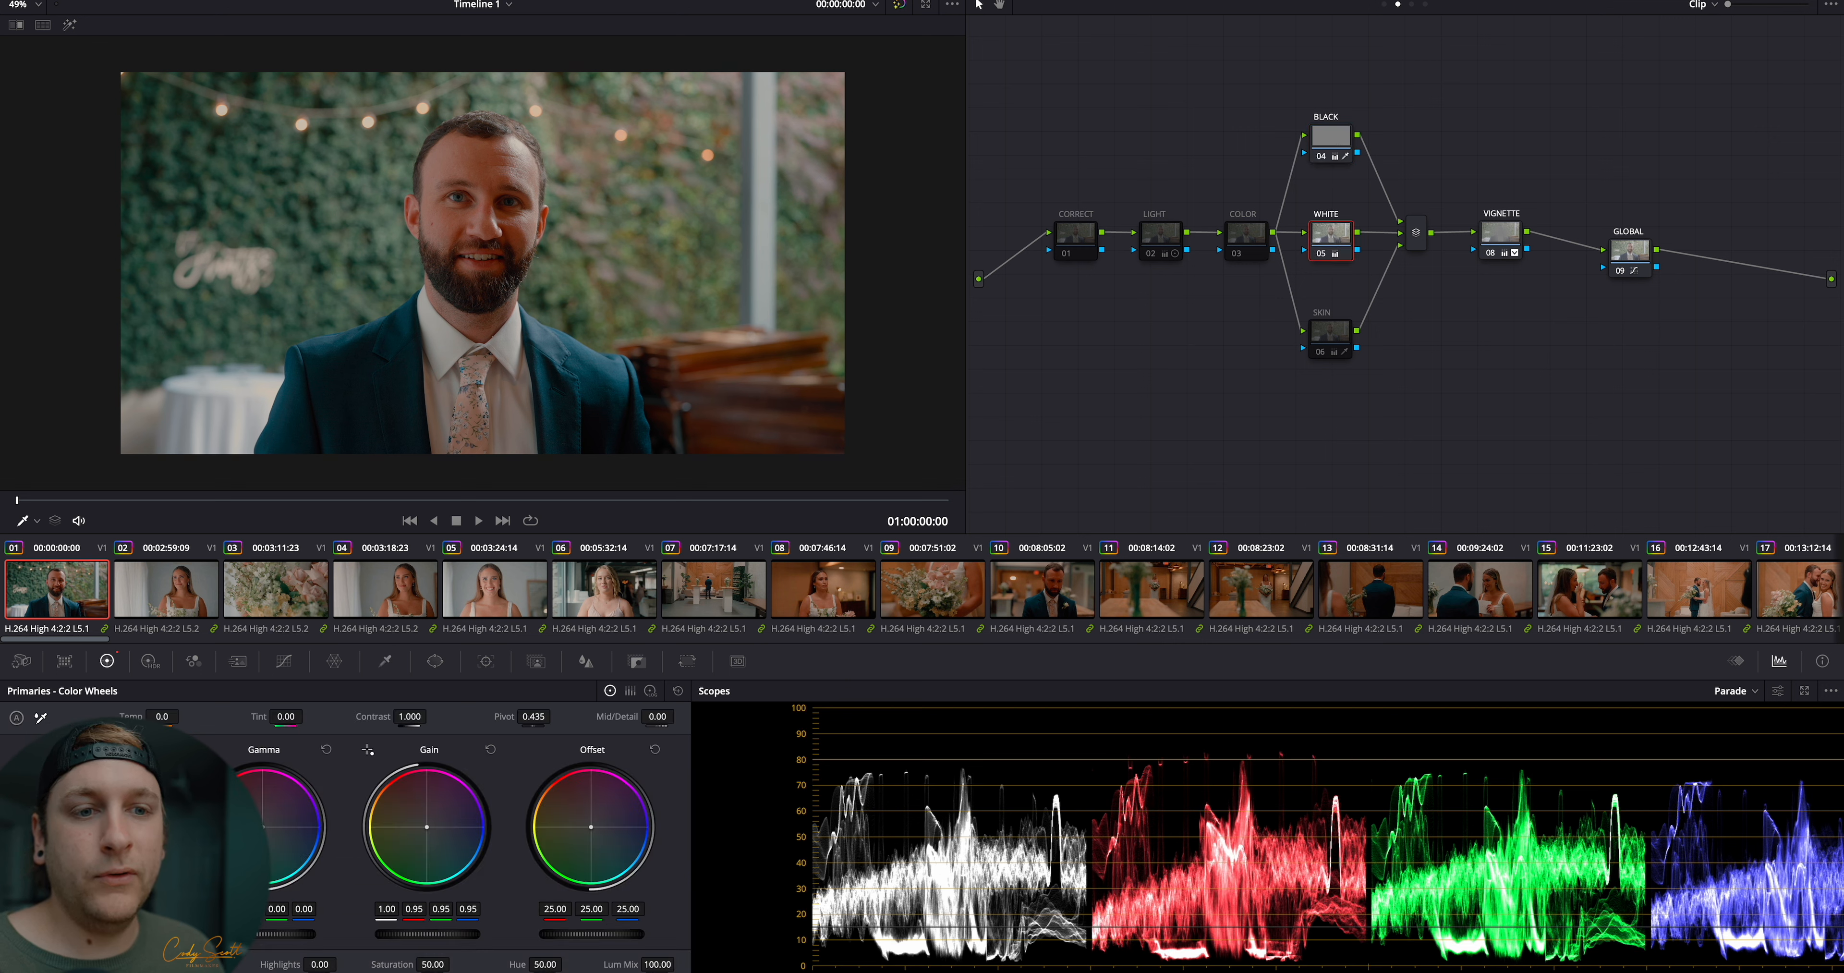
{"action": "left_click", "coordinate": [491, 749]}
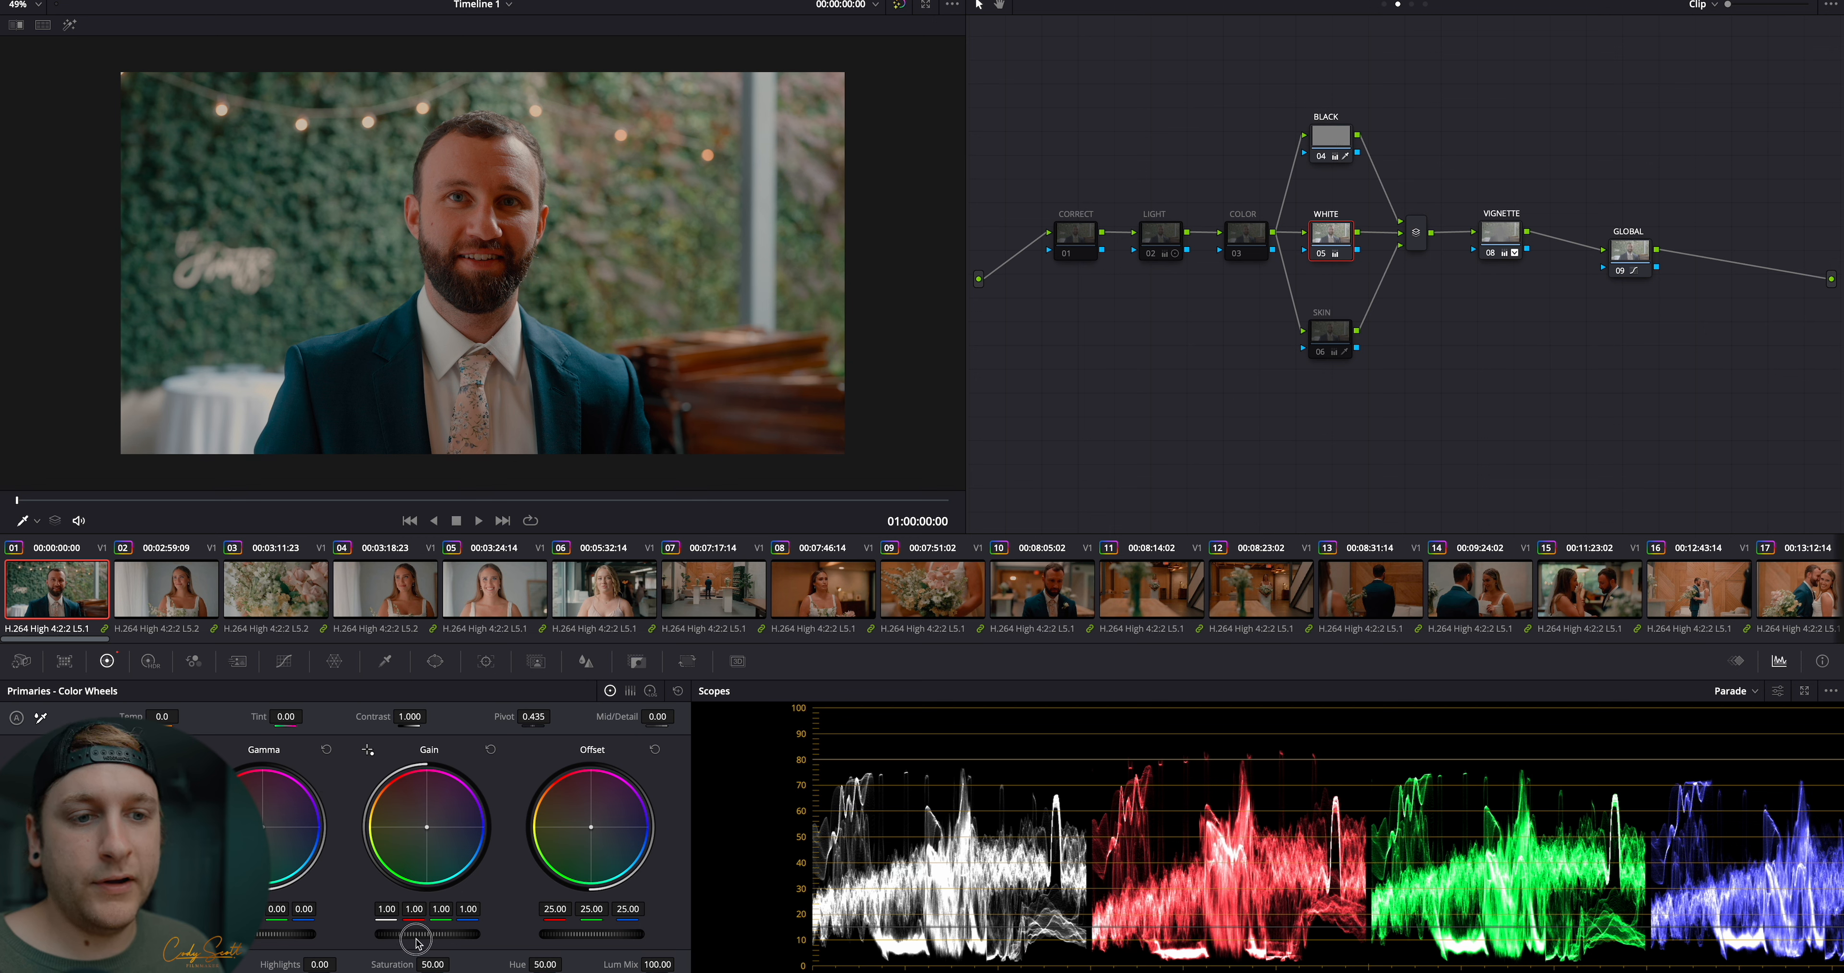
{"action": "left_click_drag", "start_coordinate": [419, 941], "coordinate": [458, 934]}
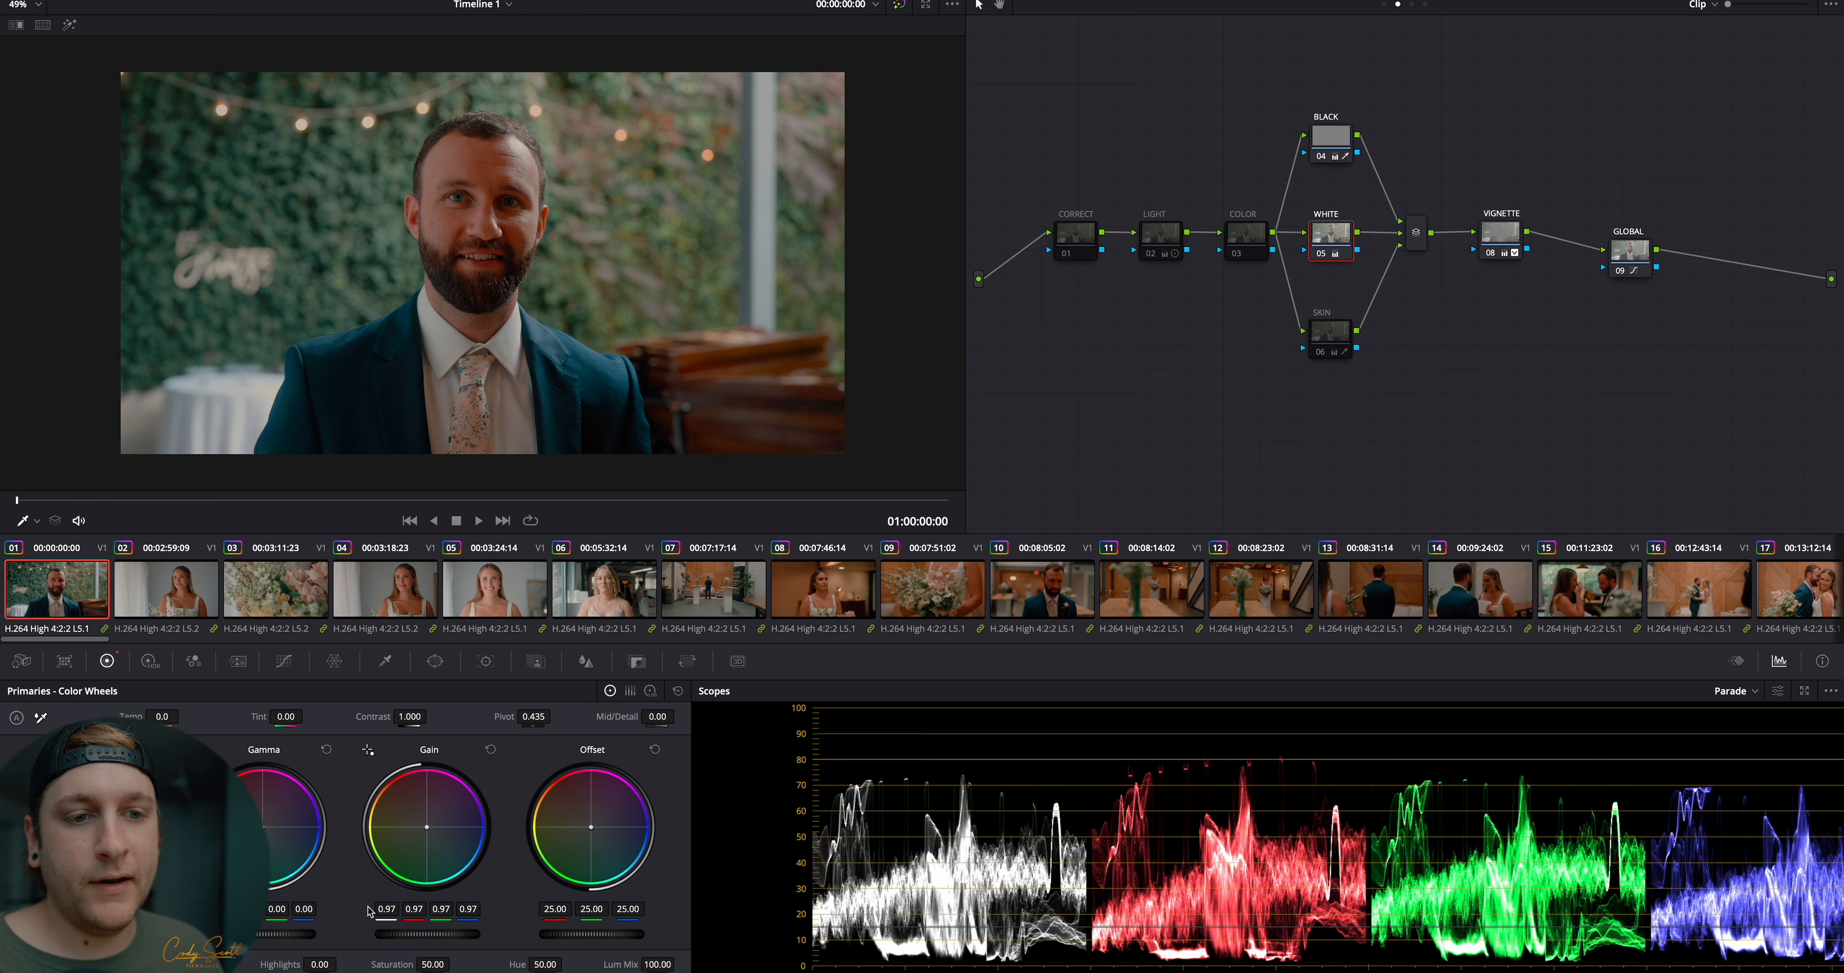
{"action": "left_click", "coordinate": [386, 909]}
{"action": "type", "text": "1"}
{"action": "key", "text": "Return"}
{"action": "key", "text": "ctrl+d"}
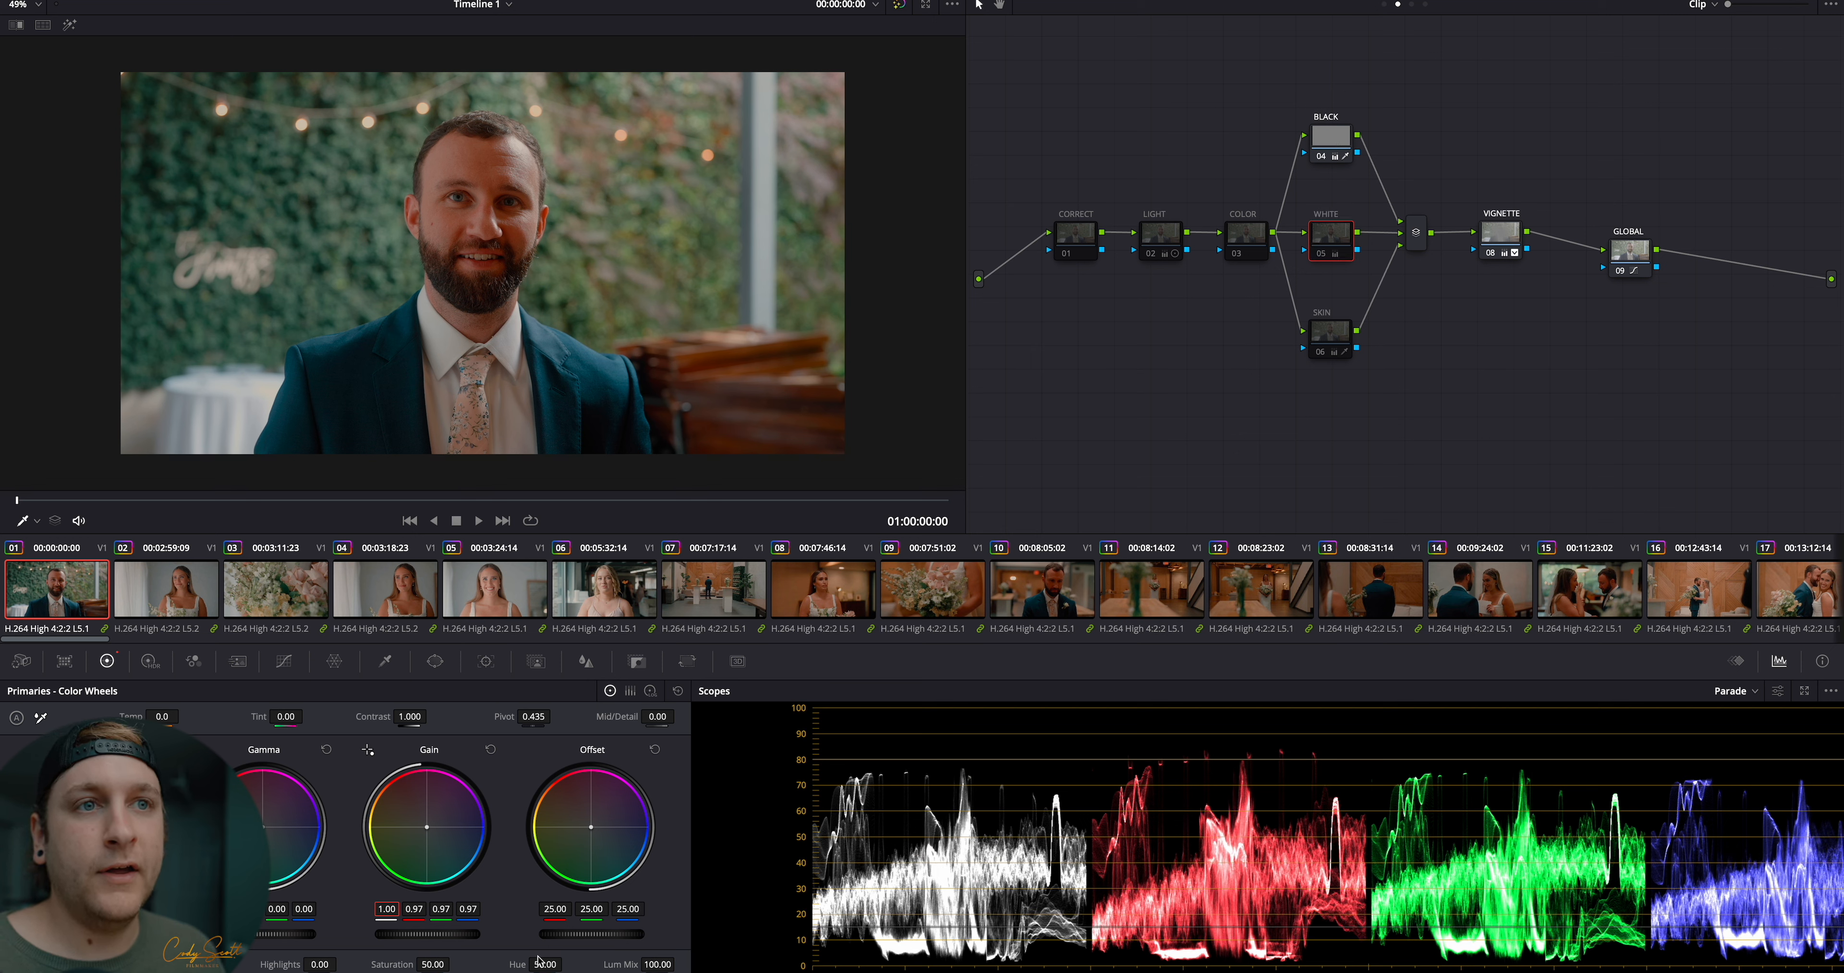
{"action": "key", "text": "ctrl+d"}
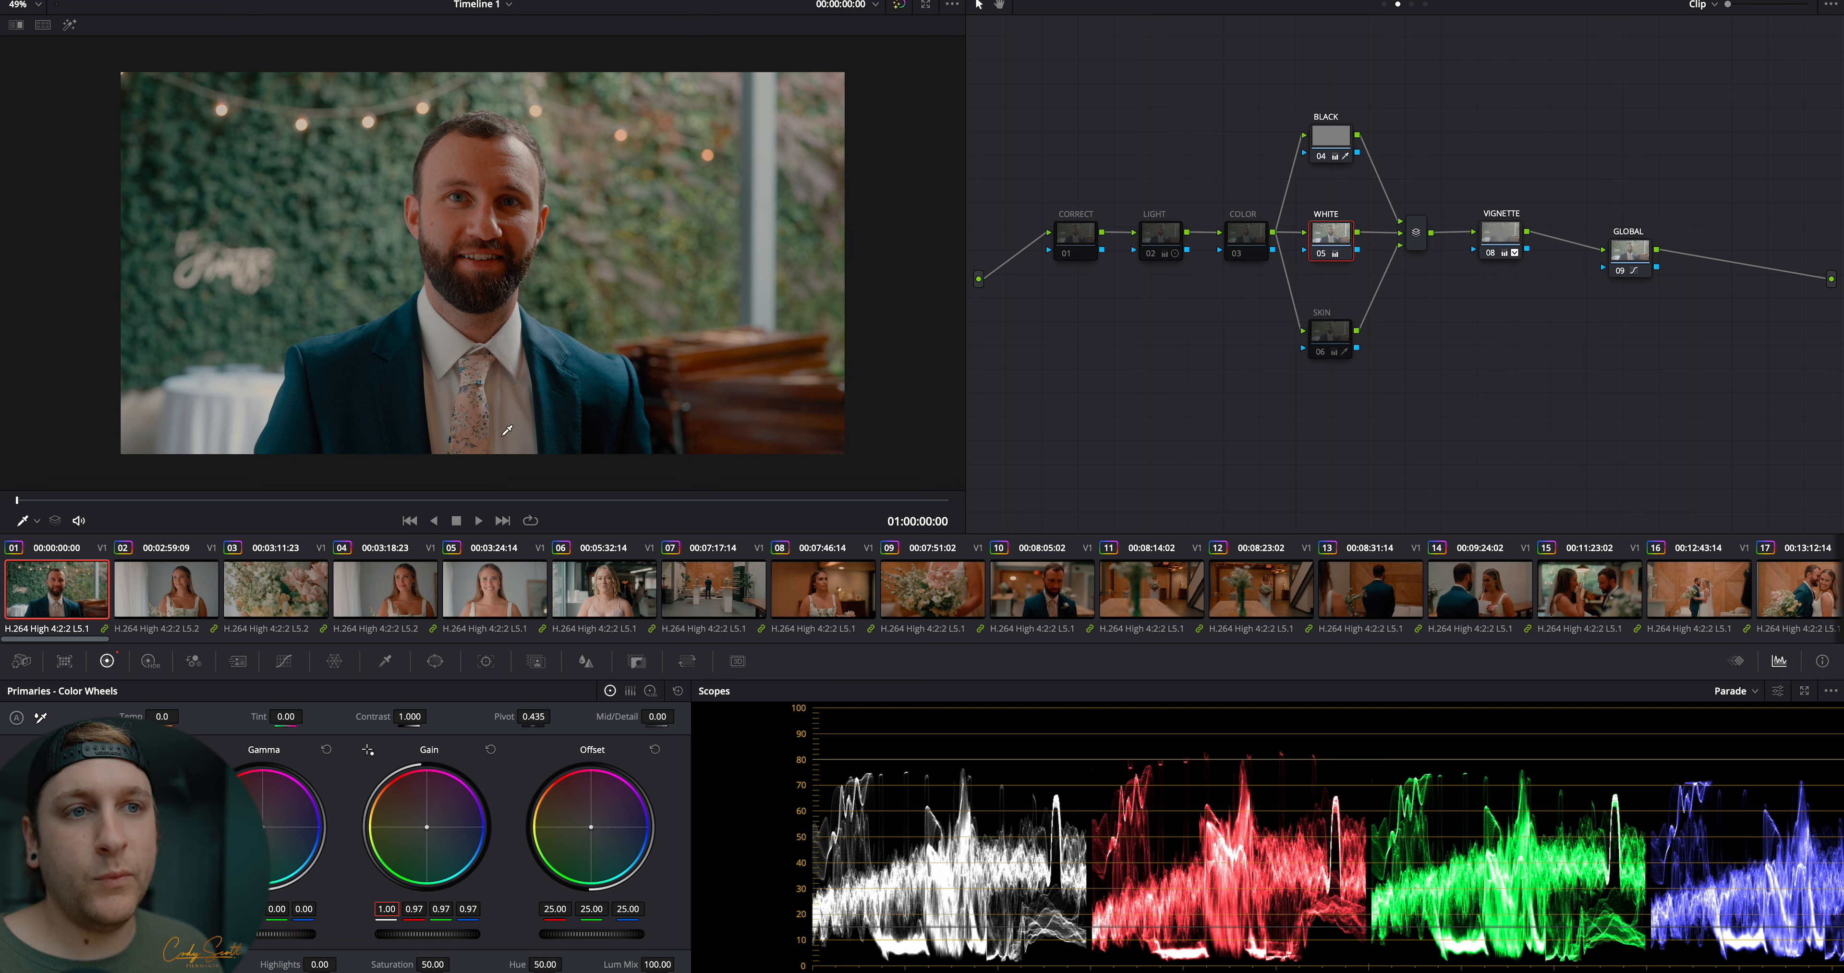
Delete the LIGHT node from the clip's node tree
{"action": "left_click", "coordinate": [1246, 235]}
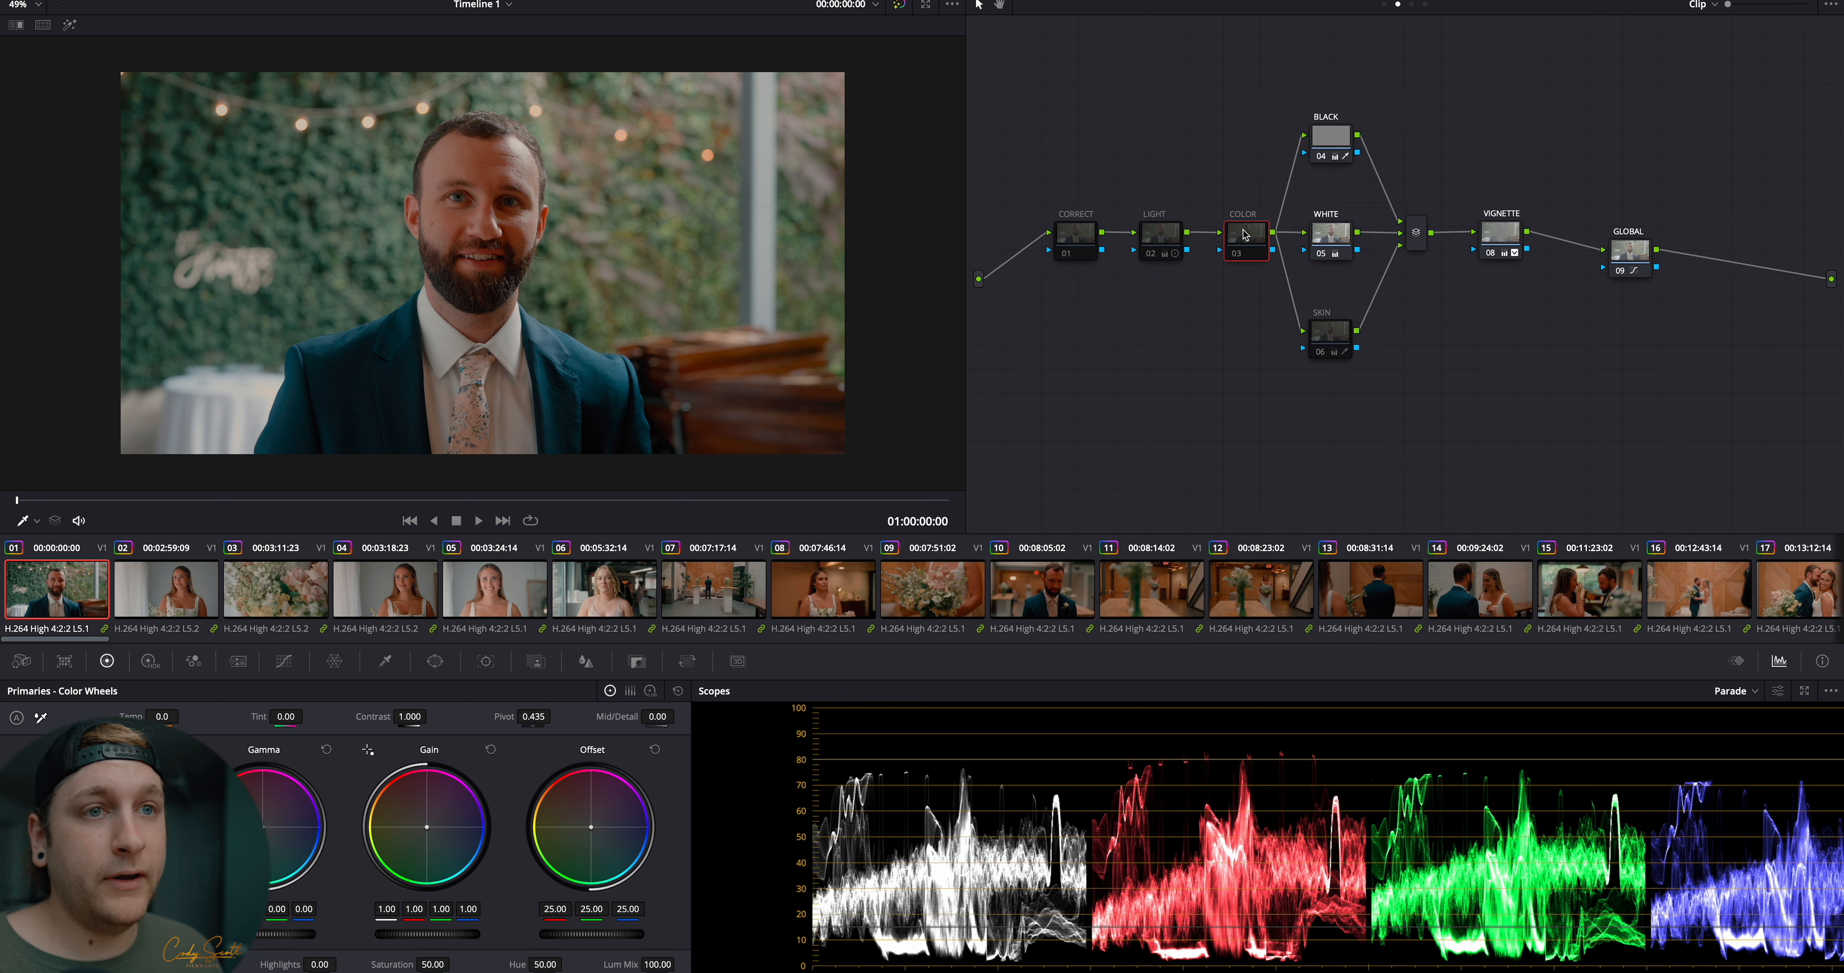
{"action": "left_click", "coordinate": [1159, 234]}
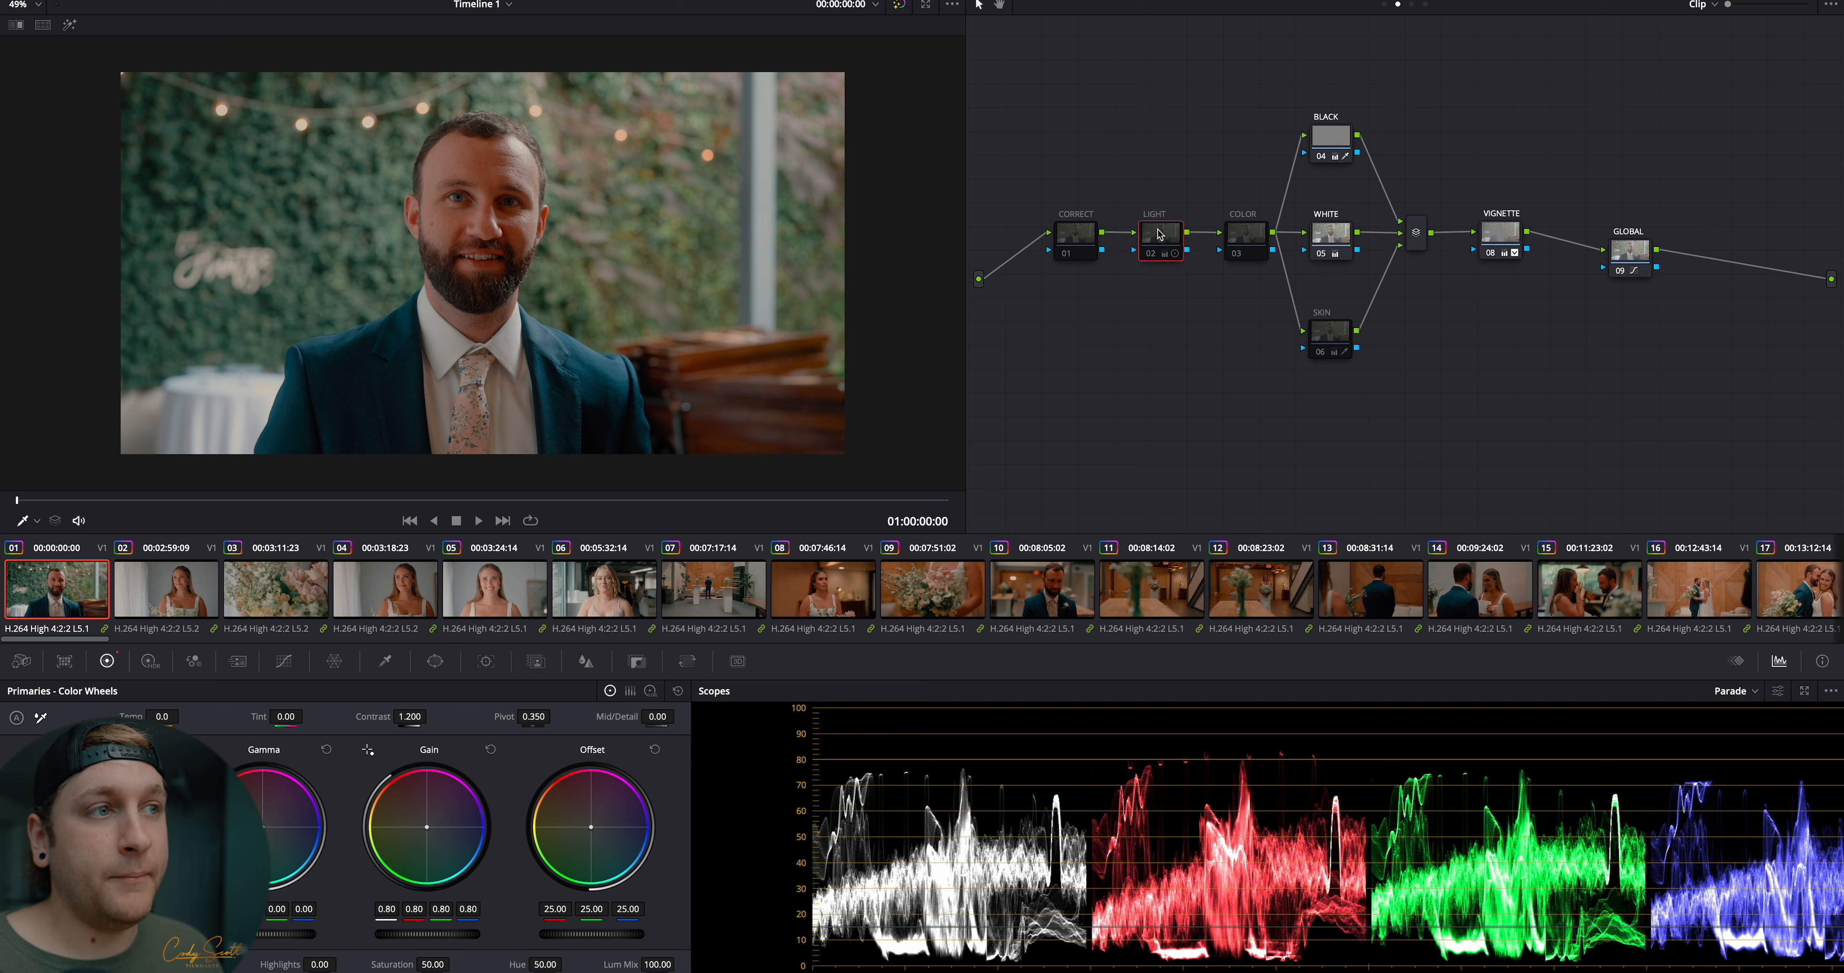
{"action": "key", "text": "Delete"}
Enable the CORRECT node and set its HDR exposure to 0.04 for Shadow and -0.02 for Light and Highlight, comparing before and after
{"action": "left_click", "coordinate": [1076, 236]}
{"action": "left_click", "coordinate": [149, 661]}
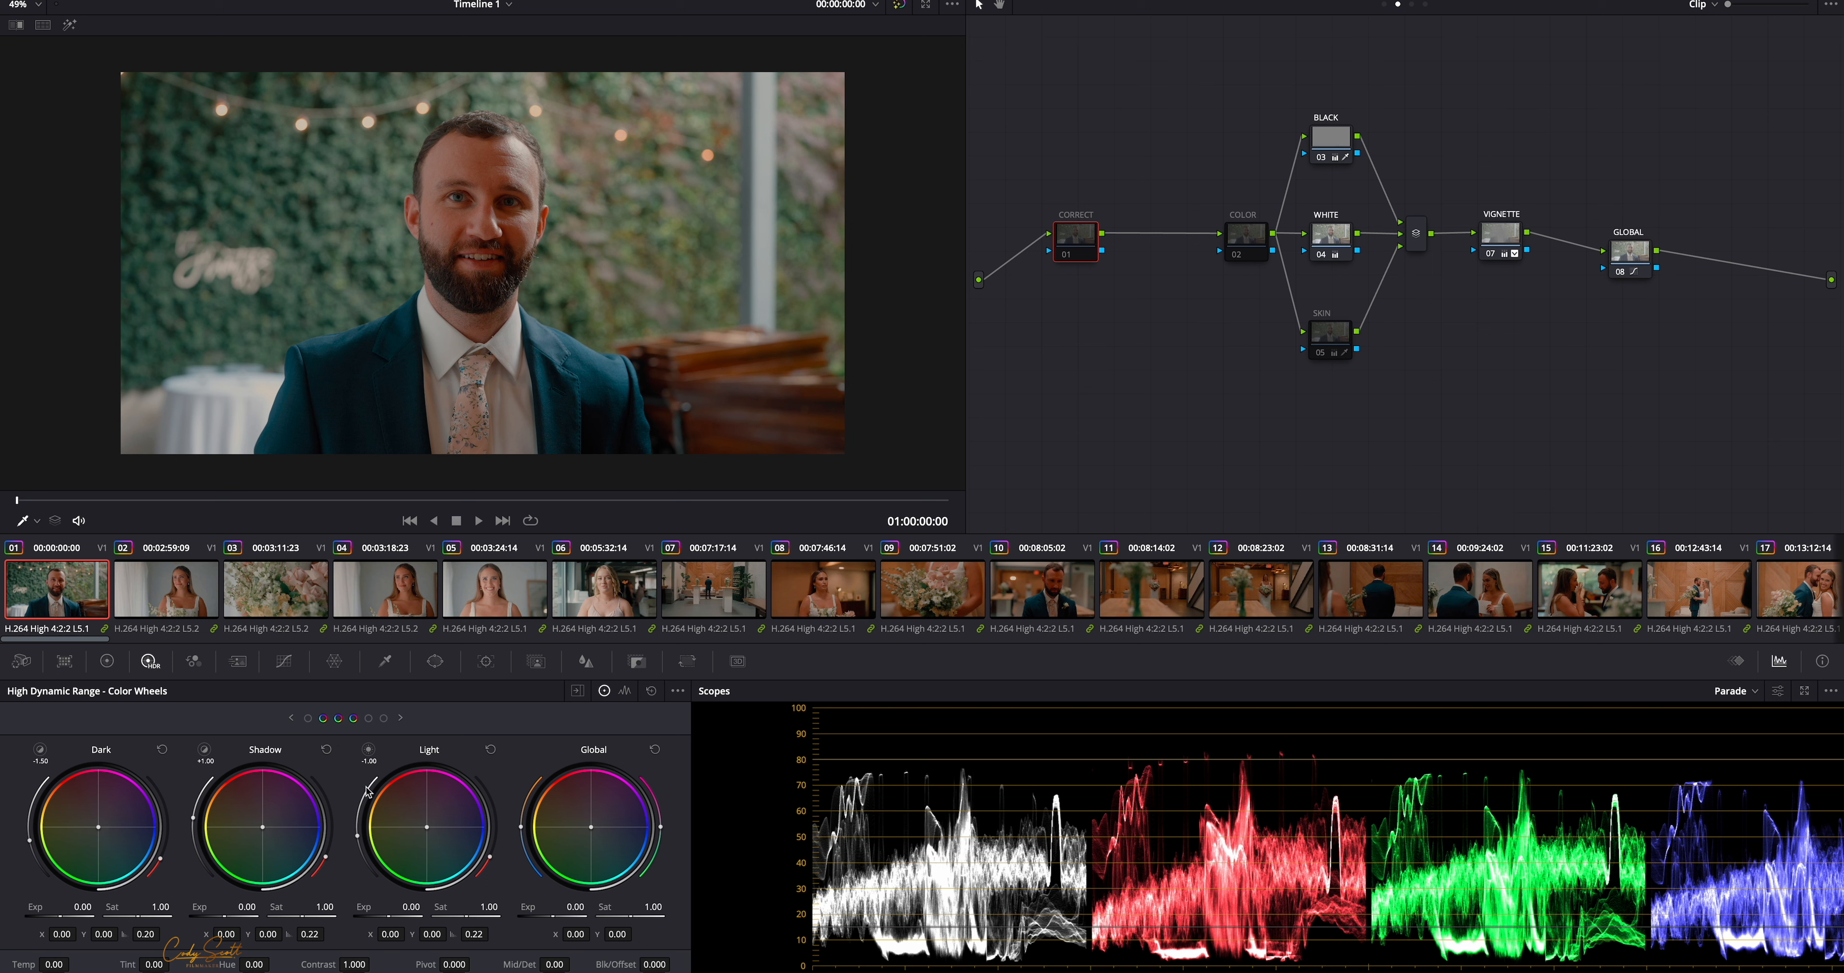
{"action": "left_click", "coordinate": [369, 719]}
{"action": "left_click_drag", "start_coordinate": [66, 919], "coordinate": [73, 917]}
{"action": "left_click_drag", "start_coordinate": [83, 913], "coordinate": [89, 912]}
{"action": "key", "text": "ctrl+d"}
{"action": "key", "text": "ctrl+d"}
{"action": "key", "text": "ctrl+d"}
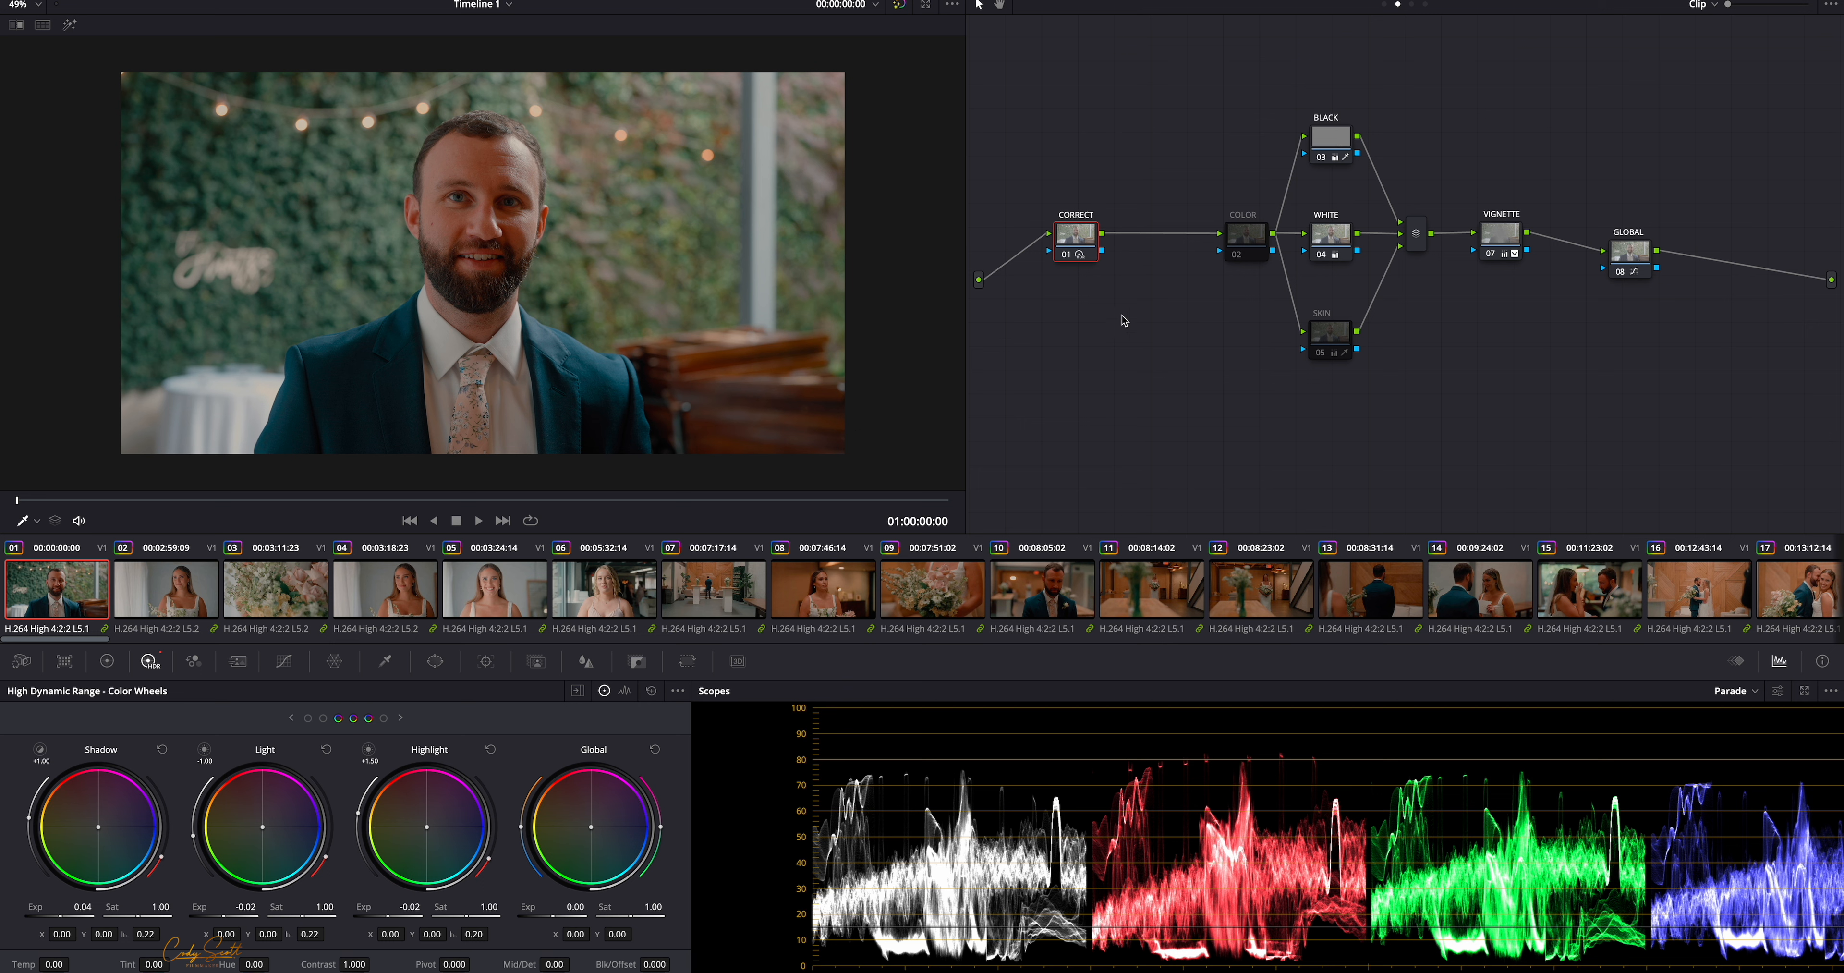
Move the COLOR node closer to CORRECT, enable it and white balance it by sampling the man's white shirt
{"action": "left_click_drag", "start_coordinate": [1264, 244], "coordinate": [1208, 245]}
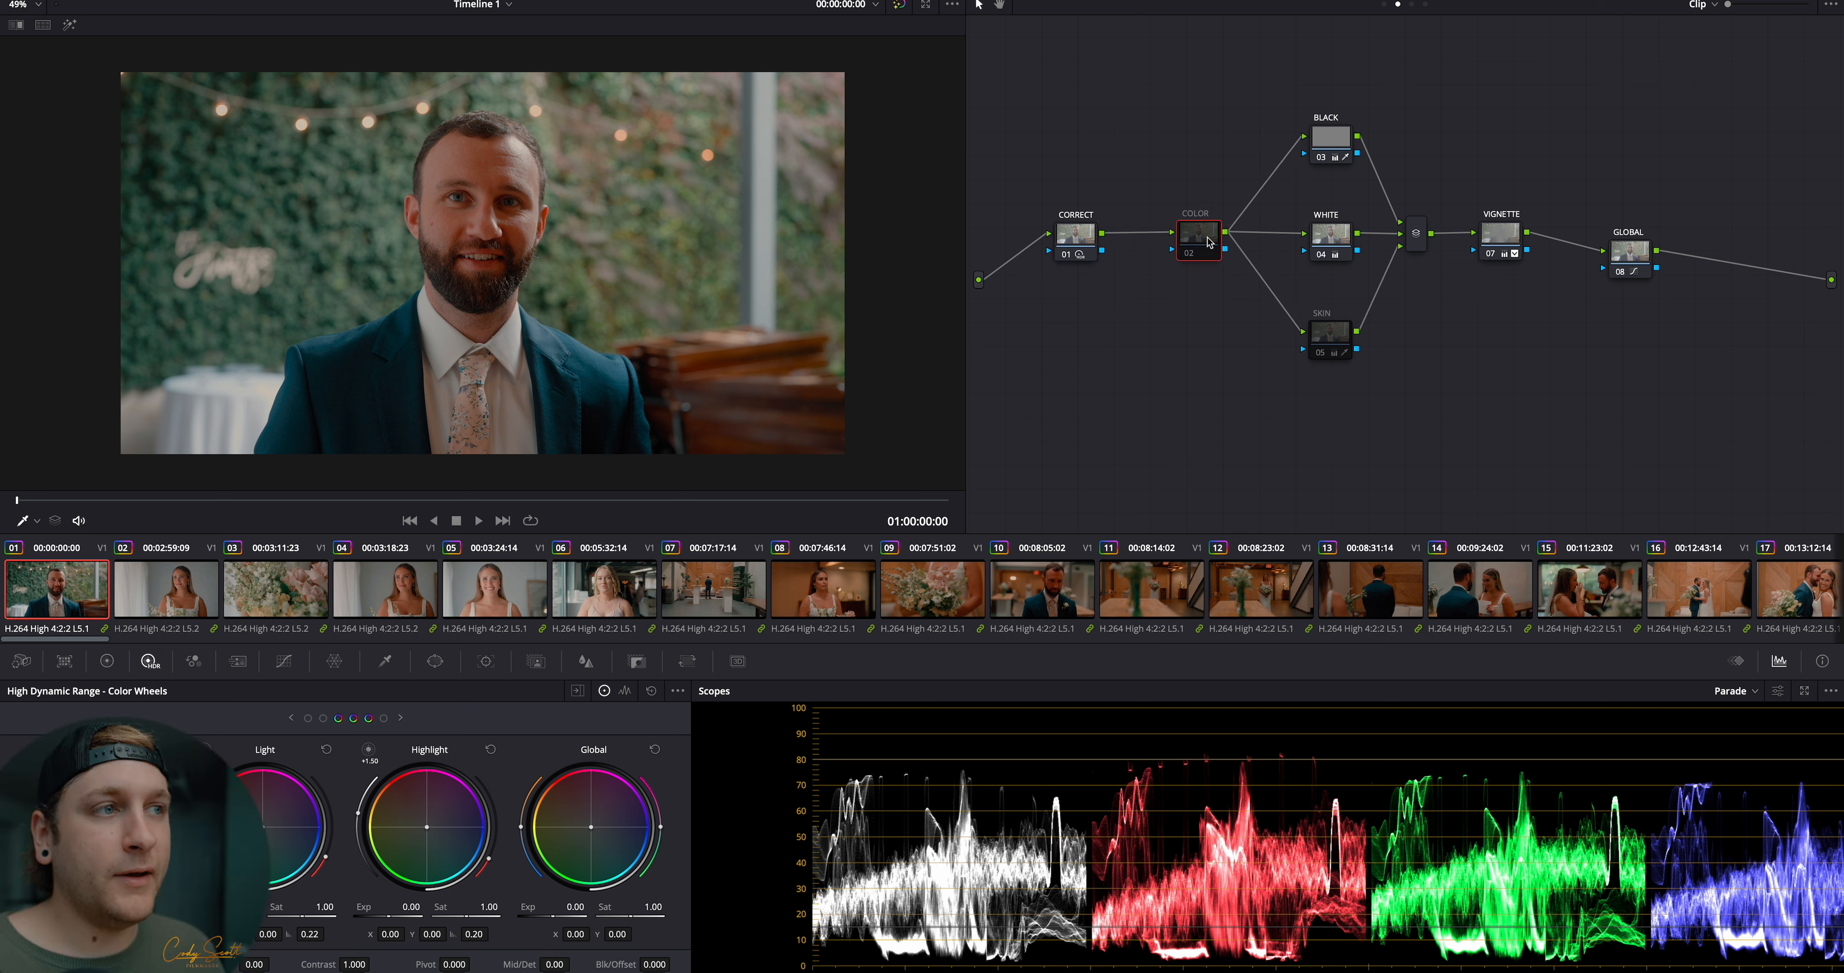
{"action": "key", "text": "ctrl+d"}
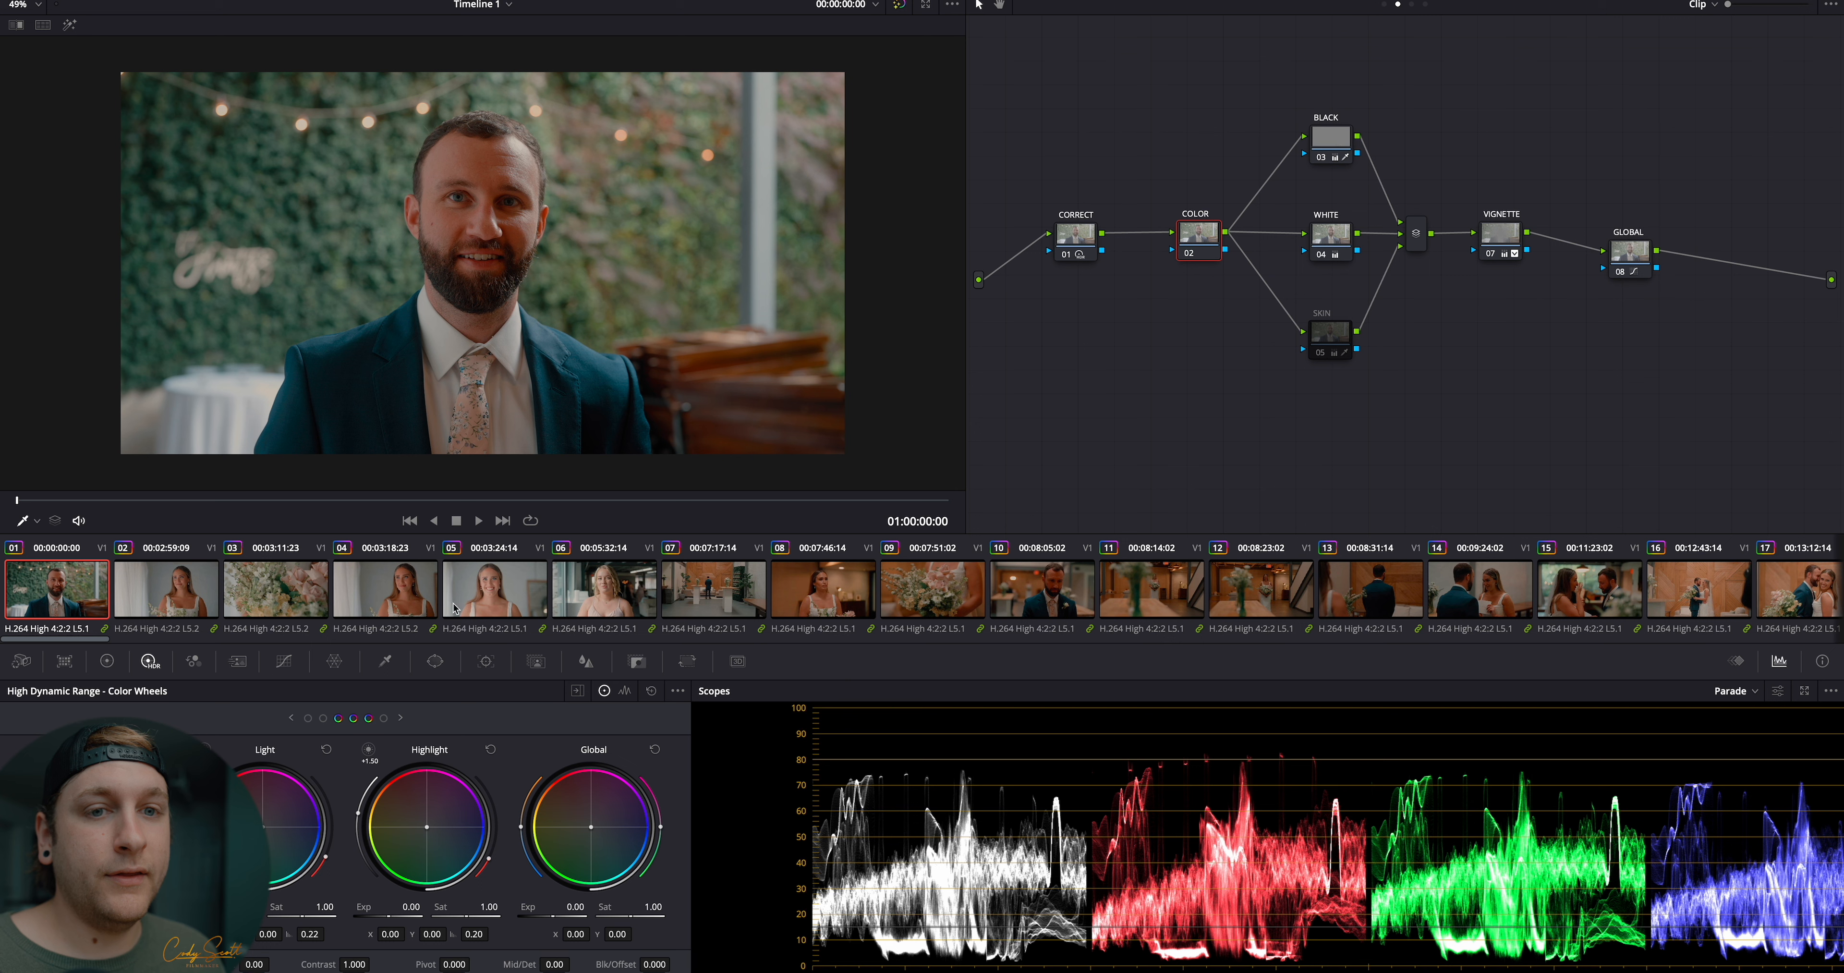
{"action": "left_click", "coordinate": [108, 662]}
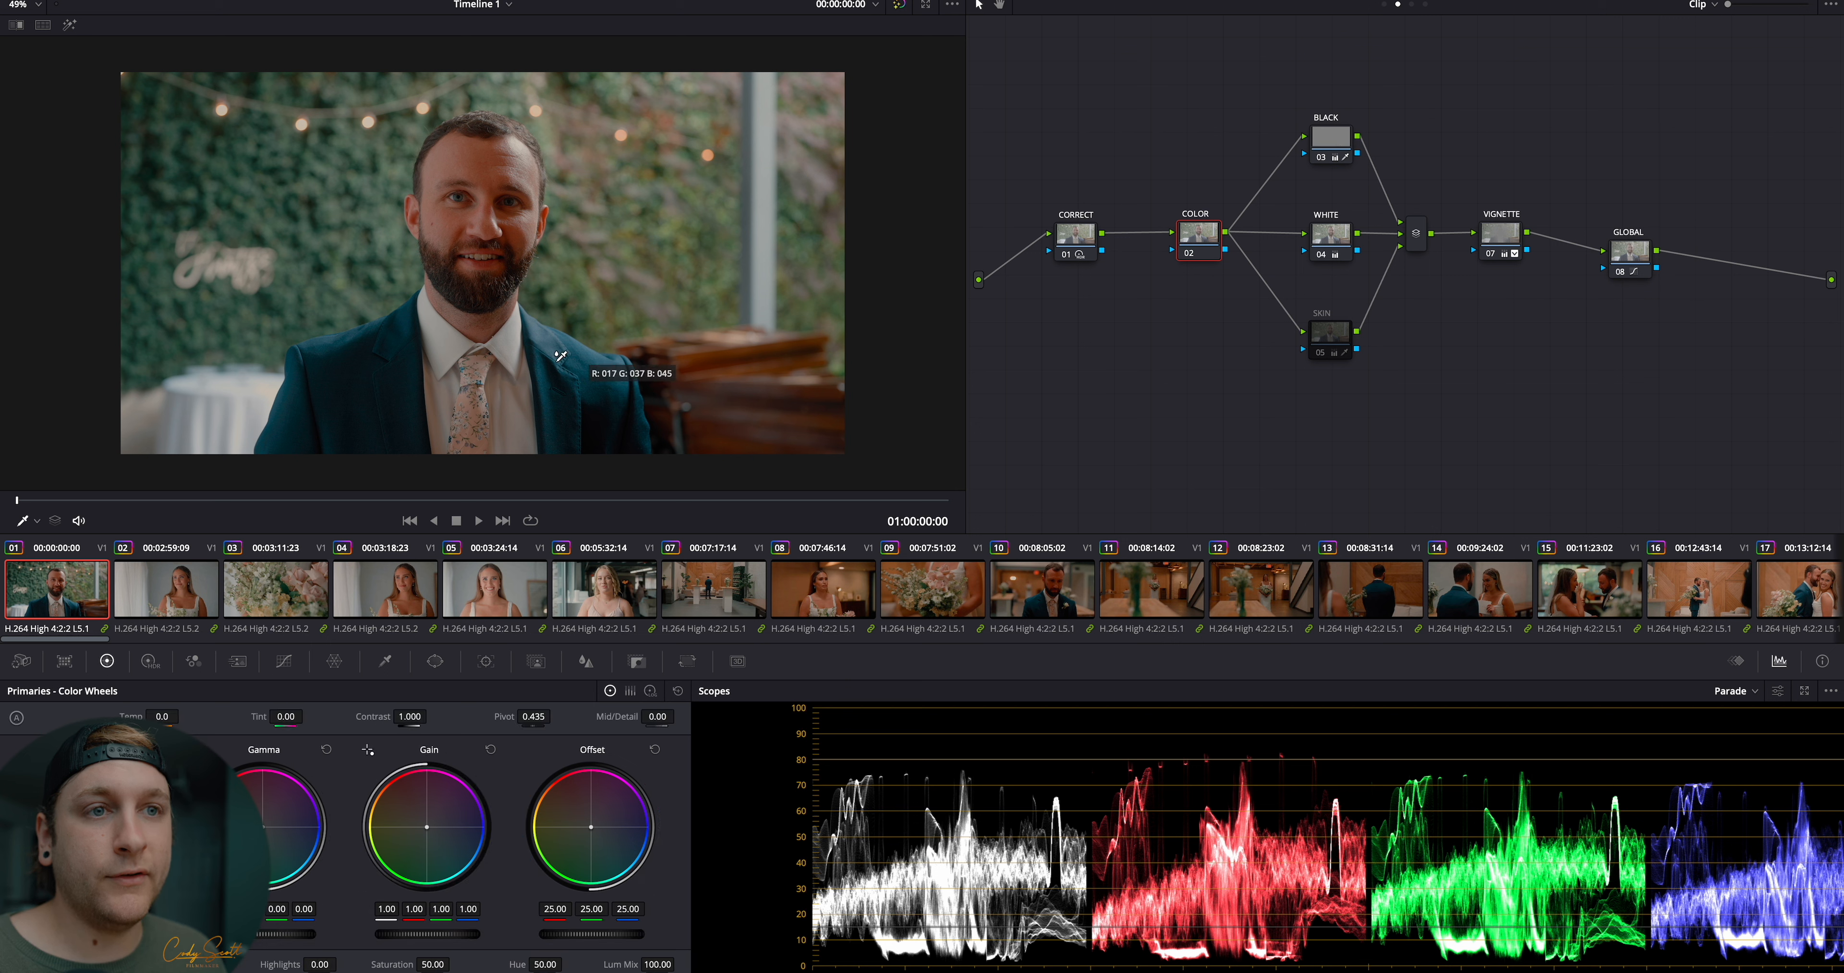
{"action": "left_click", "coordinate": [454, 333]}
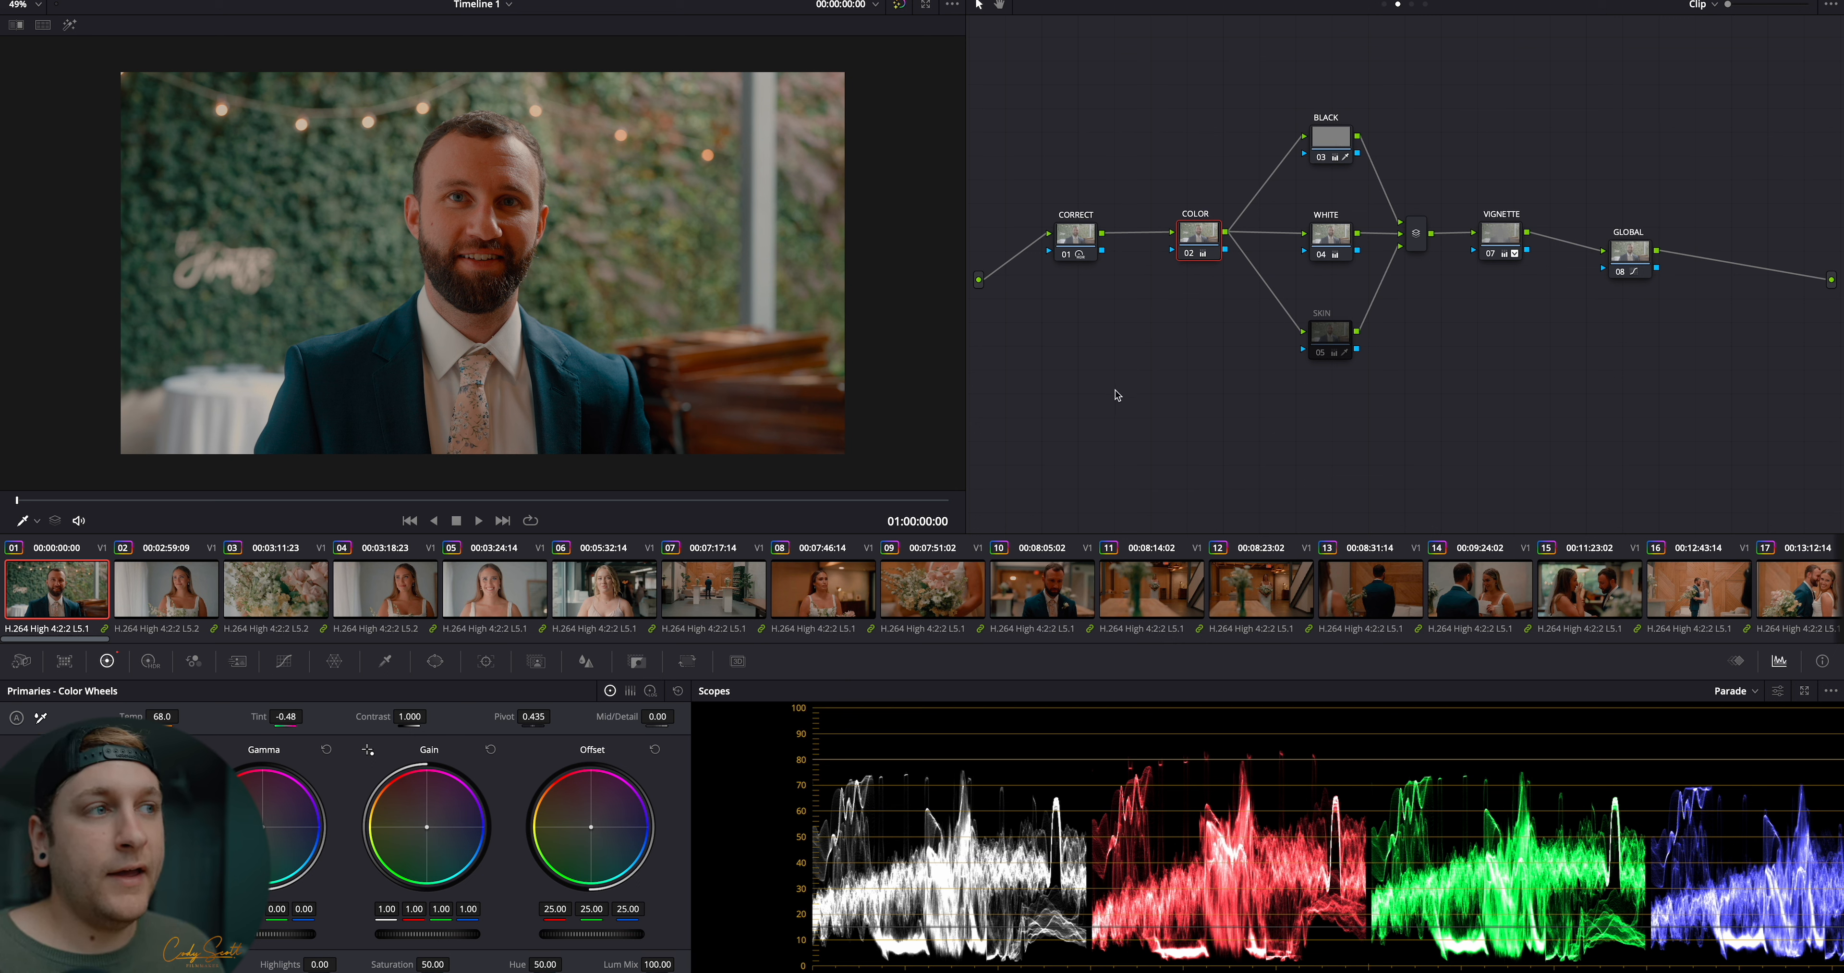
Enable the SKIN node and, with its selection highlighted, refine the HSL qualifier to hue center 25.7 and luminance 55.8 to 70.9
{"action": "left_click", "coordinate": [1338, 340]}
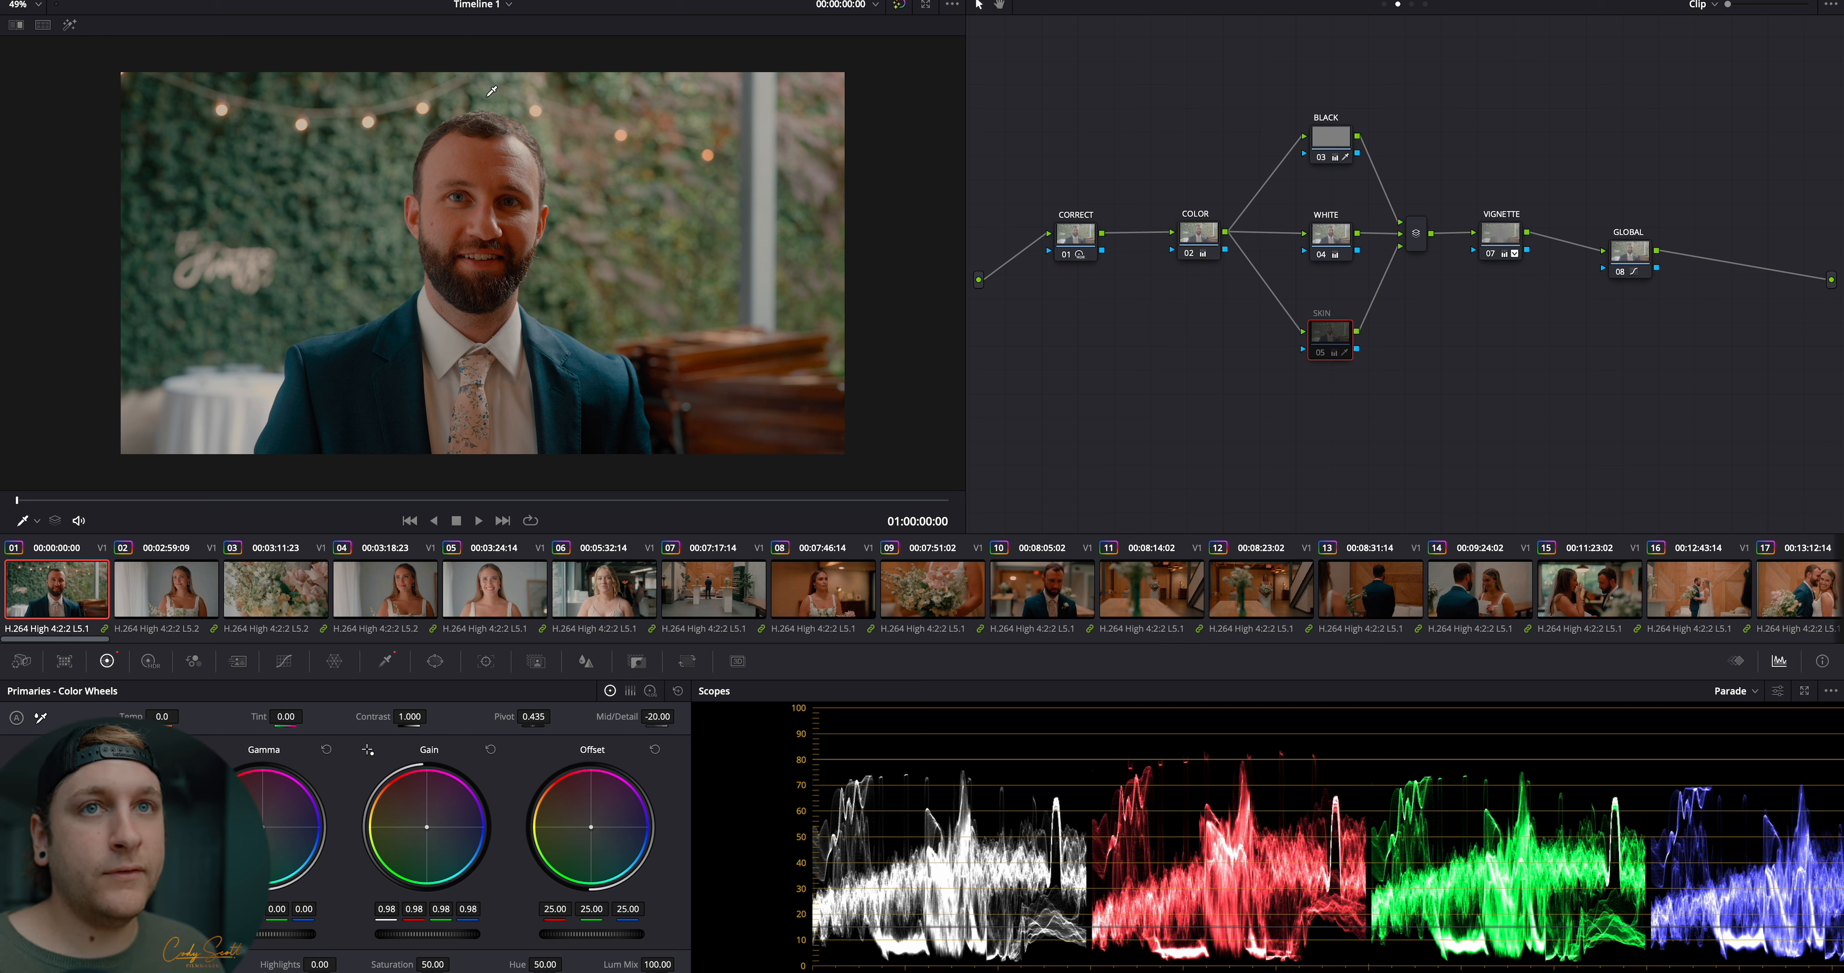
{"action": "left_click", "coordinate": [71, 27]}
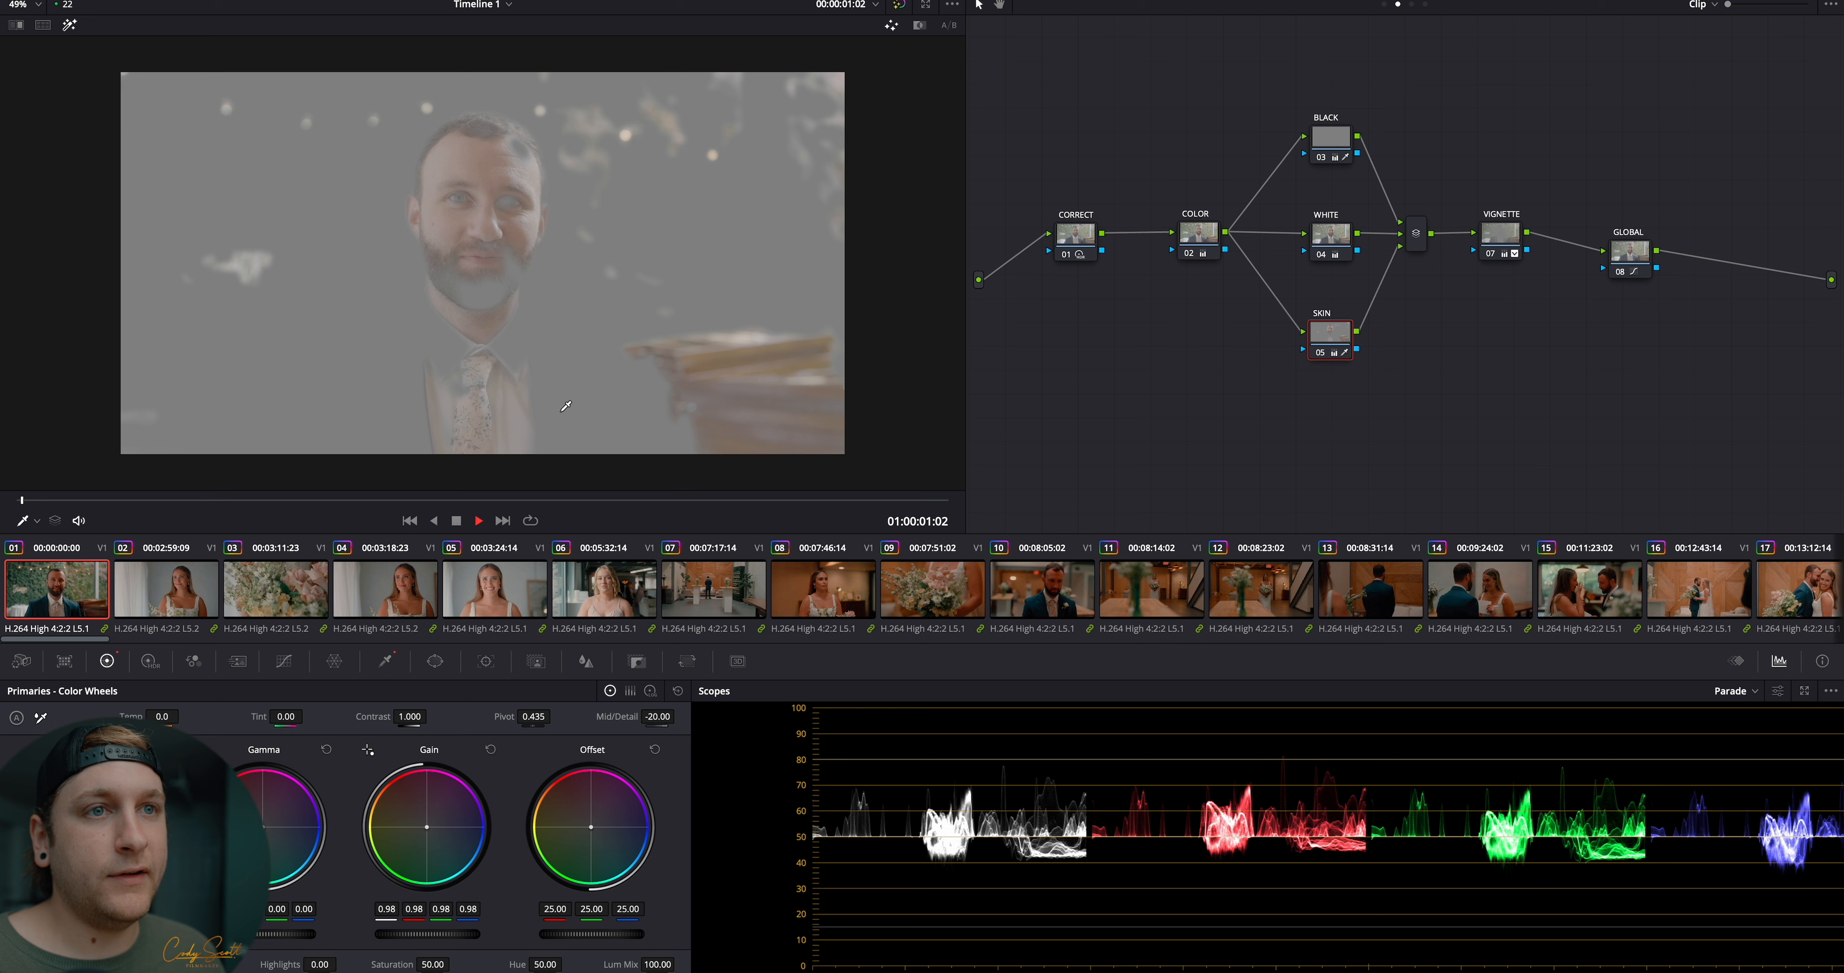
{"action": "key", "text": "space"}
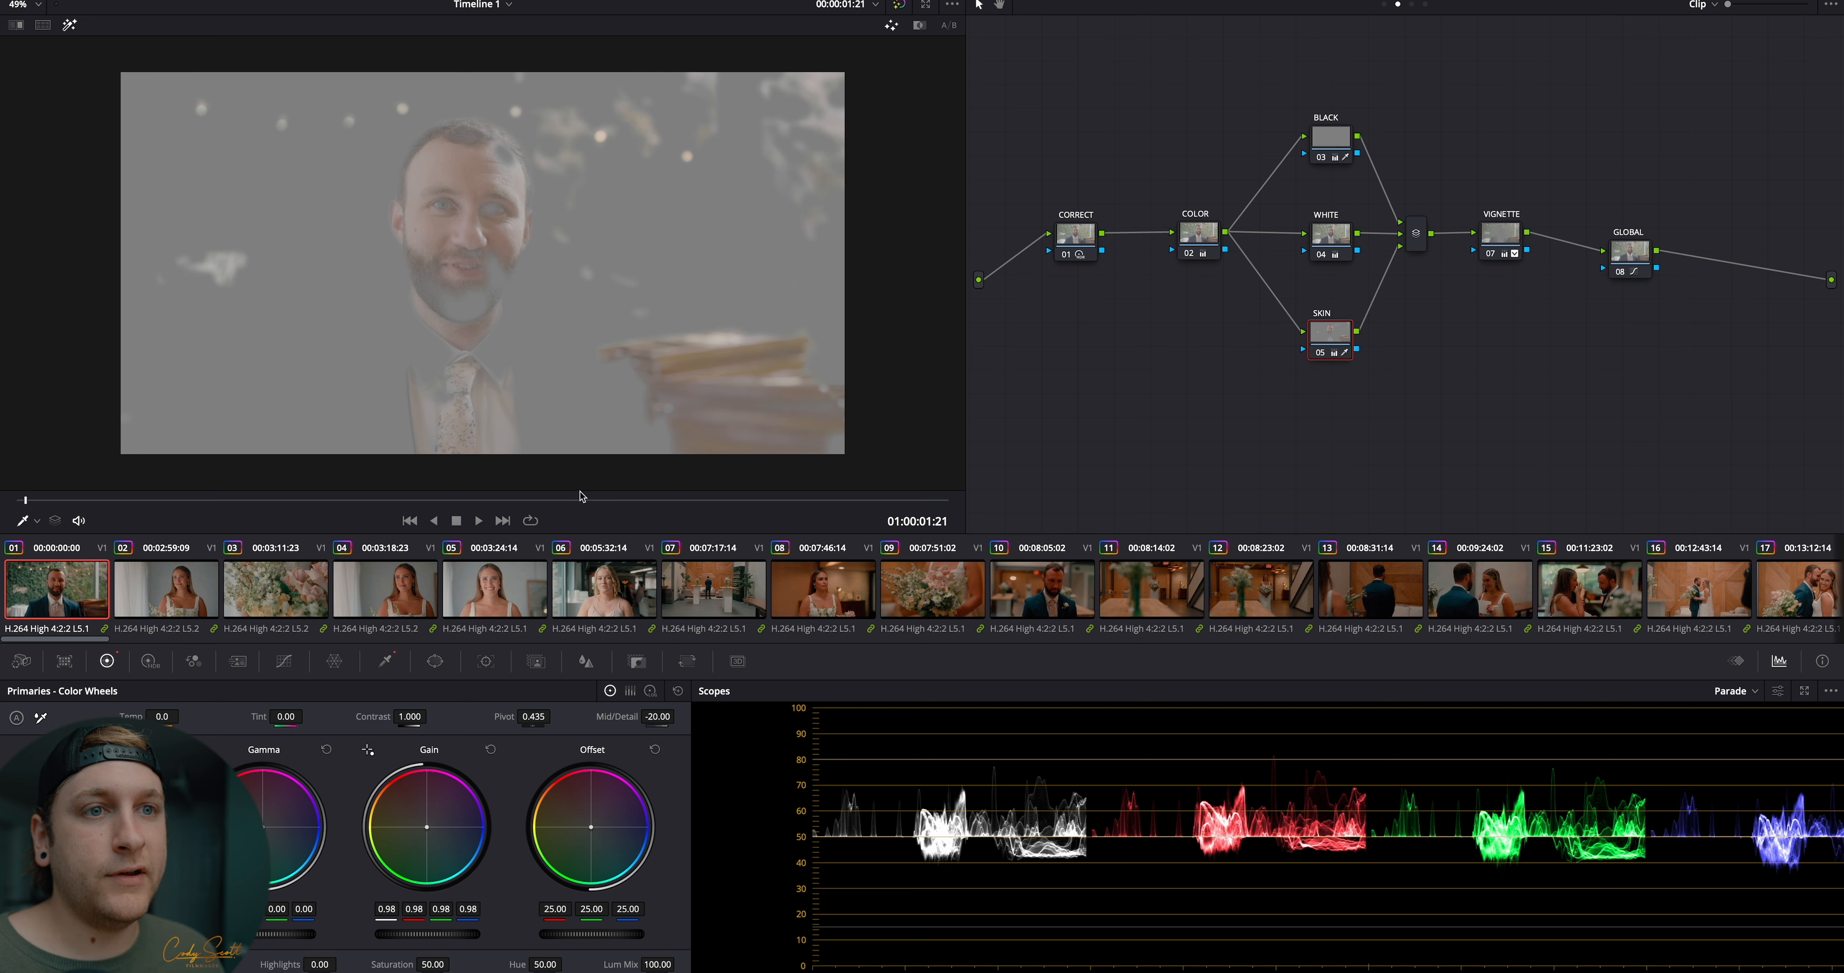
{"action": "left_click", "coordinate": [388, 664]}
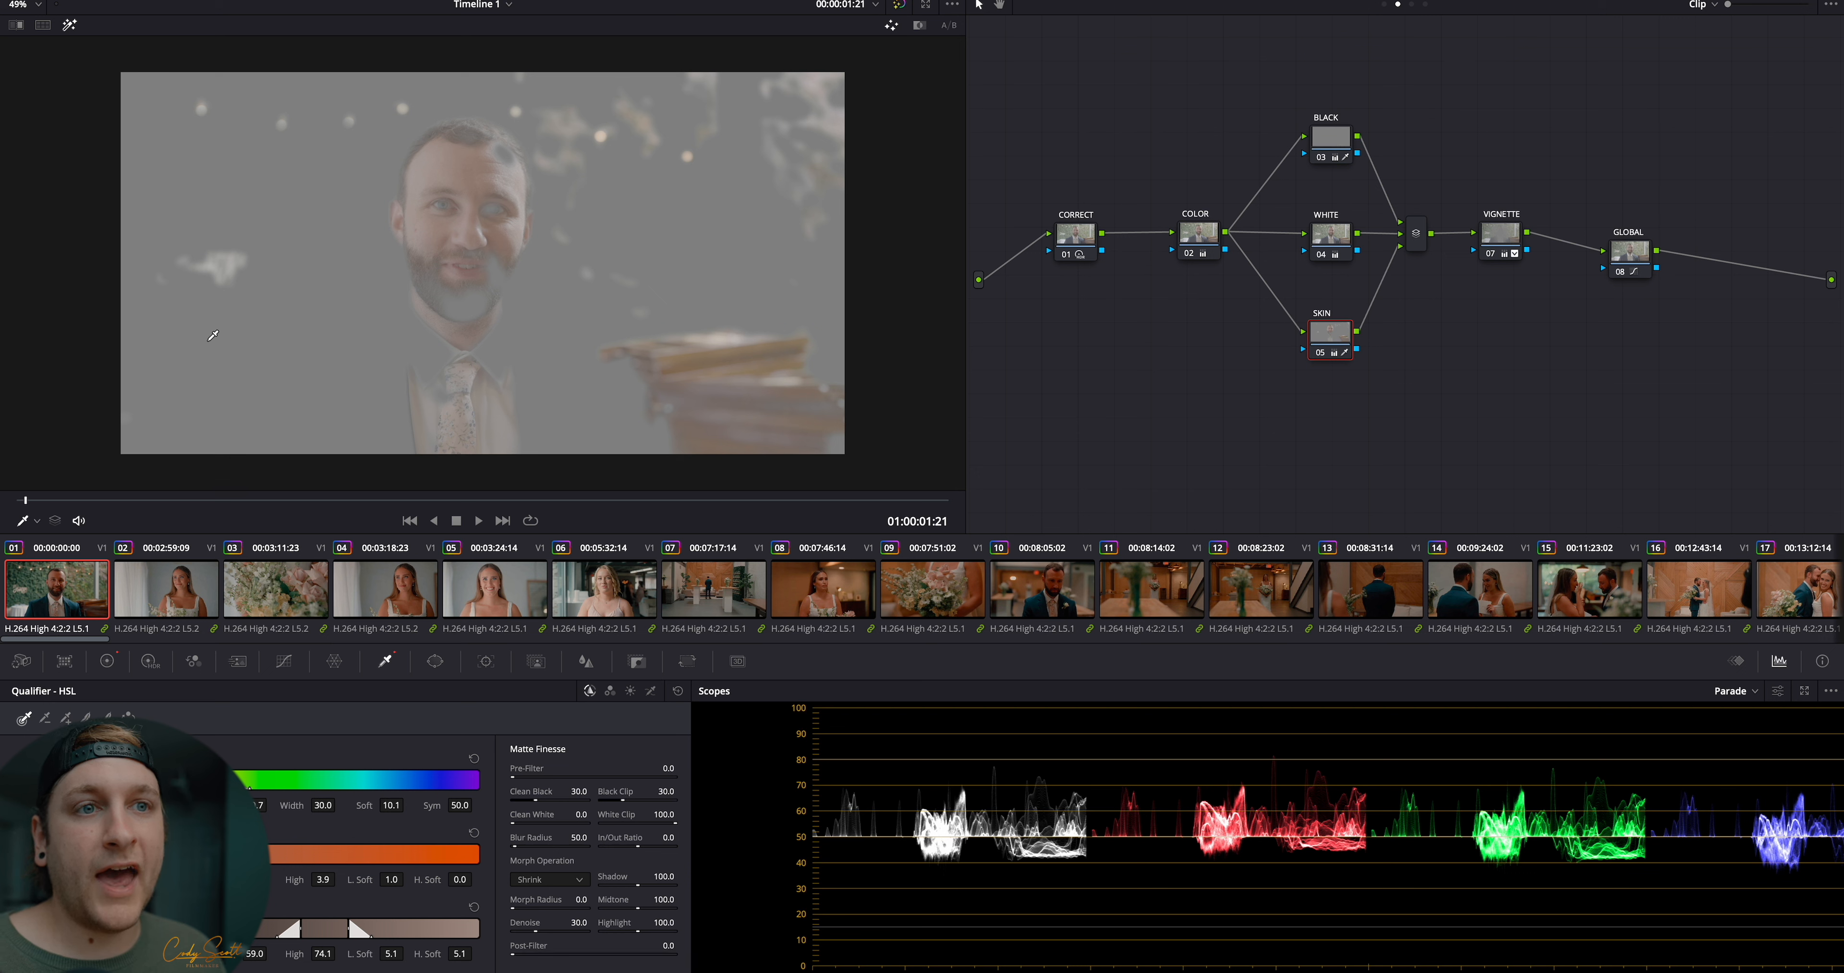
{"action": "left_click_drag", "start_coordinate": [174, 779], "coordinate": [142, 783]}
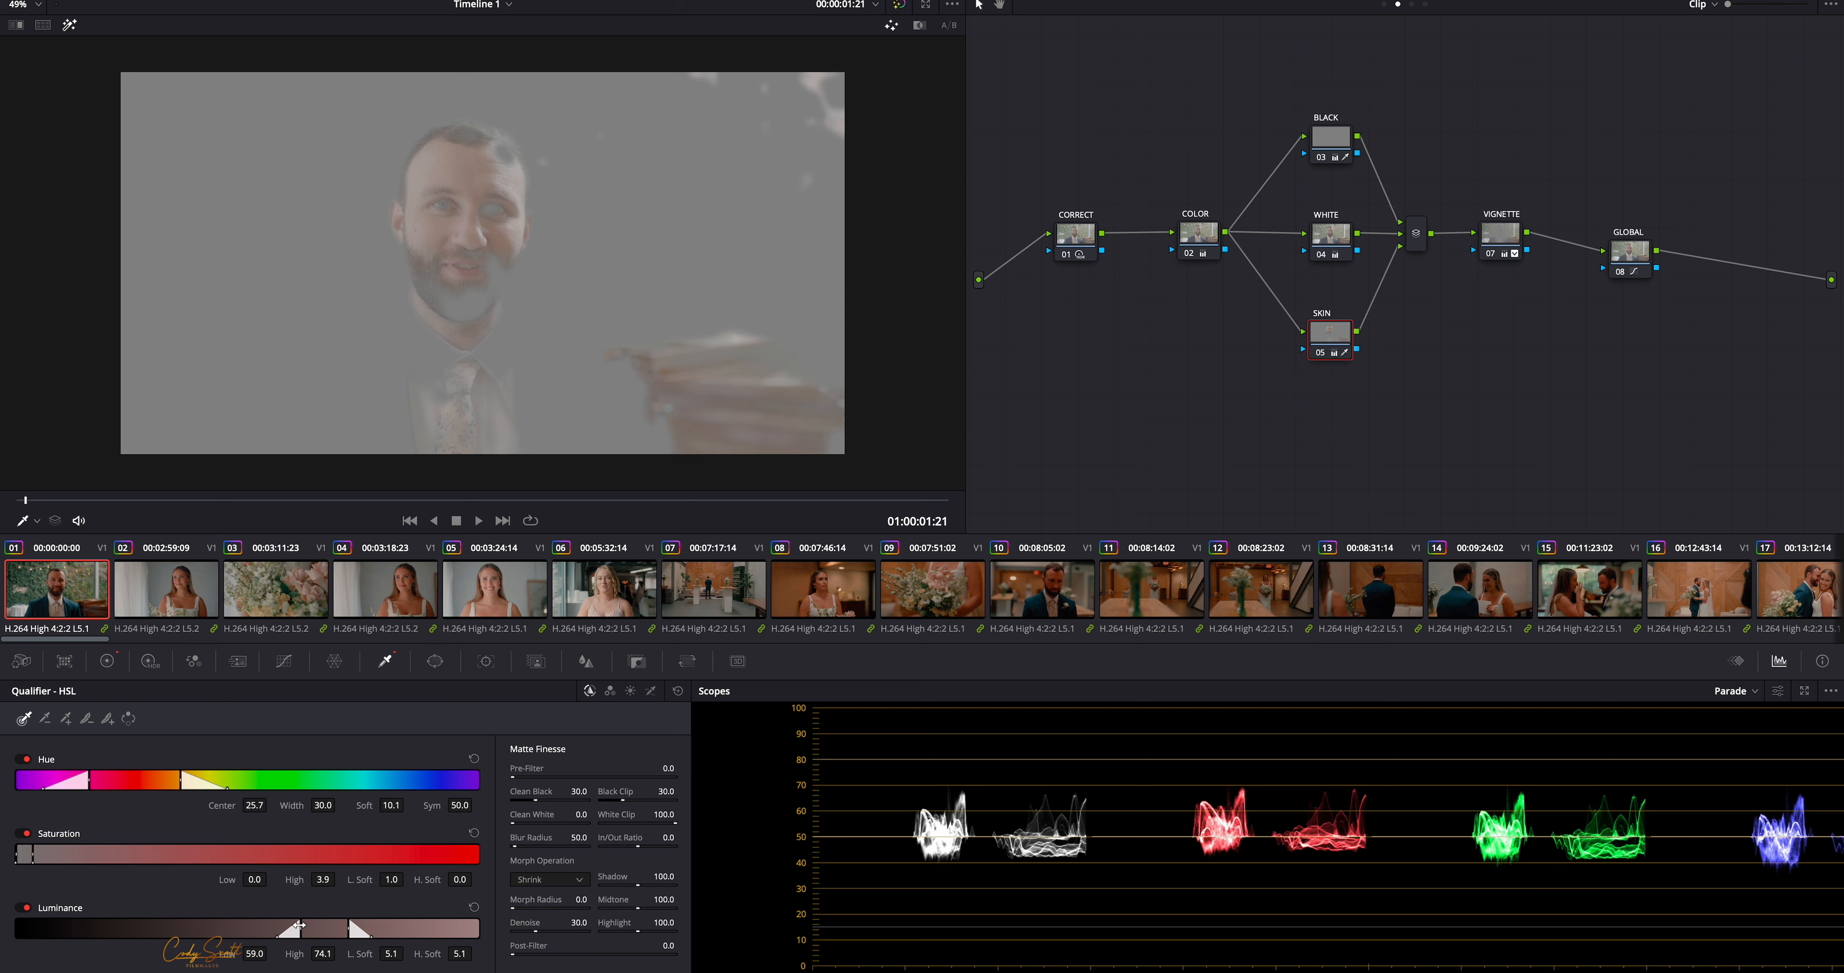
{"action": "left_click_drag", "start_coordinate": [324, 925], "coordinate": [394, 884]}
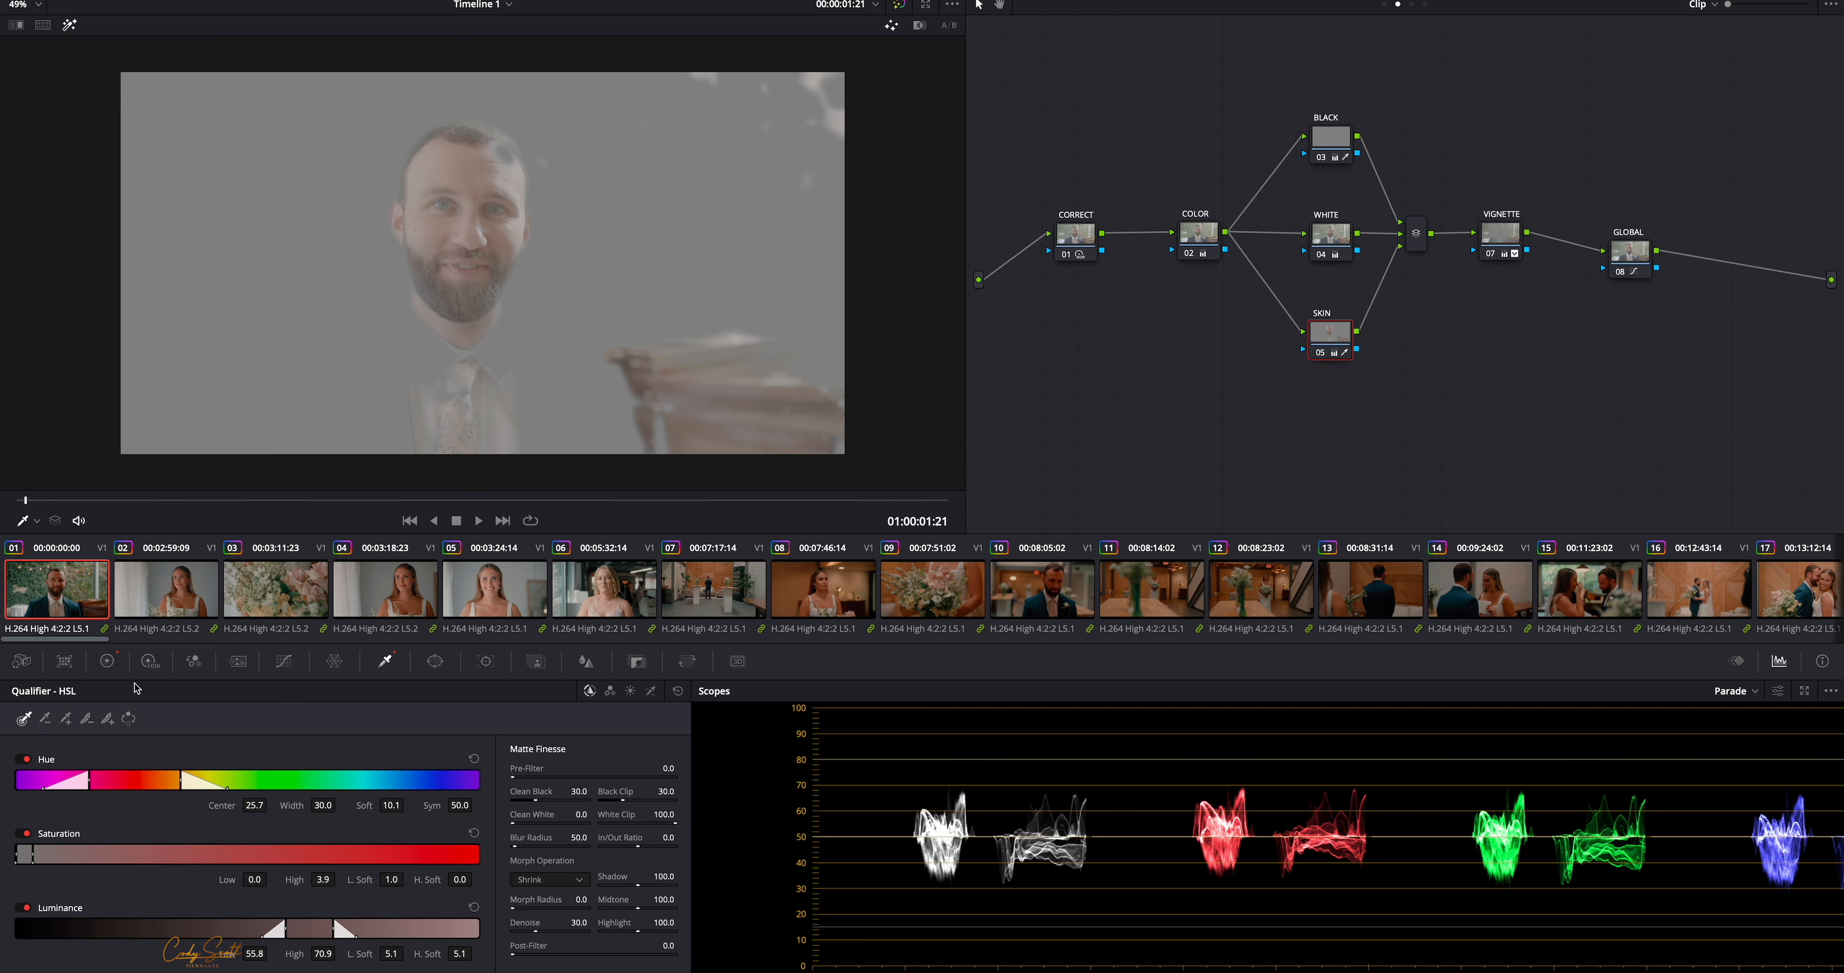
Set the SKIN node's midtone detail to -10.00 and turn off the selection highlight
{"action": "left_click", "coordinate": [116, 664]}
{"action": "left_click", "coordinate": [656, 714]}
{"action": "type", "text": "-10.00"}
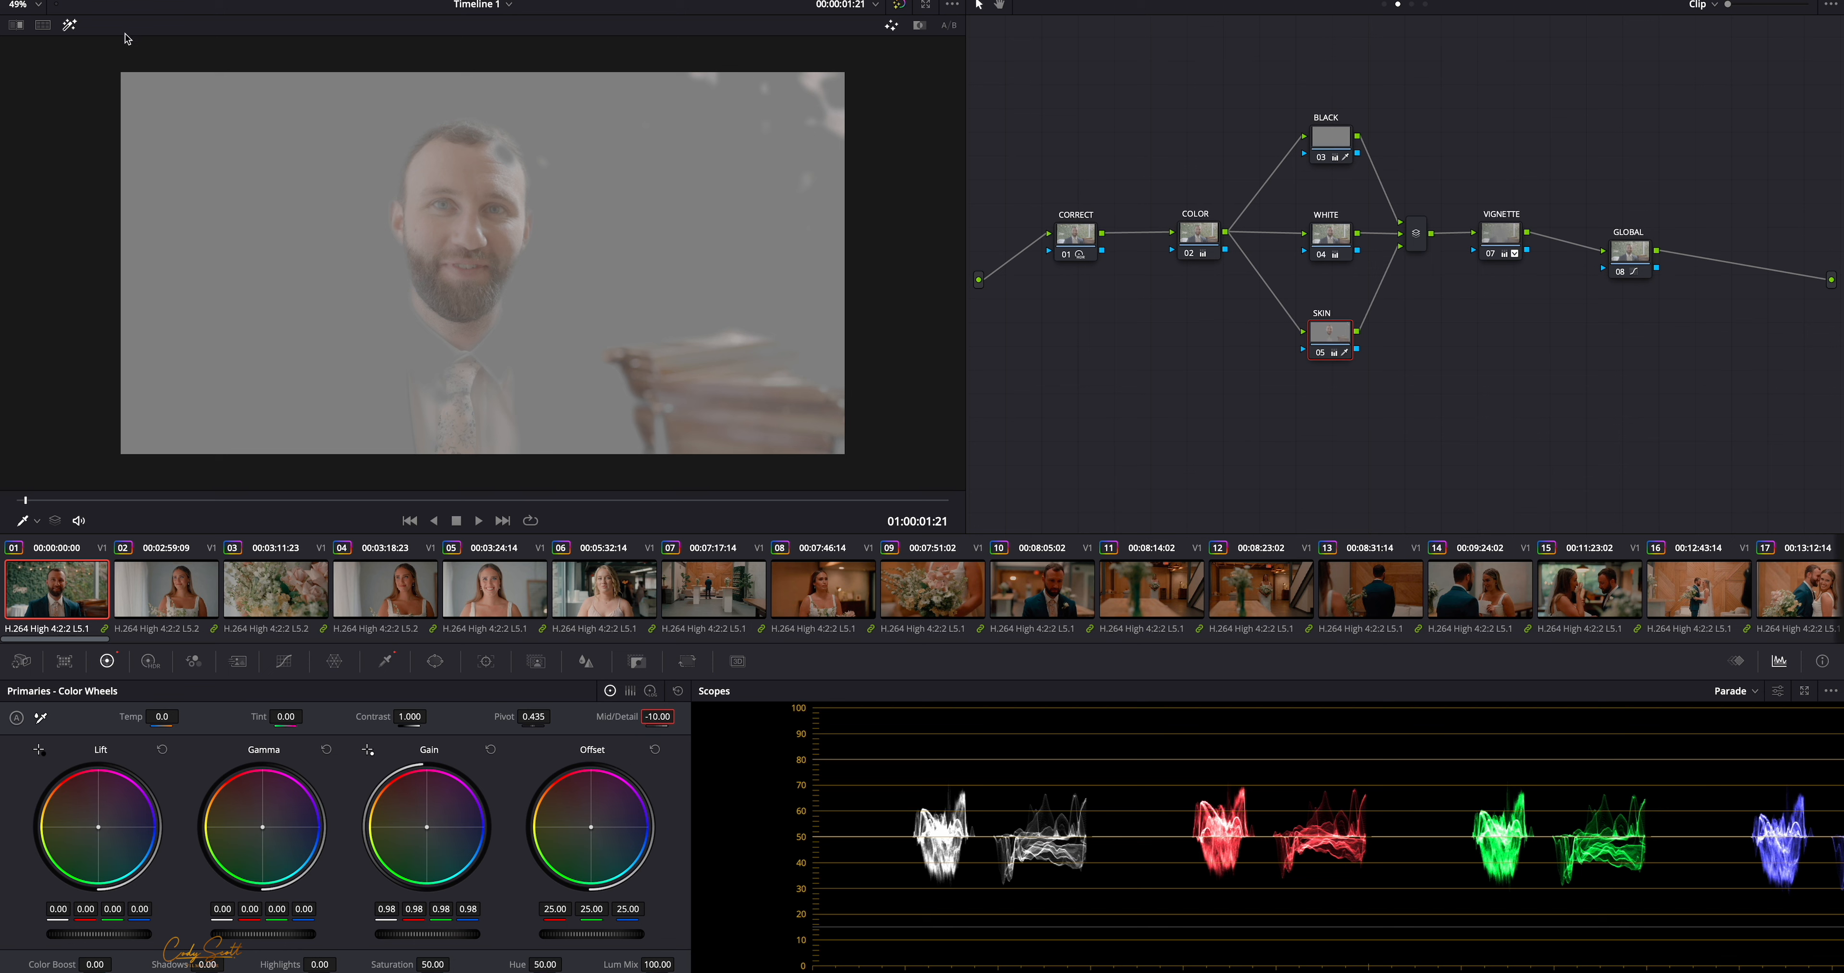
{"action": "left_click", "coordinate": [70, 25]}
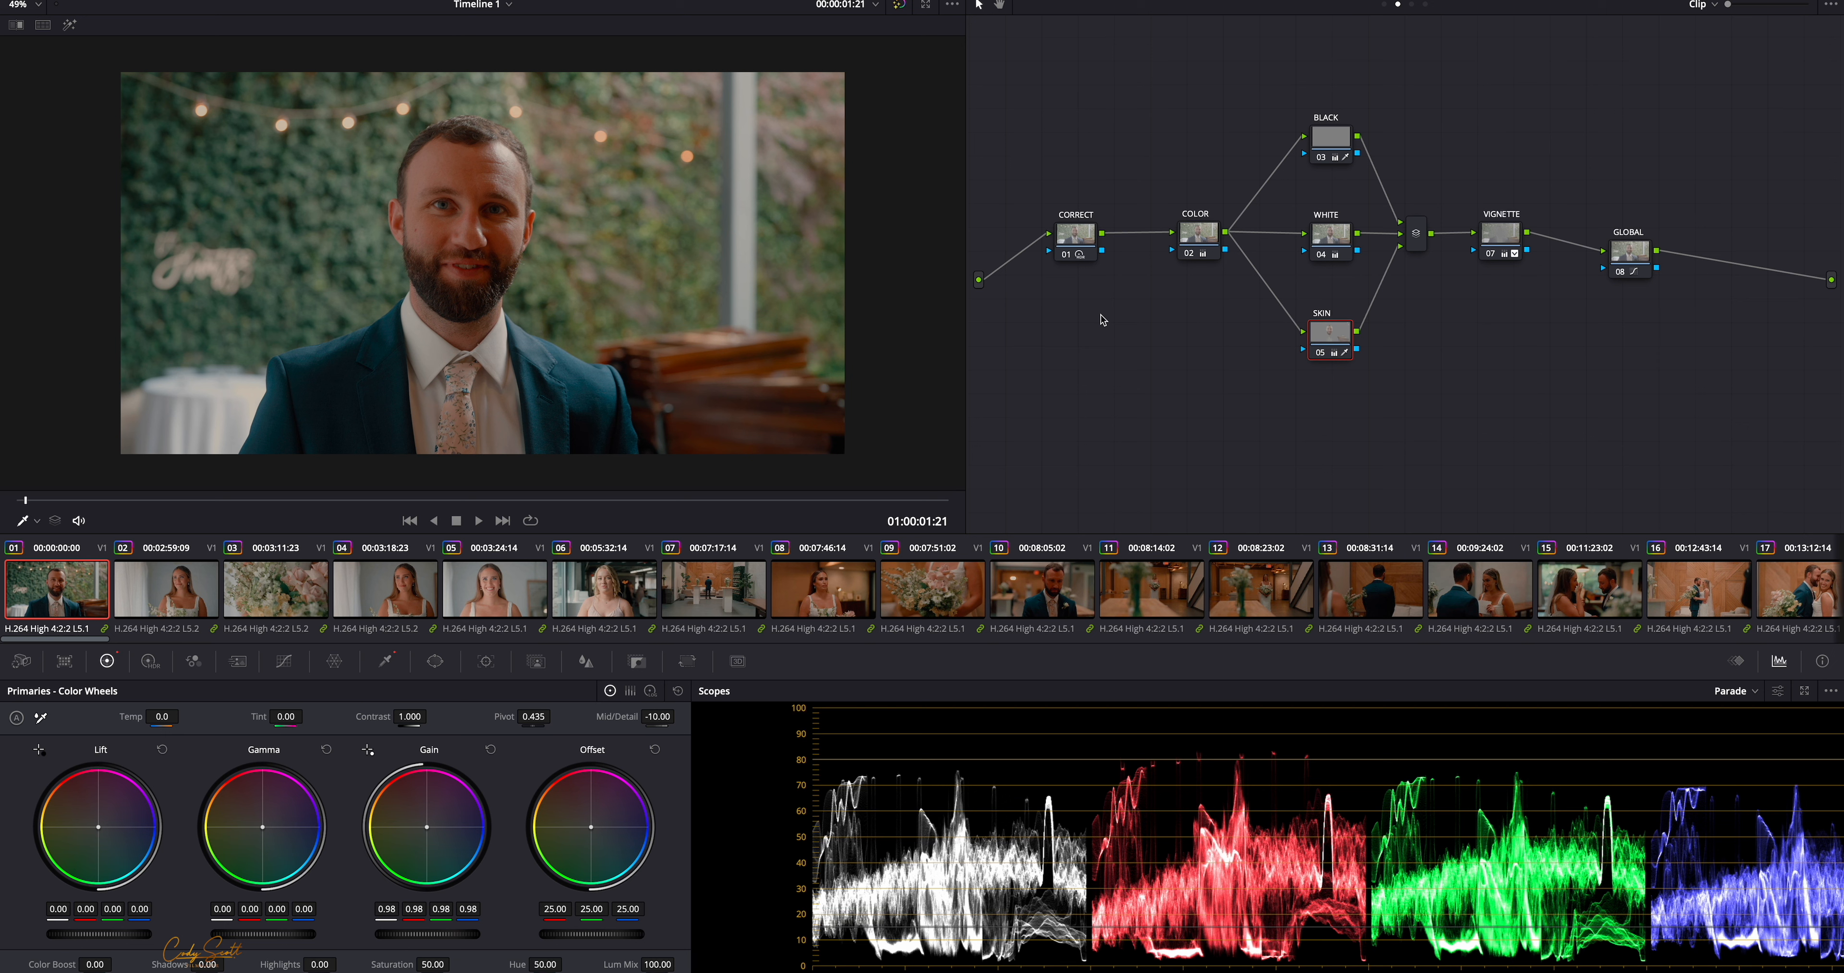
Reset the SKIN node's gain to 1.00 and compare the image with the node disabled and enabled
{"action": "key", "text": "ctrl+d"}
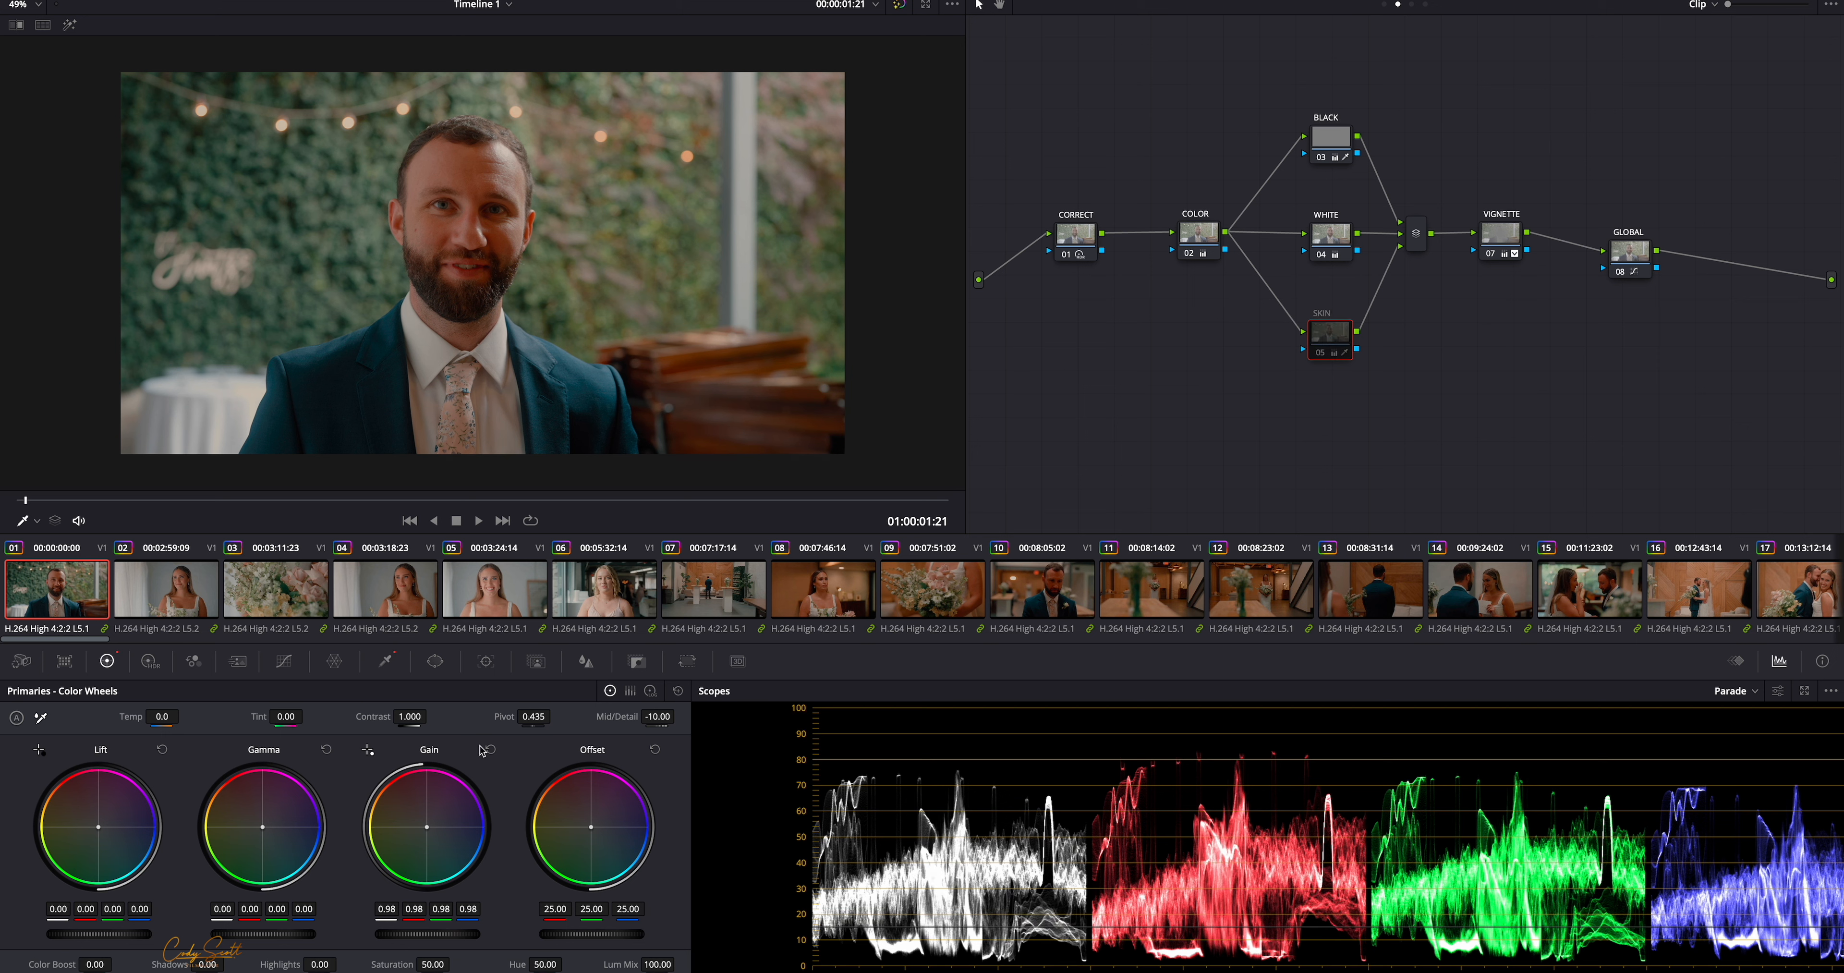
{"action": "key", "text": "ctrl+d"}
{"action": "key", "text": "ctrl+d"}
{"action": "key", "text": "ctrl+d"}
{"action": "key", "text": "ctrl+d"}
{"action": "key", "text": "ctrl+d"}
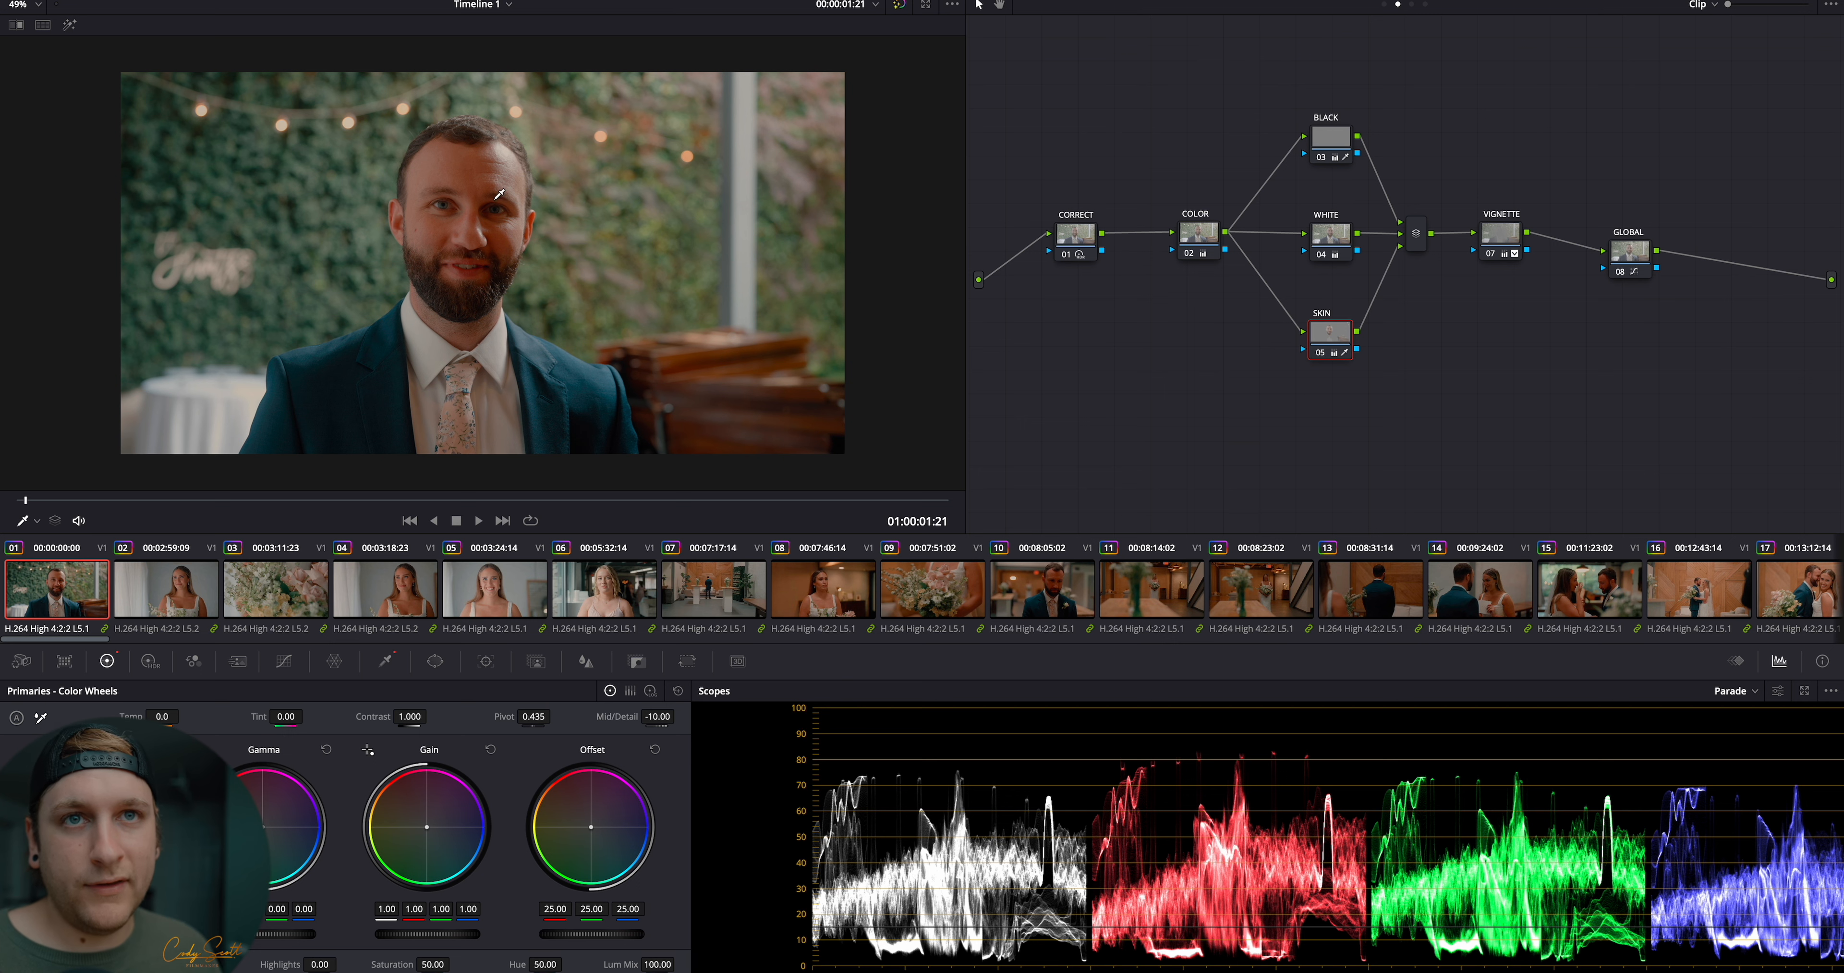
Check the SKIN node's selected area with the highlight view and a temporary gain of 0.53, undoing the gain change
{"action": "left_click", "coordinate": [71, 26]}
{"action": "left_click", "coordinate": [68, 26]}
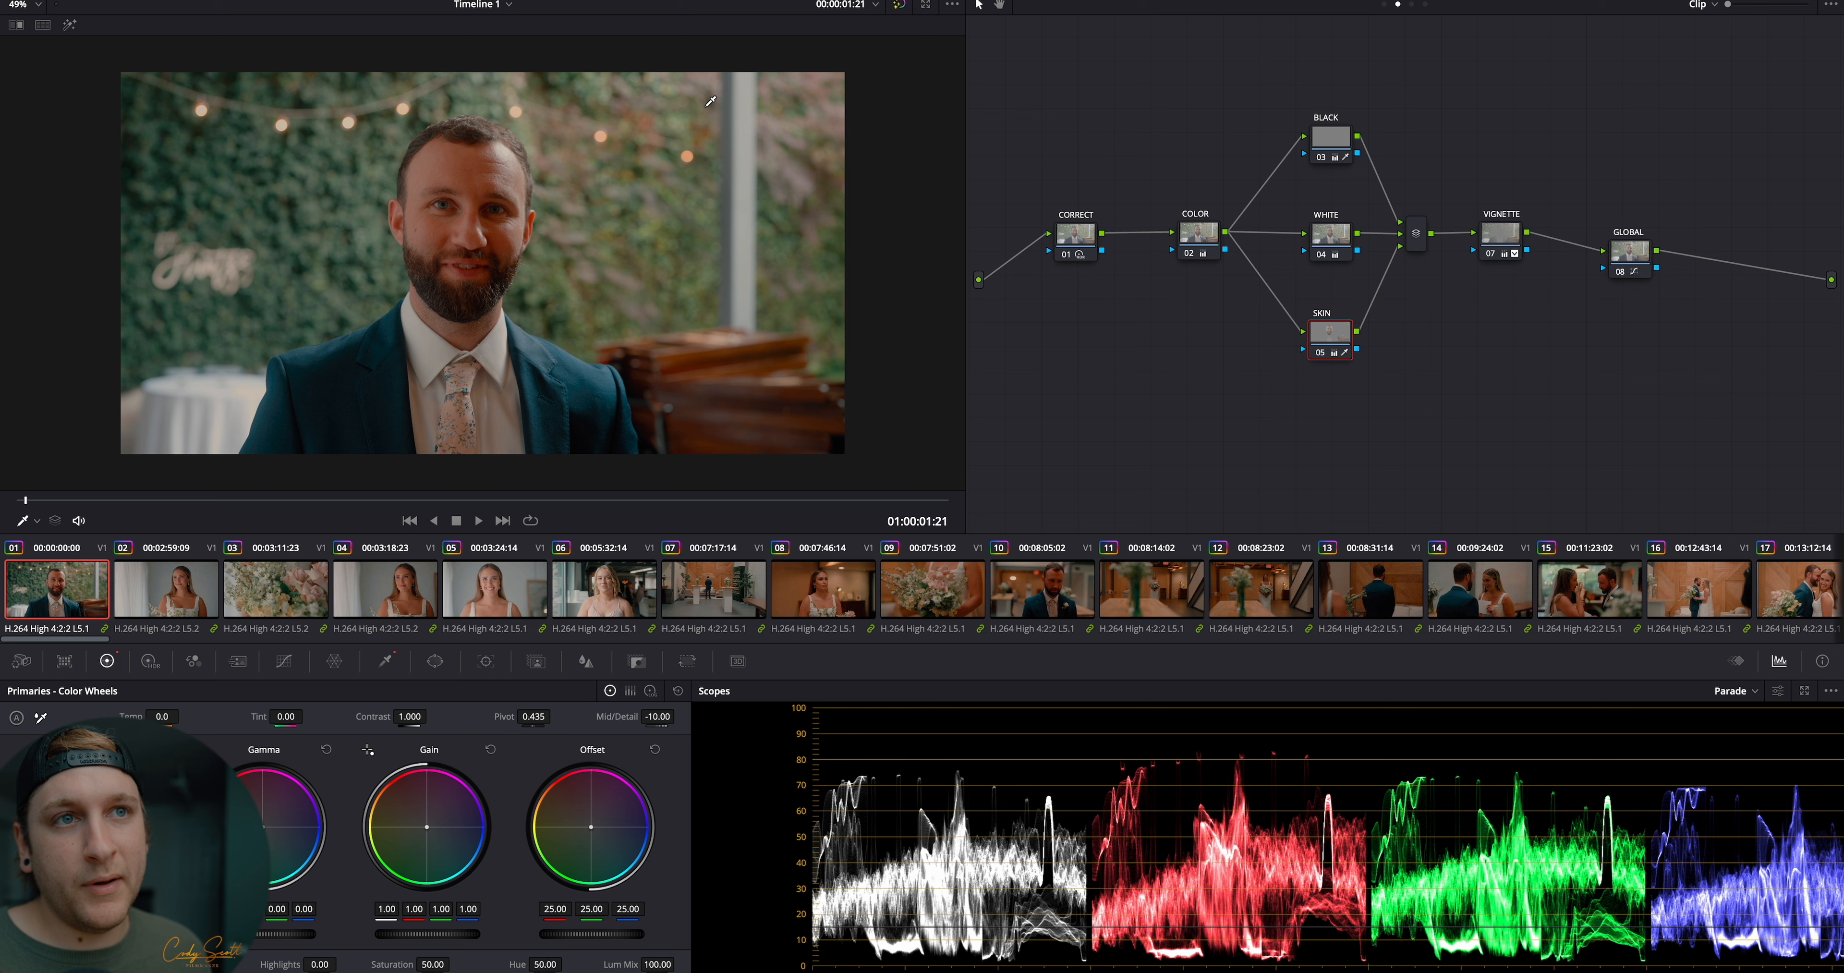
{"action": "left_click", "coordinate": [70, 25]}
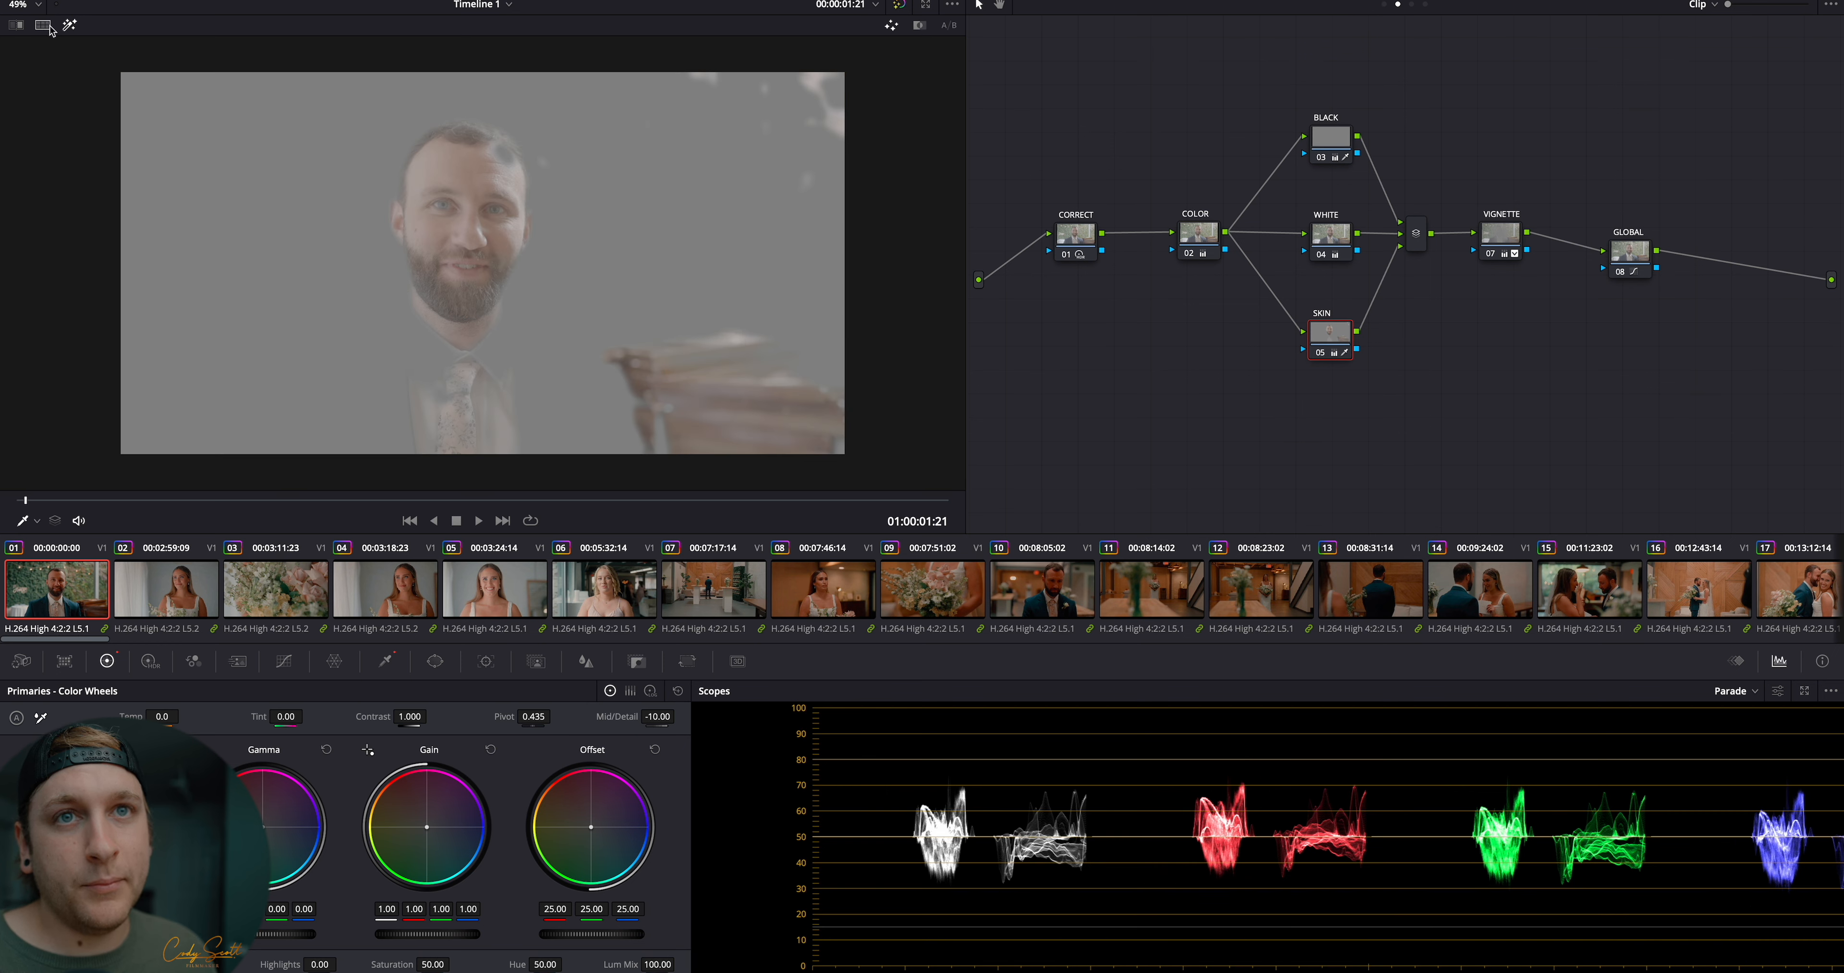
{"action": "left_click", "coordinate": [69, 25]}
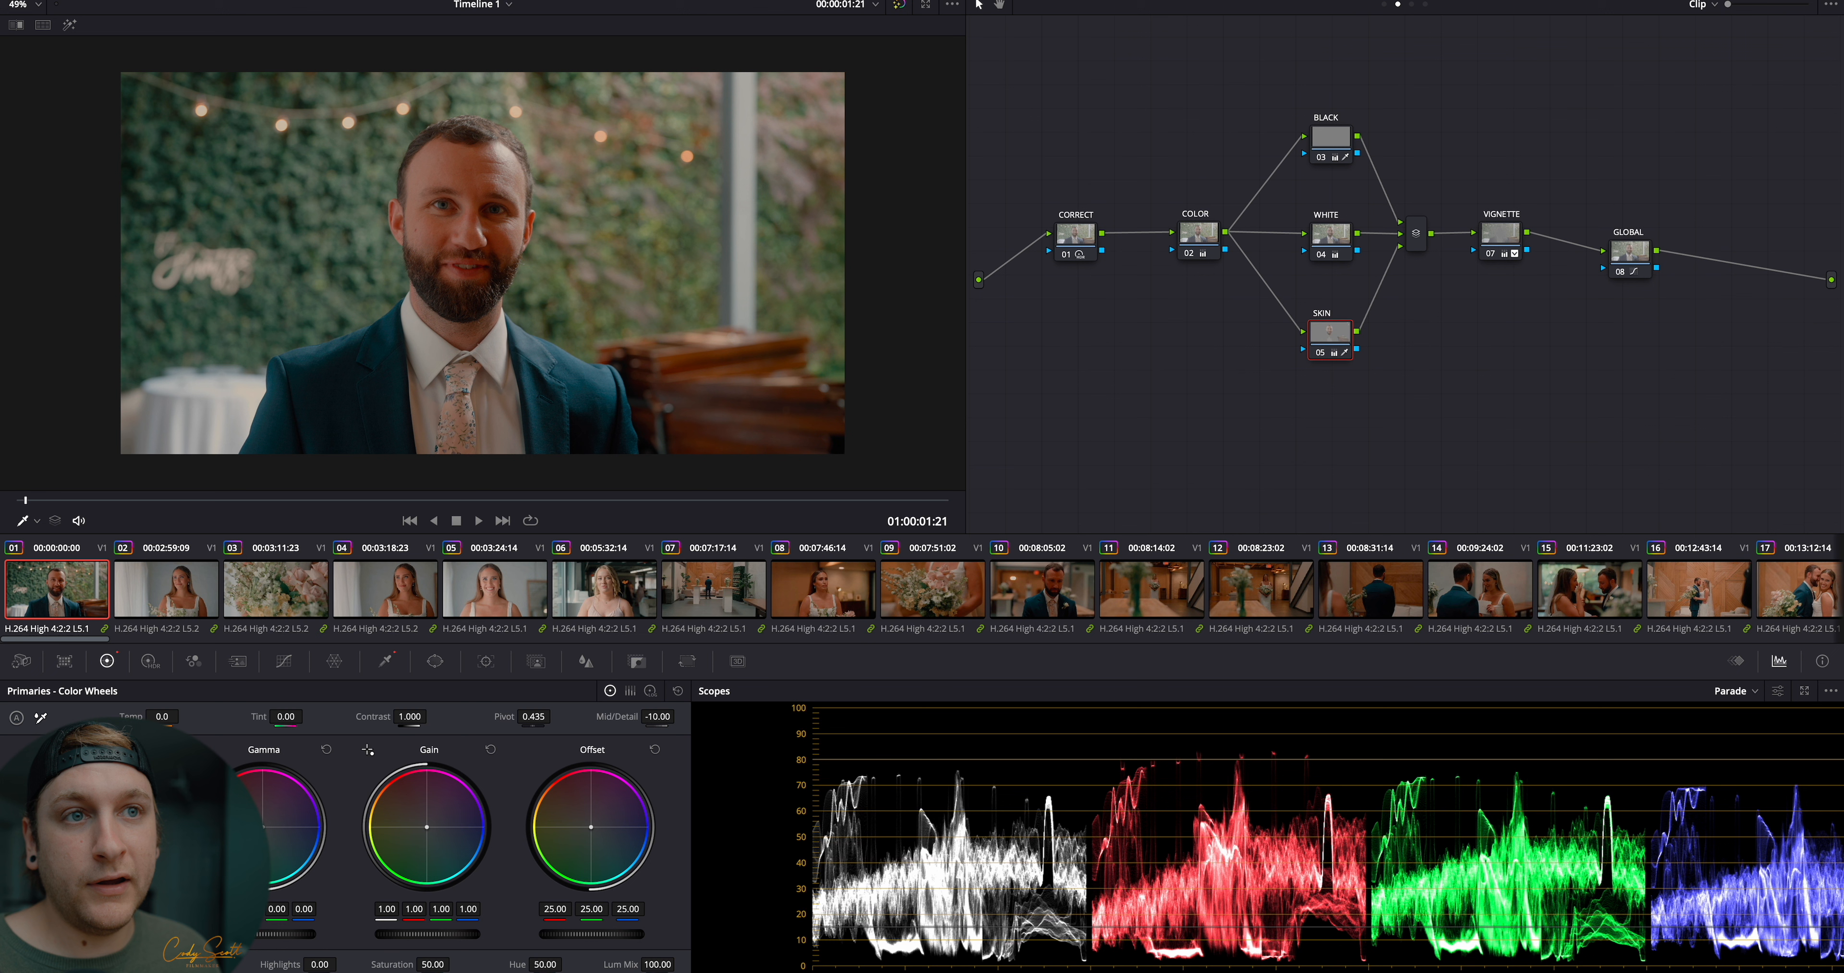
{"action": "left_click_drag", "start_coordinate": [432, 938], "coordinate": [401, 937]}
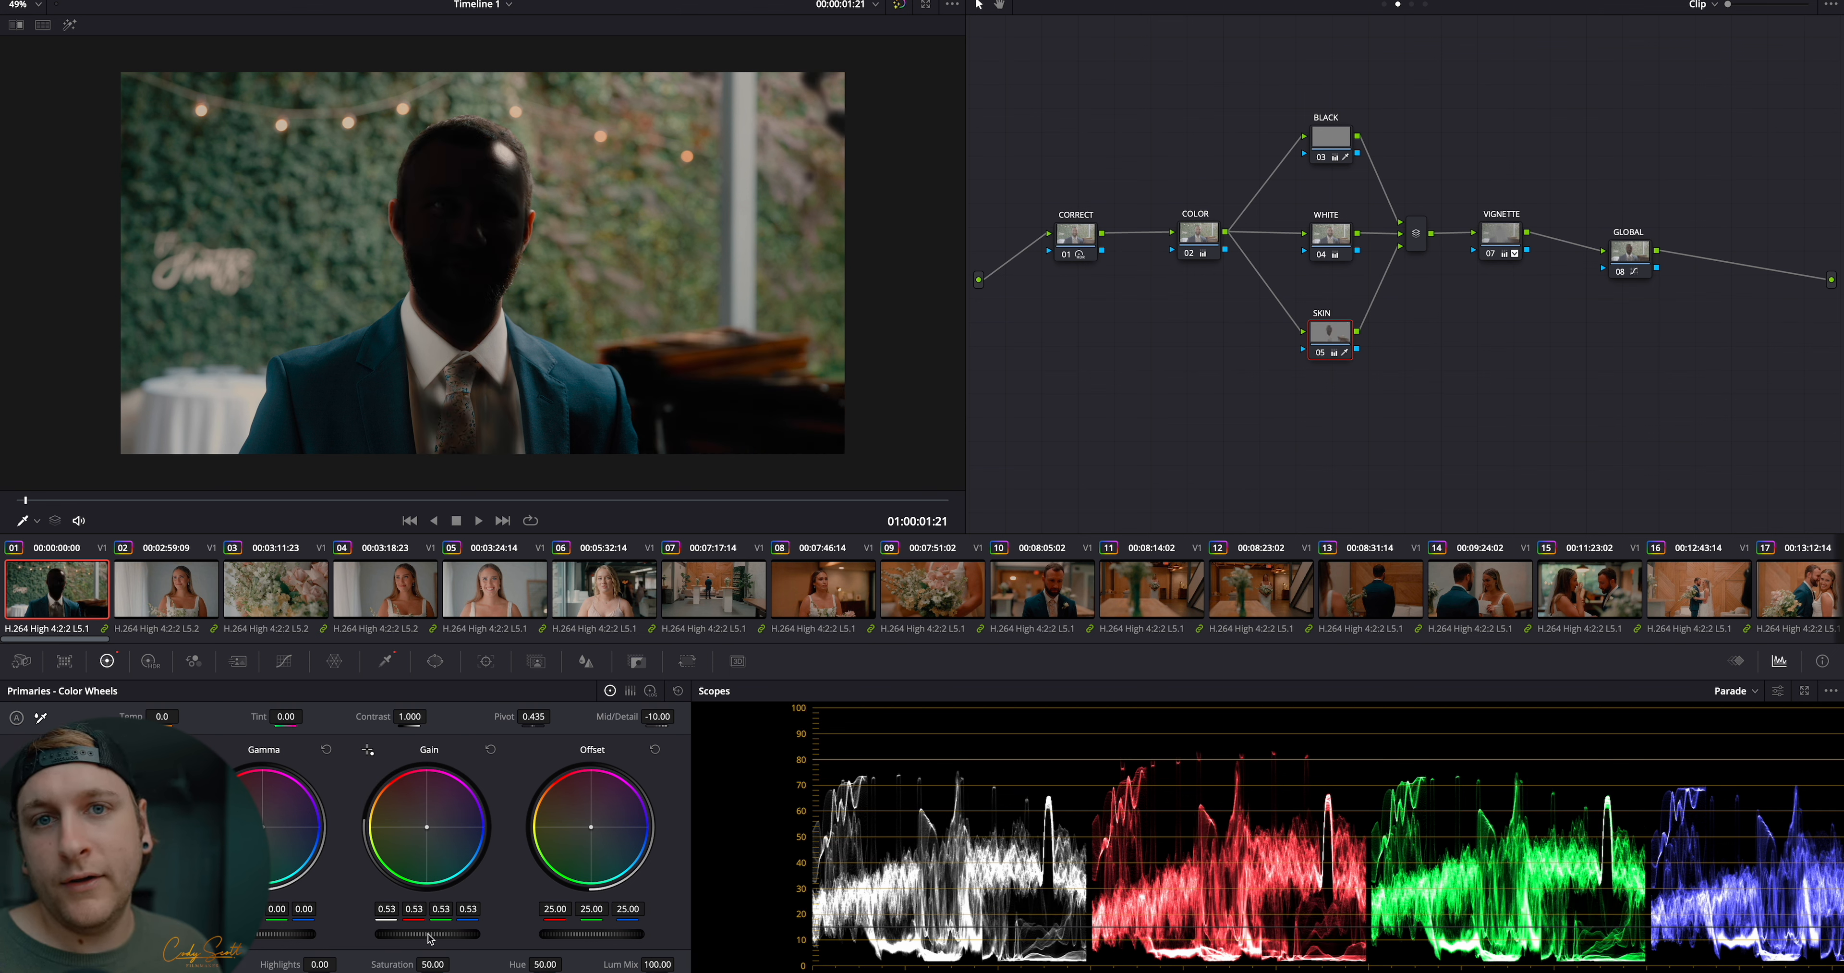
{"action": "key", "text": "super+z"}
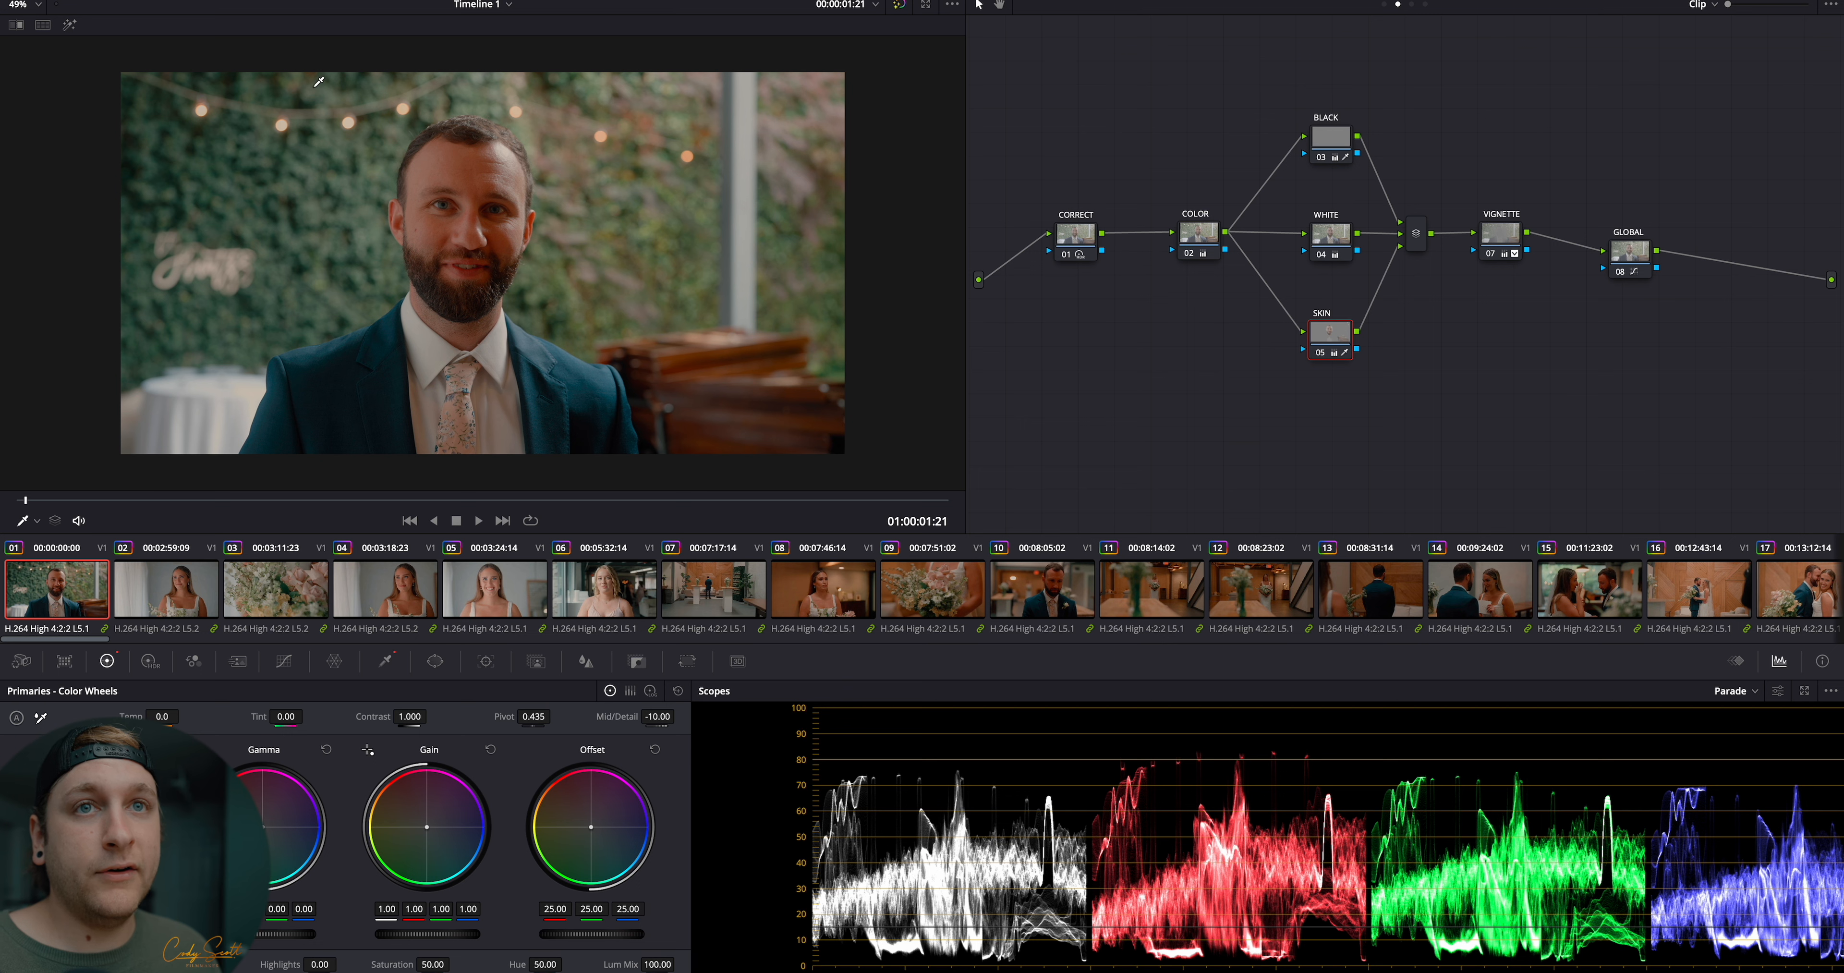
Show the stills gallery and grab a still of the man's finished grade into the Start Here album
{"action": "left_click", "coordinate": [64, 3]}
{"action": "right_click", "coordinate": [669, 202]}
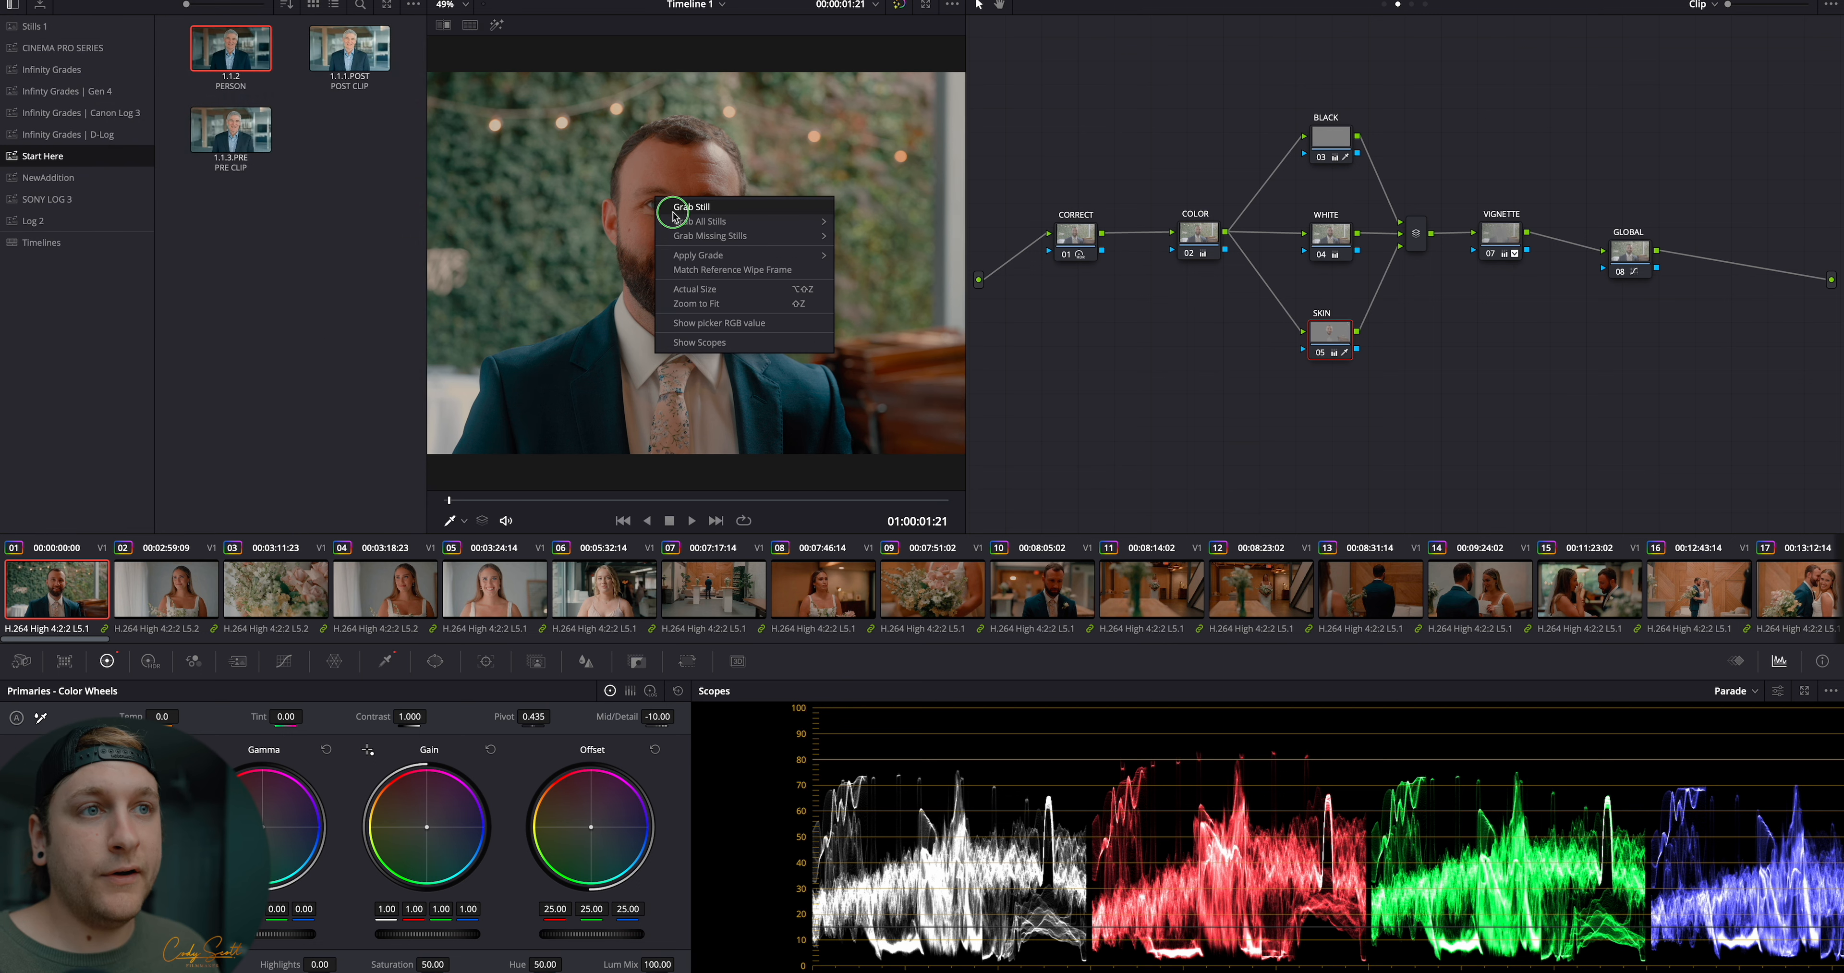
{"action": "left_click", "coordinate": [724, 207]}
Apply the newly grabbed still's grade to clips 05 and 06 together
{"action": "left_click", "coordinate": [534, 611]}
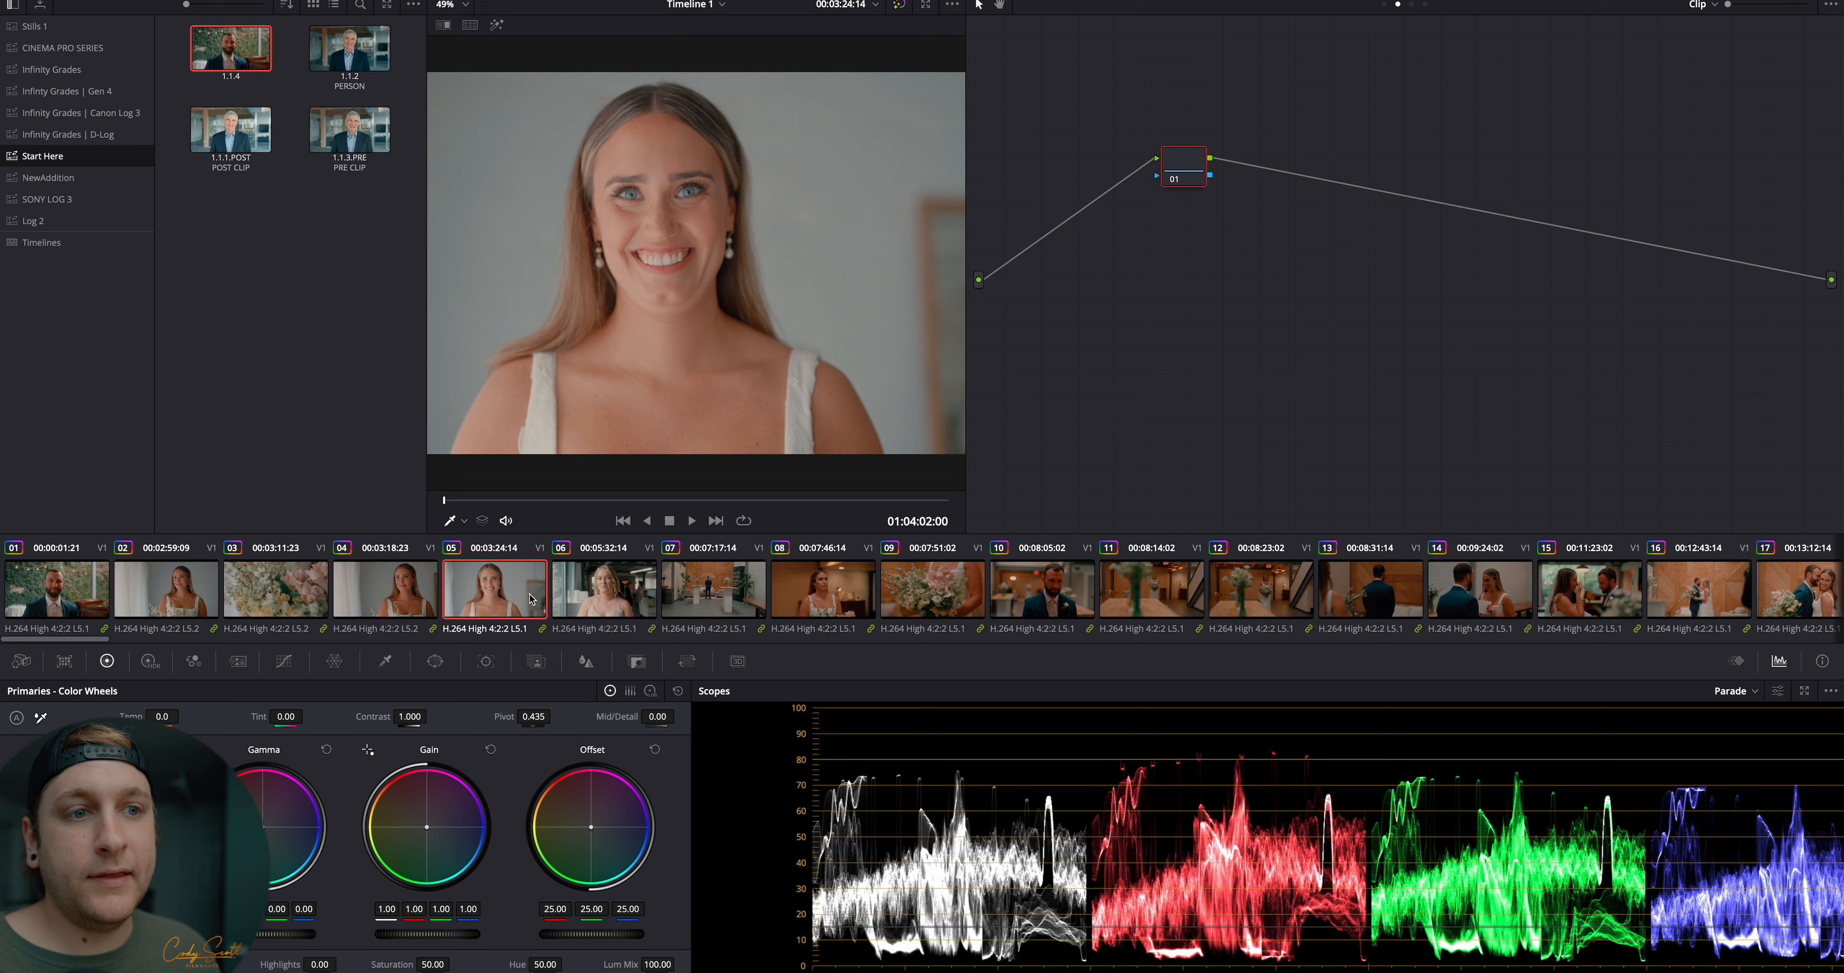
{"action": "left_click", "coordinate": [628, 595], "text": "super"}
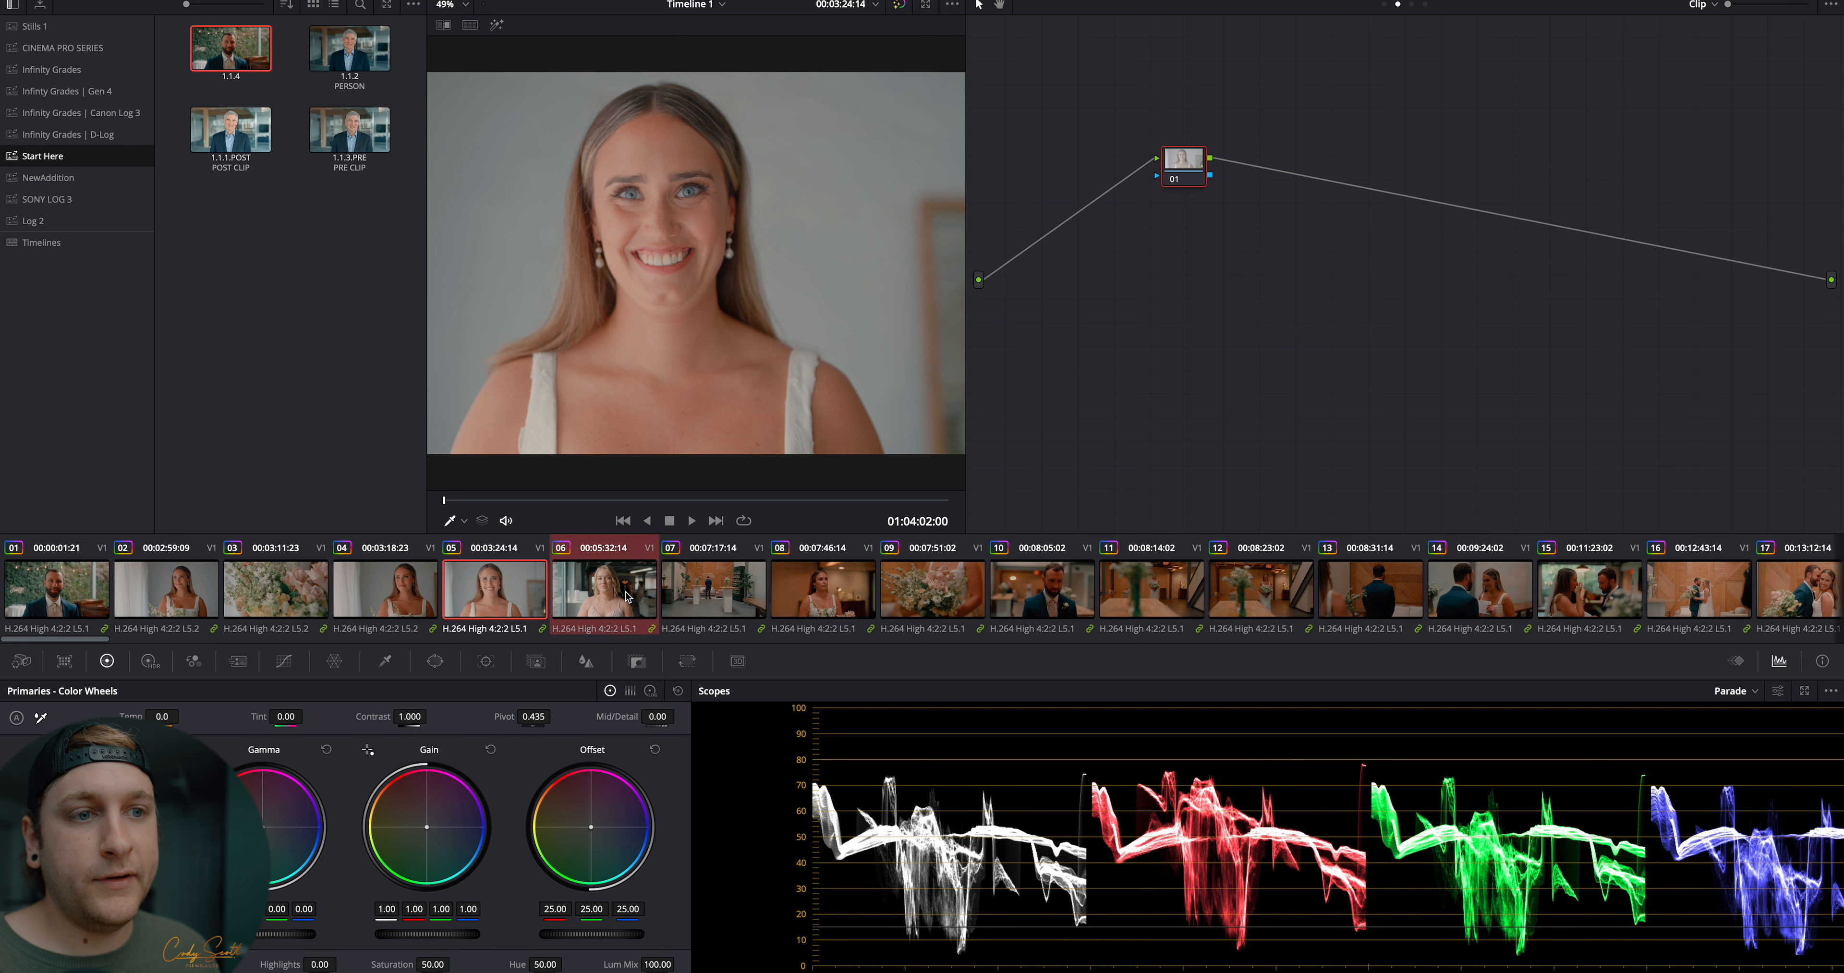
{"action": "right_click", "coordinate": [221, 54]}
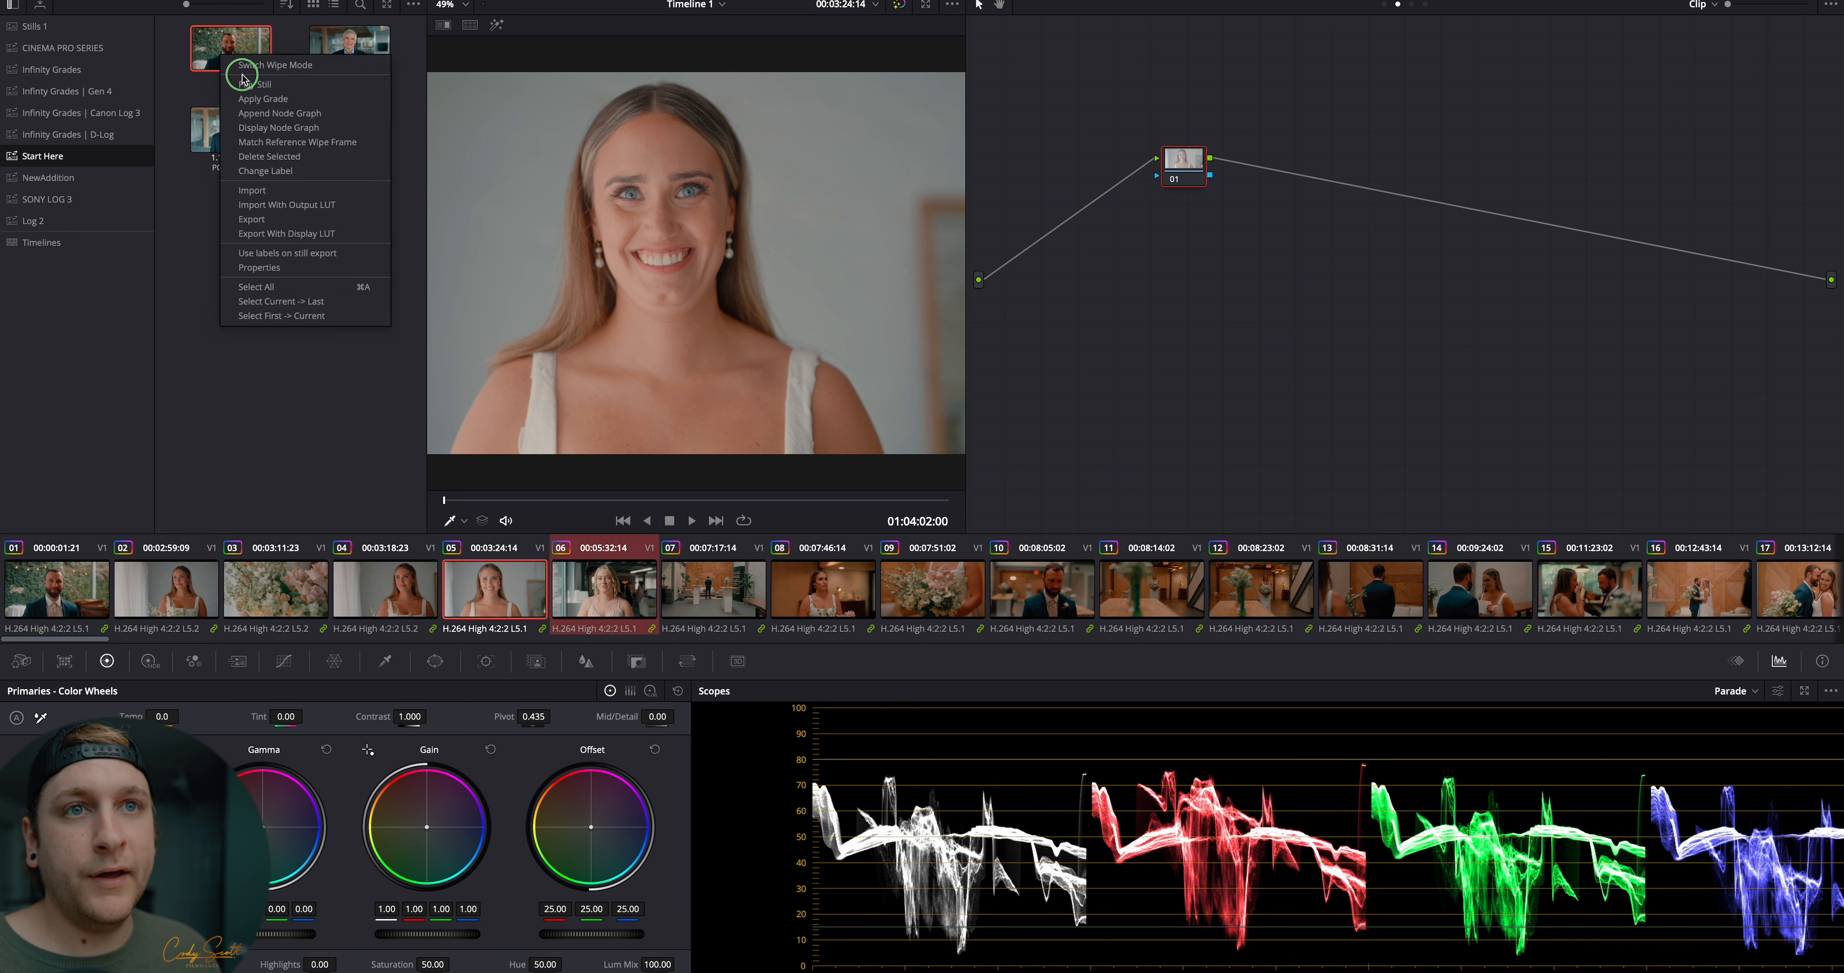
{"action": "left_click", "coordinate": [258, 99]}
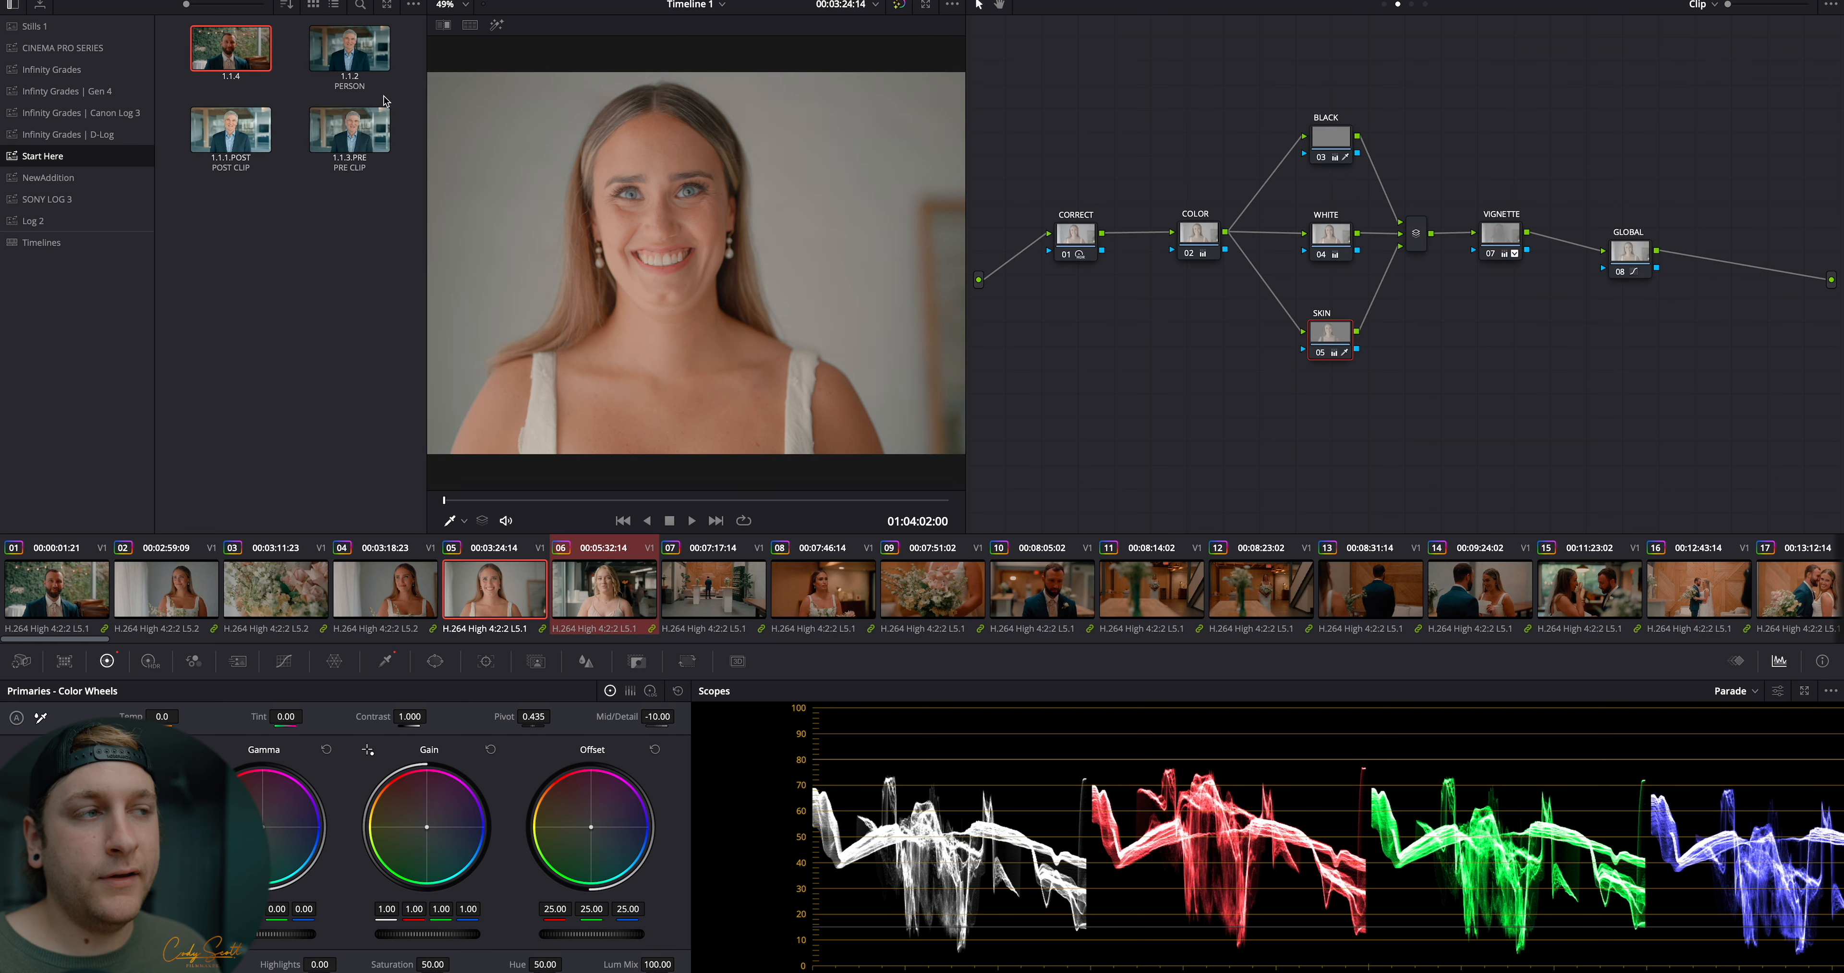
Move the VIGNETTE node's oval window on clip 05 so it is centred on the smiling woman
{"action": "left_click", "coordinate": [1502, 243]}
{"action": "key", "text": "shift+z"}
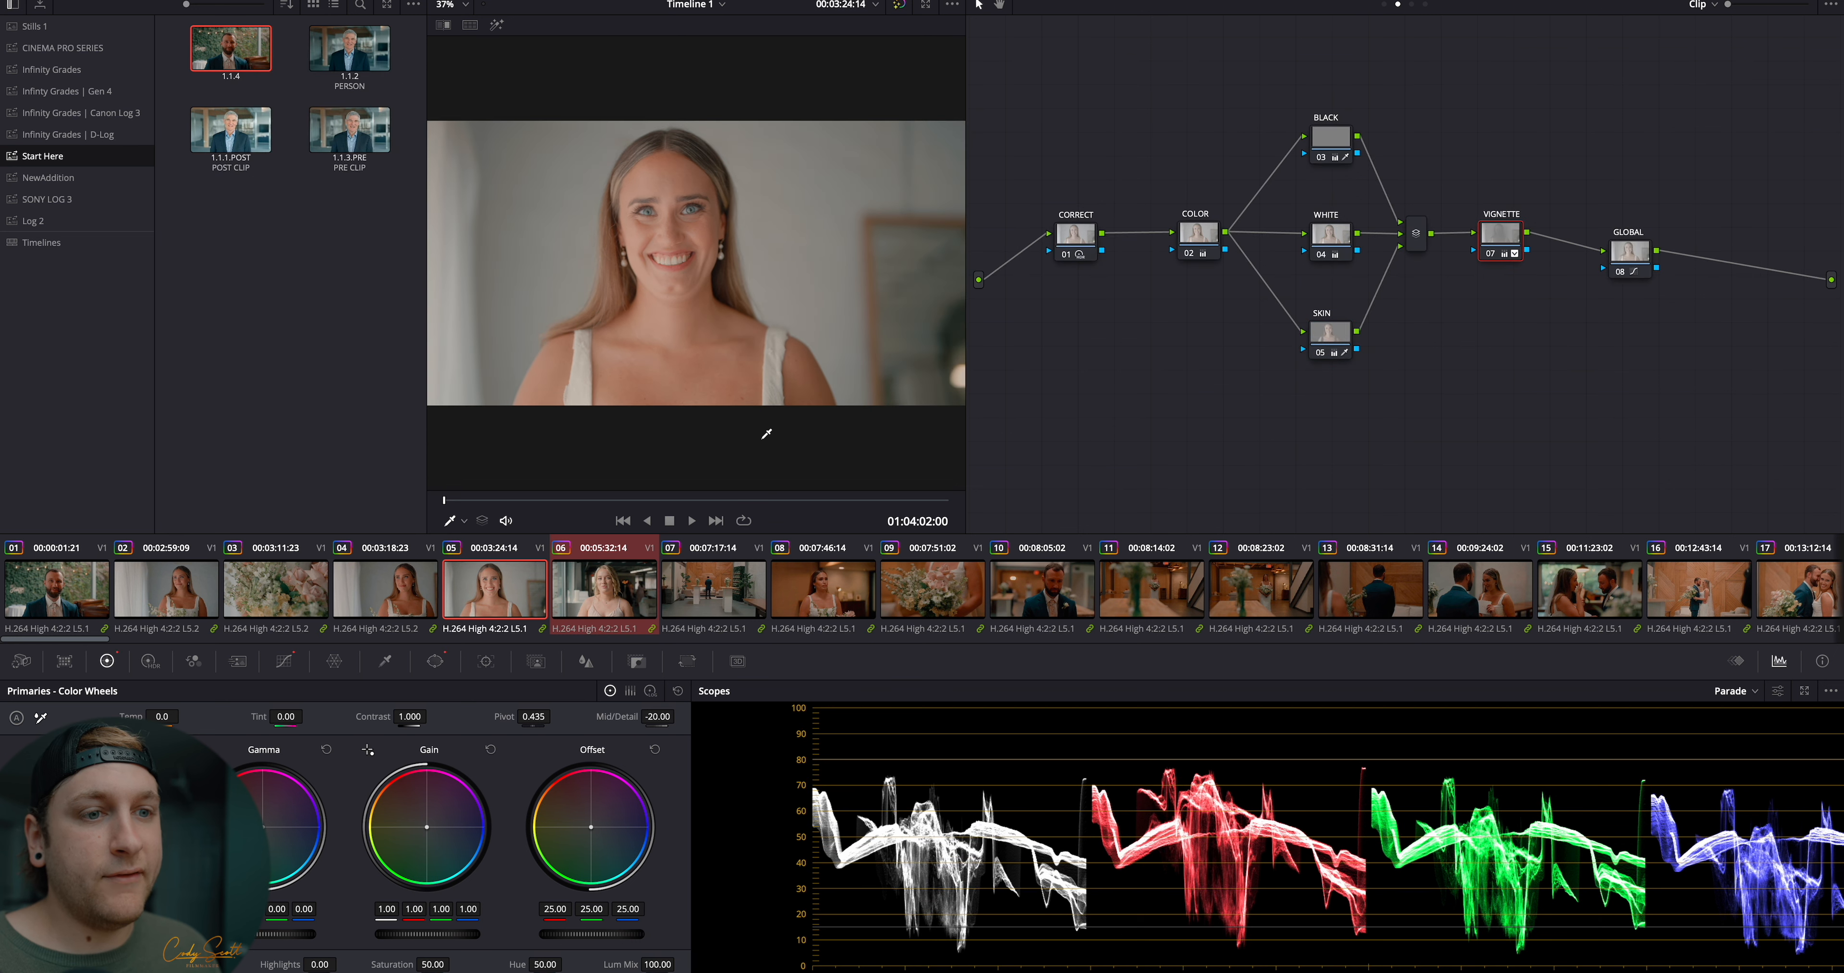
{"action": "left_click", "coordinate": [434, 661]}
{"action": "left_click_drag", "start_coordinate": [681, 418], "coordinate": [662, 422]}
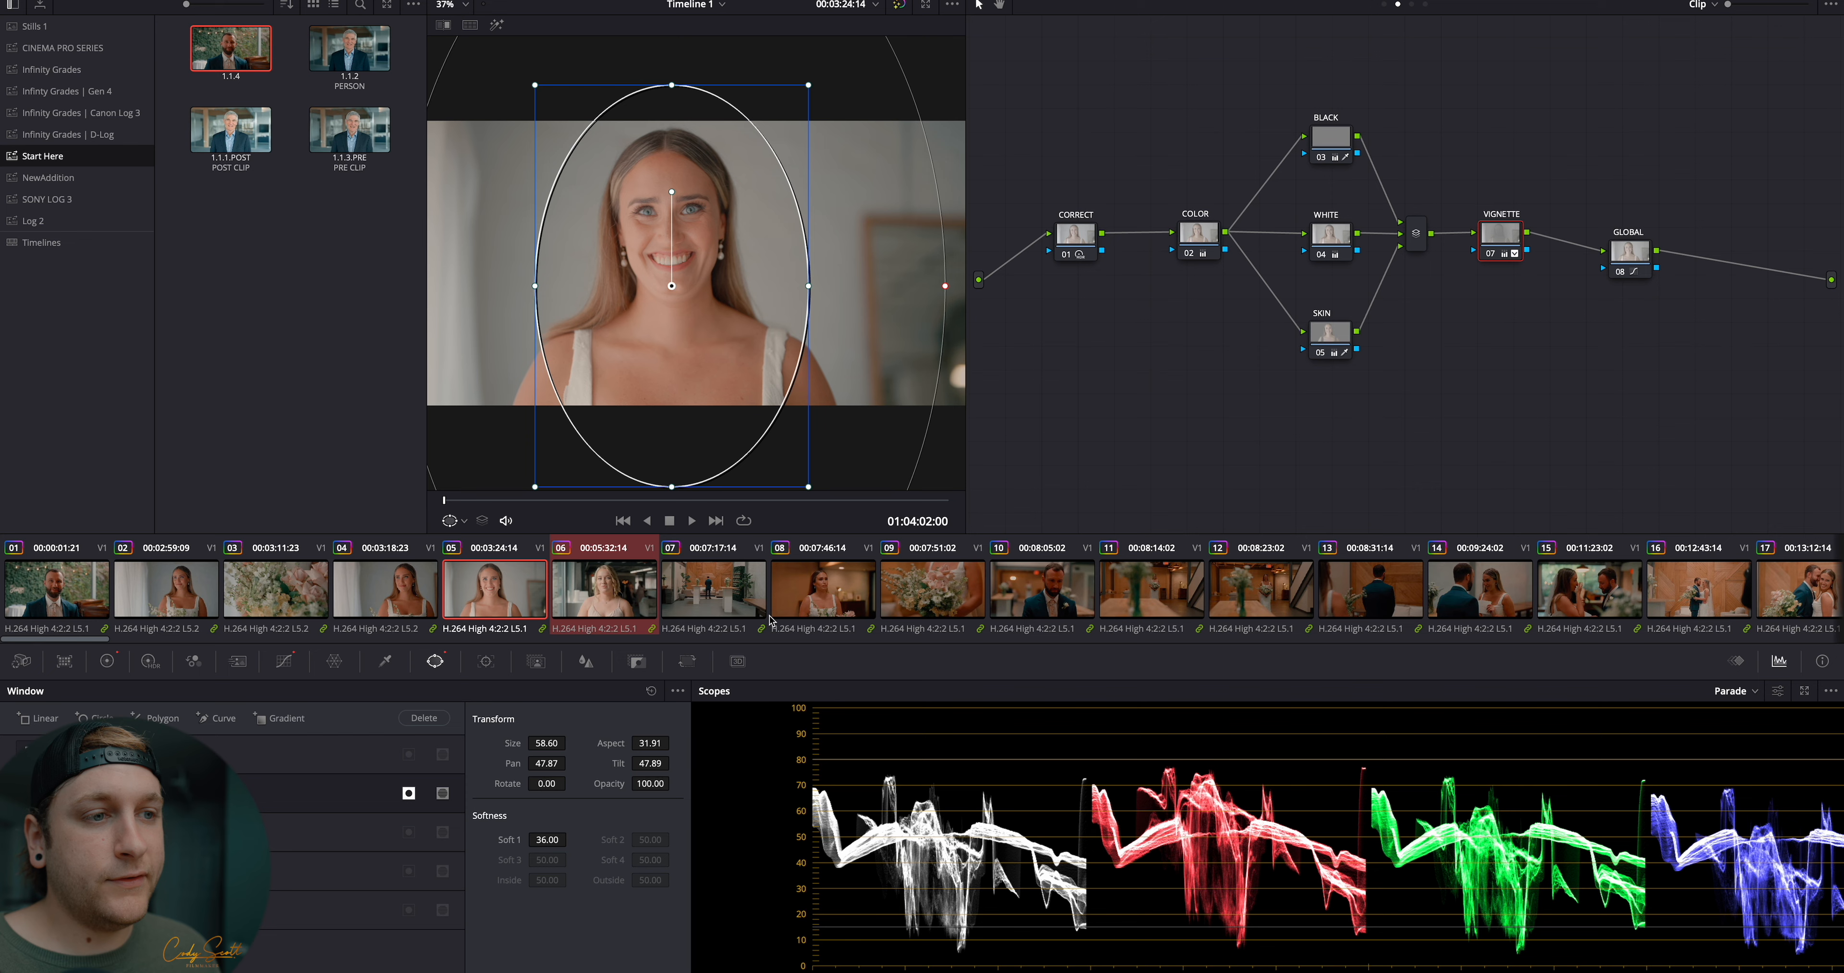
Apply the grade of still 1.1.4 to clips 35 and 36 together
{"action": "scroll", "coordinate": [879, 603], "scroll_direction": "down", "scroll_amount": 5}
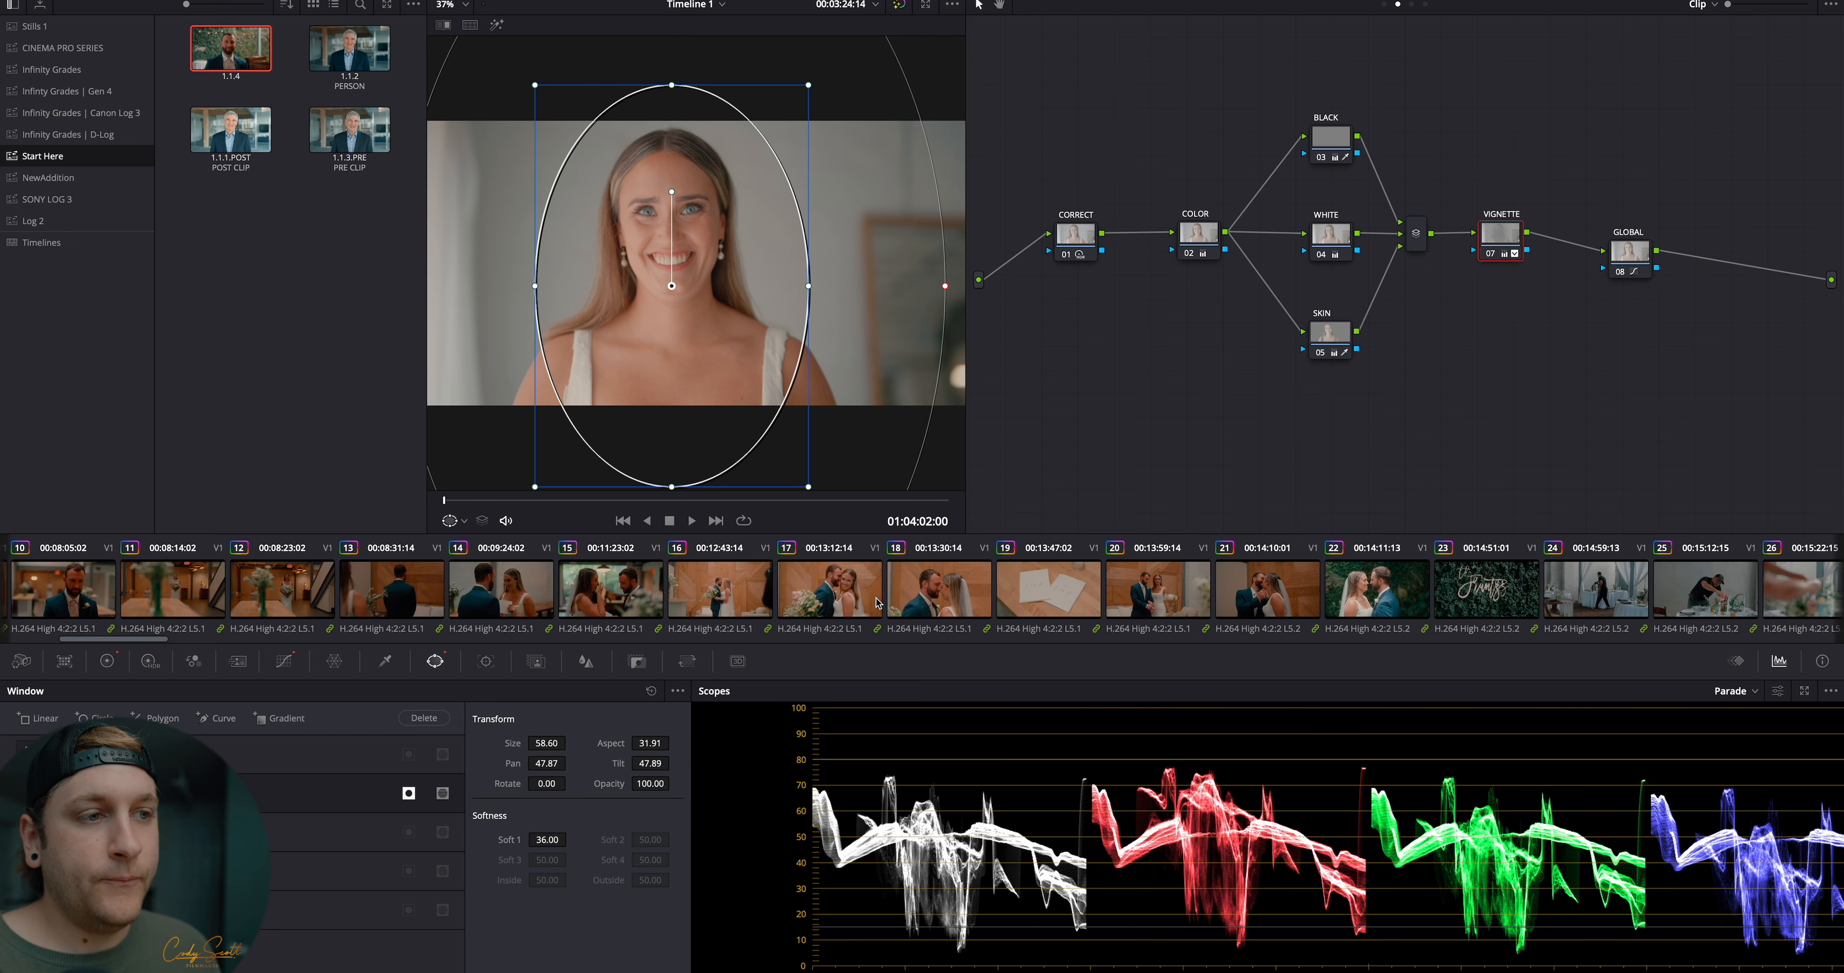
{"action": "scroll", "coordinate": [722, 599], "scroll_direction": "down", "scroll_amount": 5}
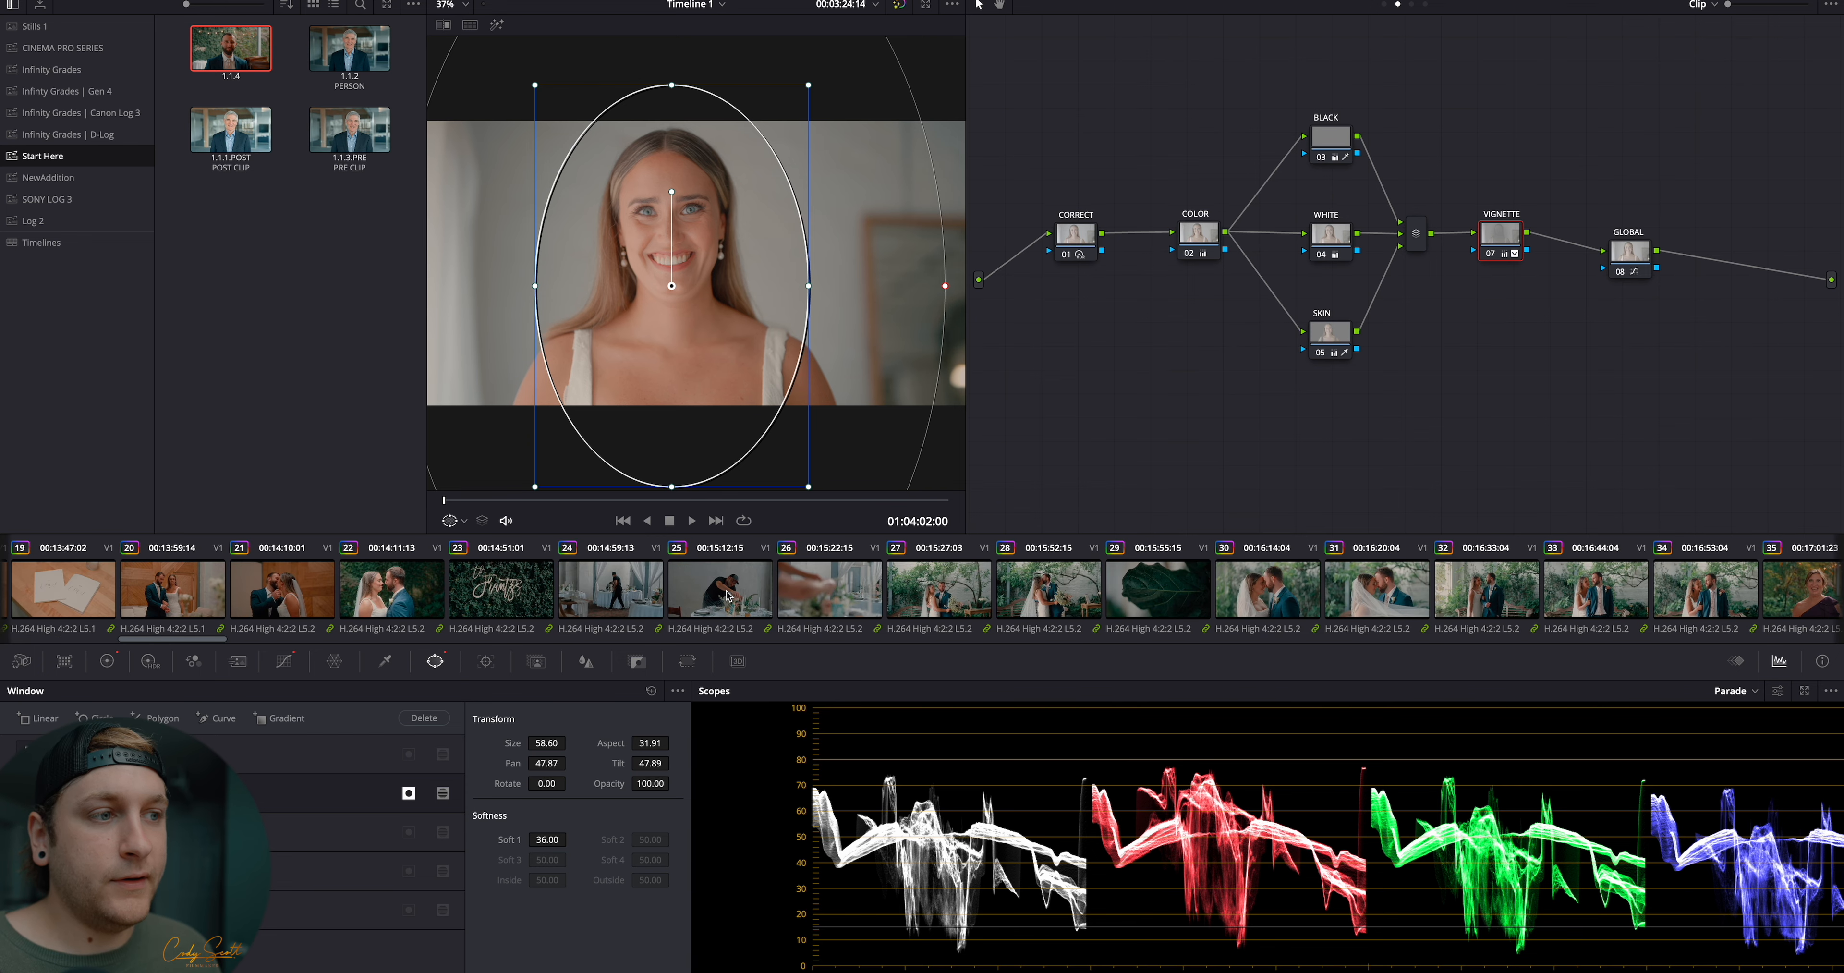
{"action": "scroll", "coordinate": [721, 600], "scroll_direction": "down", "scroll_amount": 5}
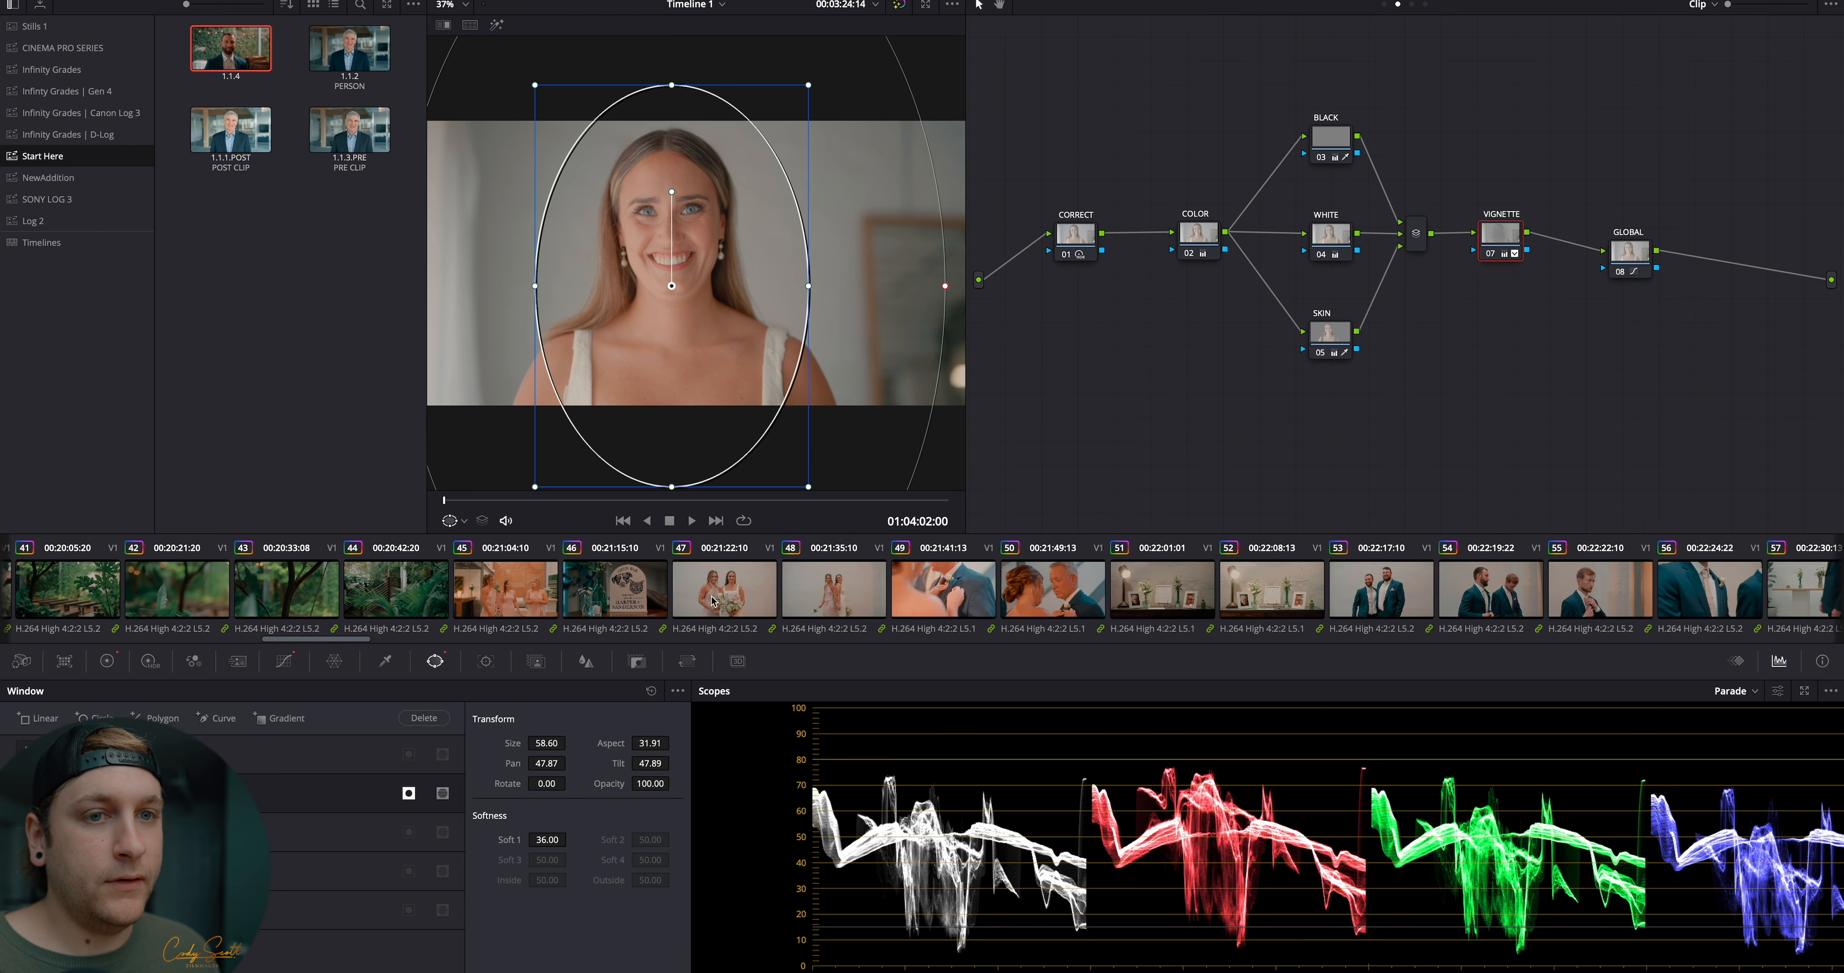
{"action": "left_click", "coordinate": [927, 588]}
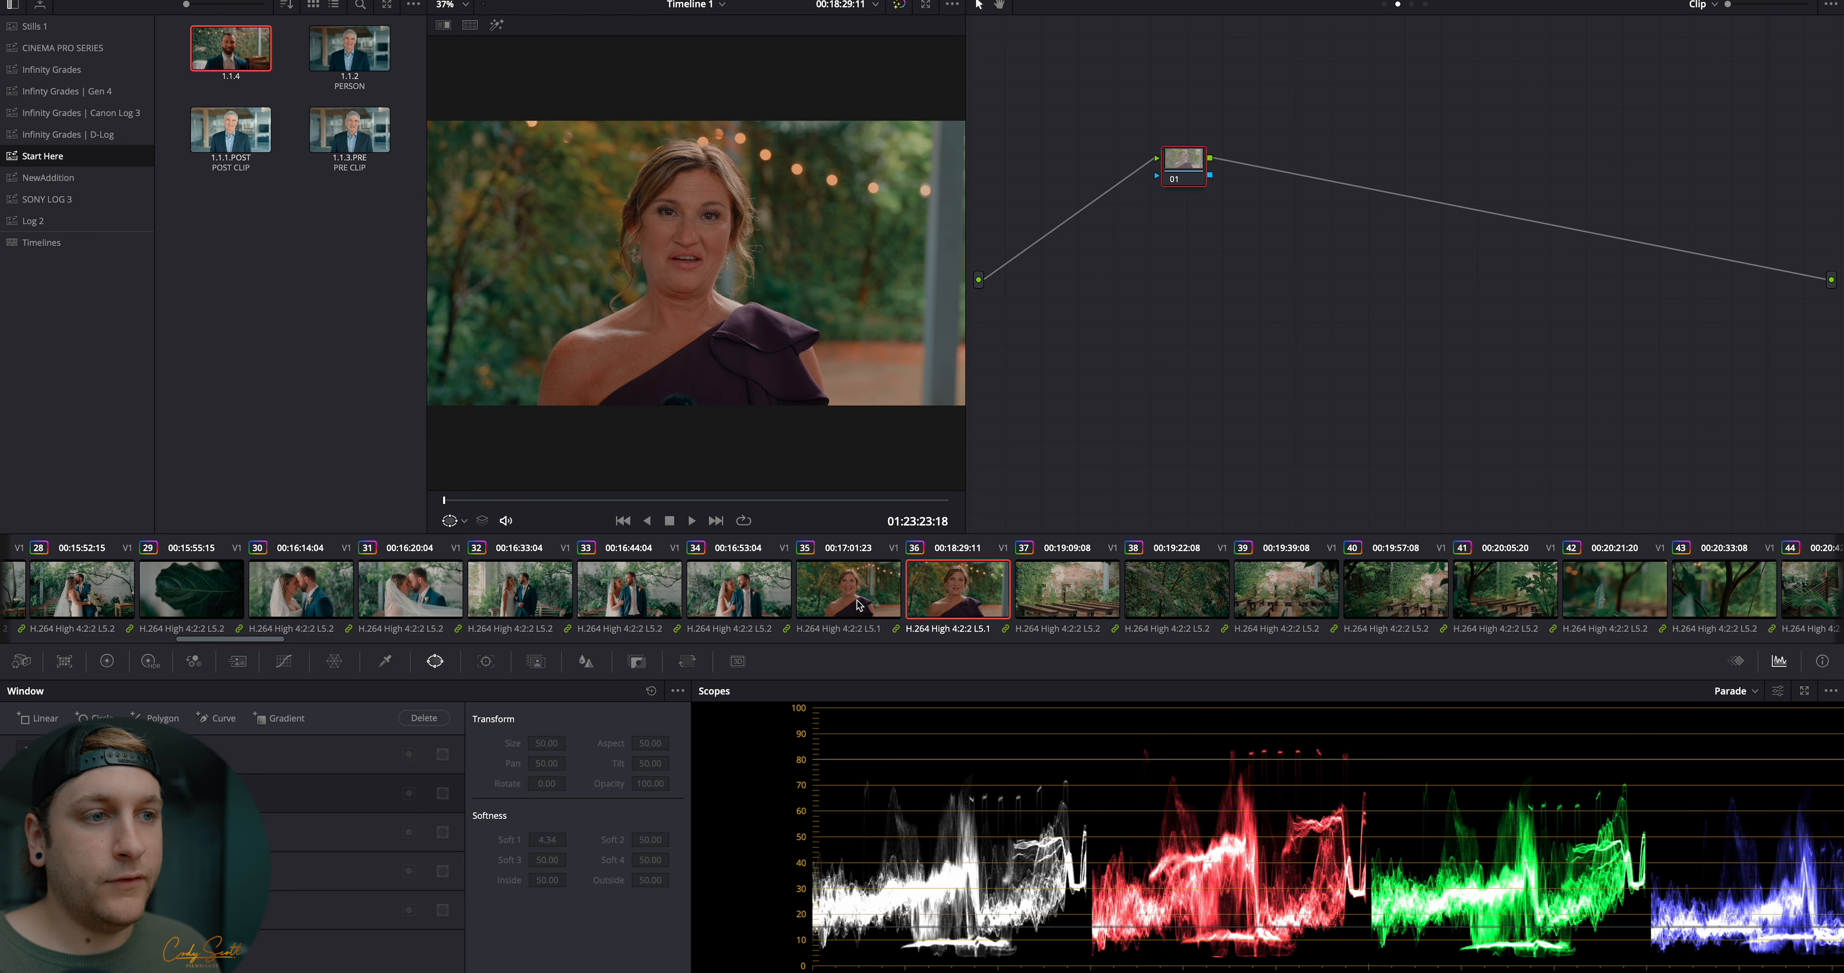
{"action": "right_click", "coordinate": [269, 72]}
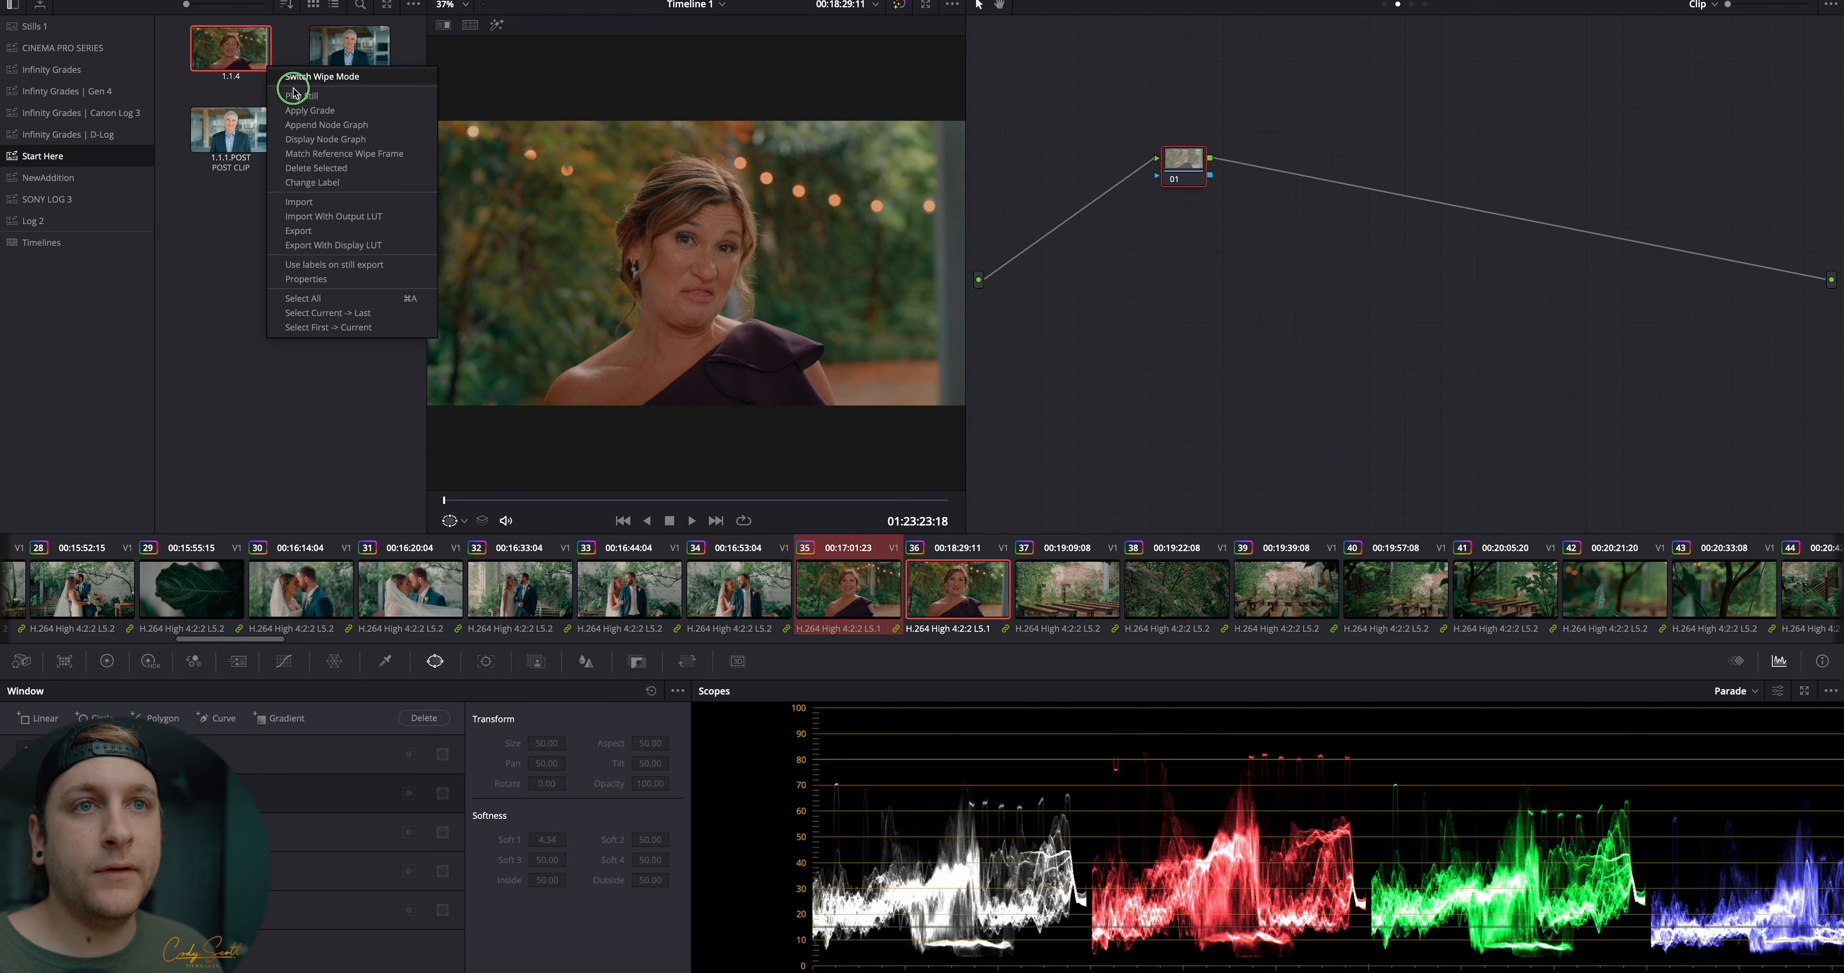
{"action": "left_click", "coordinate": [313, 113]}
Apply the grade of still 1.1.4 to clip 69 and centre its vignette oval on the man
{"action": "scroll", "coordinate": [1098, 596], "scroll_direction": "down", "scroll_amount": 10}
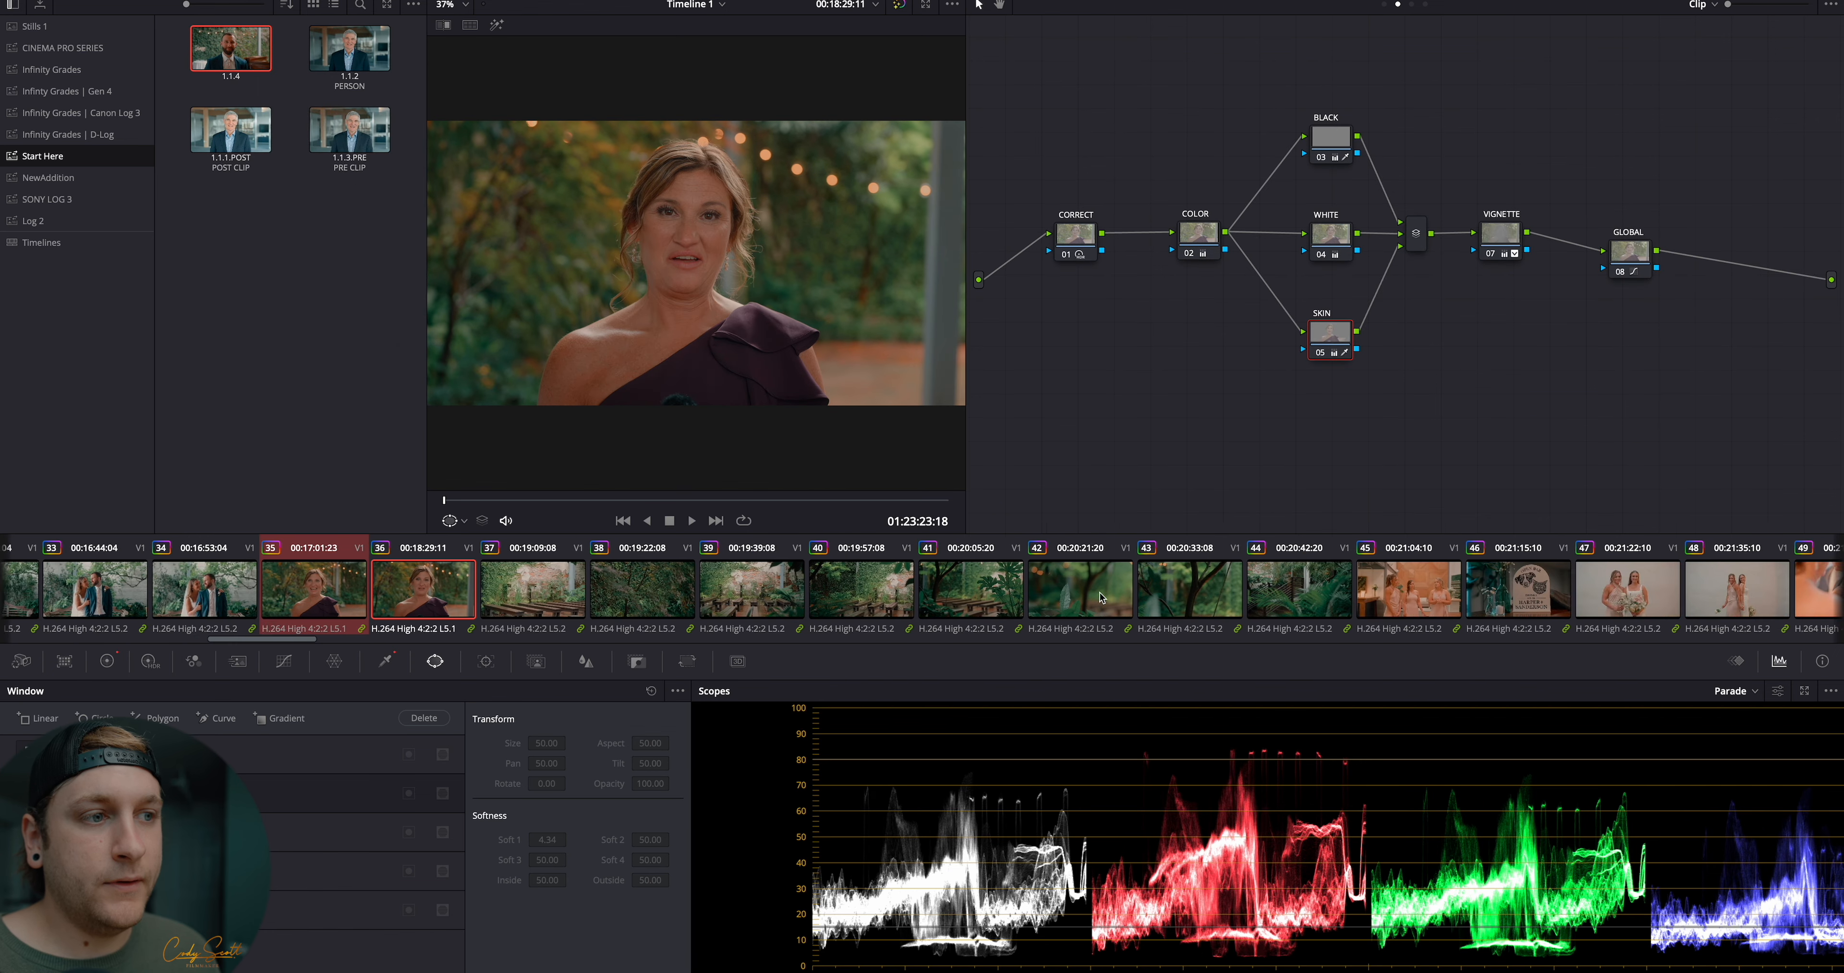
{"action": "scroll", "coordinate": [1098, 596], "scroll_direction": "down", "scroll_amount": 10}
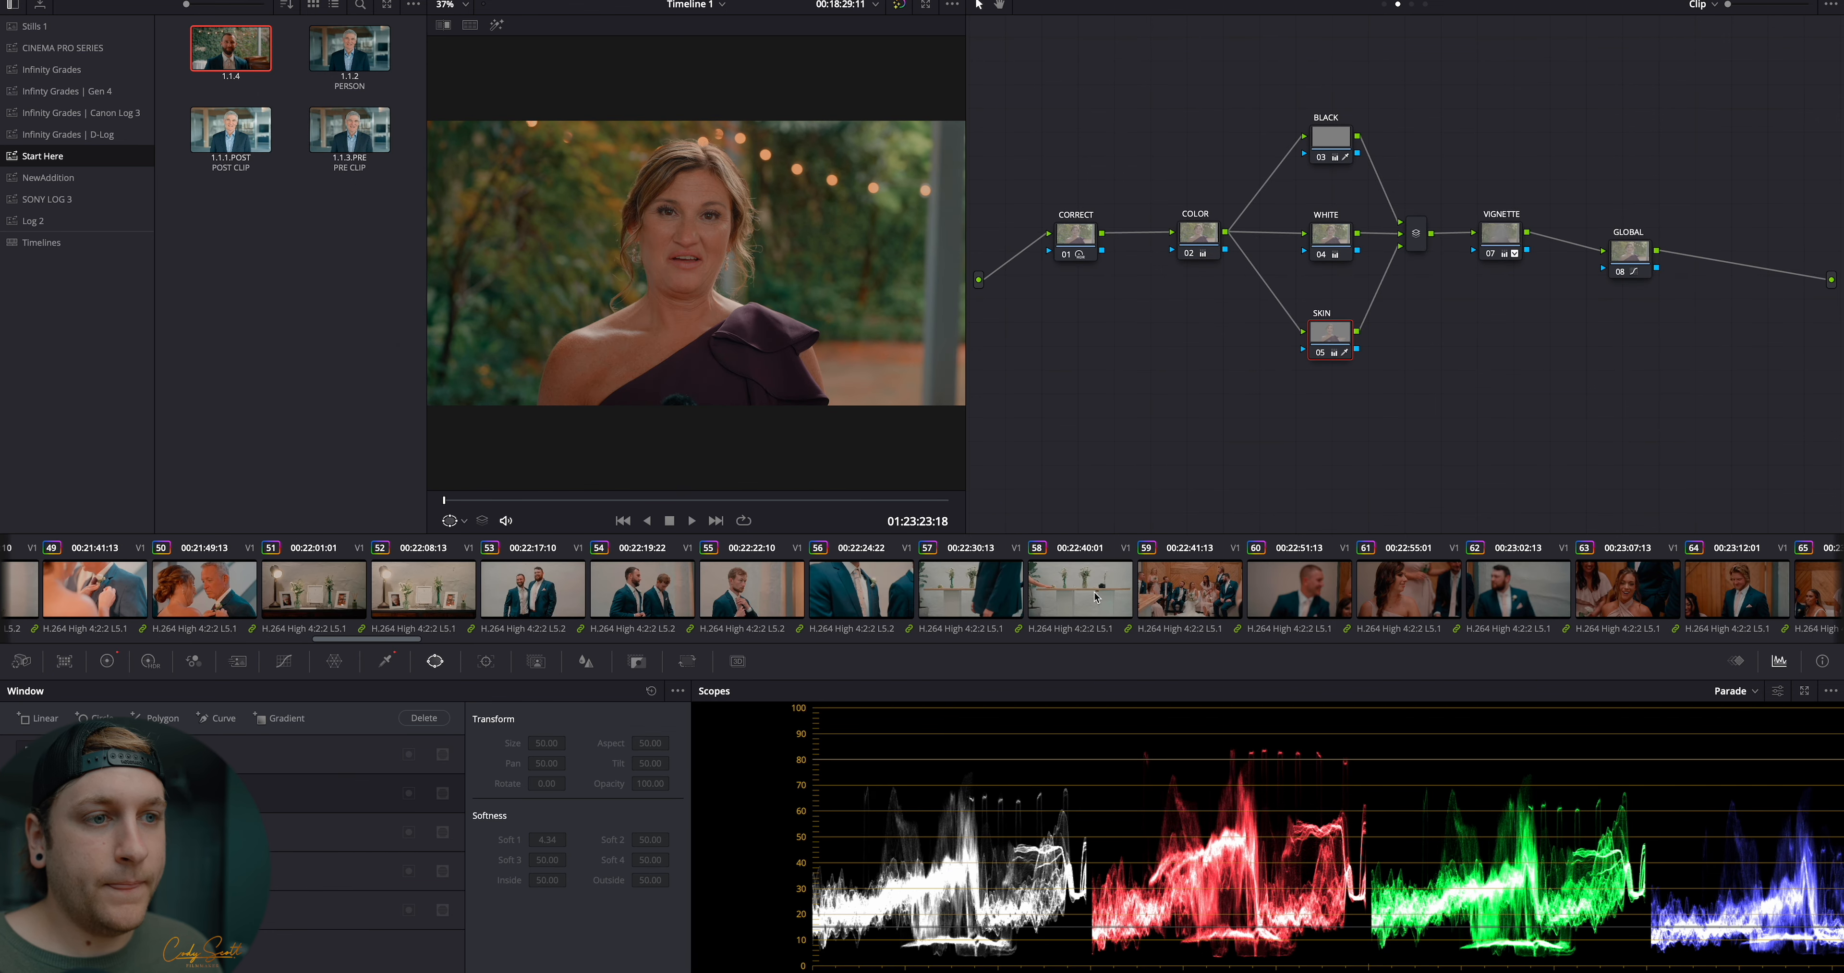
{"action": "scroll", "coordinate": [1097, 596], "scroll_direction": "up", "scroll_amount": 2}
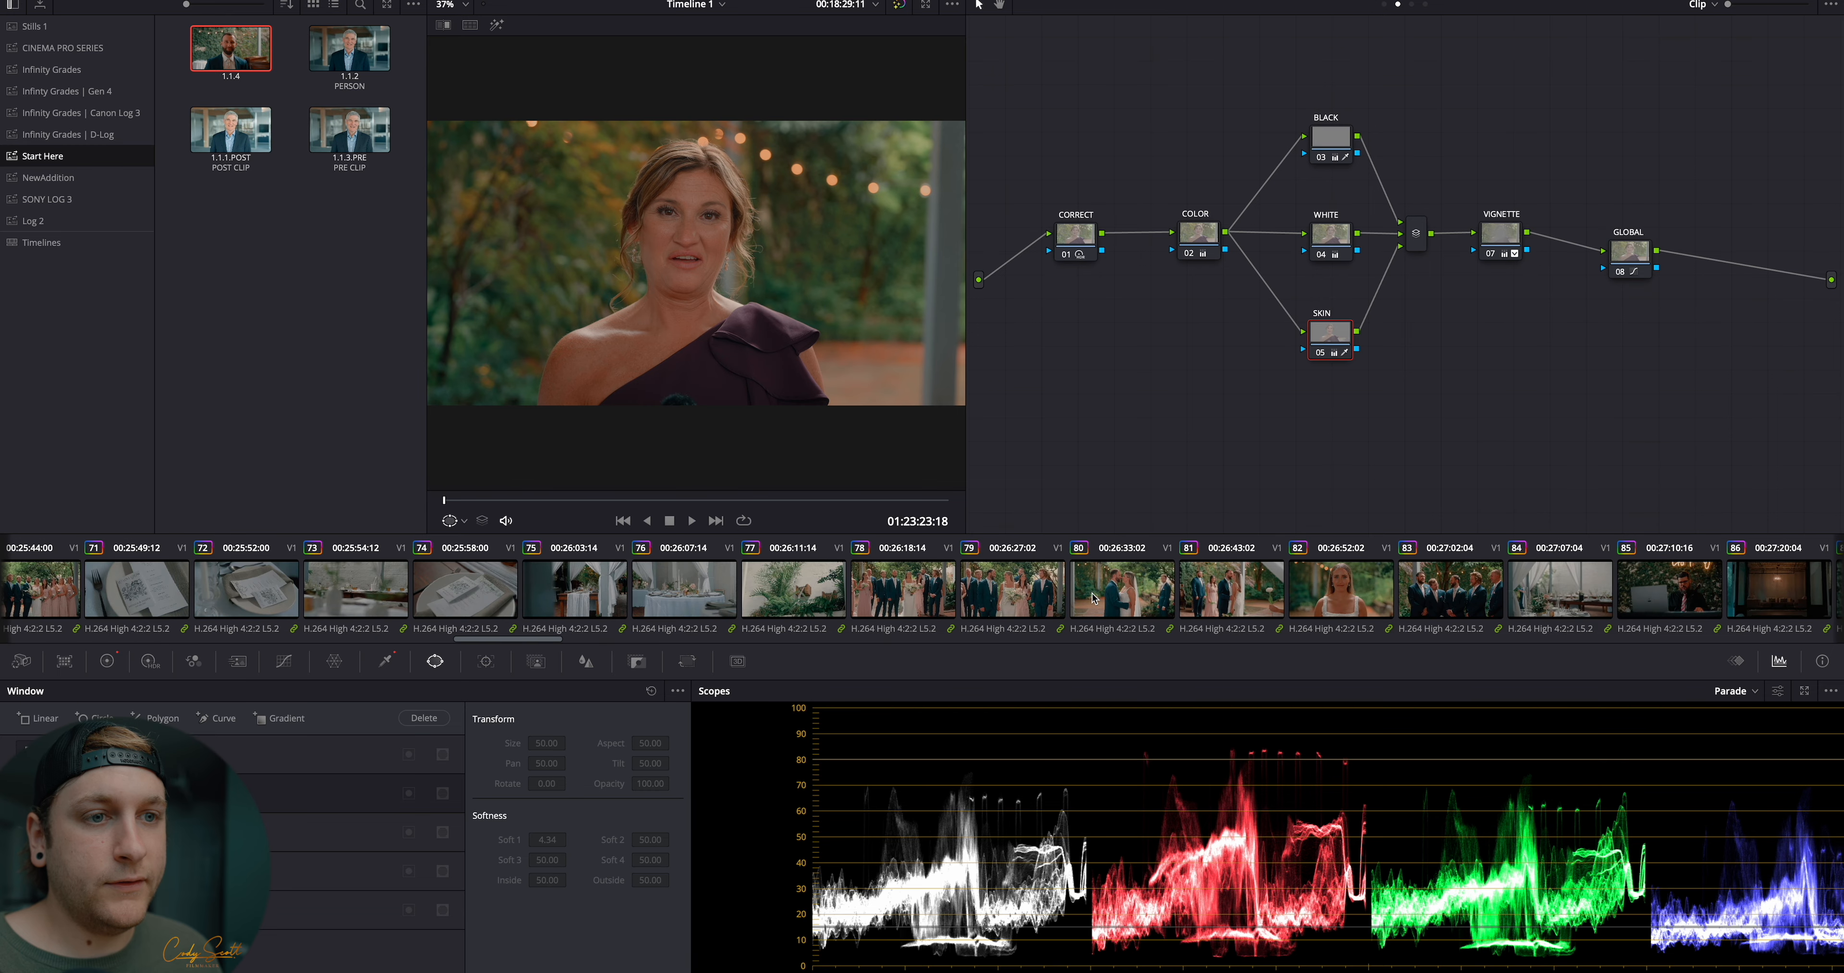
{"action": "left_click", "coordinate": [920, 589]}
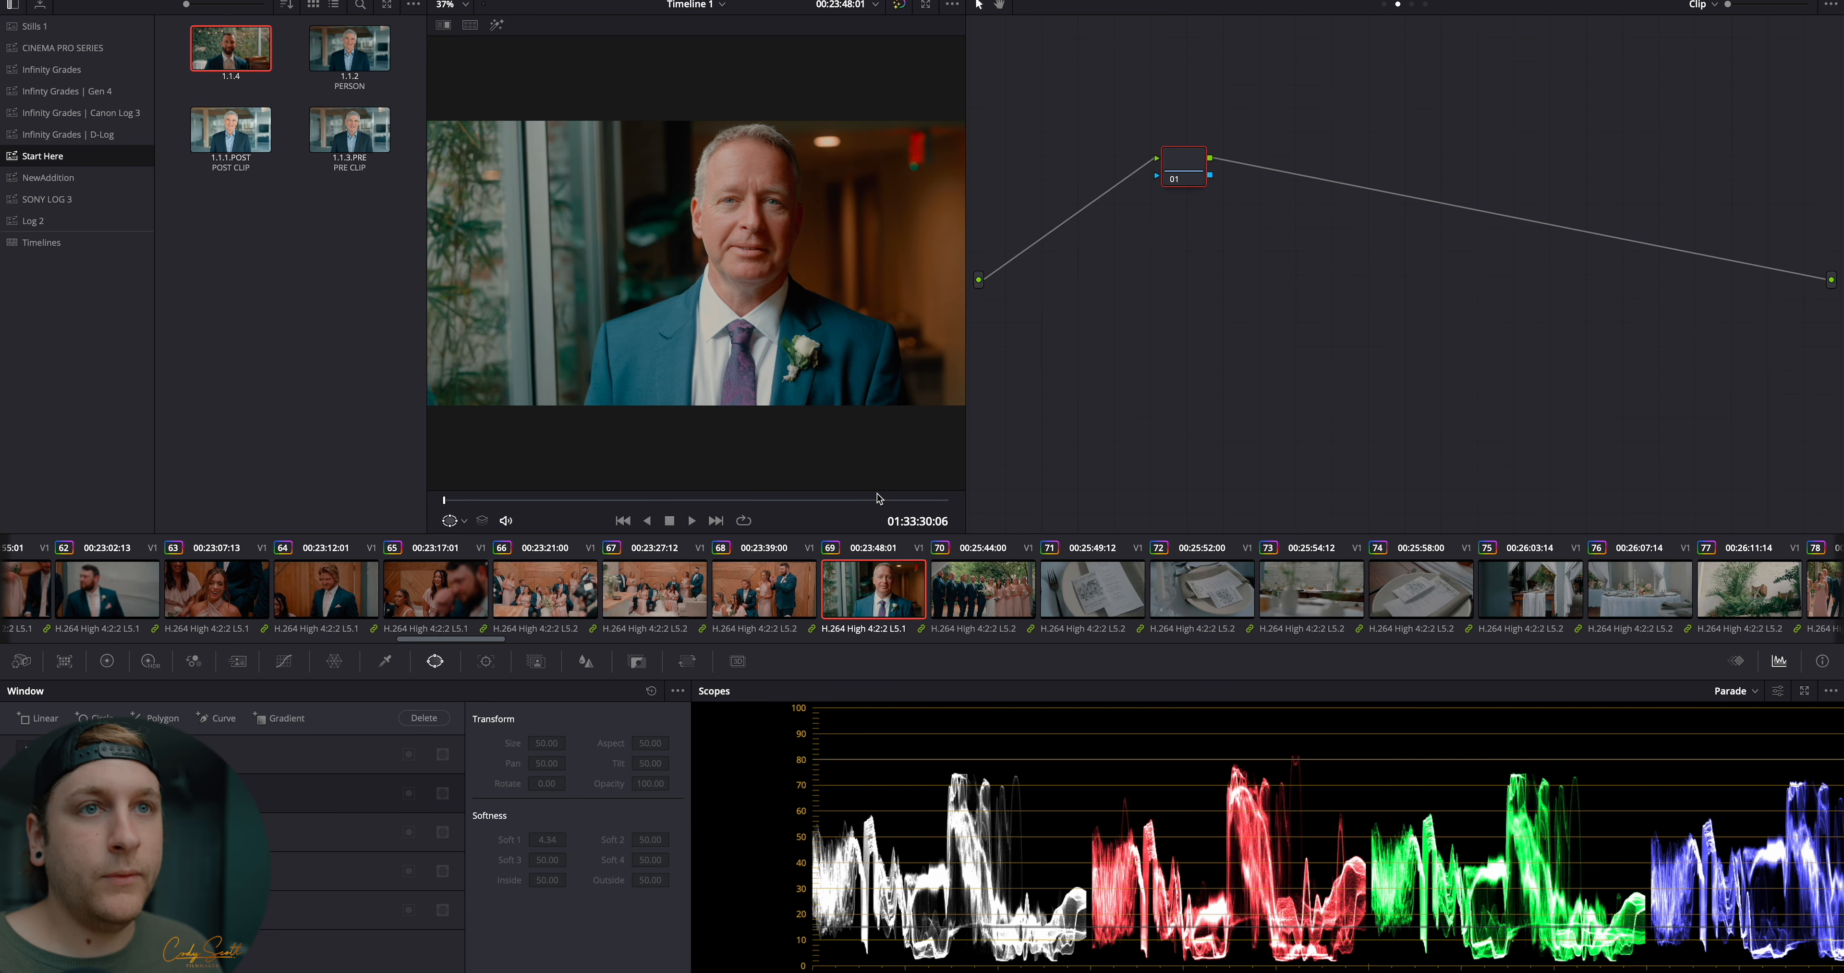
{"action": "right_click", "coordinate": [212, 53]}
{"action": "left_click", "coordinate": [242, 95]}
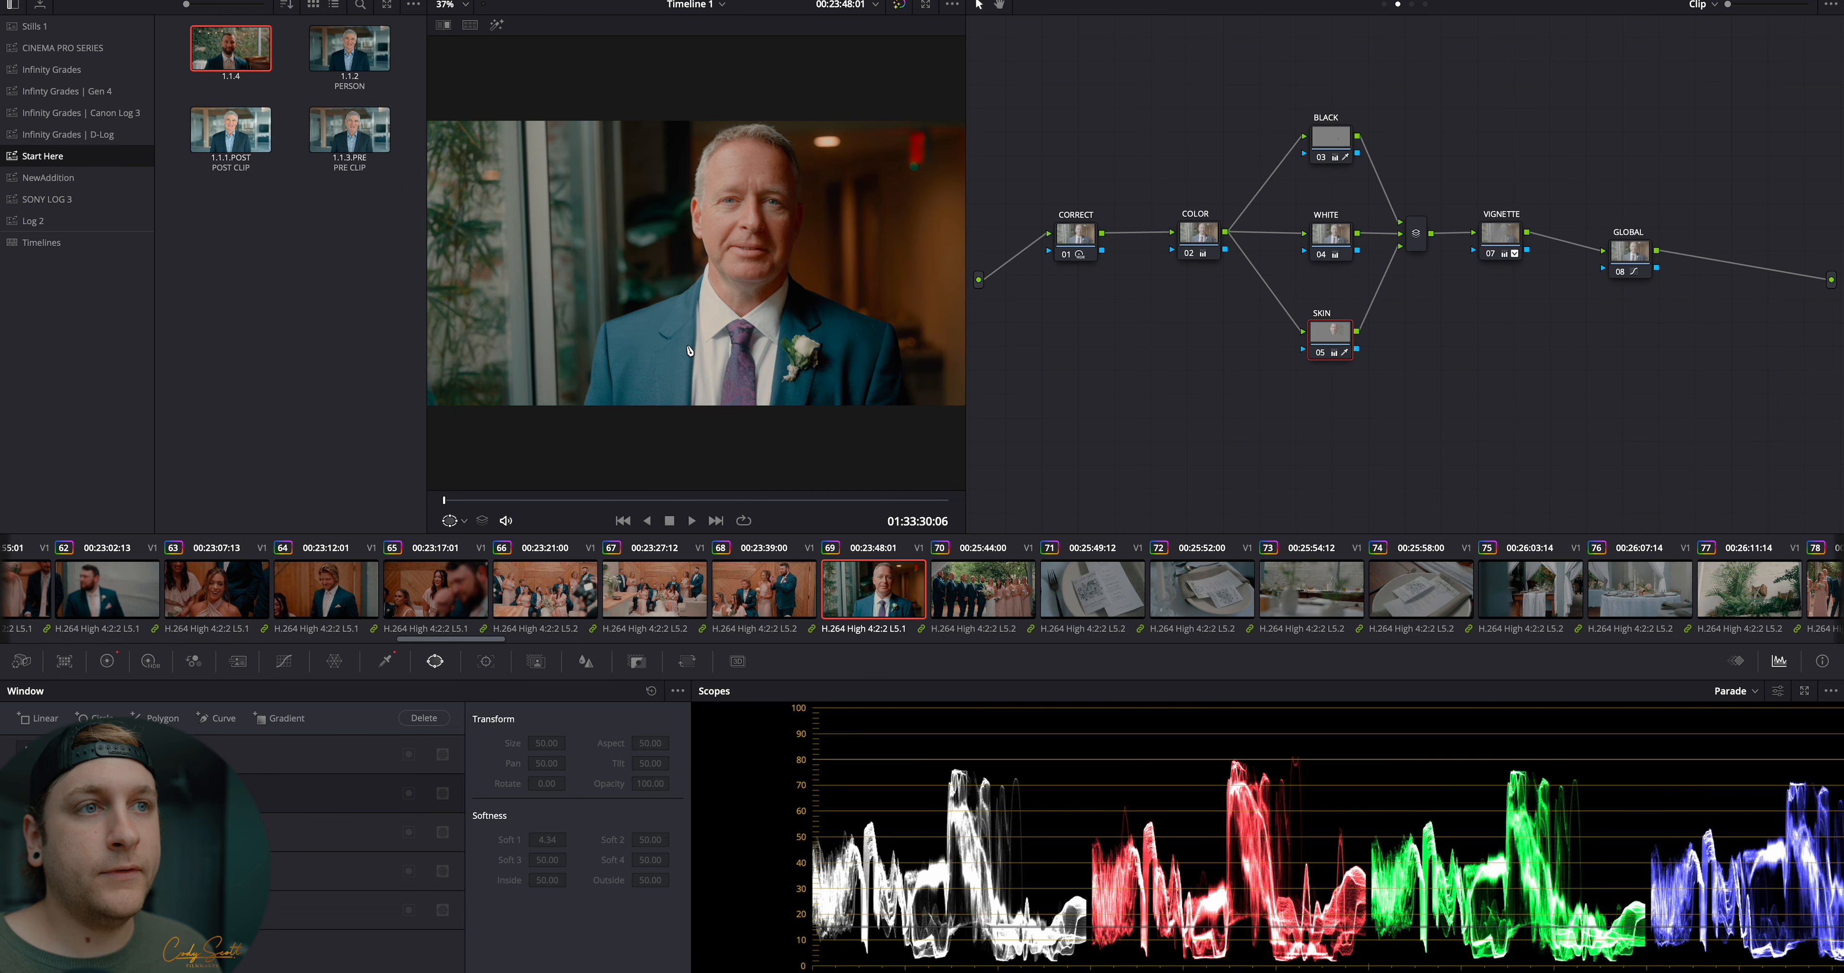
{"action": "left_click", "coordinate": [1489, 245]}
{"action": "left_click_drag", "start_coordinate": [813, 296], "coordinate": [838, 287]}
Apply the grade of still 1.1.4 to clip 87 and check the position of its vignette oval
{"action": "scroll", "coordinate": [1163, 581], "scroll_direction": "down", "scroll_amount": 5}
{"action": "scroll", "coordinate": [1163, 581], "scroll_direction": "down", "scroll_amount": 10}
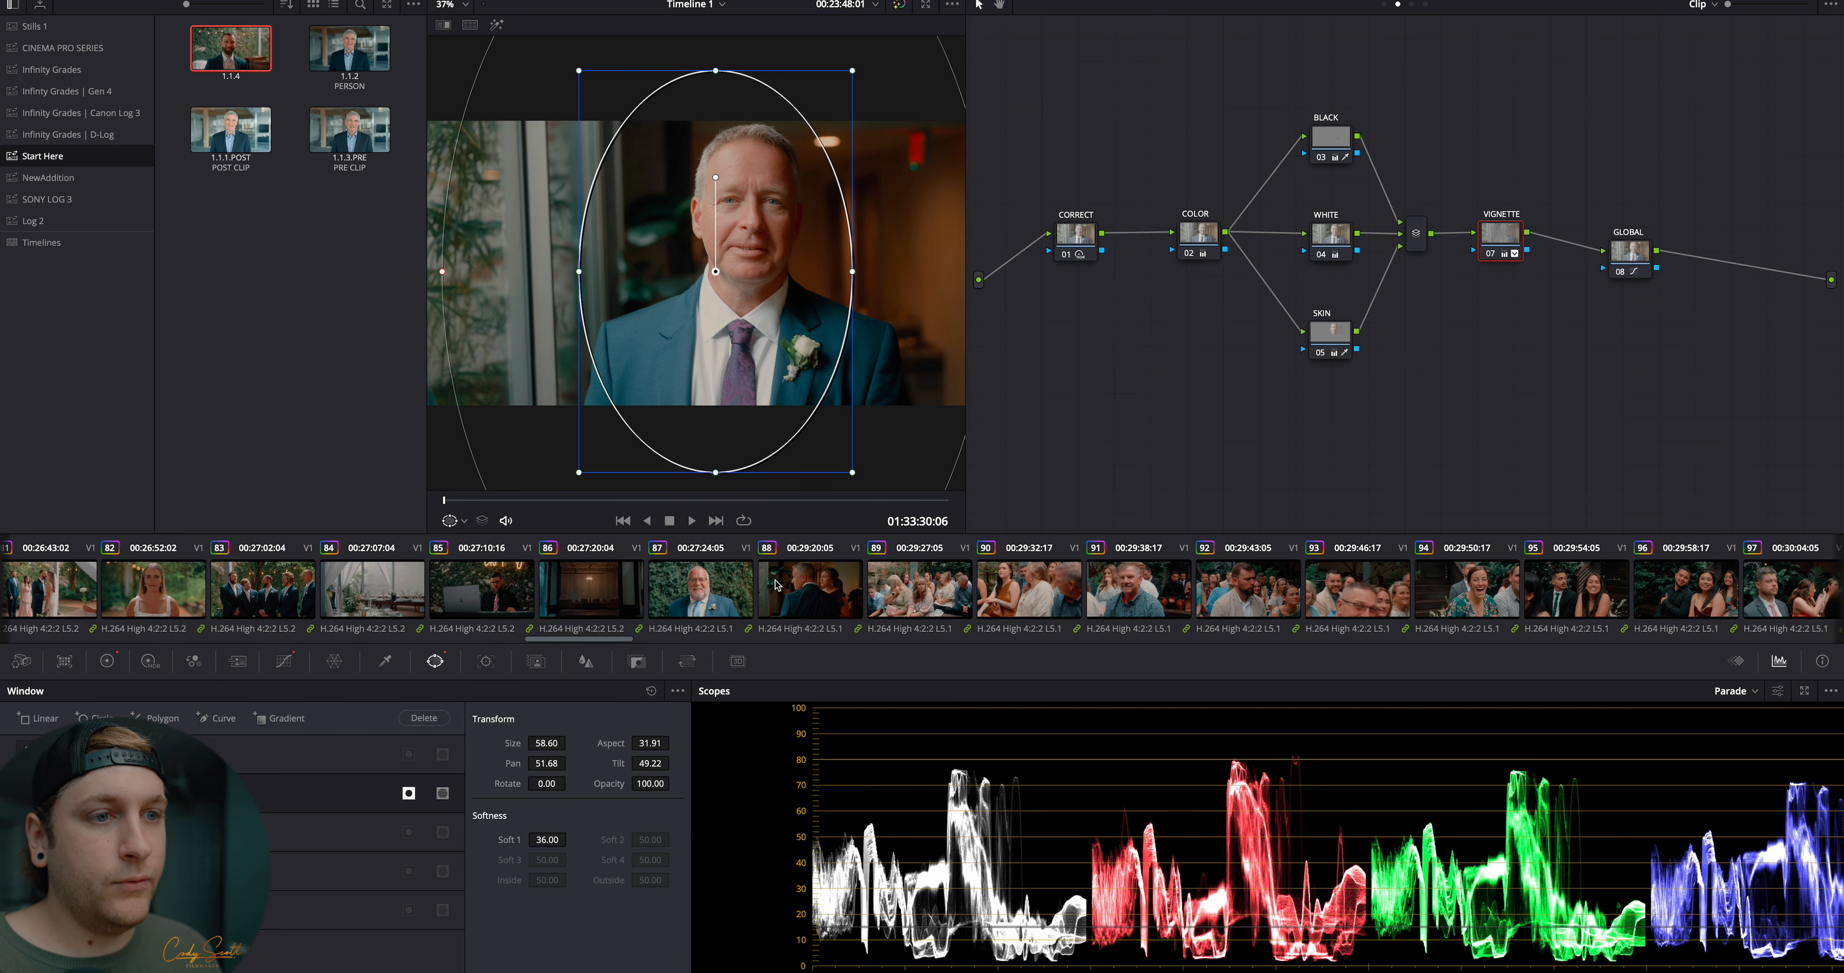
{"action": "left_click", "coordinate": [743, 593]}
{"action": "right_click", "coordinate": [239, 29]}
{"action": "left_click", "coordinate": [267, 71]}
{"action": "left_click", "coordinate": [1507, 239]}
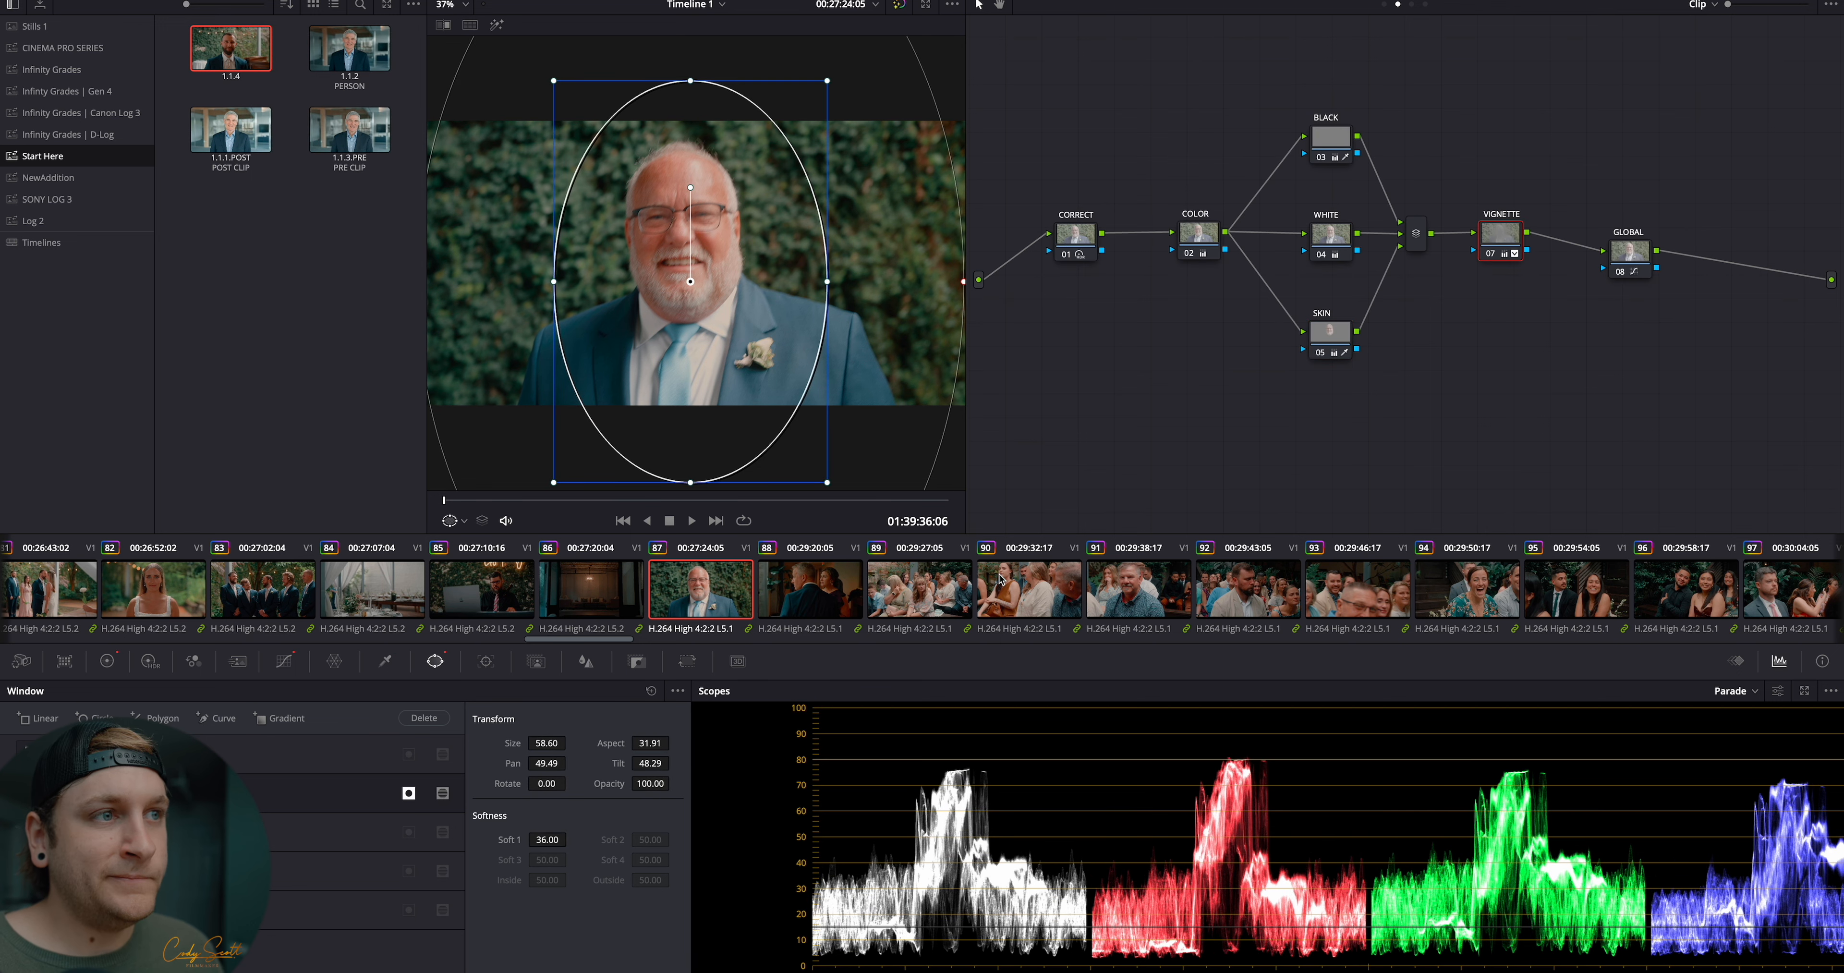
Look through the remaining timeline clips for similar portraits and review graded clips 06 and 01
{"action": "scroll", "coordinate": [1001, 580], "scroll_direction": "down", "scroll_amount": 10}
{"action": "scroll", "coordinate": [996, 580], "scroll_direction": "down", "scroll_amount": 10}
{"action": "scroll", "coordinate": [996, 580], "scroll_direction": "down", "scroll_amount": 8}
{"action": "scroll", "coordinate": [997, 580], "scroll_direction": "up", "scroll_amount": 20}
{"action": "scroll", "coordinate": [999, 594], "scroll_direction": "up", "scroll_amount": 20}
{"action": "scroll", "coordinate": [992, 592], "scroll_direction": "up", "scroll_amount": 20}
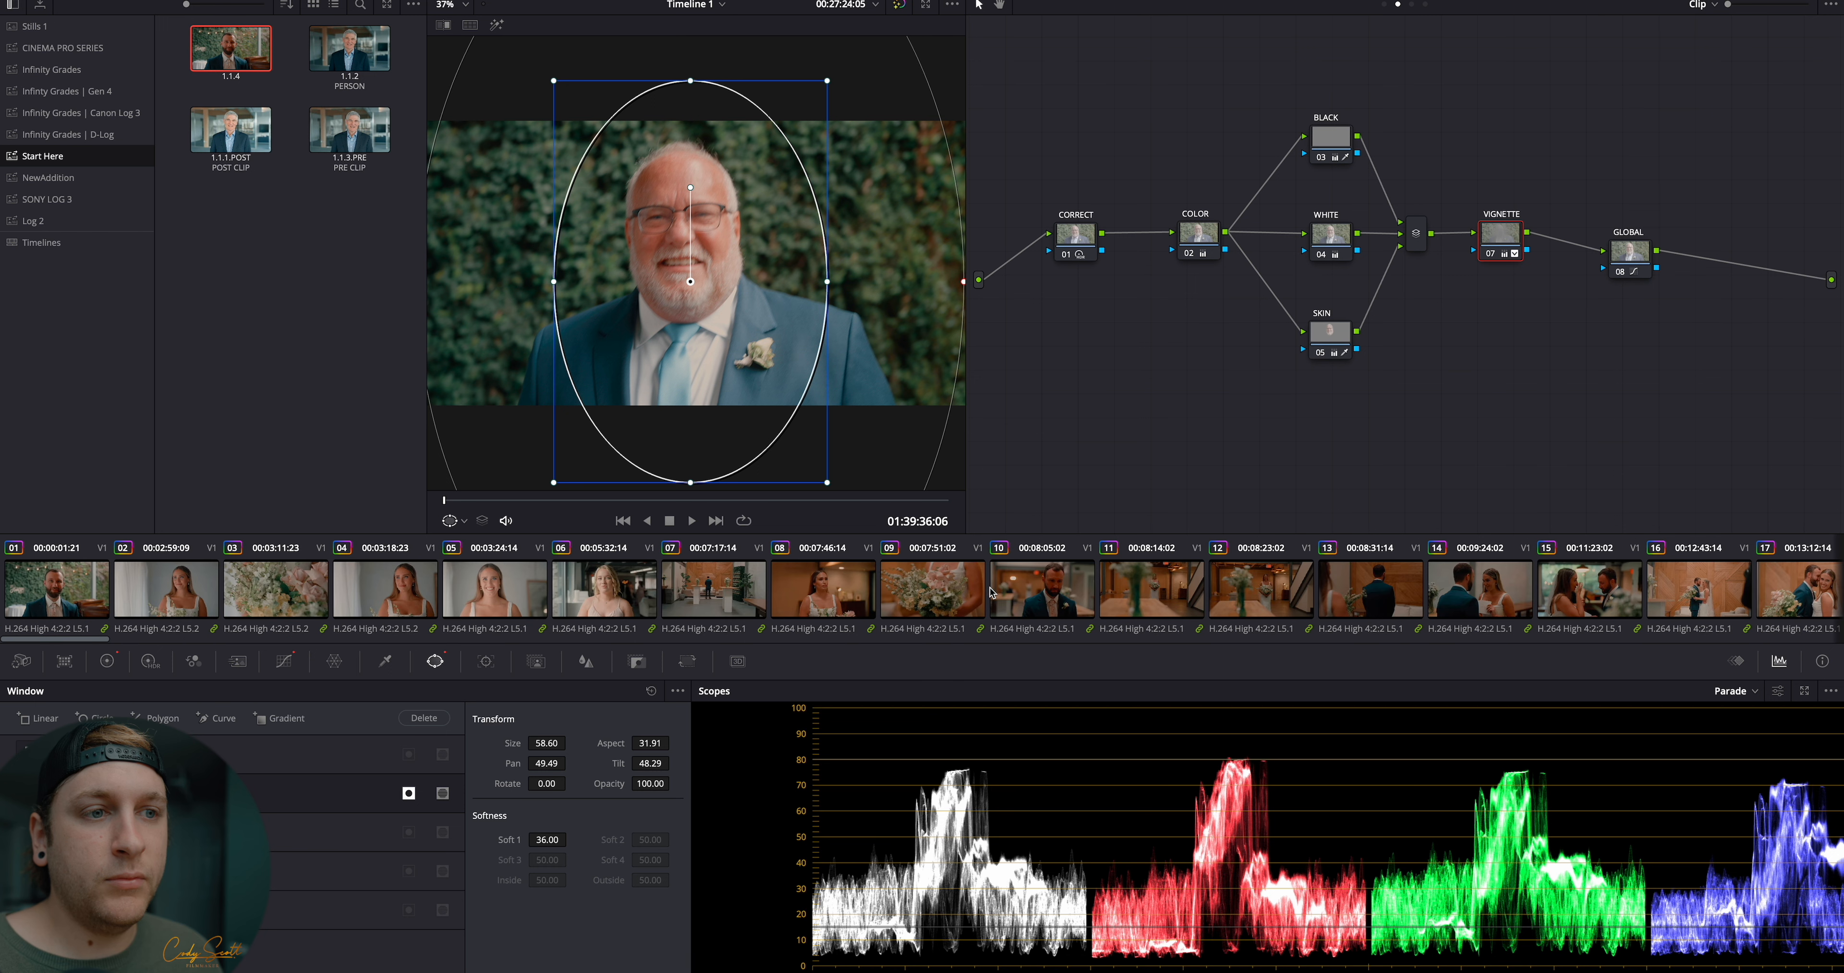
{"action": "left_click", "coordinate": [630, 588]}
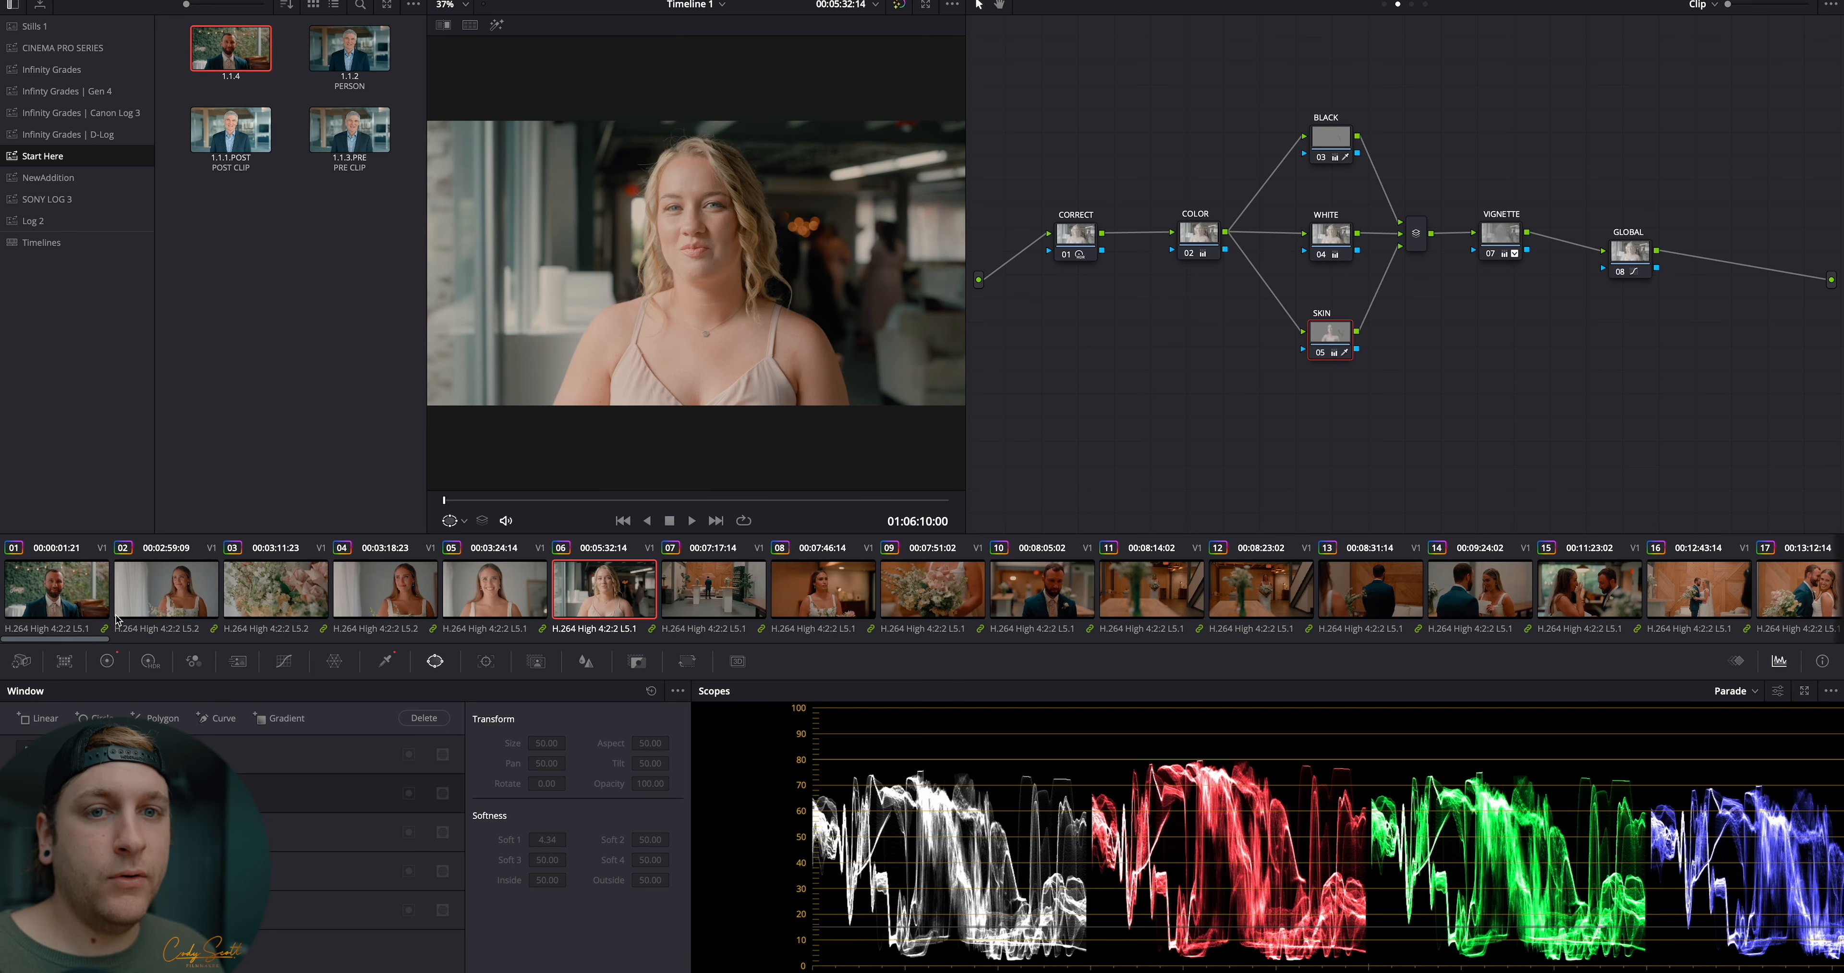
{"action": "left_click", "coordinate": [88, 601]}
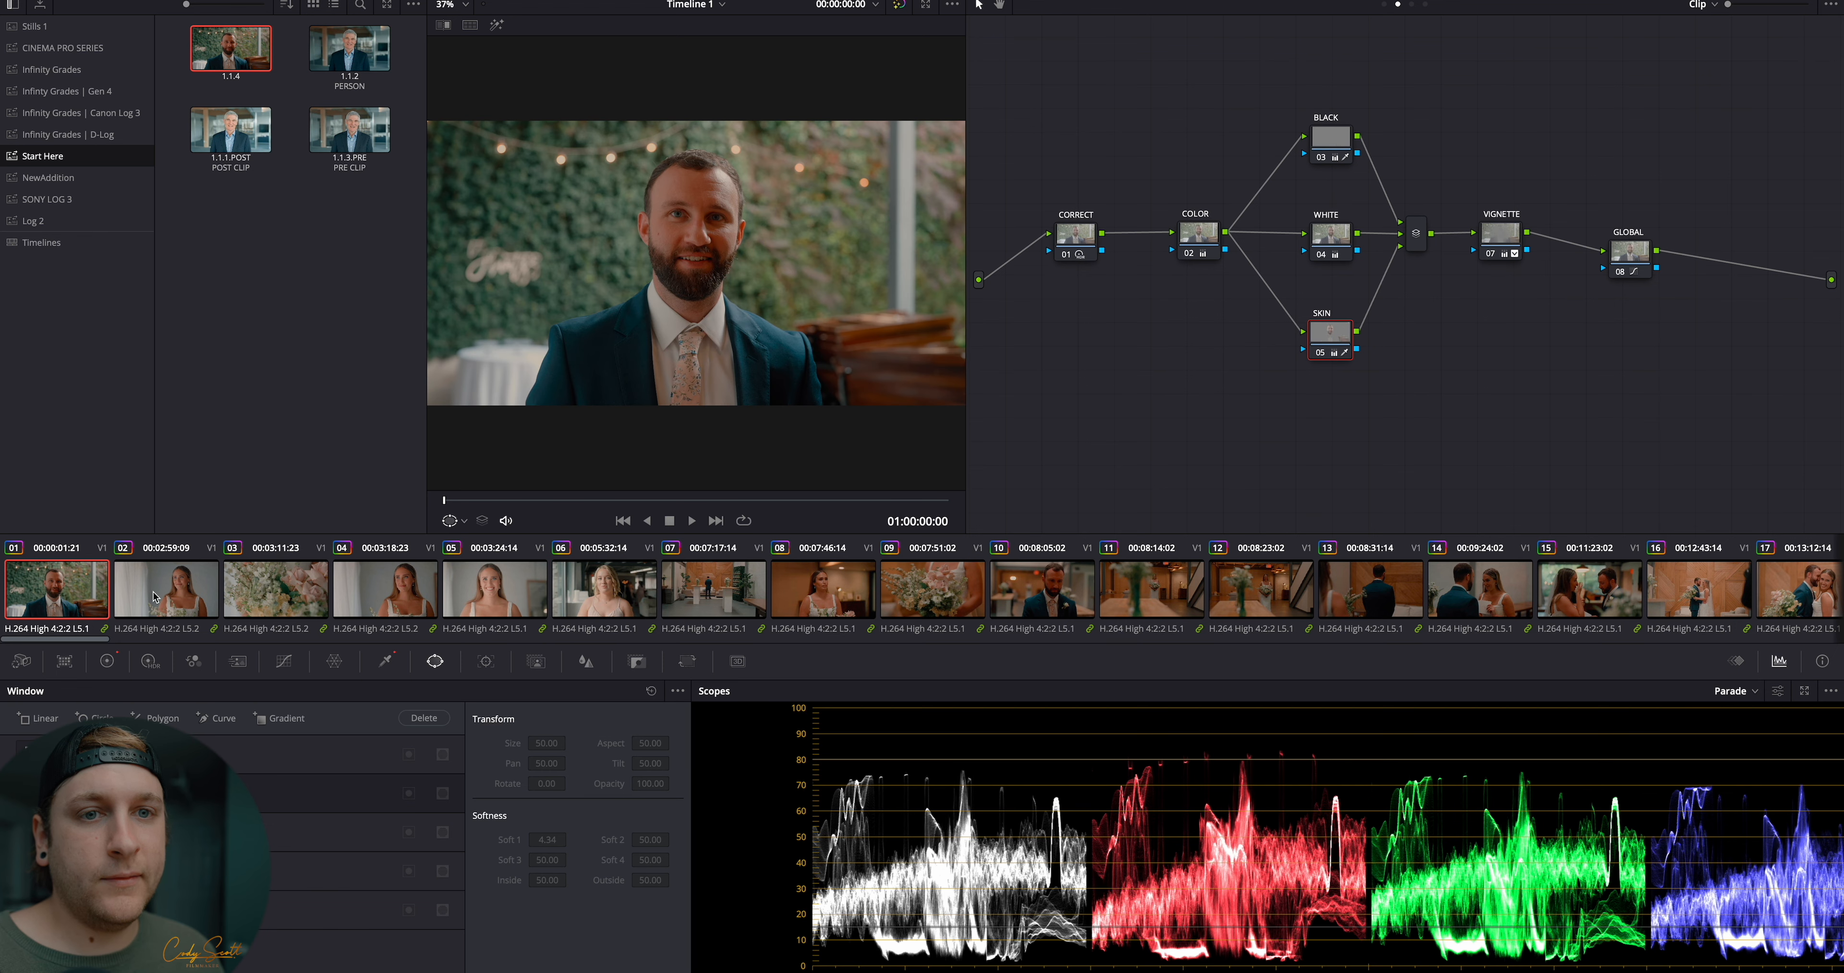
{"action": "scroll", "coordinate": [539, 444], "scroll_direction": "up", "scroll_amount": 2}
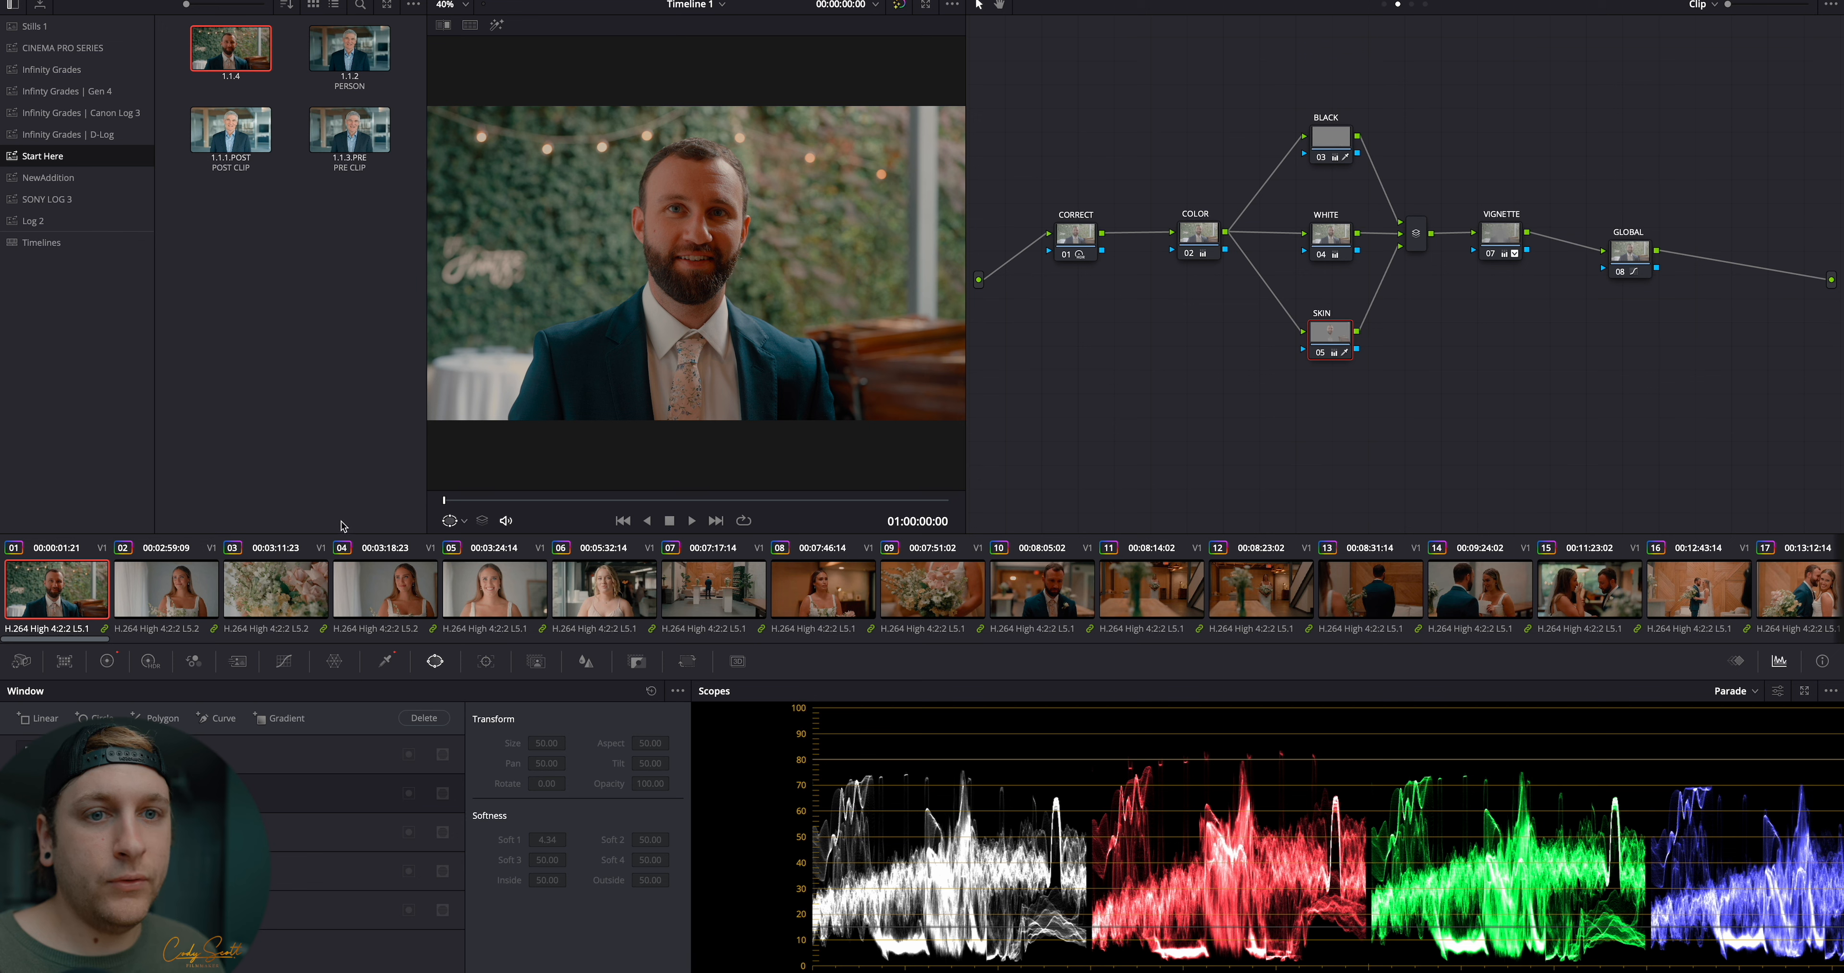
Apply the grade of still 1.1.4 to clip 02 and delete its VIGNETTE node
{"action": "left_click", "coordinate": [167, 602]}
{"action": "right_click", "coordinate": [248, 50]}
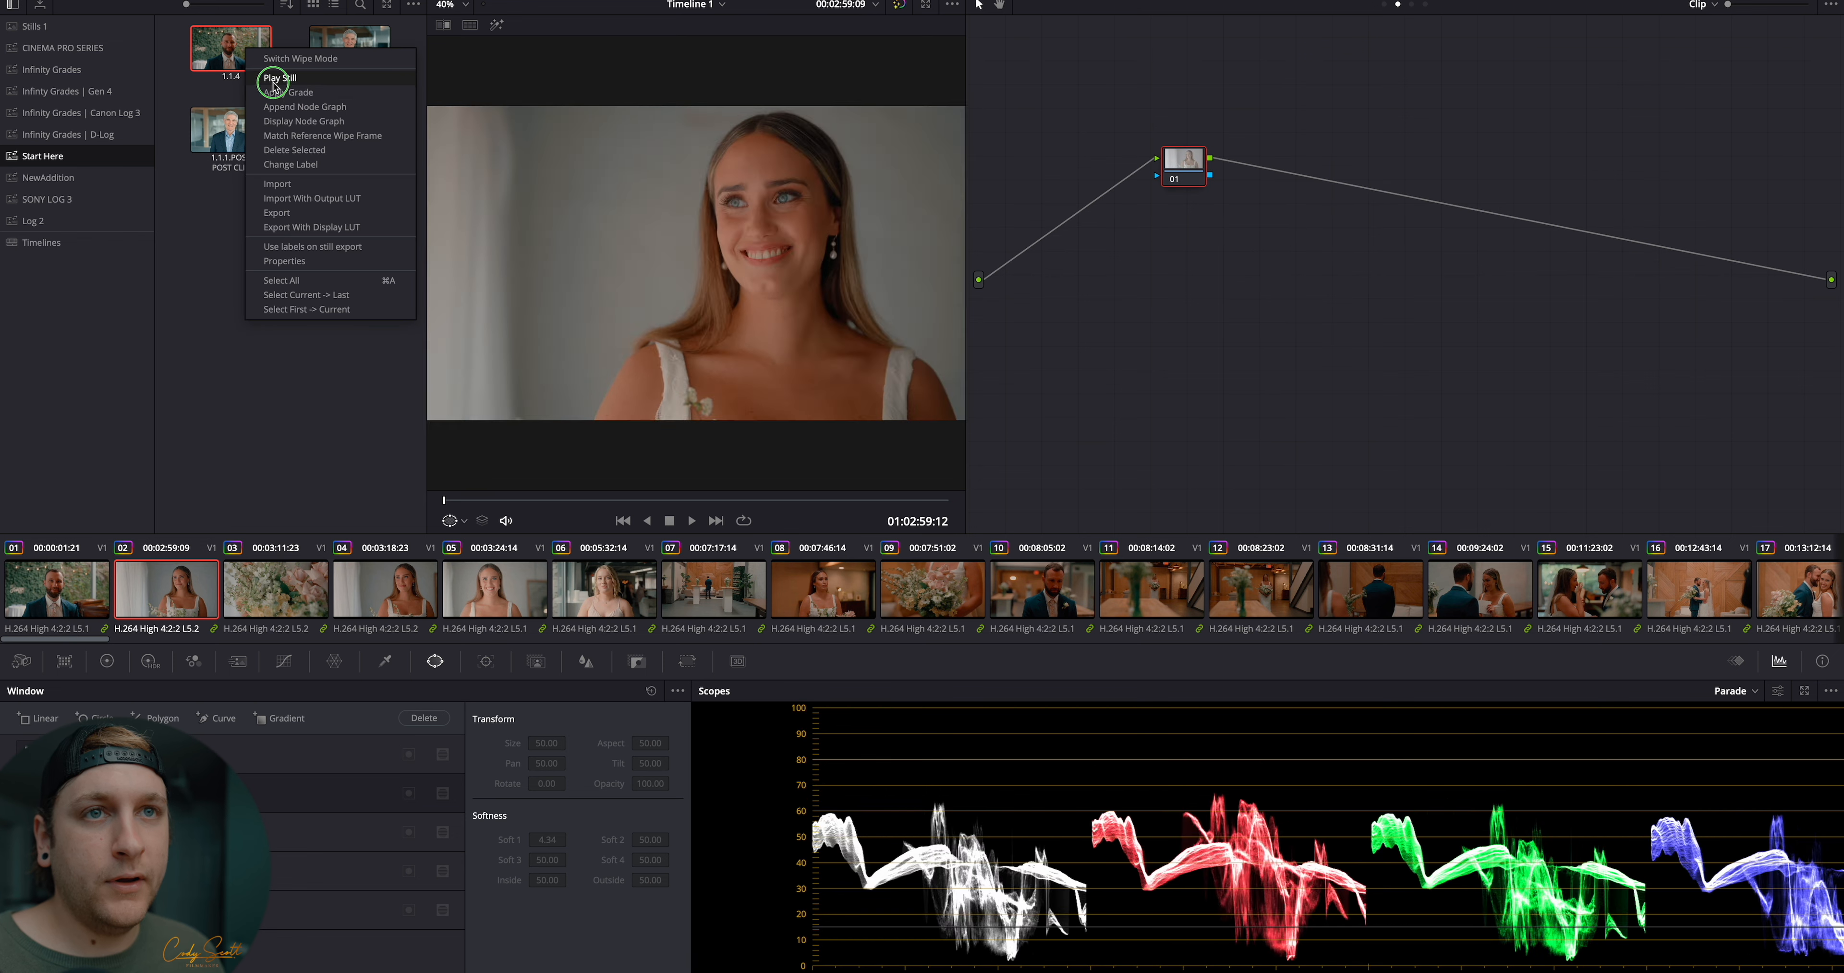
{"action": "left_click", "coordinate": [285, 93]}
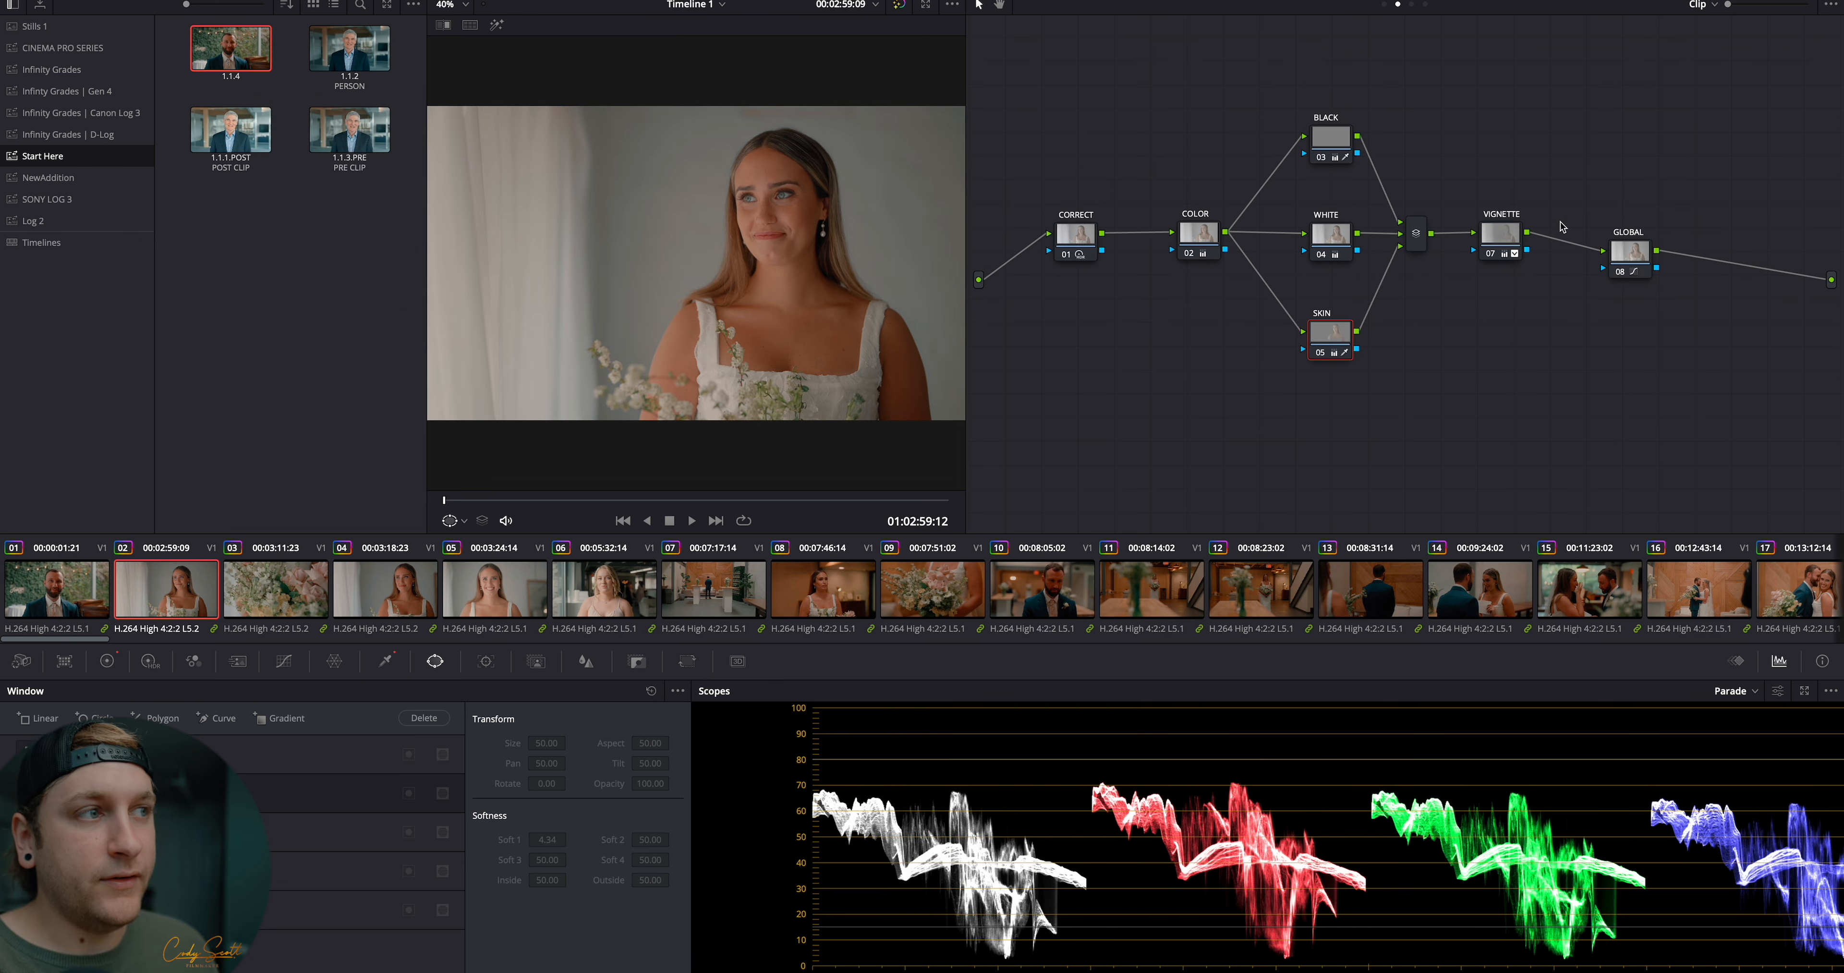
{"action": "left_click", "coordinate": [1500, 243]}
{"action": "key", "text": "Delete"}
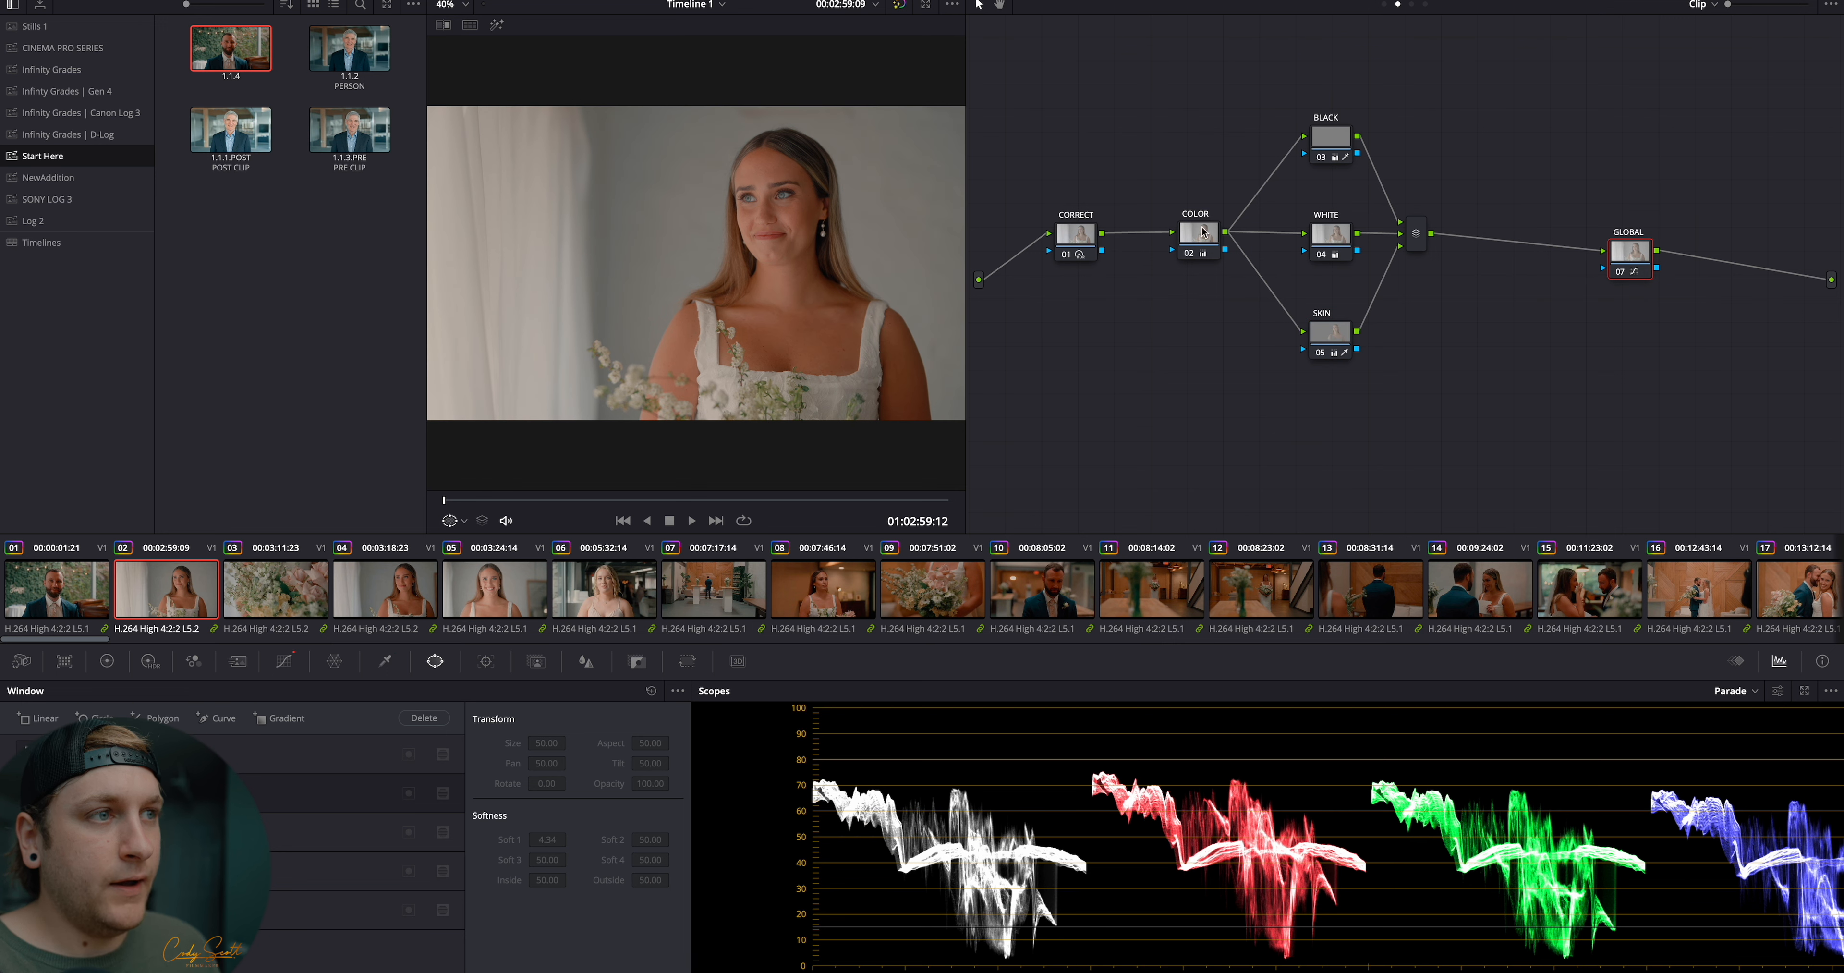
{"action": "left_click", "coordinate": [1074, 233]}
{"action": "key", "text": "Delete"}
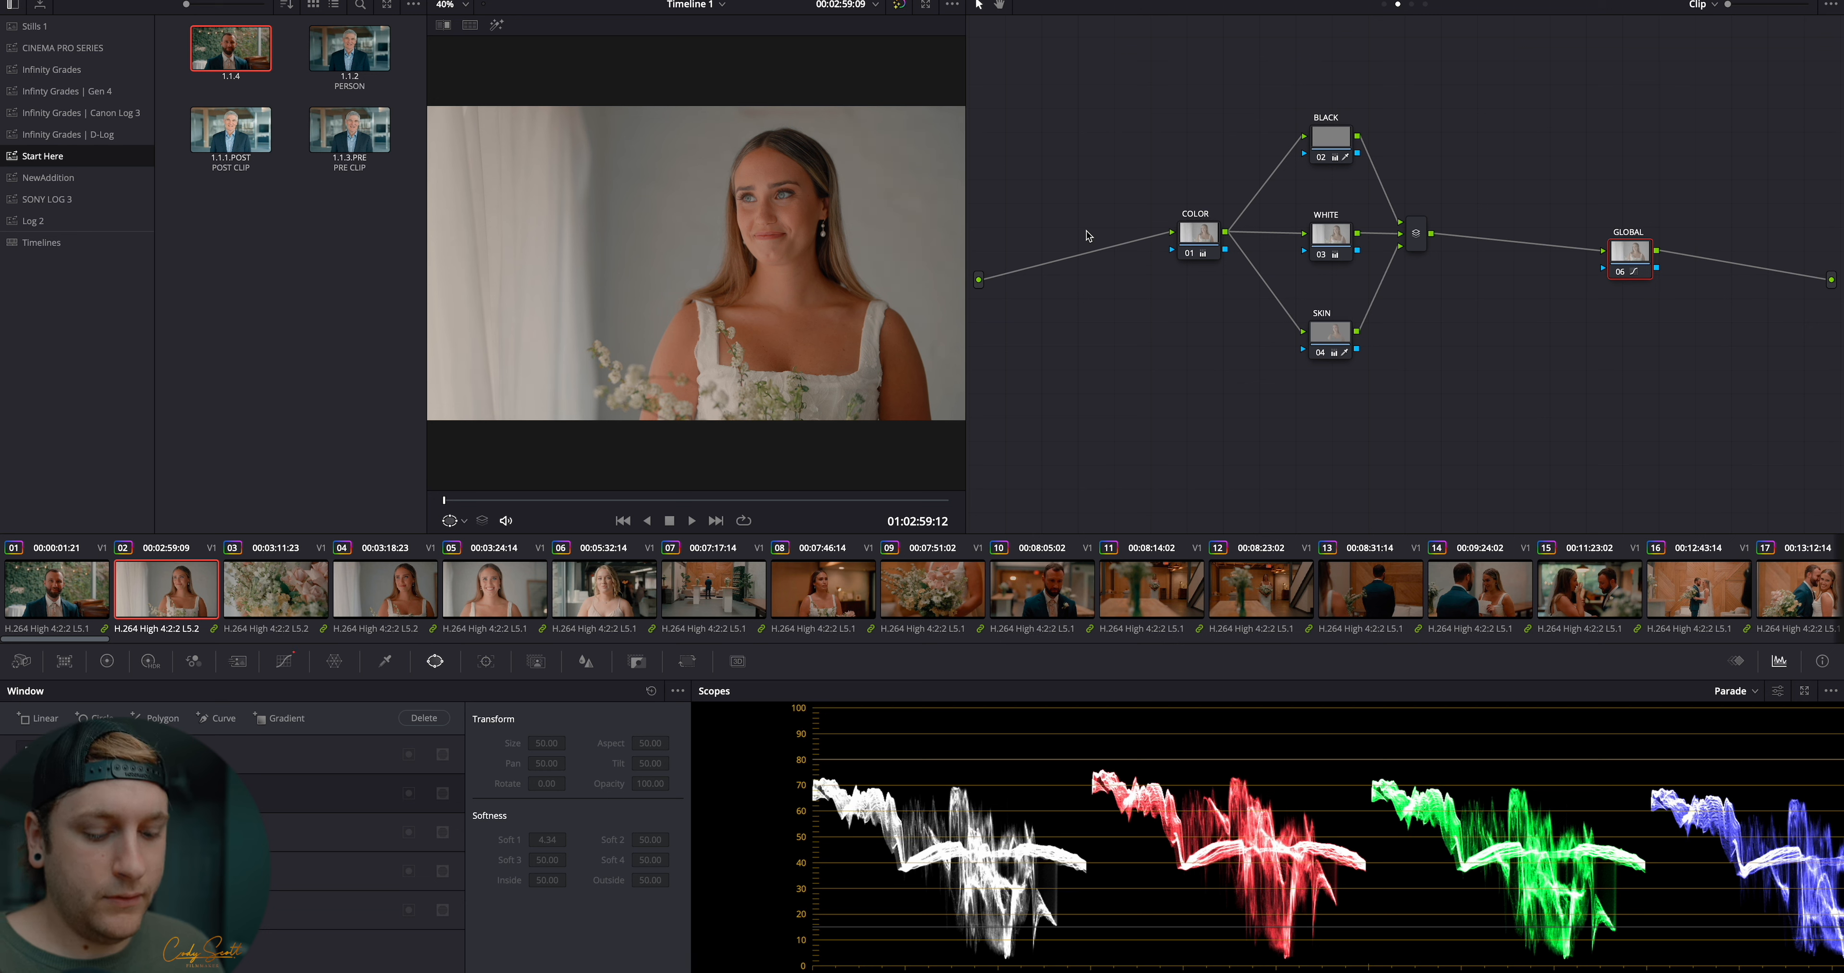
{"action": "key", "text": "ctrl+z"}
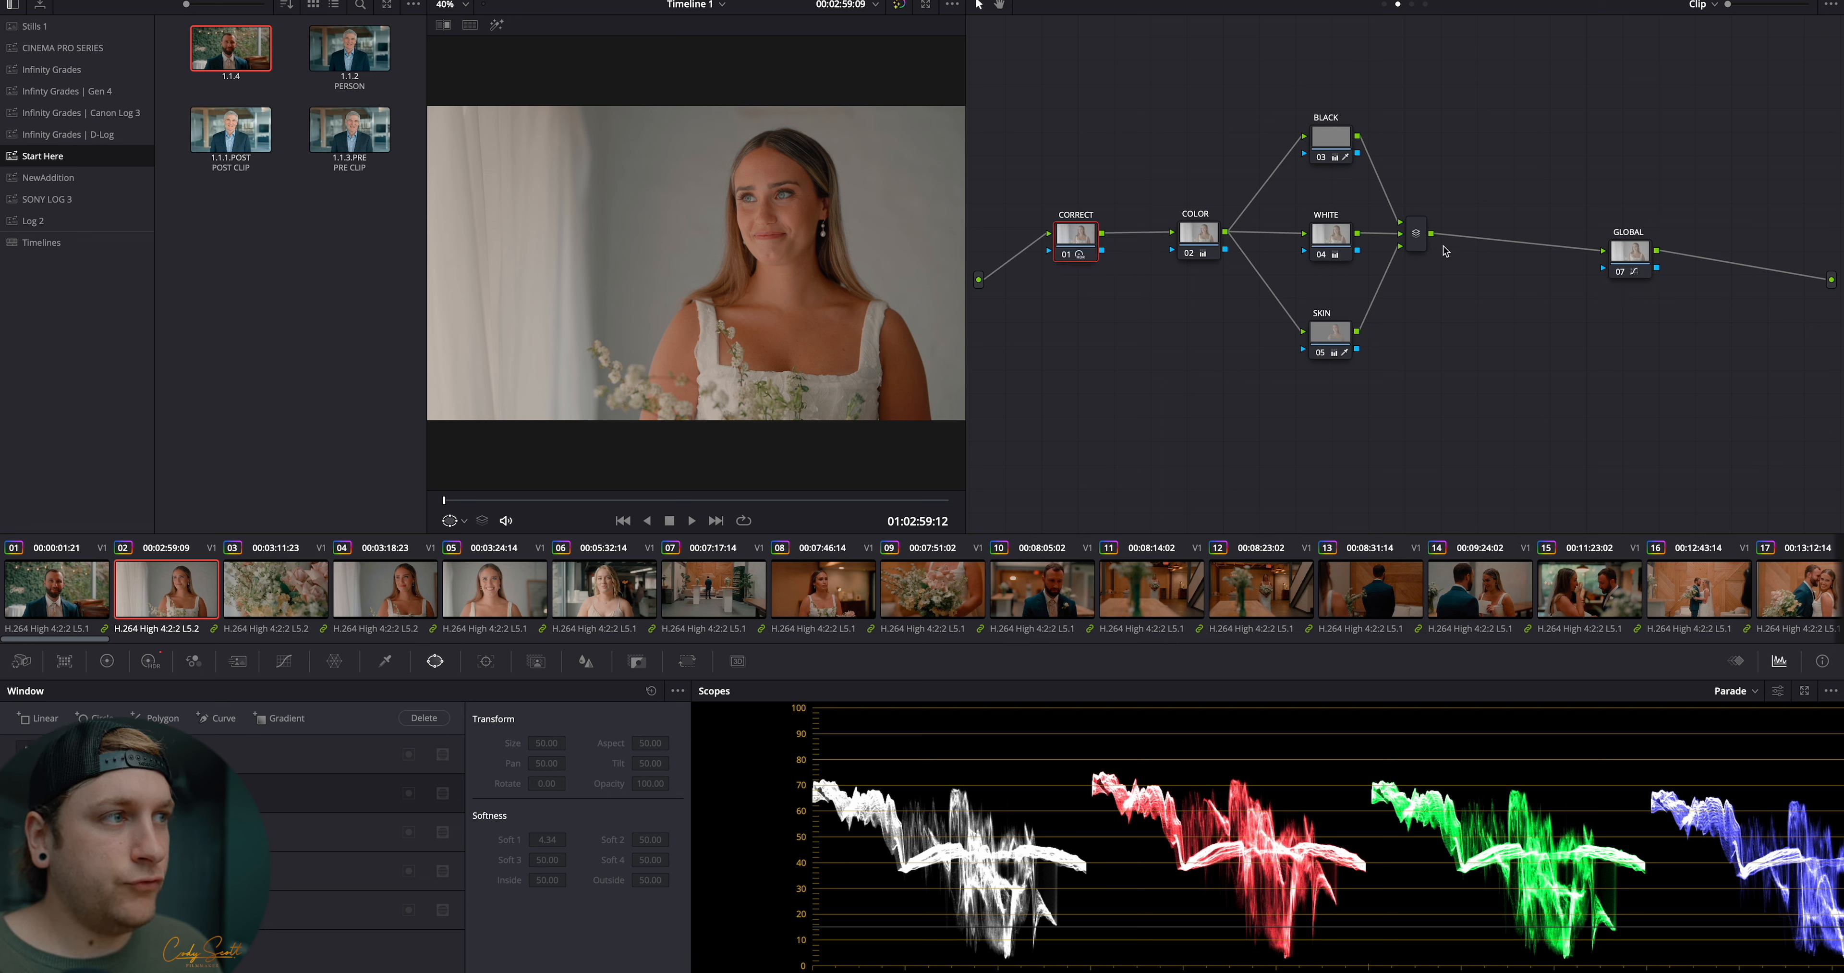
Add a serial node after the mixer on clip 02 and apply the Glow effect to it
{"action": "left_click", "coordinate": [1419, 236]}
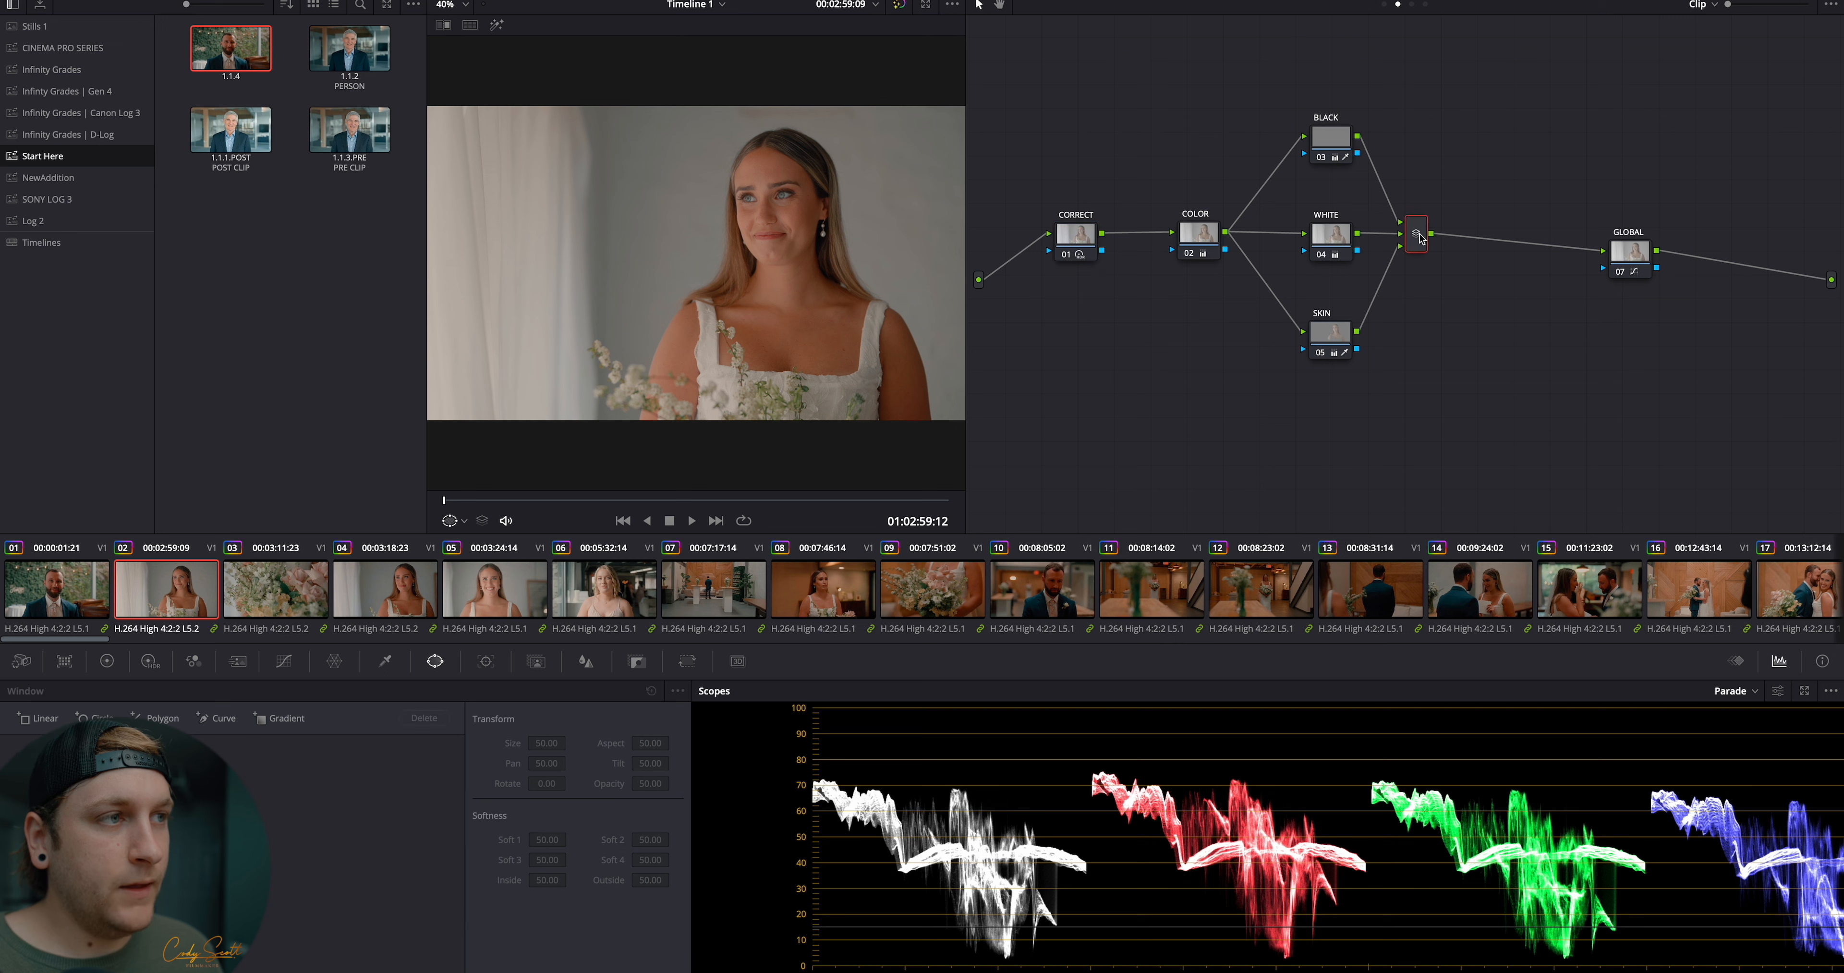
{"action": "key", "text": "alt+s"}
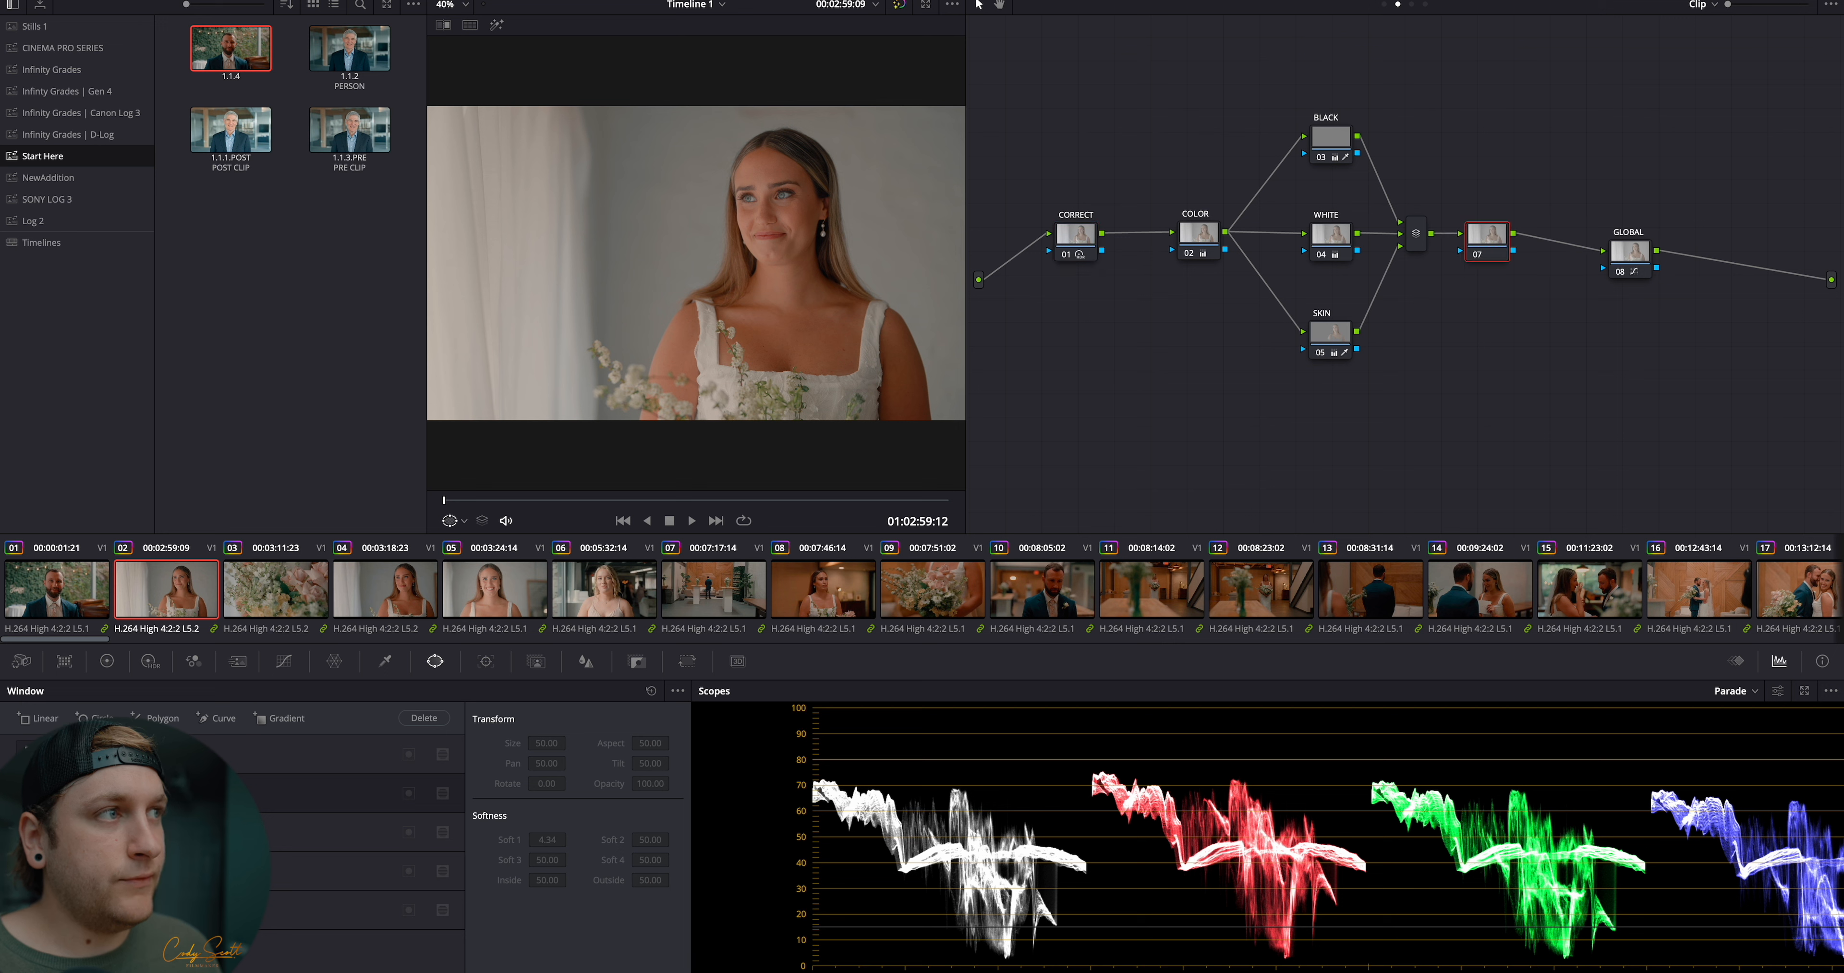
{"action": "left_click", "coordinate": [1747, 2]}
{"action": "left_click", "coordinate": [1806, 4]}
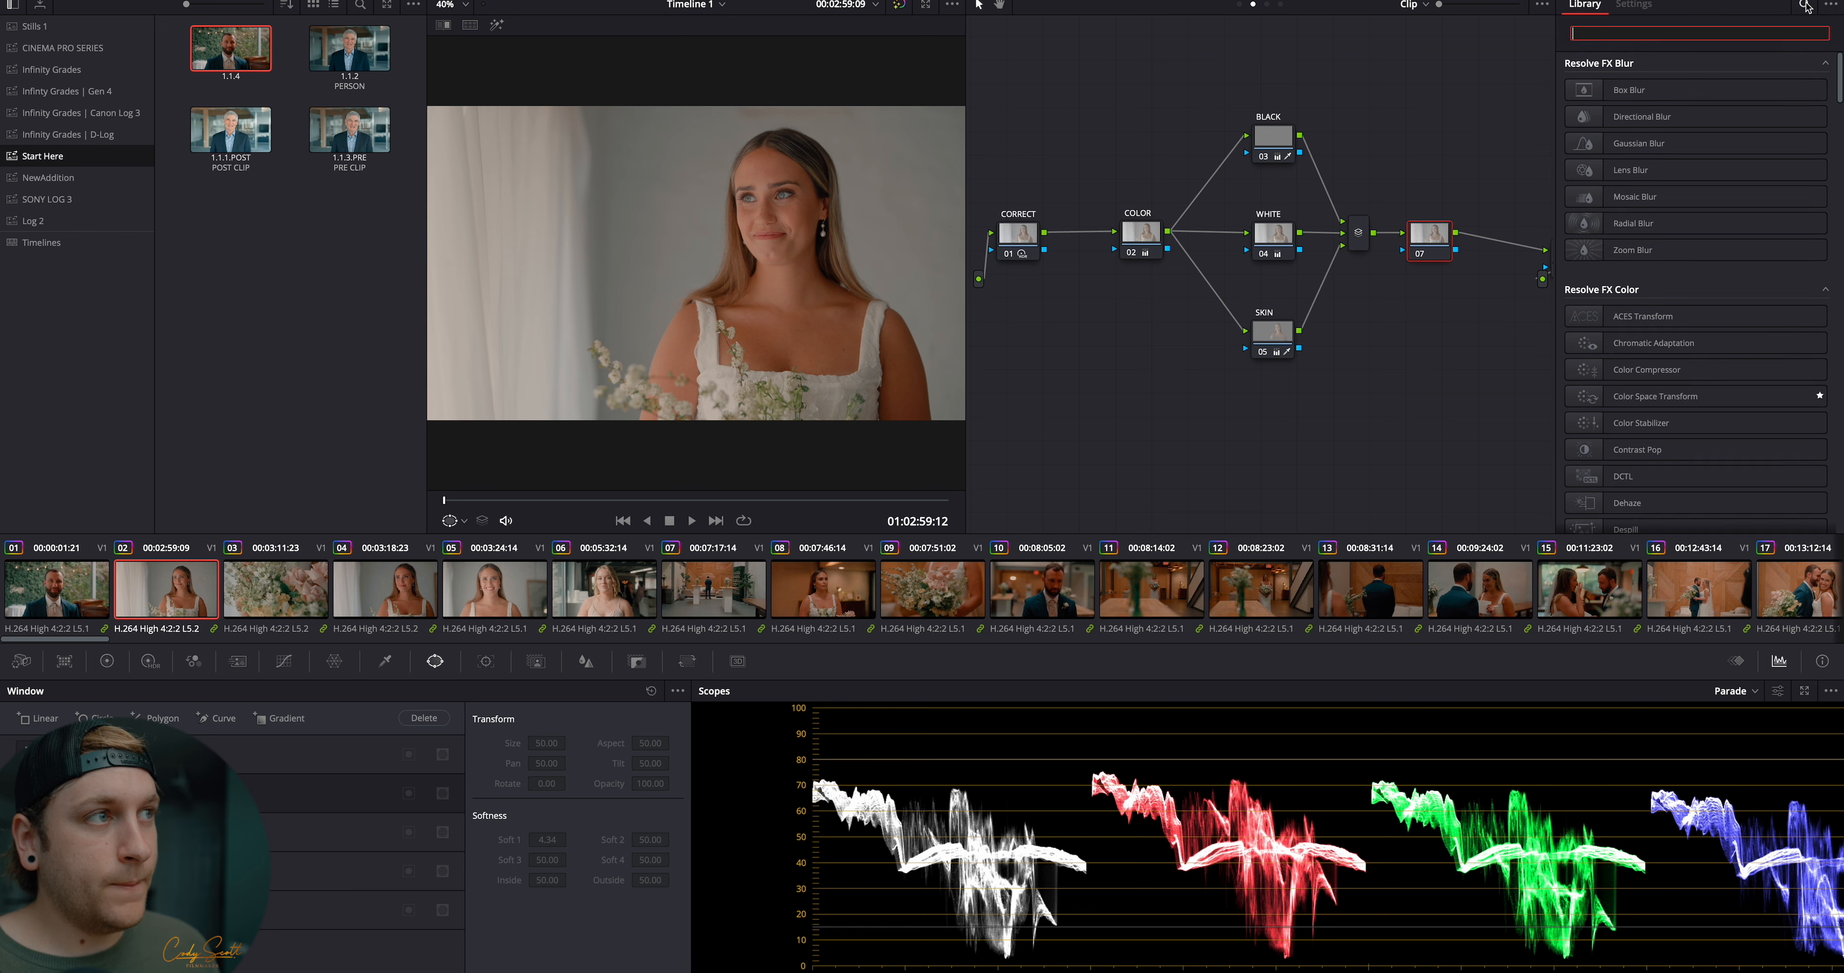
{"action": "type", "text": "glow"}
{"action": "left_click_drag", "start_coordinate": [1615, 98], "coordinate": [1418, 243]}
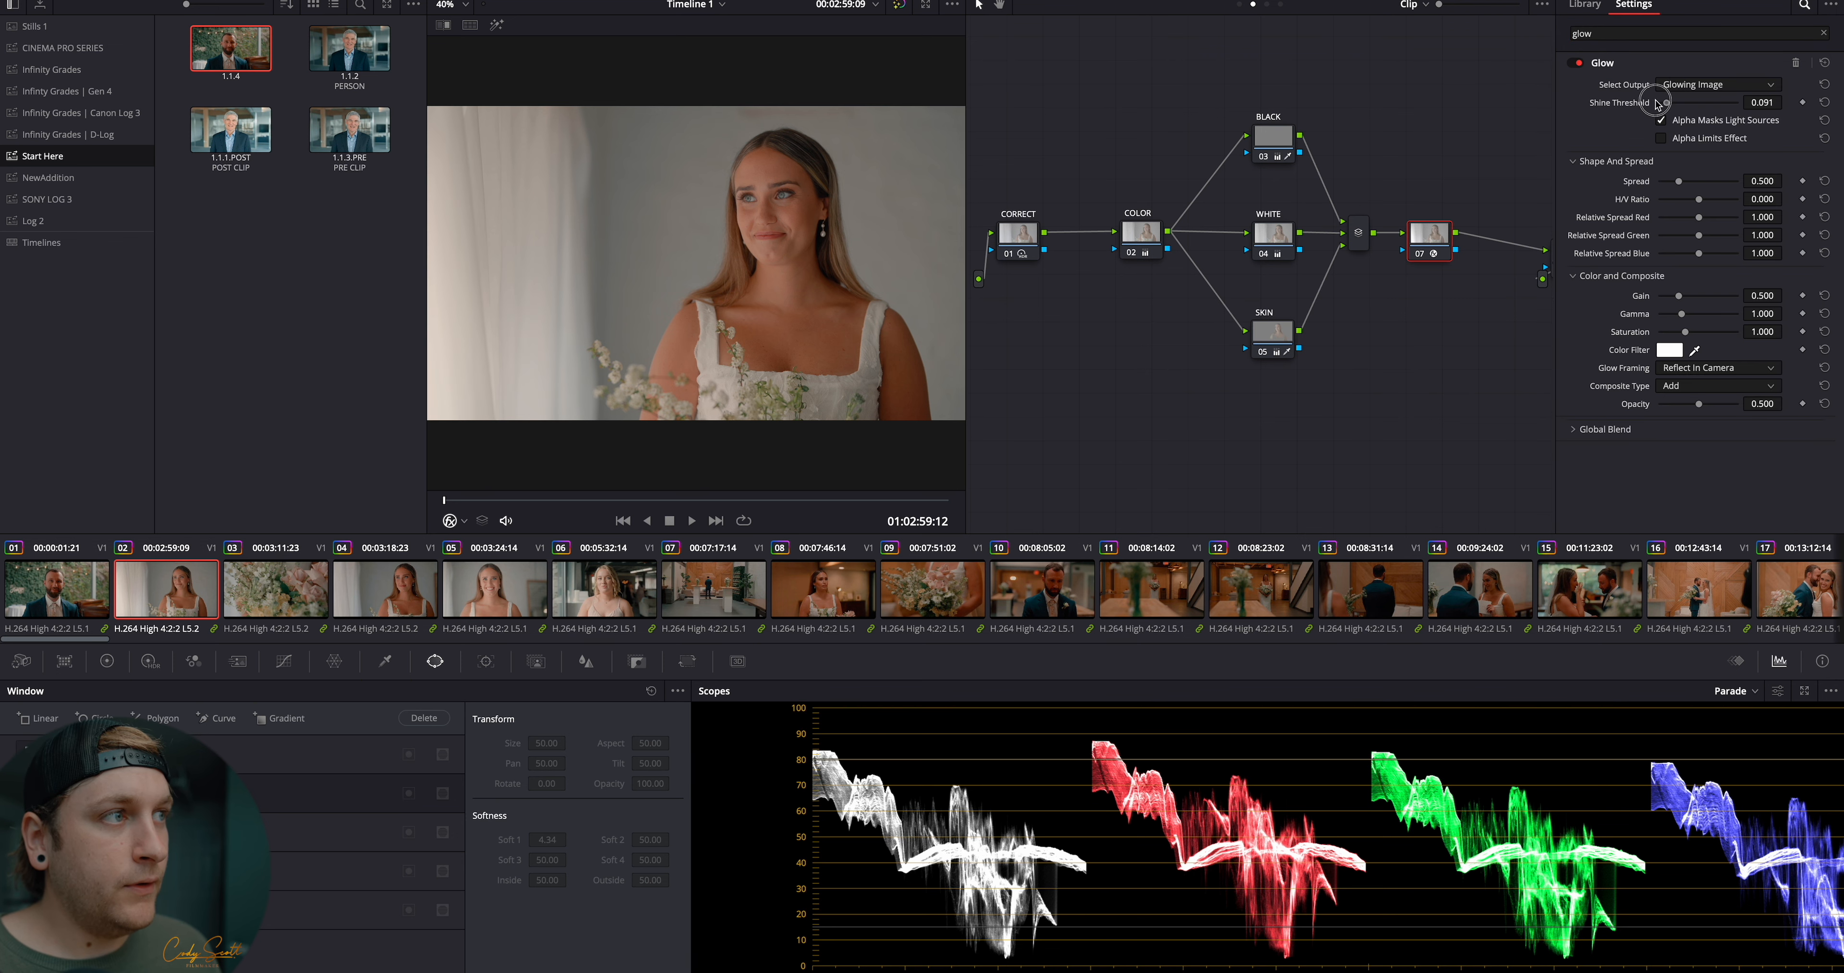
Set the Glow's shine threshold to 0, spread to 0.25 and composite type to Softlight
{"action": "left_click_drag", "start_coordinate": [1719, 102], "coordinate": [1659, 102]}
{"action": "left_click_drag", "start_coordinate": [1679, 181], "coordinate": [1662, 181]}
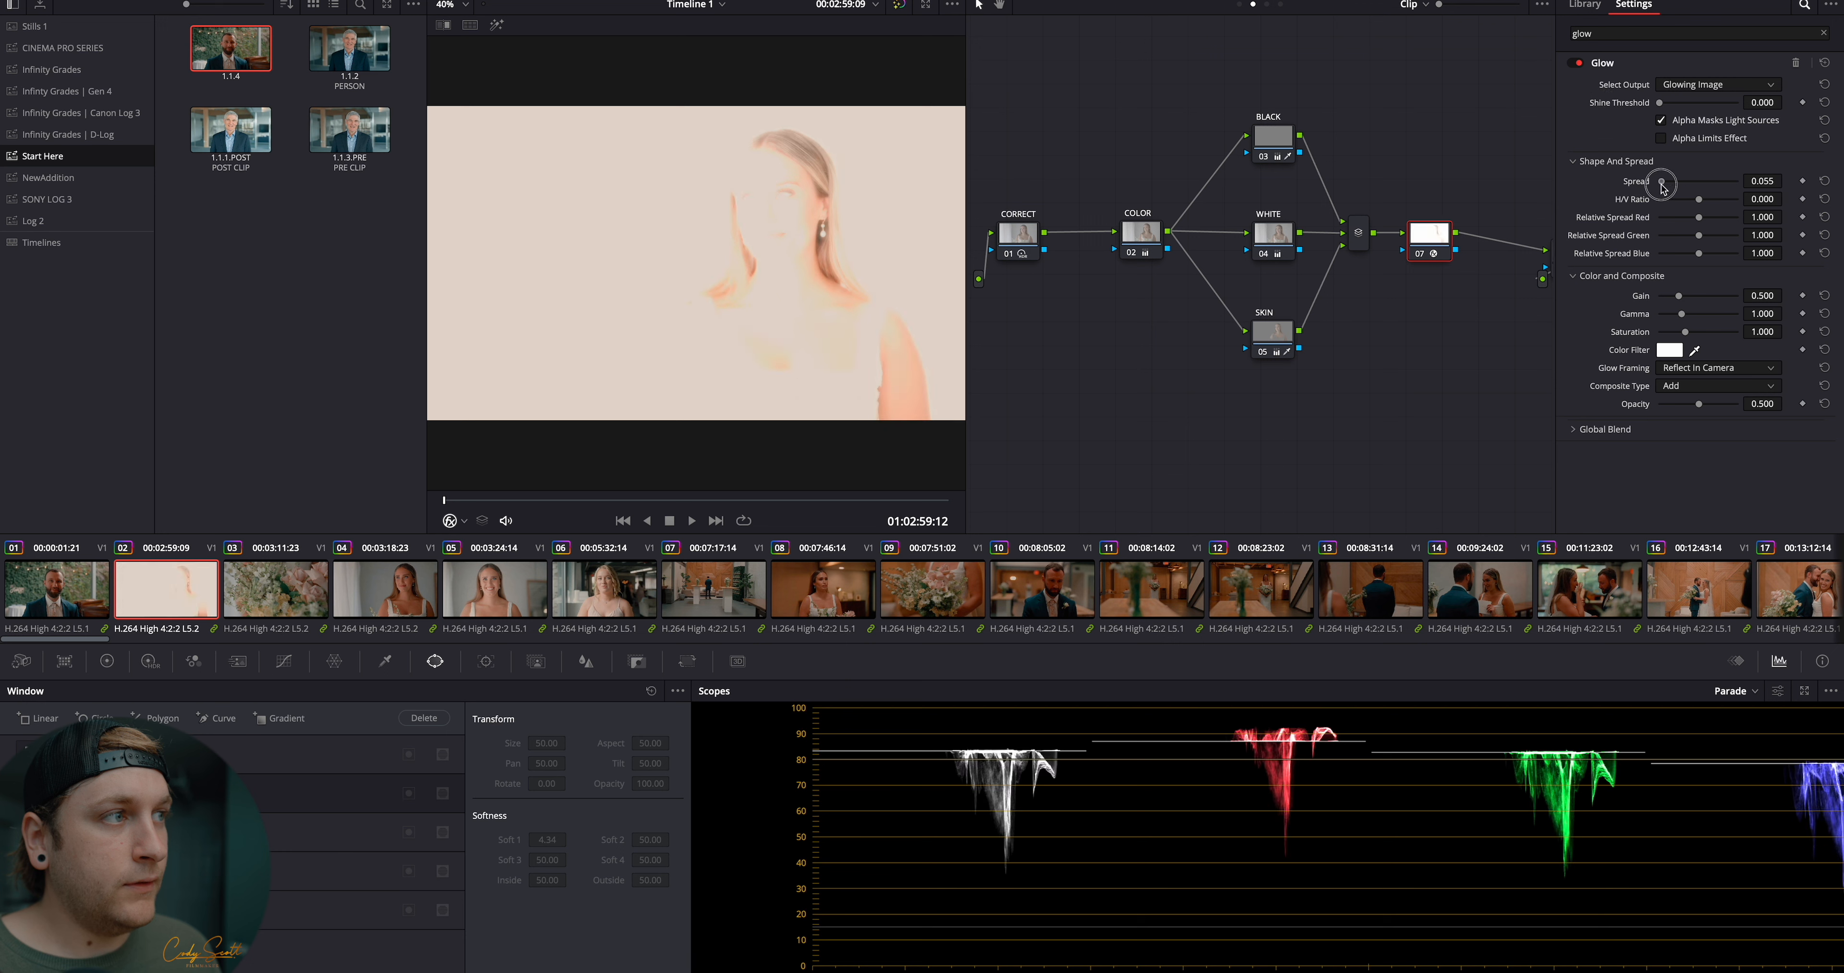
{"action": "double_click", "coordinate": [1762, 182]}
{"action": "type", "text": "0.2"}
{"action": "key", "text": "Return"}
{"action": "left_click", "coordinate": [1715, 386]}
{"action": "left_click", "coordinate": [1676, 531]}
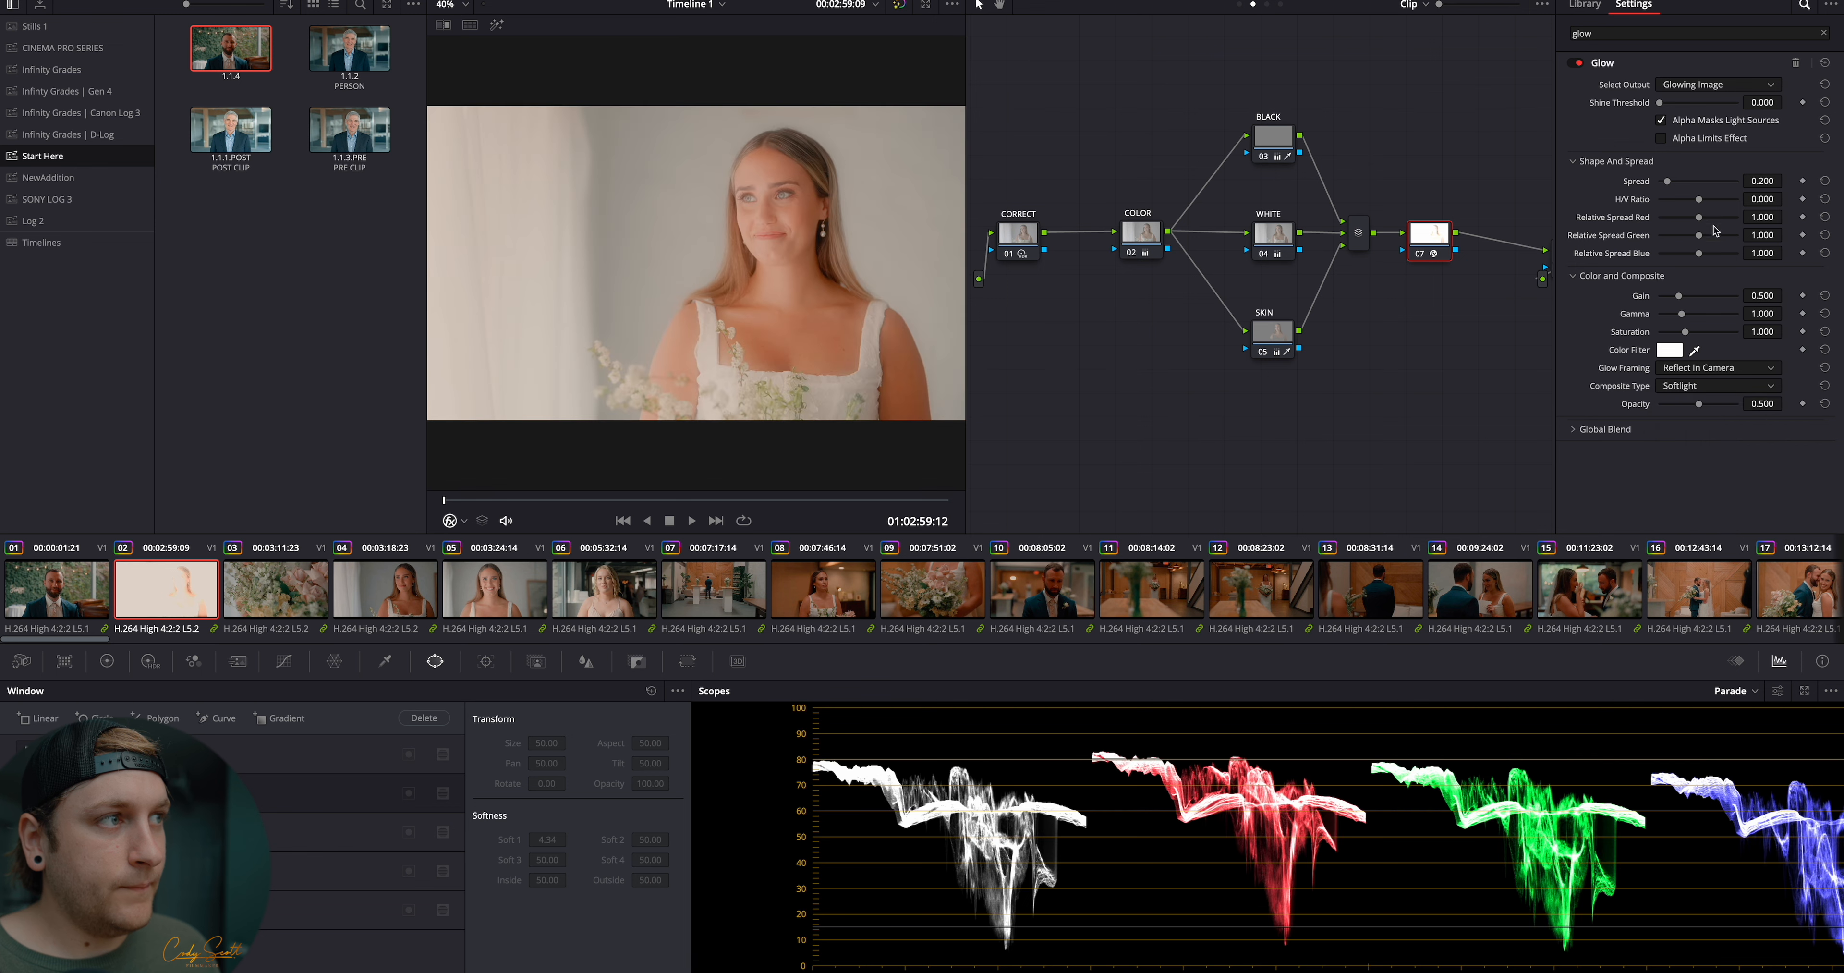
{"action": "double_click", "coordinate": [1767, 183]}
{"action": "type", "text": ".25"}
{"action": "key", "text": "Return"}
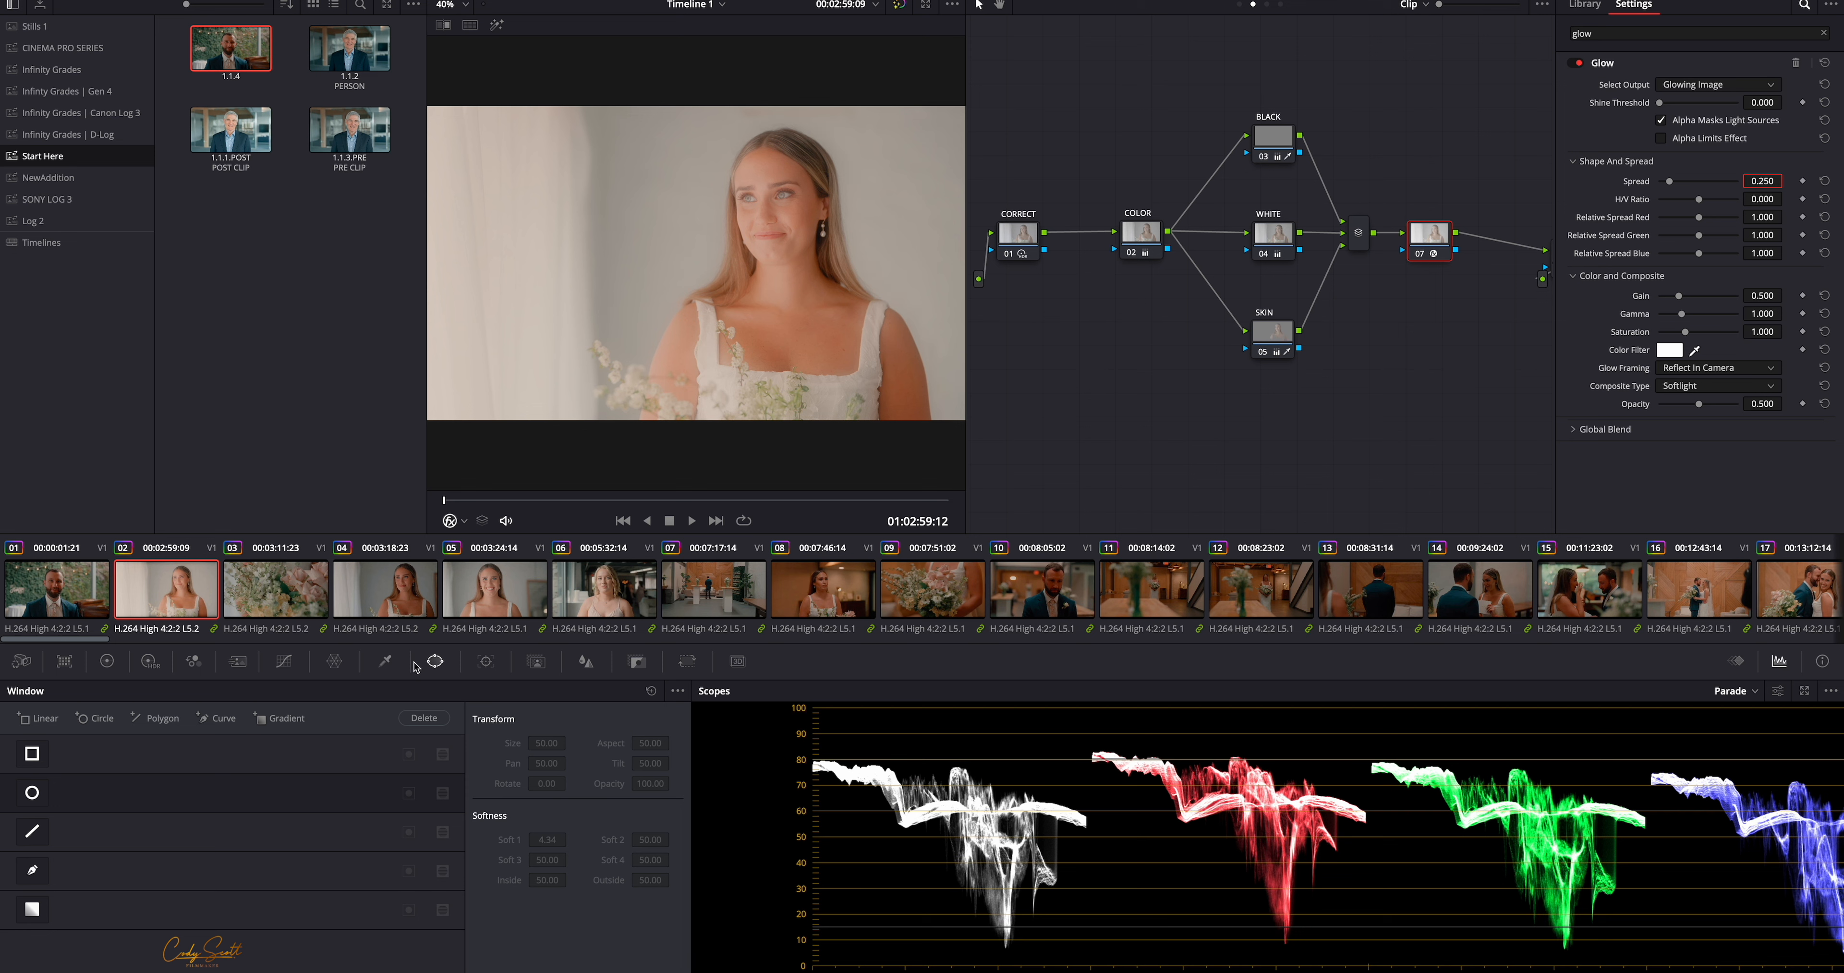
Limit the glow node with a luminance qualifier, setting High to 60 and high softness to 16
{"action": "left_click", "coordinate": [385, 661]}
{"action": "left_click", "coordinate": [458, 953]}
{"action": "type", "text": "4"}
{"action": "key", "text": "Return"}
{"action": "left_click", "coordinate": [315, 955]}
{"action": "type", "text": "60"}
{"action": "key", "text": "Return"}
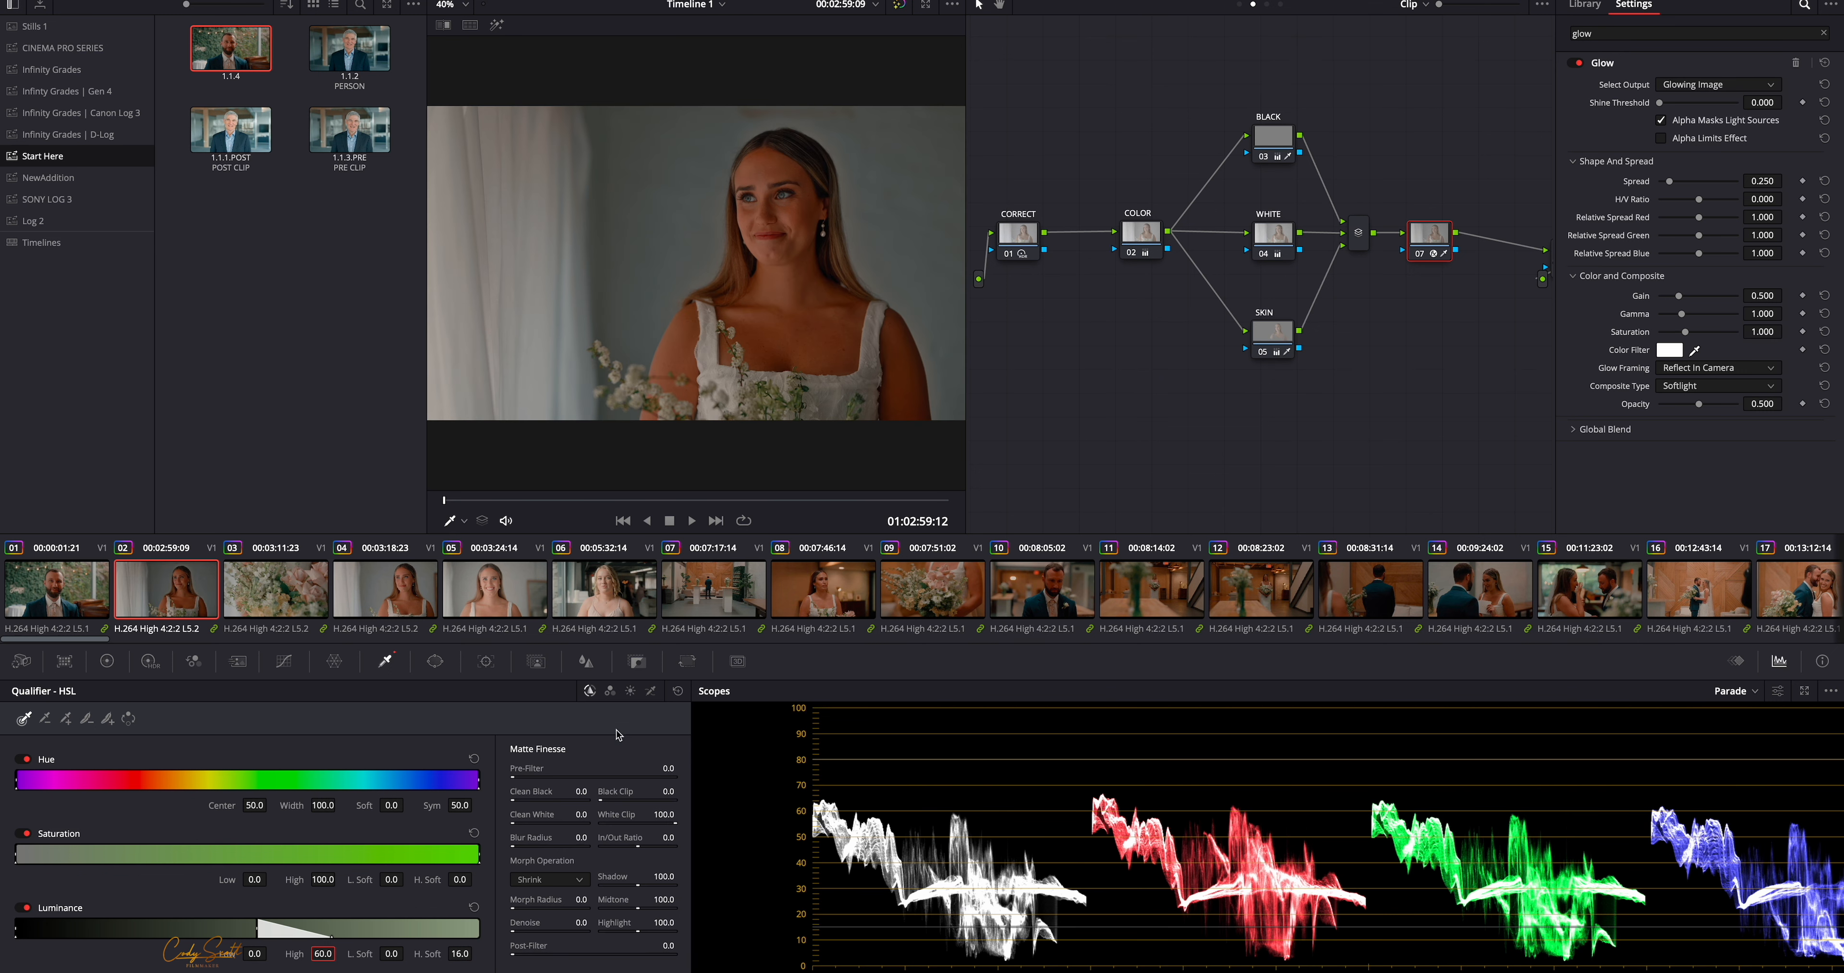
Set the Glow effect's global blend to 0.4
{"action": "left_click", "coordinate": [1574, 431]}
{"action": "left_click", "coordinate": [1763, 449]}
{"action": "type", "text": "0.4"}
{"action": "key", "text": "Return"}
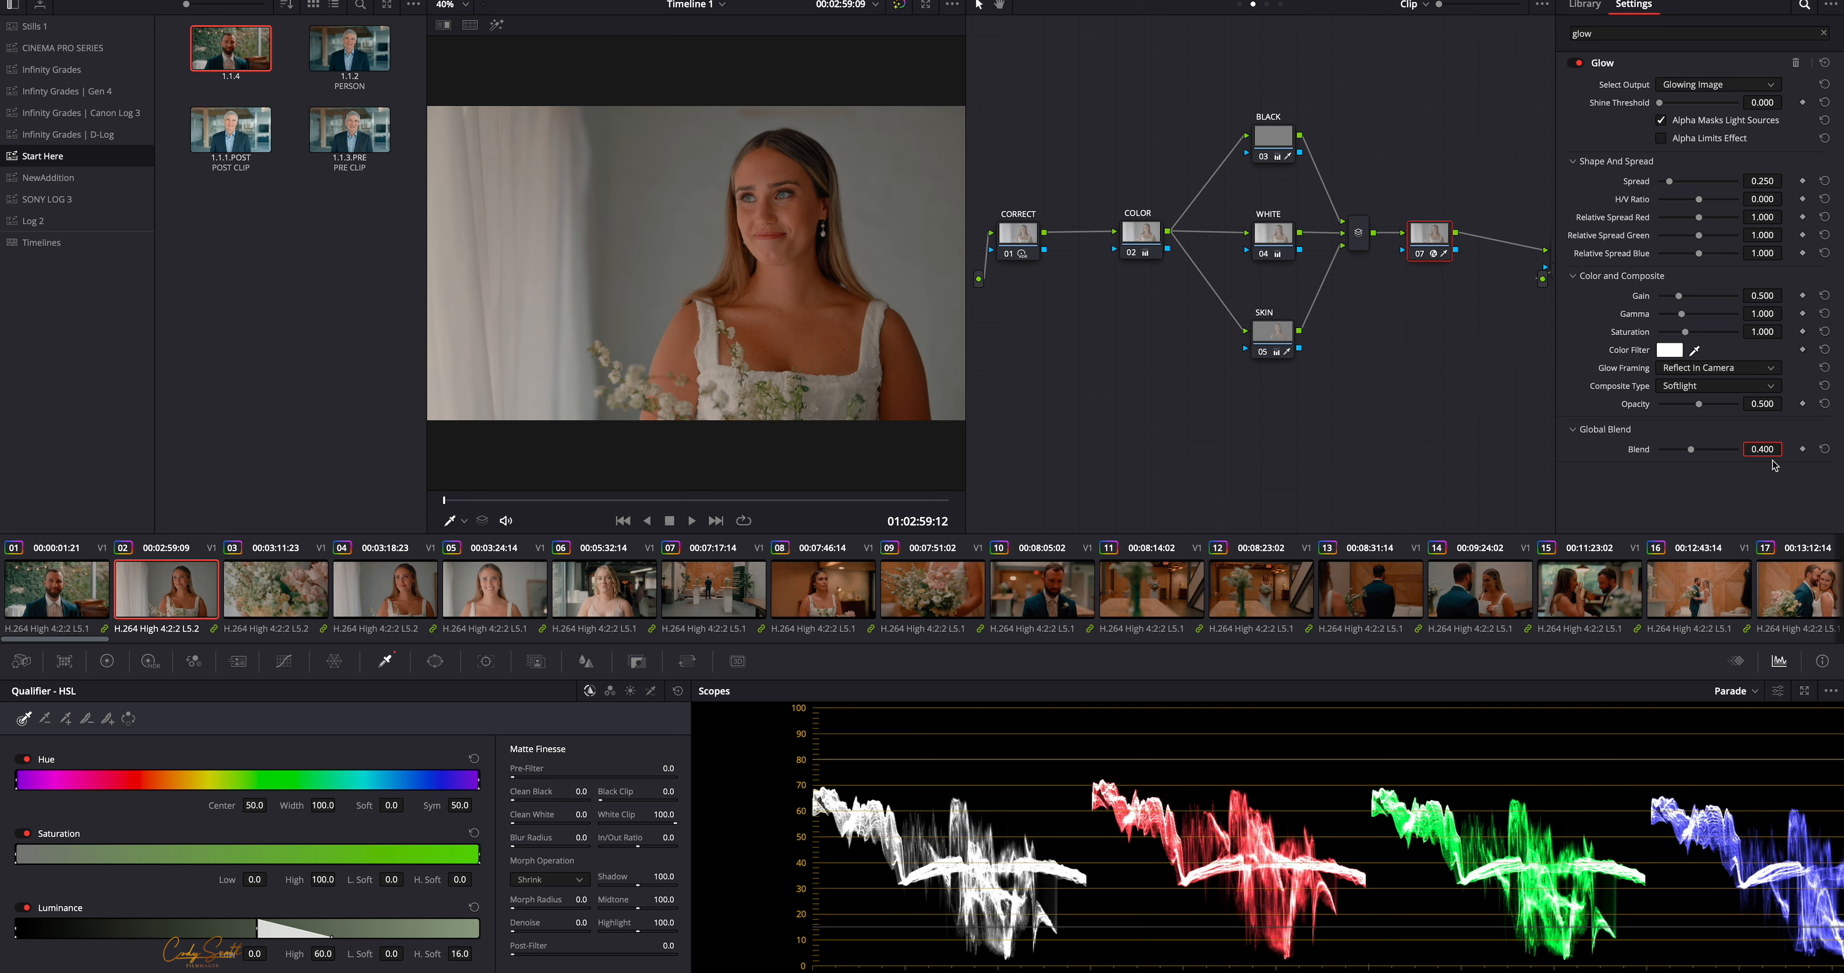
Hide the effects library and grab a still of clip 02's grade into the Start Here album
{"action": "left_click", "coordinate": [1743, 2]}
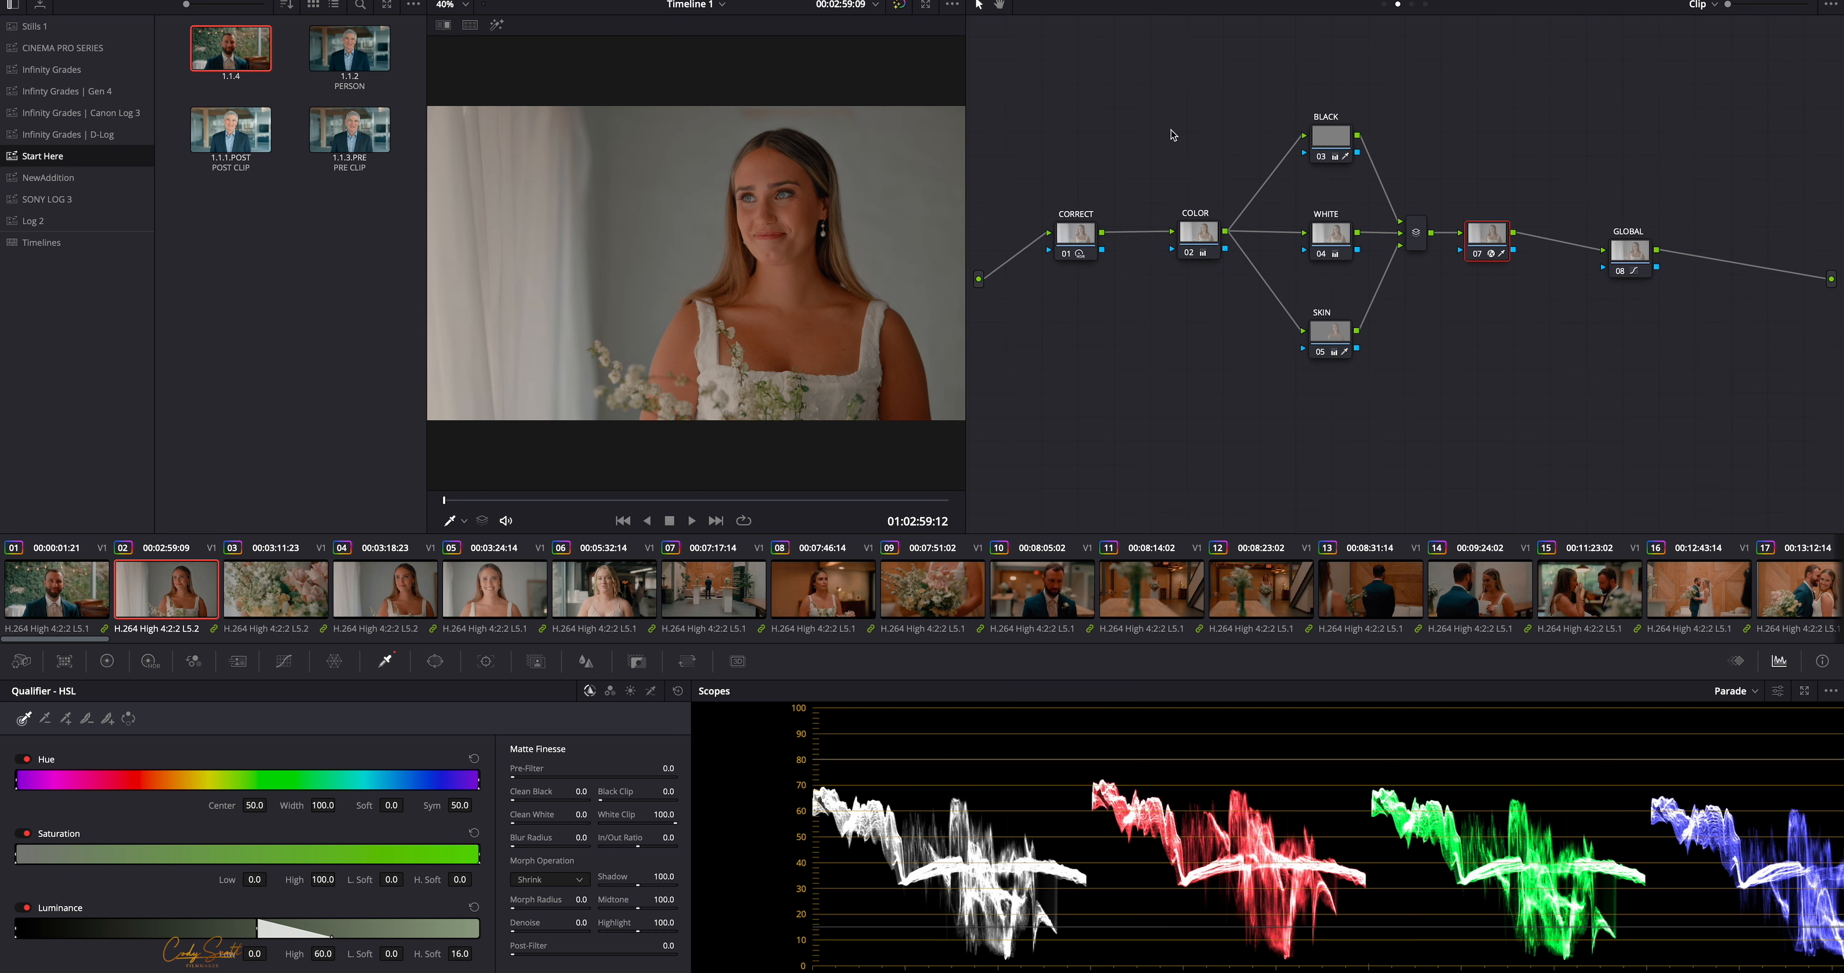
{"action": "right_click", "coordinate": [875, 222]}
{"action": "left_click", "coordinate": [889, 232]}
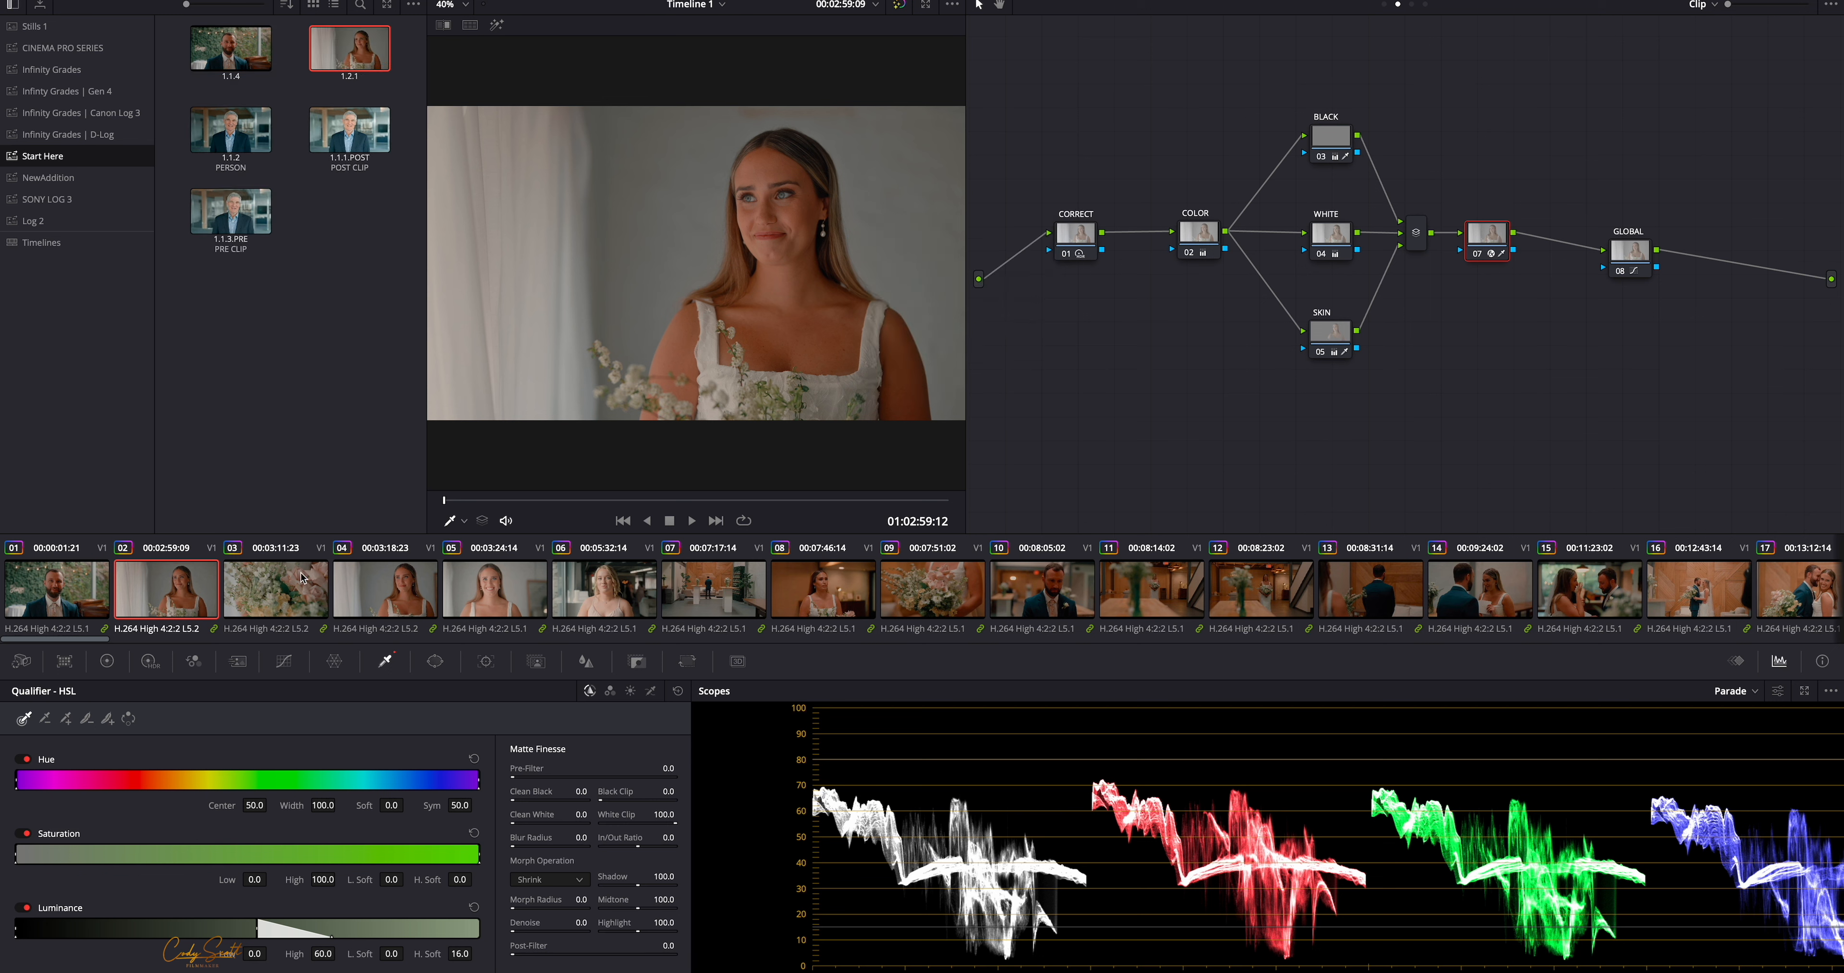
Apply the grade of still 1.2.1 to every clip except those already graded, such as 01, 05, 06, 69 and 87
{"action": "key", "text": "ctrl+a"}
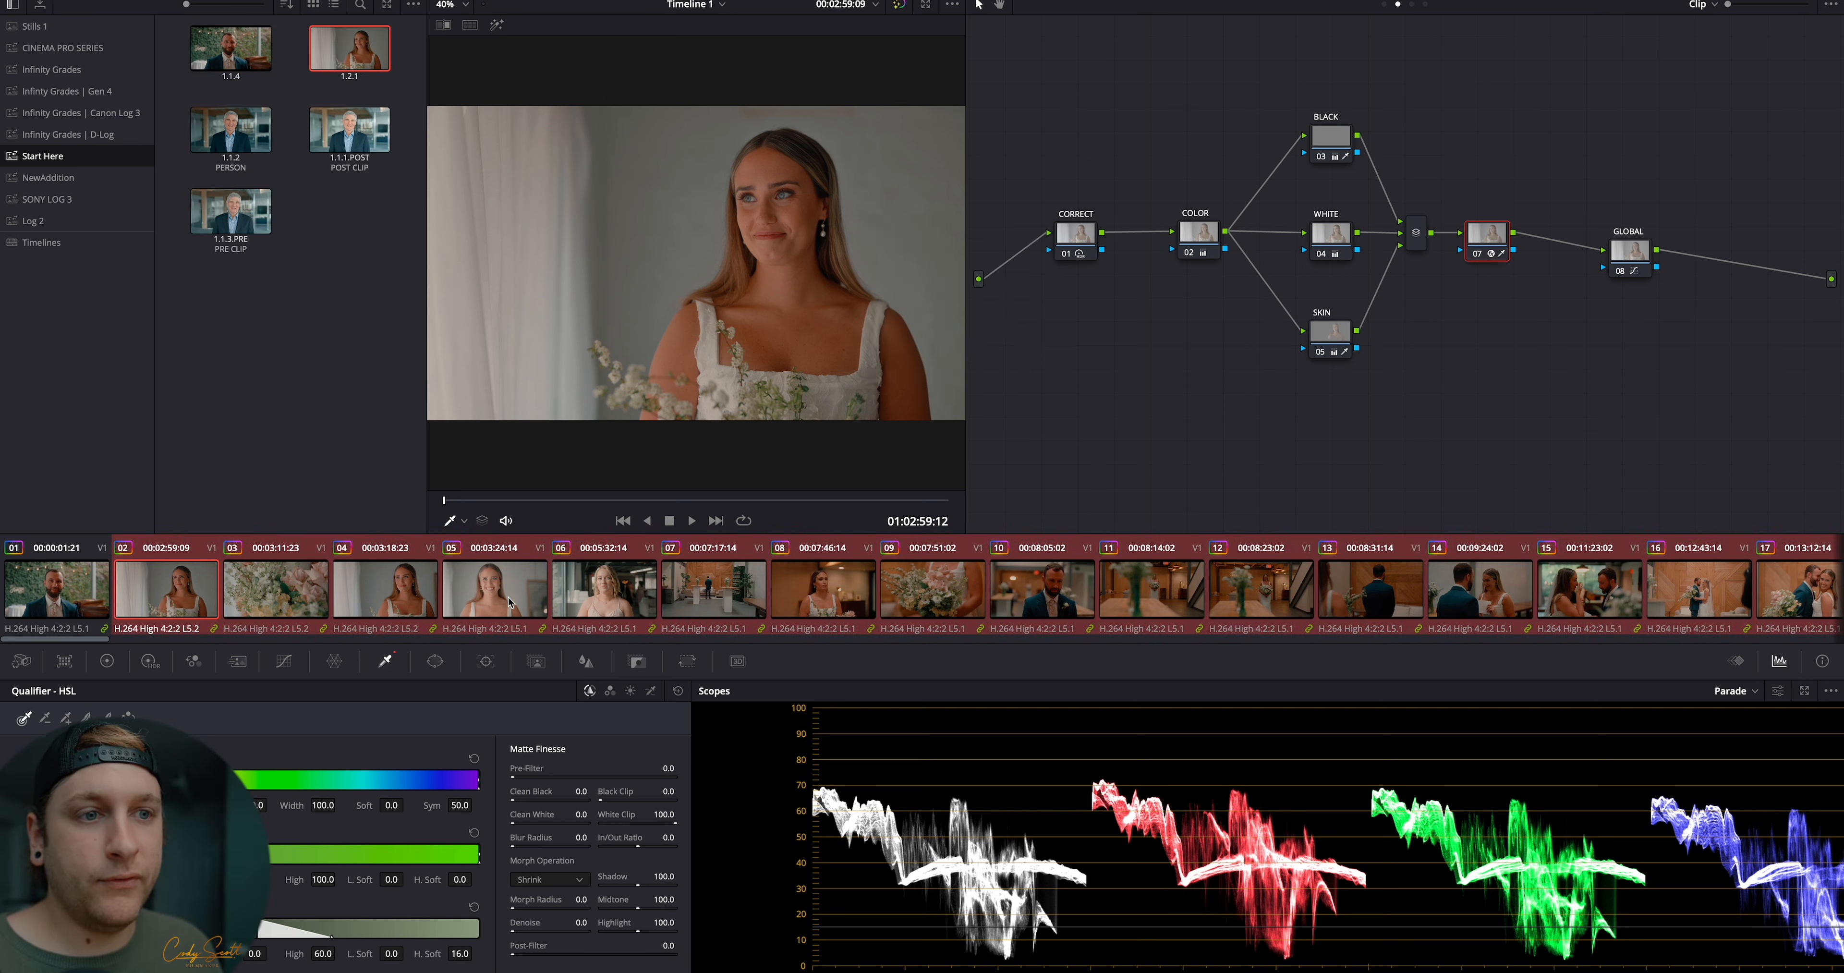
{"action": "scroll", "coordinate": [935, 590], "scroll_direction": "down", "scroll_amount": 6}
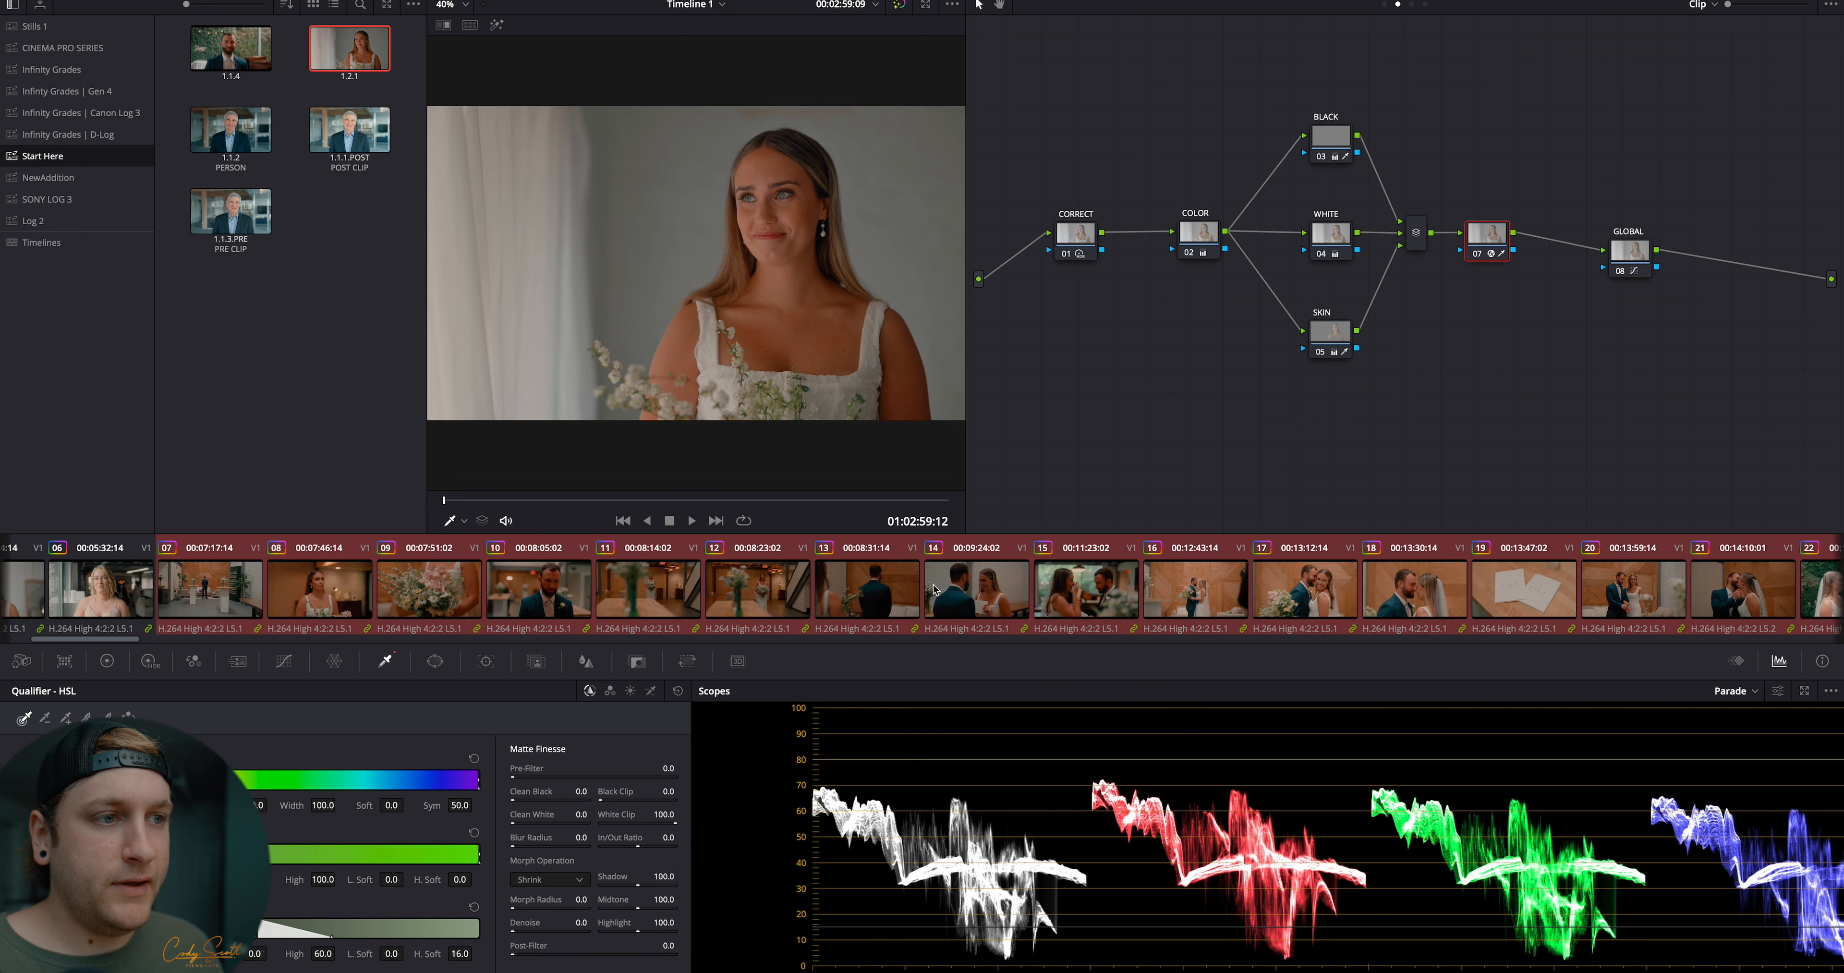
{"action": "scroll", "coordinate": [935, 590], "scroll_direction": "down", "scroll_amount": 10}
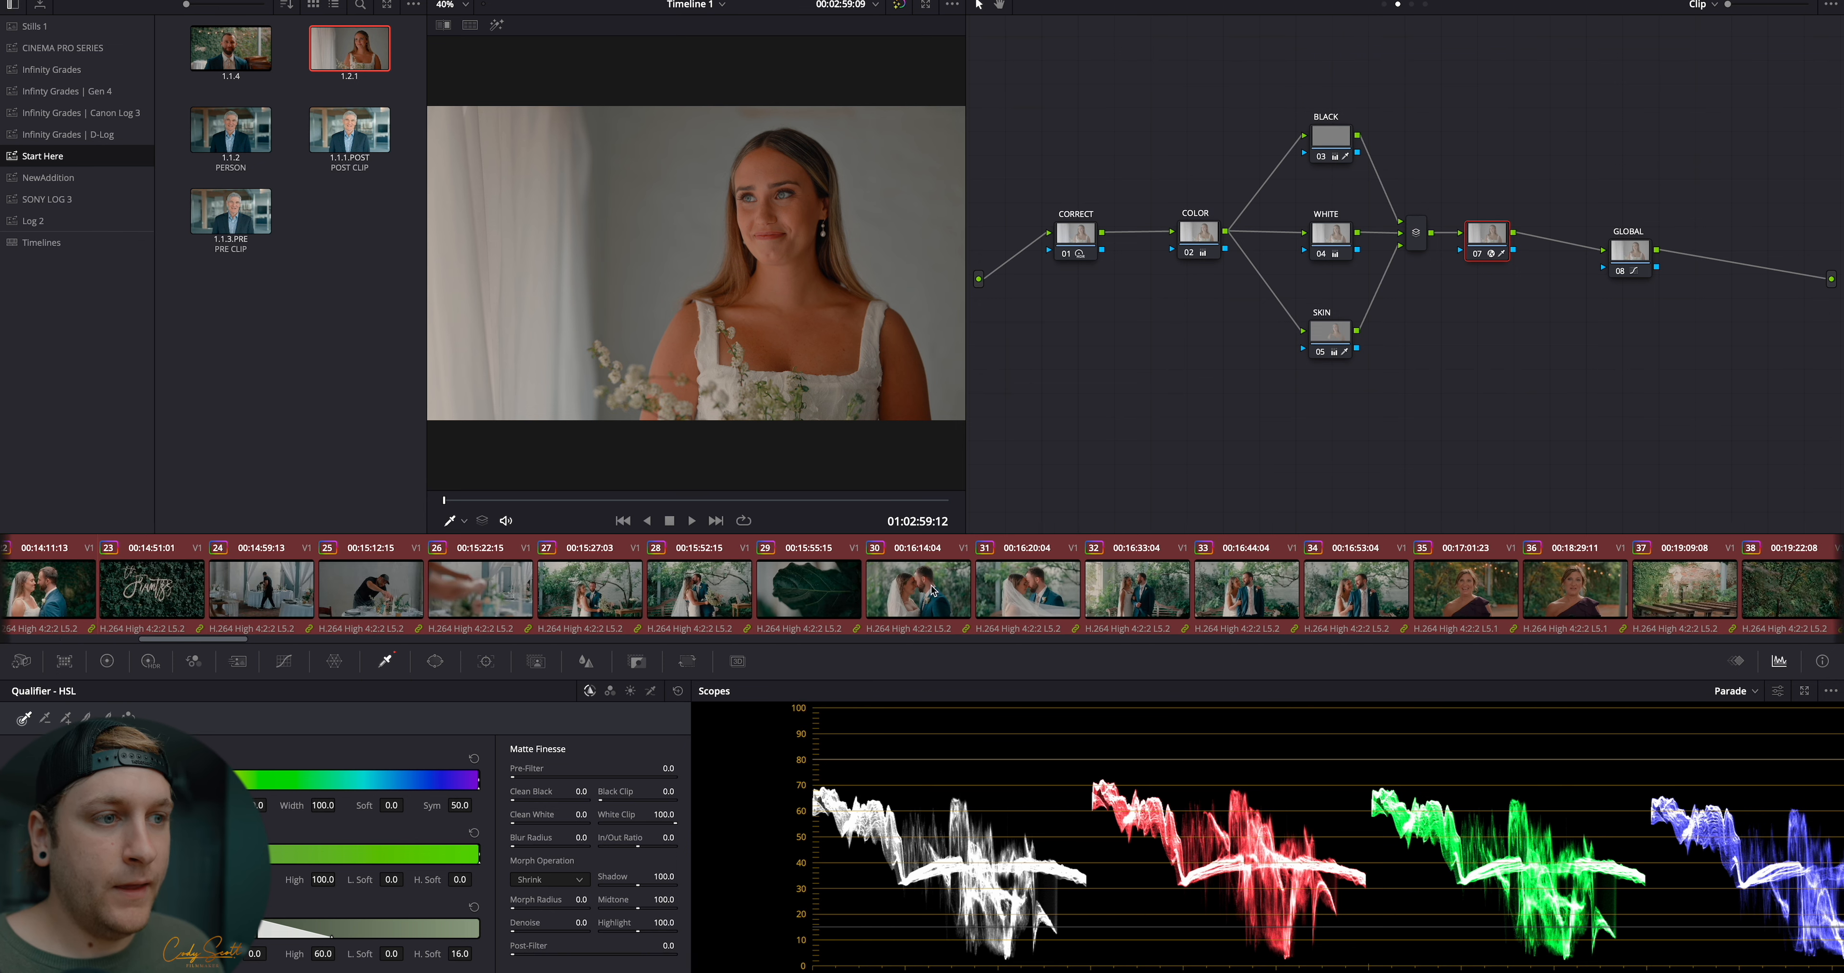
{"action": "scroll", "coordinate": [924, 588], "scroll_direction": "down", "scroll_amount": 1}
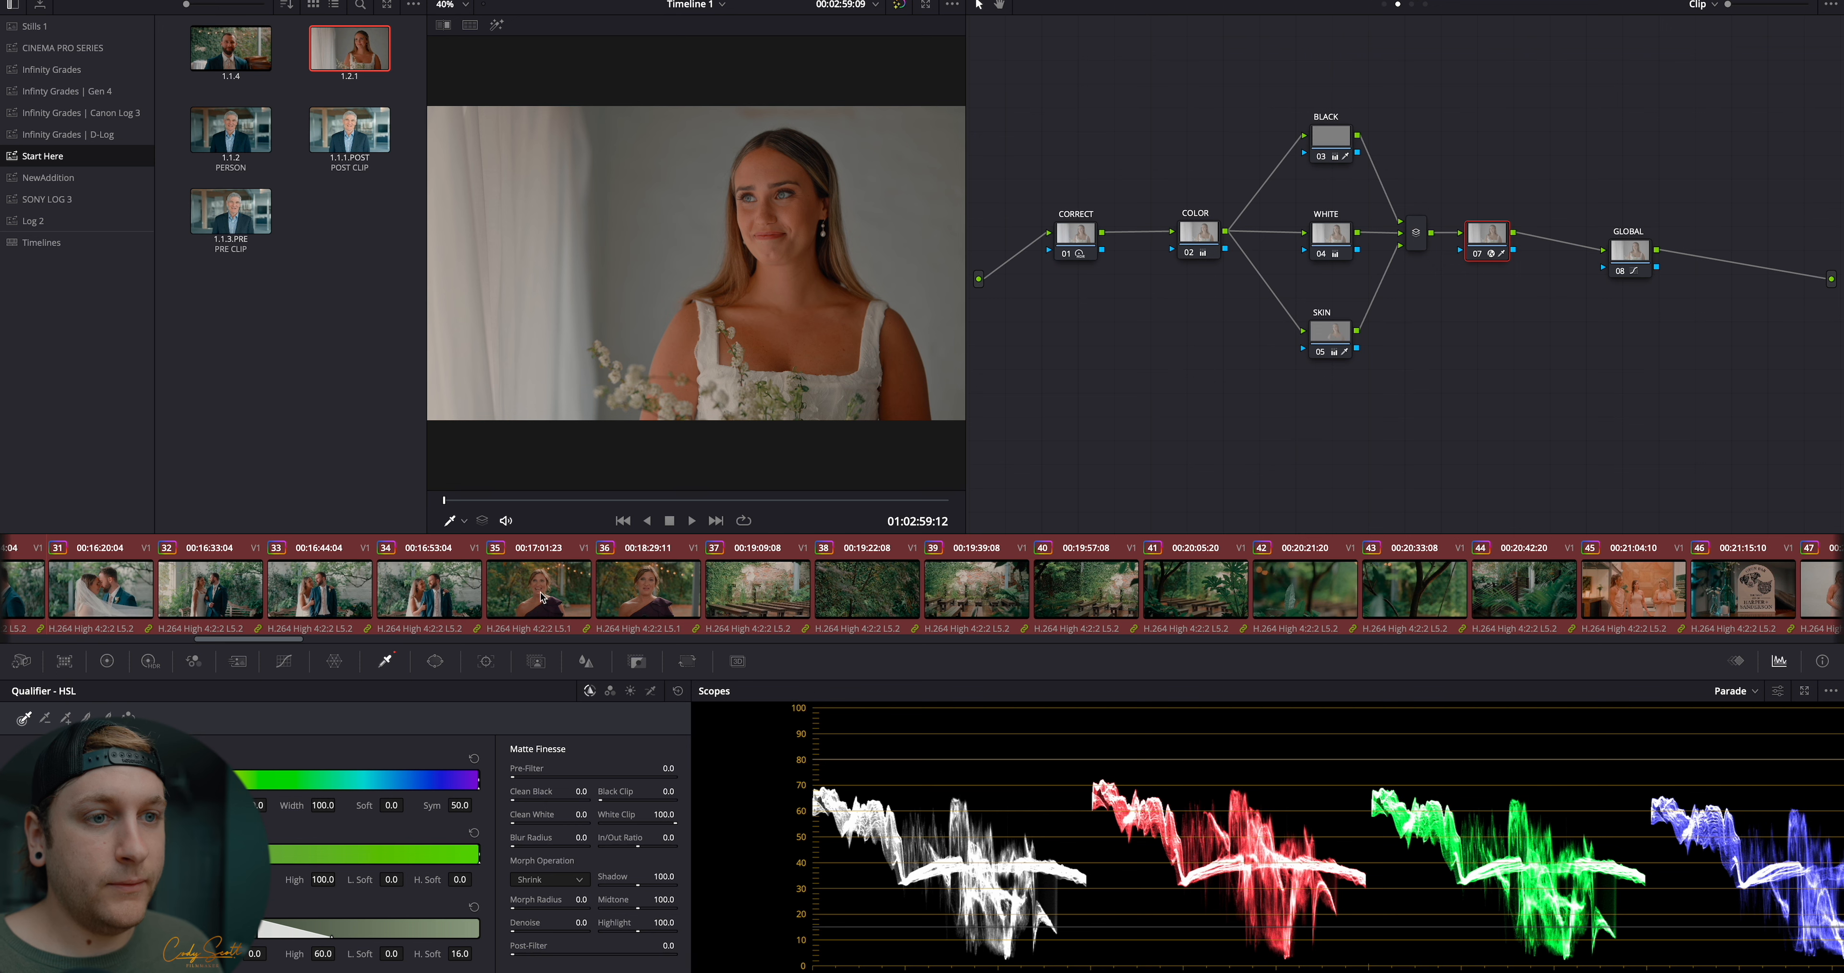
{"action": "scroll", "coordinate": [887, 591], "scroll_direction": "down", "scroll_amount": 8}
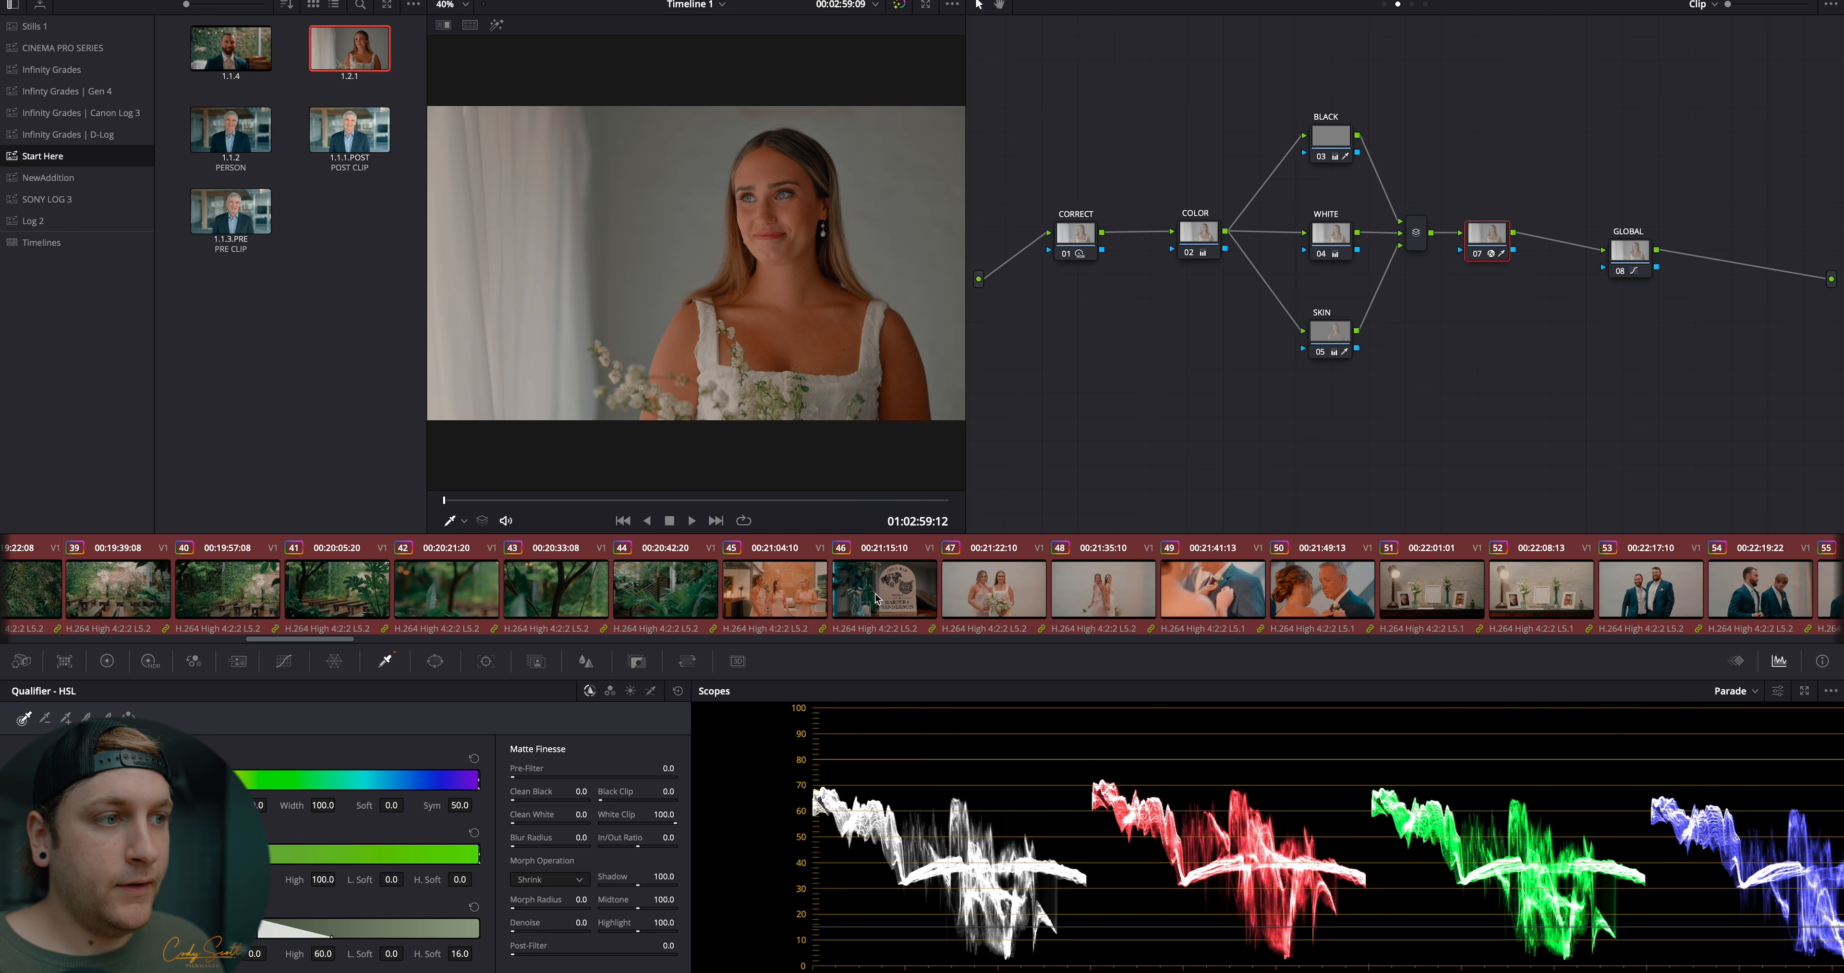
{"action": "scroll", "coordinate": [878, 597], "scroll_direction": "down", "scroll_amount": 10}
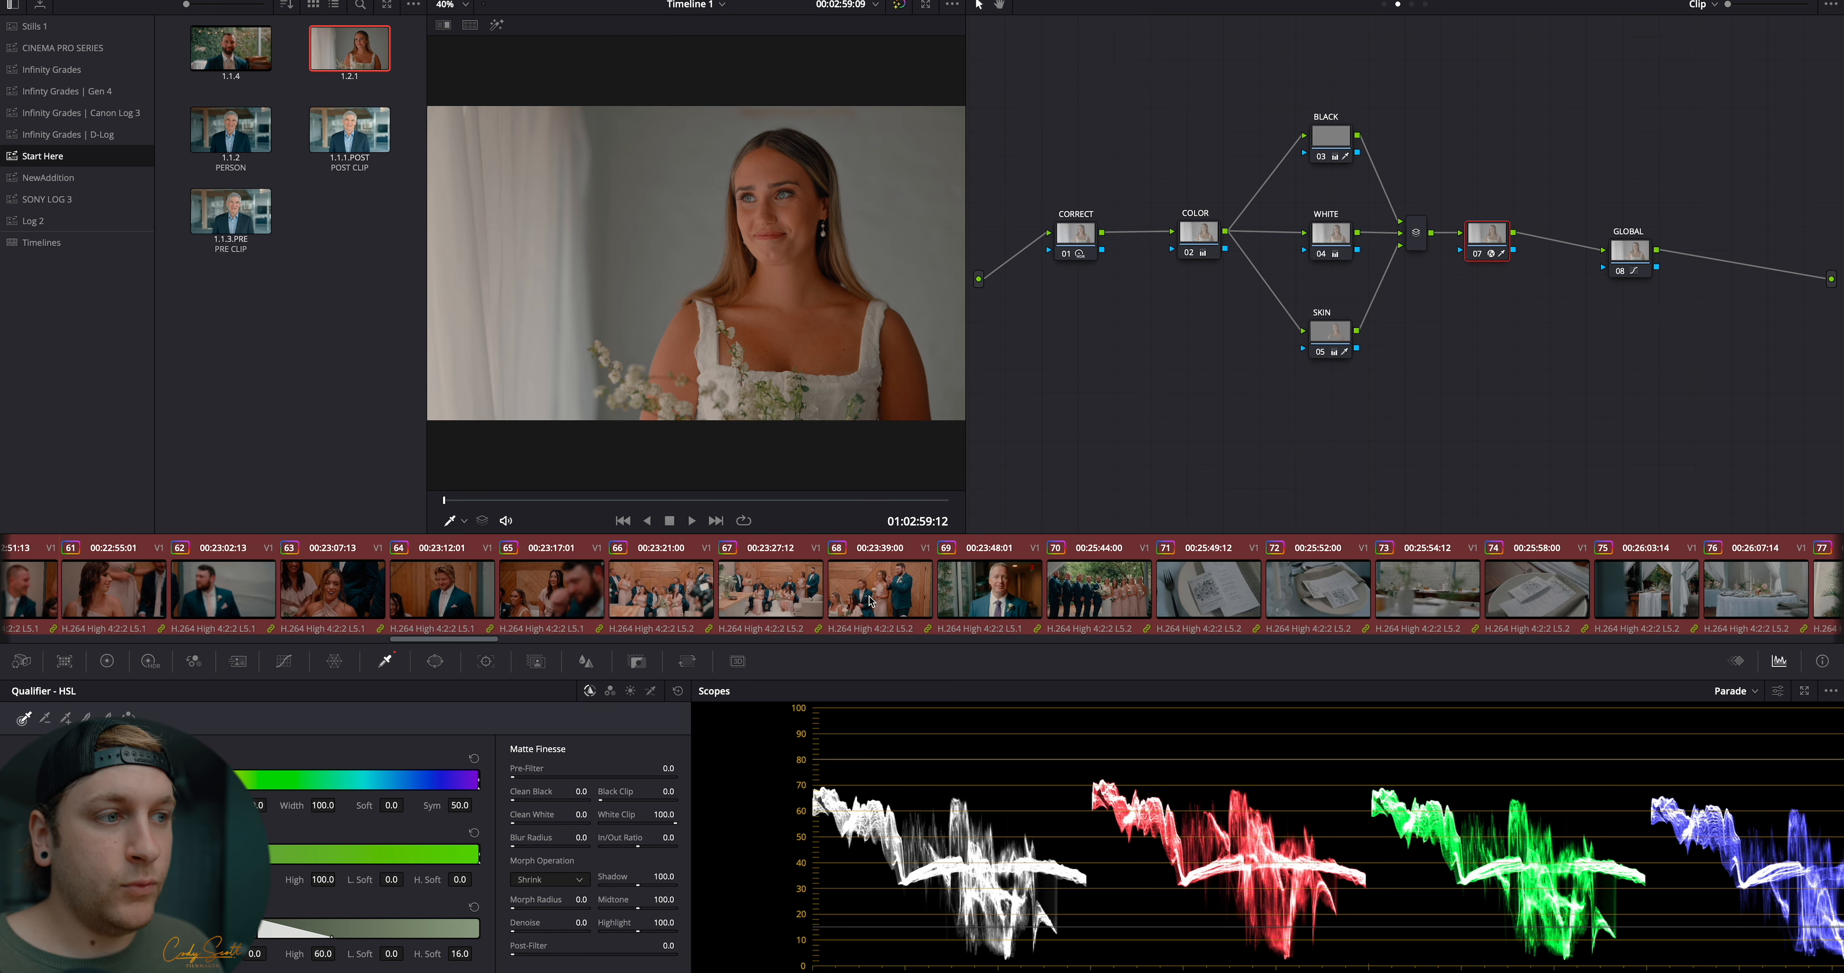
{"action": "scroll", "coordinate": [823, 593], "scroll_direction": "down", "scroll_amount": 10}
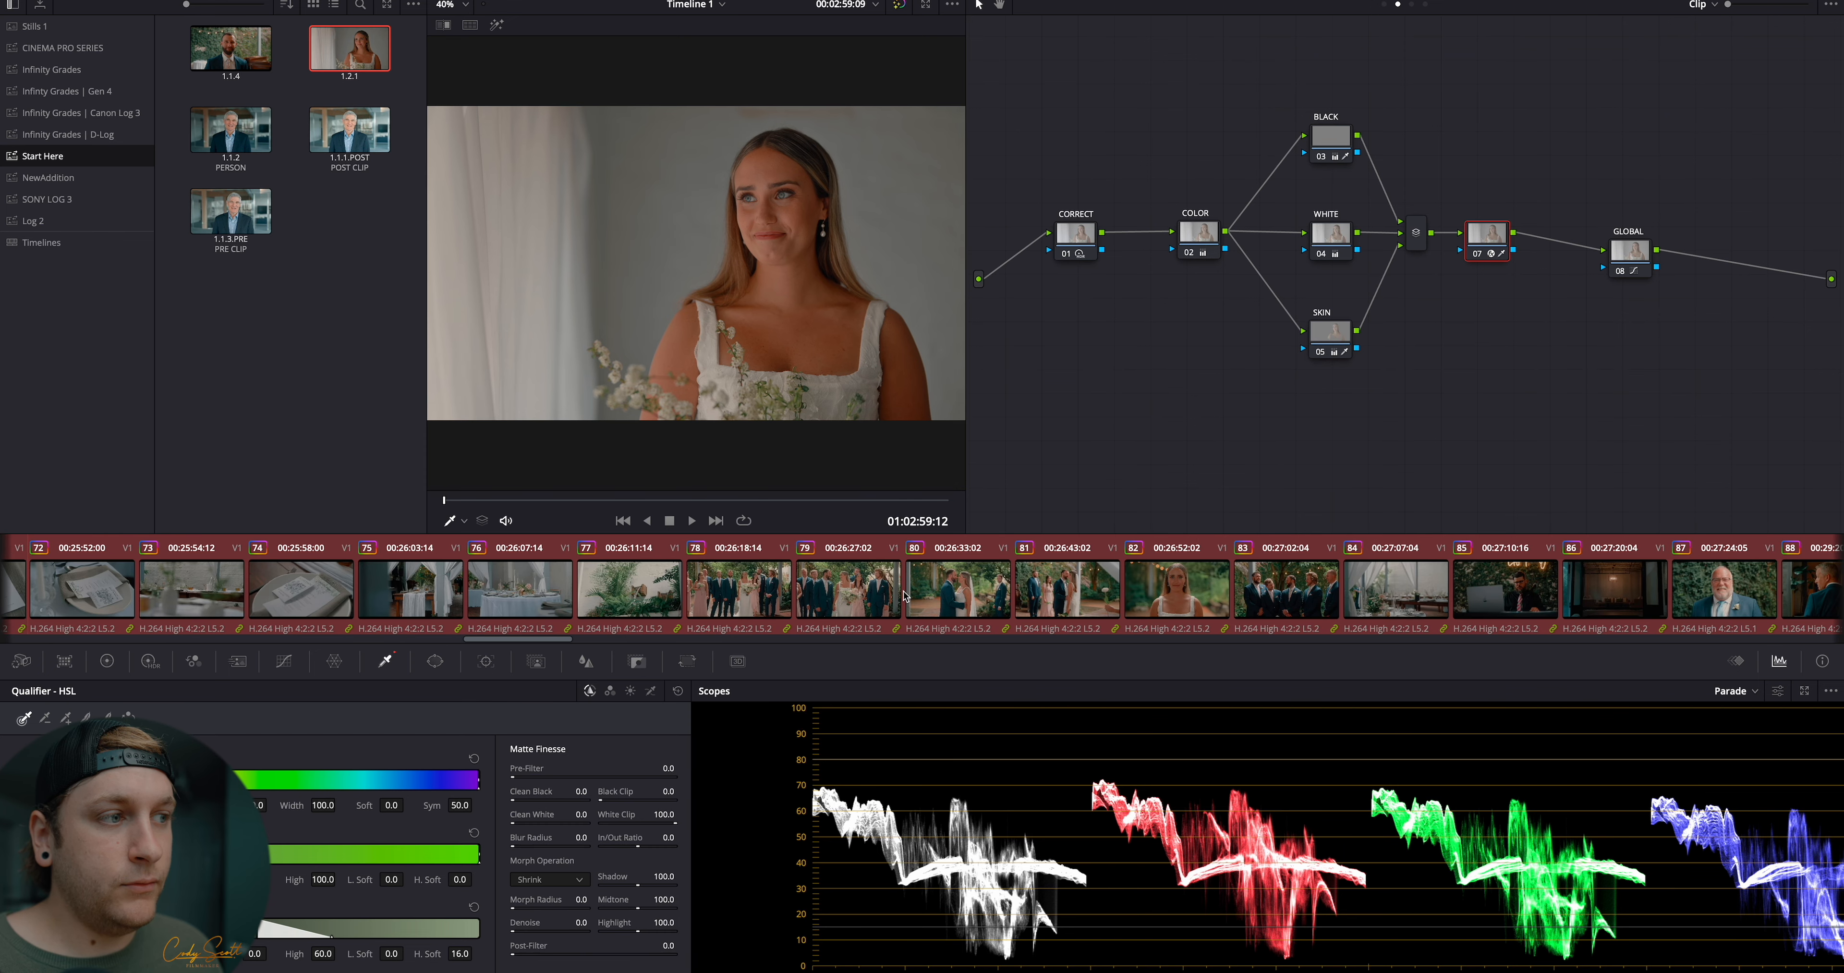
{"action": "left_click", "coordinate": [829, 589], "text": "super"}
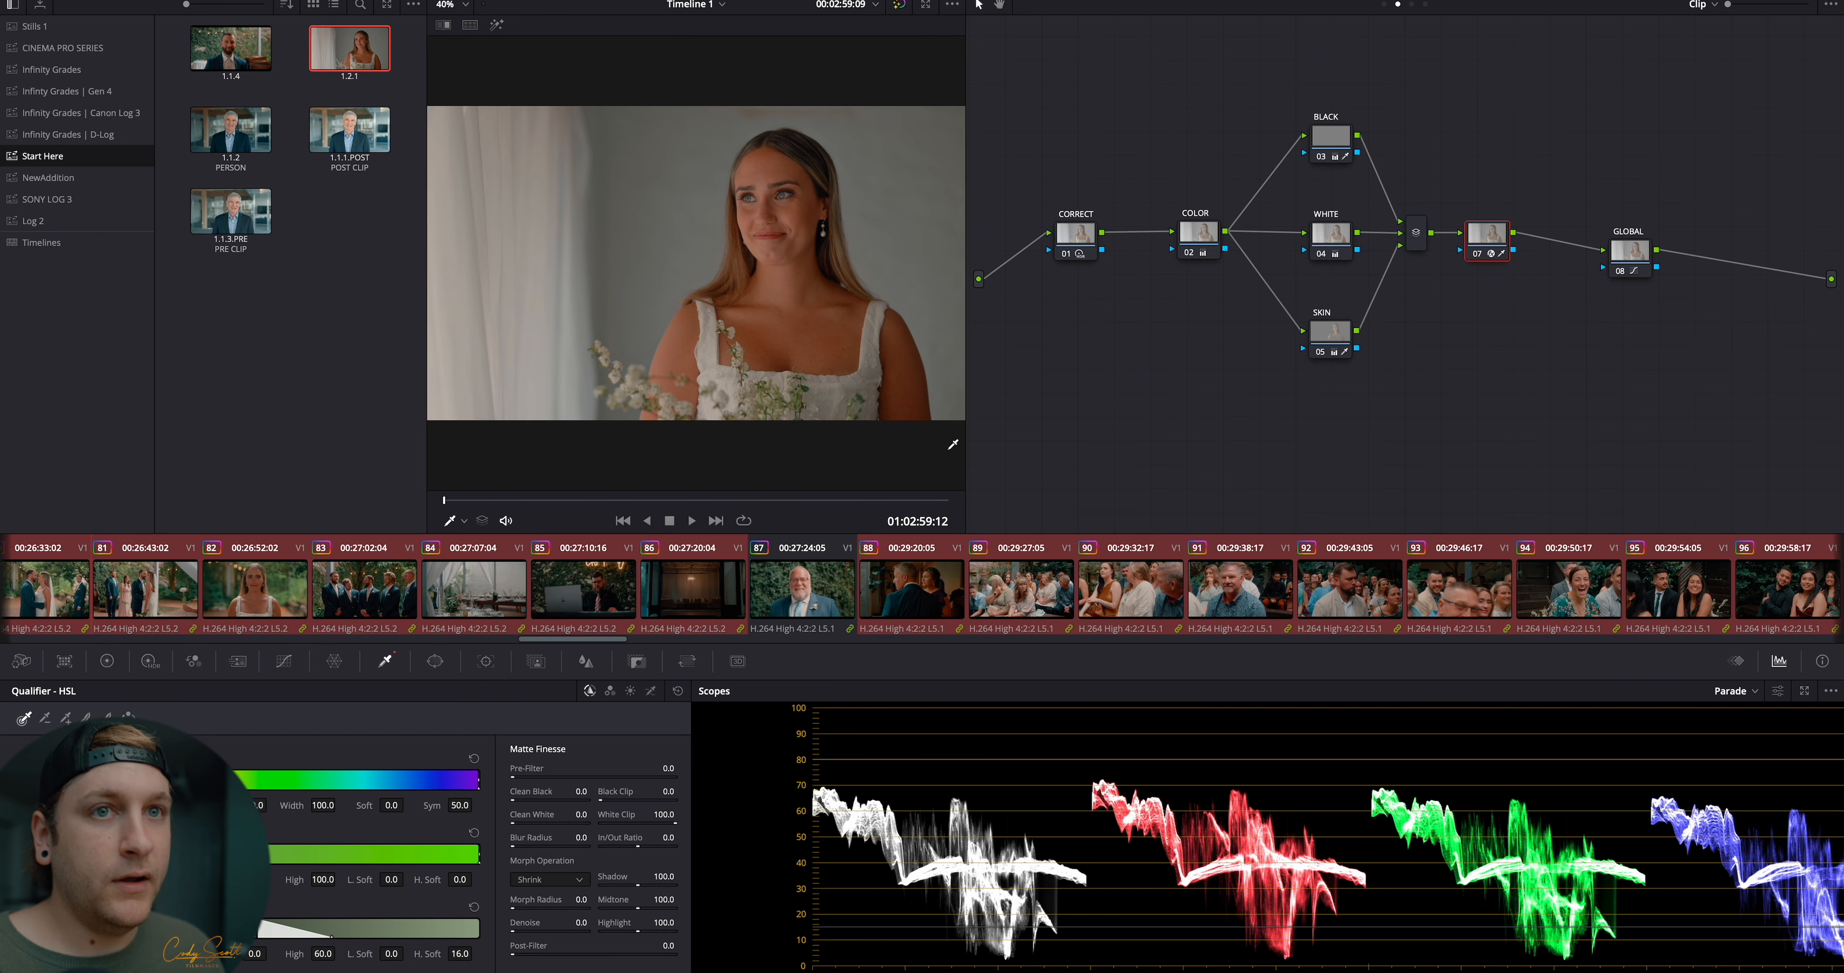
{"action": "right_click", "coordinate": [353, 43]}
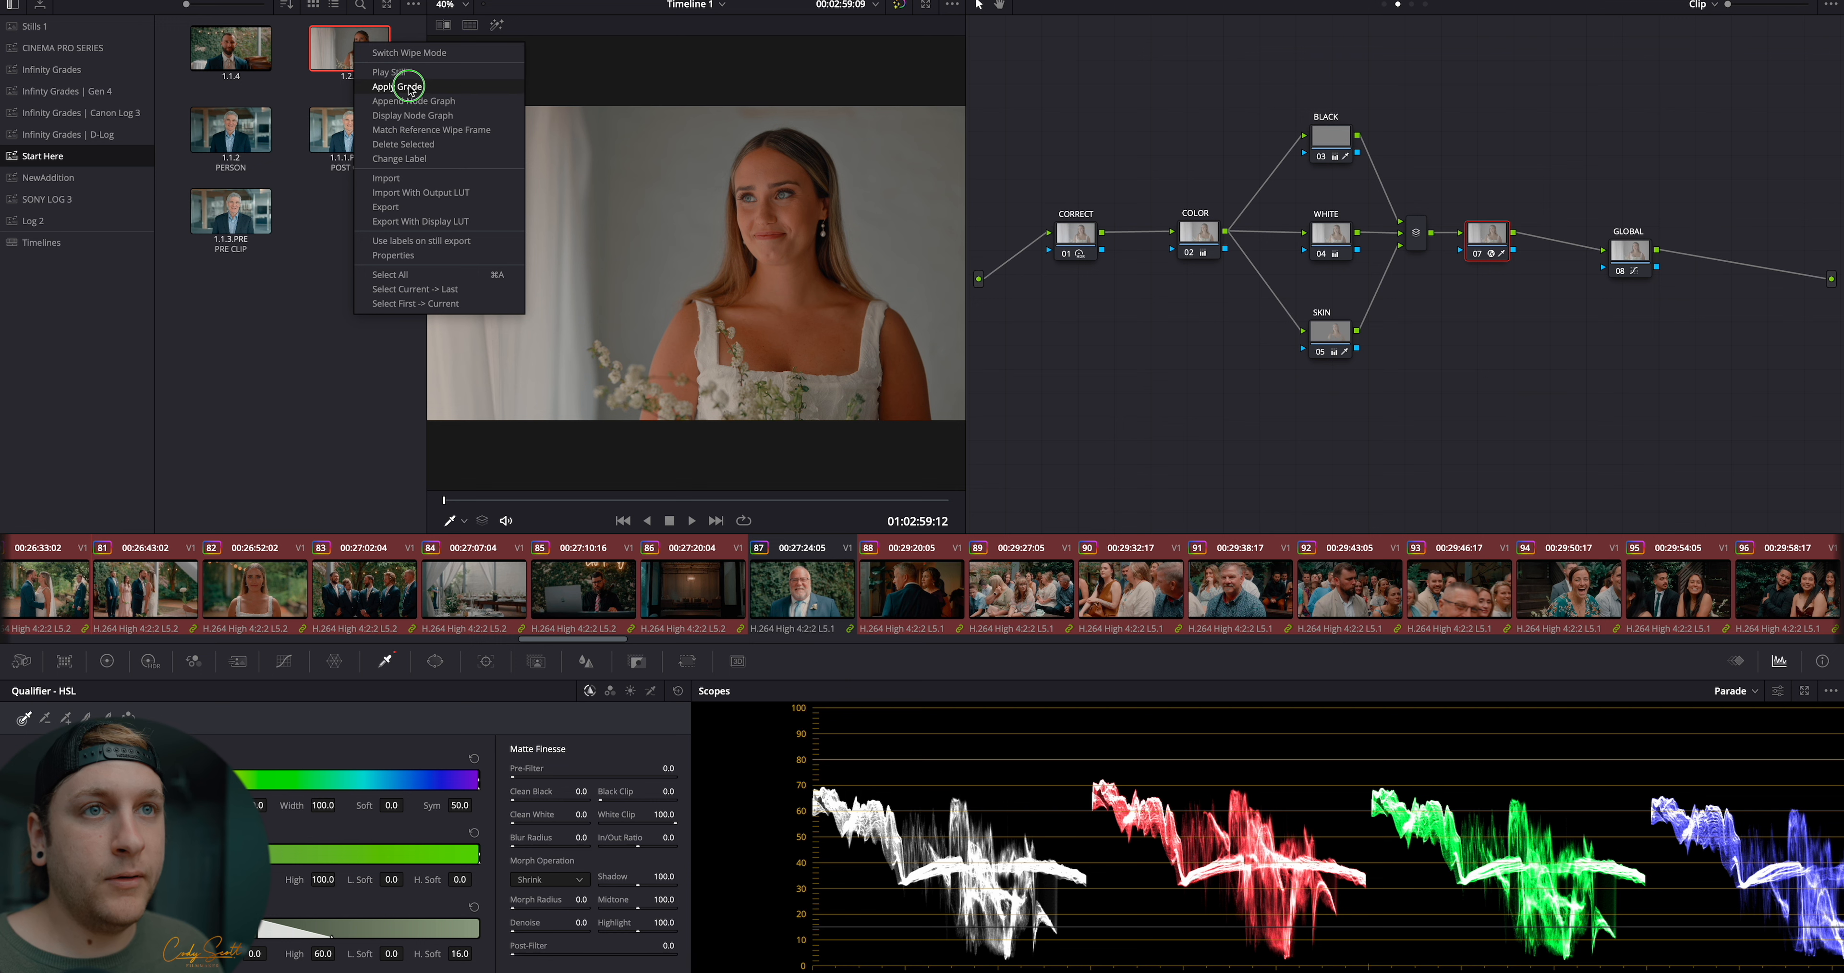
{"action": "left_click", "coordinate": [407, 86]}
{"action": "scroll", "coordinate": [880, 606], "scroll_direction": "up", "scroll_amount": 15}
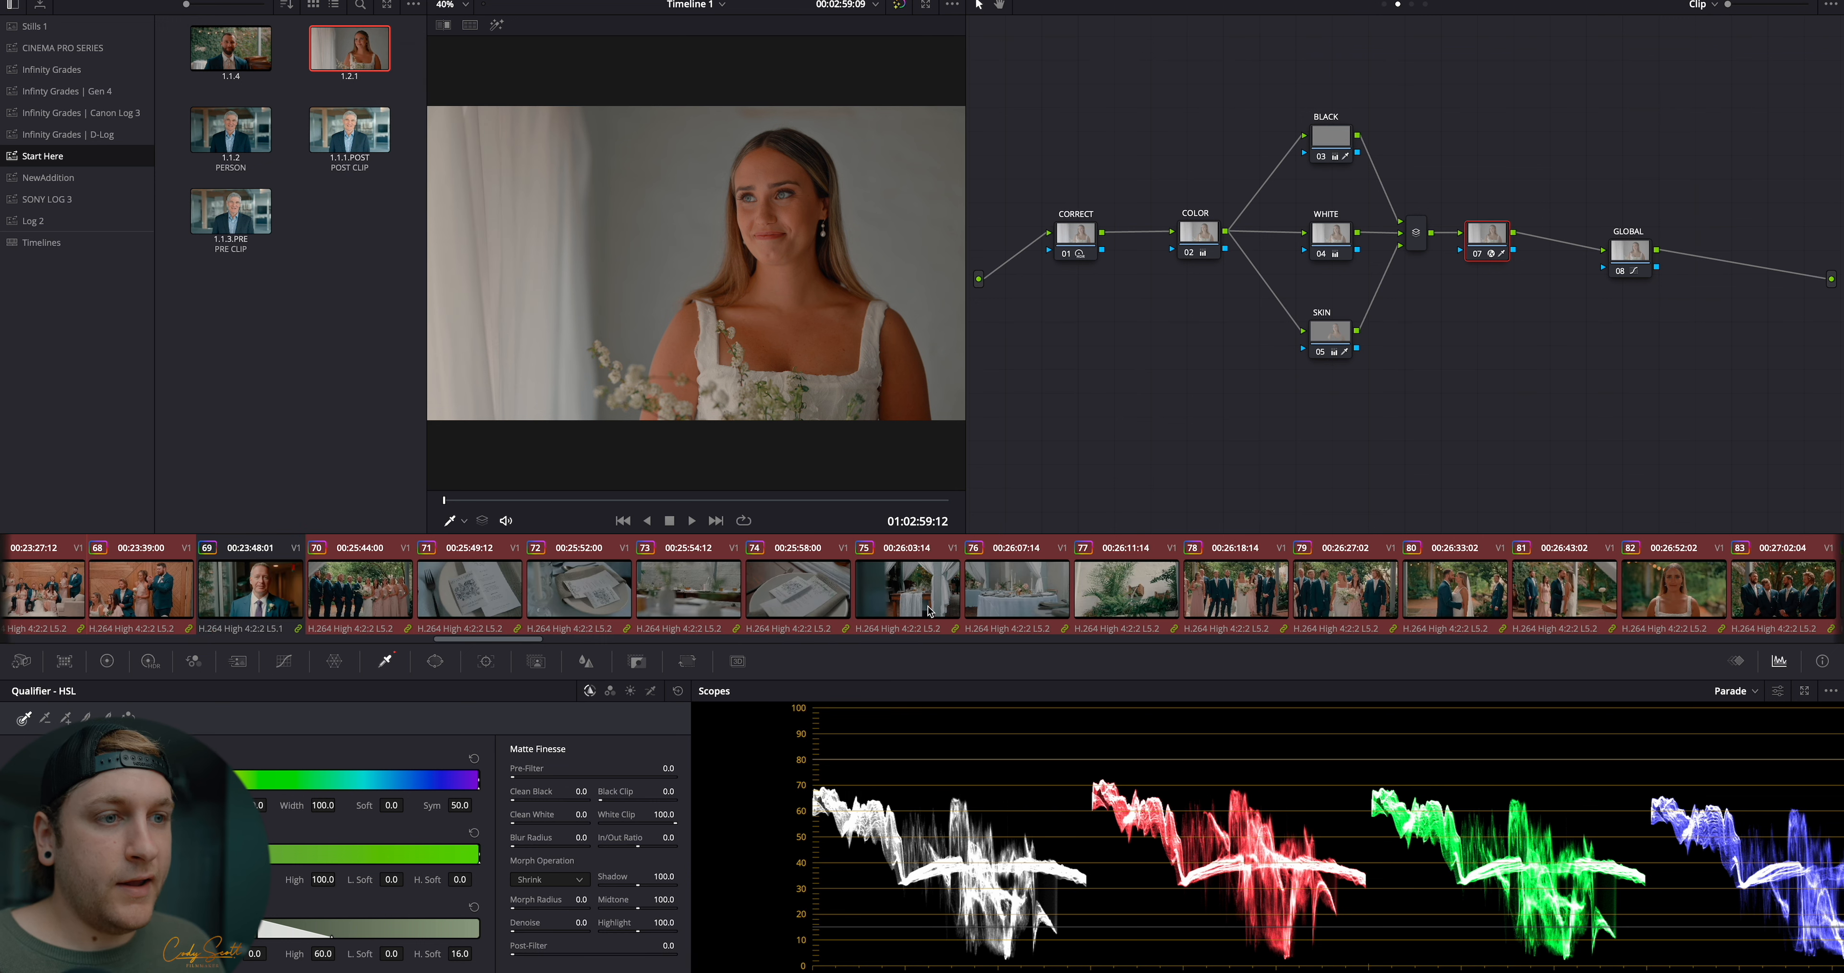
{"action": "scroll", "coordinate": [879, 606], "scroll_direction": "up", "scroll_amount": 15}
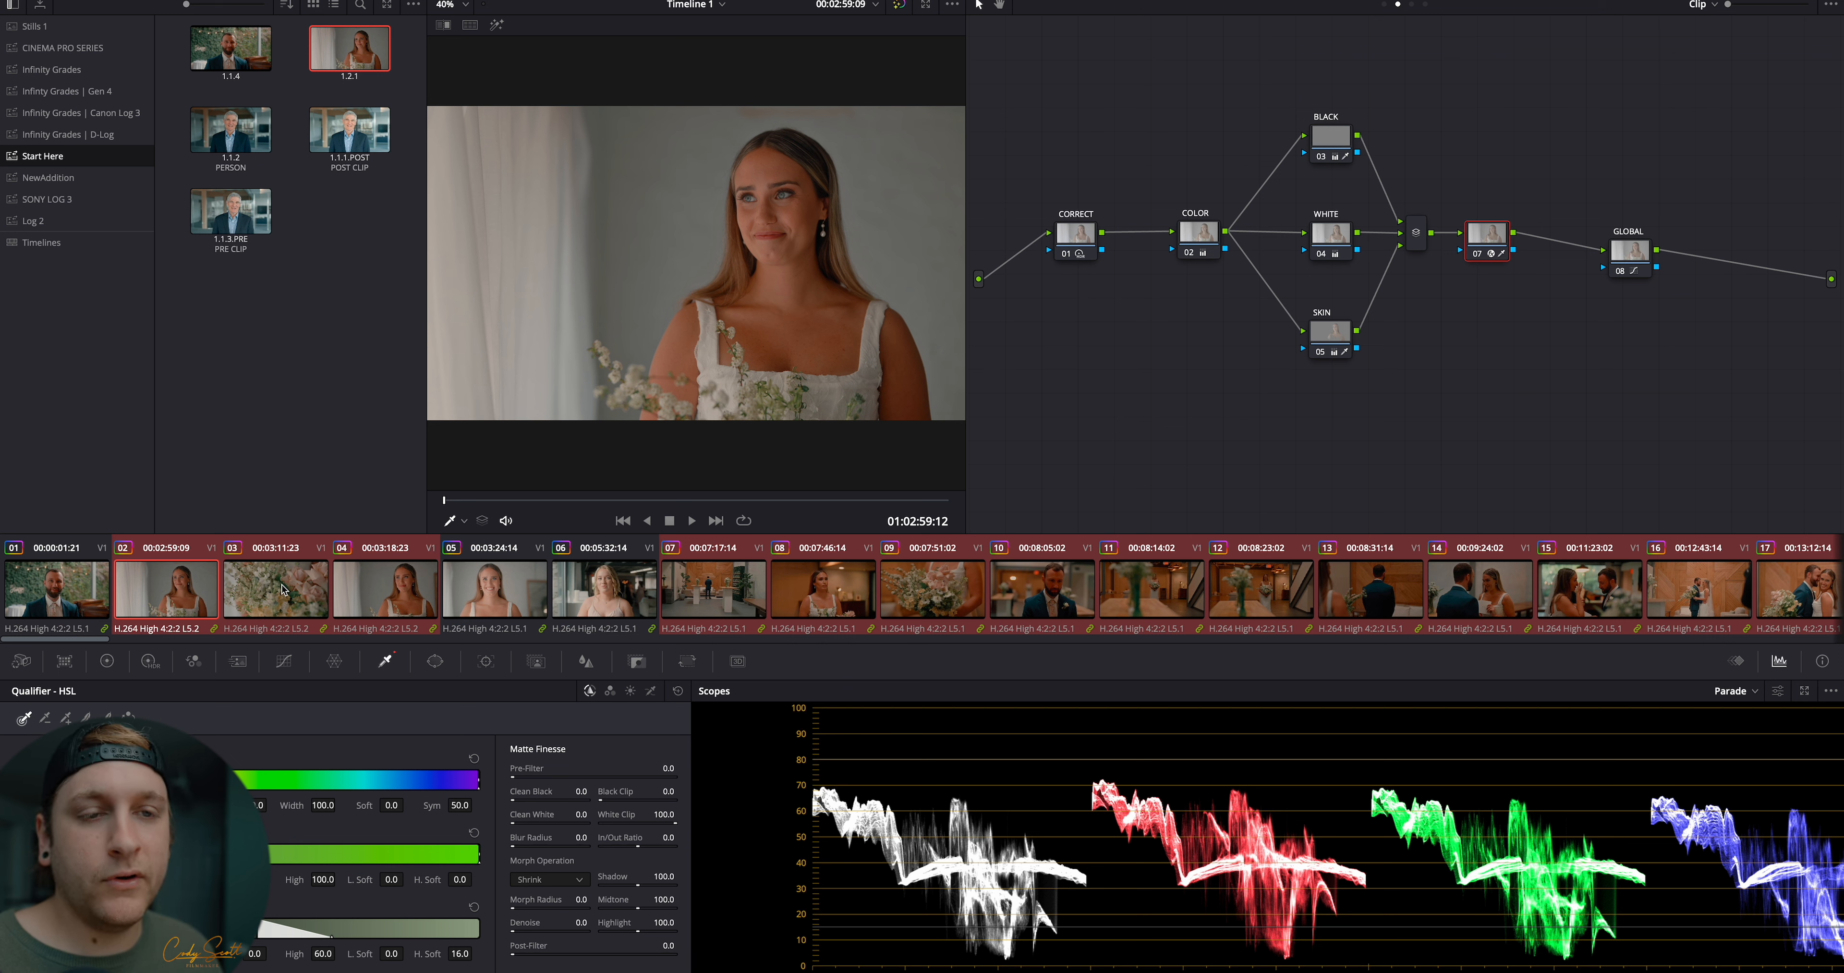
Open clip 03 and label its unnamed glow node "Glow"
{"action": "left_click", "coordinate": [298, 594]}
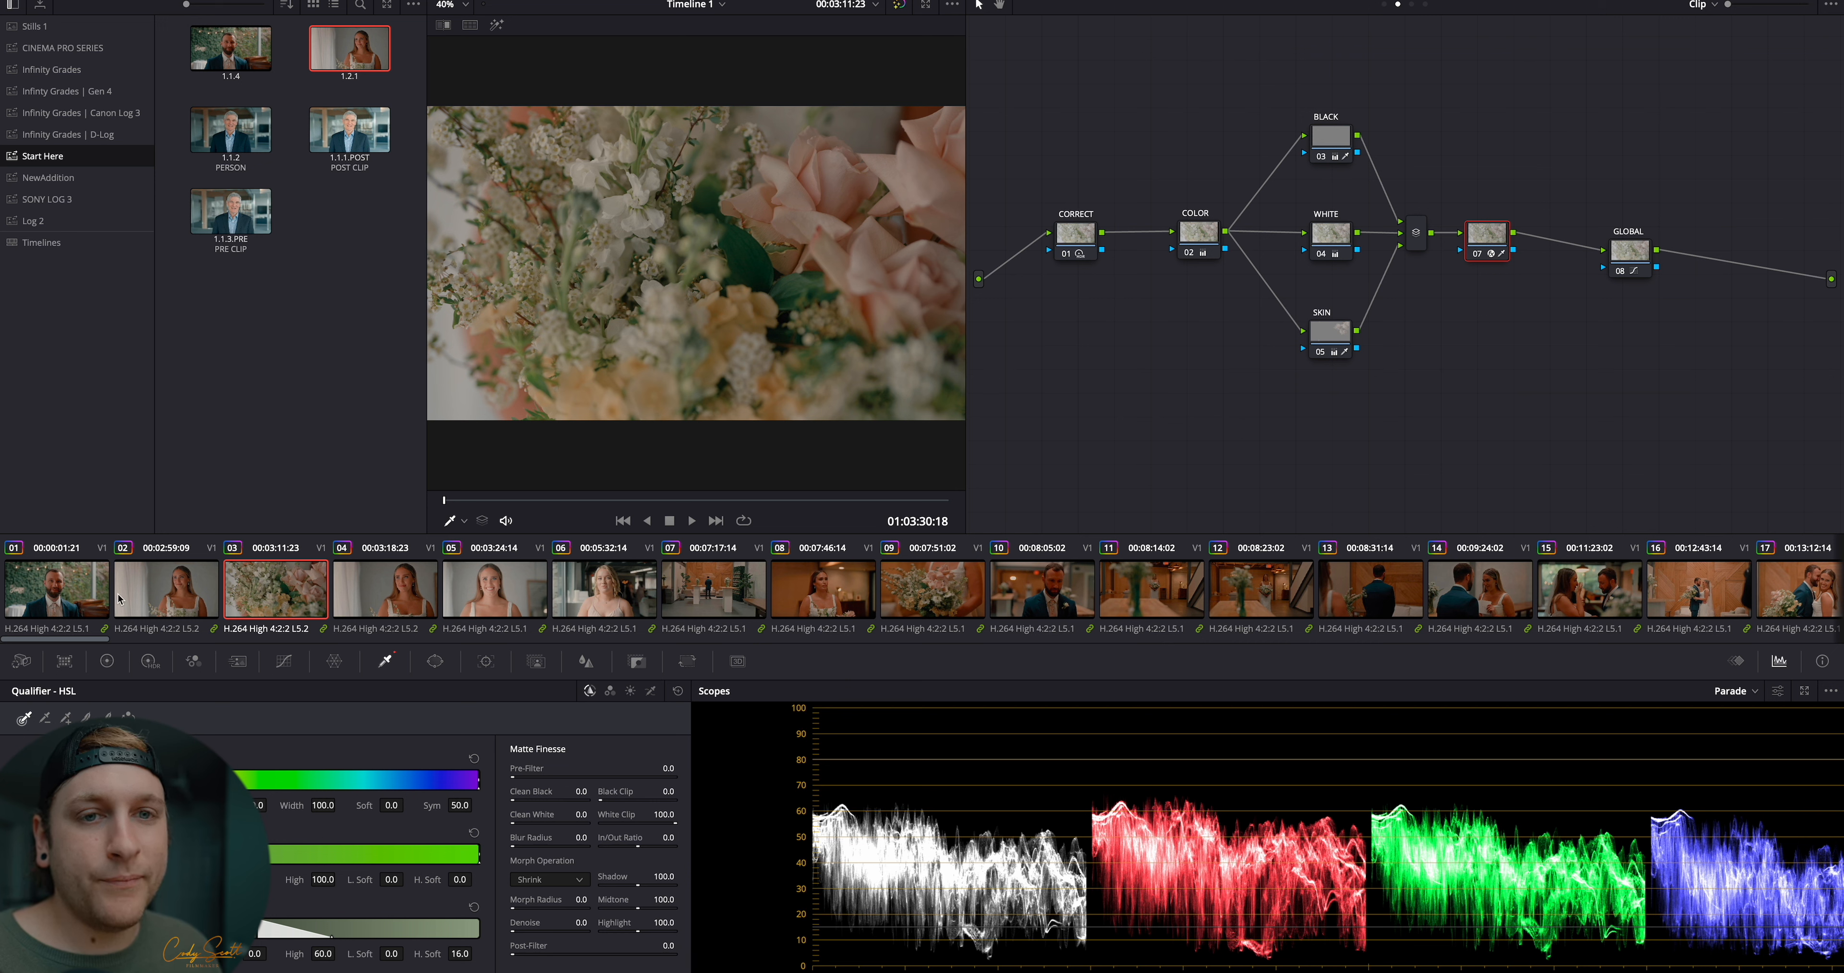
{"action": "right_click", "coordinate": [1487, 269]}
{"action": "left_click", "coordinate": [1506, 274]}
{"action": "type", "text": "Glow"}
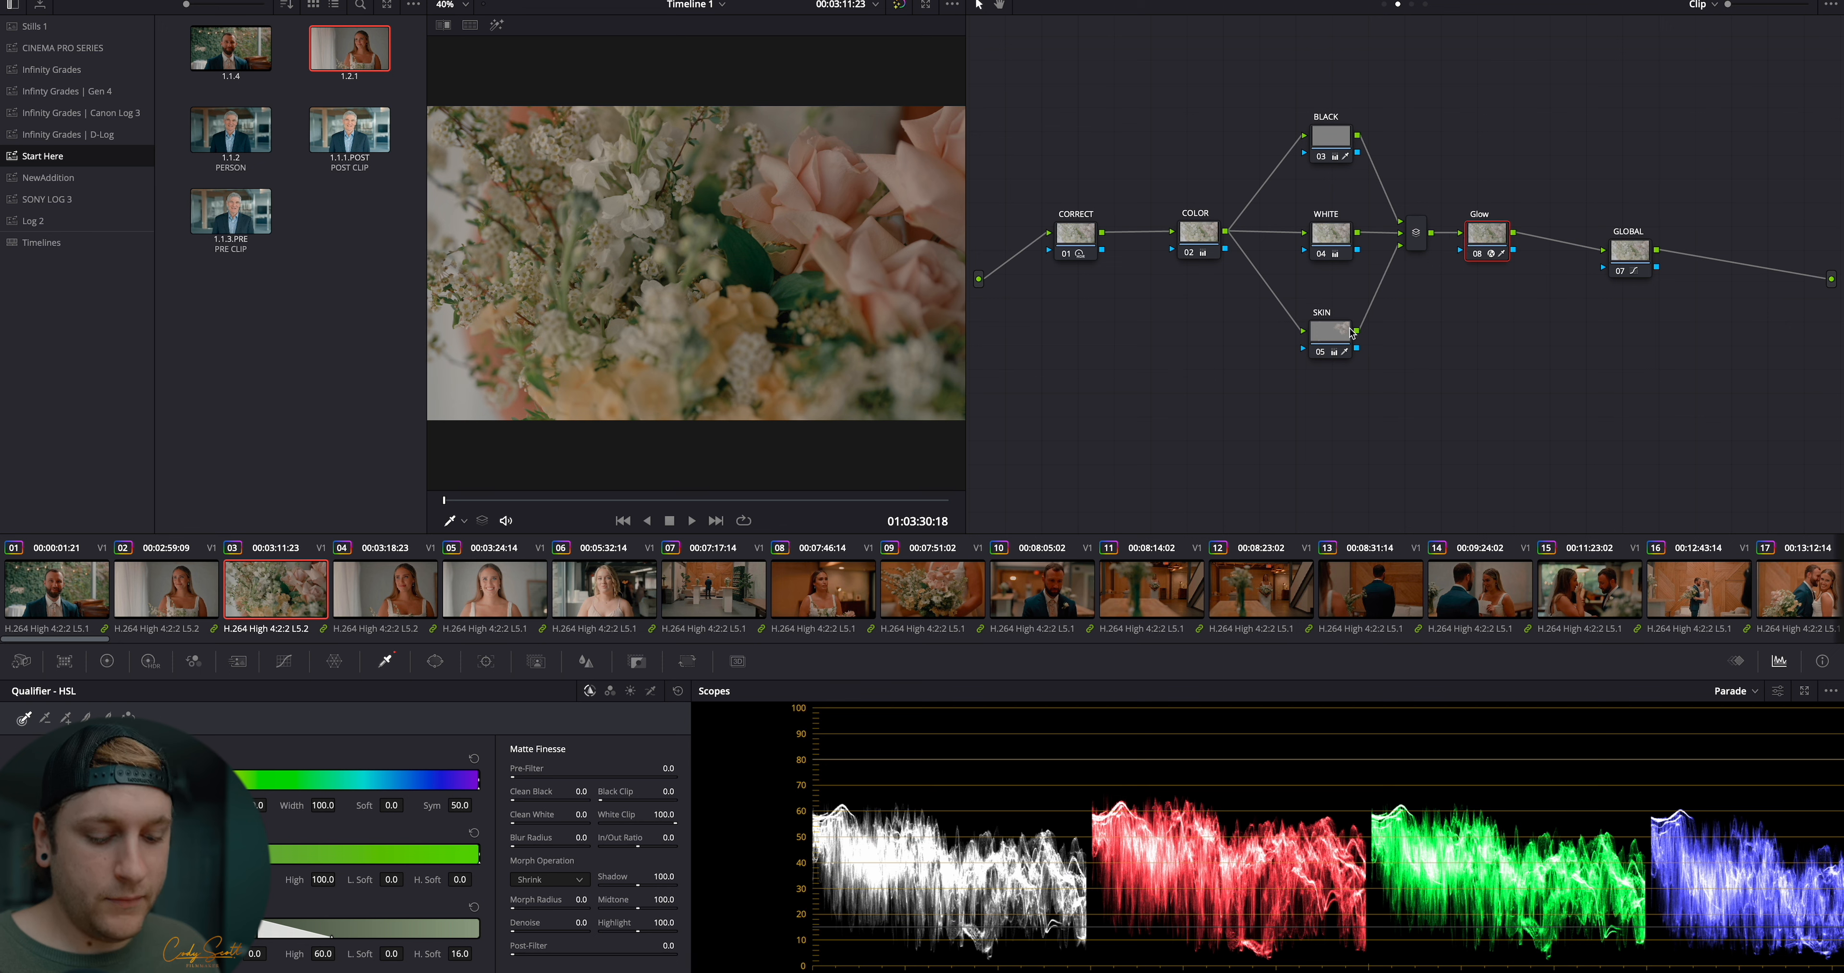
In clip 01, insert a new node before the VIGNETTE node and paste the copied Glow node's settings onto it
{"action": "left_click", "coordinate": [68, 599]}
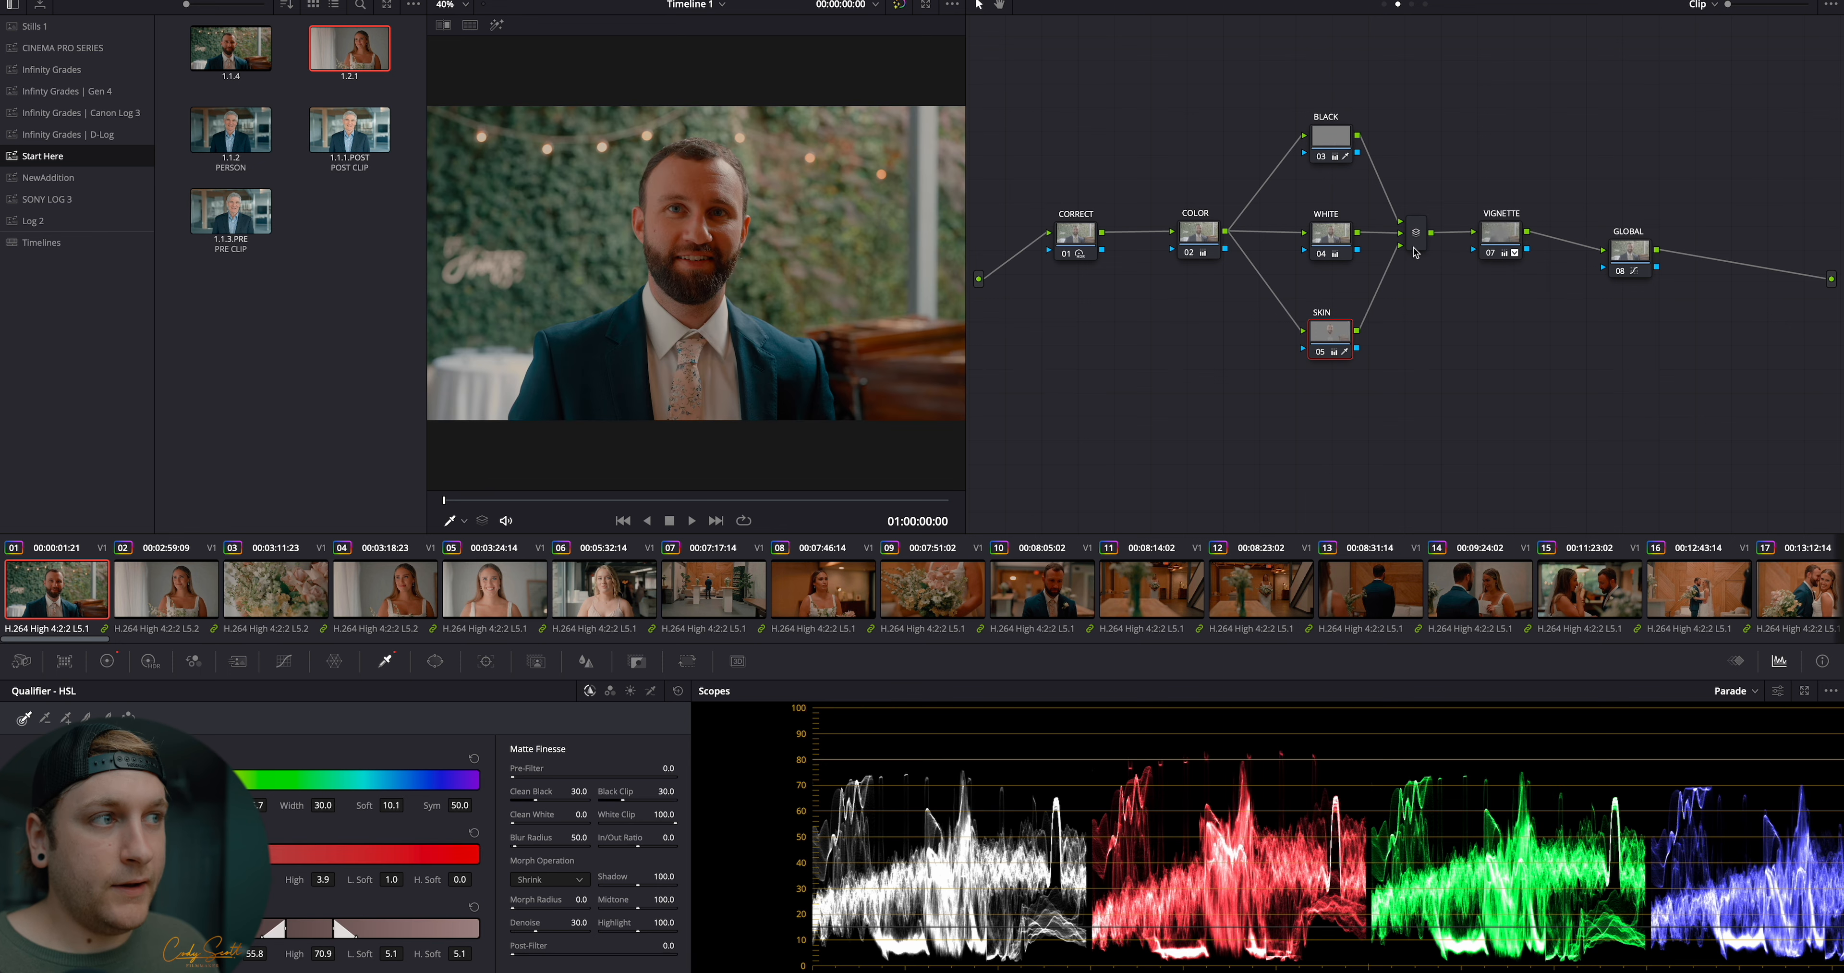
{"action": "left_click", "coordinate": [1511, 242]}
{"action": "key", "text": "shift+s"}
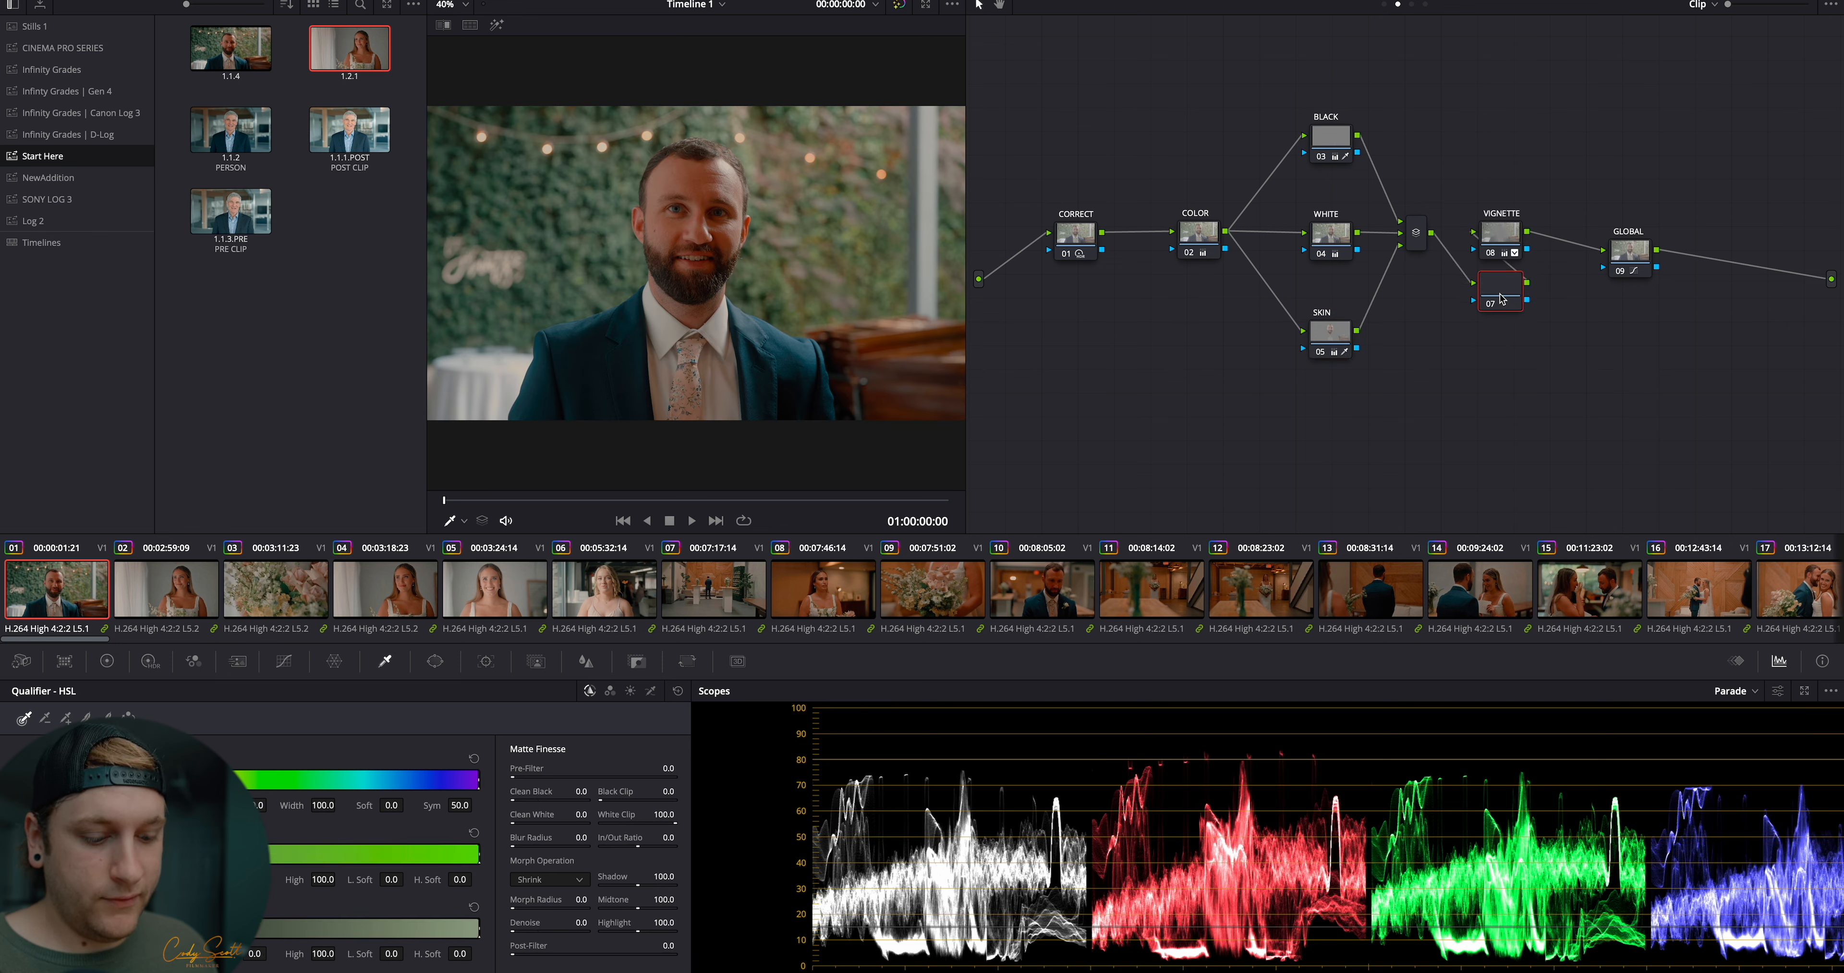
{"action": "key", "text": "ctrl+v"}
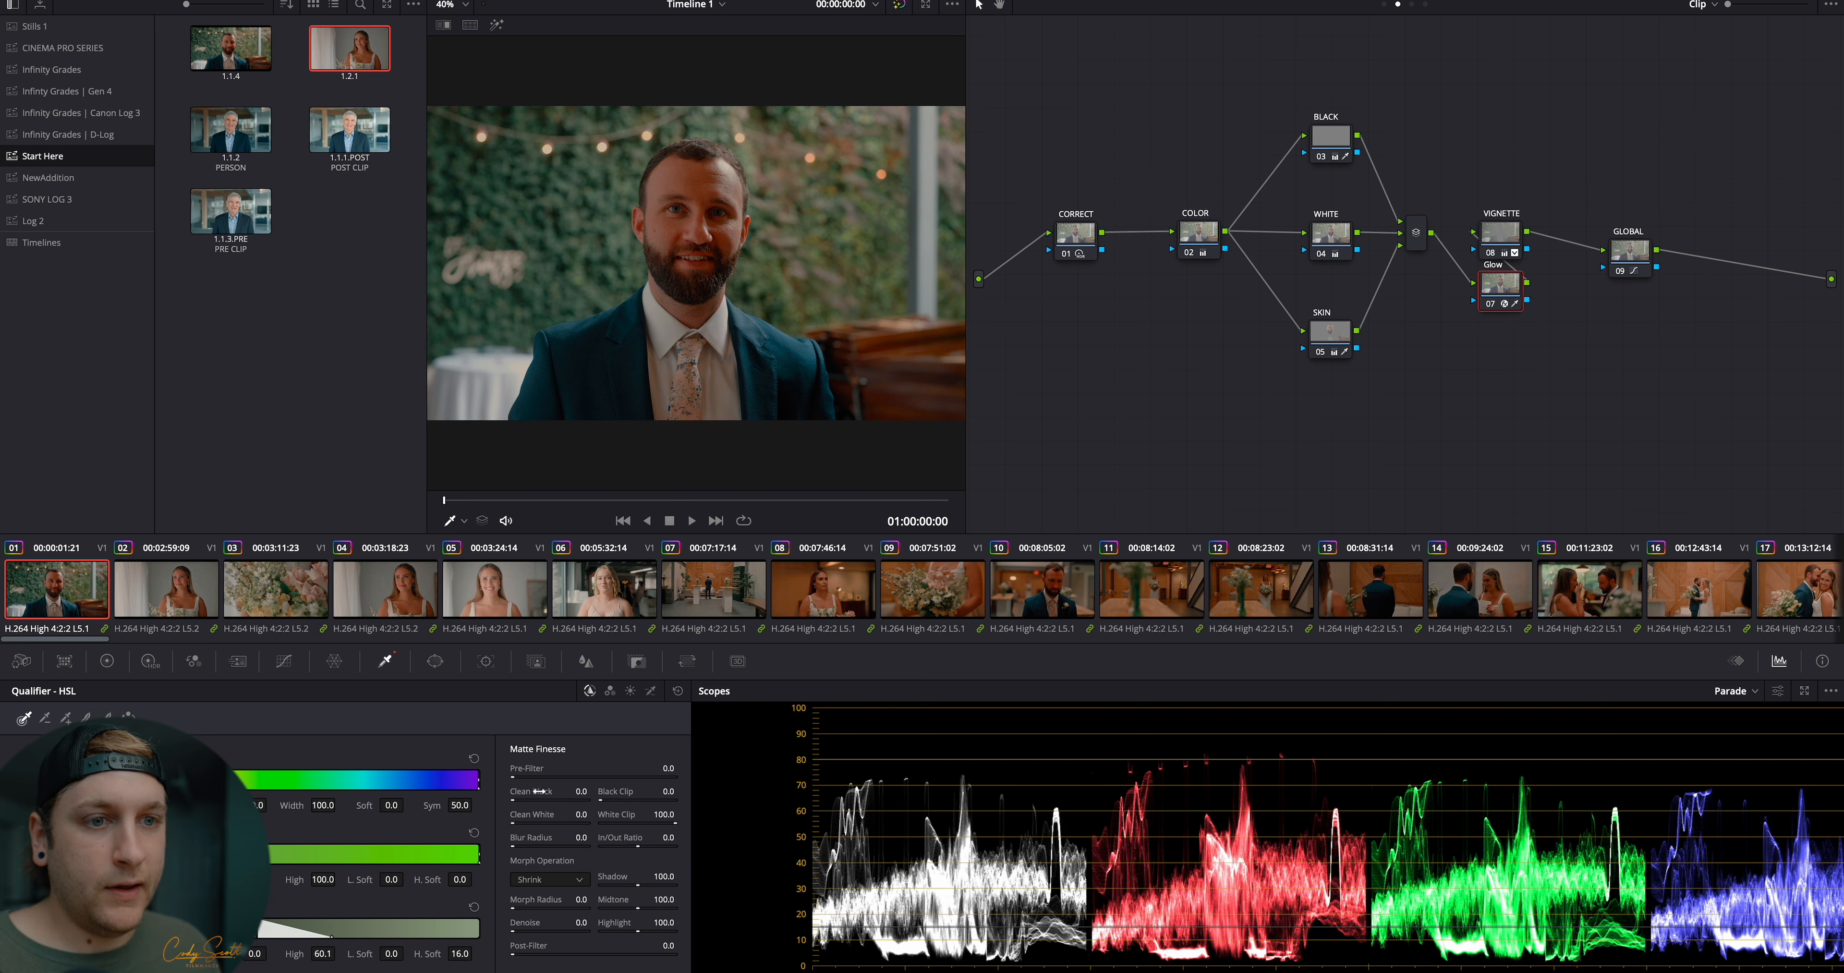
Try weakening clip 01's Glow node by setting its key output gain to 0.2, compare the result, and reset the node
{"action": "left_click", "coordinate": [636, 663]}
{"action": "left_click_drag", "start_coordinate": [522, 840], "coordinate": [161, 834]}
{"action": "double_click", "coordinate": [522, 839]}
{"action": "type", "text": ".2"}
{"action": "key", "text": "Return"}
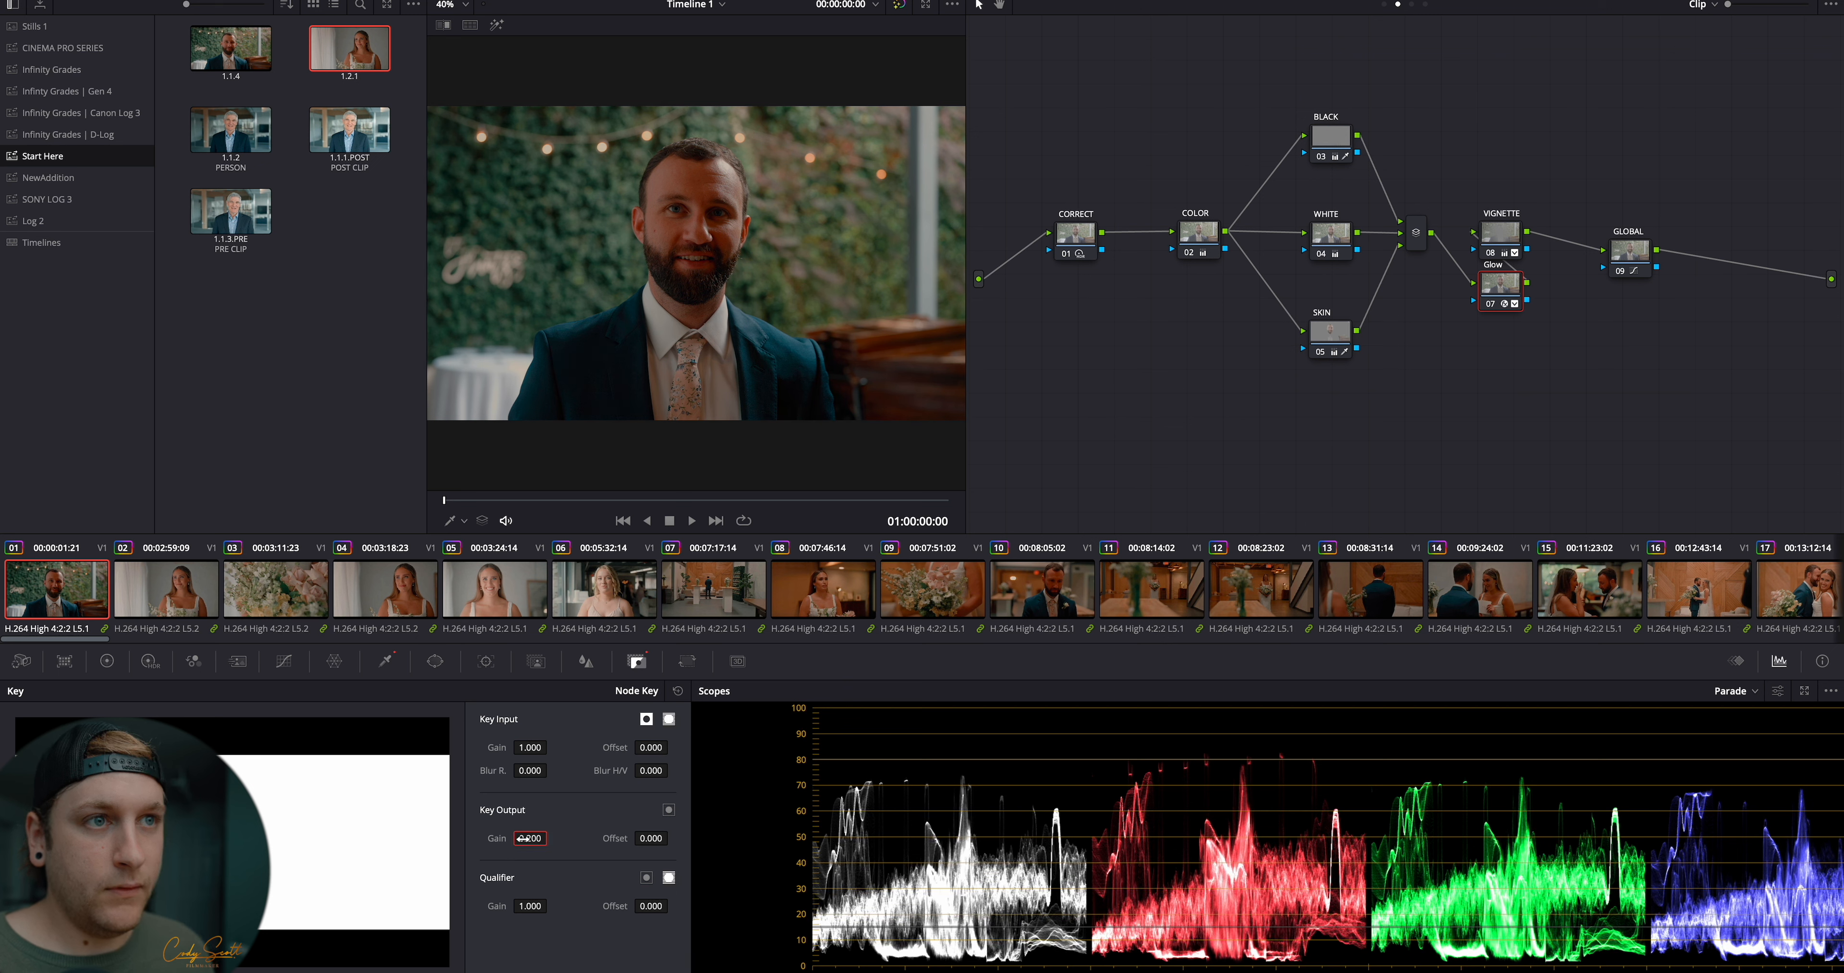
{"action": "key", "text": "super+d"}
{"action": "key", "text": "super+d"}
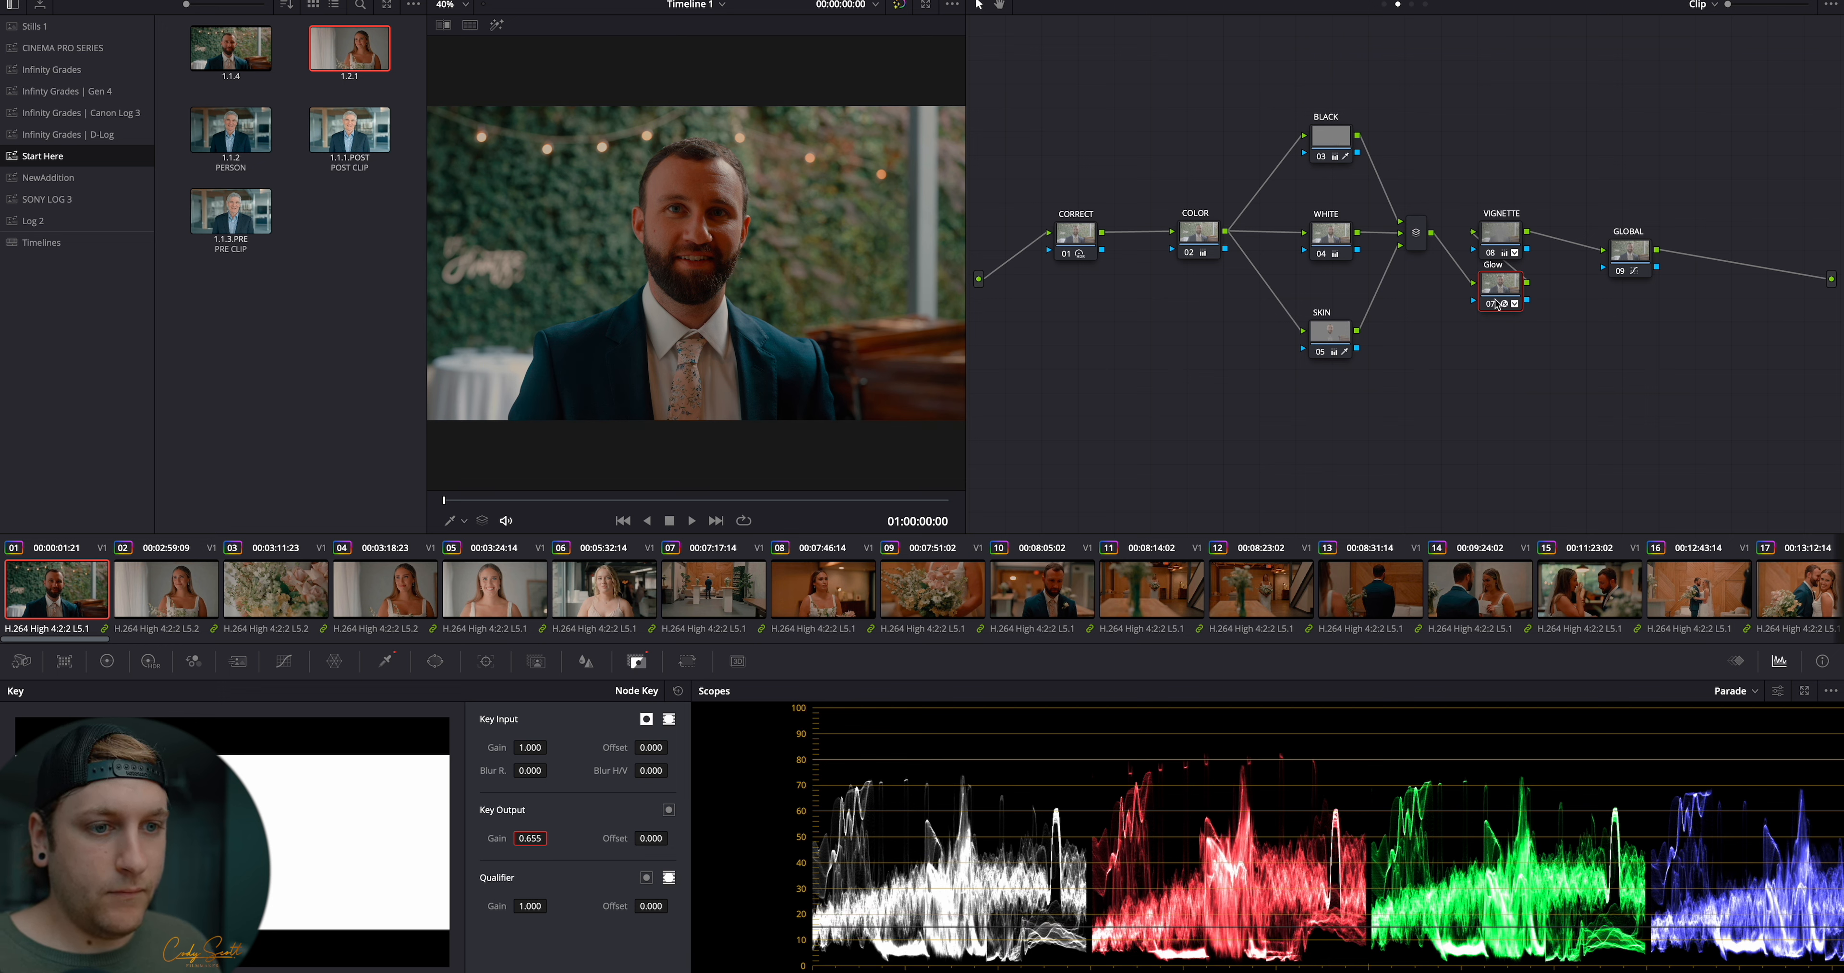
{"action": "key", "text": "shift+Home"}
Paste the Glow settings onto clip 01's blank node again, set the Glow's global blend to 0.1, and hide the effects library
{"action": "left_click", "coordinate": [1762, 2]}
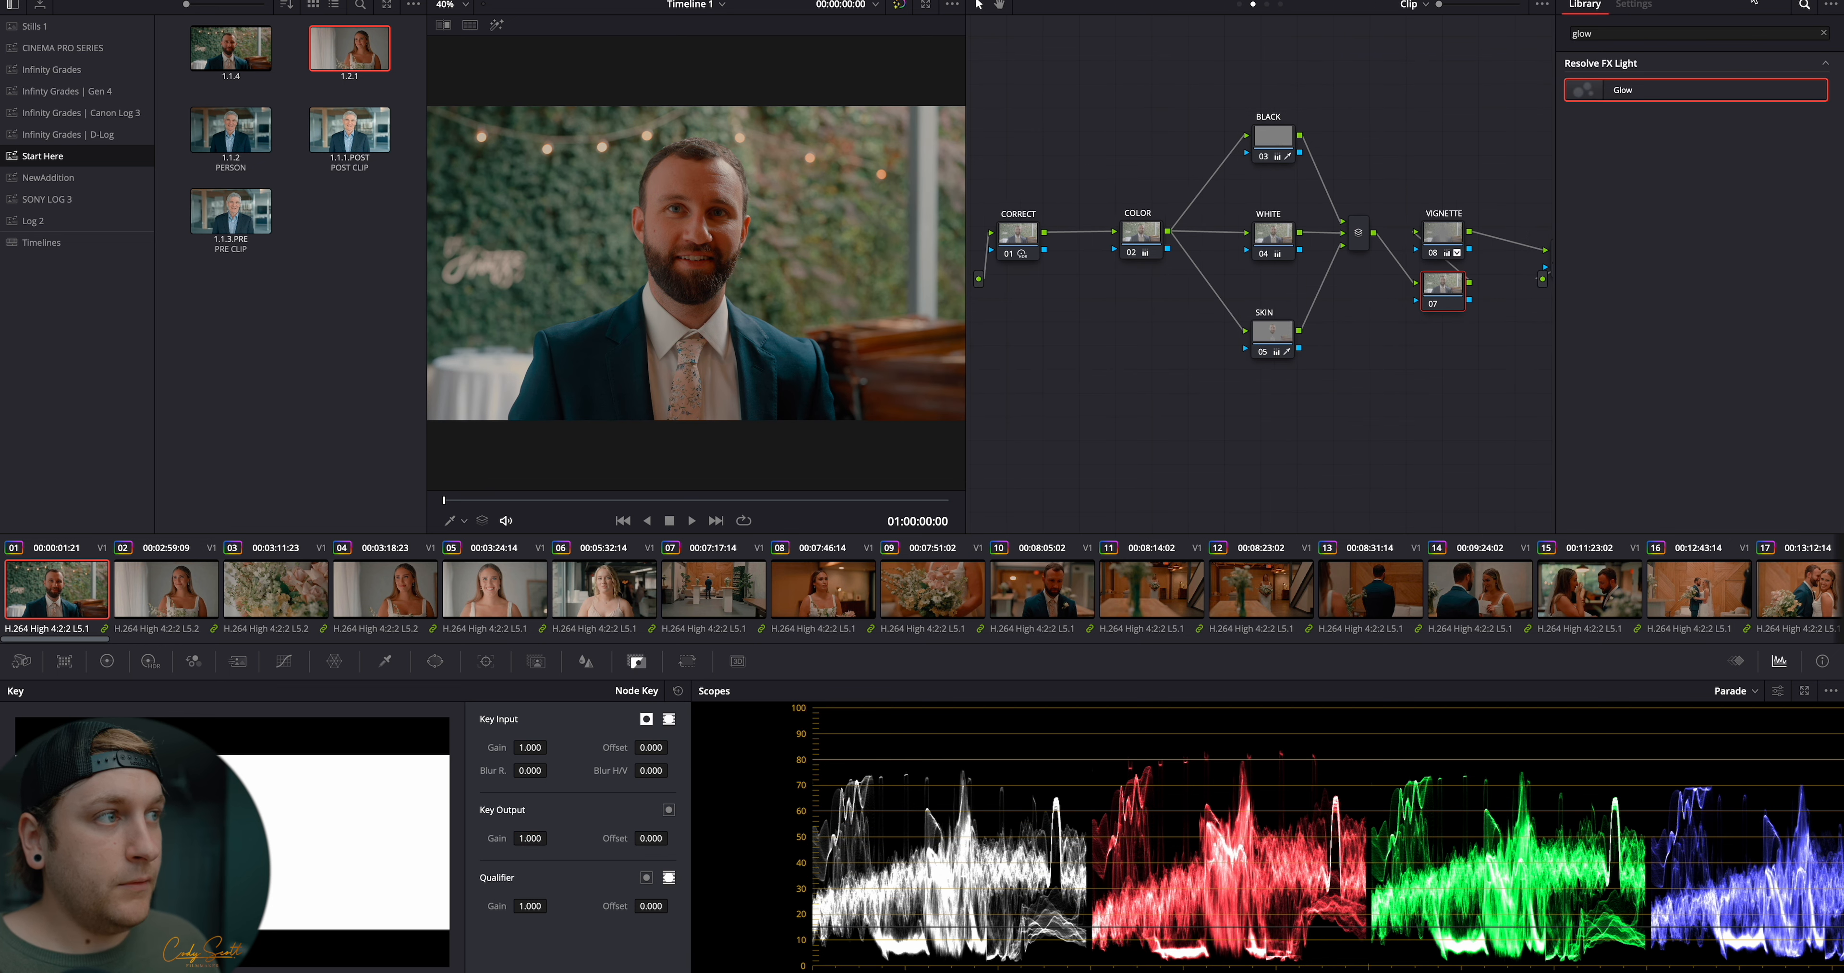
{"action": "left_click_drag", "start_coordinate": [1431, 286], "coordinate": [1432, 286]}
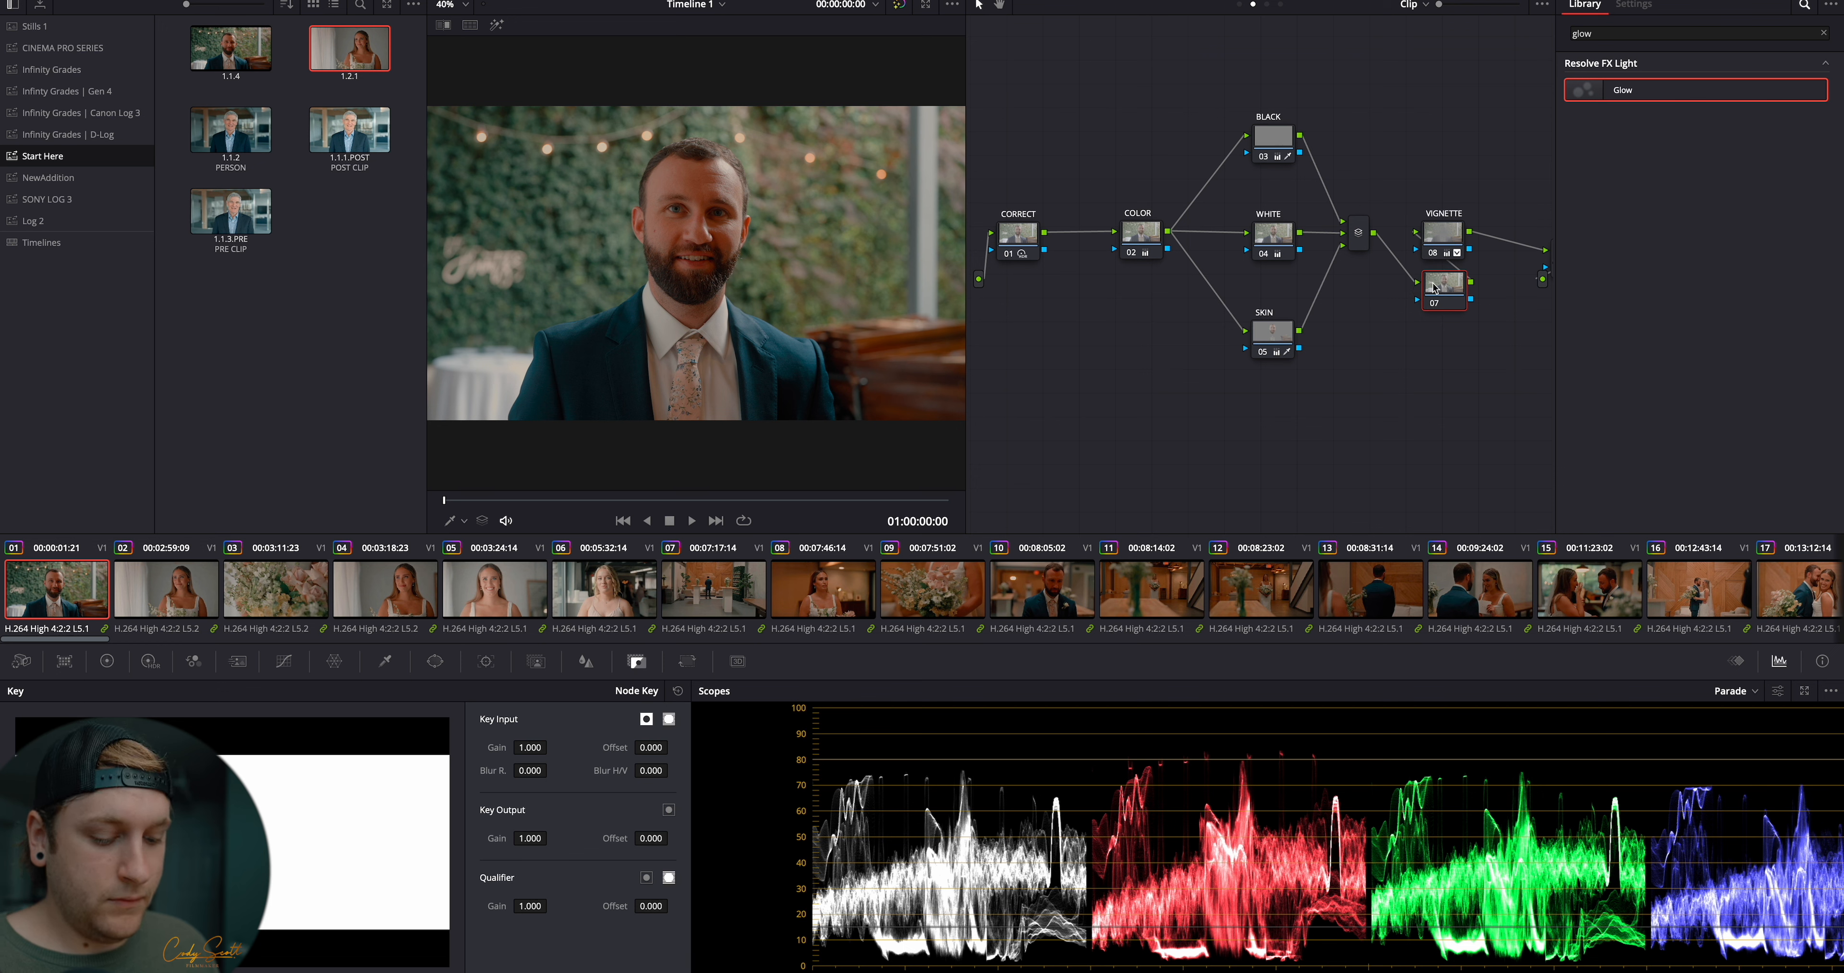
{"action": "key", "text": "super+v"}
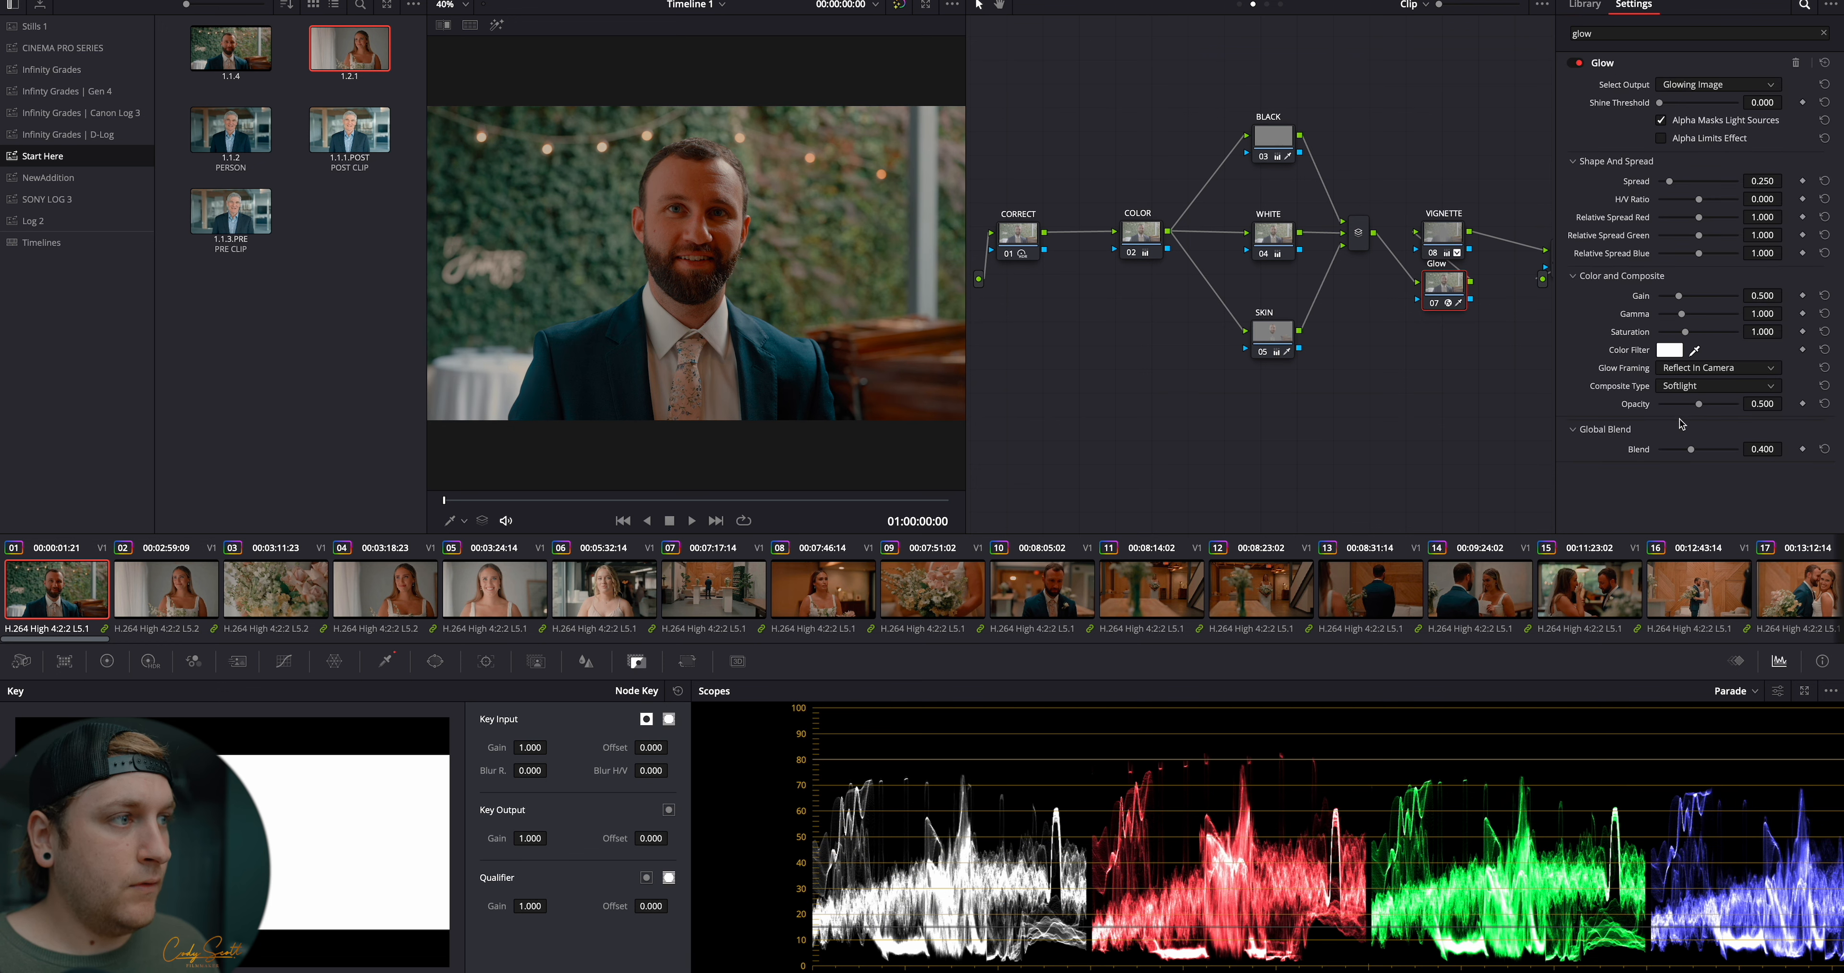
{"action": "left_click", "coordinate": [1770, 449]}
{"action": "type", "text": "0.1"}
{"action": "key", "text": "Return"}
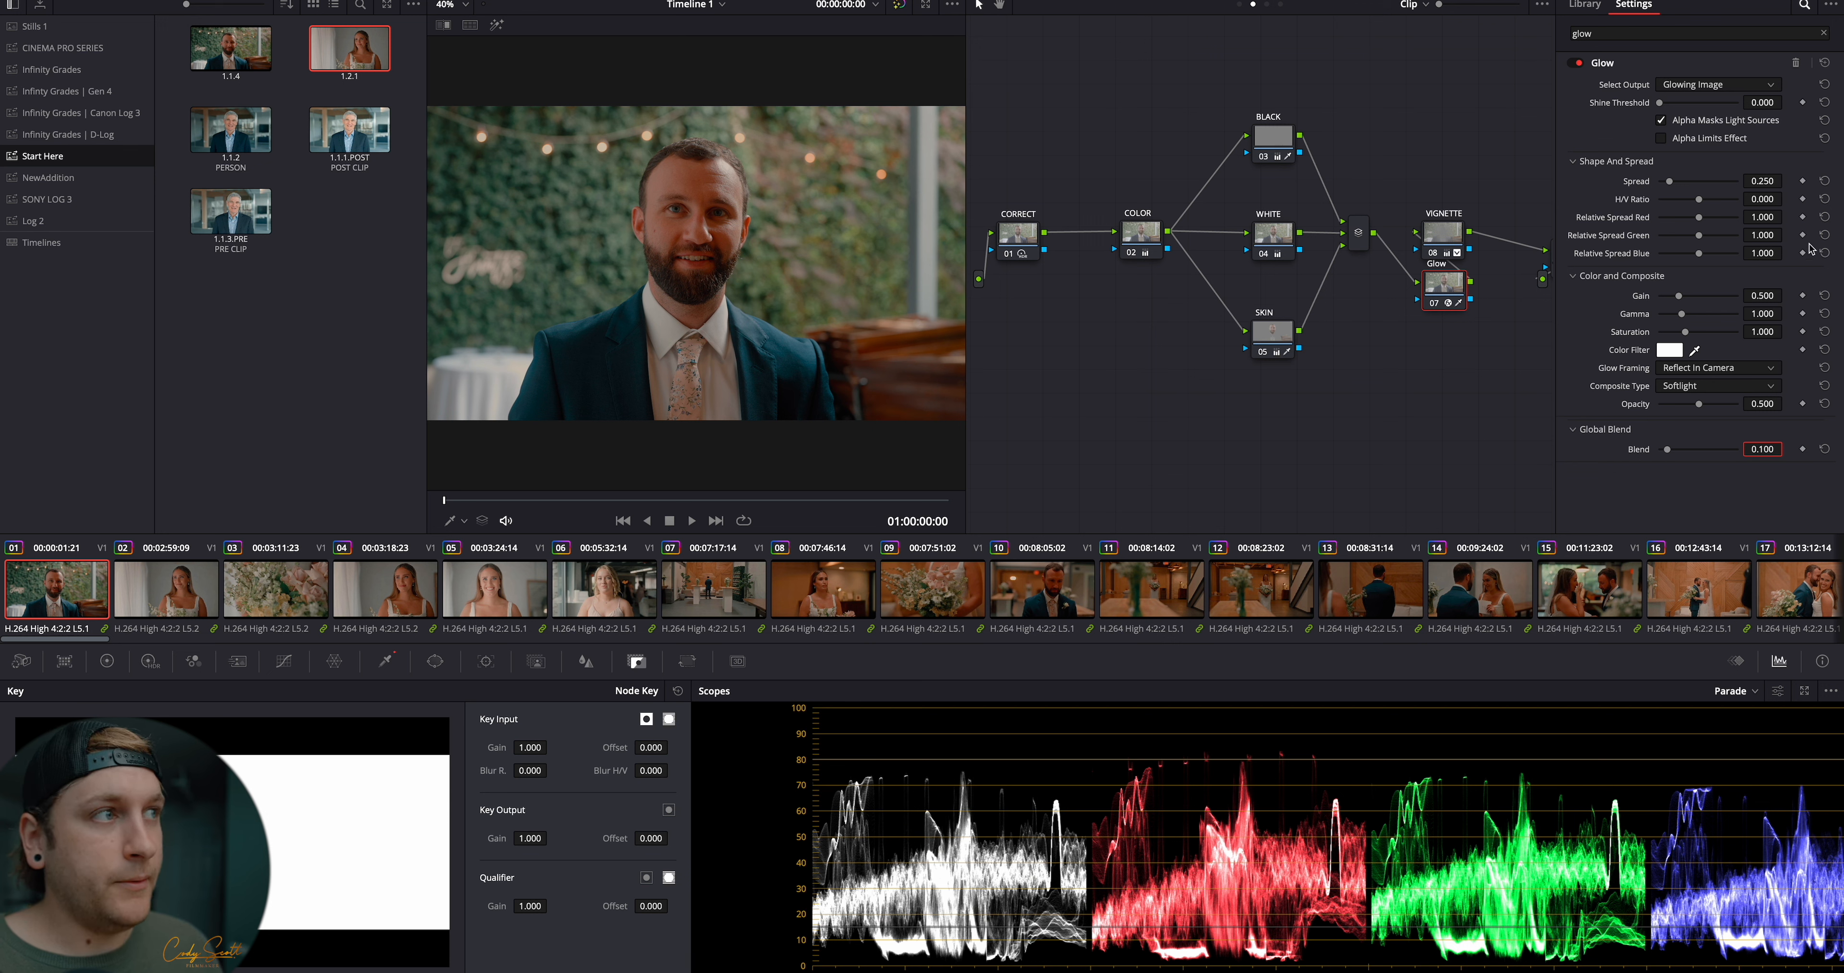
{"action": "left_click", "coordinate": [1754, 2]}
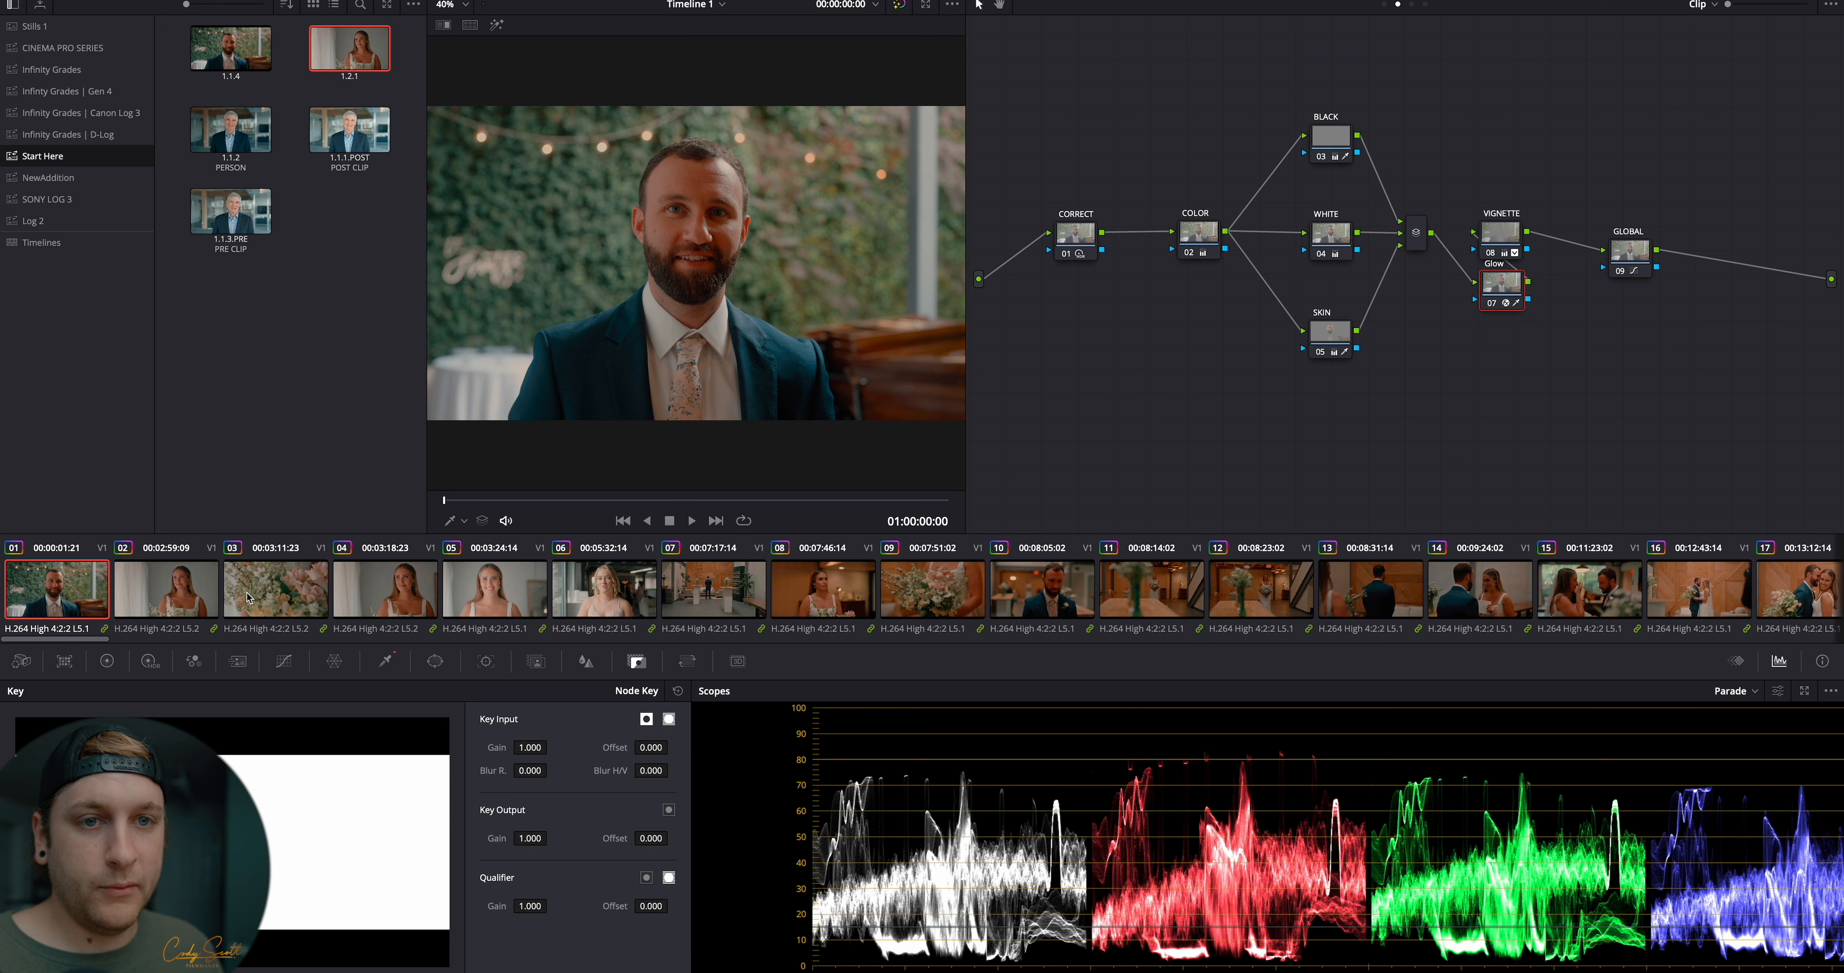
In clip 05, insert a node before the vignette, paste the Glow settings onto it, and set the global blend to 0.78
{"action": "left_click", "coordinate": [501, 592]}
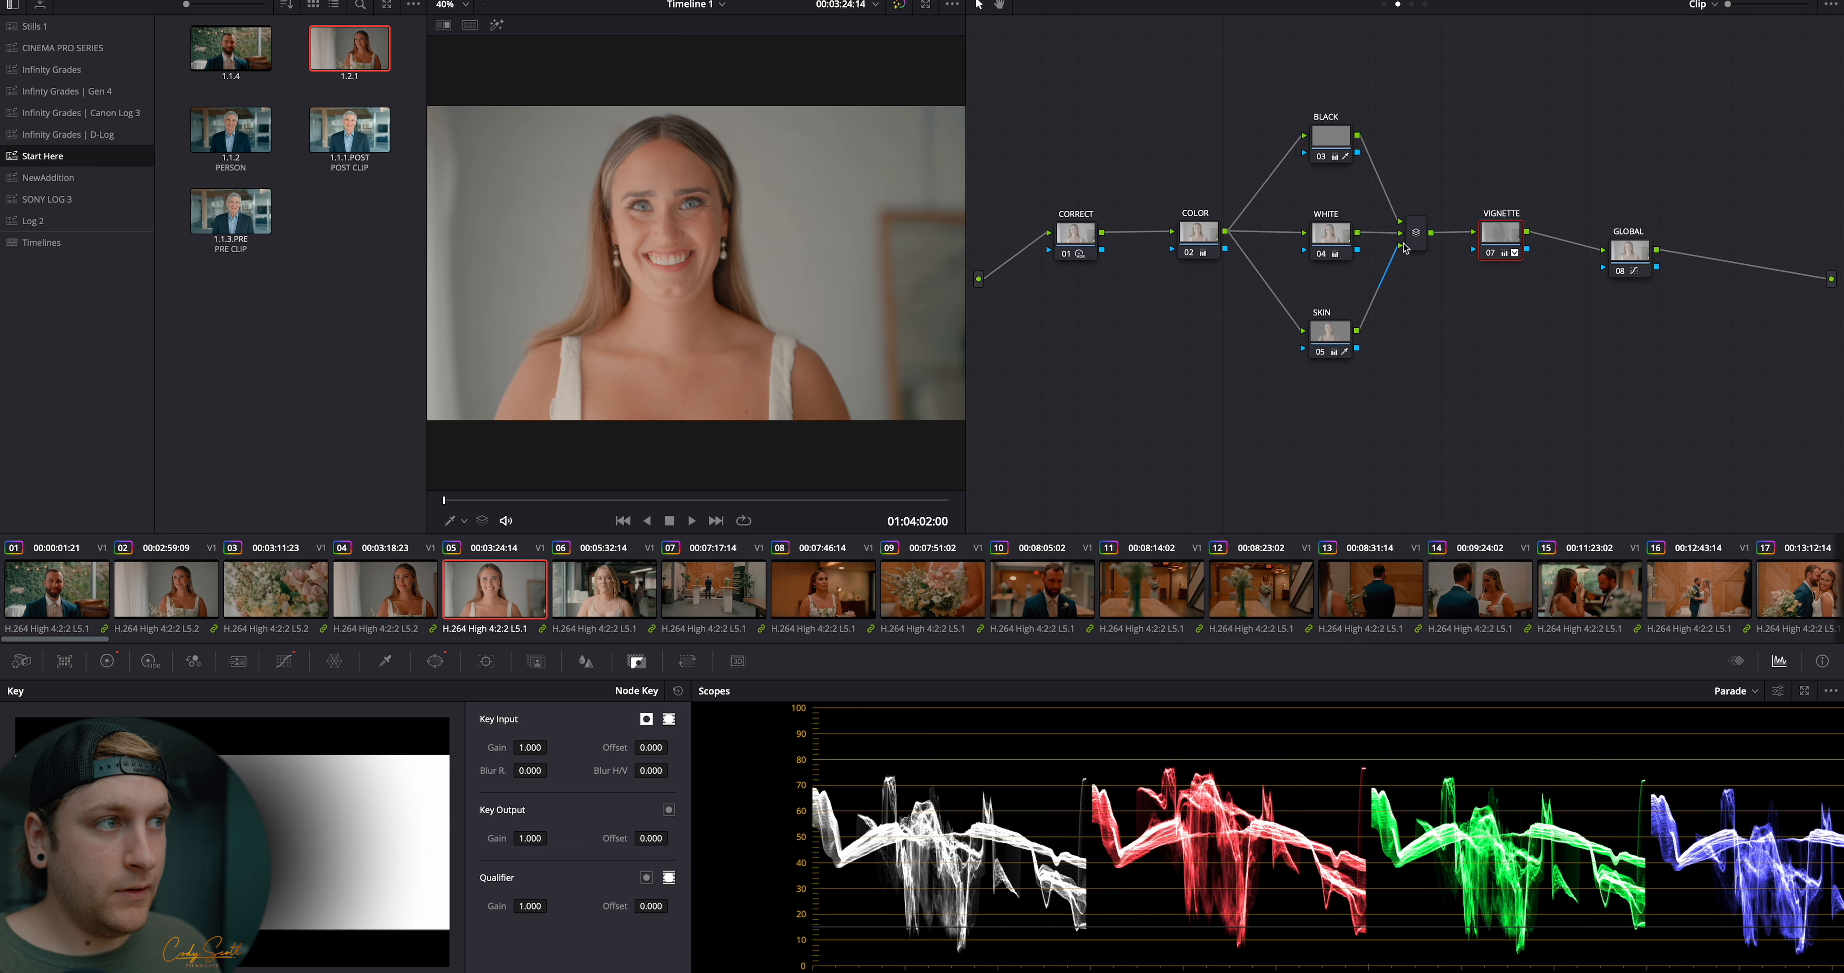
{"action": "key", "text": "shift+s"}
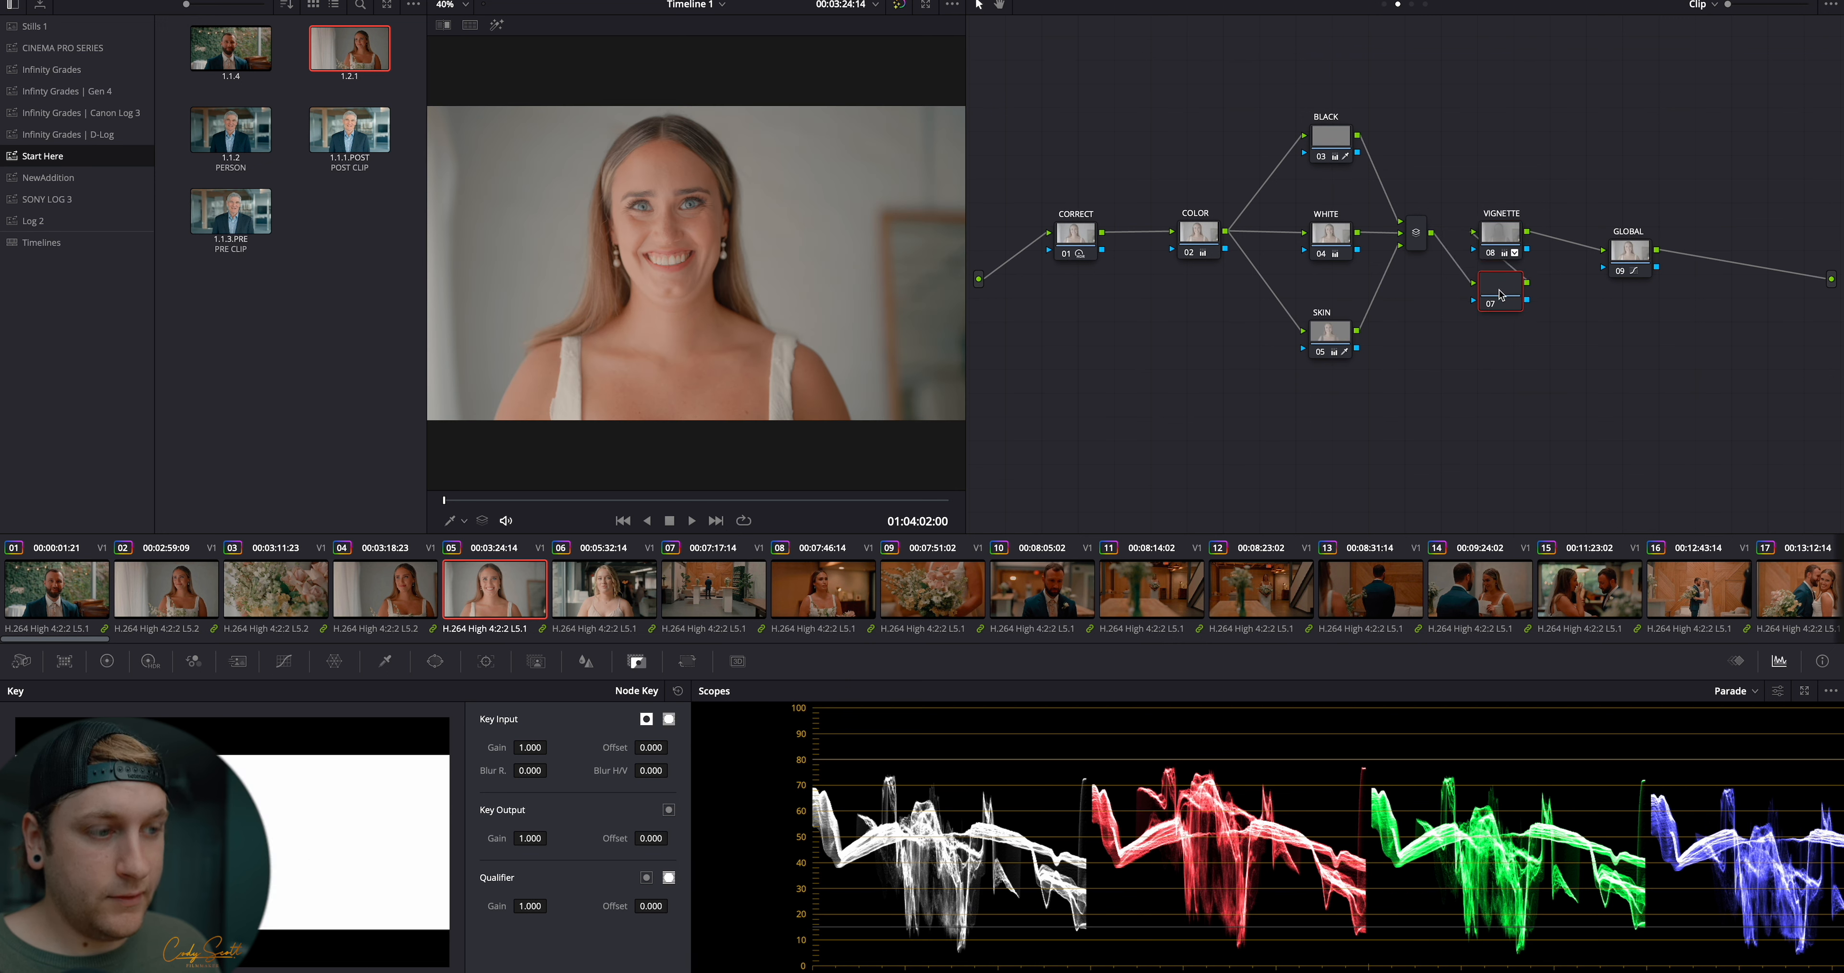
{"action": "key", "text": "super+v"}
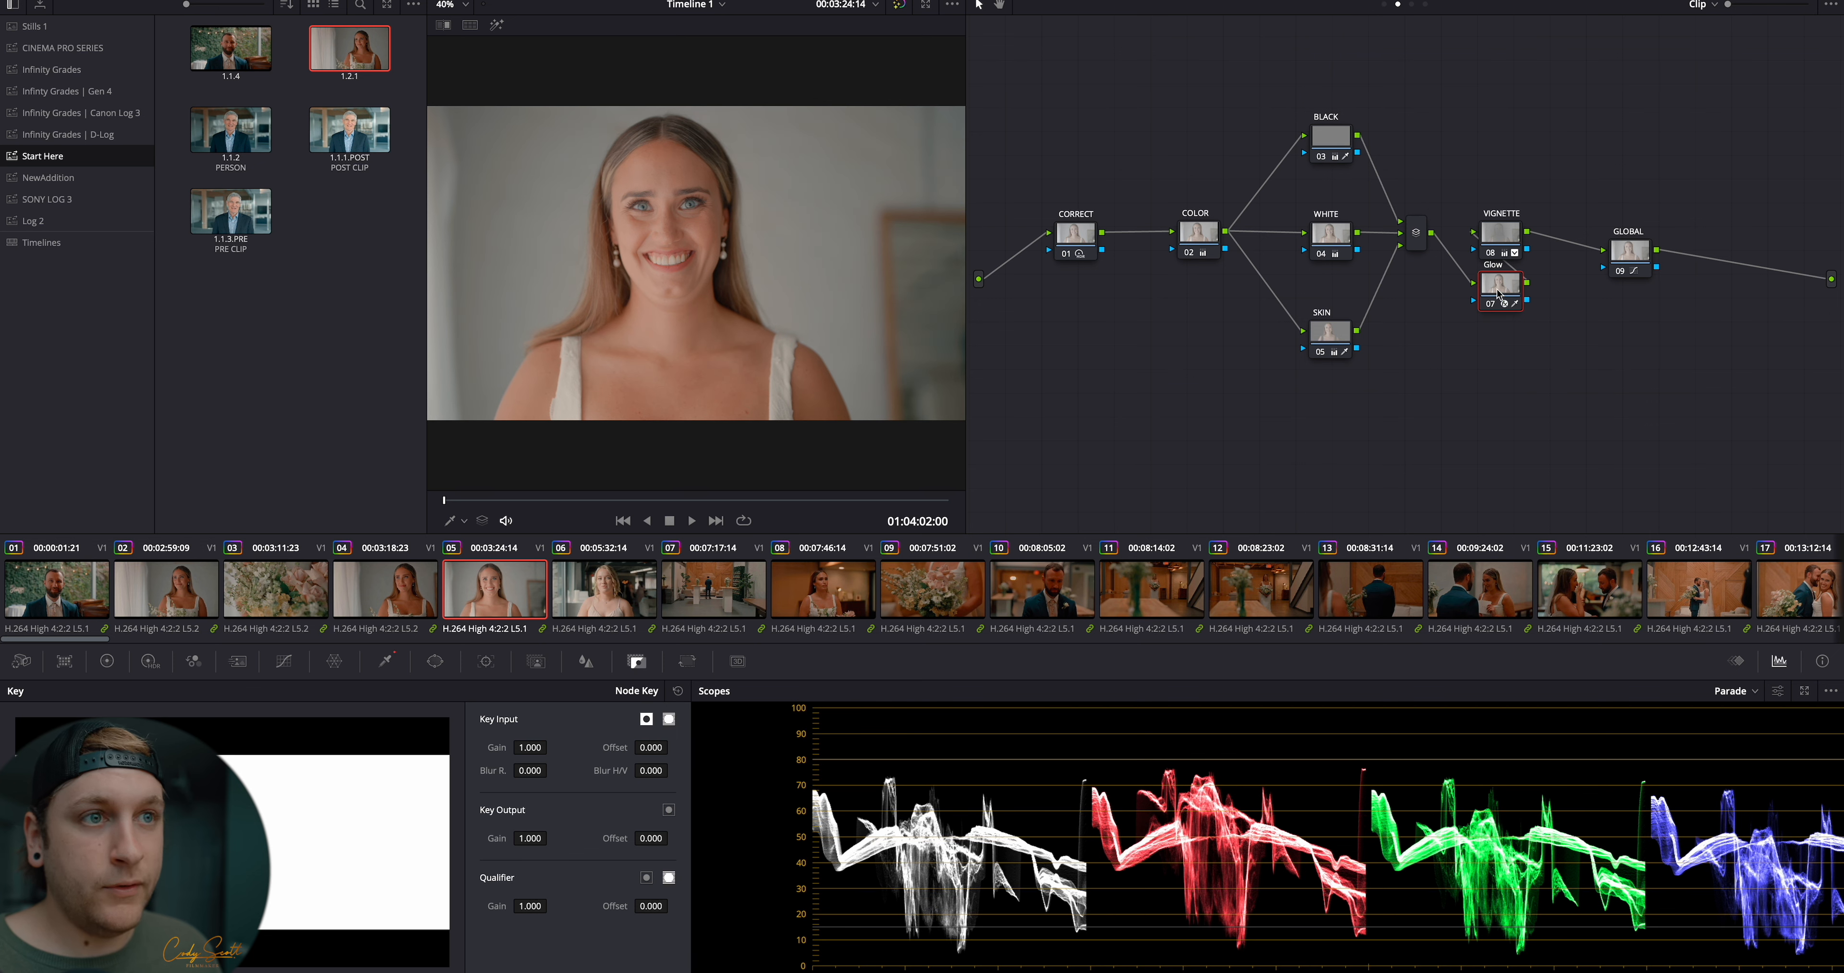
{"action": "left_click", "coordinate": [1738, 3]}
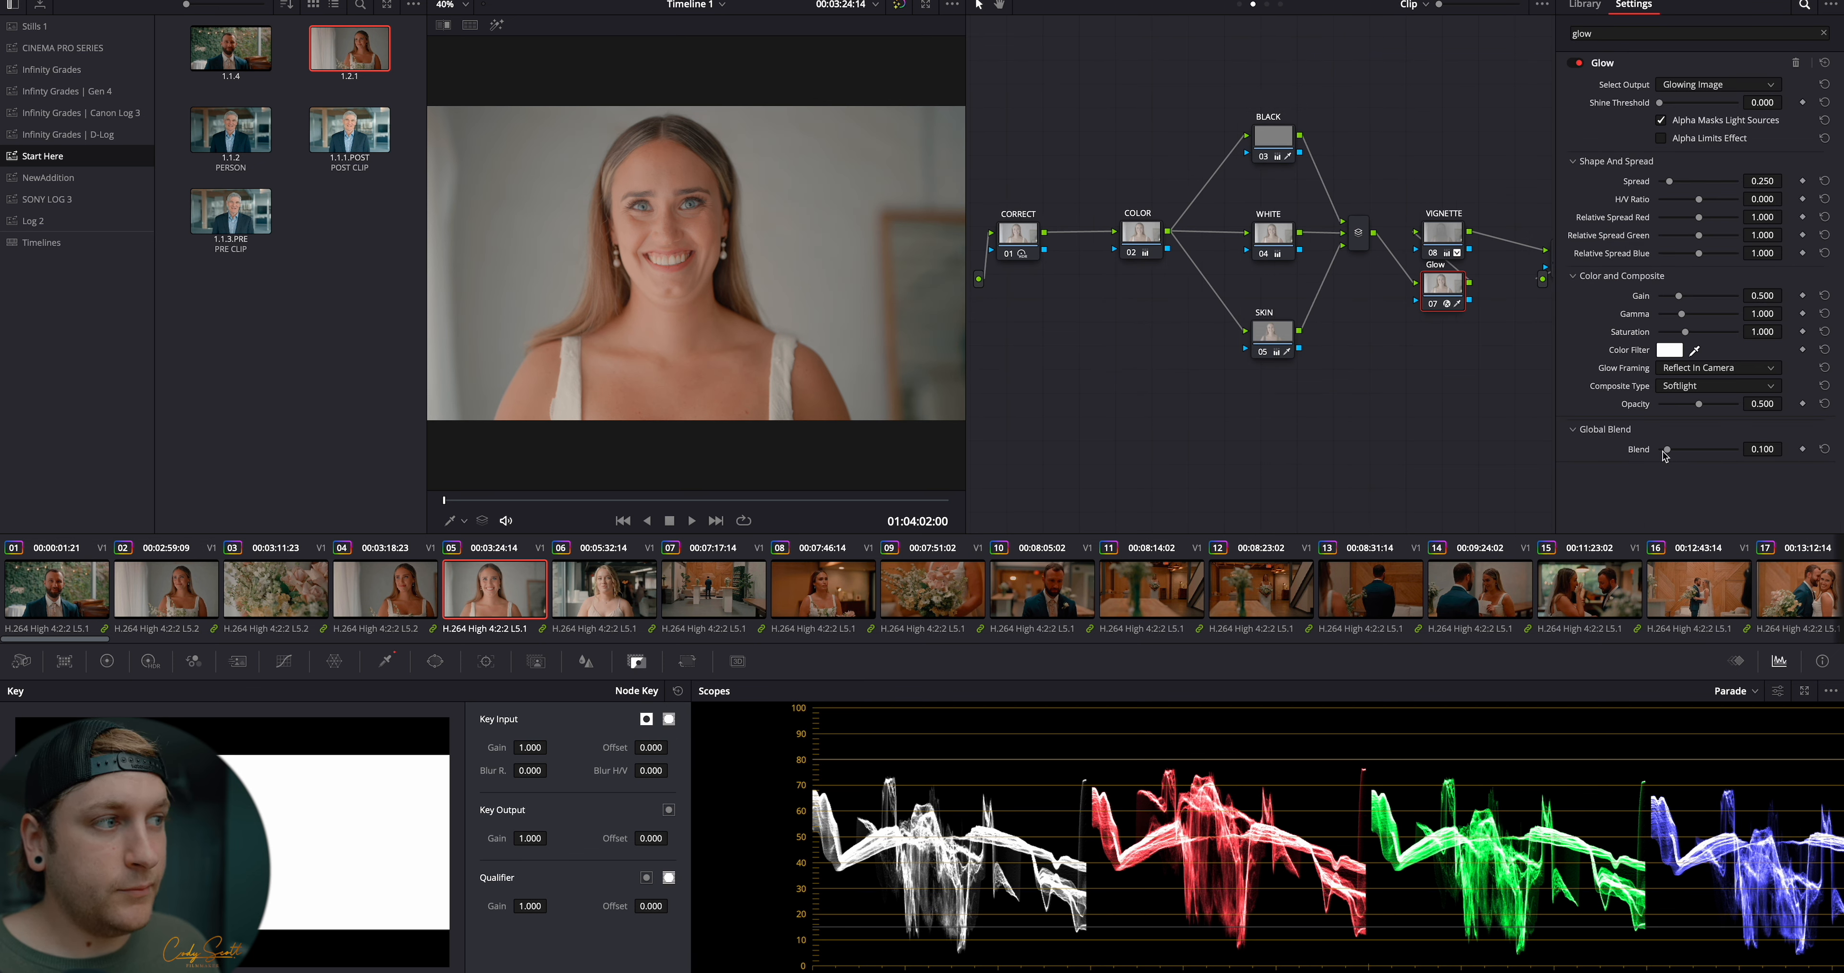
{"action": "left_click_drag", "start_coordinate": [1669, 451], "coordinate": [1722, 452]}
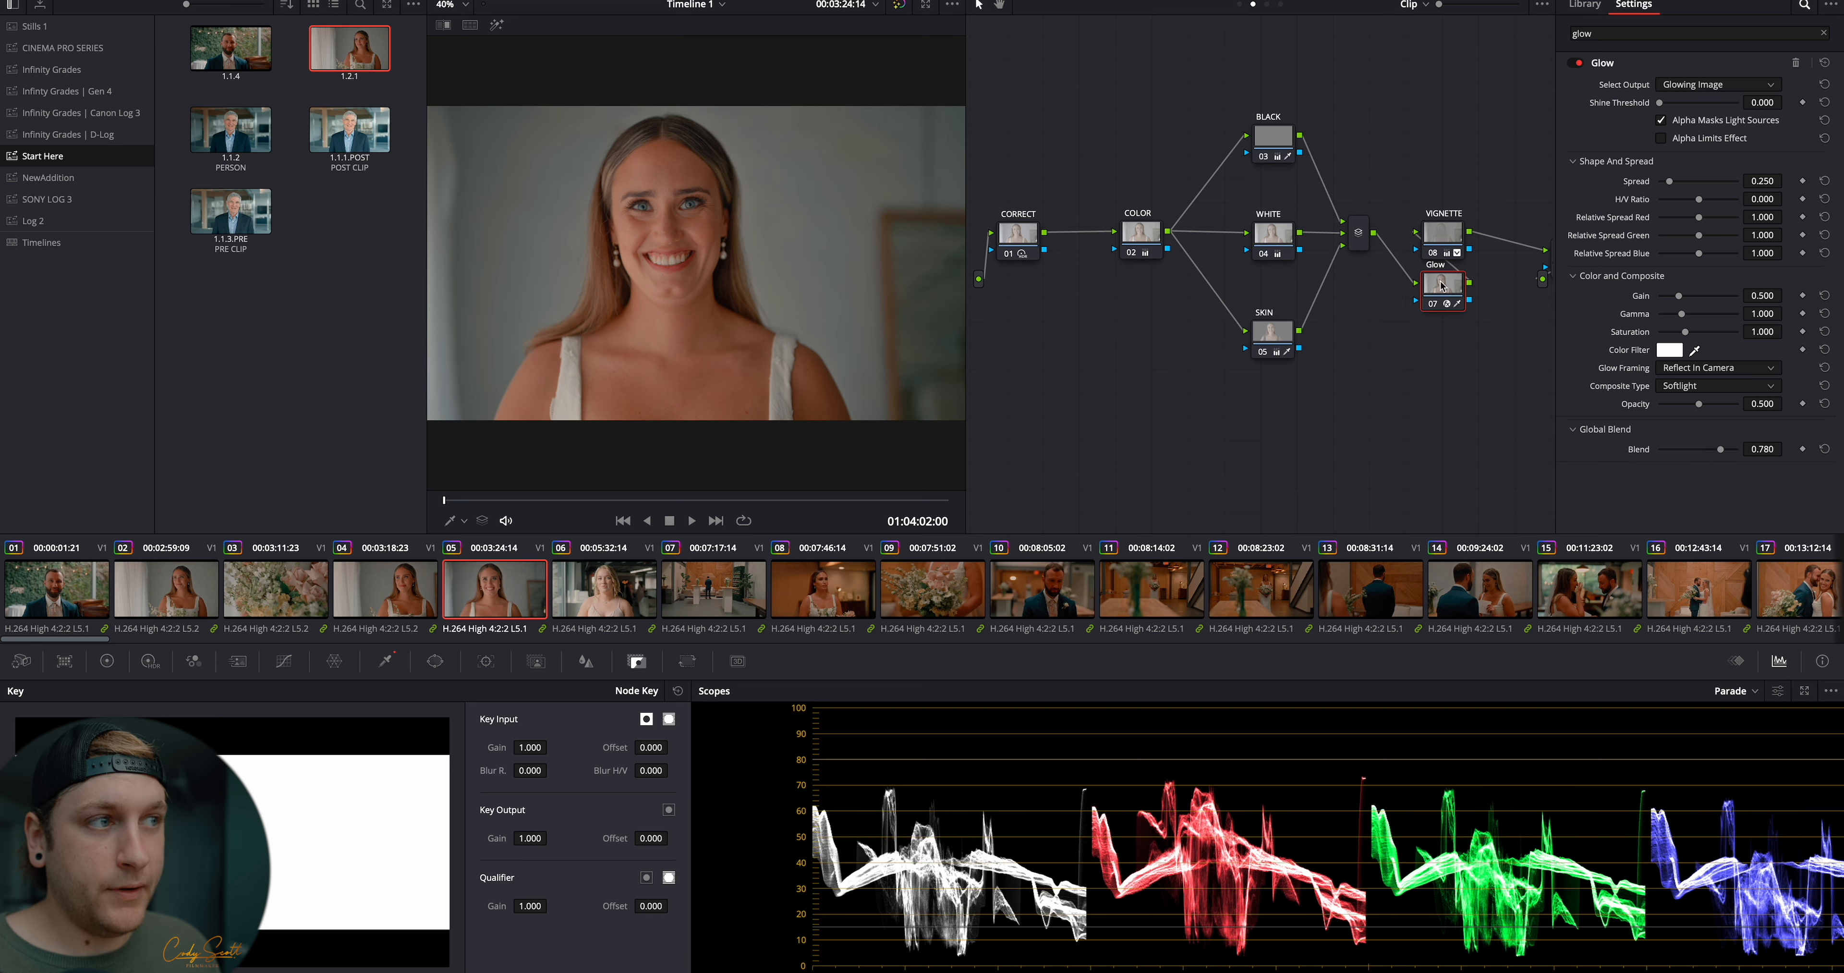
In clip 06, insert a node before the VIGNETTE node and paste the Glow settings with 0.78 global blend onto it
{"action": "left_click", "coordinate": [605, 590]}
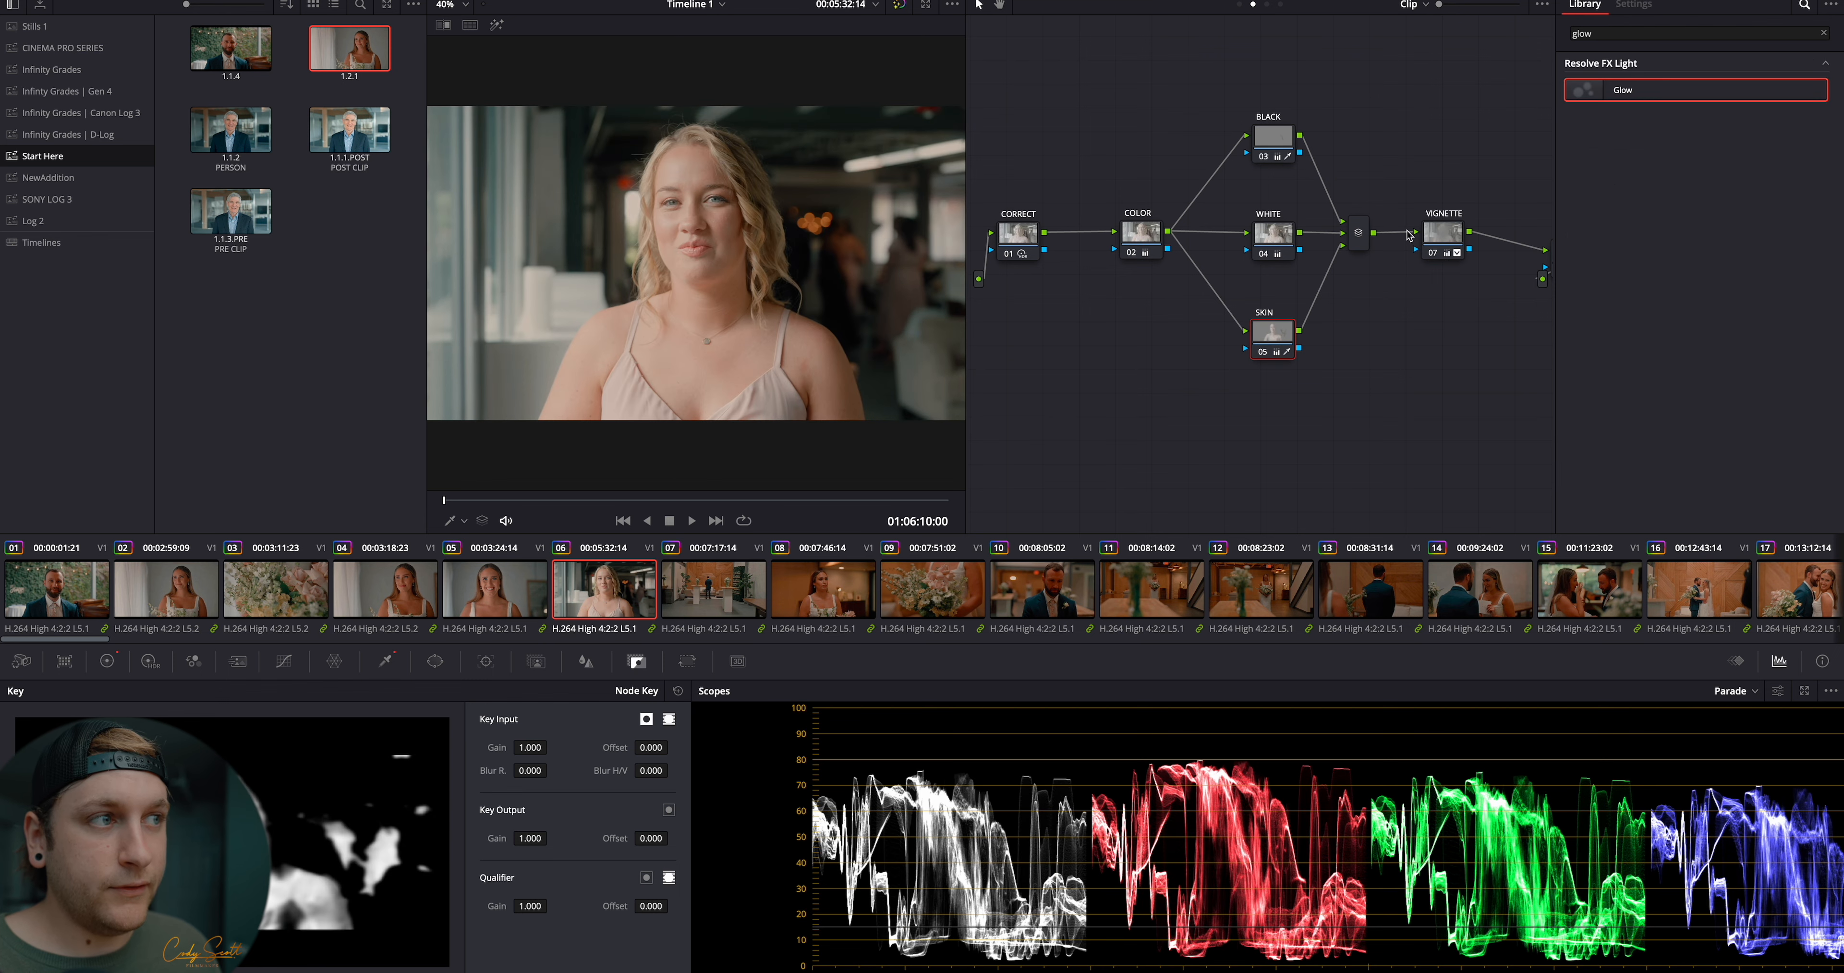
{"action": "left_click", "coordinate": [1448, 238]}
{"action": "key", "text": "shift+s"}
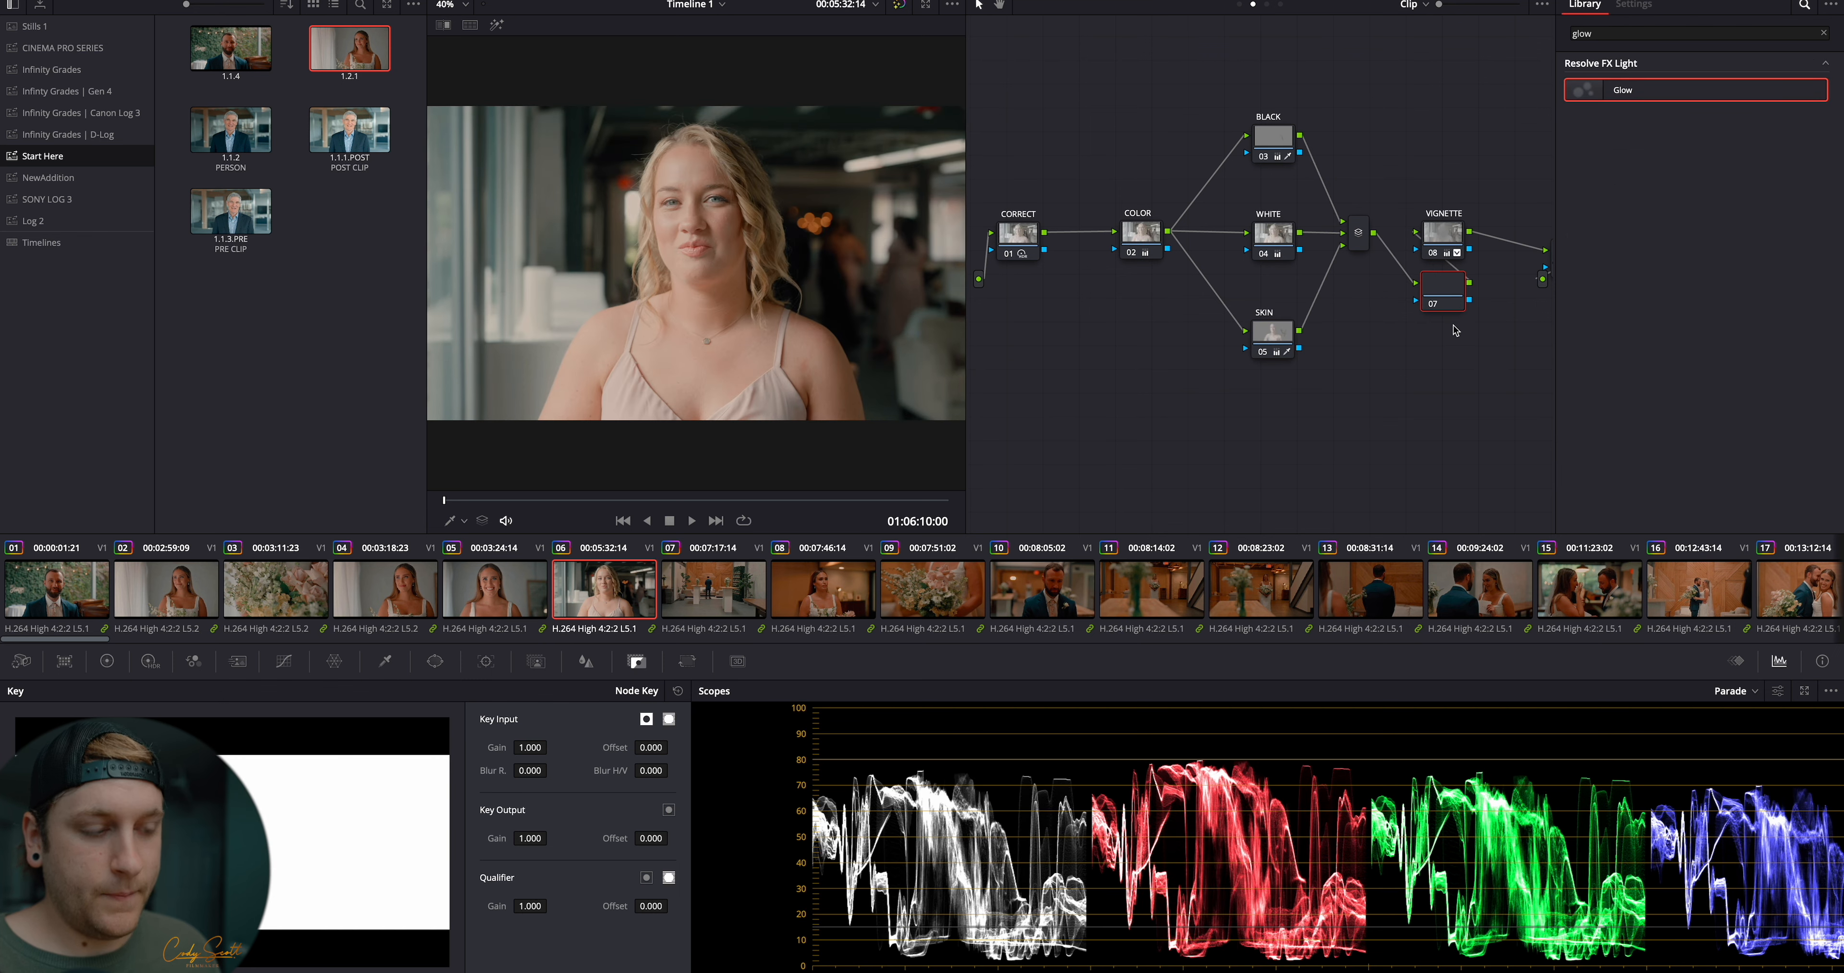
{"action": "left_click_drag", "start_coordinate": [1455, 299], "coordinate": [1455, 299]}
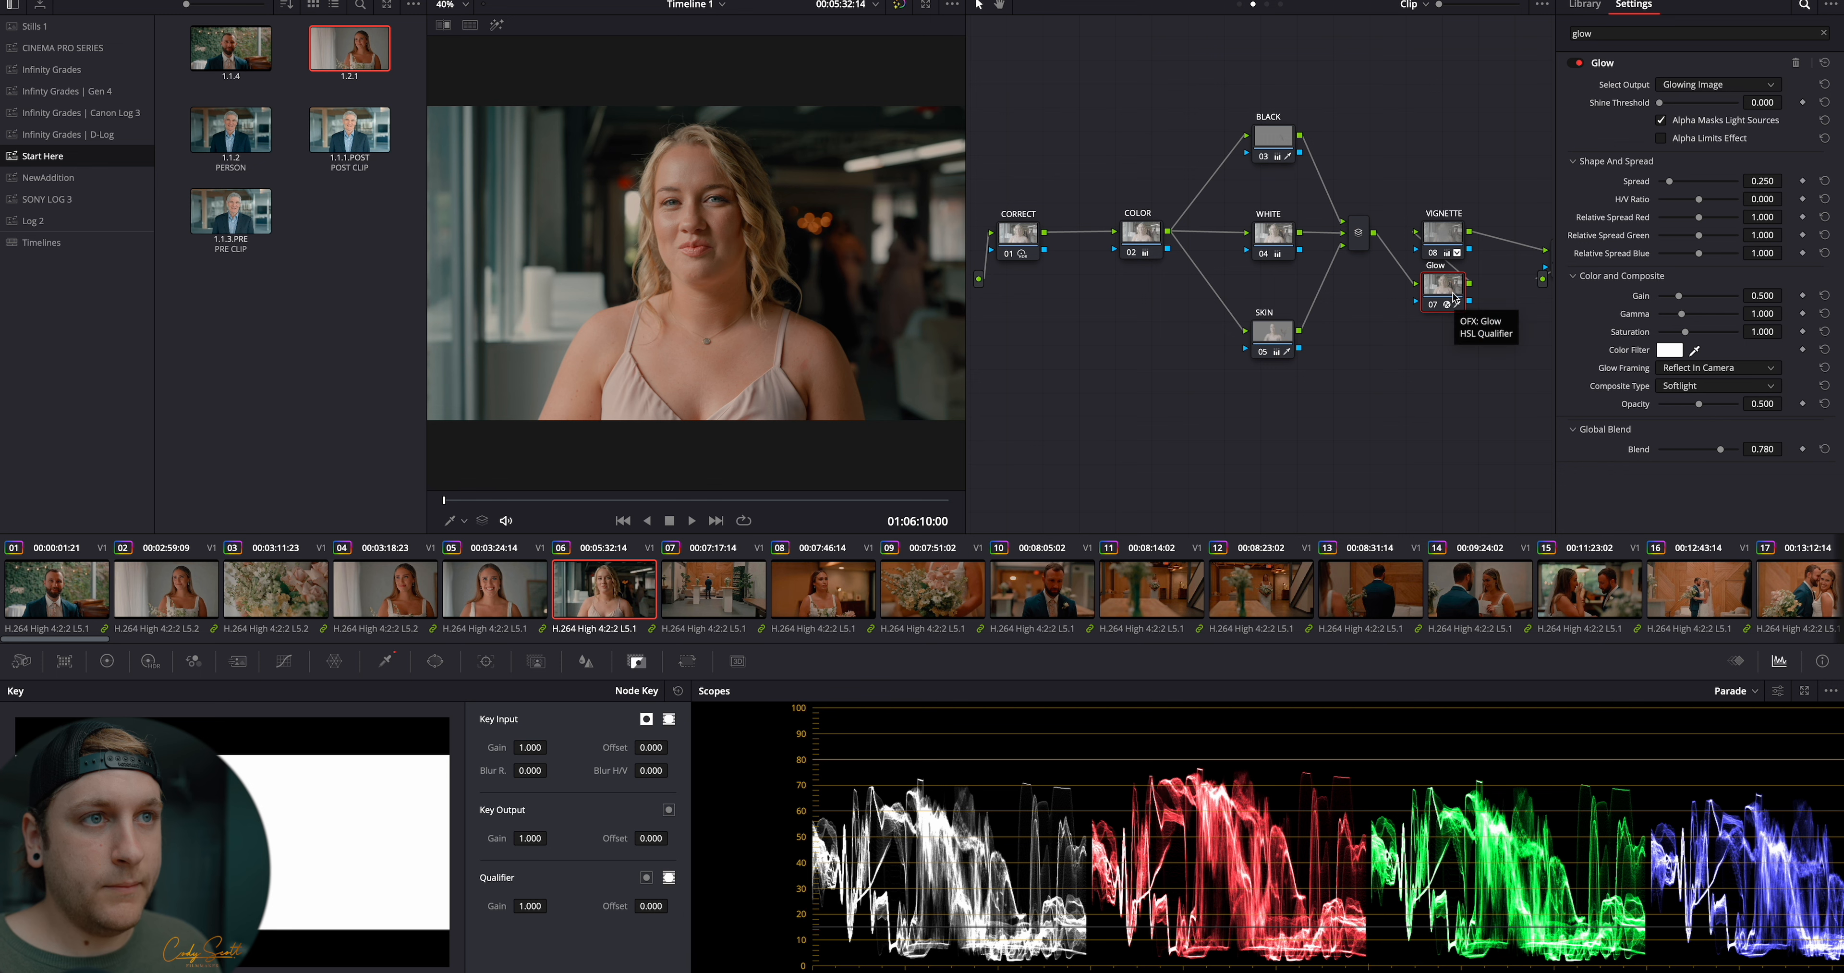
Return to clip 01, hide the effects library, and review all graded clips in the Lightbox with slightly larger thumbnails
{"action": "scroll", "coordinate": [939, 599], "scroll_direction": "down", "scroll_amount": 5}
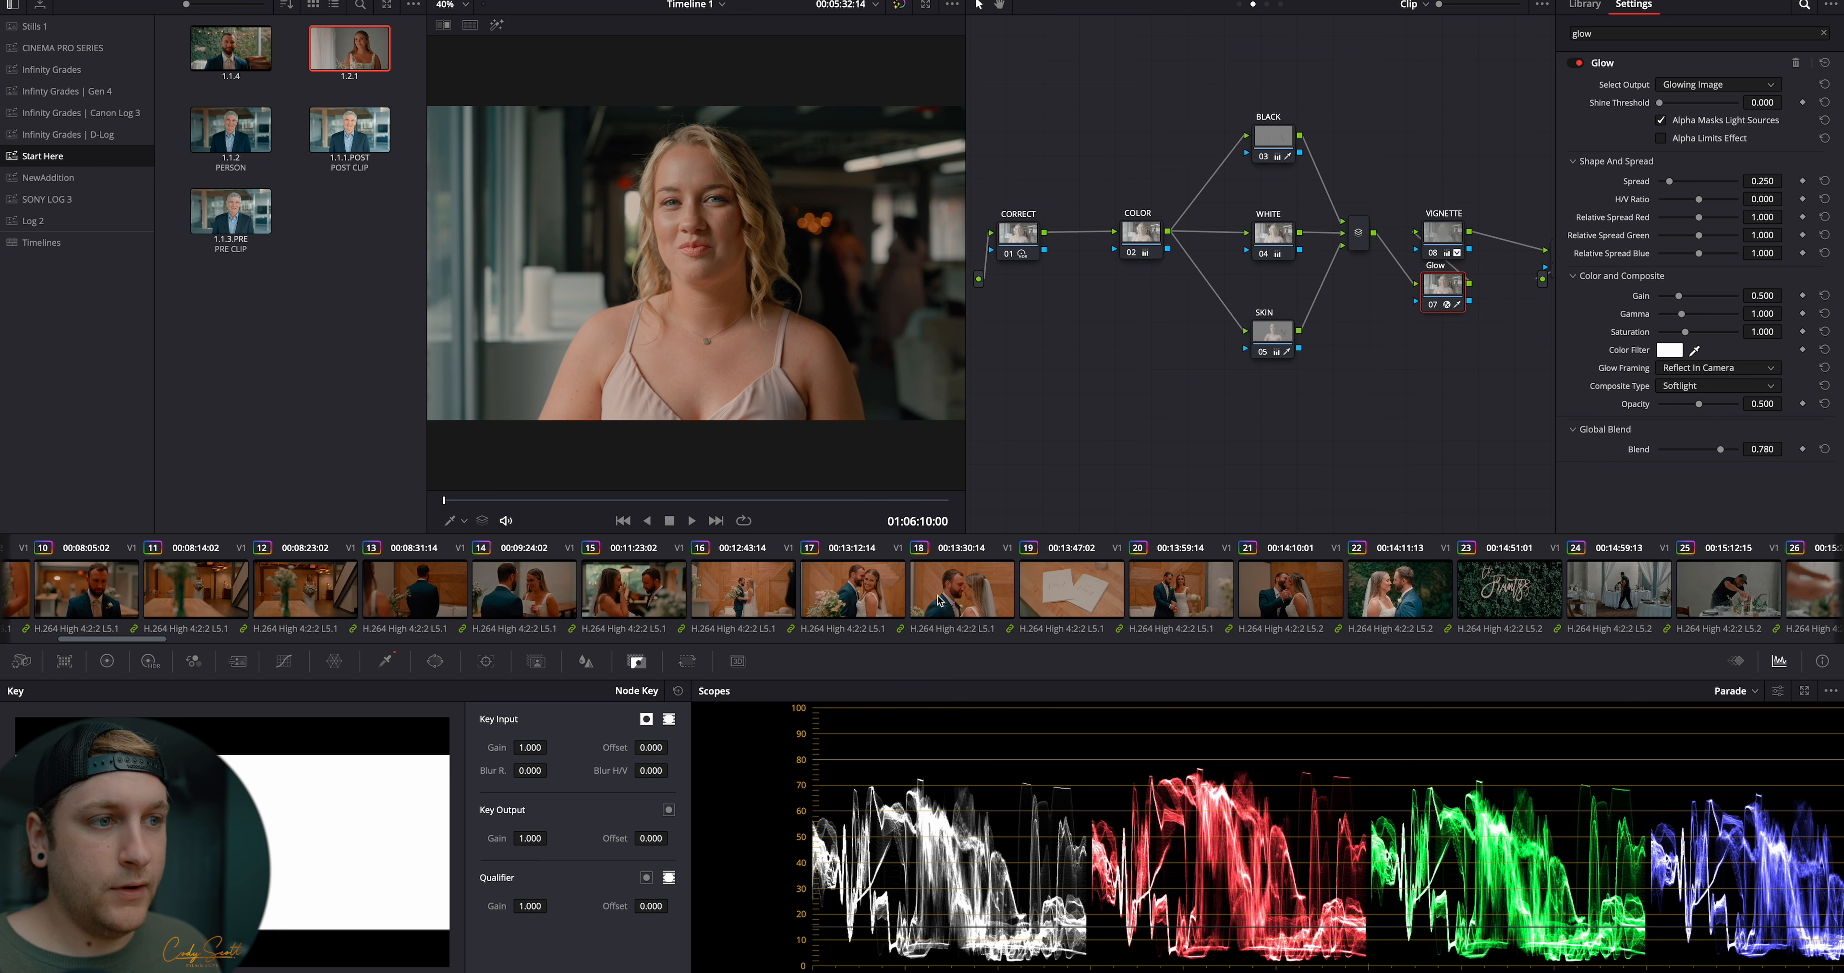
{"action": "scroll", "coordinate": [939, 599], "scroll_direction": "up", "scroll_amount": 5}
{"action": "left_click", "coordinate": [75, 604]}
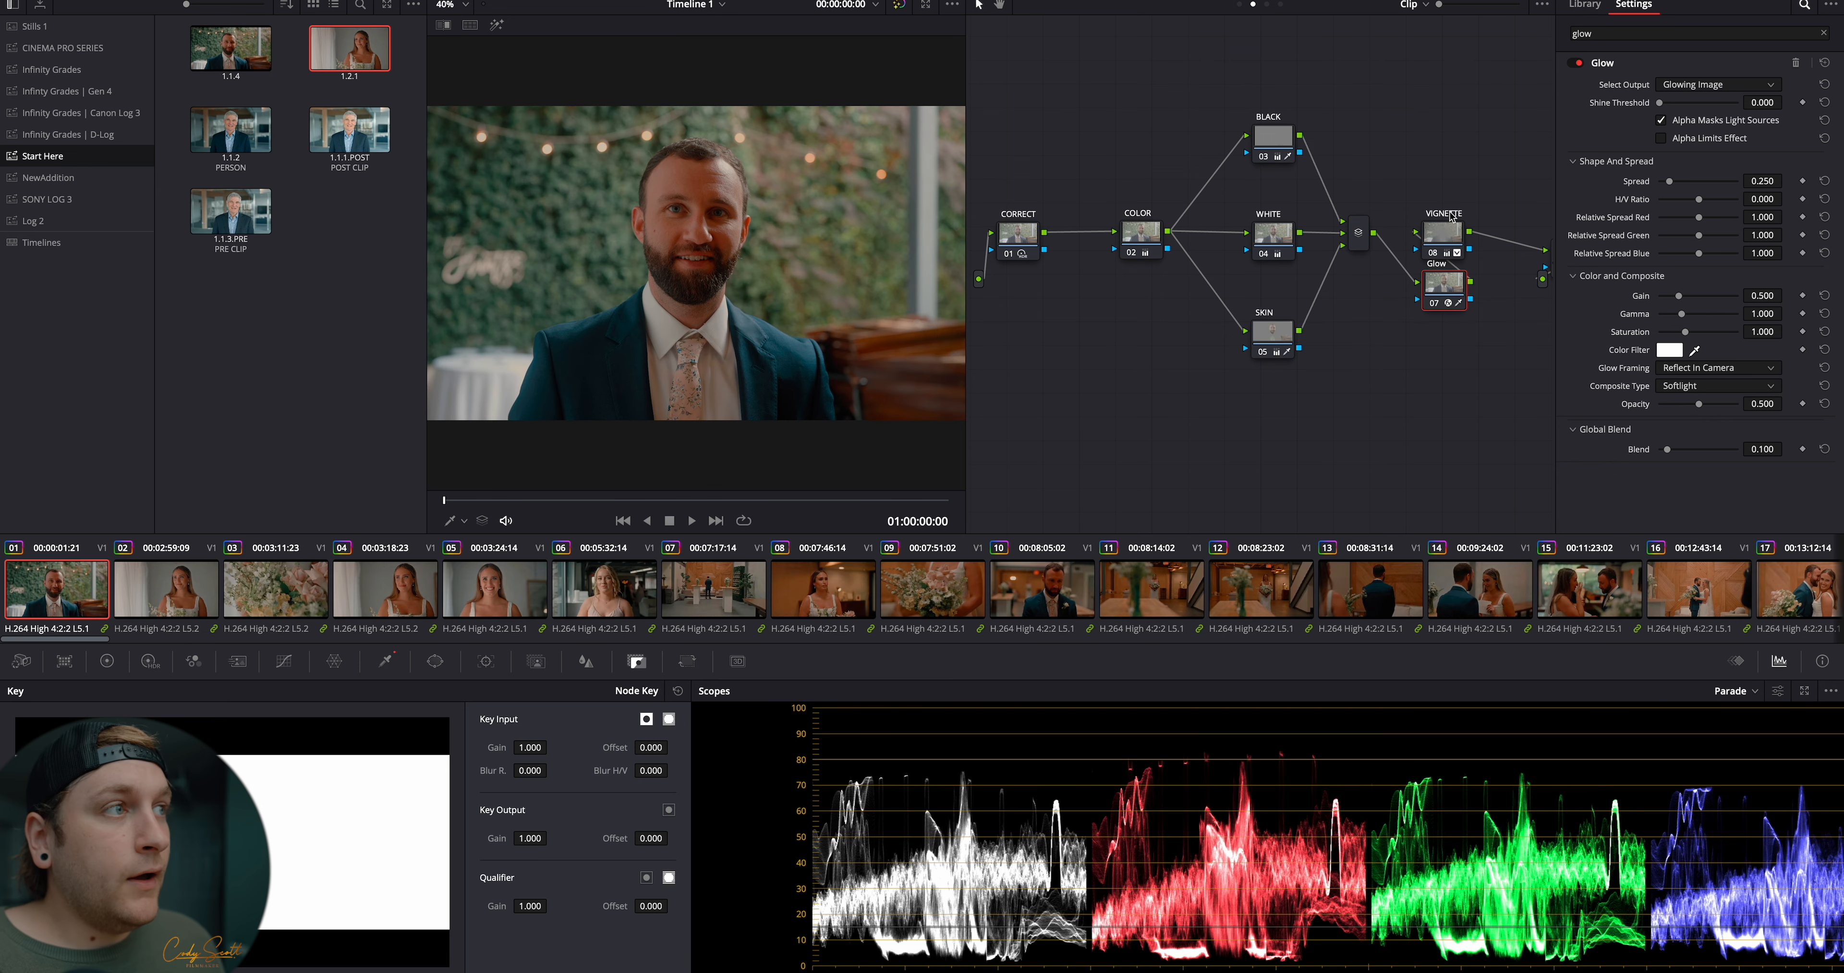
{"action": "left_click", "coordinate": [1734, 1]}
{"action": "left_click", "coordinate": [1790, 2]}
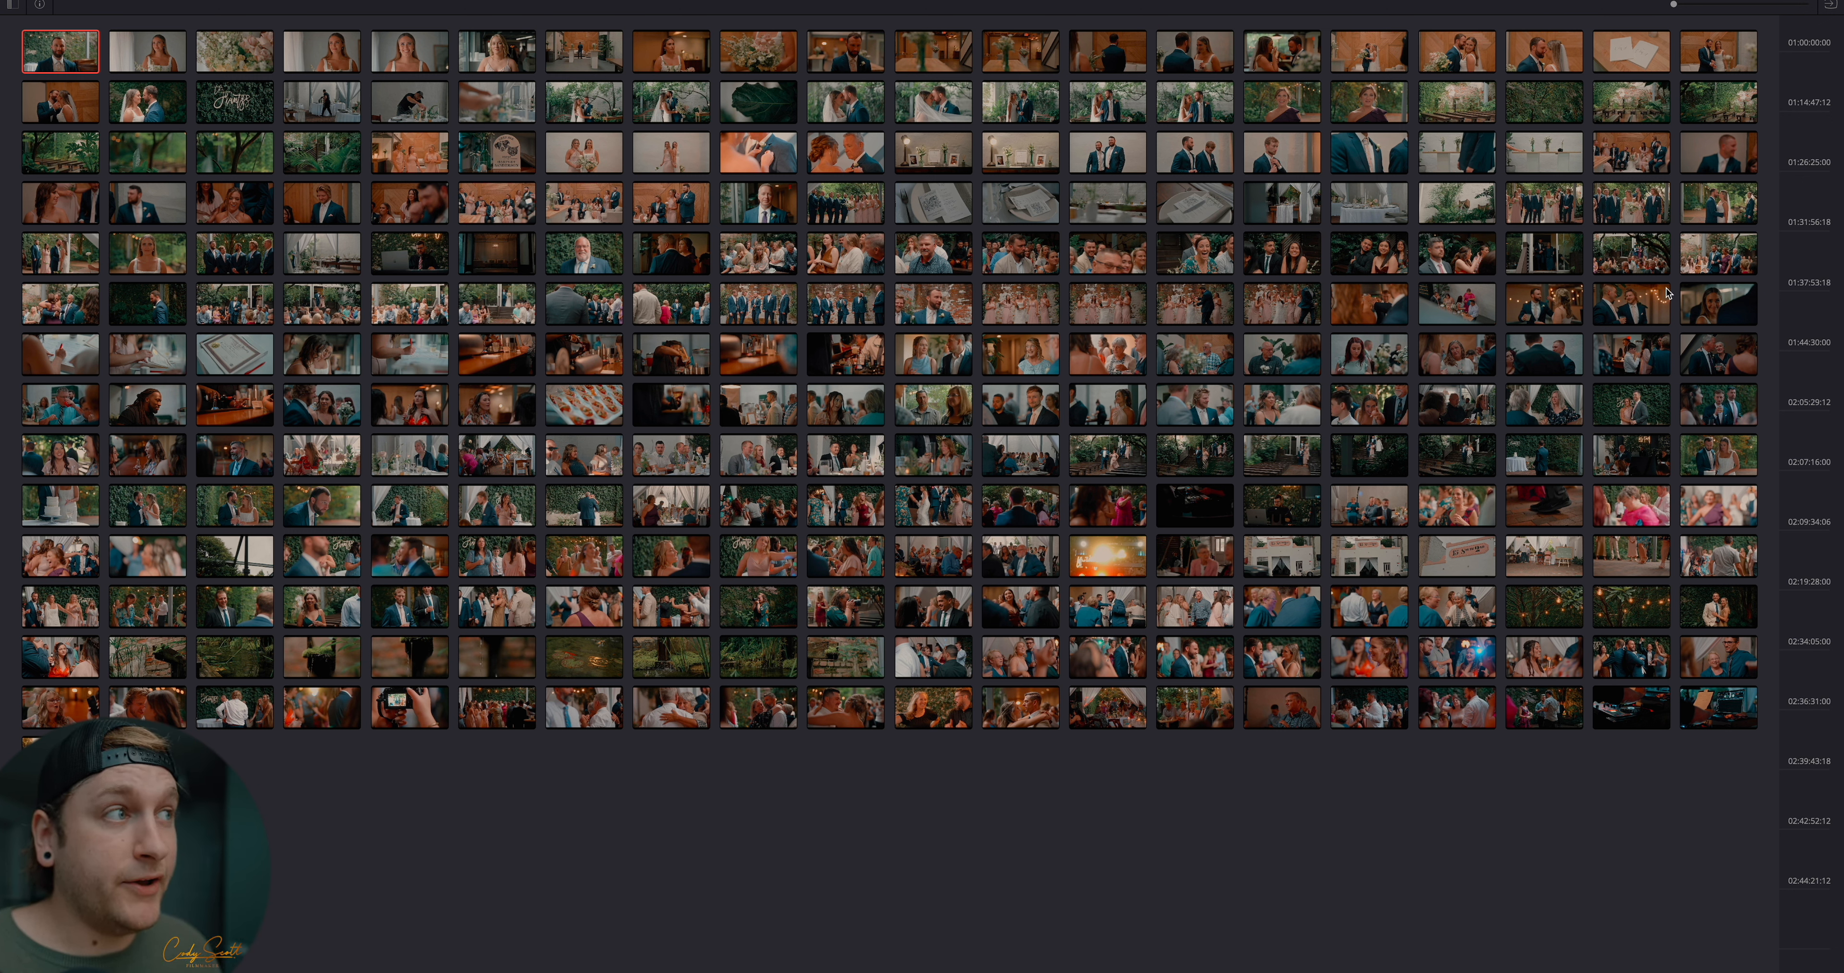
{"action": "left_click_drag", "start_coordinate": [1676, 8], "coordinate": [1682, 7]}
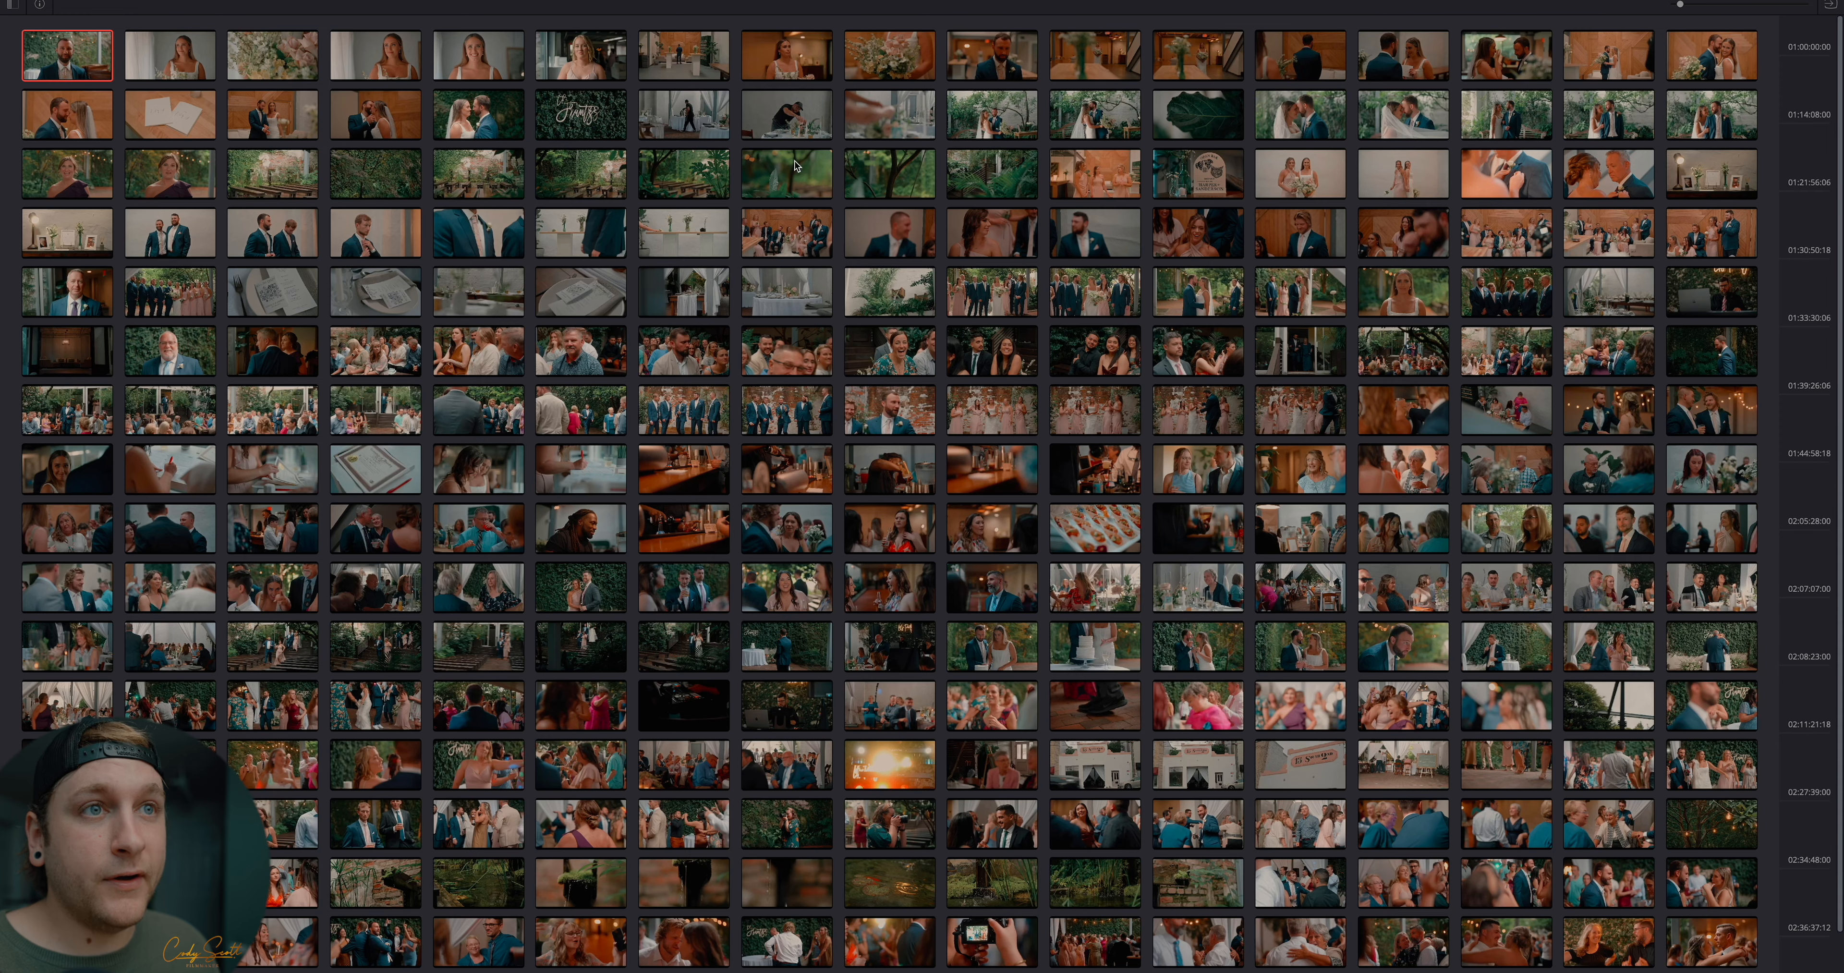
In clip 10, insert a serial node after the CORRECT node and raise its gamma to 0.06
{"action": "left_click", "coordinate": [1022, 51]}
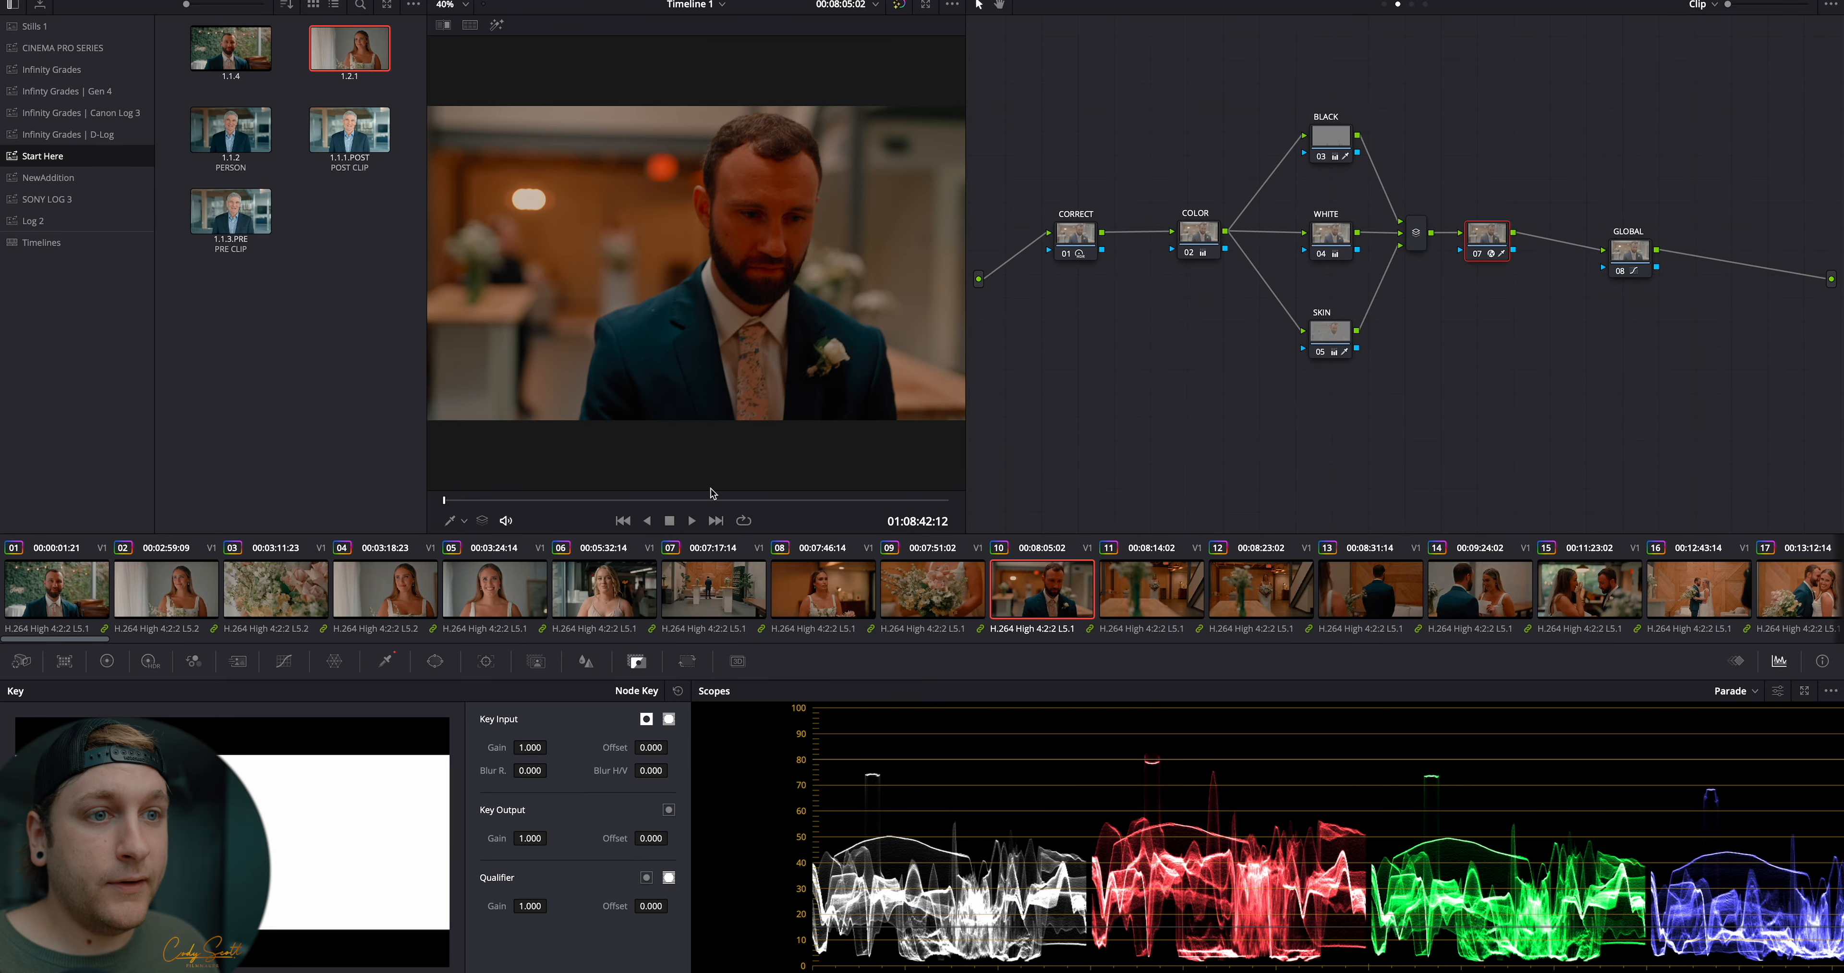
{"action": "left_click_drag", "start_coordinate": [784, 516], "coordinate": [900, 516]}
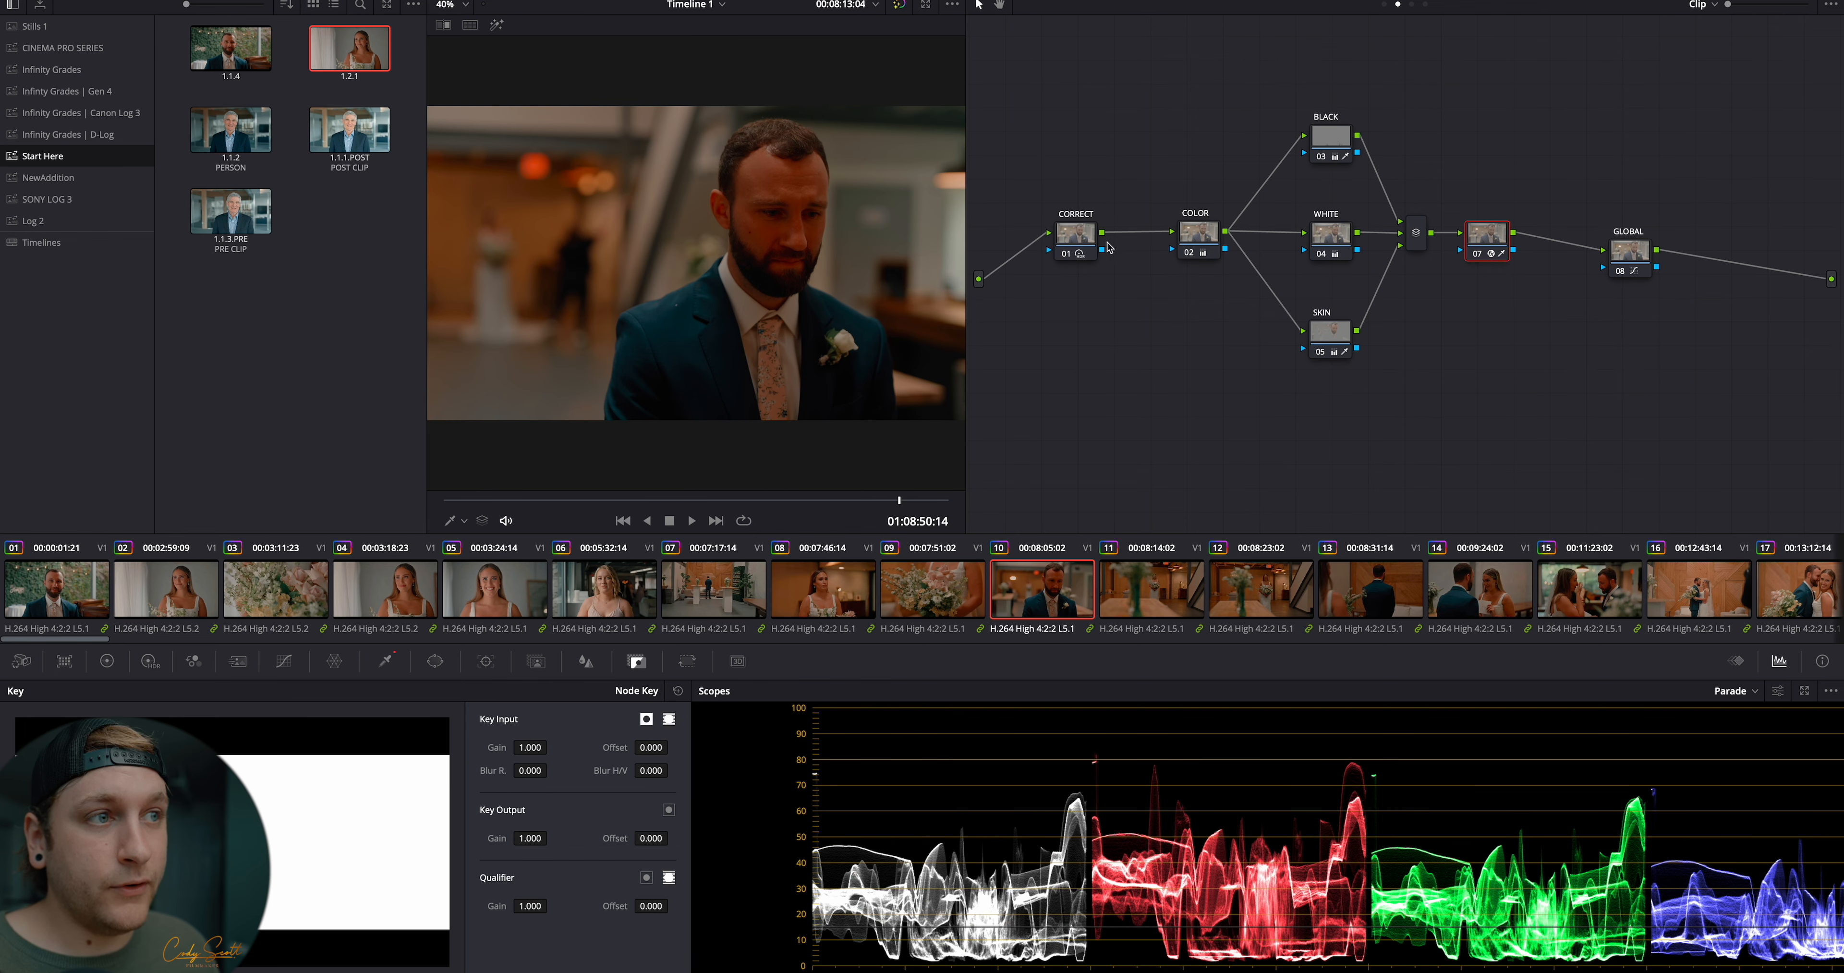
{"action": "left_click", "coordinate": [1092, 245]}
{"action": "key", "text": "alt+s"}
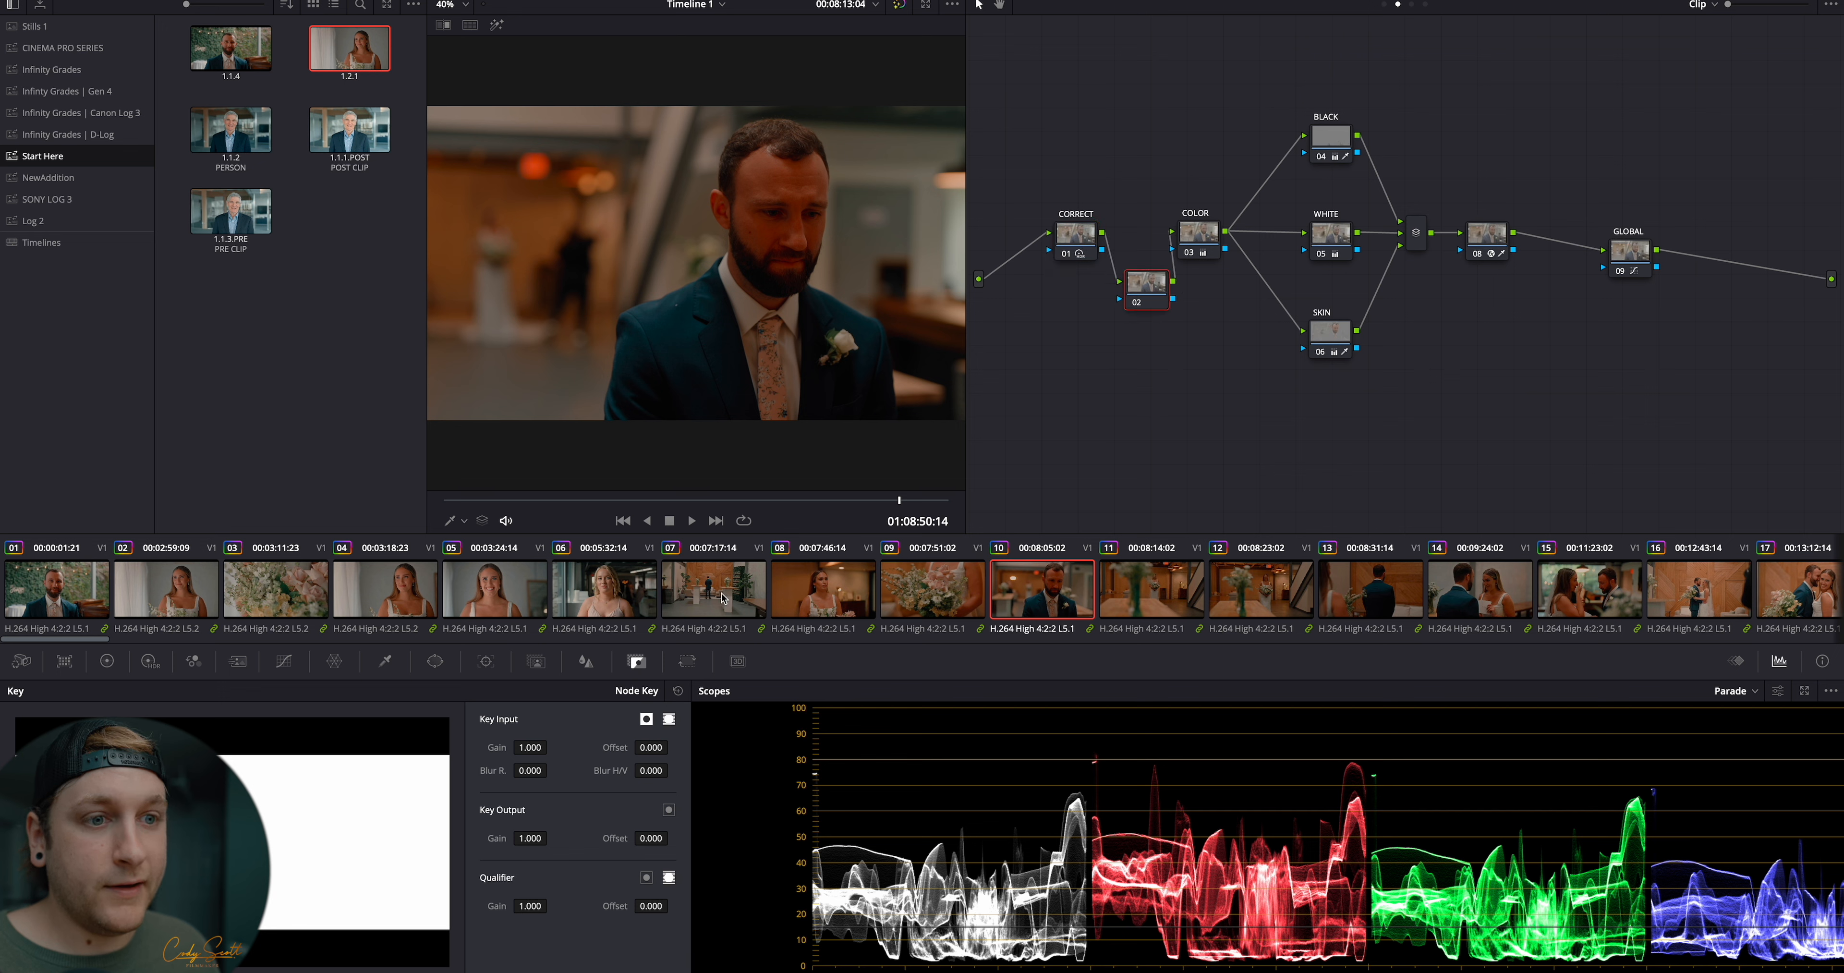
{"action": "left_click", "coordinate": [103, 660]}
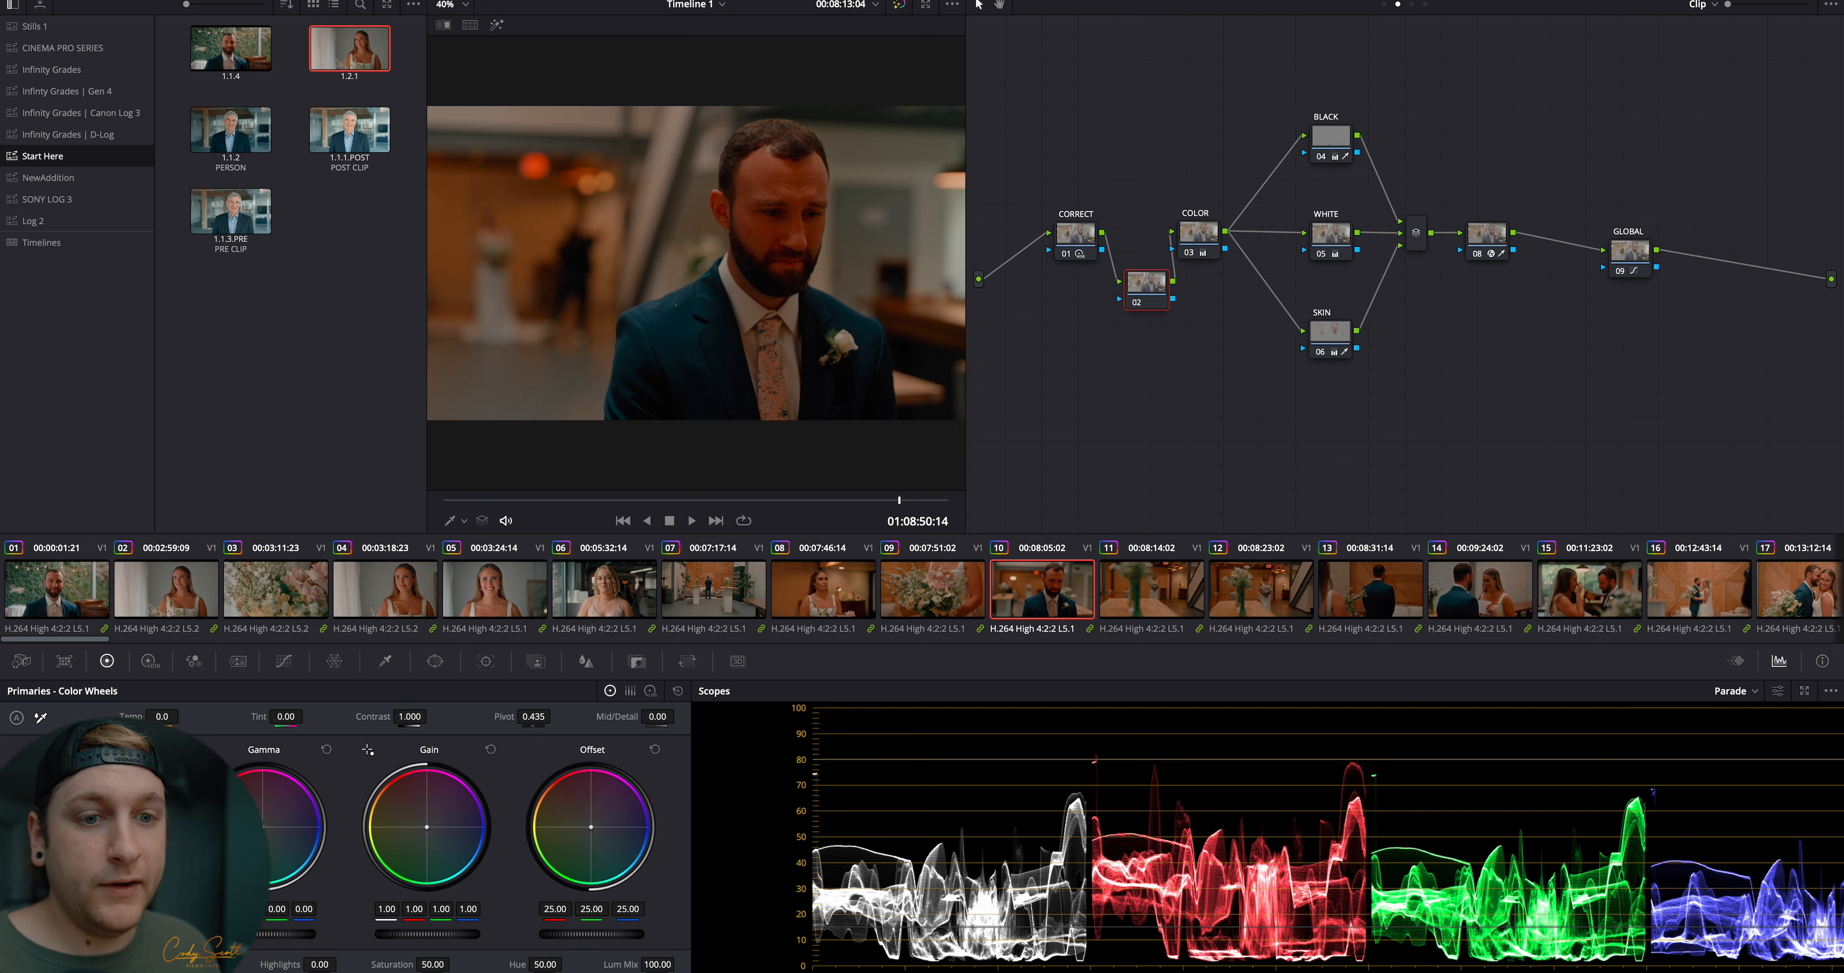
{"action": "left_click_drag", "start_coordinate": [264, 934], "coordinate": [451, 930]}
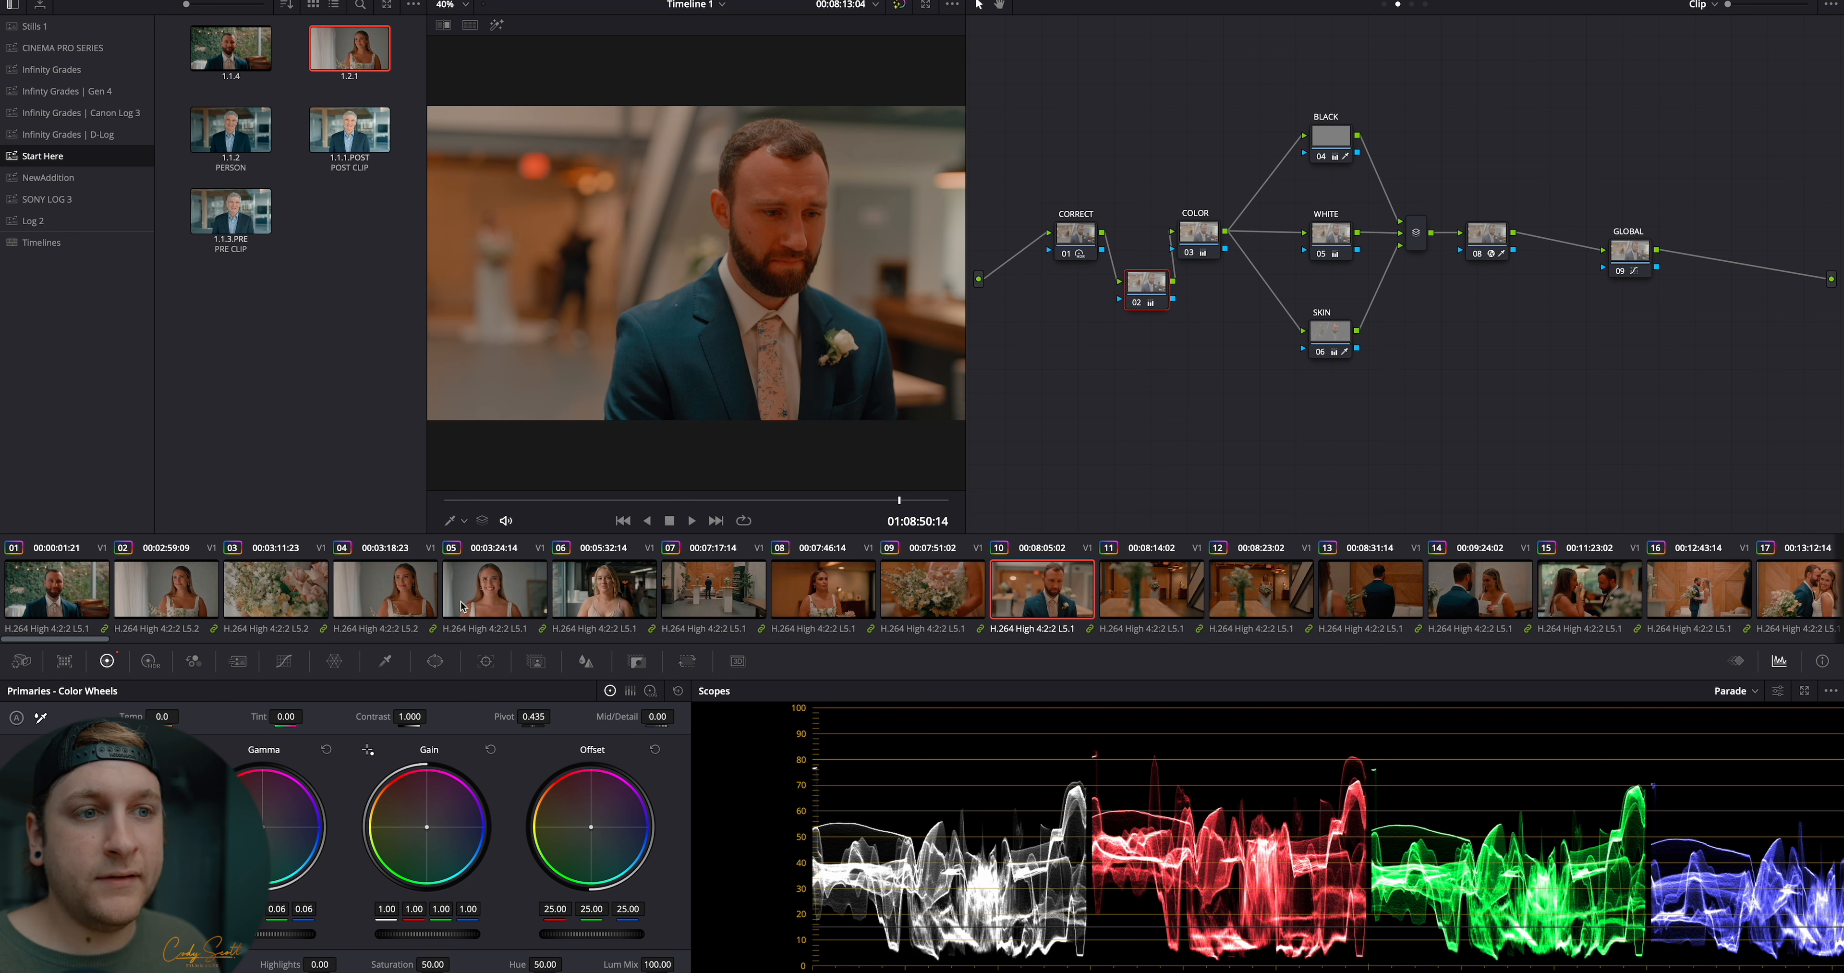
In clip 12, insert a node before the COLOR node with the pasted brightening adjustment and set its gamma to 0.05
{"action": "left_click", "coordinate": [1749, 4]}
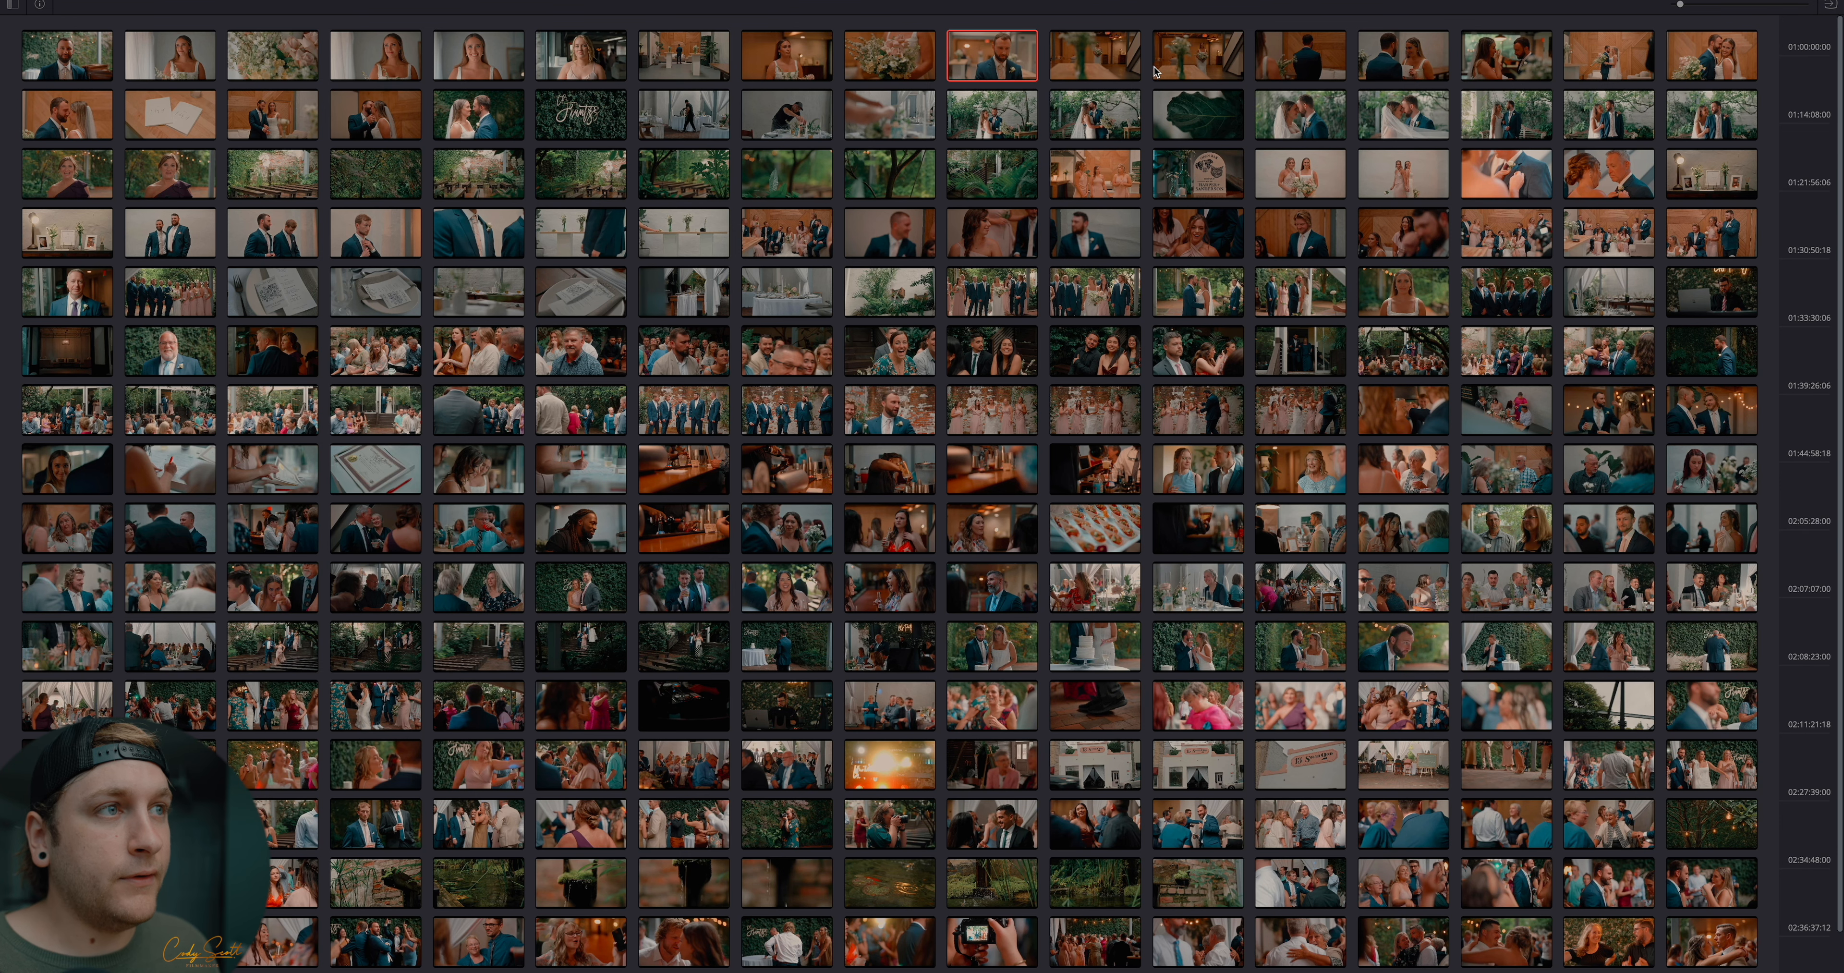
{"action": "left_click", "coordinate": [1191, 53]}
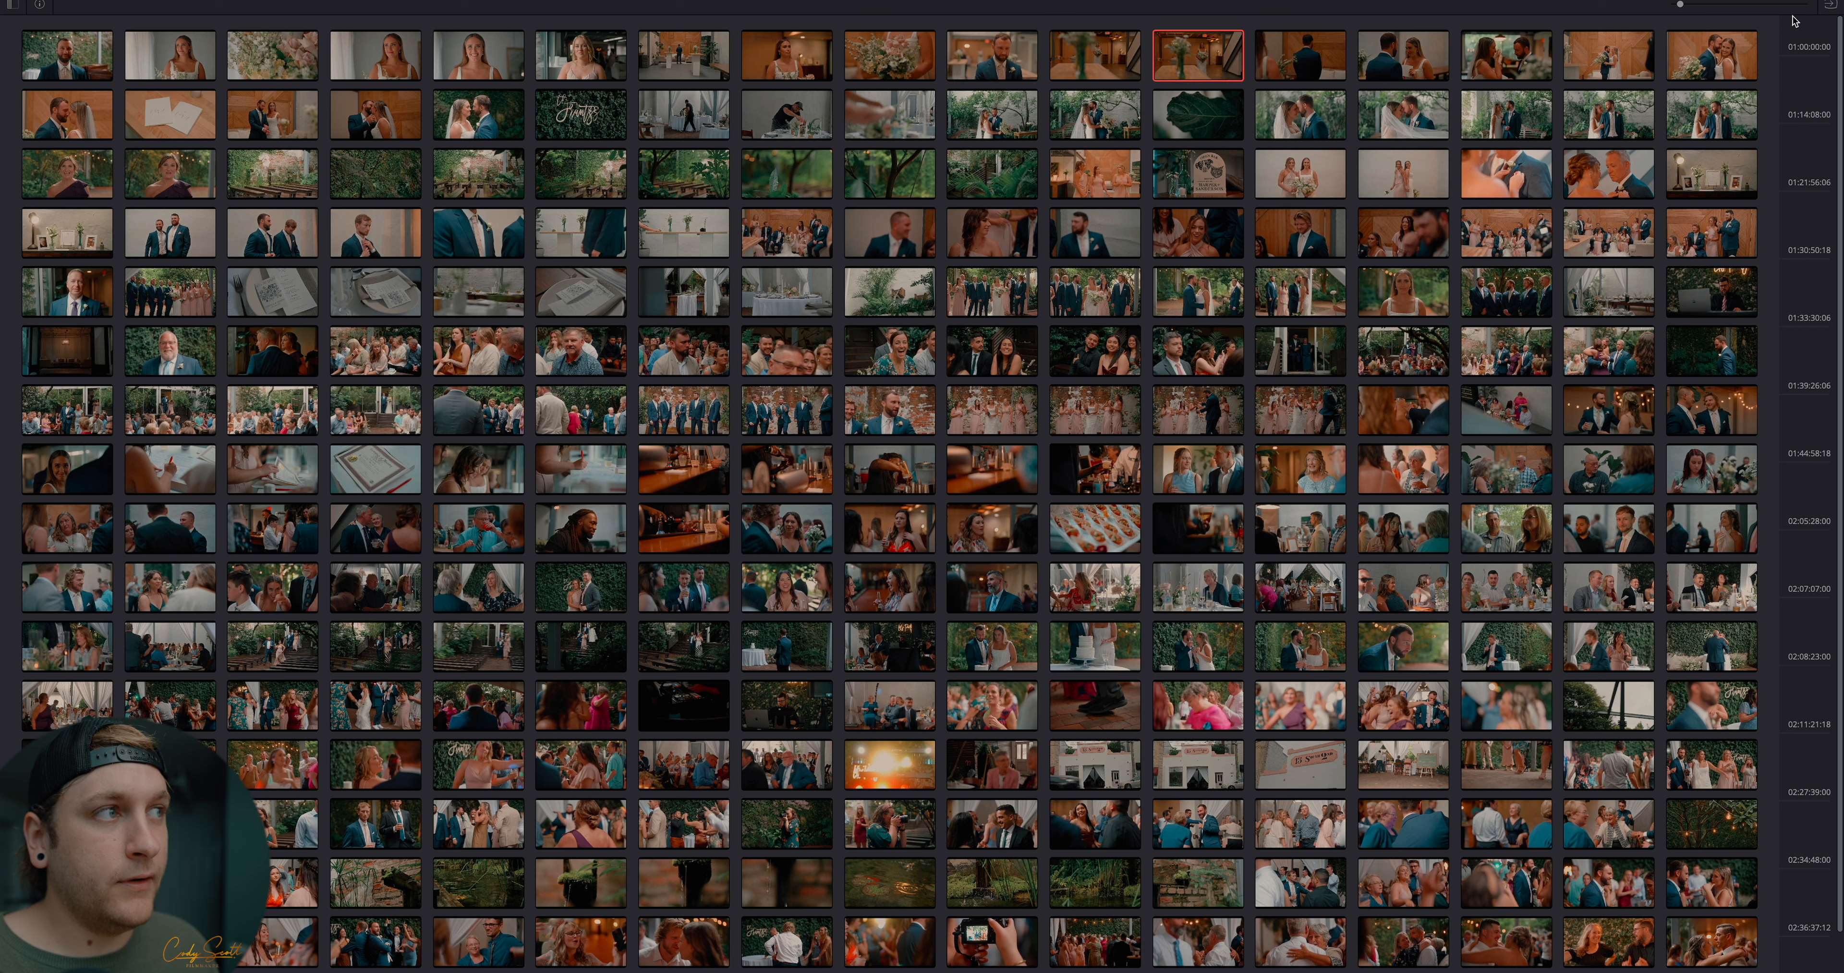
{"action": "left_click", "coordinate": [1811, 1]}
{"action": "left_click", "coordinate": [642, 501]}
{"action": "left_click_drag", "start_coordinate": [642, 502], "coordinate": [699, 500]}
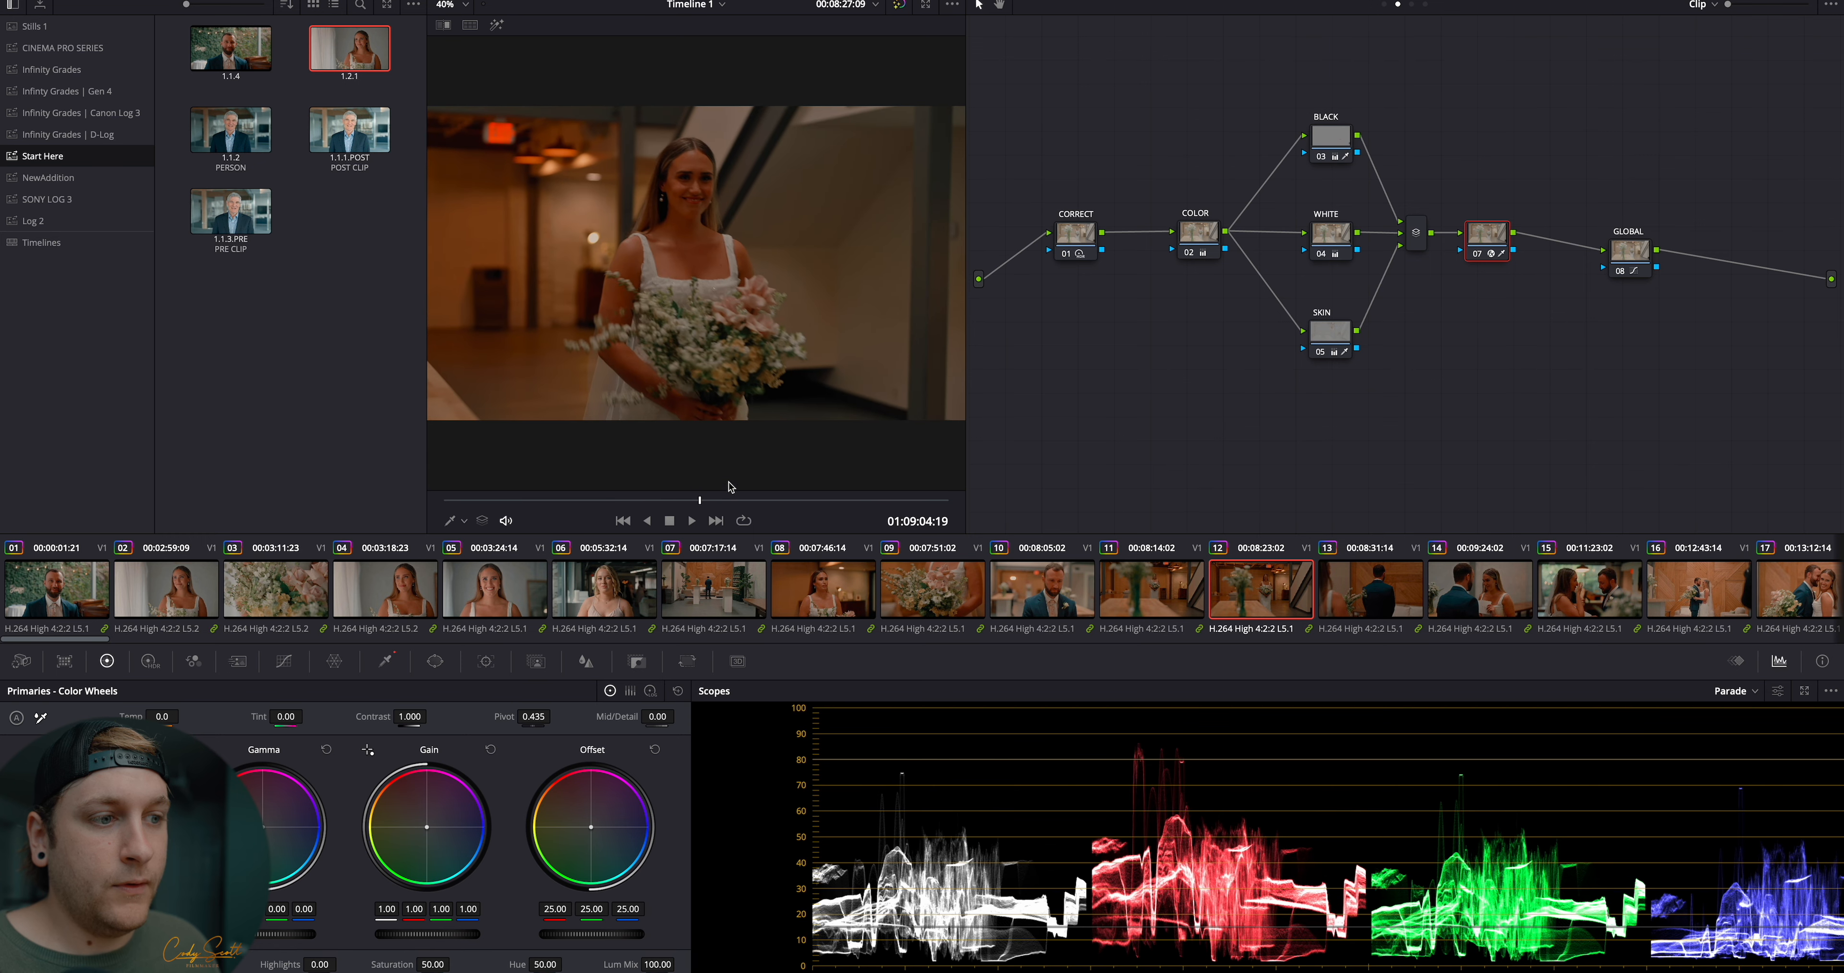
{"action": "left_click", "coordinate": [1193, 246]}
{"action": "key", "text": "shift+s"}
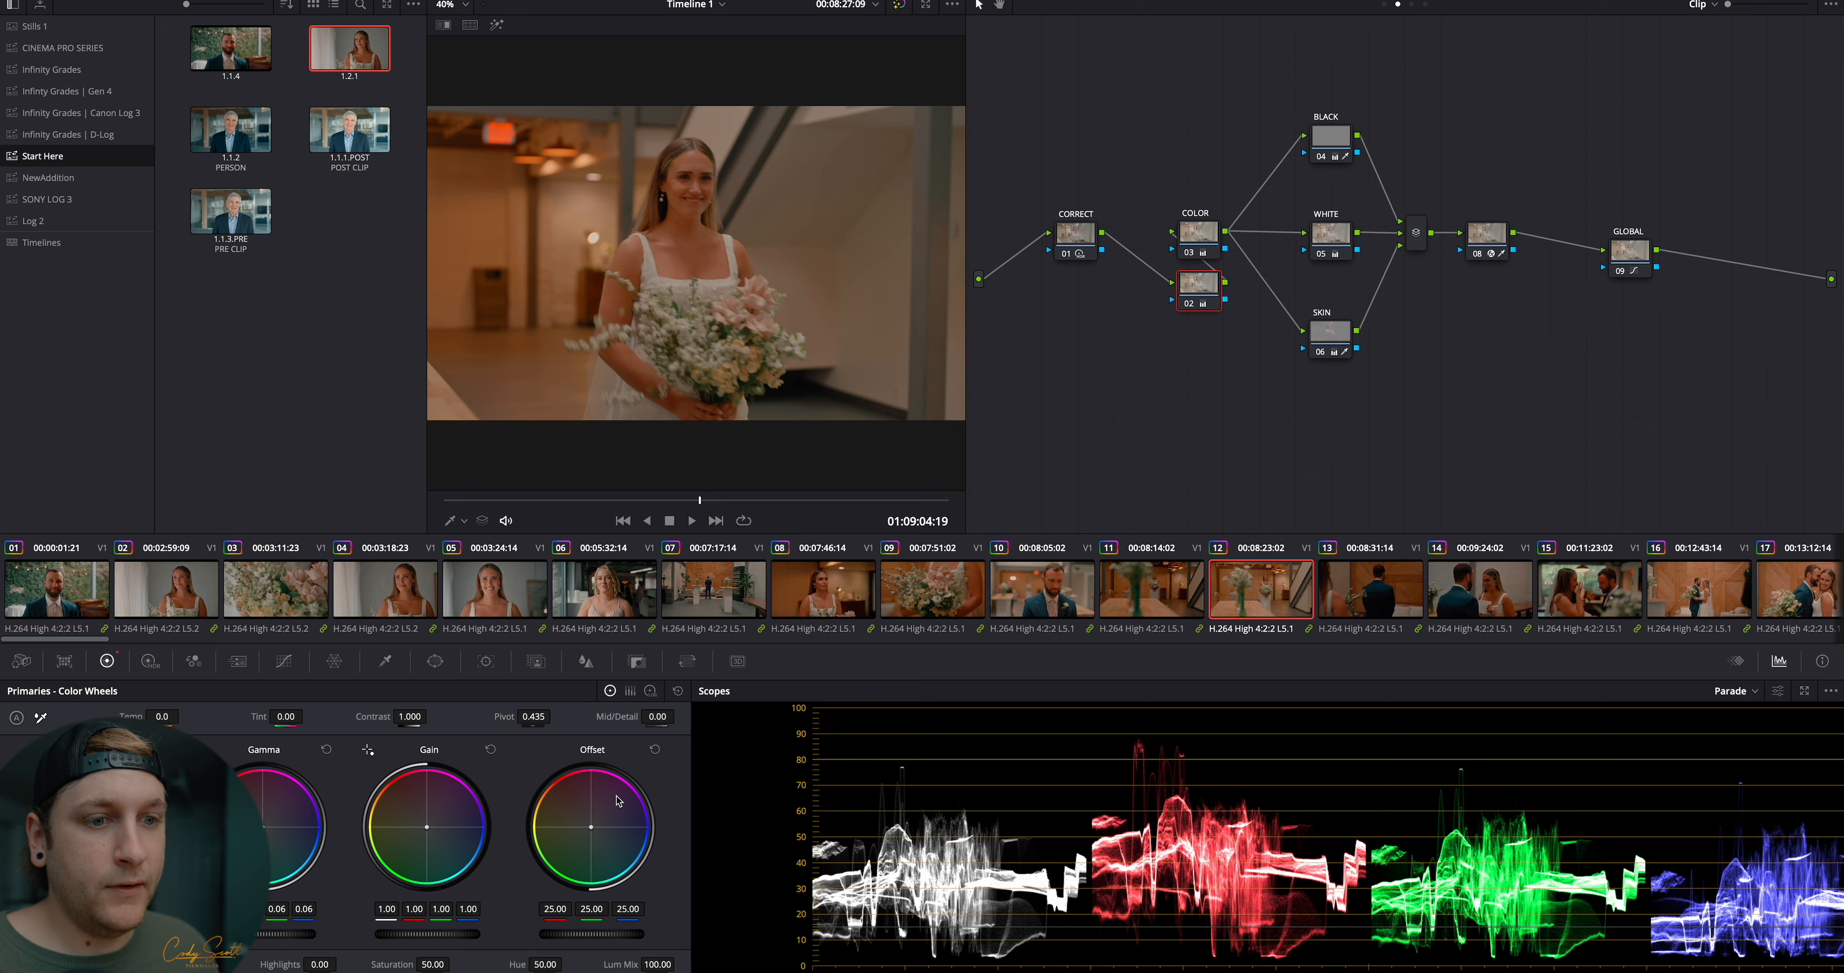
{"action": "left_click_drag", "start_coordinate": [308, 935], "coordinate": [268, 935]}
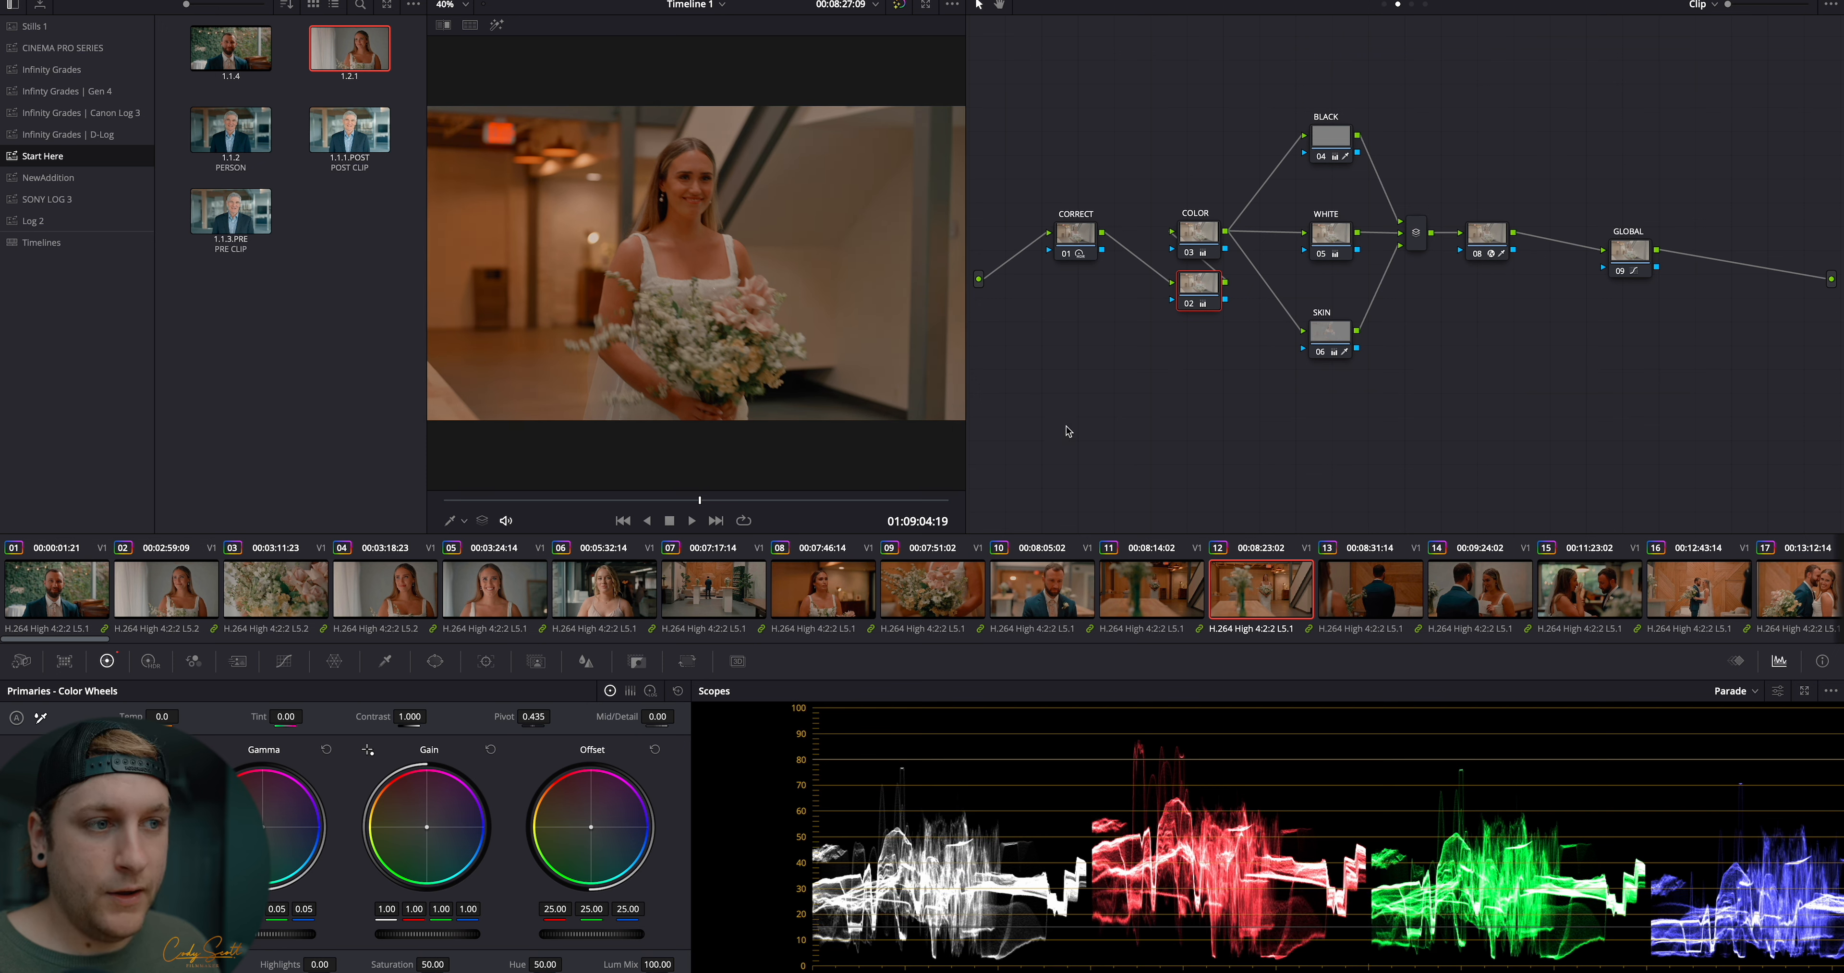
In clip 13, insert a node after the CORRECT node and paste the 0.05 gamma adjustment onto it
{"action": "scroll", "coordinate": [1171, 580], "scroll_direction": "right", "scroll_amount": 3}
{"action": "left_click", "coordinate": [1103, 592]}
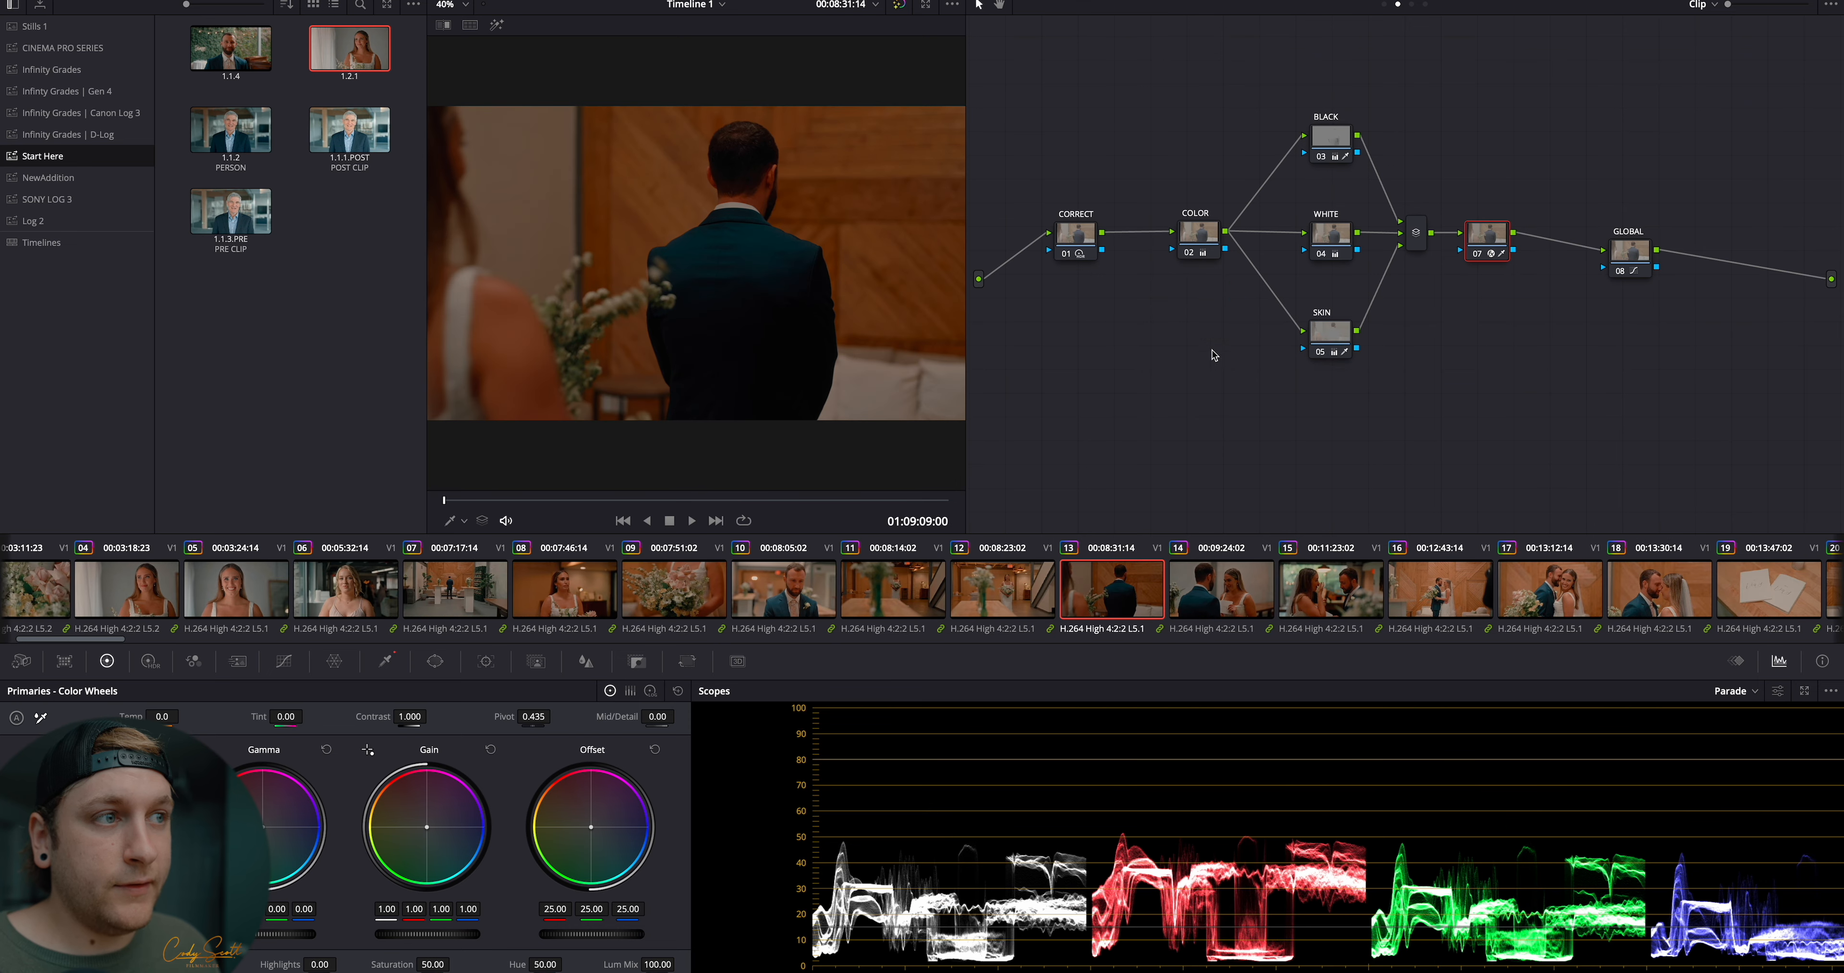
{"action": "left_click", "coordinate": [1079, 239]}
{"action": "key", "text": "alt+s"}
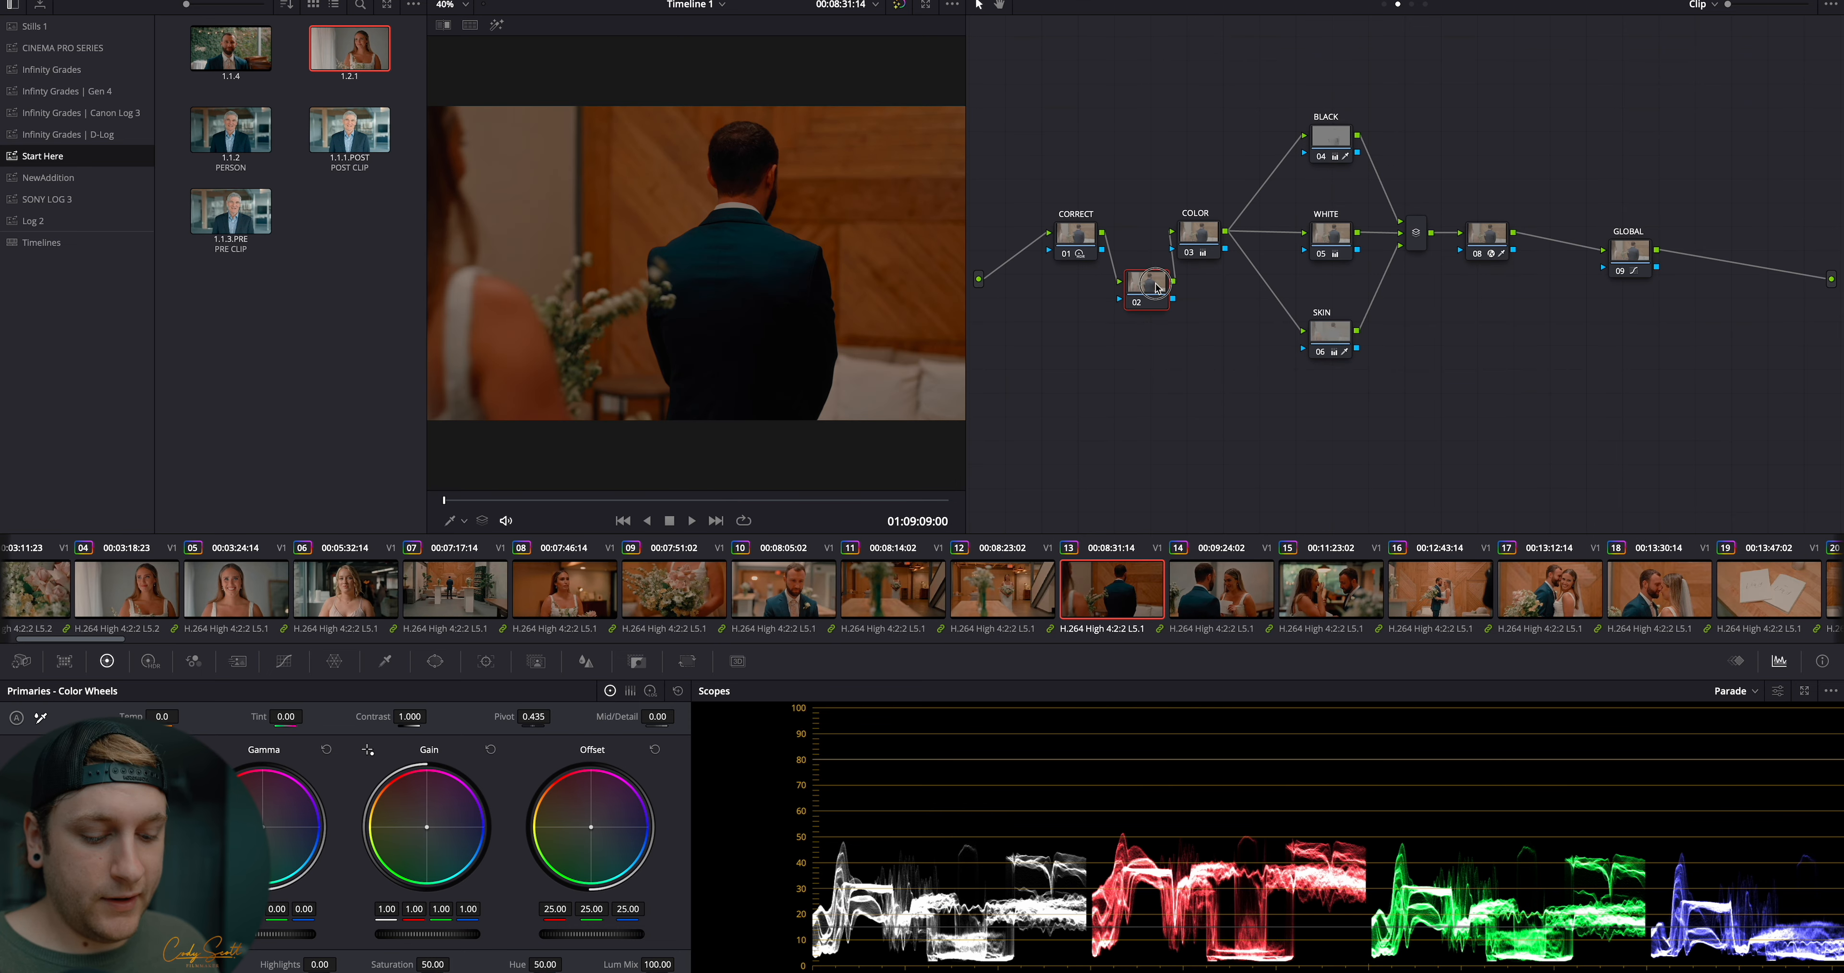
{"action": "key", "text": "super+v"}
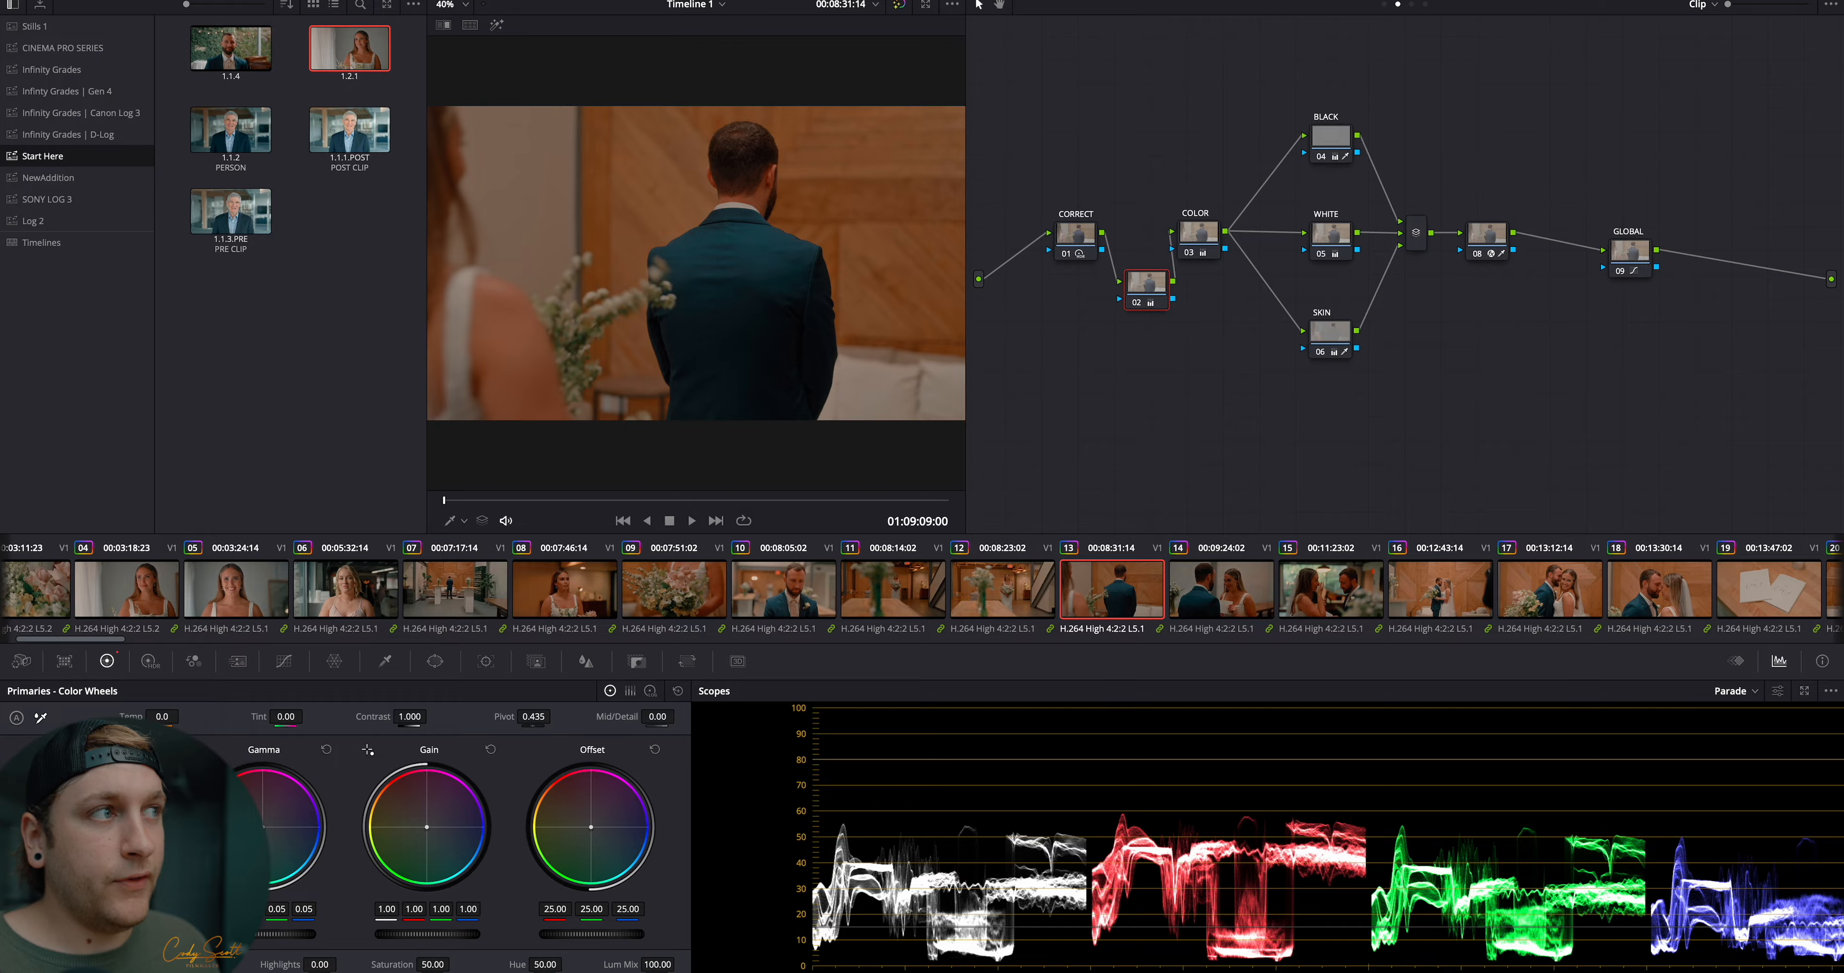
In clip 14, insert a node before the COLOR node carrying the 0.05 gamma adjustment
{"action": "left_click", "coordinate": [1800, 1]}
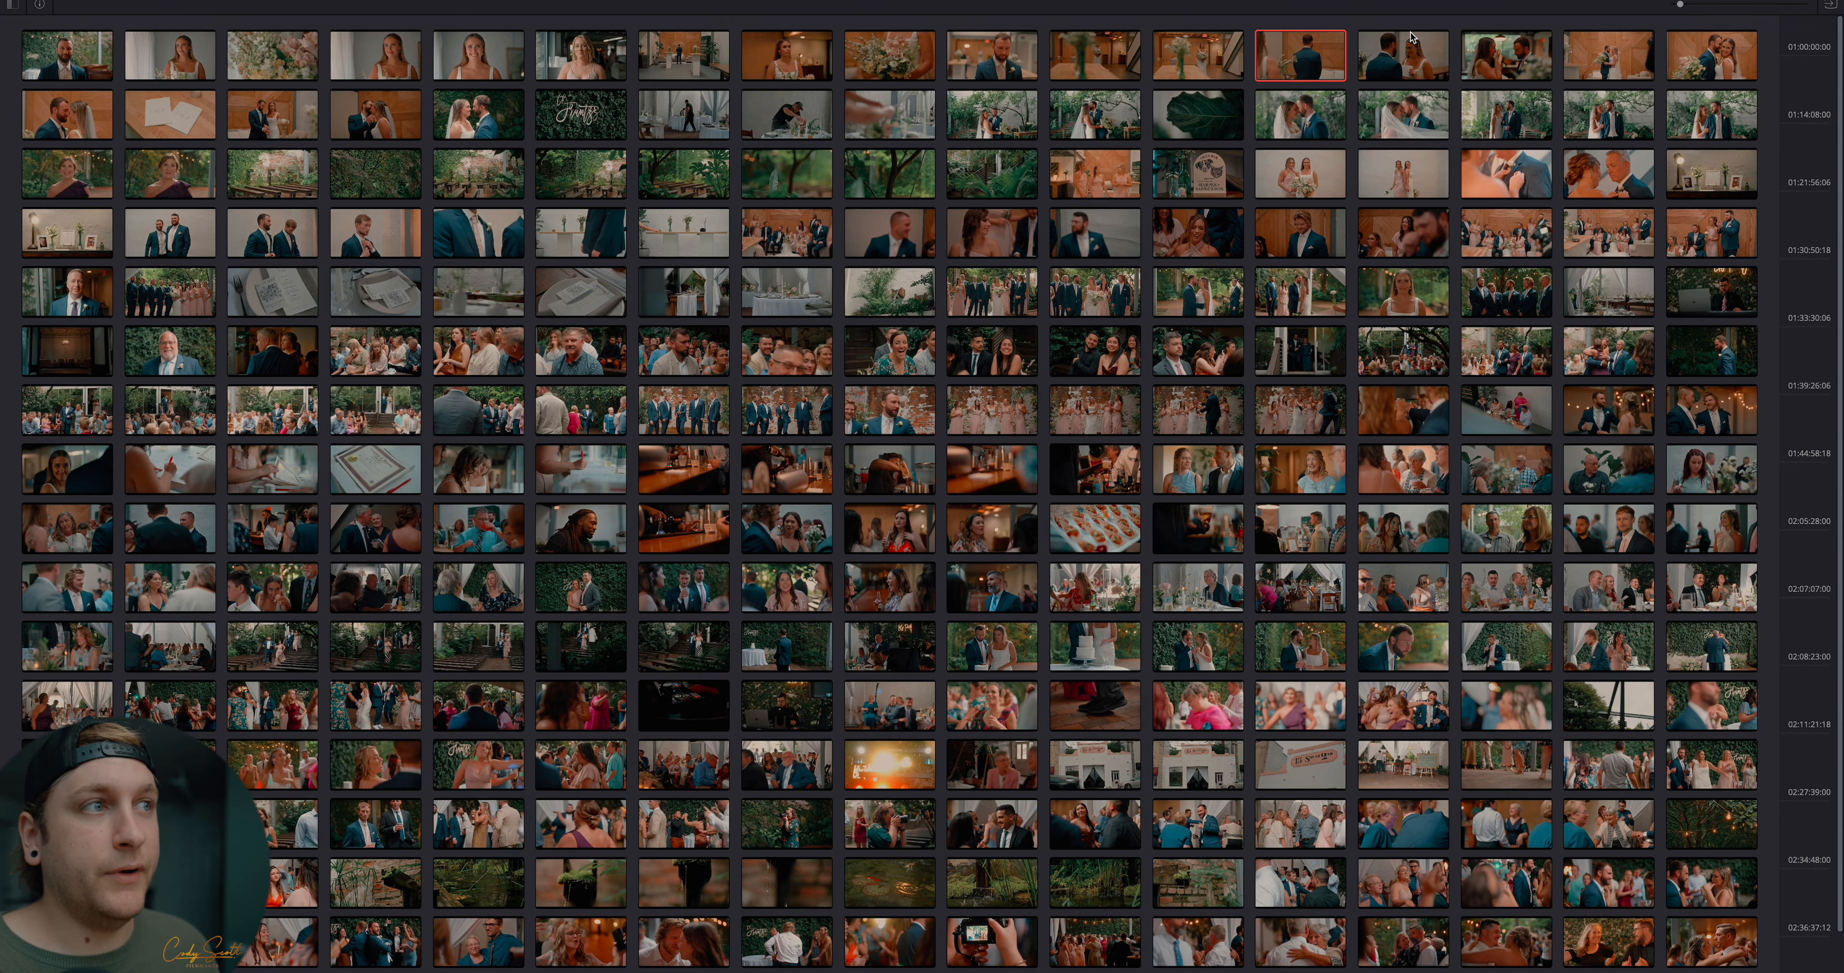
{"action": "left_click", "coordinate": [1396, 43]}
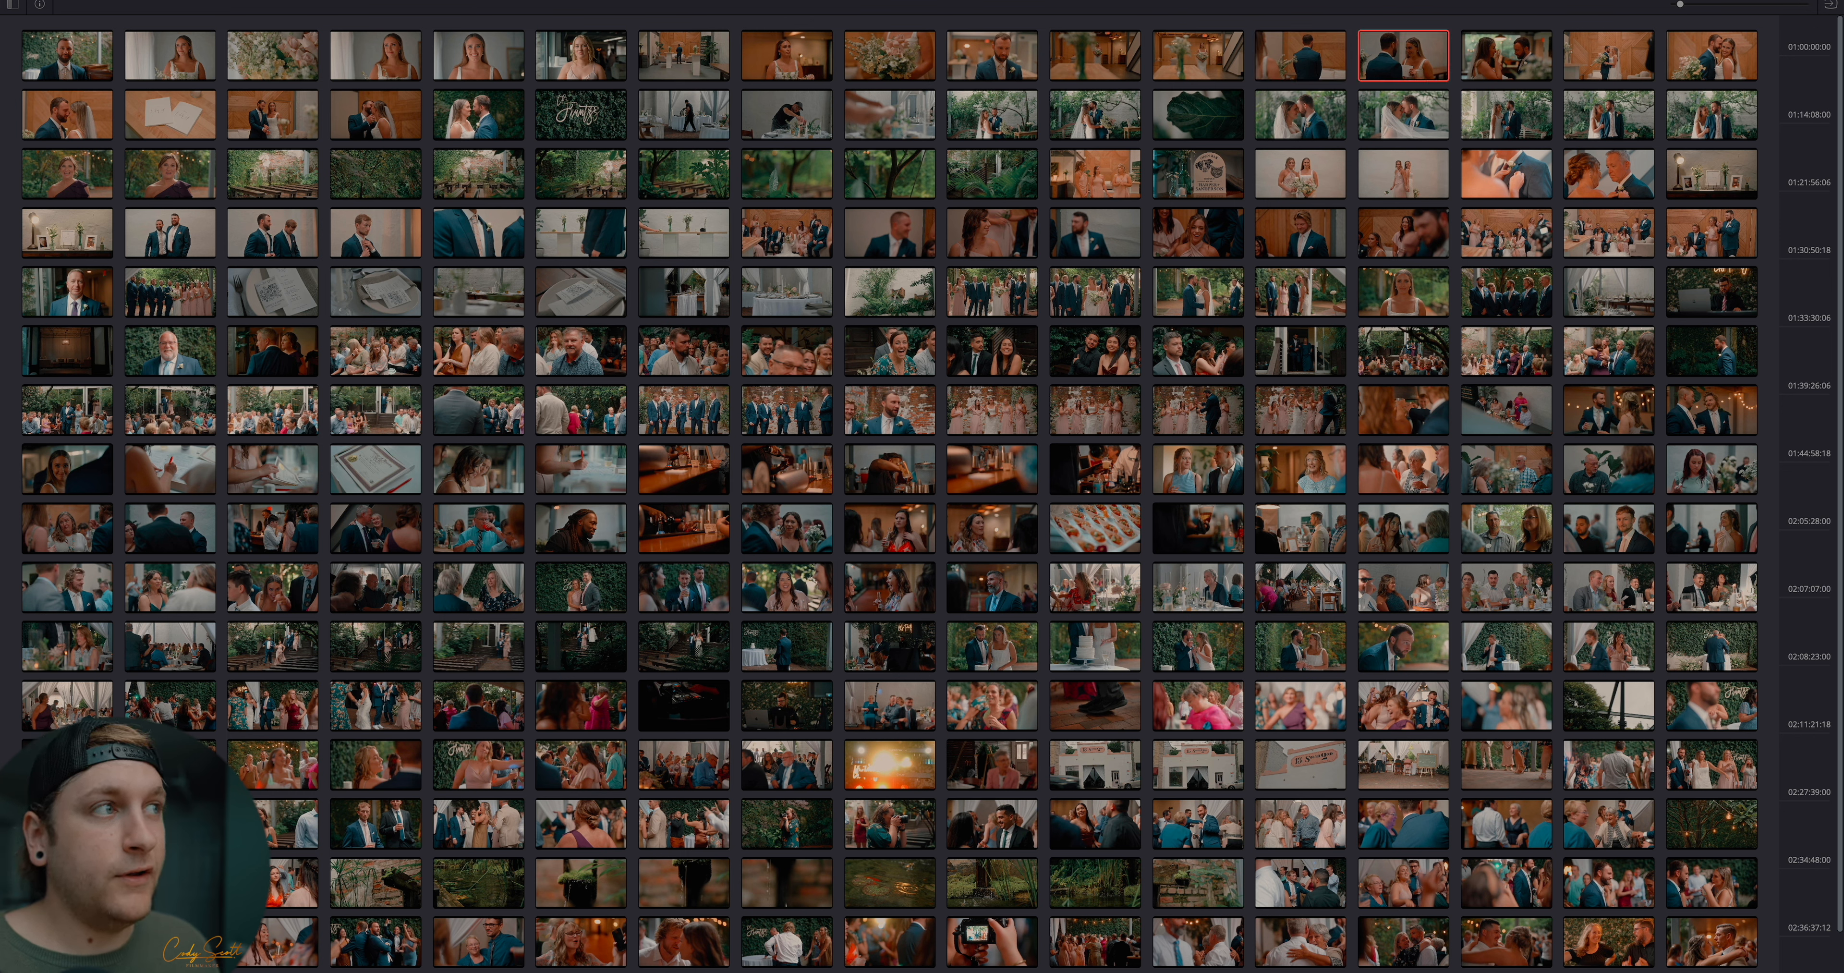
{"action": "left_click", "coordinate": [1800, 2]}
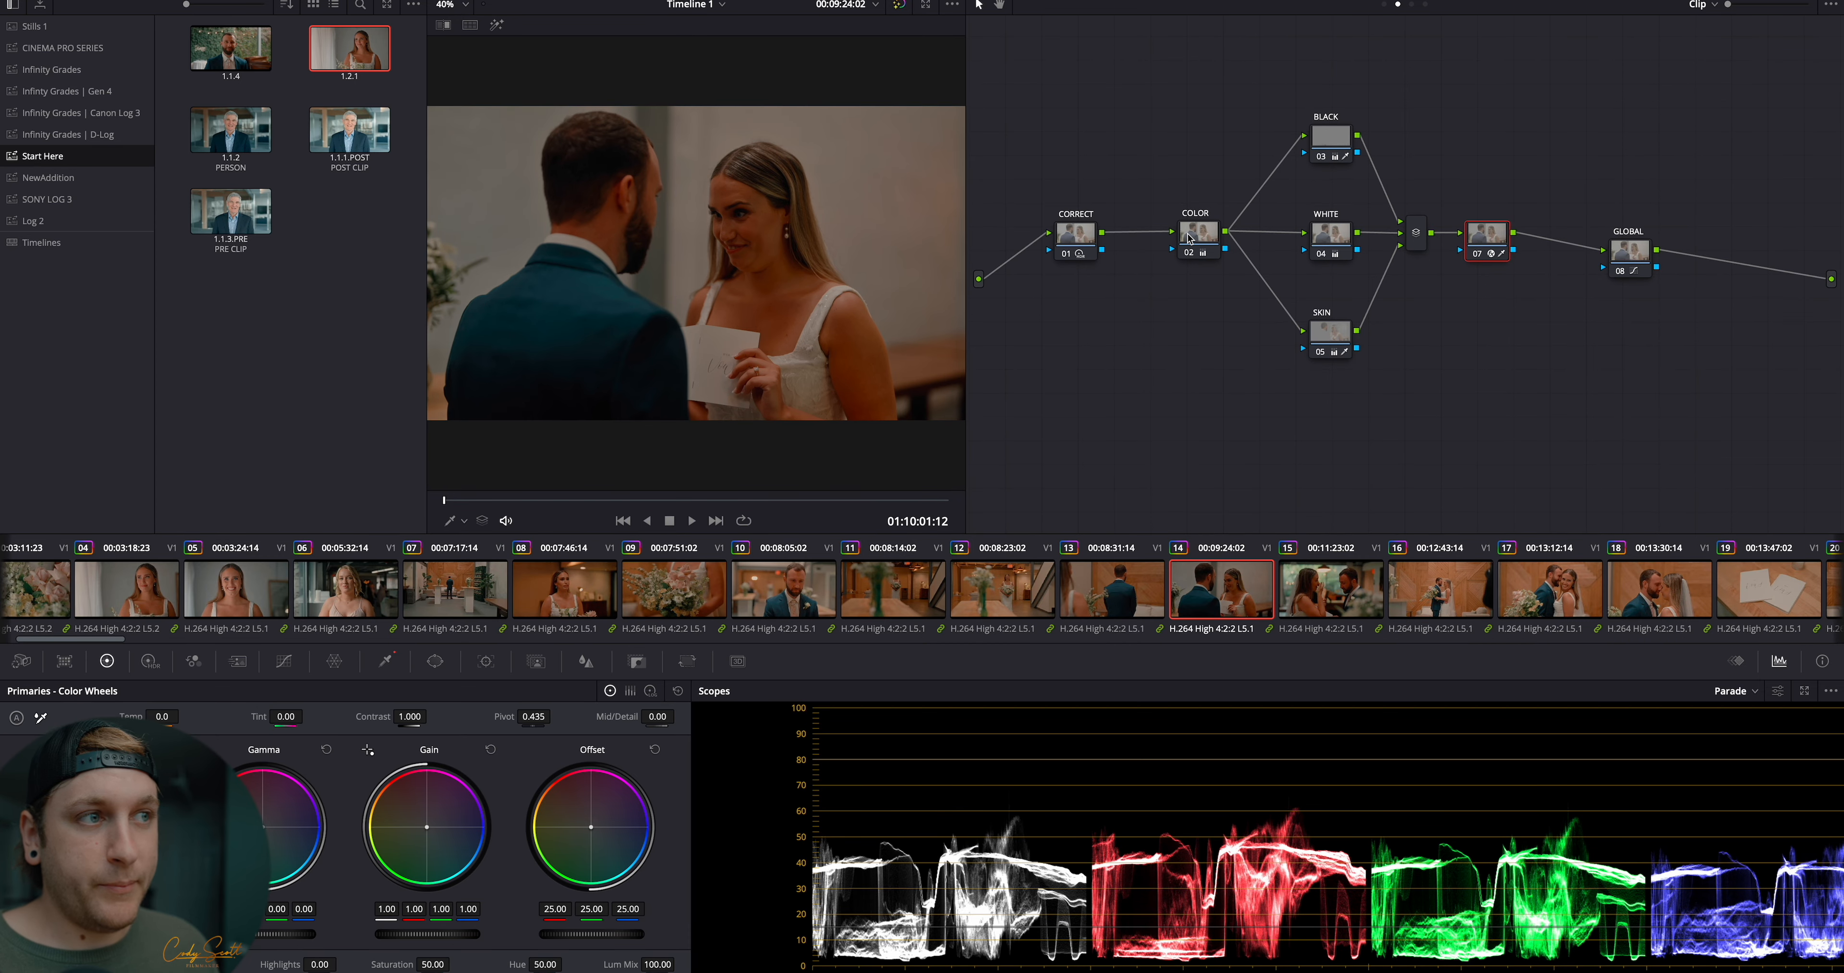
{"action": "left_click", "coordinate": [1187, 239]}
{"action": "key", "text": "alt+s"}
{"action": "key", "text": "super+z"}
{"action": "left_click", "coordinate": [1215, 254]}
{"action": "key", "text": "shift+s"}
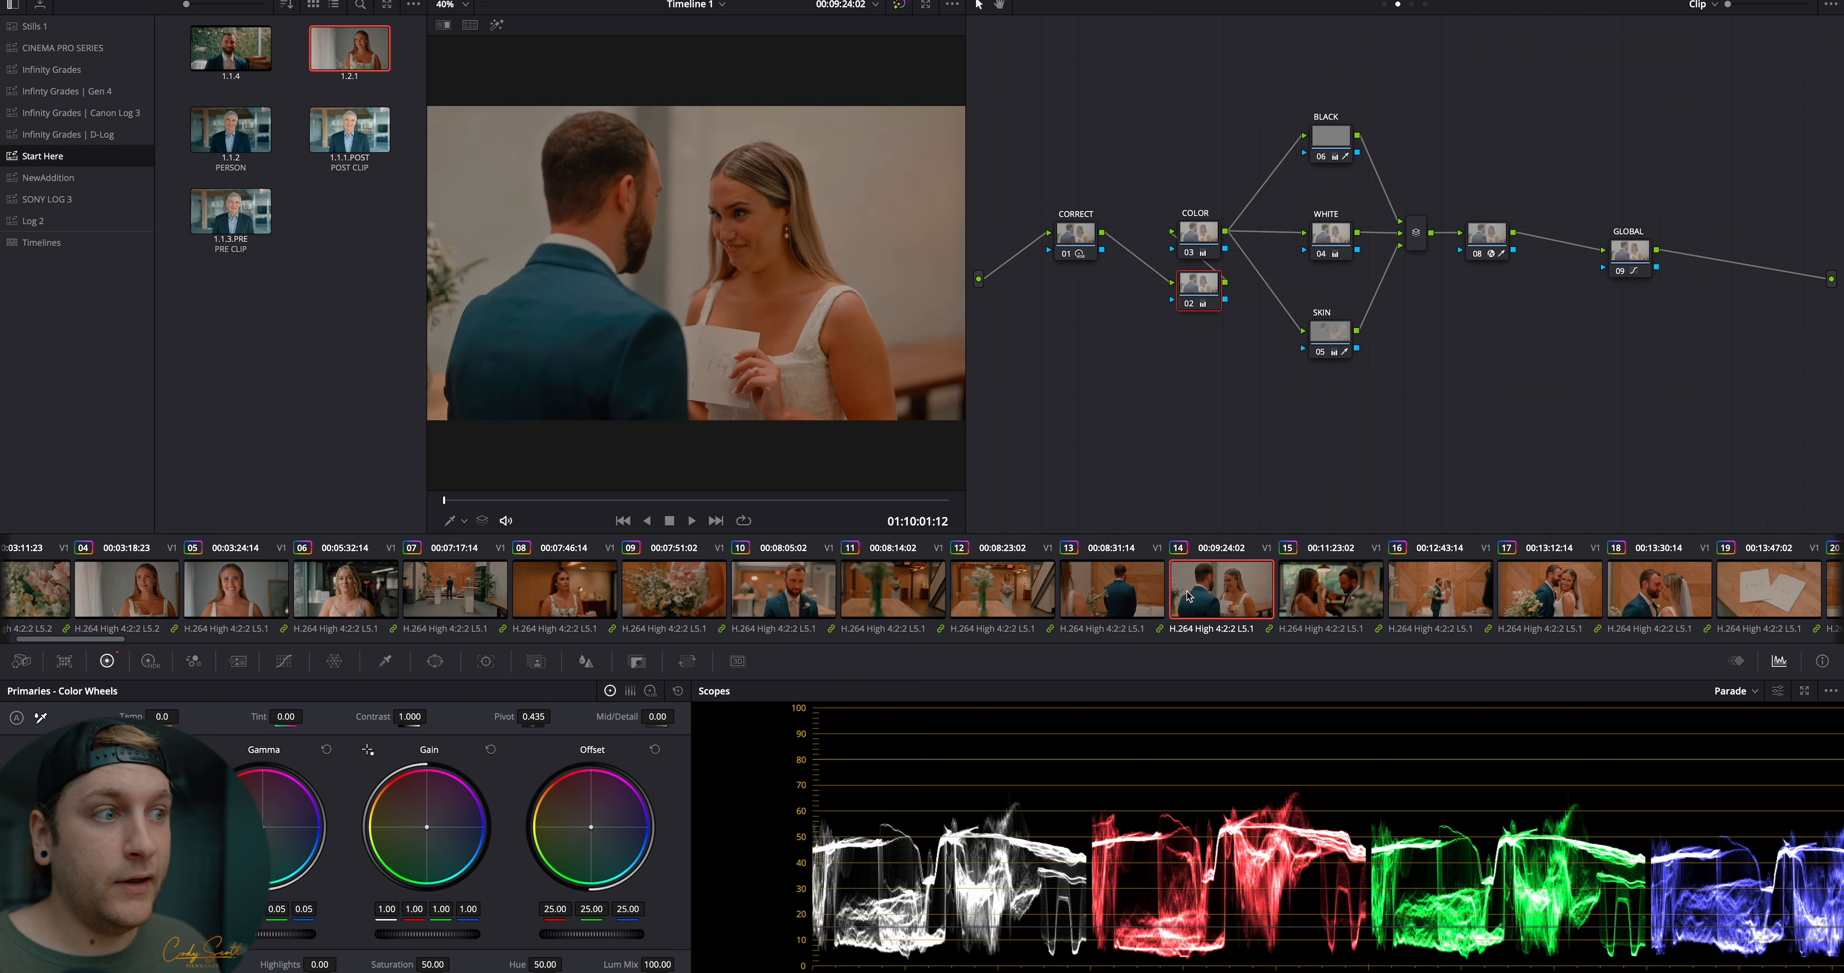
In clip 15, insert a node before the COLOR node for the same gamma lift
{"action": "left_click", "coordinate": [1338, 599]}
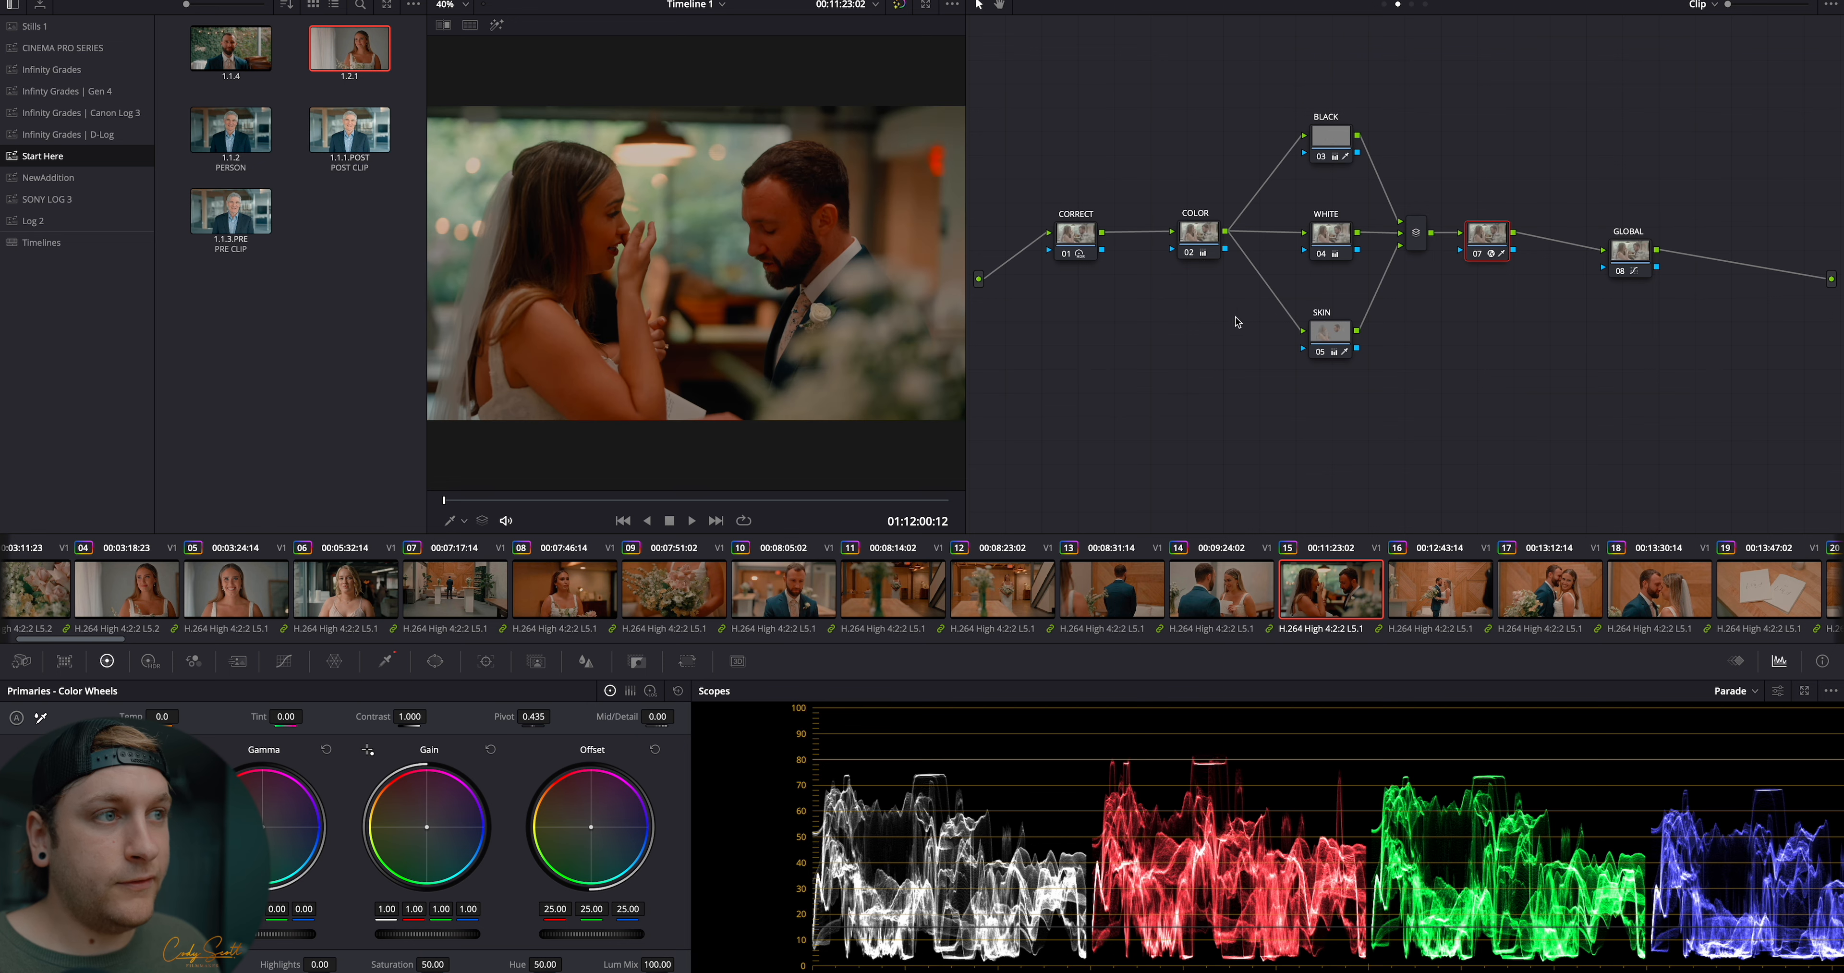
{"action": "left_click", "coordinate": [1213, 245]}
{"action": "key", "text": "shift+s"}
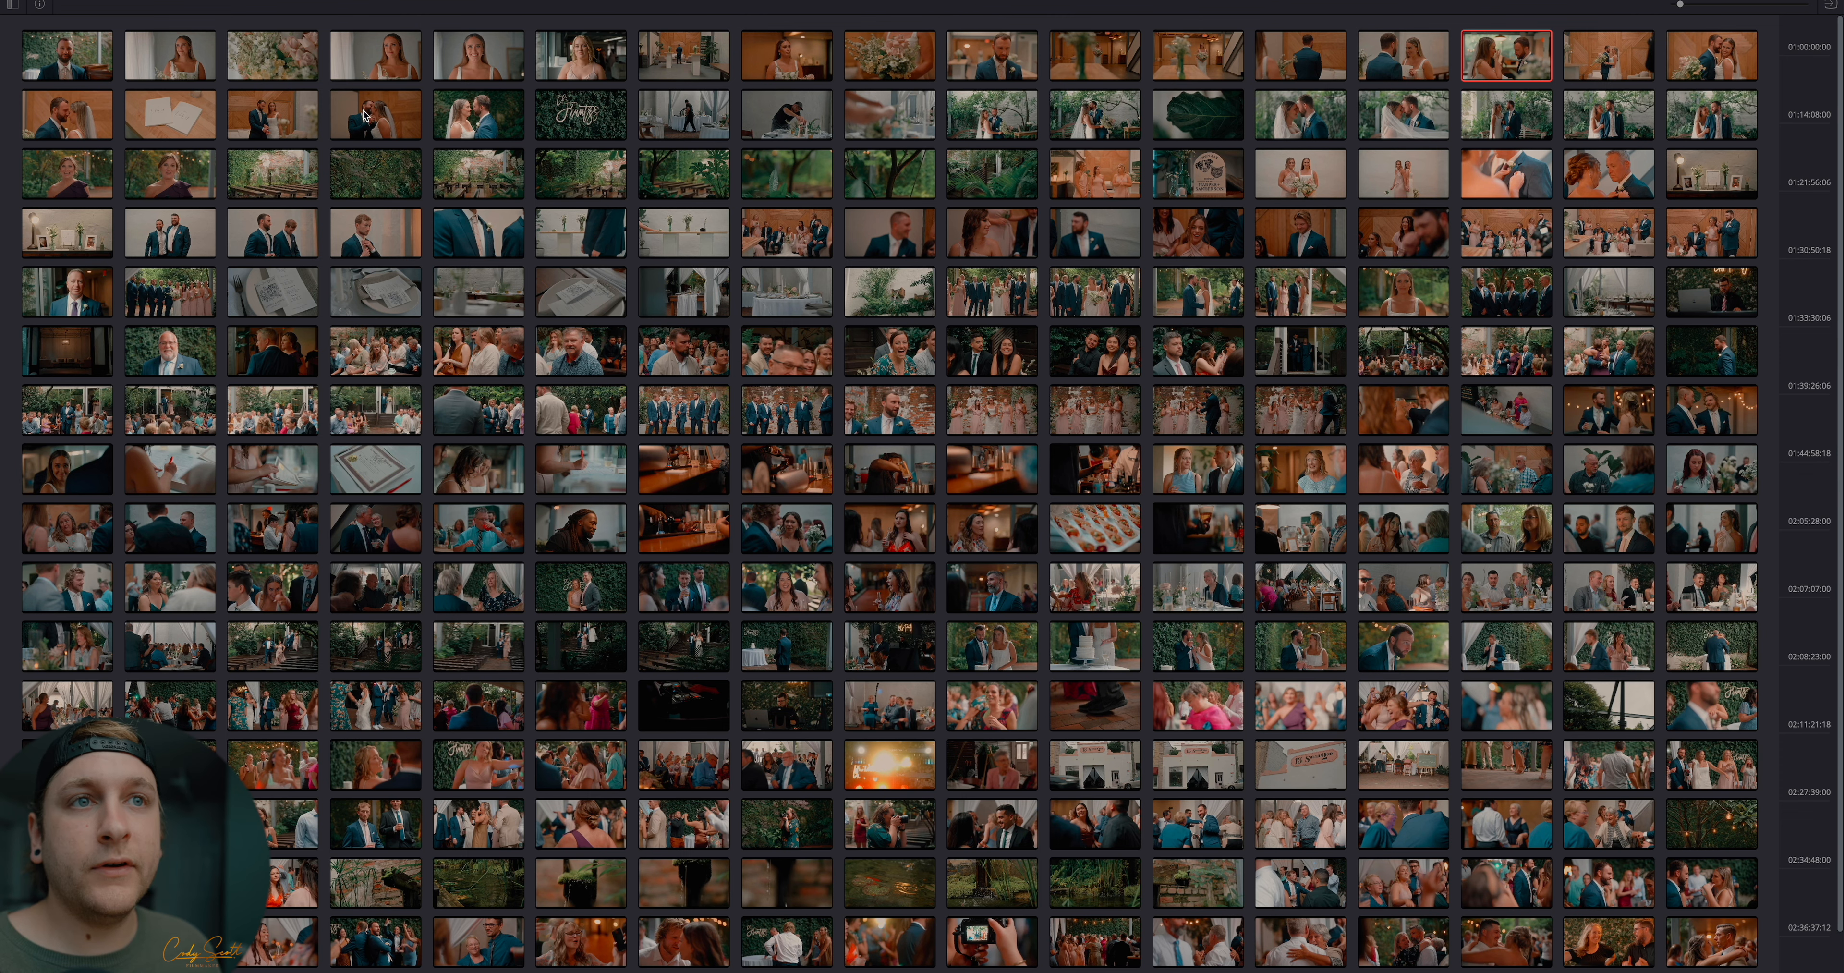
In the green leaf close-up clip, insert a node before the COLOR node with the 0.05 gamma adjustment
{"action": "left_click", "coordinate": [1239, 107]}
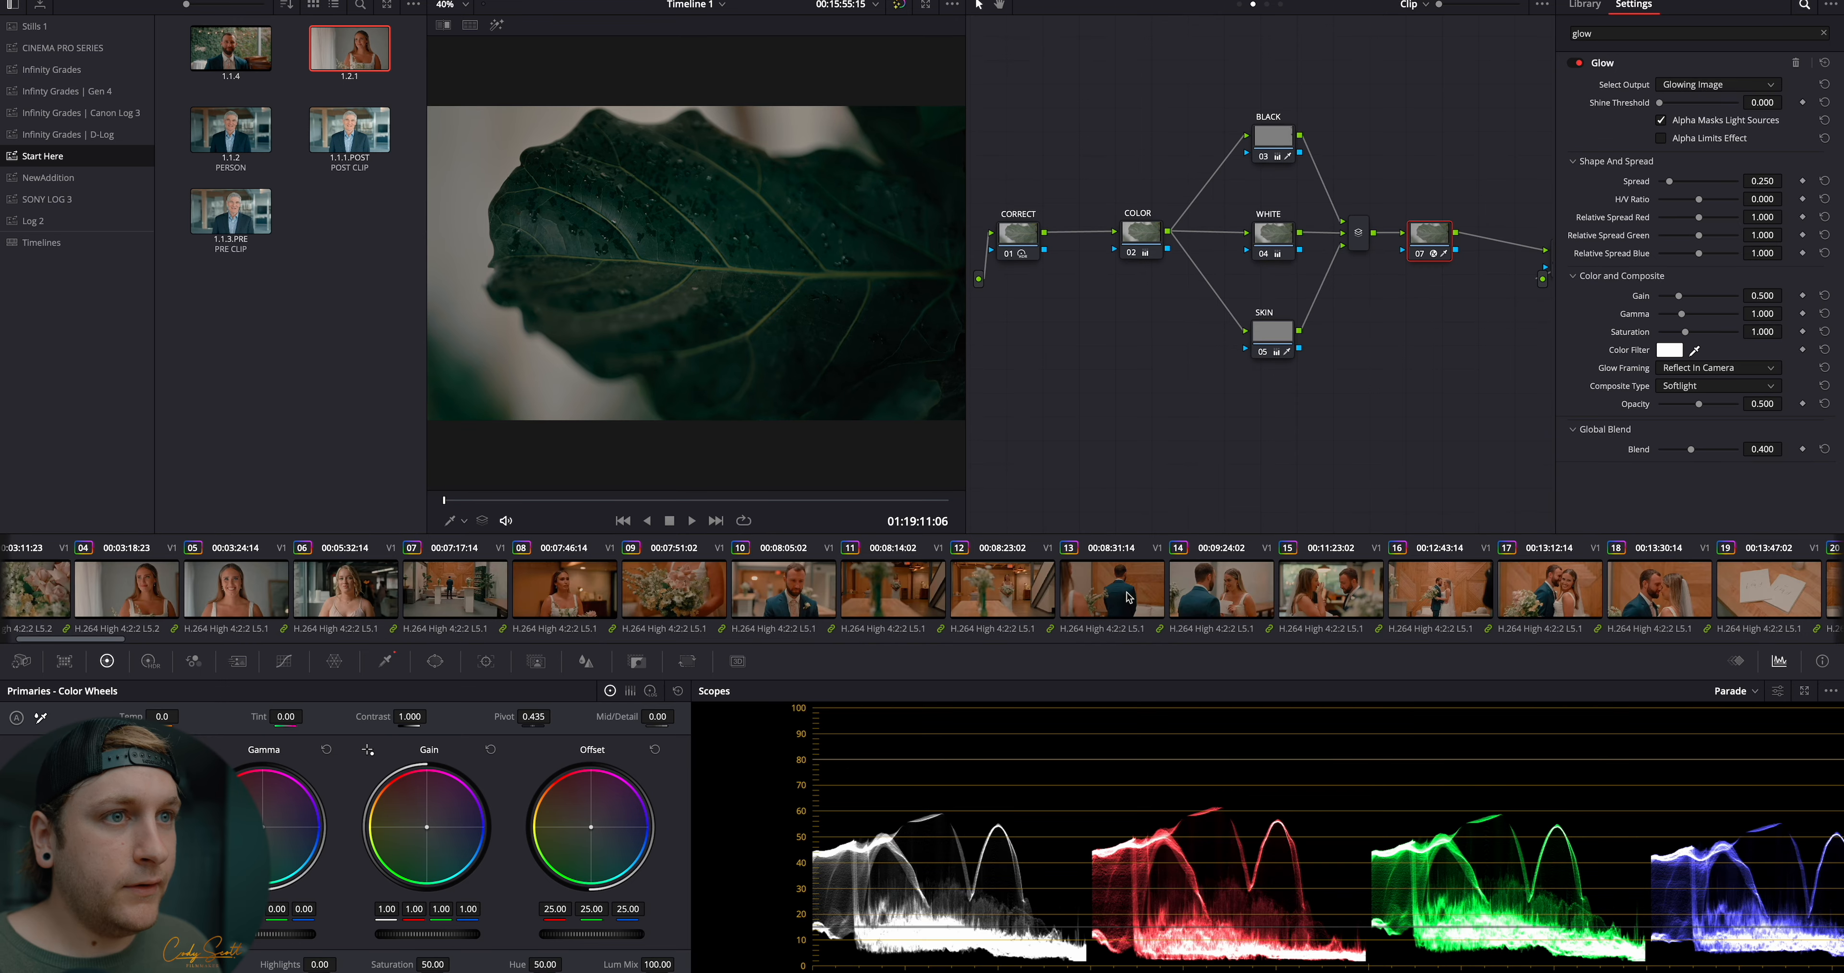
{"action": "left_click", "coordinate": [1147, 233]}
{"action": "key", "text": "shift+s"}
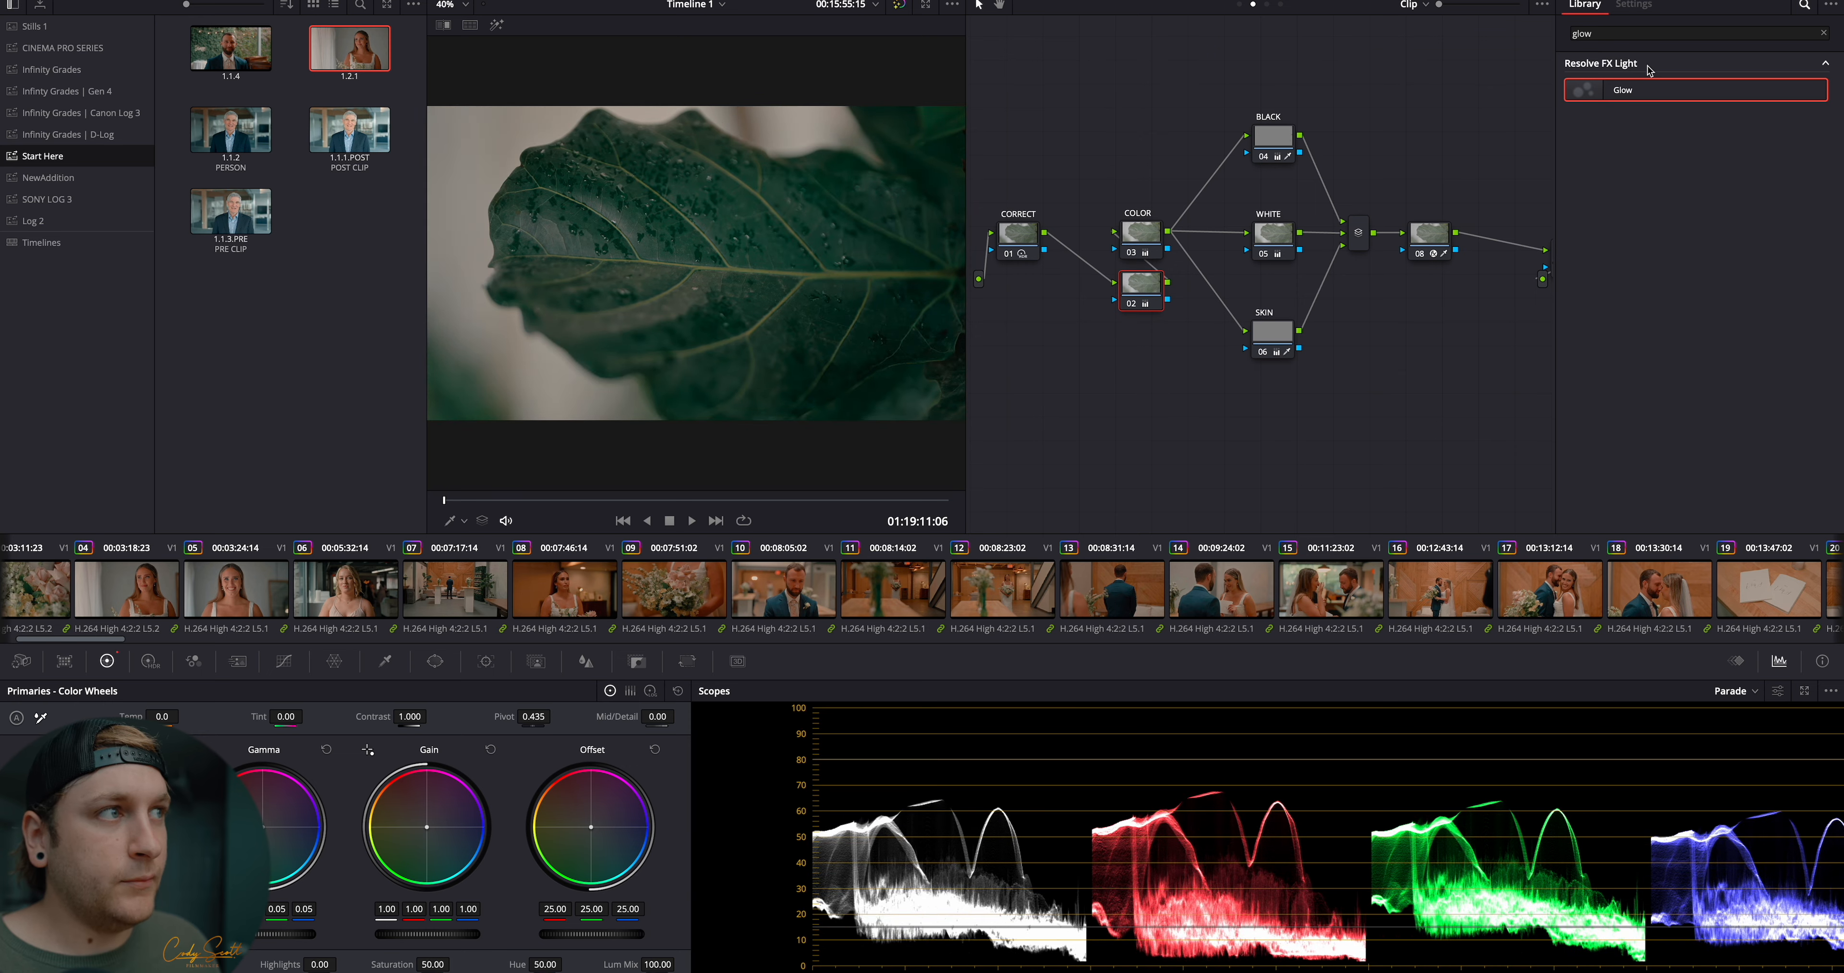
In the open bar sign clip, white-balance the COLOR node from the white sign and insert a 0.05 gamma node before it
{"action": "left_click", "coordinate": [1776, 8]}
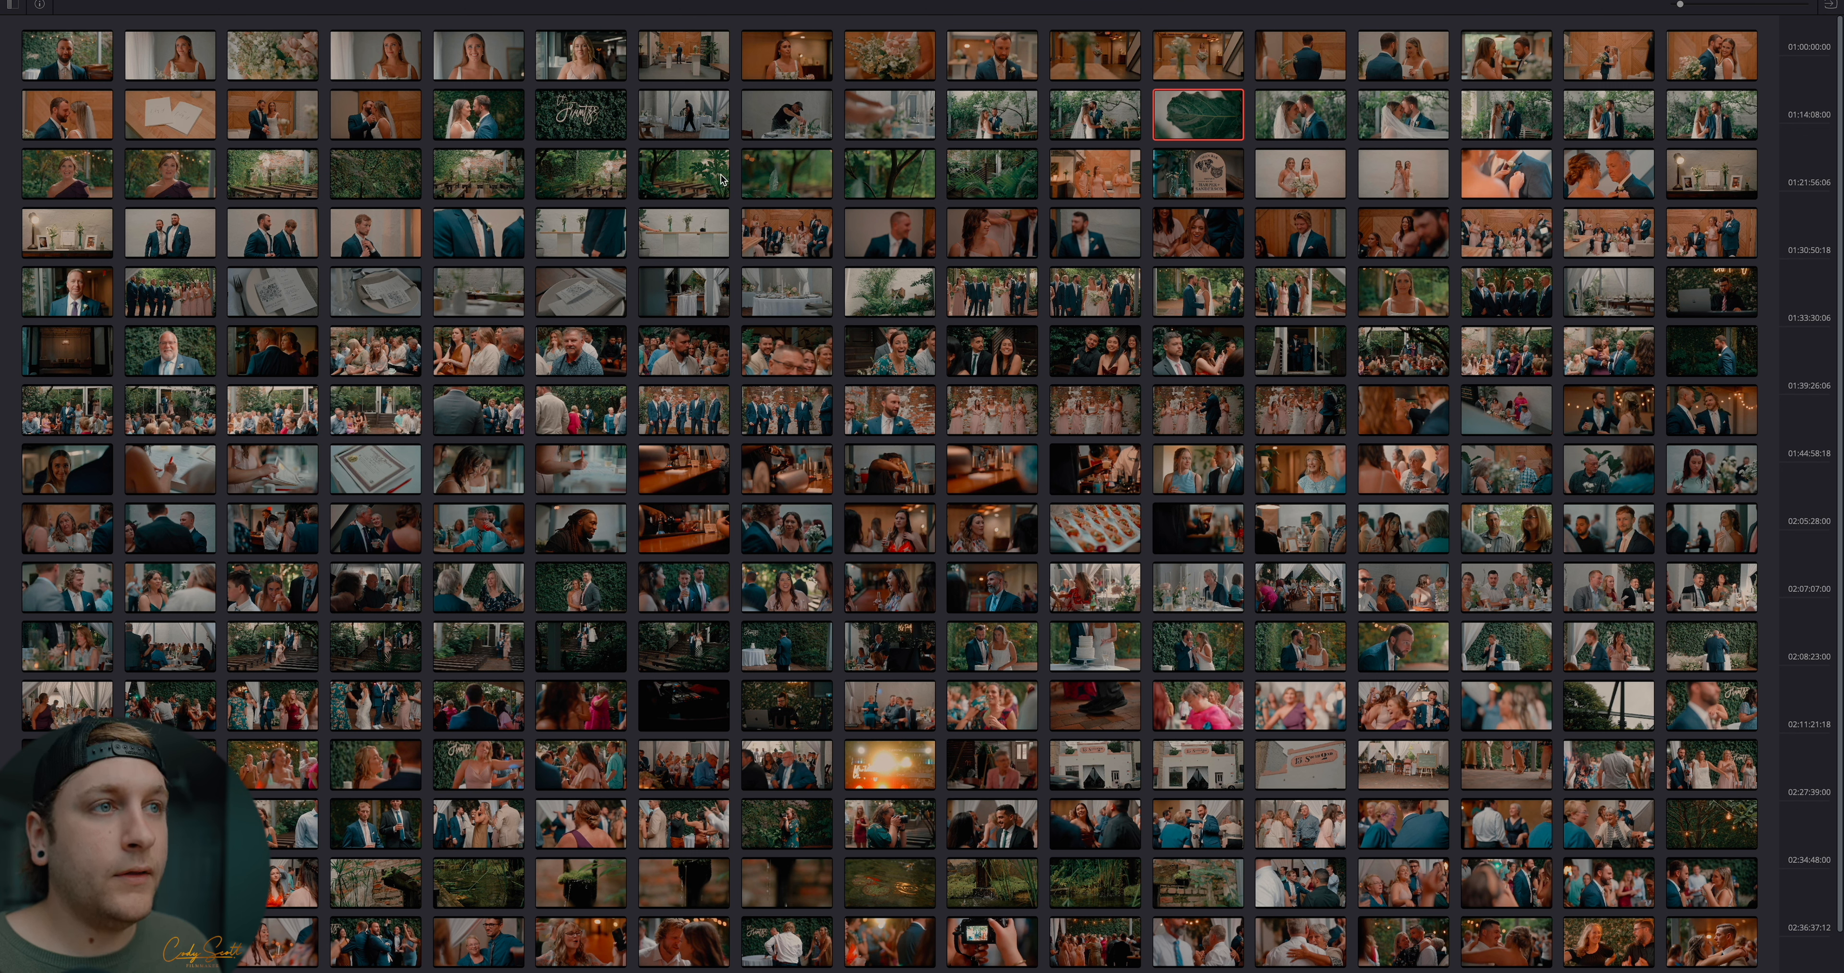
{"action": "left_click", "coordinate": [1214, 183]}
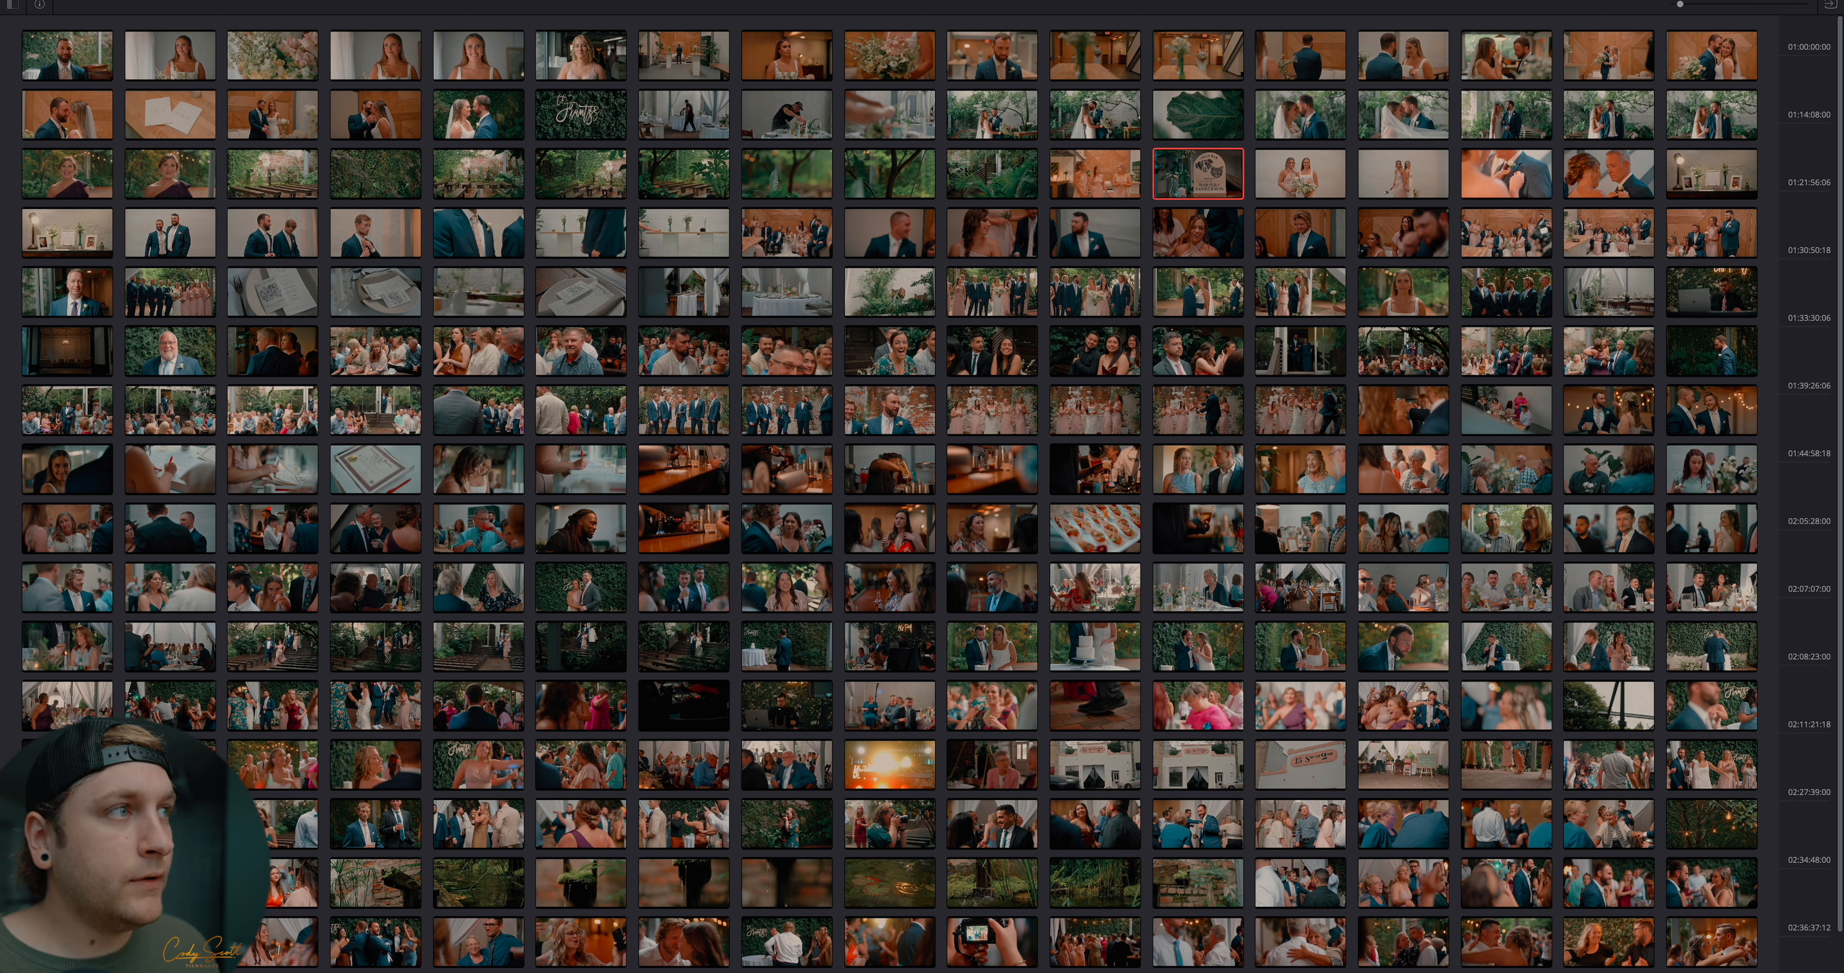
{"action": "left_click", "coordinate": [1830, 4]}
{"action": "left_click", "coordinate": [1145, 242]}
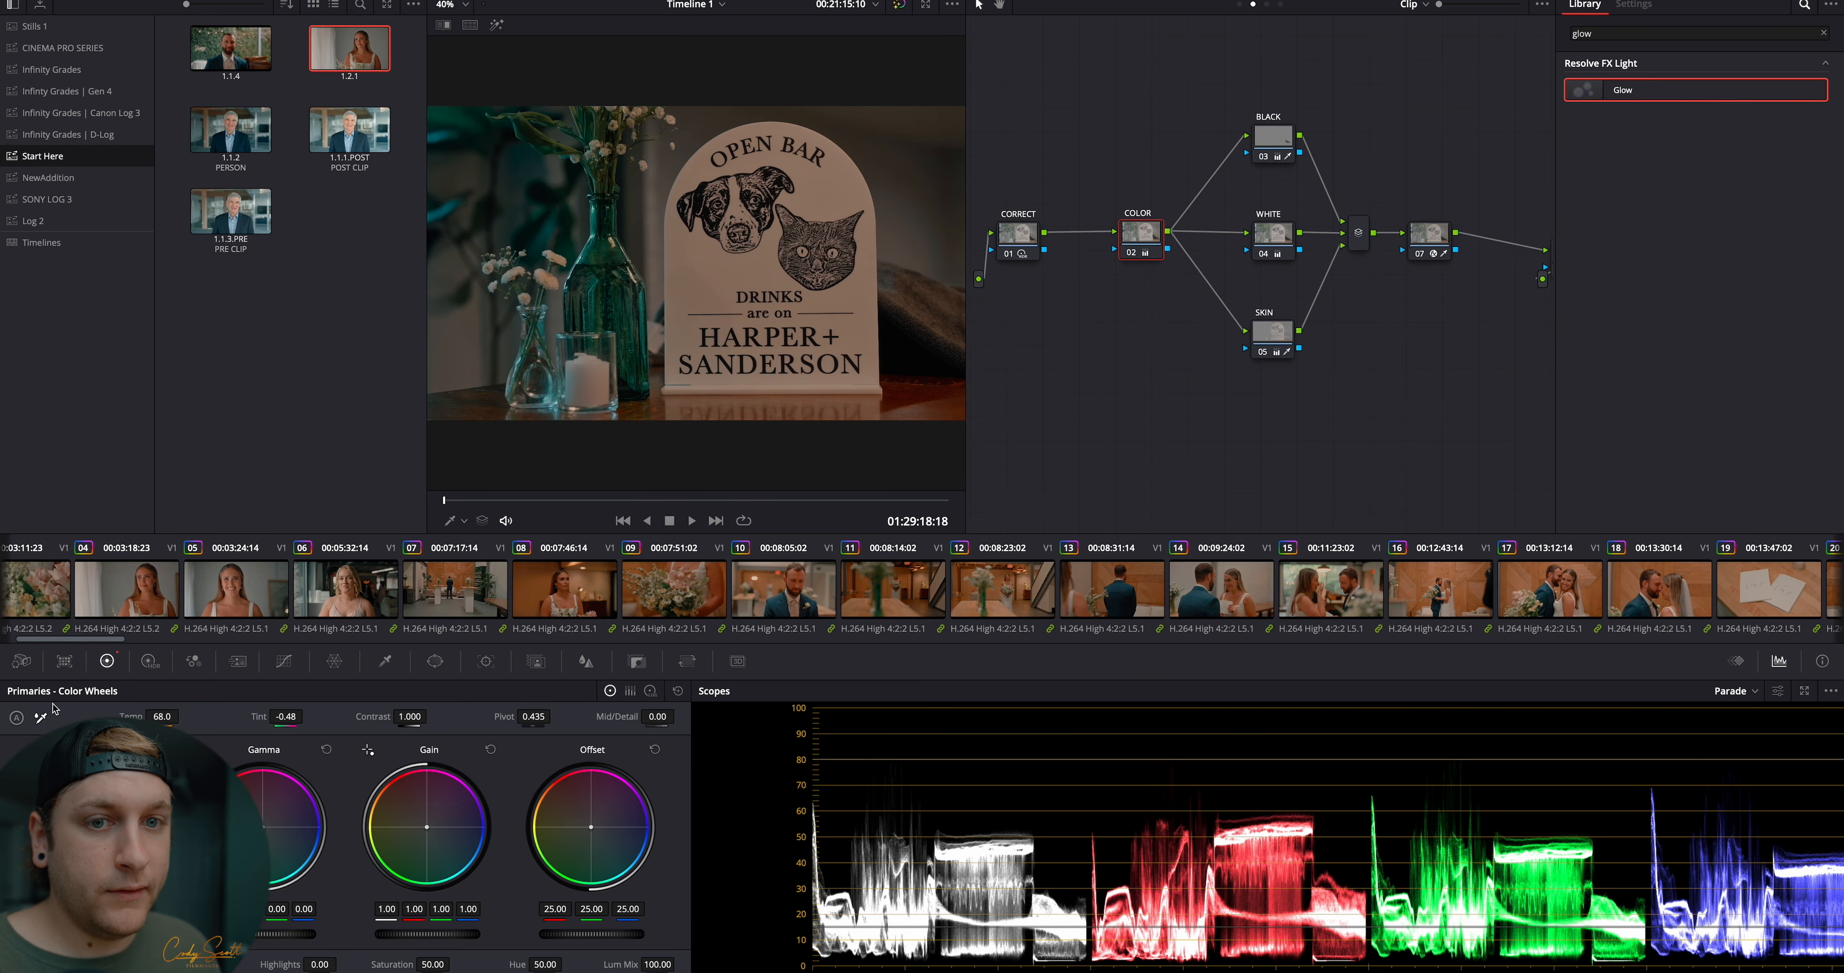
{"action": "left_click", "coordinate": [734, 276]}
{"action": "key", "text": "shift+s"}
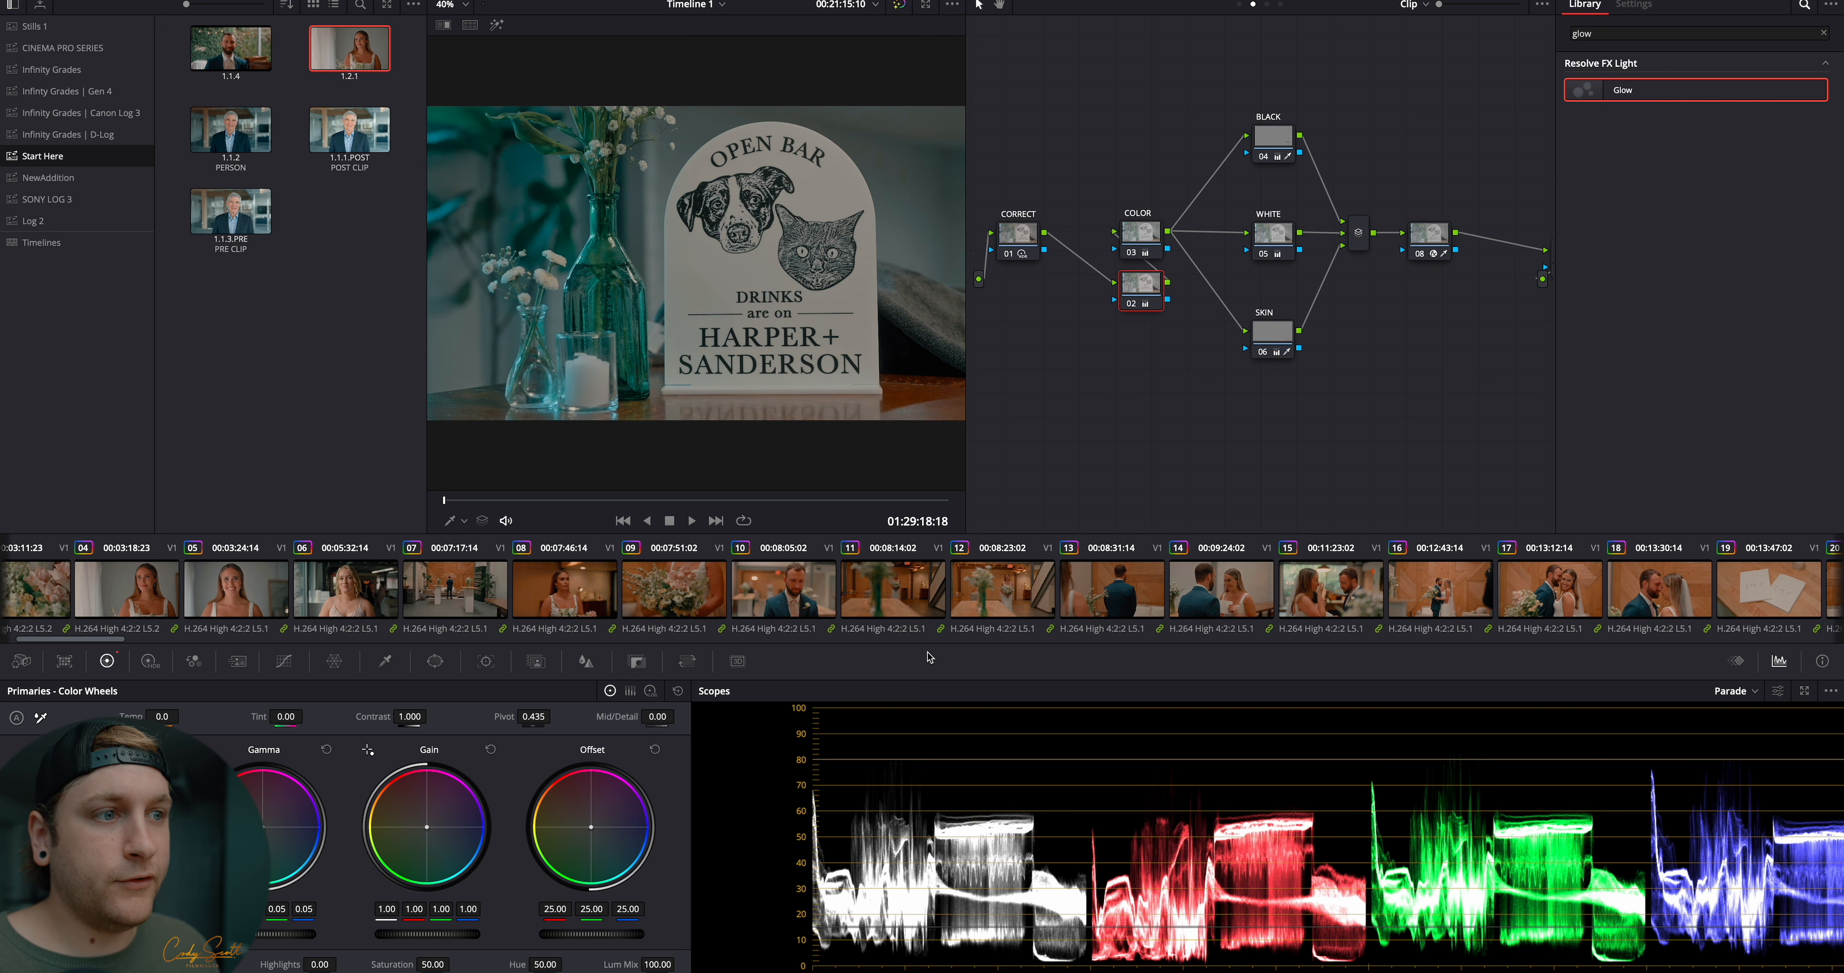
In clip 08, correct the COLOR node's white balance by sampling the bride's white dress
{"action": "left_click", "coordinate": [584, 591]}
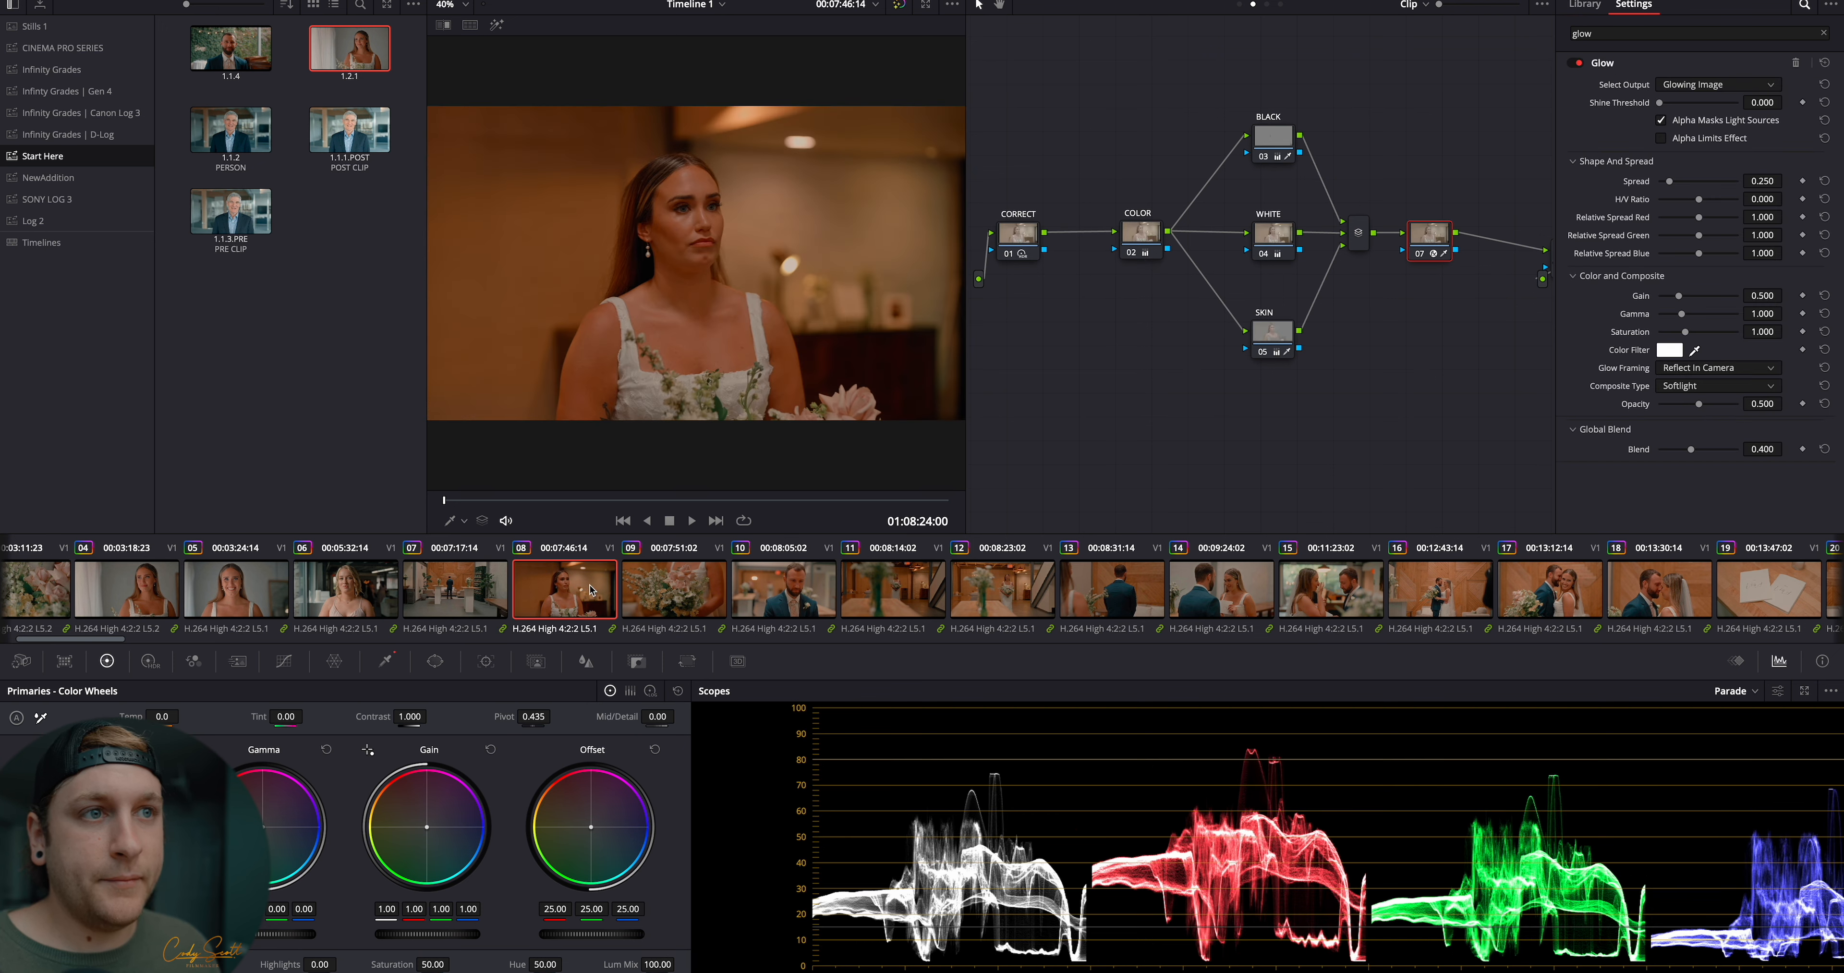
{"action": "left_click", "coordinate": [1144, 233]}
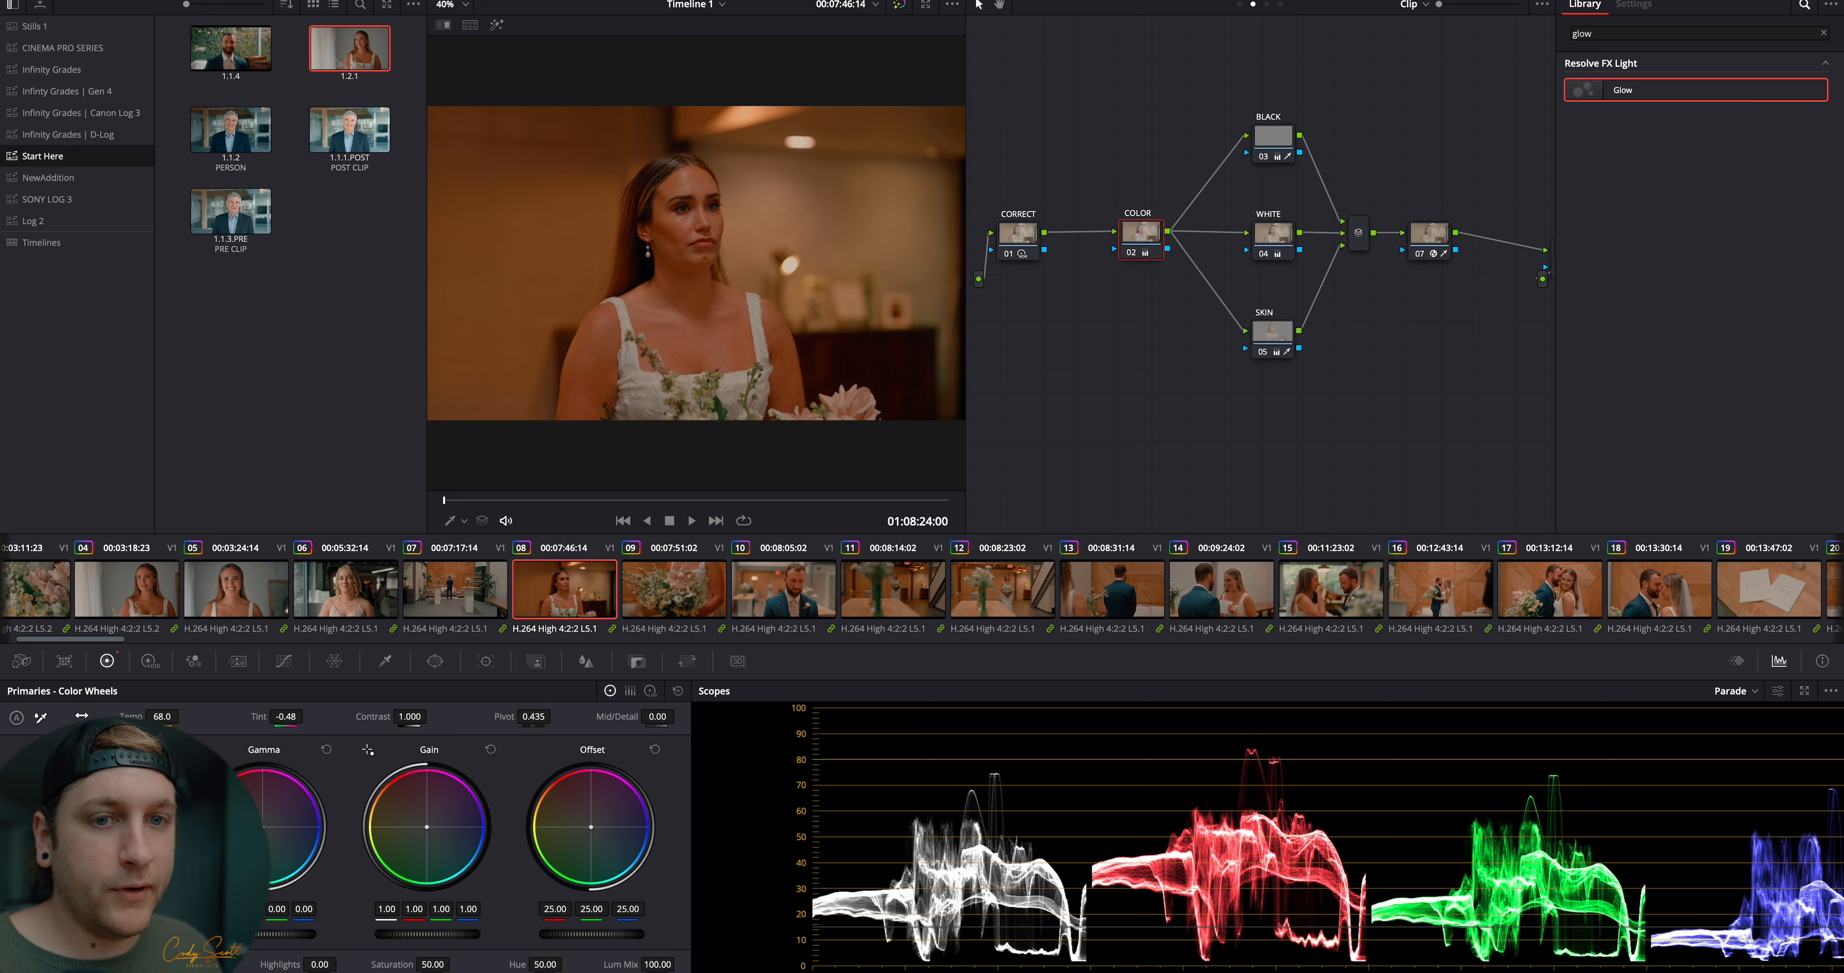
{"action": "left_click", "coordinate": [41, 718]}
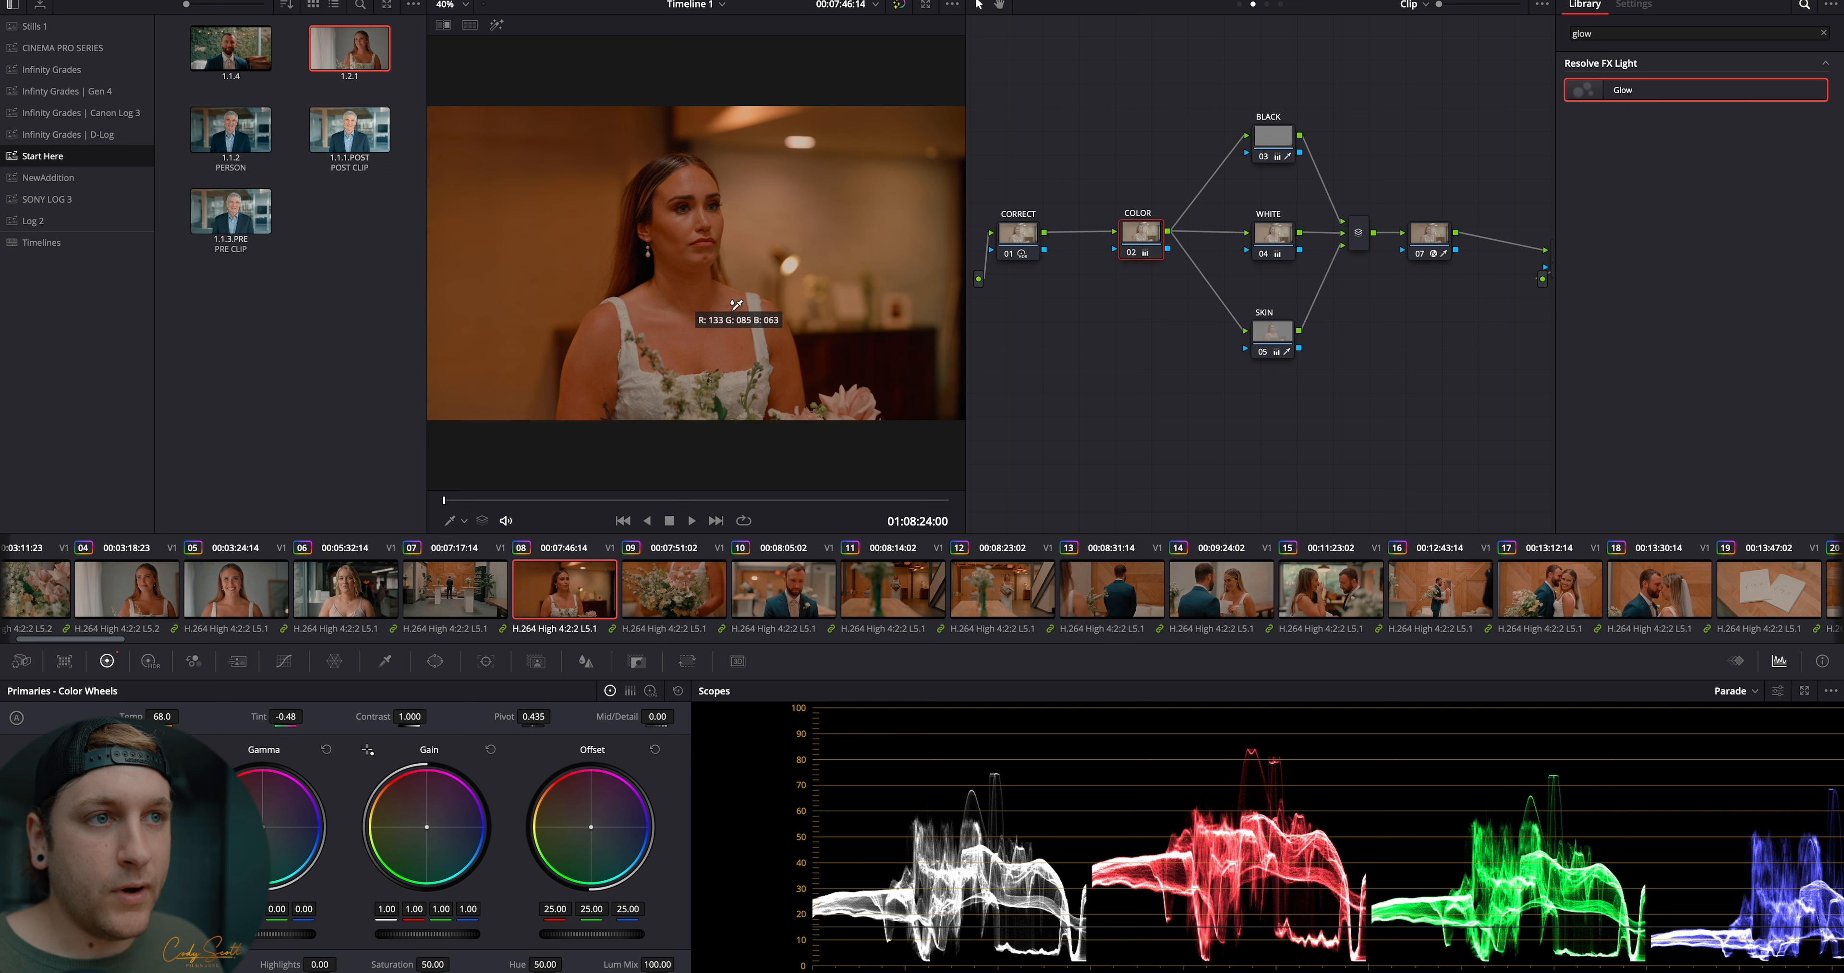
{"action": "left_click", "coordinate": [761, 343]}
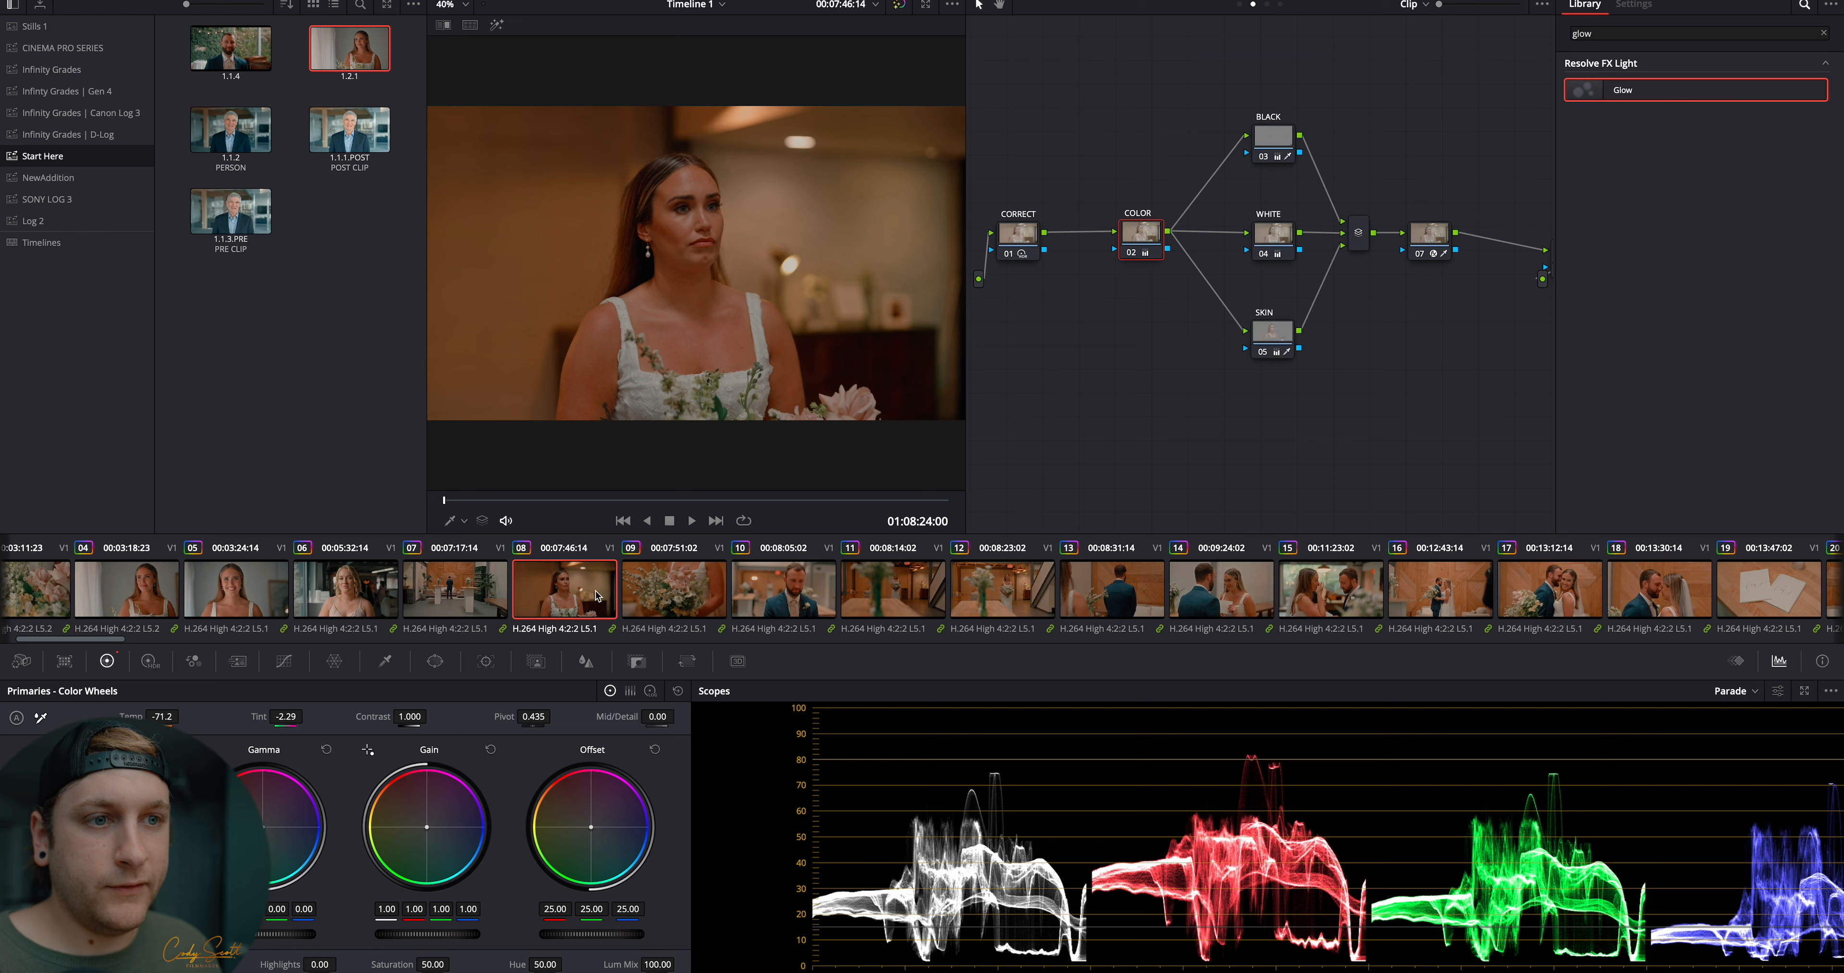
Apply clip 08's corrected white balance to the COLOR nodes of clips 07 and 09 through 13
{"action": "left_click", "coordinate": [477, 595]}
{"action": "left_click", "coordinate": [1138, 243]}
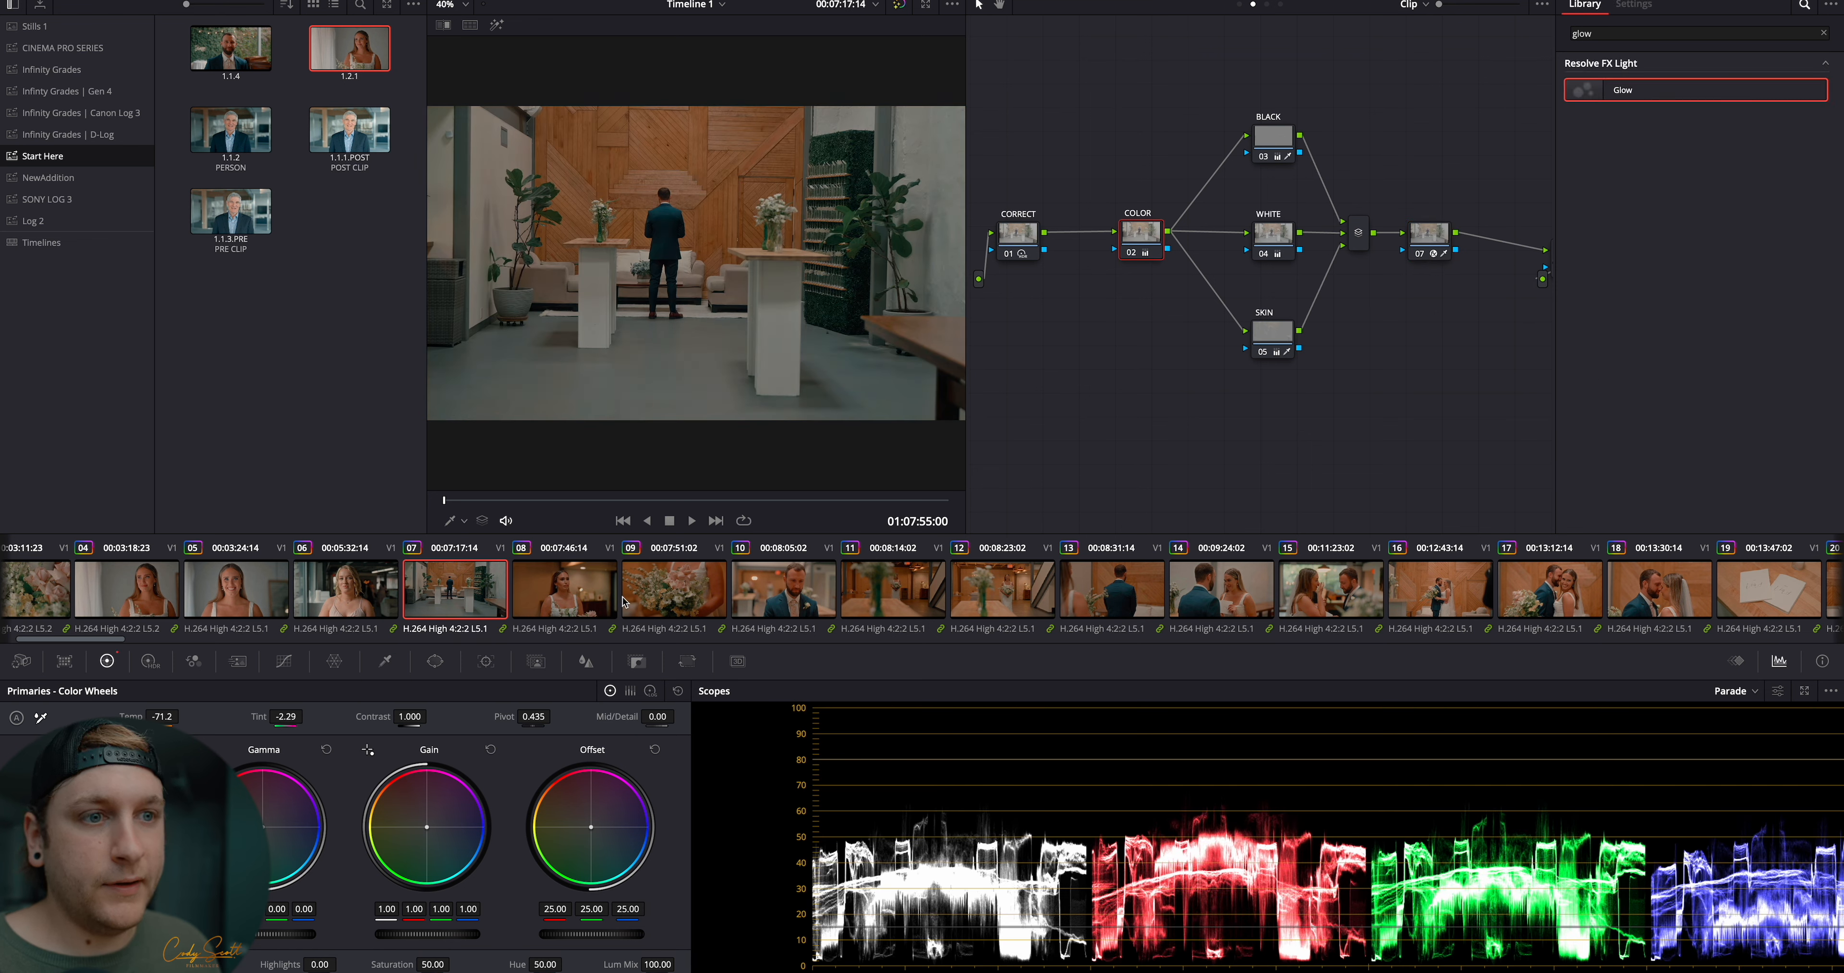
{"action": "left_click", "coordinate": [673, 590]}
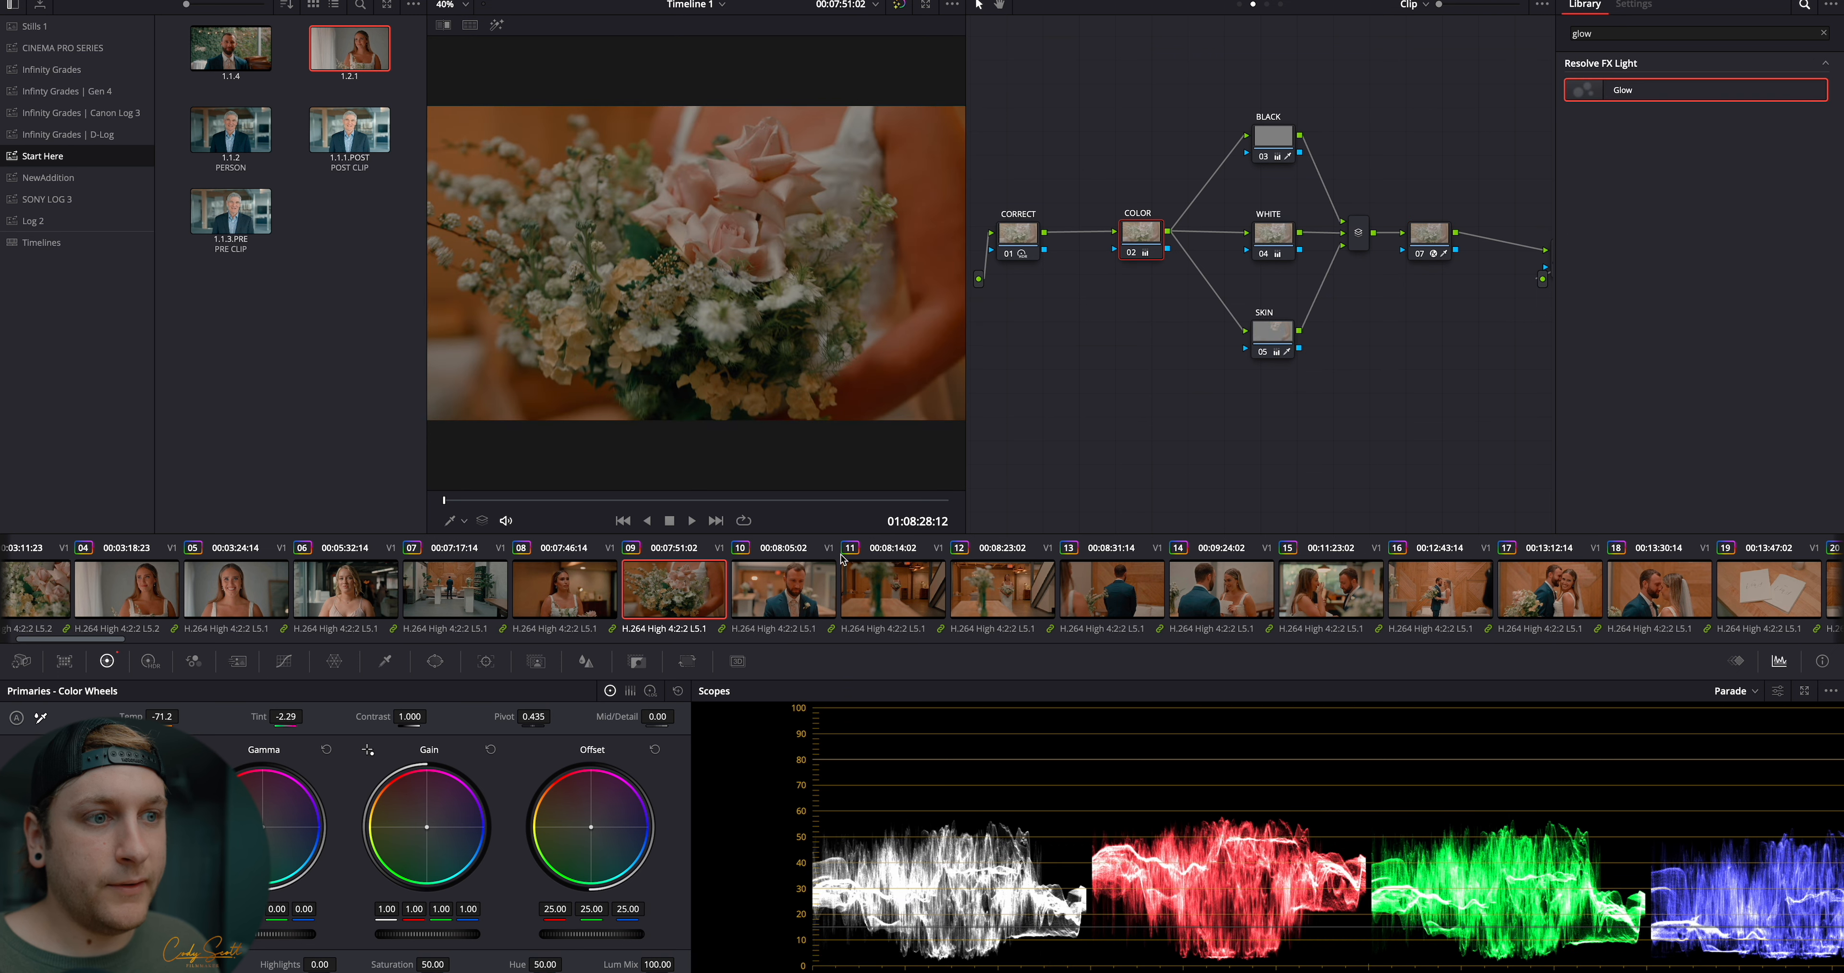
{"action": "key", "text": "Down"}
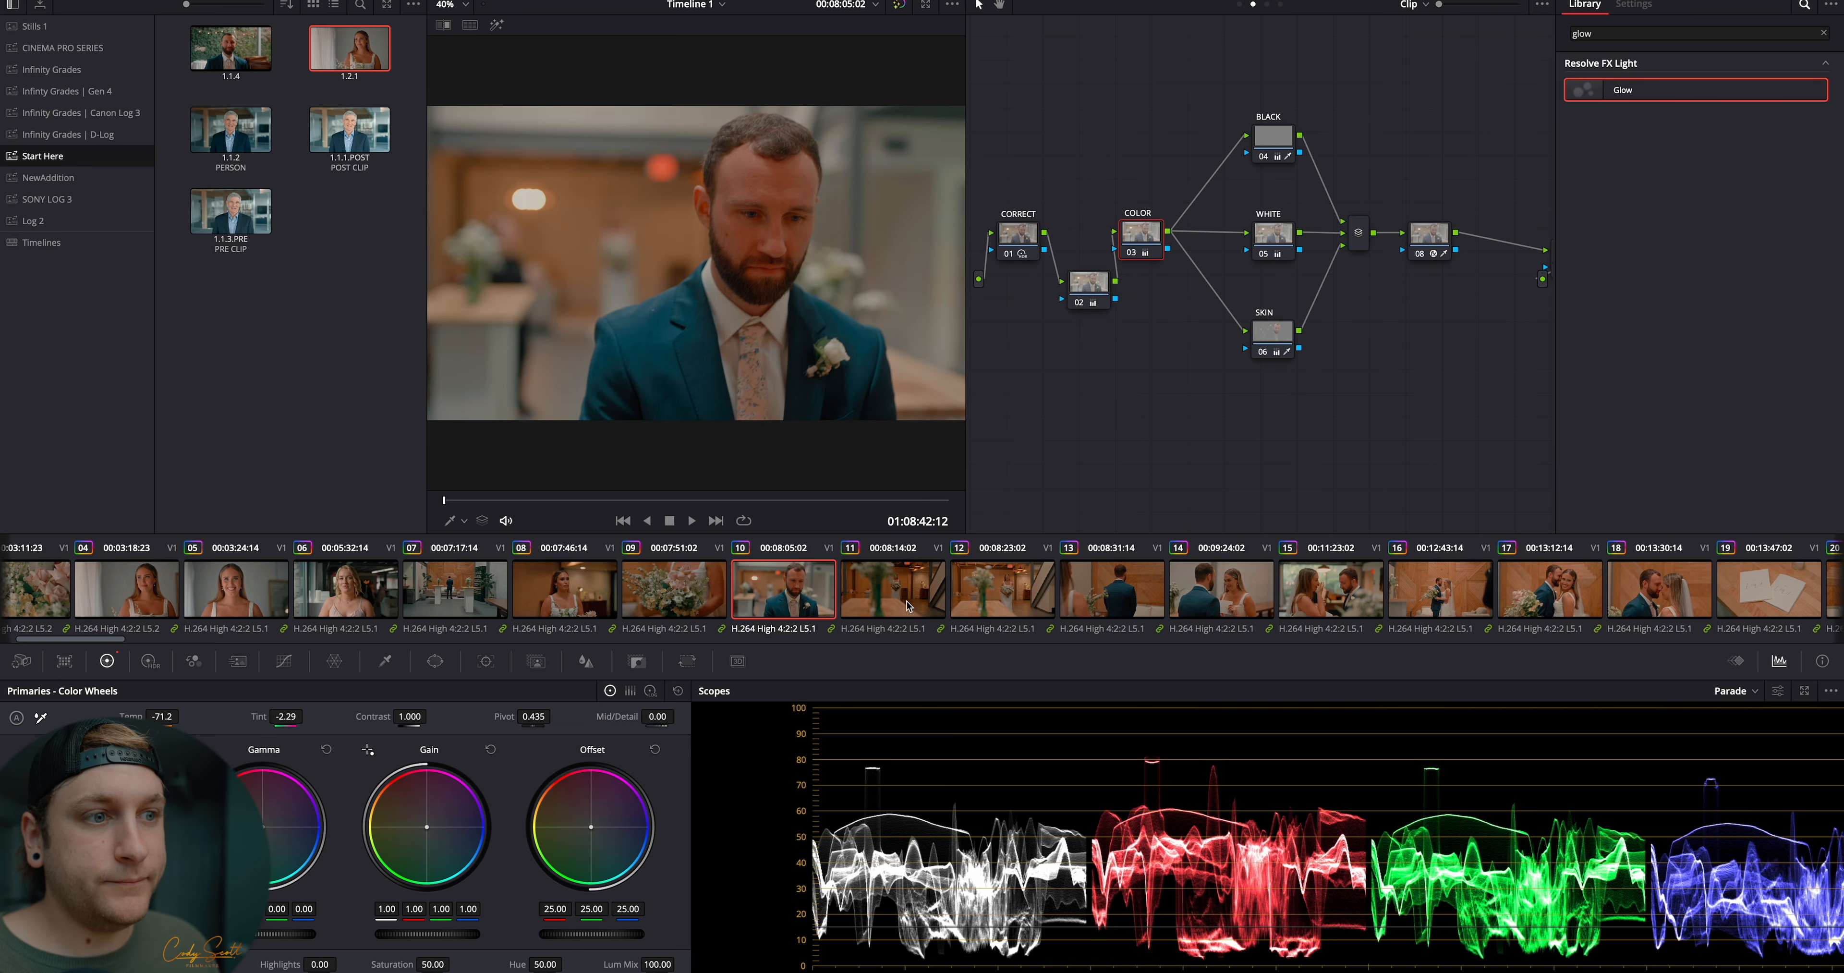
{"action": "key", "text": "Down"}
{"action": "key", "text": "Down"}
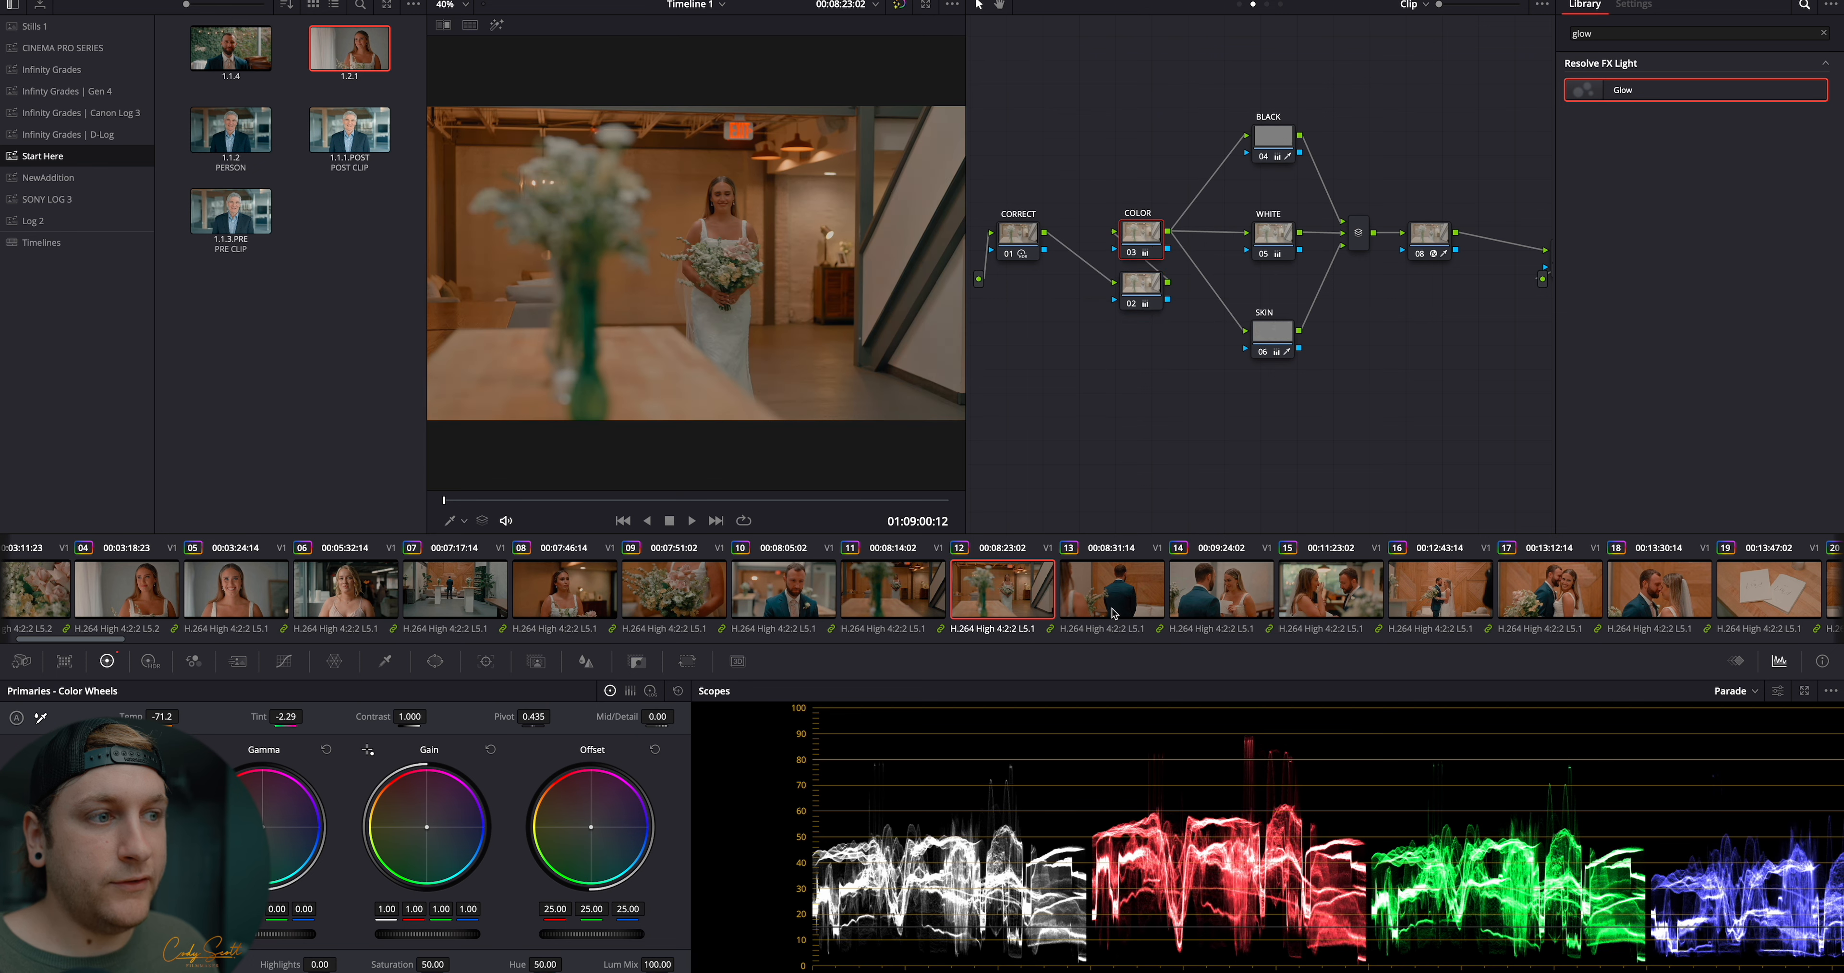
{"action": "key", "text": "Down"}
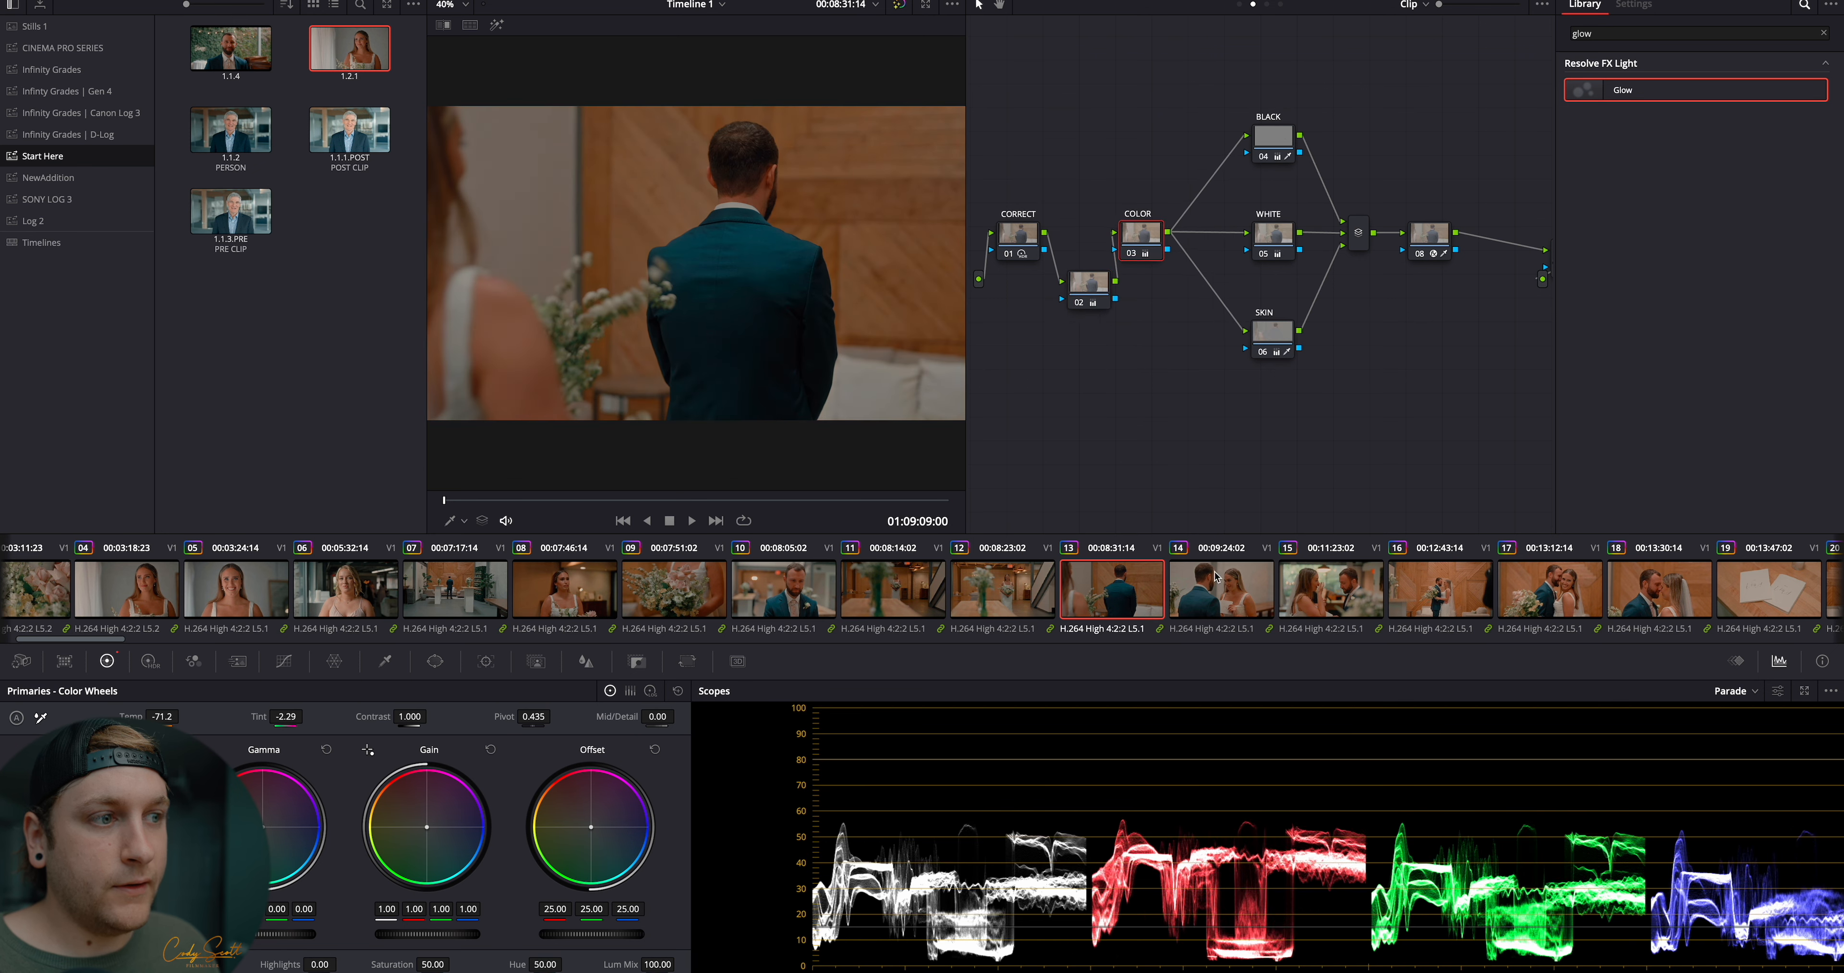
In clip 14, white-balance the COLOR node by sampling the white card in the bride's hand
{"action": "key", "text": "Down"}
{"action": "left_click", "coordinate": [1144, 229]}
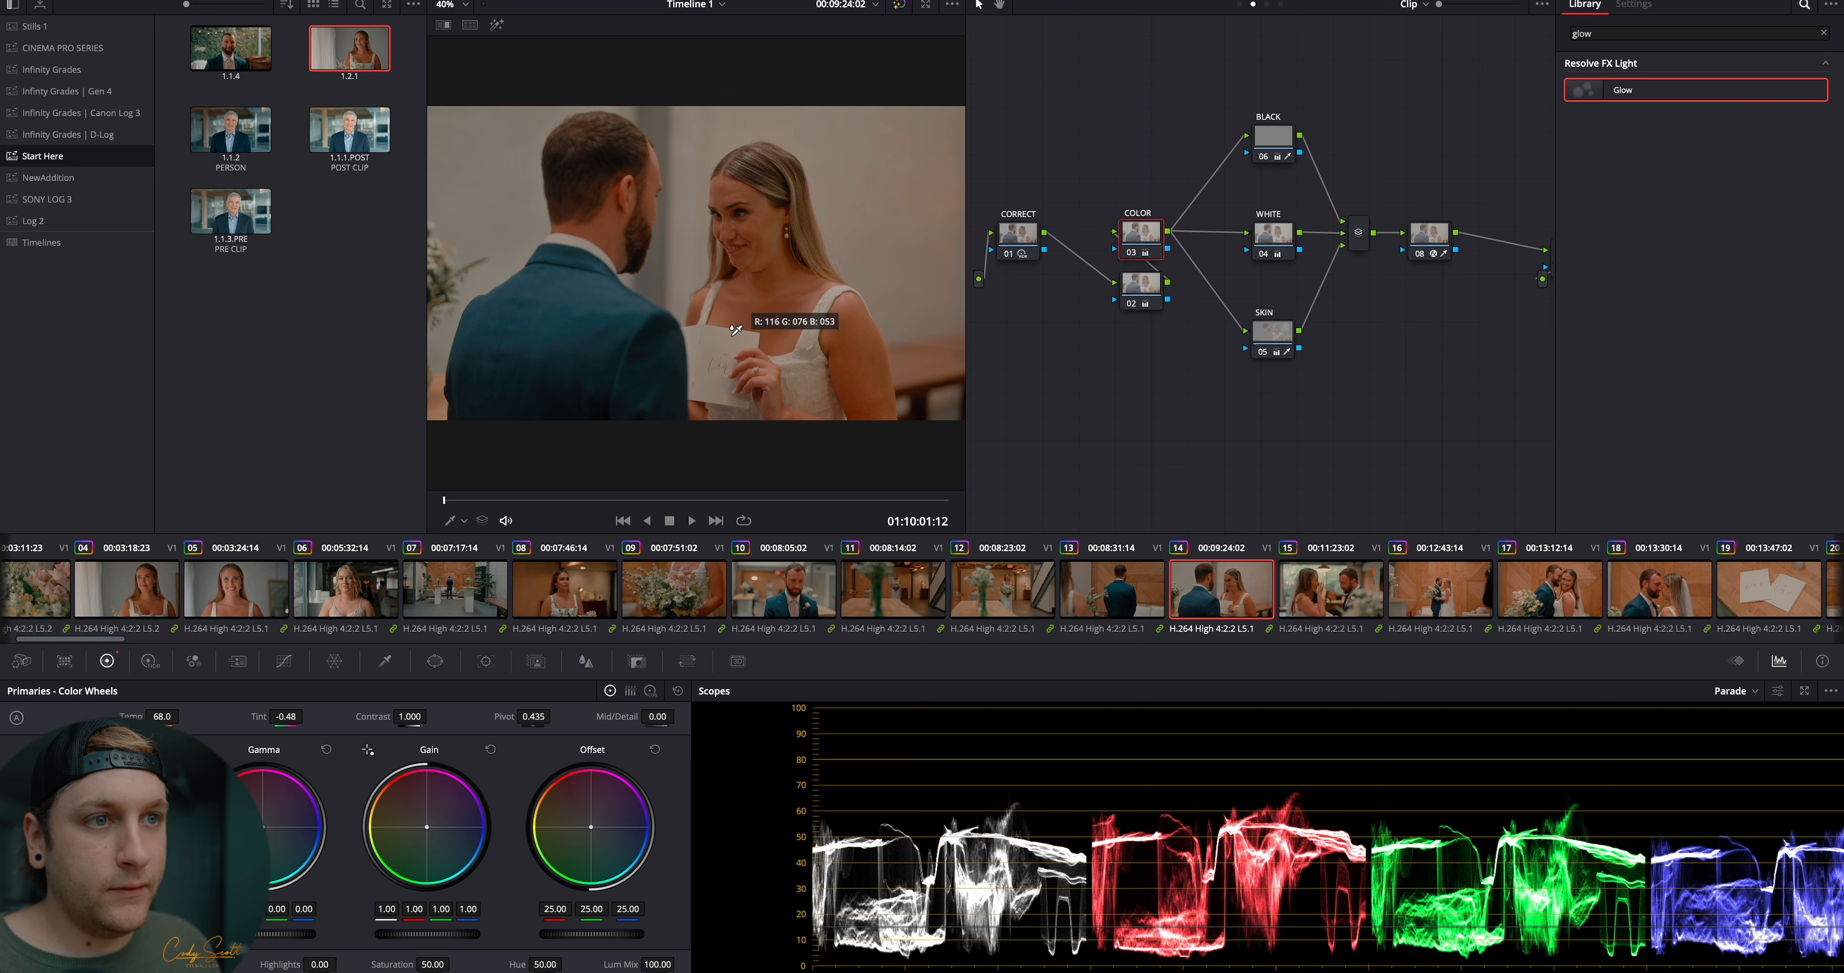
{"action": "left_click", "coordinate": [740, 356]}
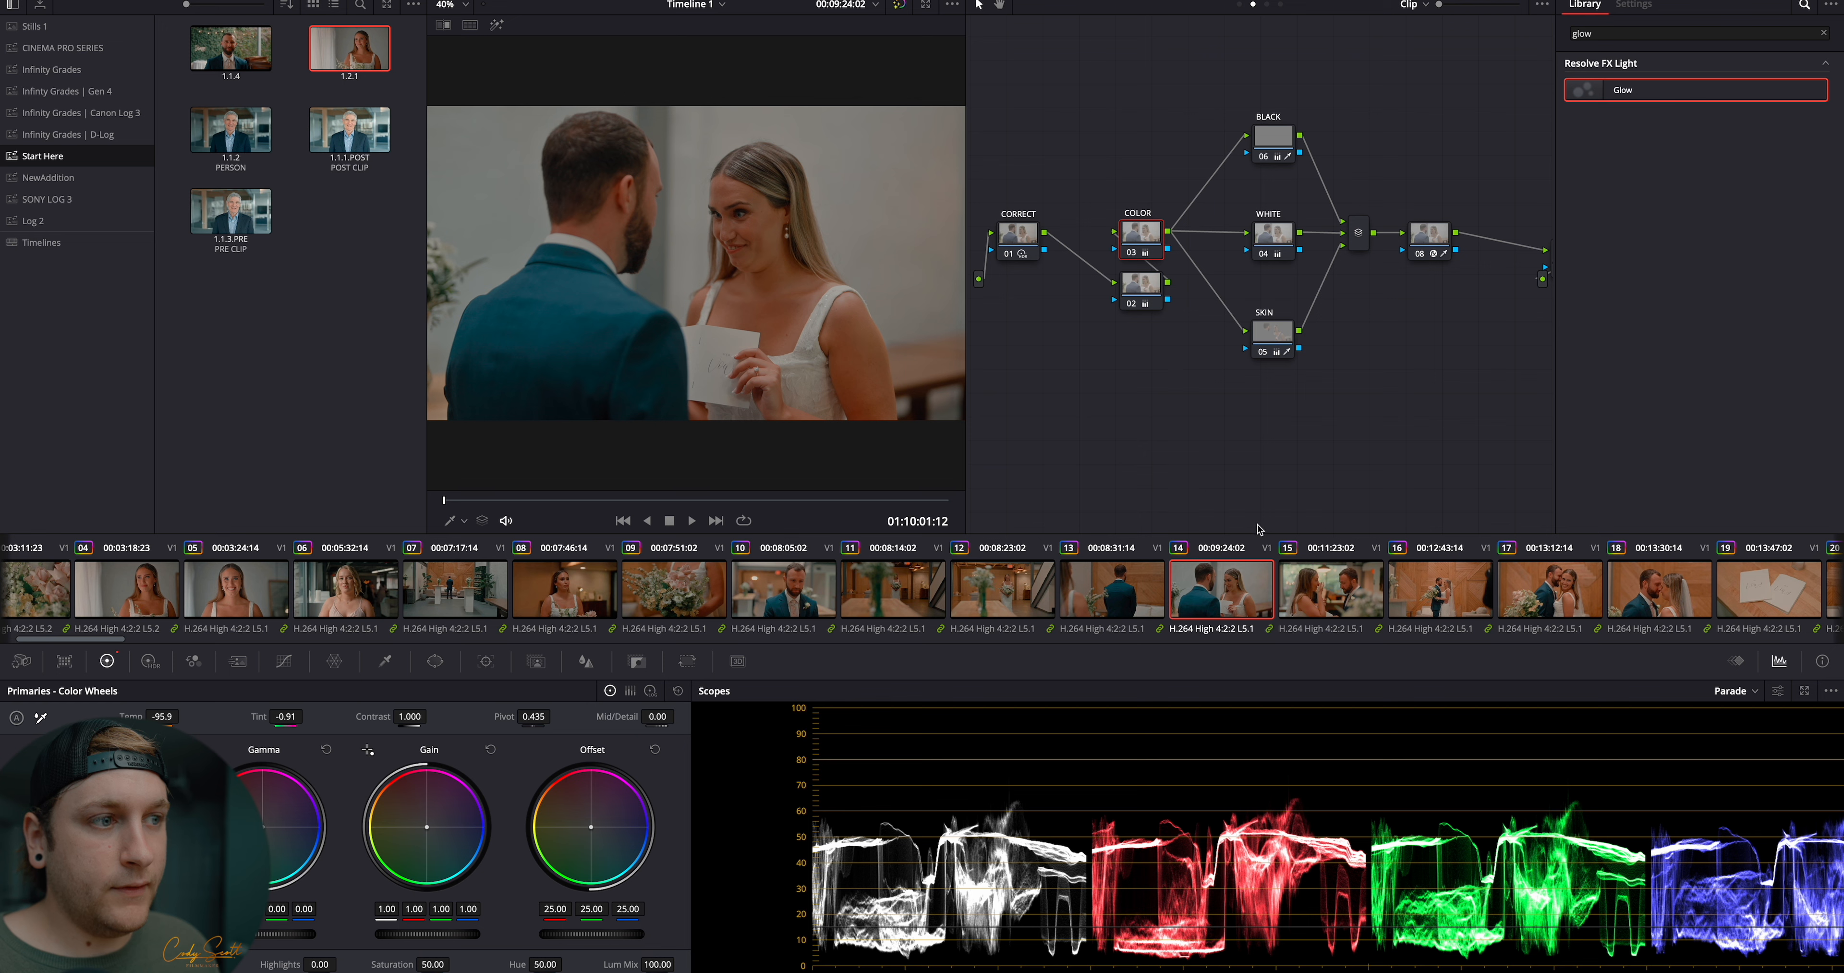
Apply clip 14's white balance, temp -95.9 and tint -0.91, to the COLOR nodes of clips 15 through 18
{"action": "left_click", "coordinate": [1309, 587]}
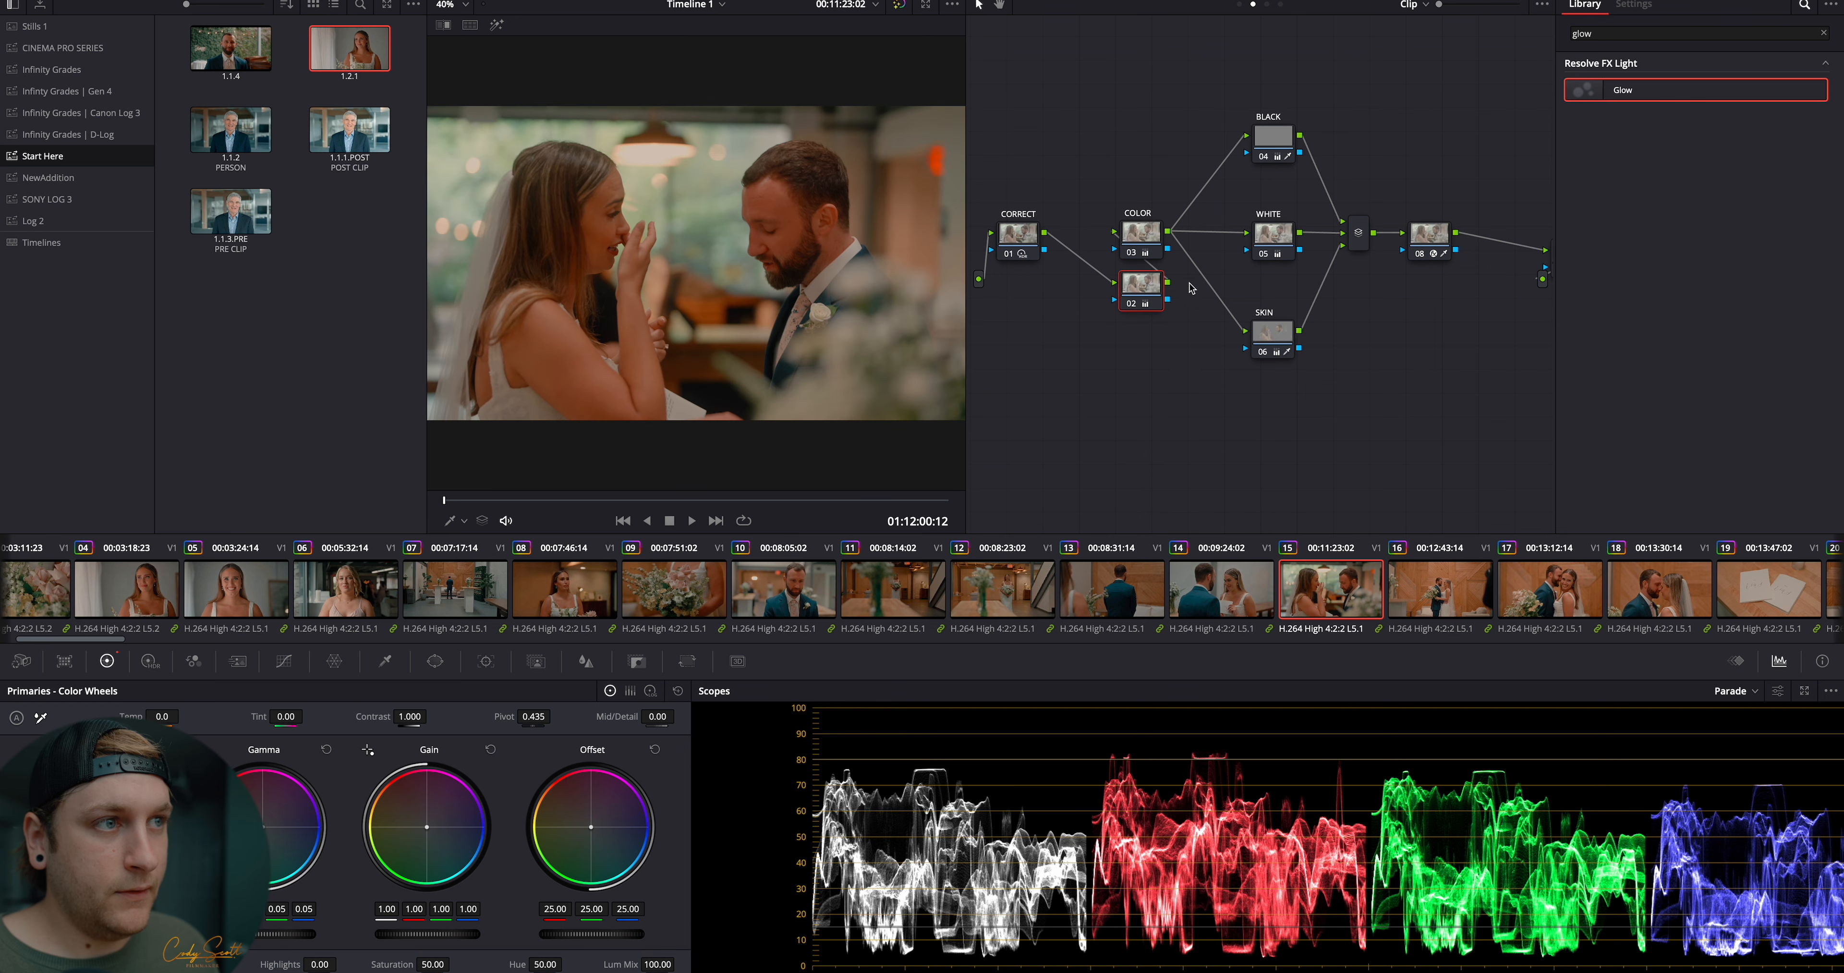
{"action": "left_click", "coordinate": [1446, 579]}
{"action": "left_click", "coordinate": [1513, 589]}
{"action": "left_click", "coordinate": [1154, 249]}
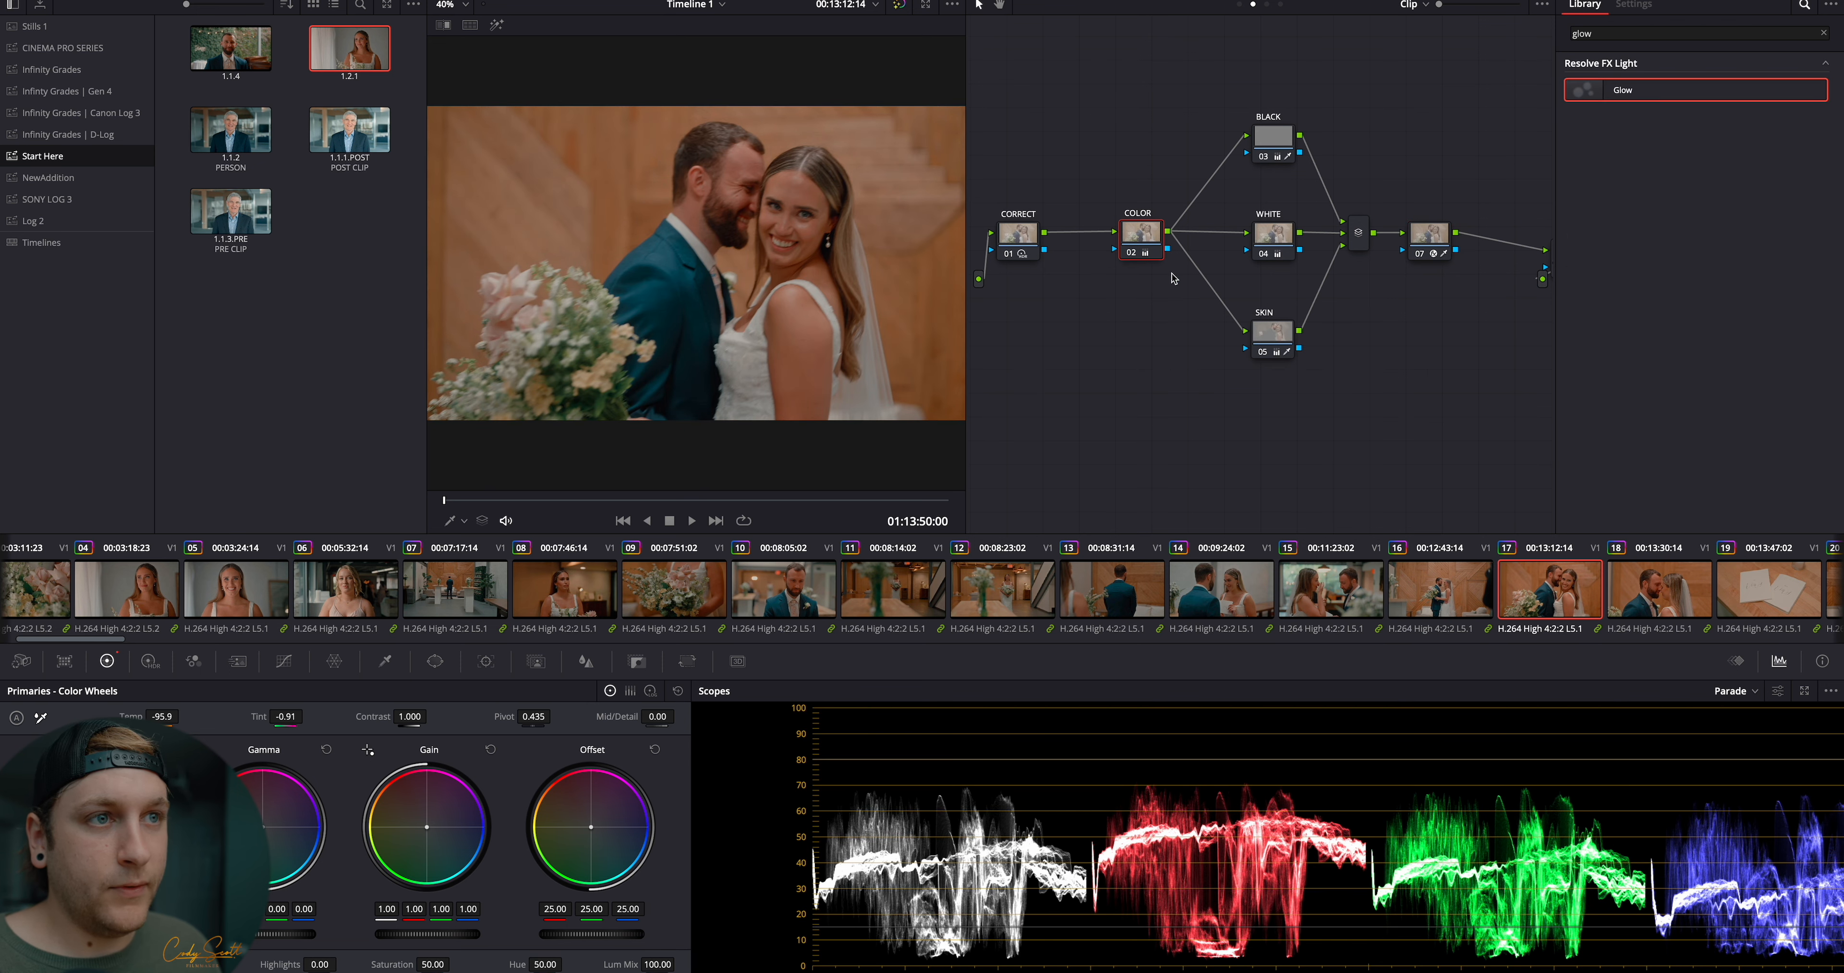
{"action": "scroll", "coordinate": [1453, 599], "scroll_direction": "down", "scroll_amount": 5}
{"action": "left_click", "coordinate": [1202, 603]}
{"action": "left_click", "coordinate": [1153, 250]}
Apply the temp -95.9 and tint -0.91 white balance to the COLOR nodes of clips 19, 20 and 21
{"action": "left_click", "coordinate": [1261, 591]}
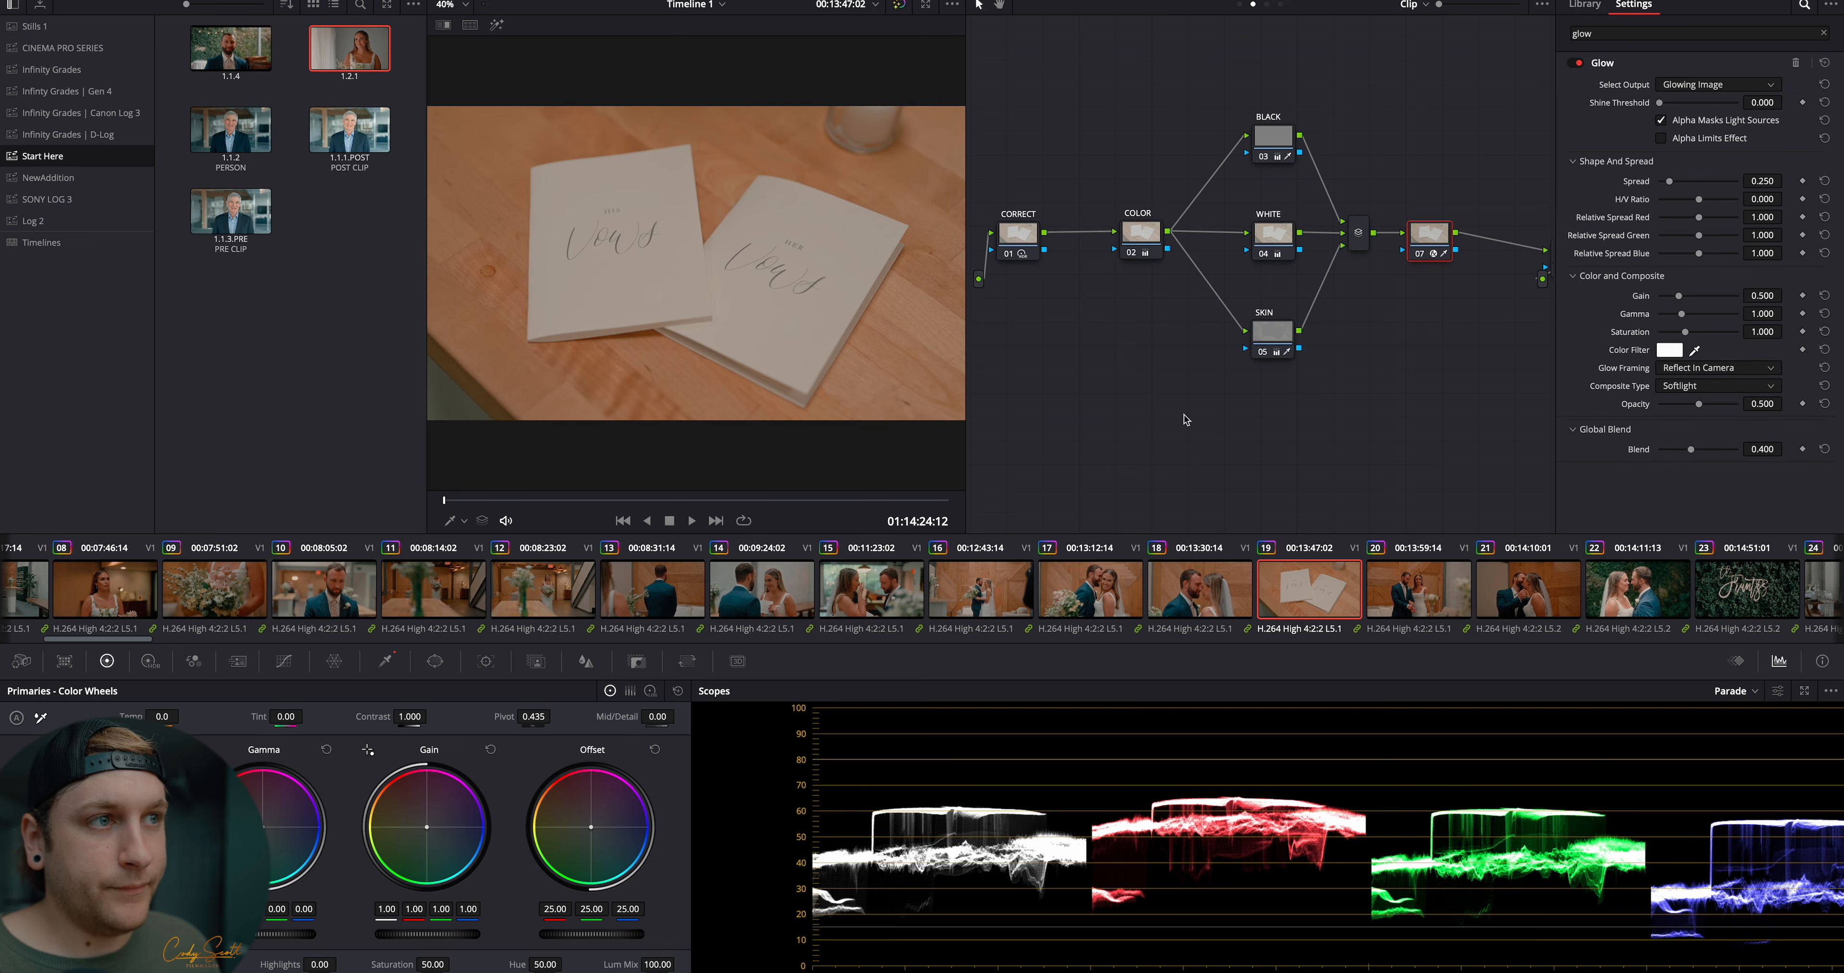
{"action": "left_click", "coordinate": [1142, 244]}
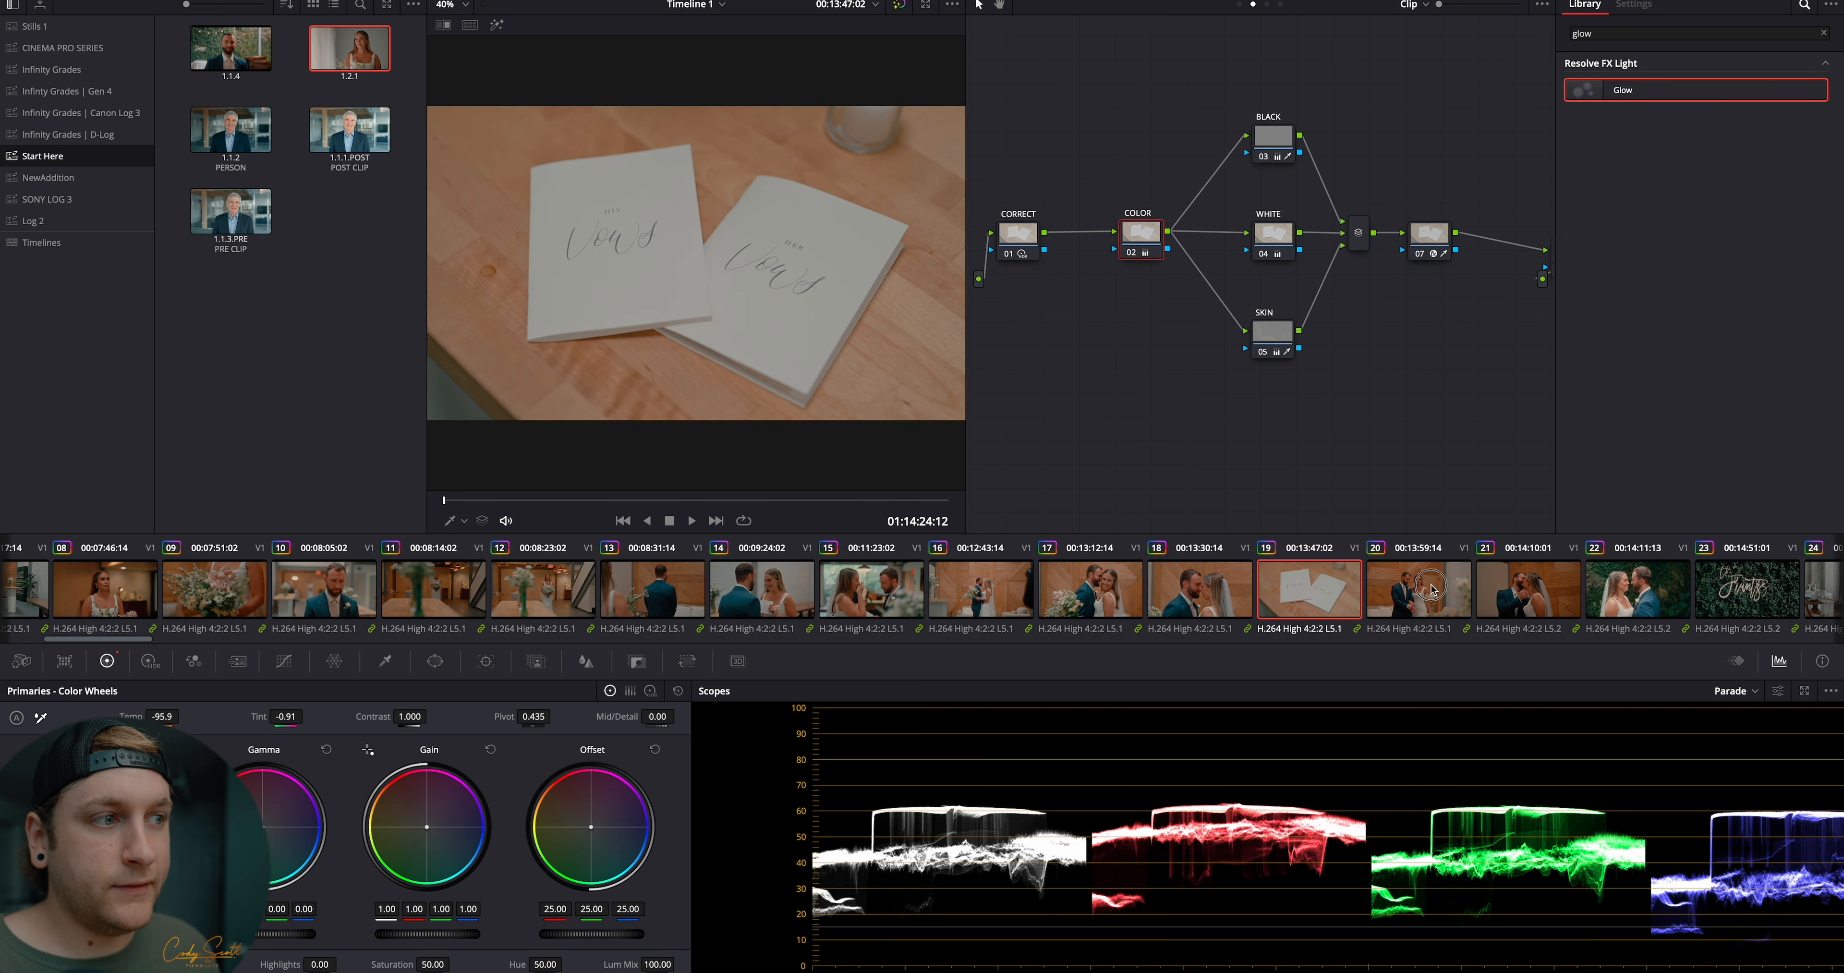
{"action": "left_click", "coordinate": [1434, 590]}
{"action": "left_click", "coordinate": [1144, 242]}
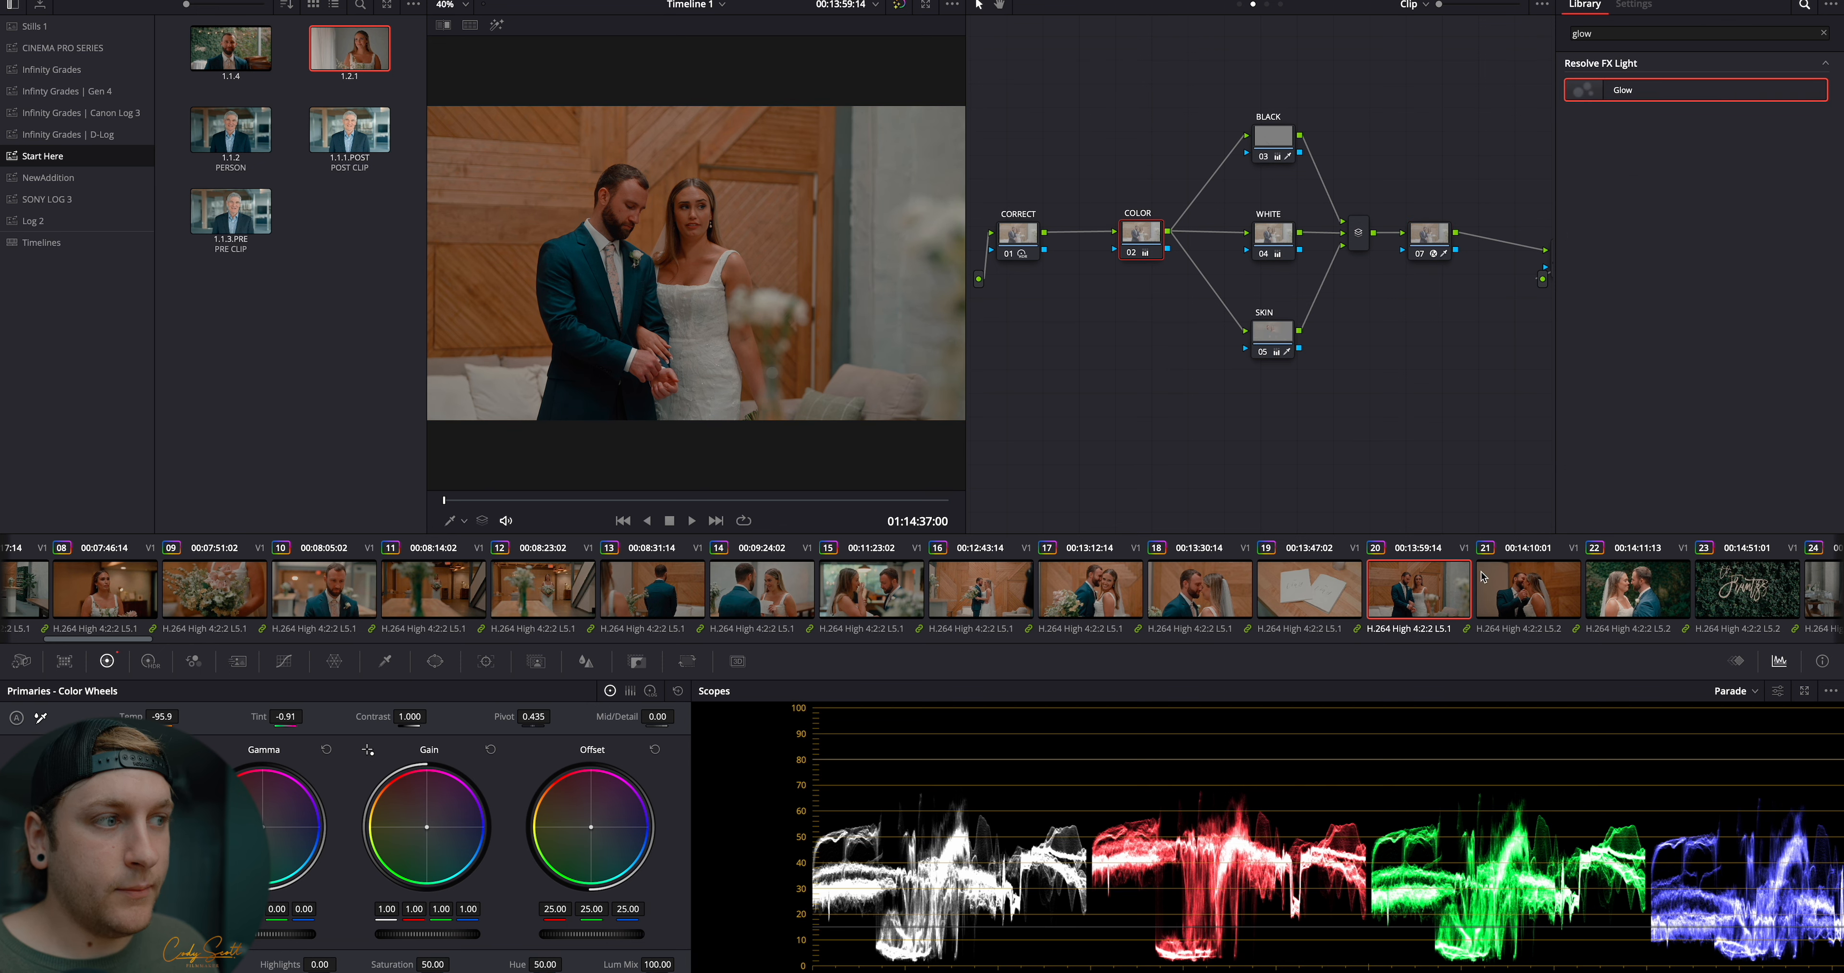
{"action": "left_click", "coordinate": [1479, 573]}
{"action": "left_click", "coordinate": [1144, 243]}
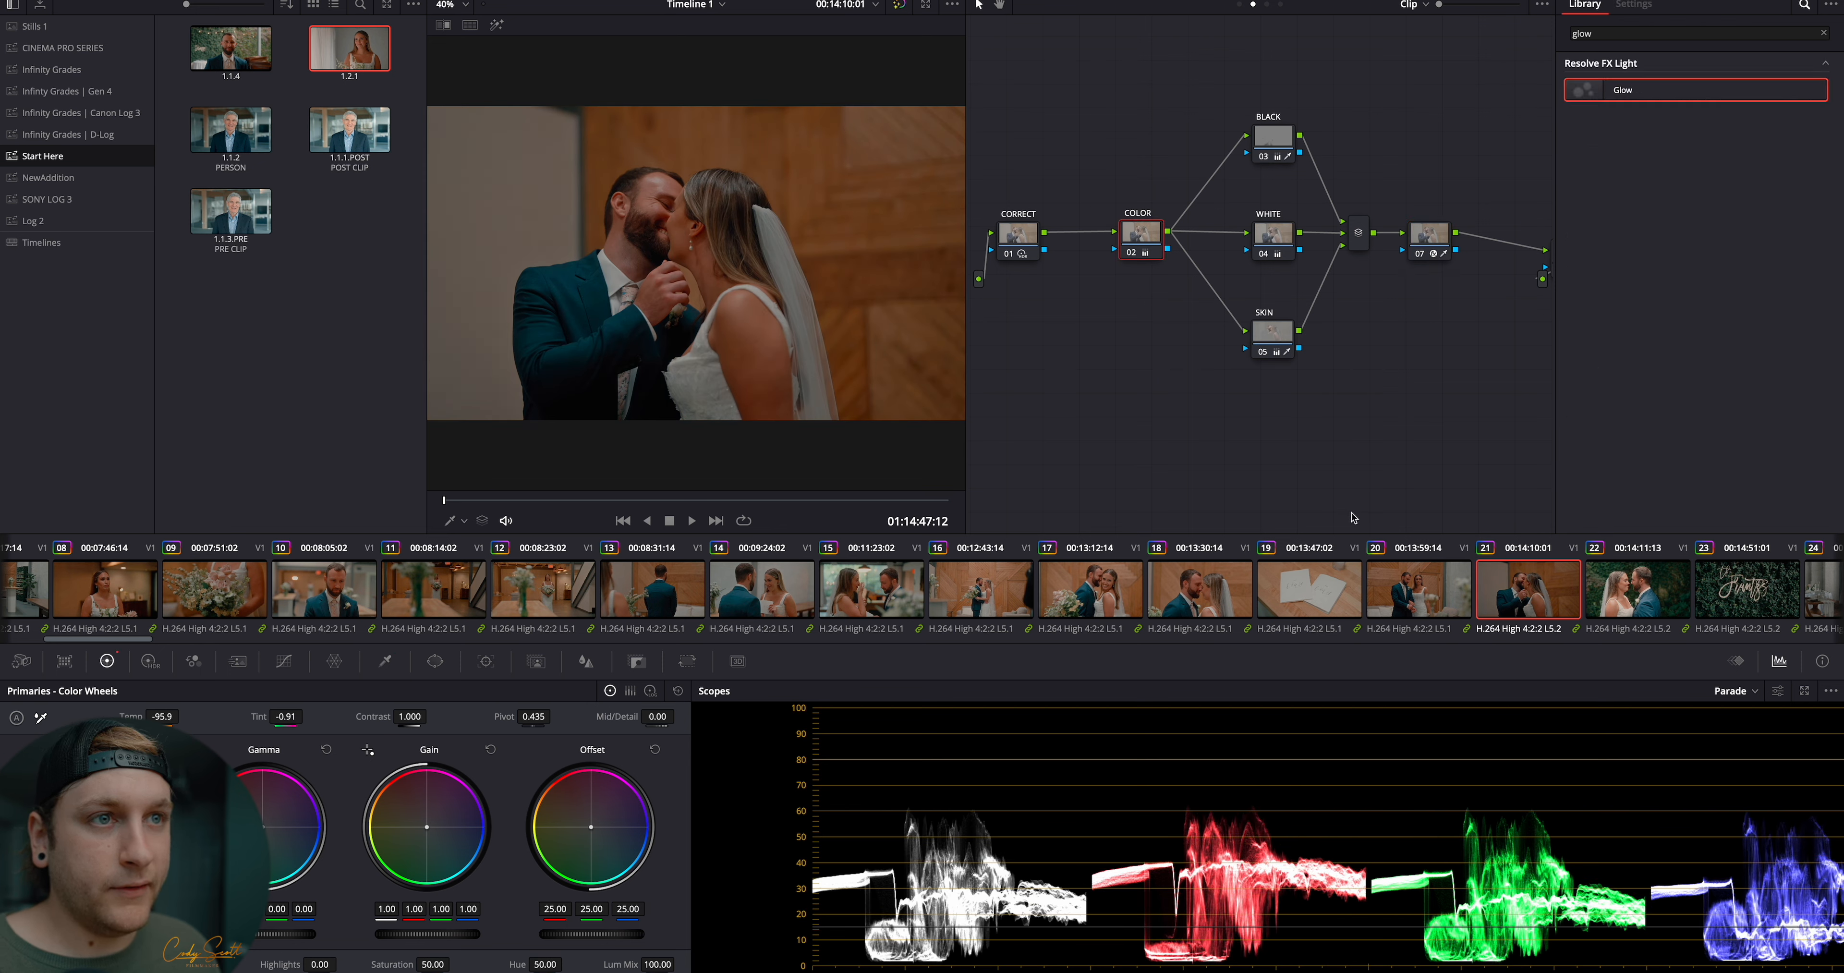
In clip 22, white-balance the COLOR node from the groom's white collar and insert a node before it with gamma -0.03
{"action": "scroll", "coordinate": [845, 630], "scroll_direction": "down", "scroll_amount": 10}
{"action": "left_click", "coordinate": [610, 595]}
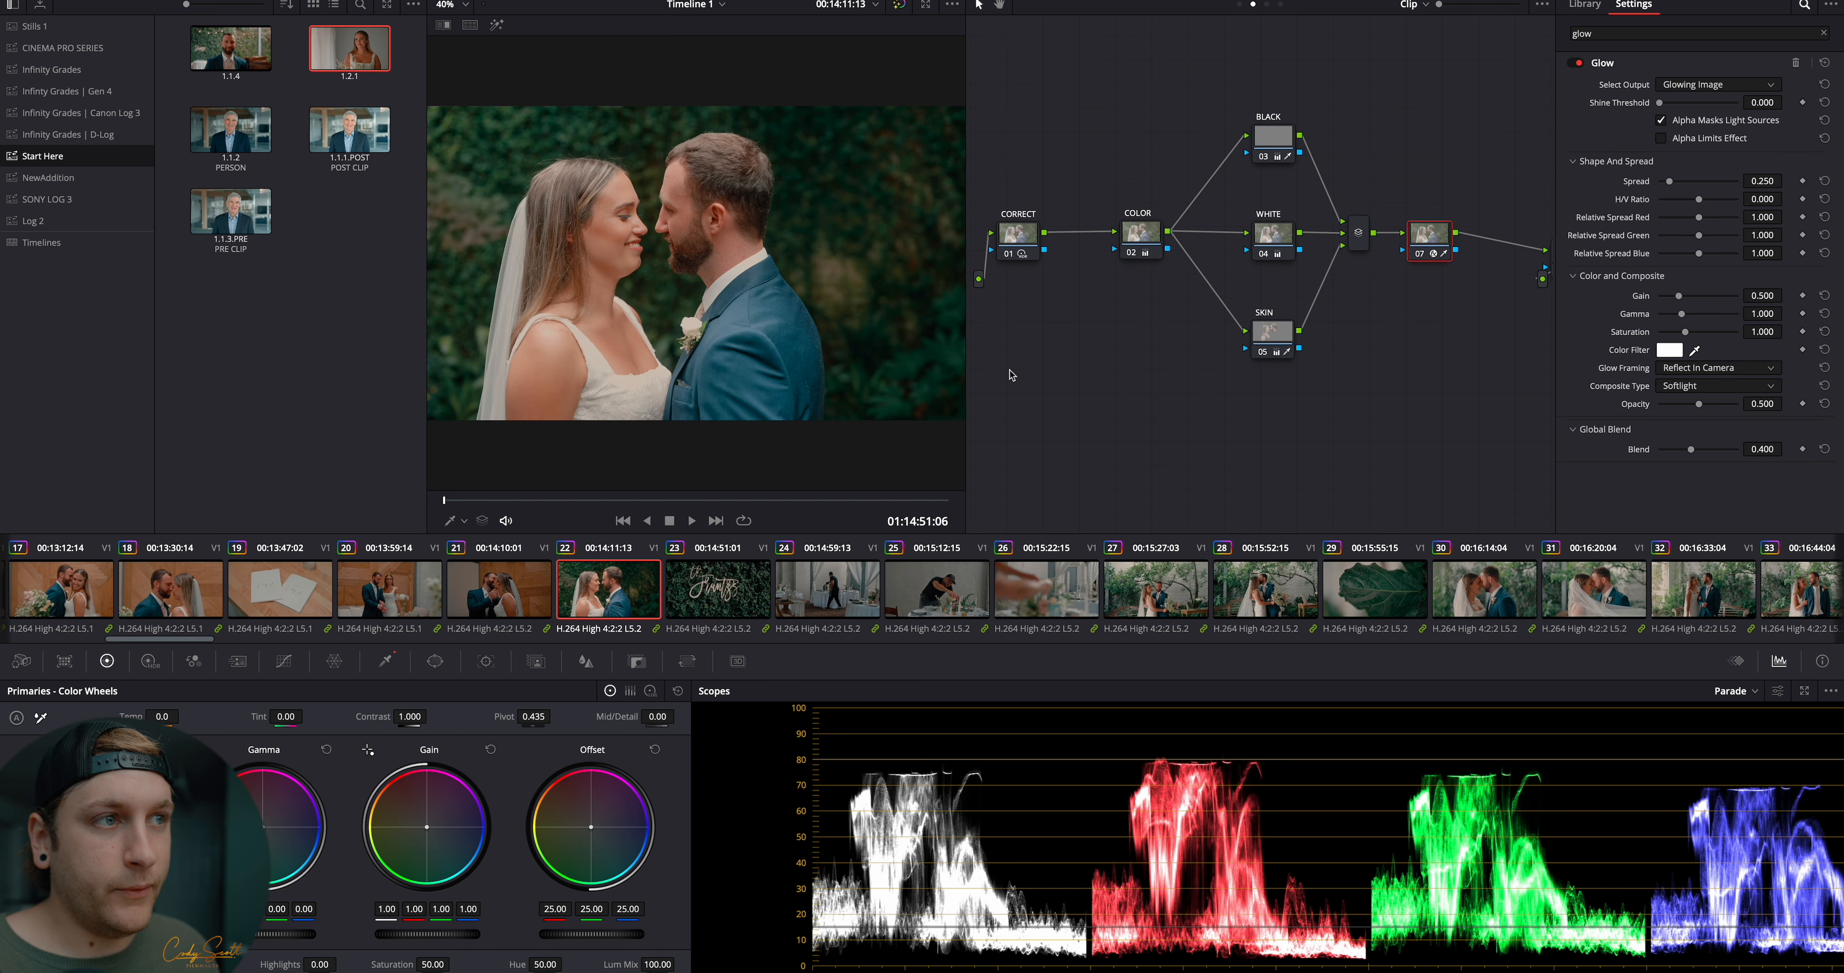
{"action": "left_click", "coordinate": [1144, 243]}
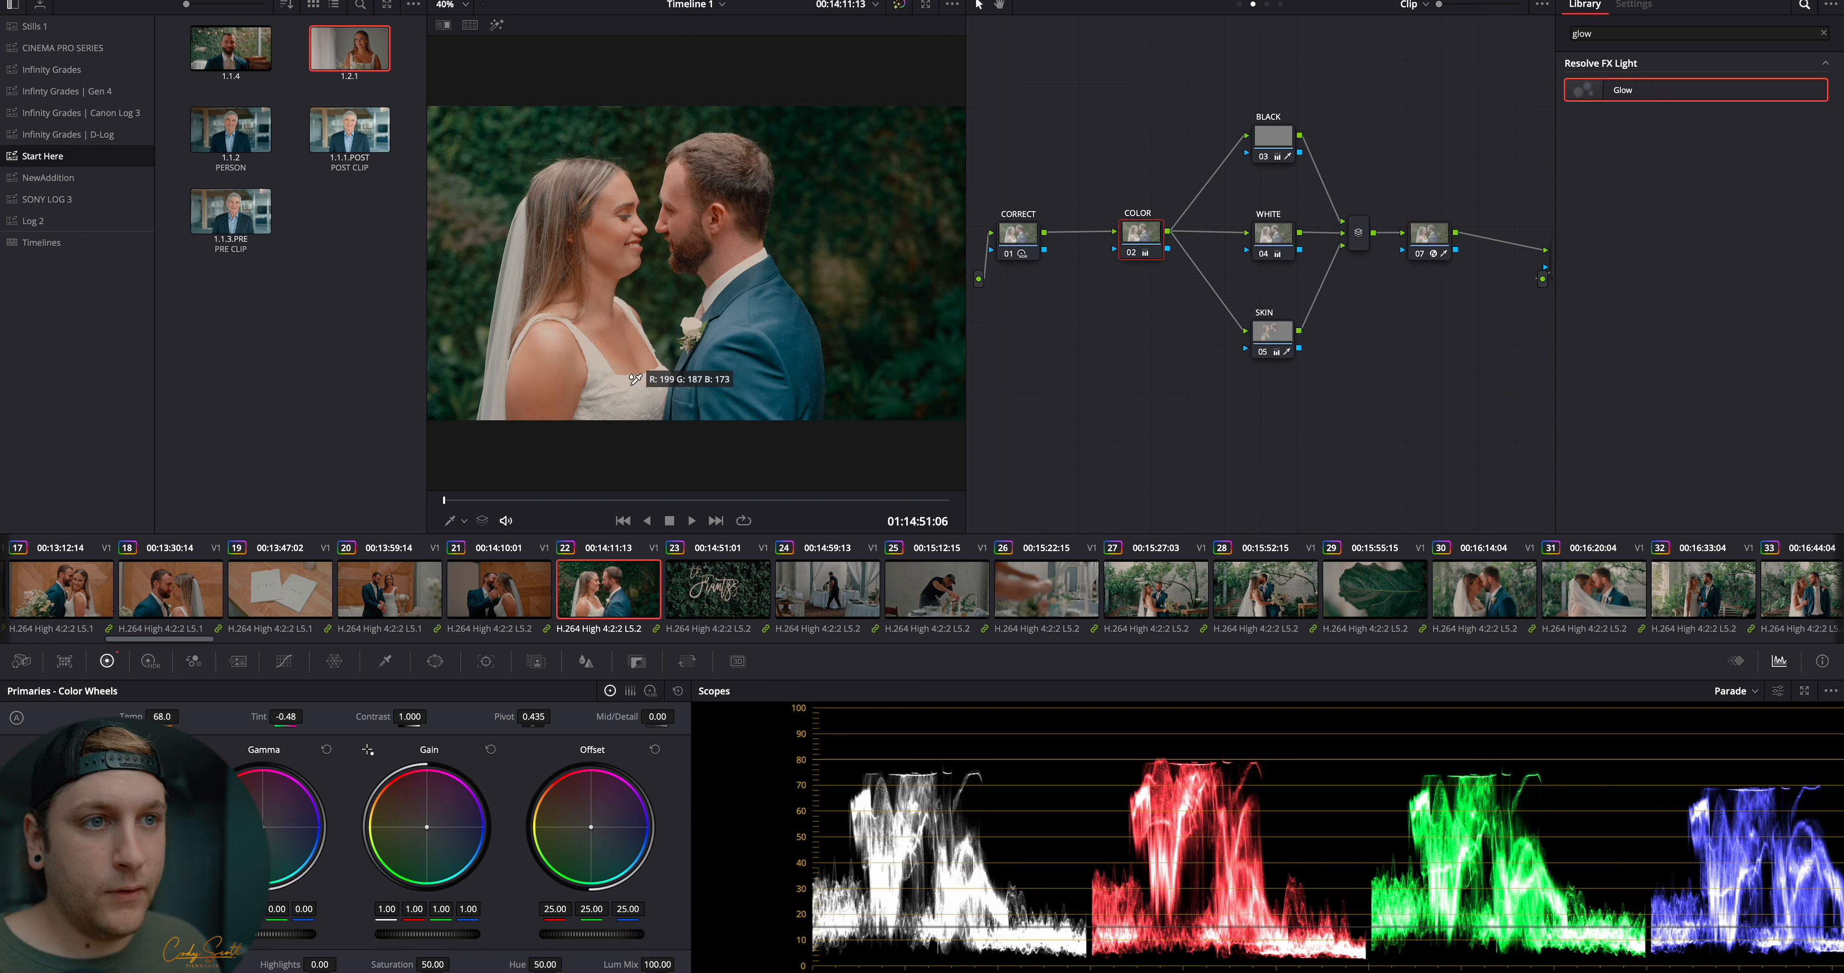
{"action": "left_click", "coordinate": [739, 275]}
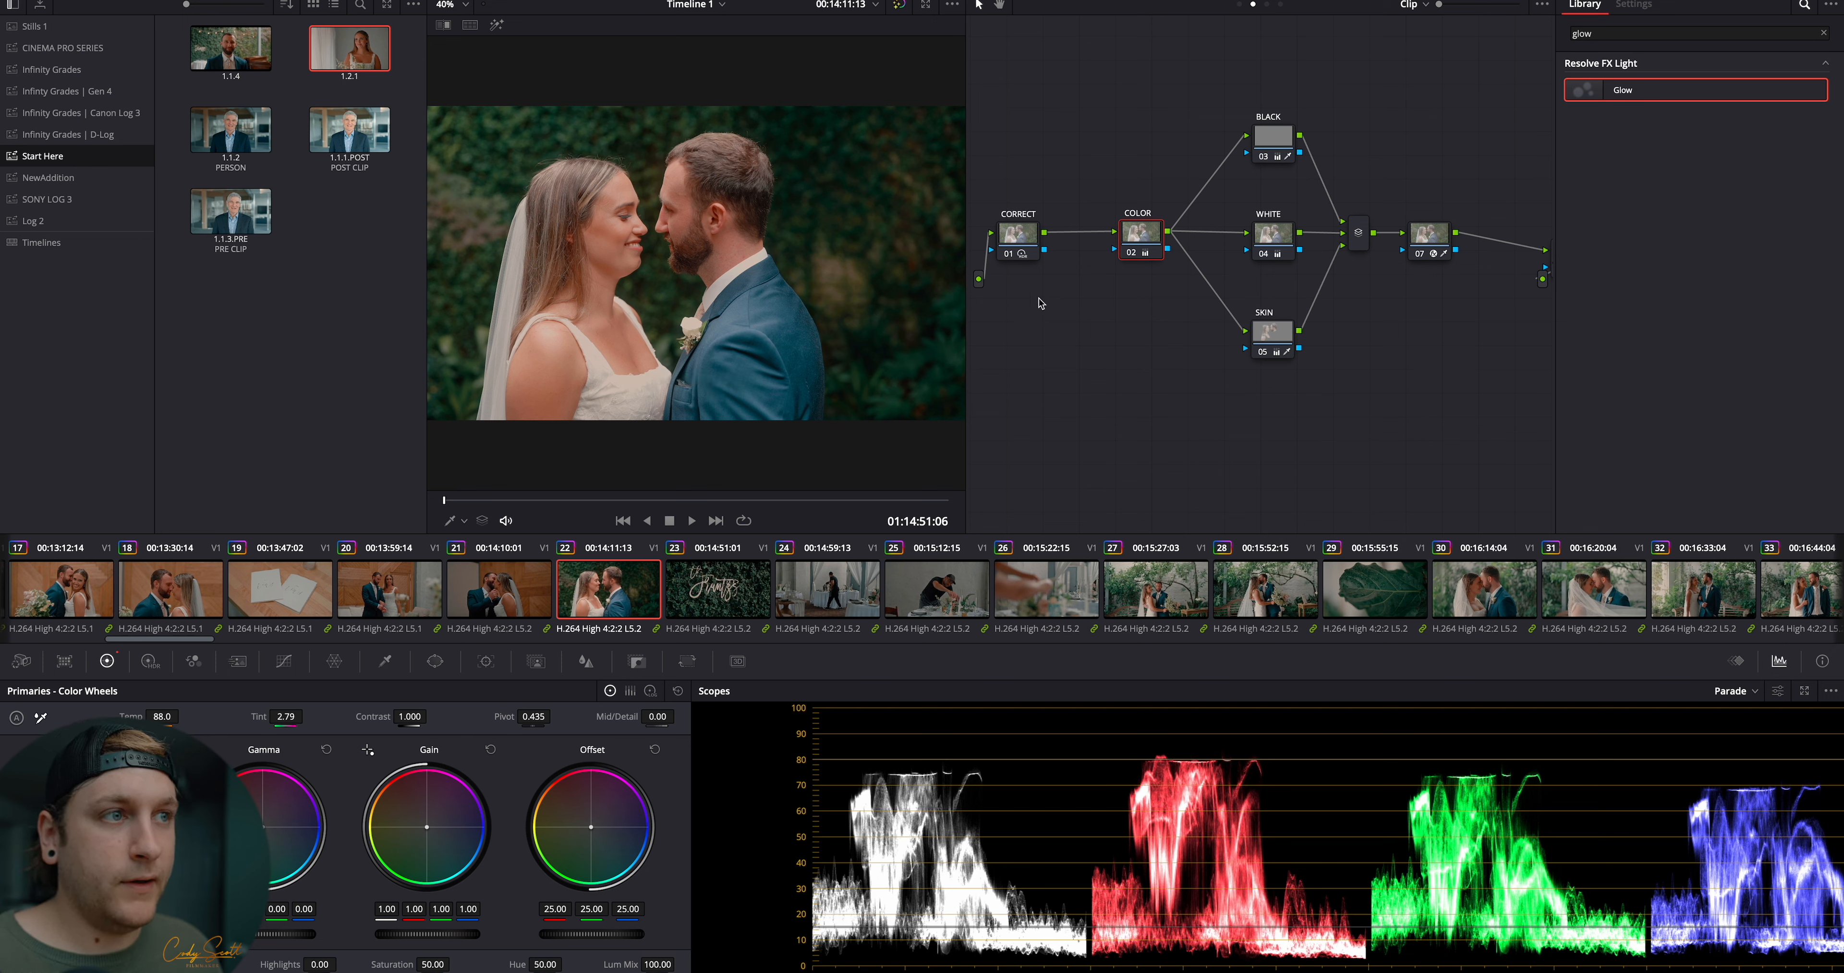
{"action": "key", "text": "shift+s"}
{"action": "left_click_drag", "start_coordinate": [273, 933], "coordinate": [246, 933]}
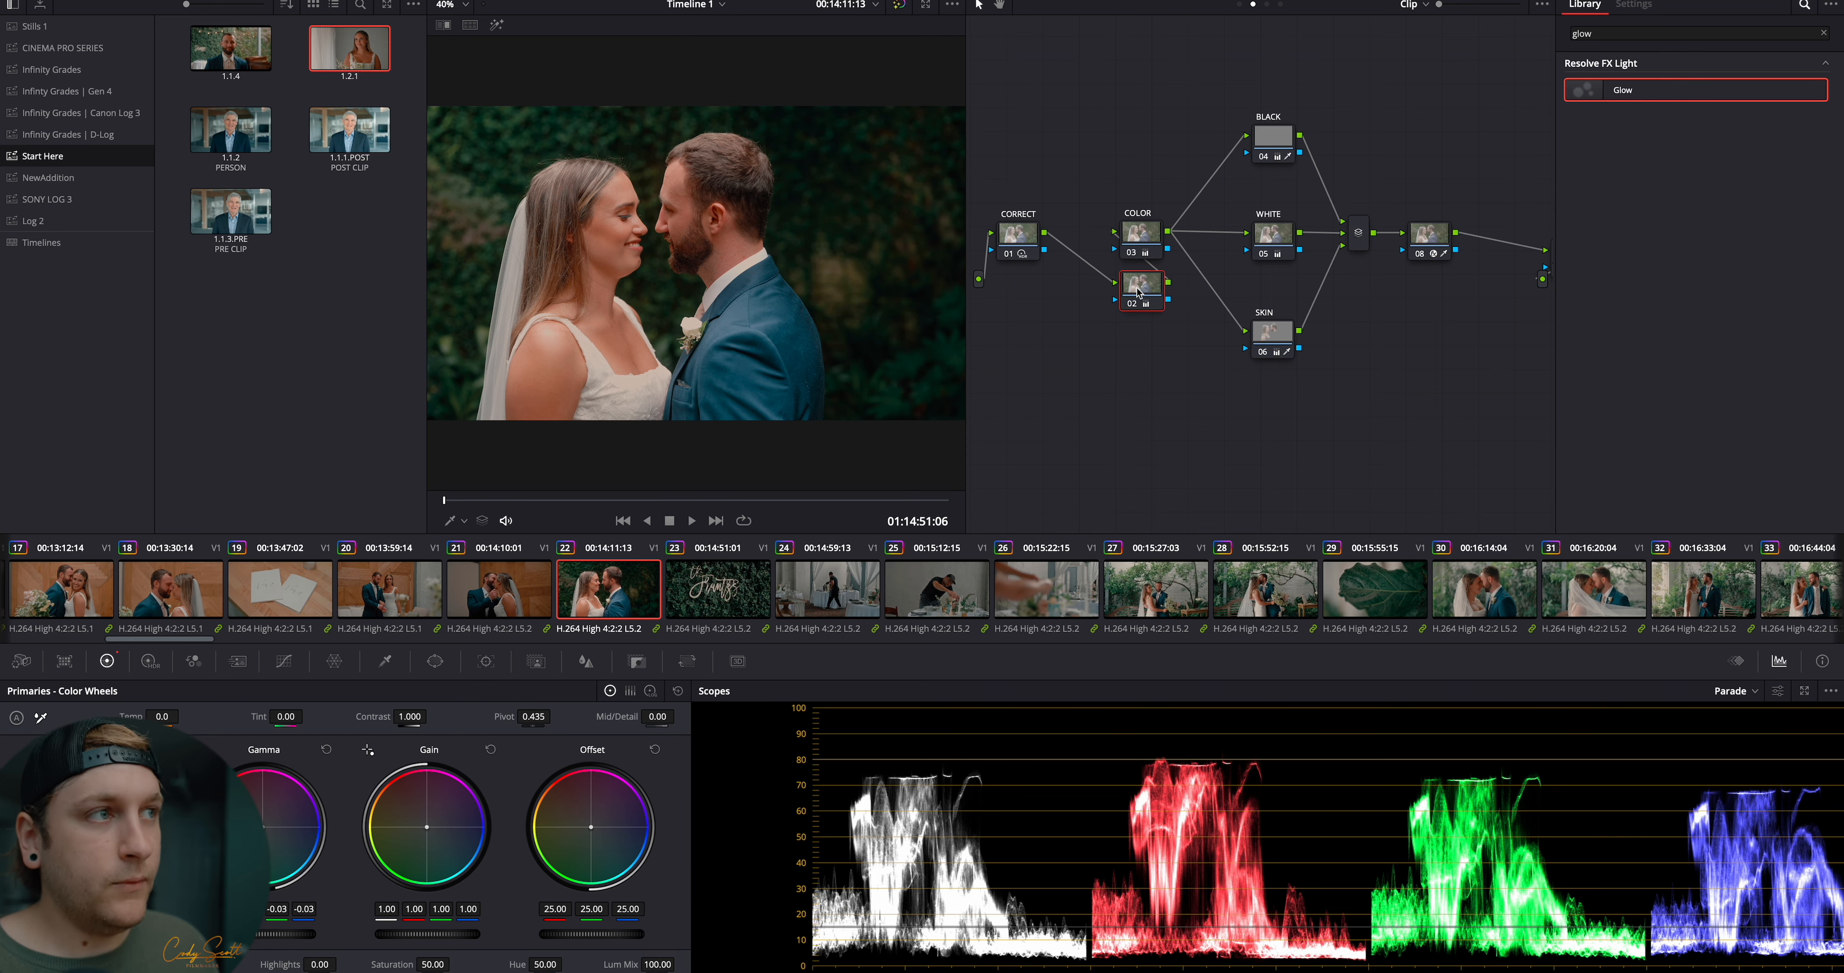
Pick clip 25 from the thumbnail overview of all clips and insert a node before its COLOR node with gamma 0.02
{"action": "left_click", "coordinate": [1783, 1]}
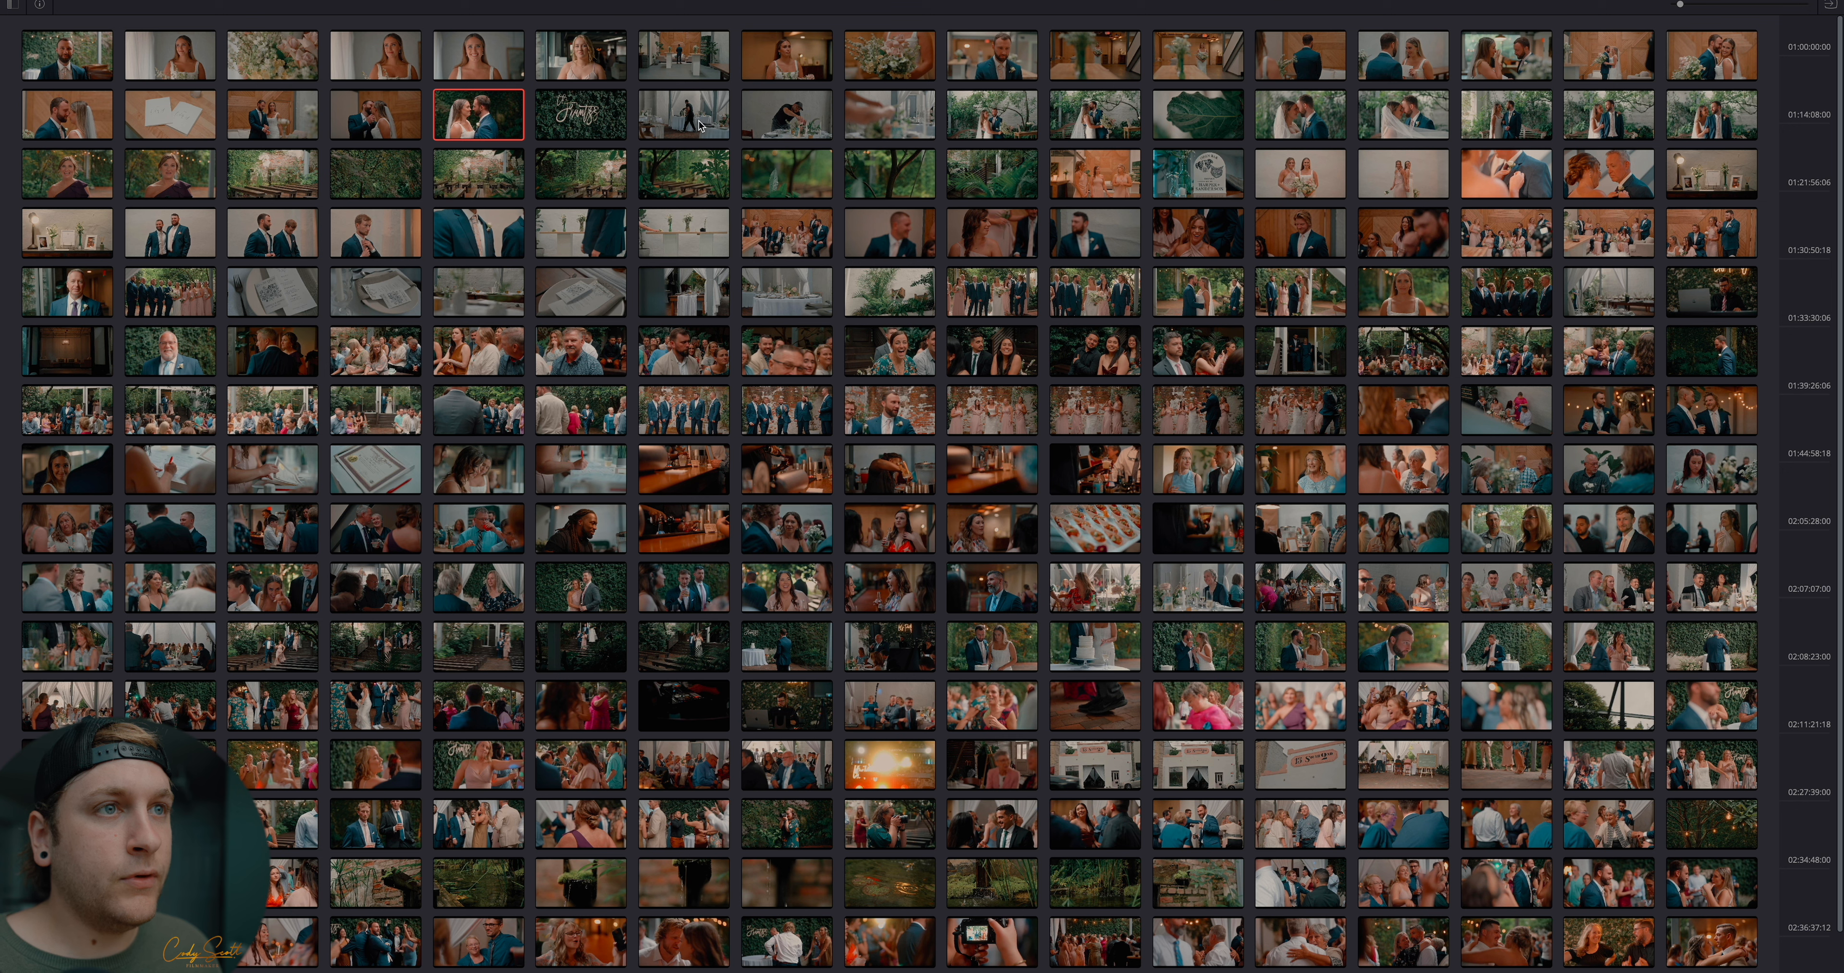
{"action": "left_click", "coordinate": [803, 120]}
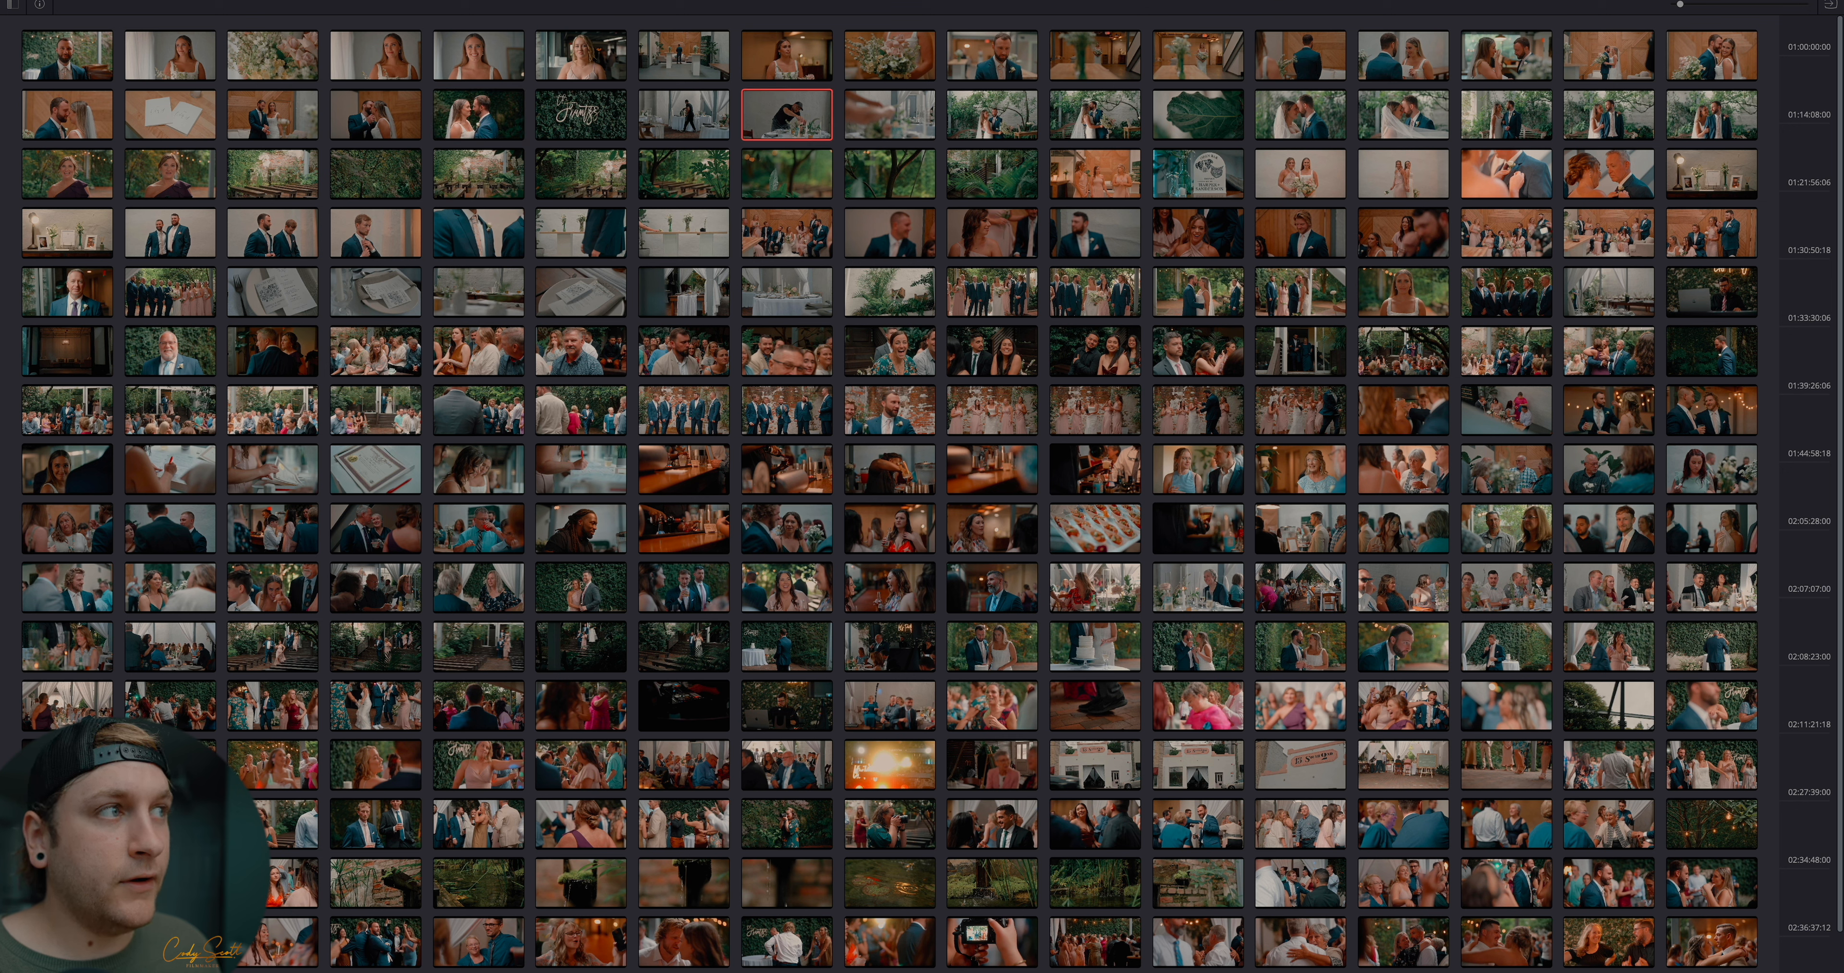
{"action": "key", "text": "Escape"}
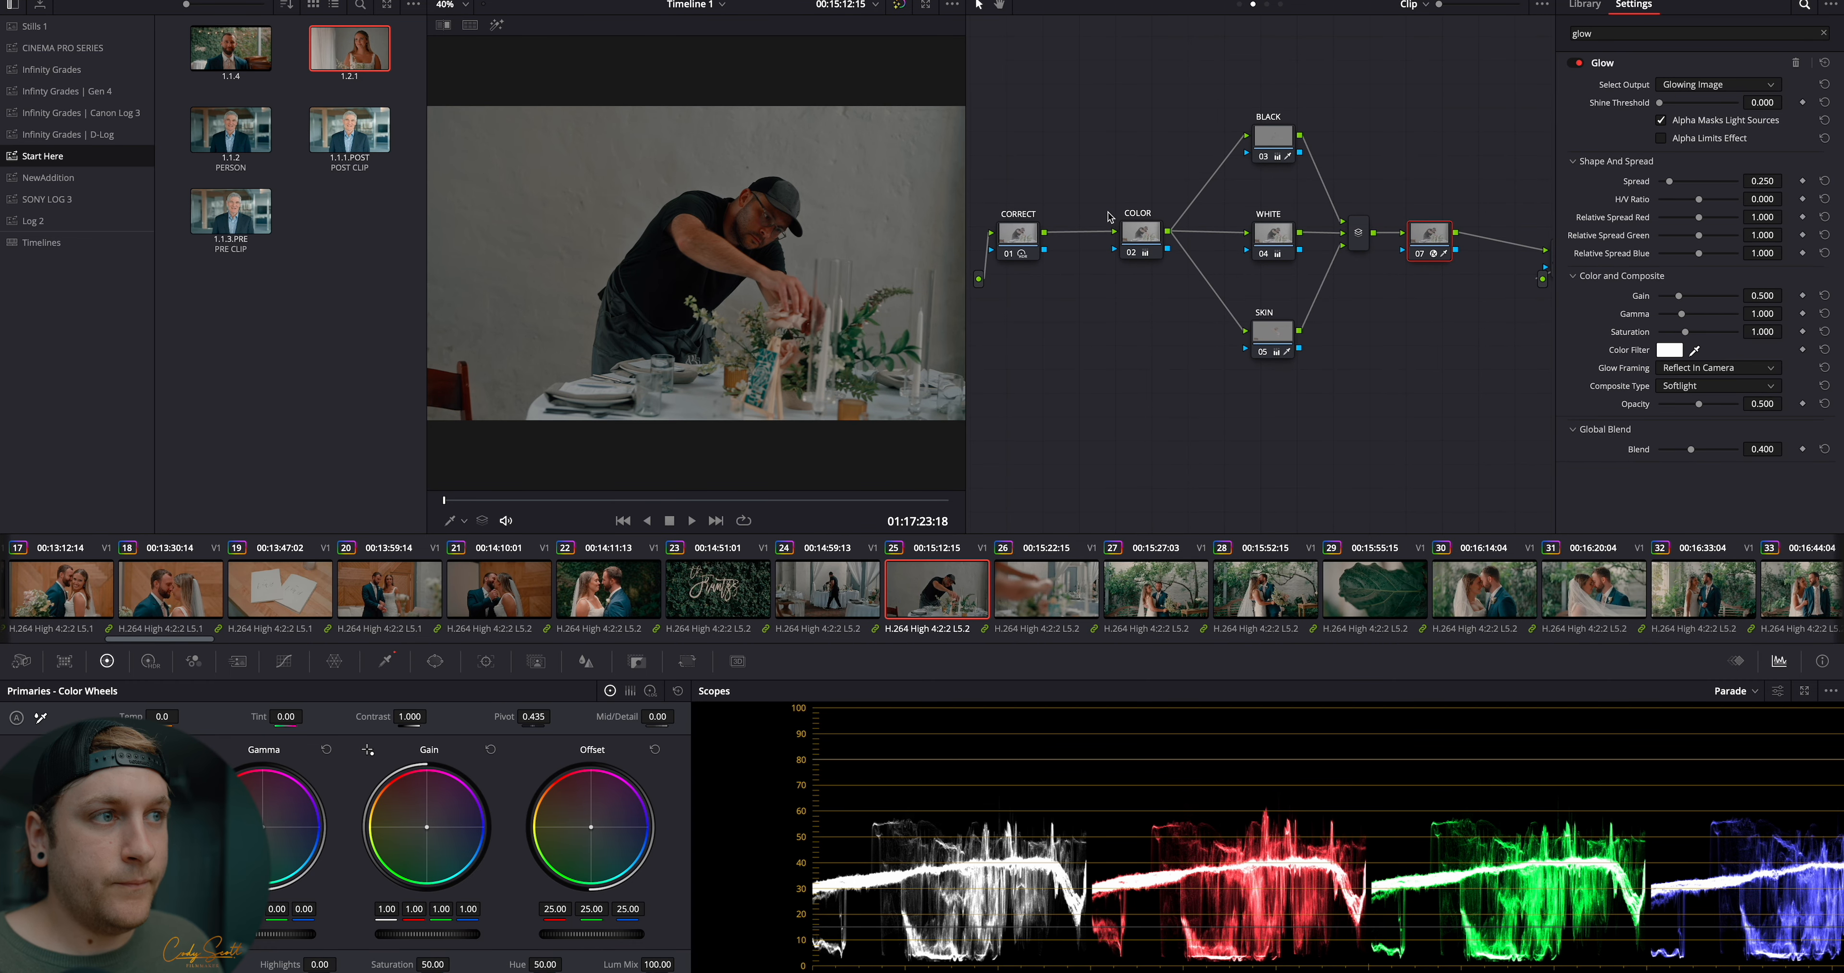
{"action": "left_click", "coordinate": [1140, 244]}
{"action": "key", "text": "shift+s"}
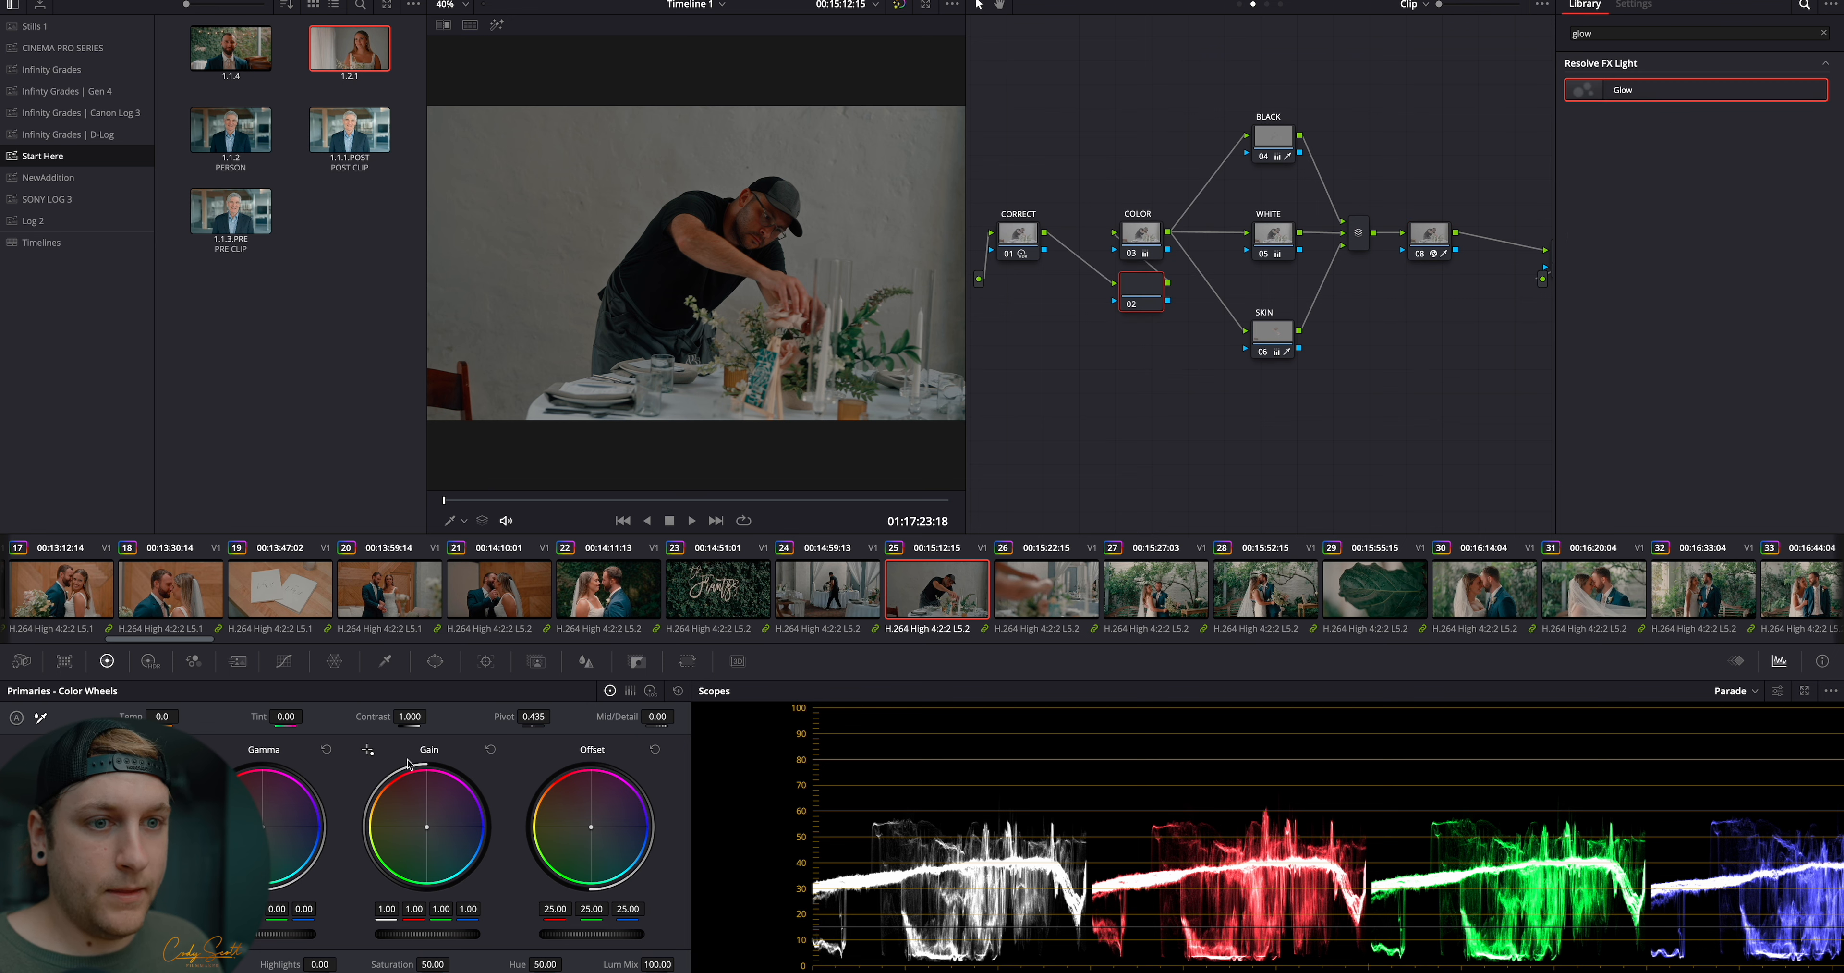
{"action": "left_click_drag", "start_coordinate": [284, 933], "coordinate": [351, 943]}
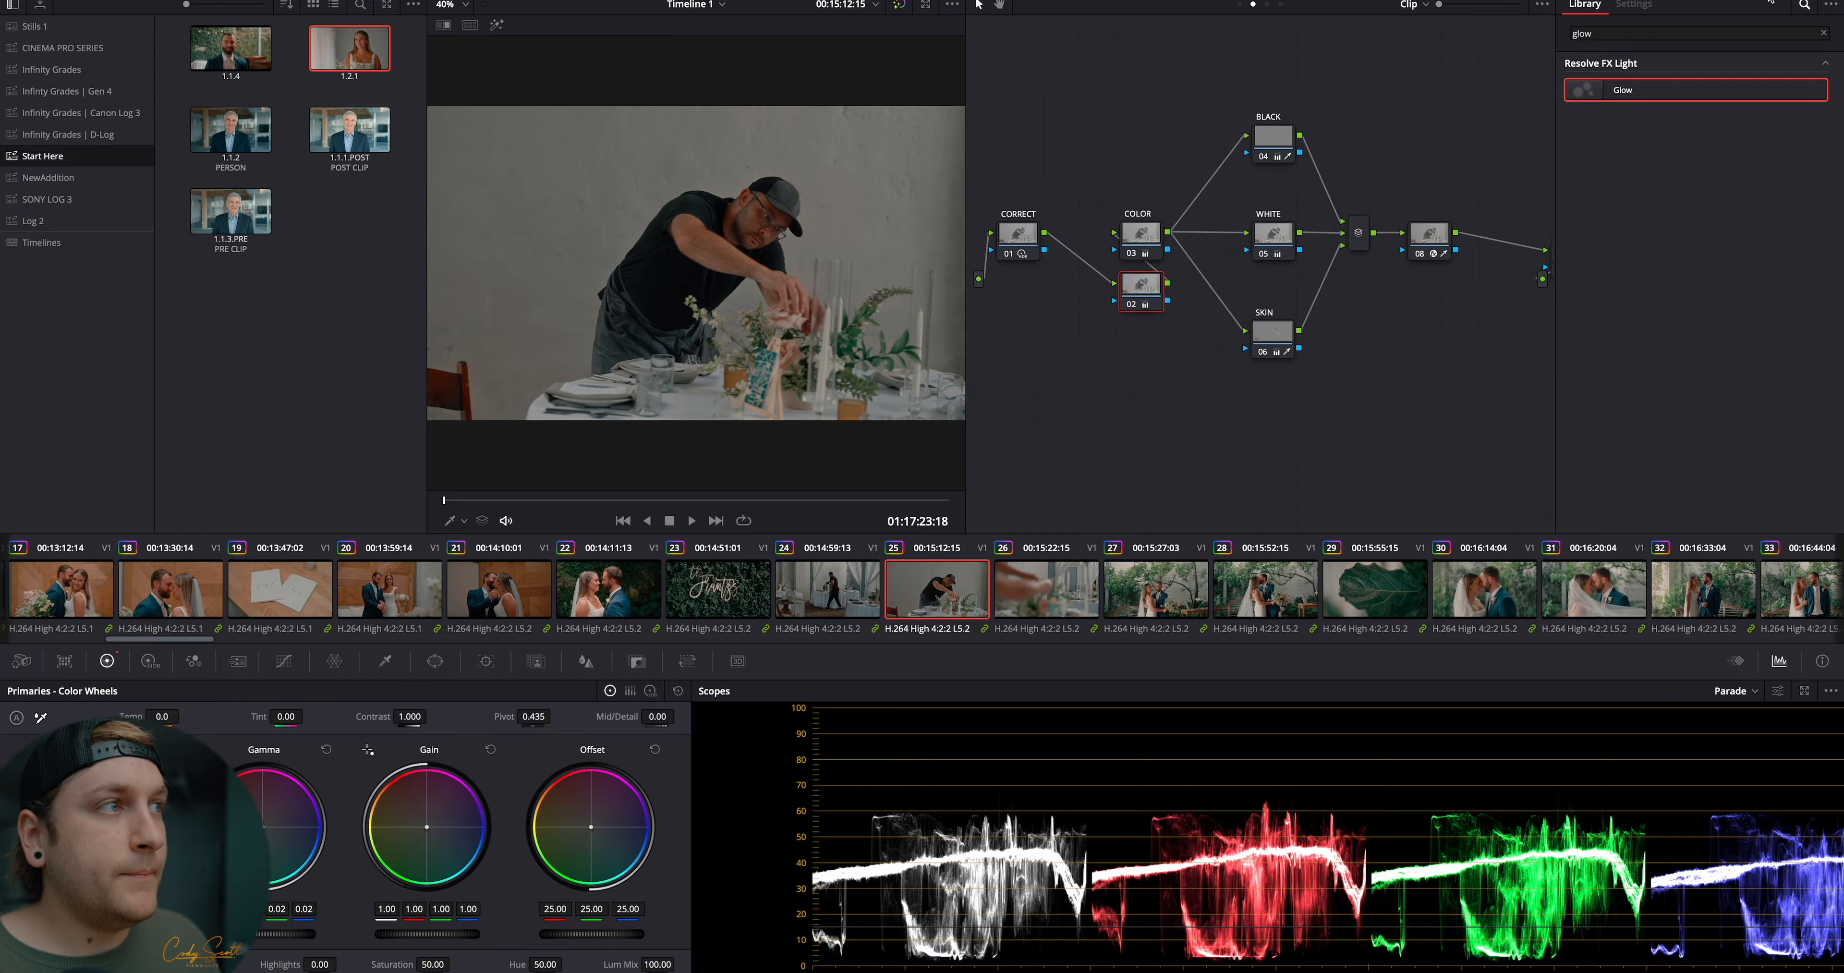
{"action": "left_click", "coordinate": [1780, 1]}
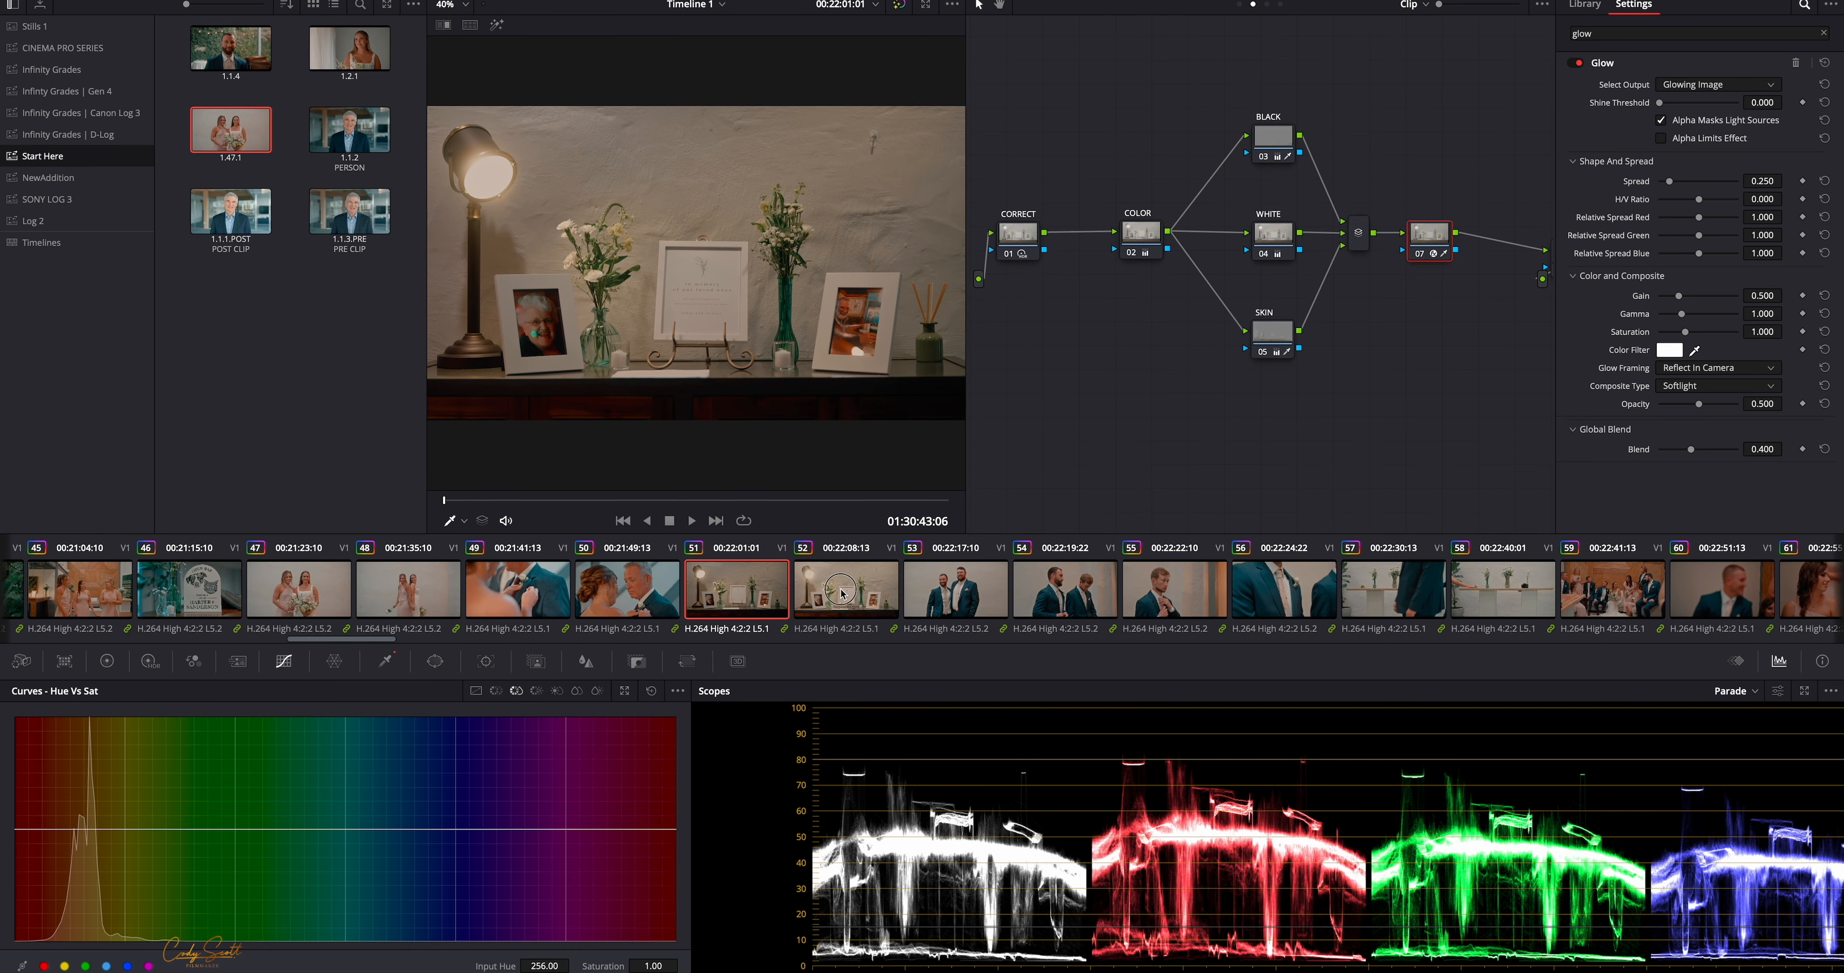
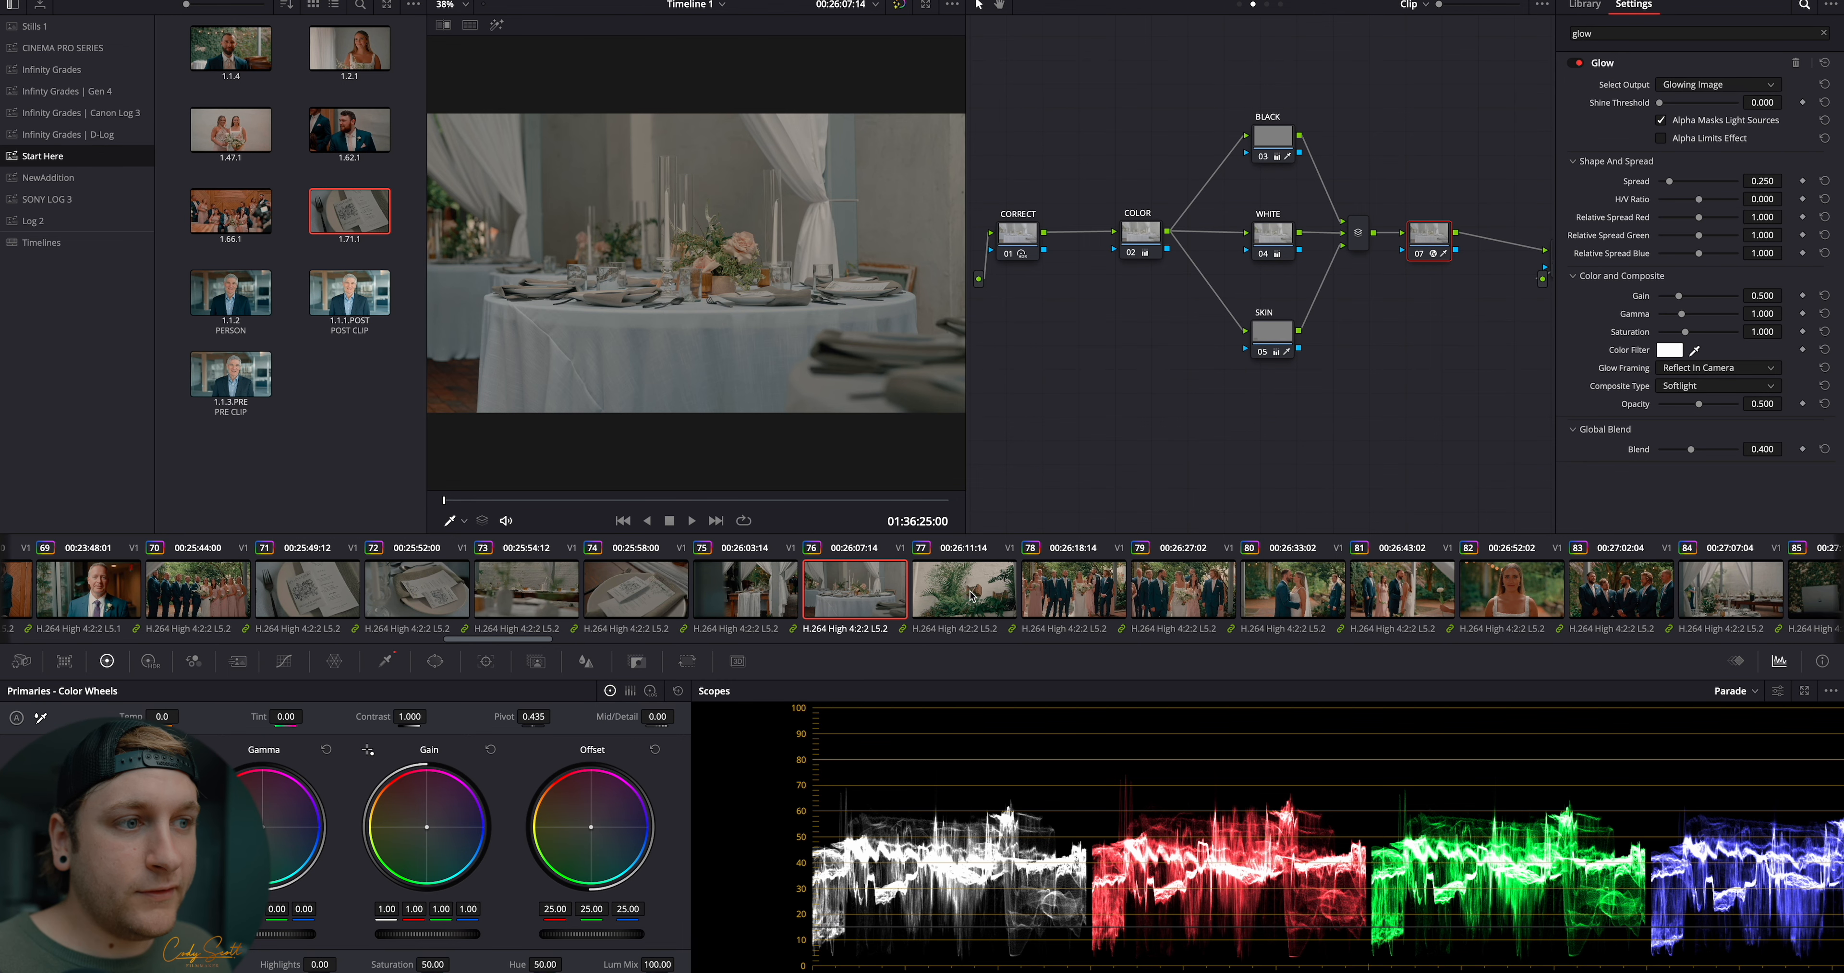
In clip 77, white-balance the COLOR node by sampling the white wall behind the plants
{"action": "left_click", "coordinate": [972, 595]}
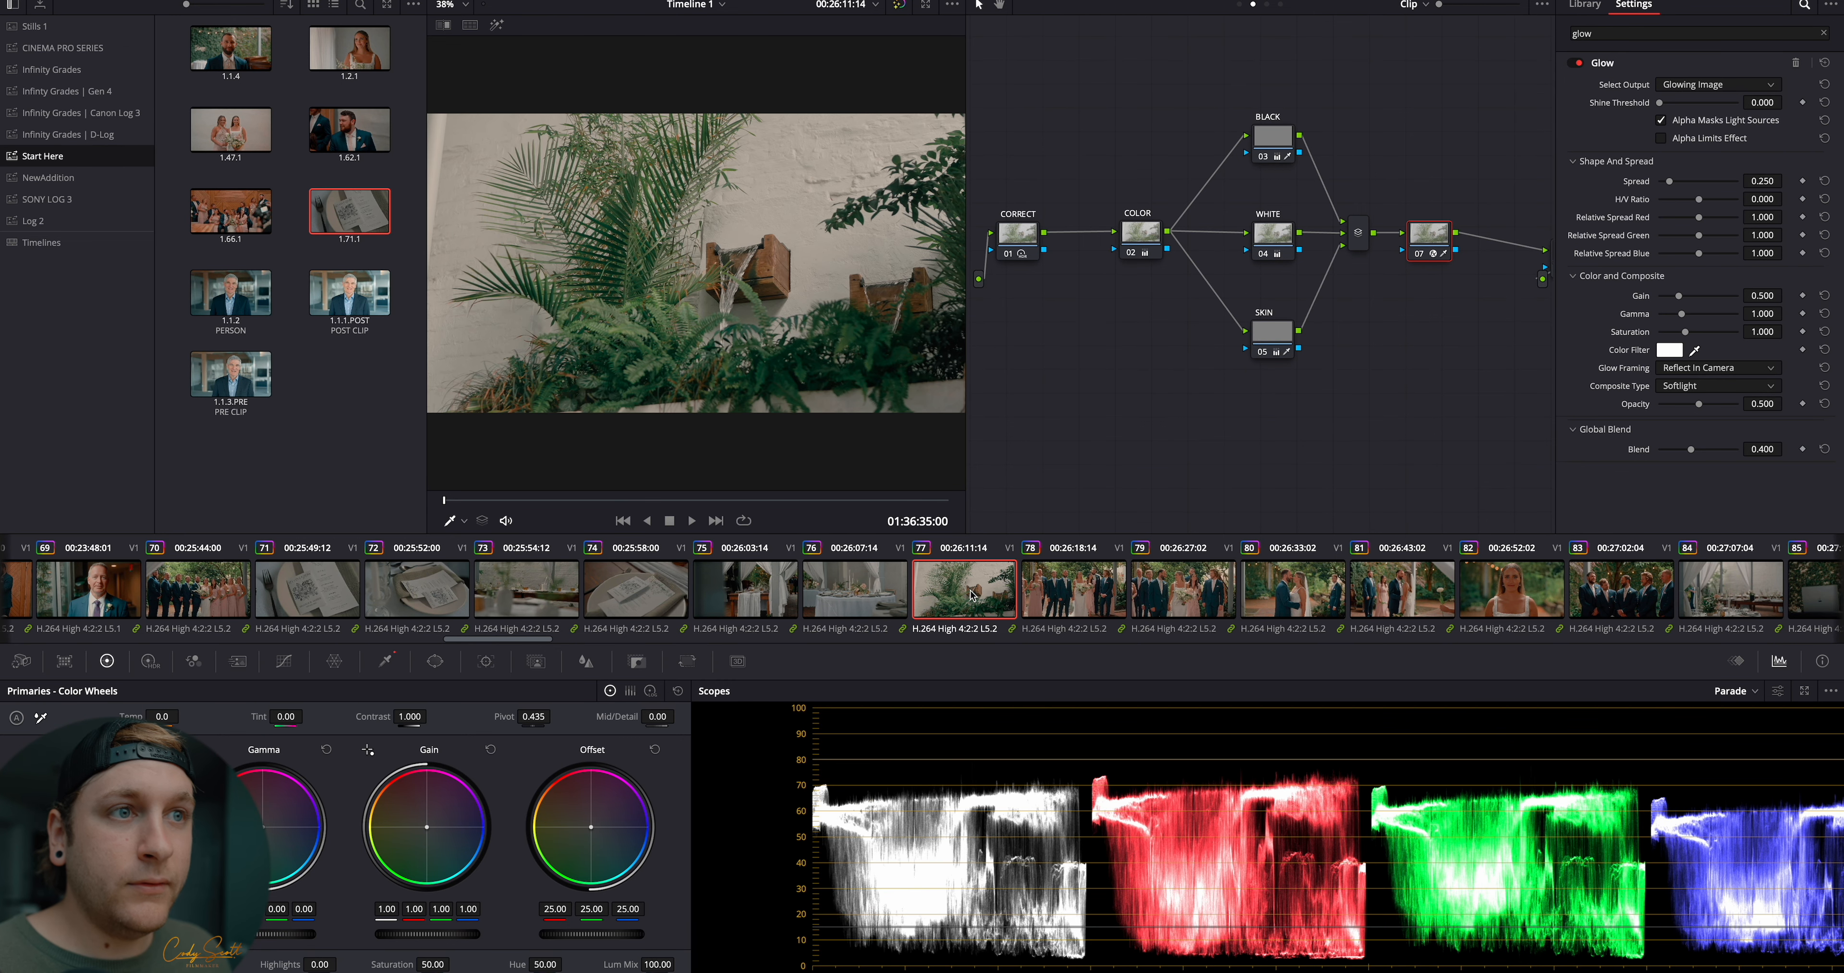
{"action": "scroll", "coordinate": [971, 595], "scroll_direction": "right", "scroll_amount": 2}
{"action": "left_click", "coordinate": [1141, 238]}
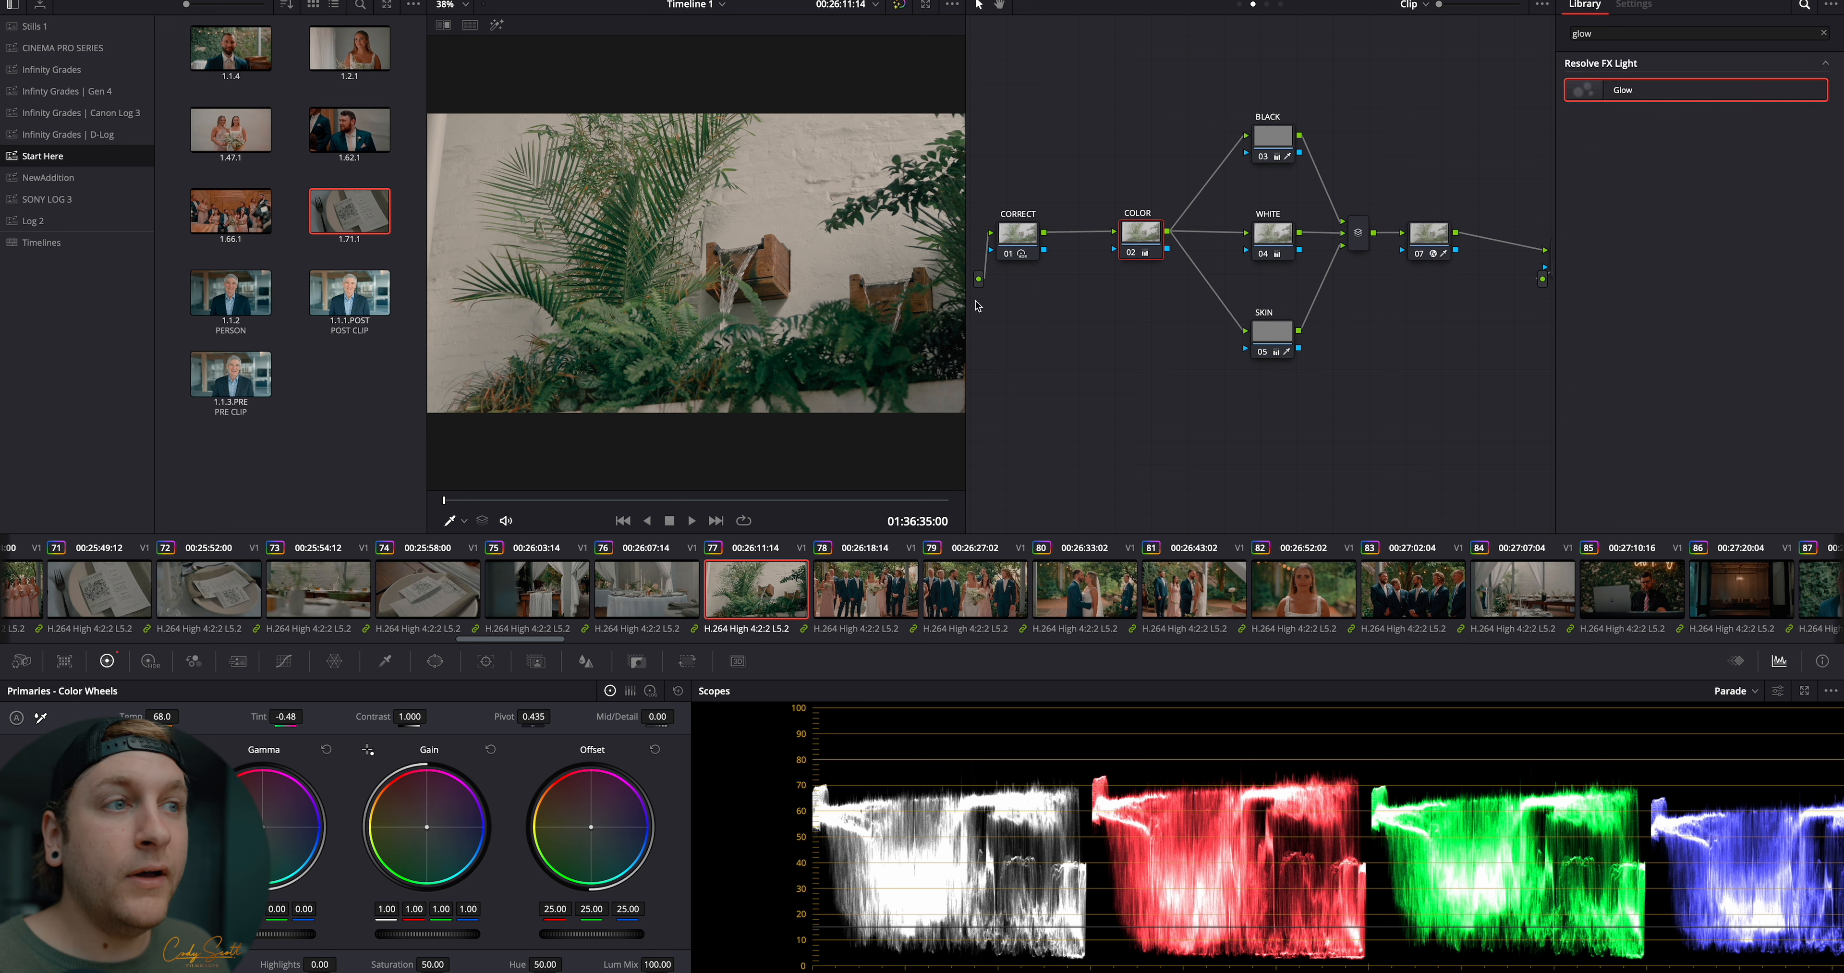
{"action": "left_click", "coordinate": [41, 716]}
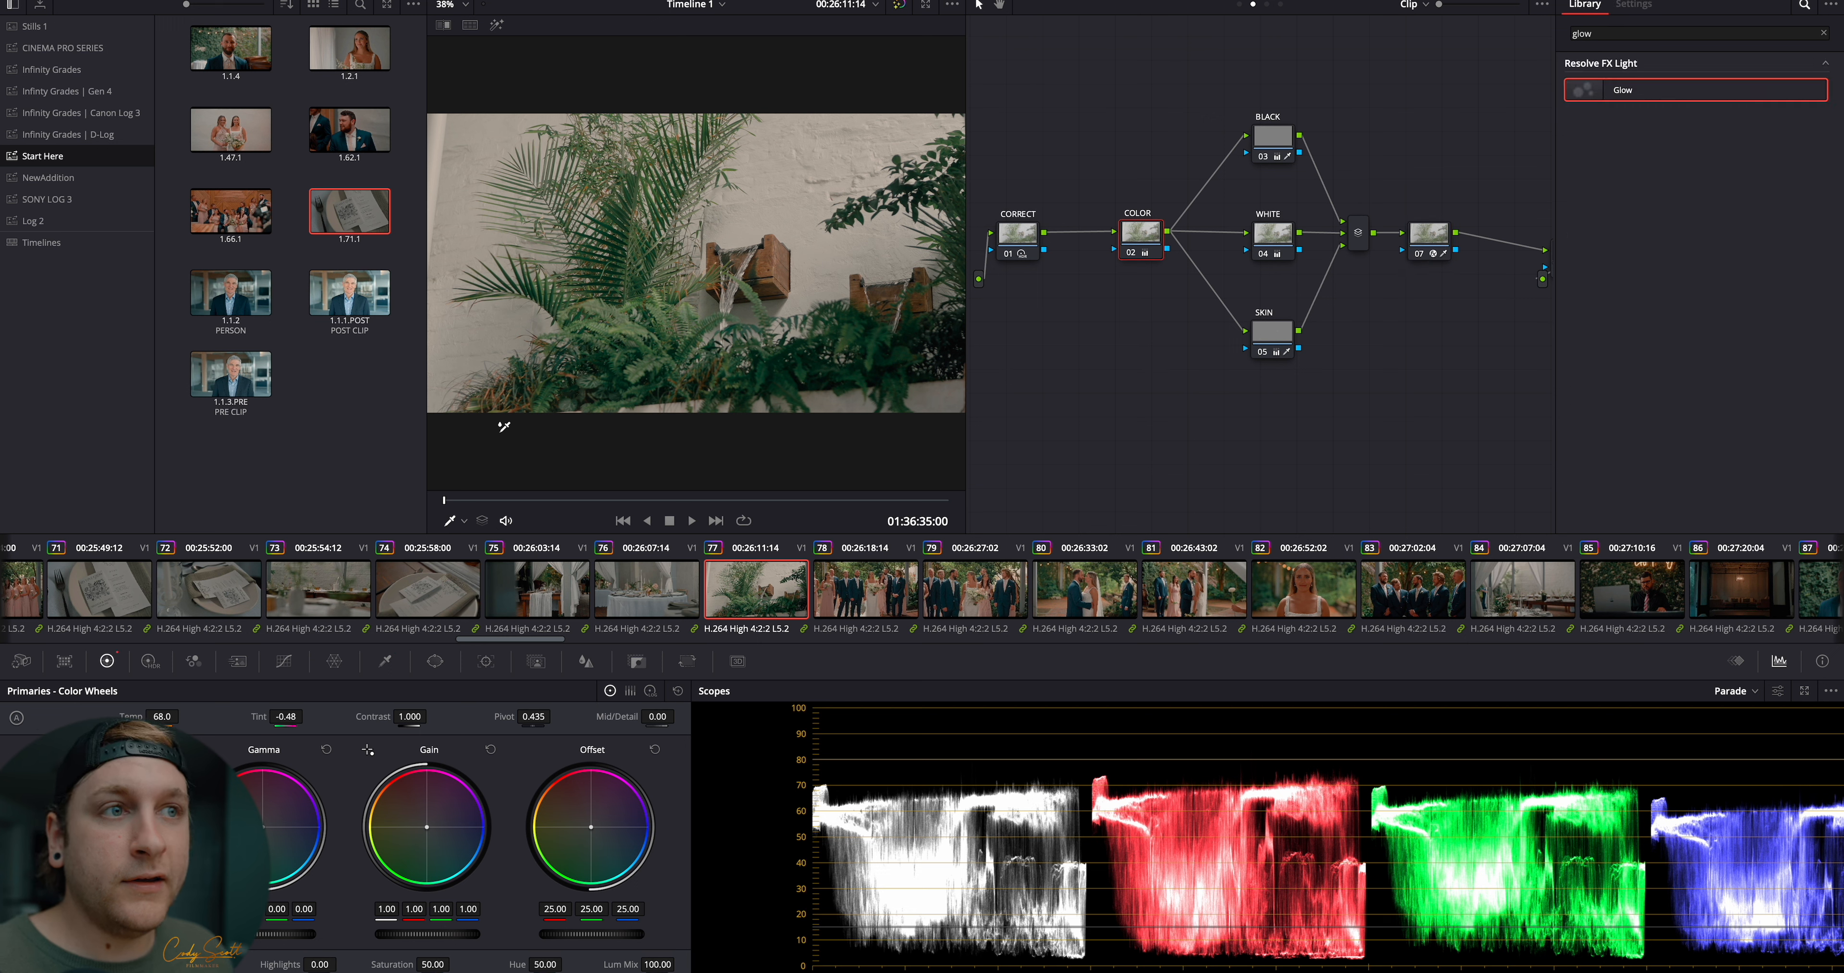
{"action": "left_click", "coordinate": [786, 181]}
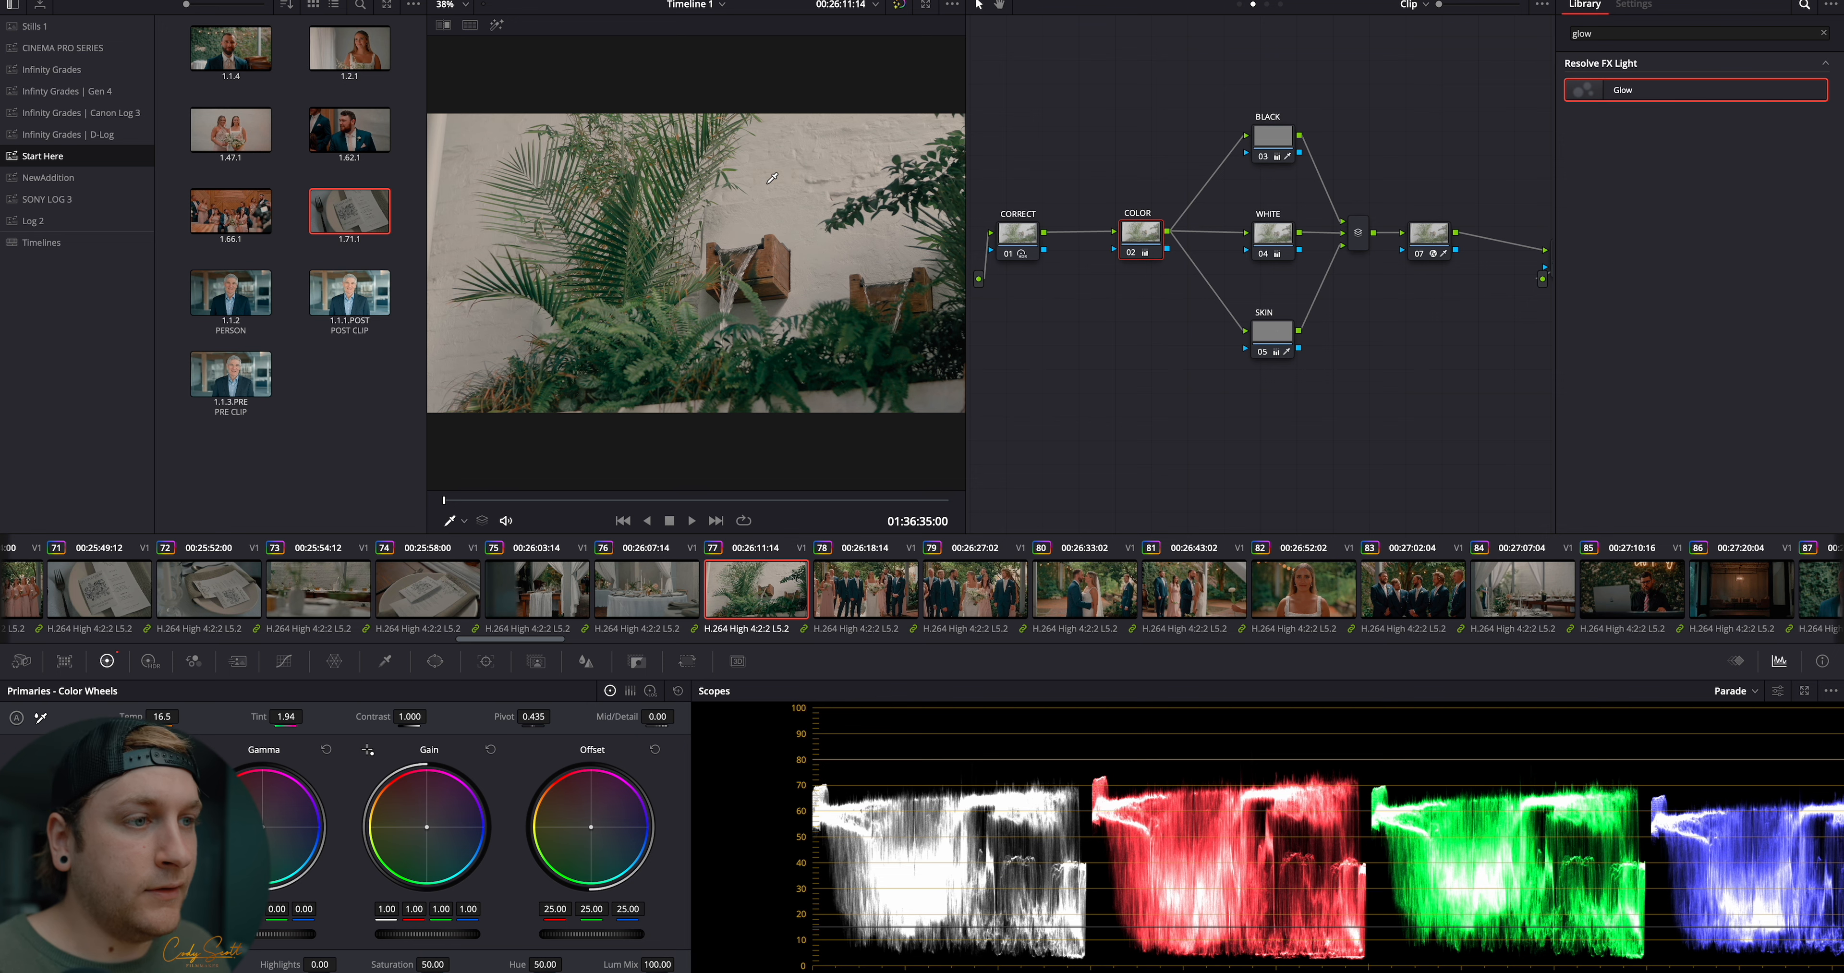
In clip 82, scrub ahead to the couple facing each other and insert a node between the Glow and GLOBAL nodes
{"action": "left_click", "coordinate": [866, 593]}
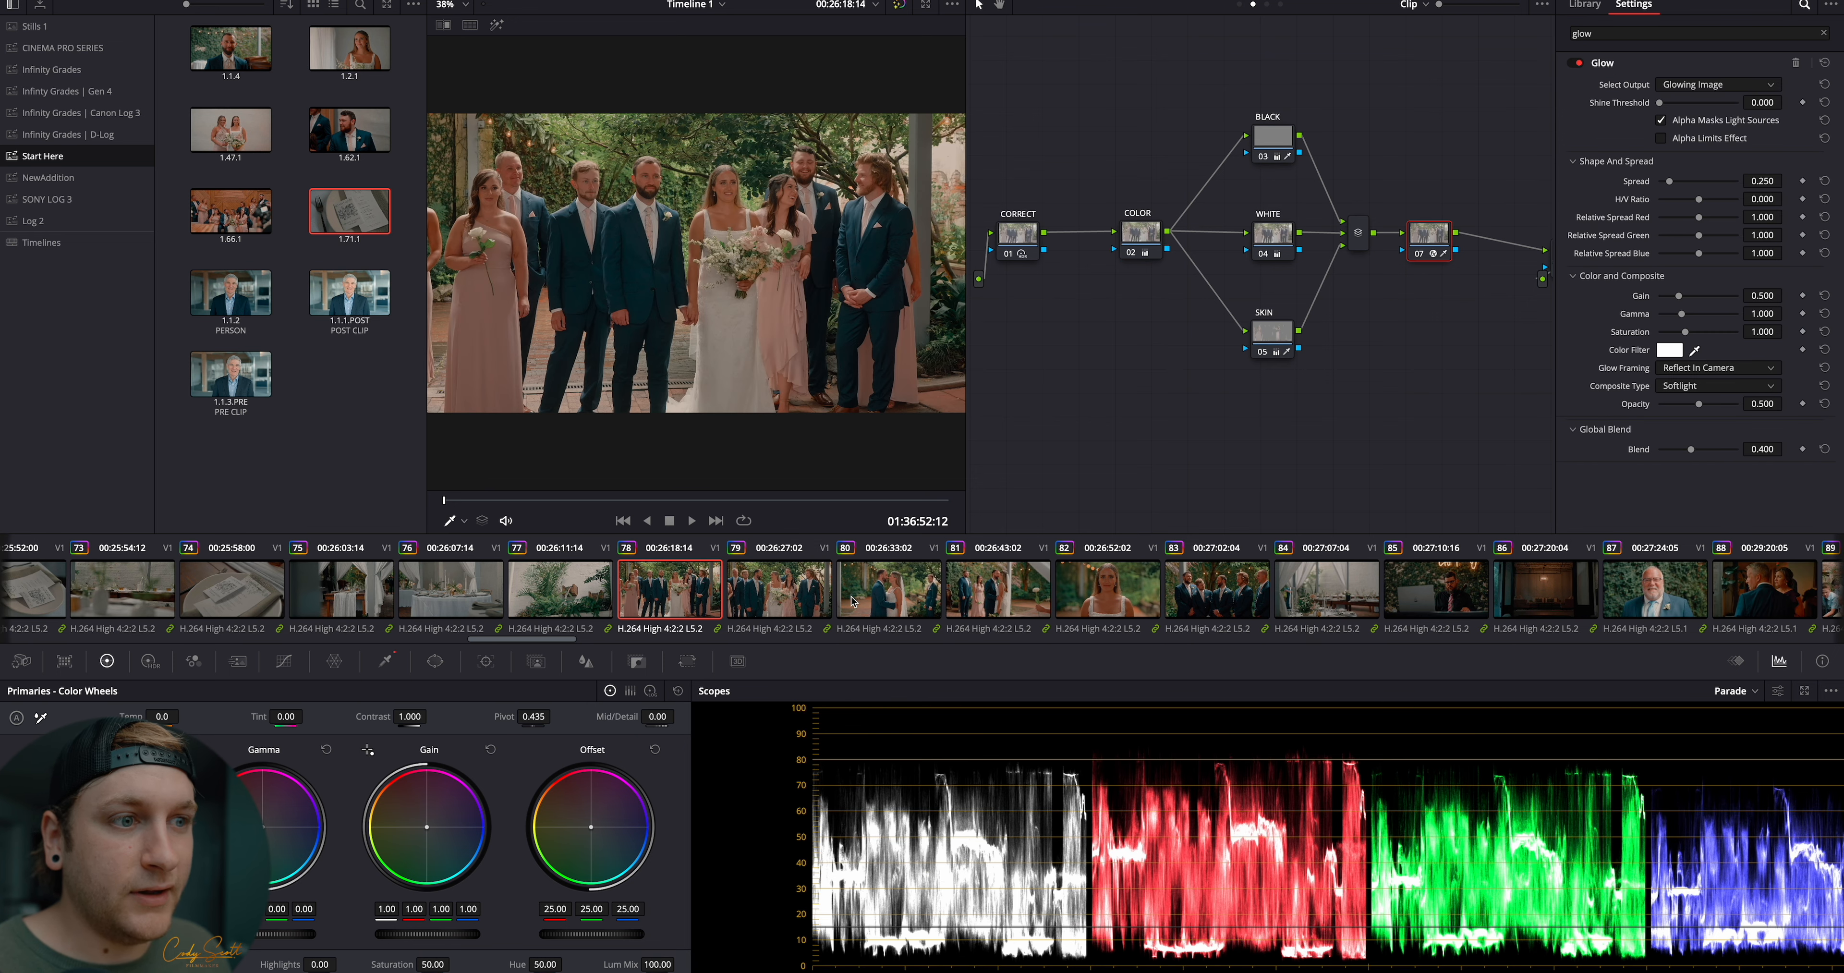
{"action": "left_click", "coordinate": [1091, 577]}
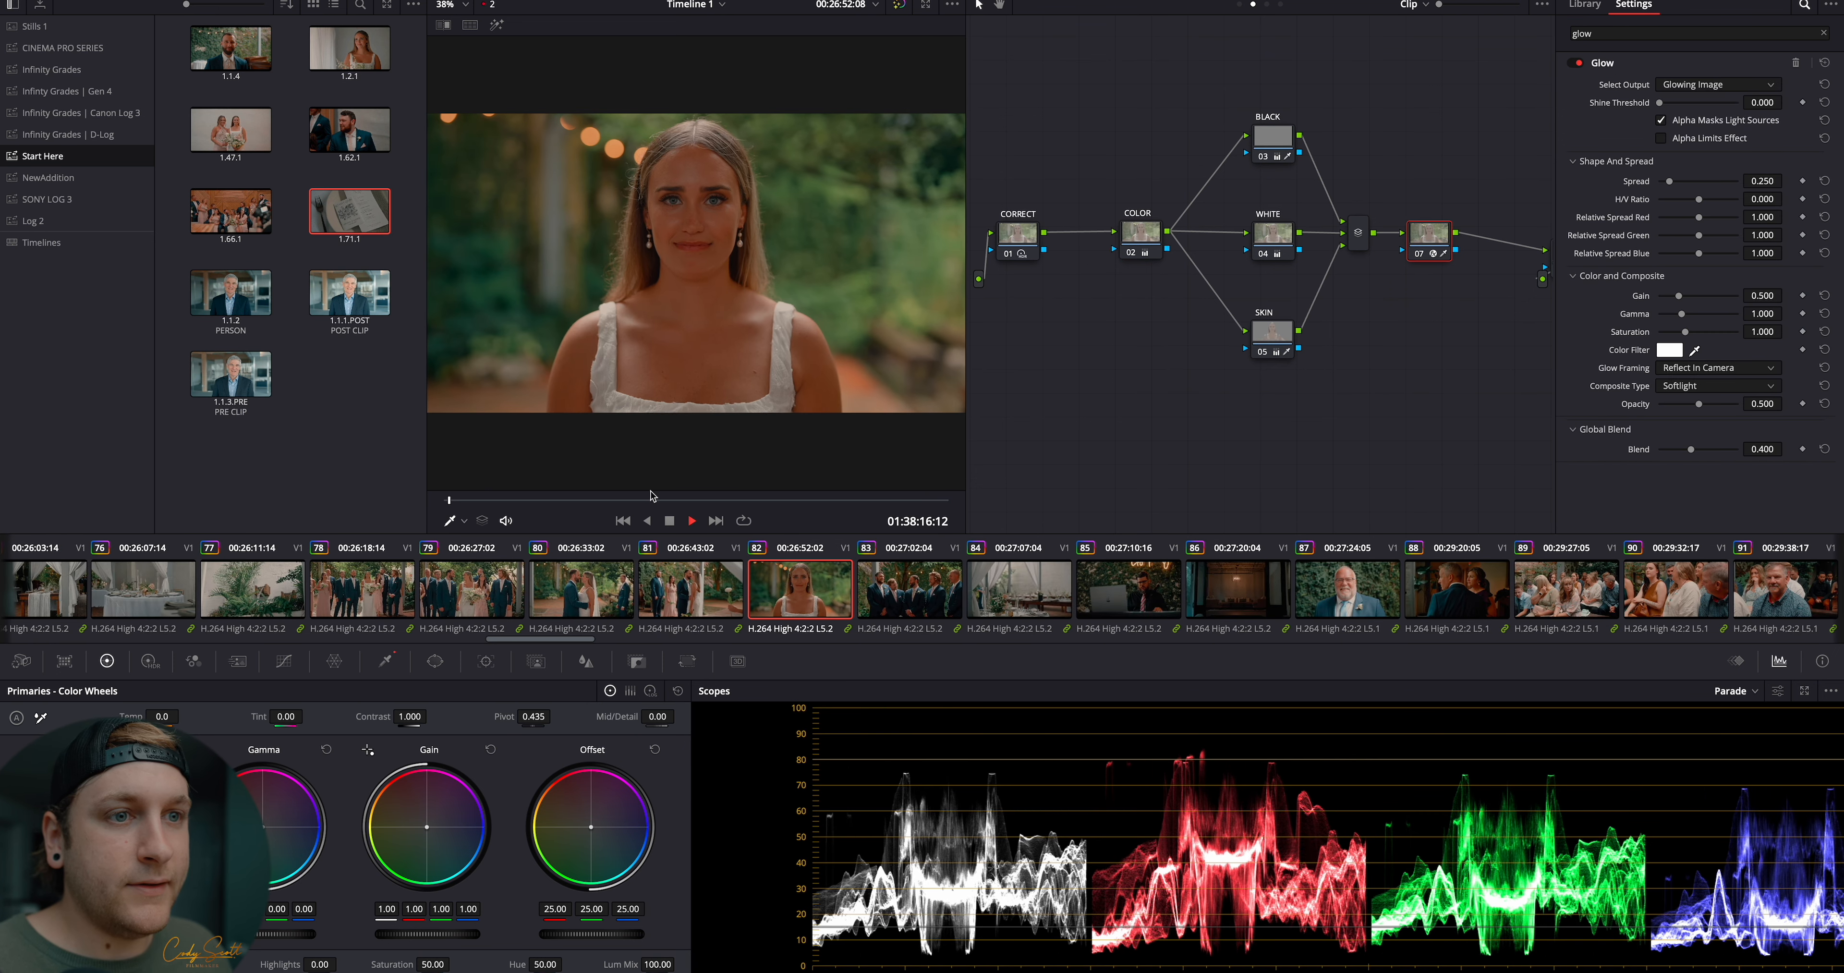
{"action": "left_click_drag", "start_coordinate": [522, 501], "coordinate": [697, 501]}
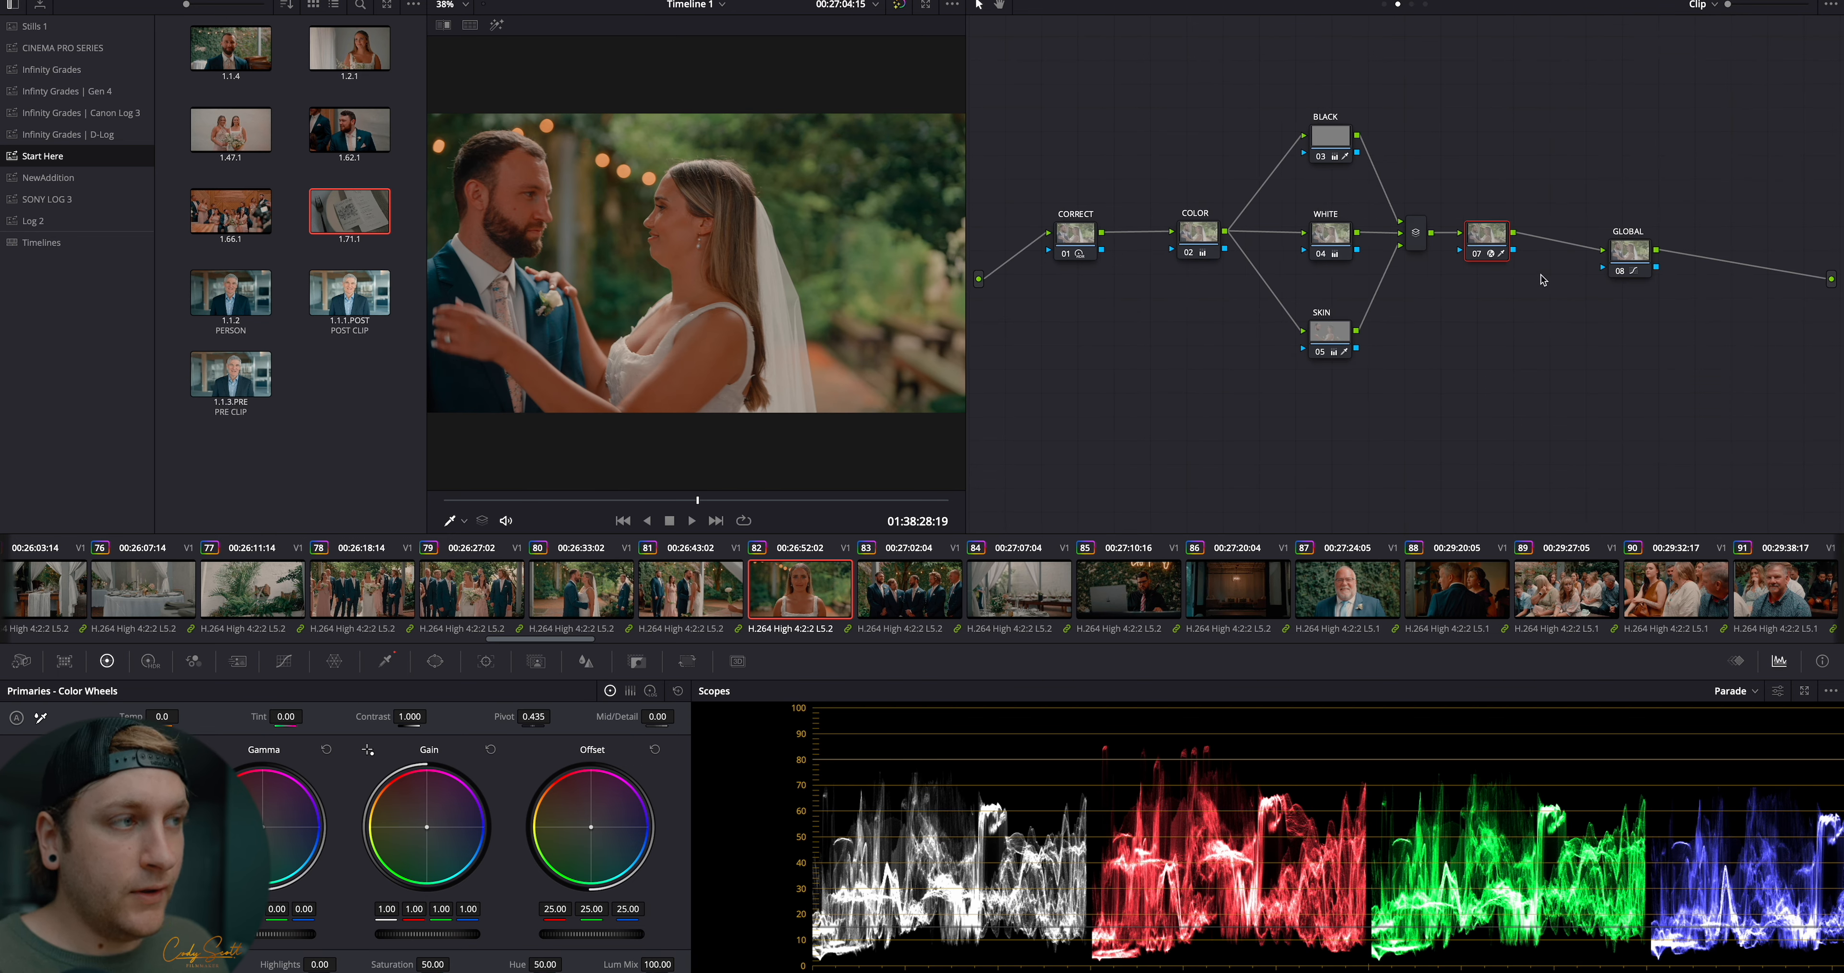
{"action": "key", "text": "alt+s"}
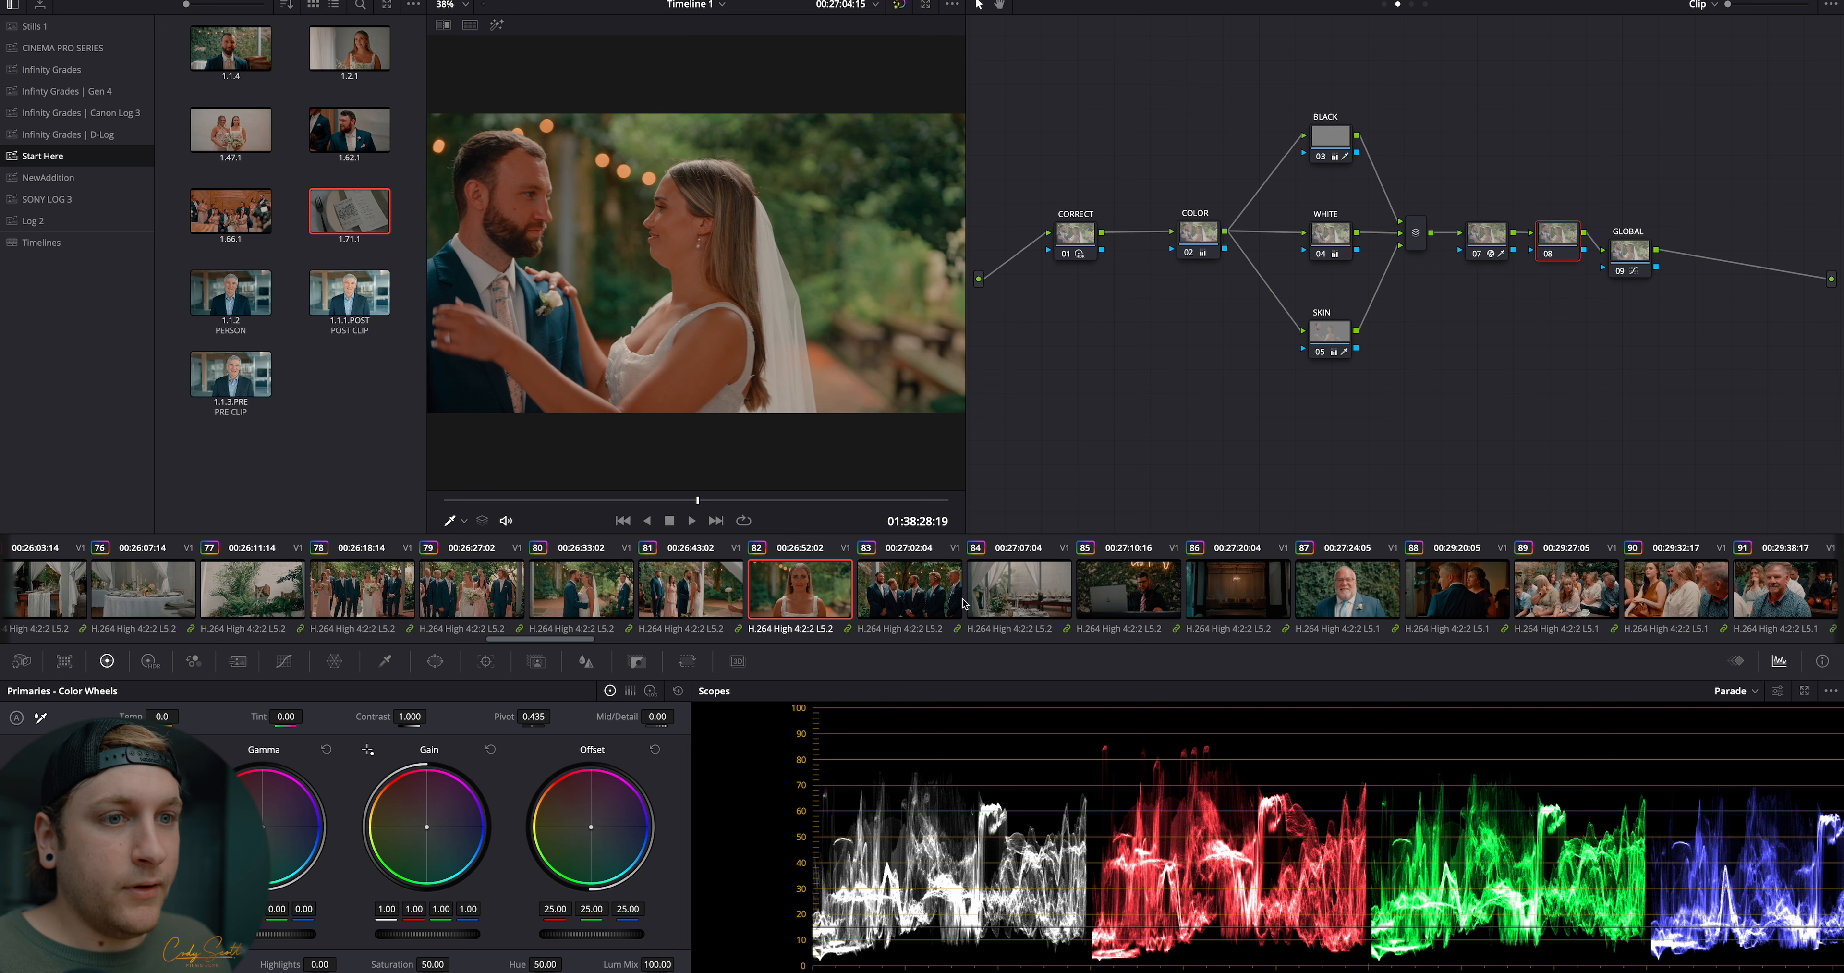
Copy the VIGNETTE node's grade from clip 01 onto clip 82's new node and display its oval window
{"action": "left_click_drag", "start_coordinate": [575, 639], "coordinate": [50, 628]}
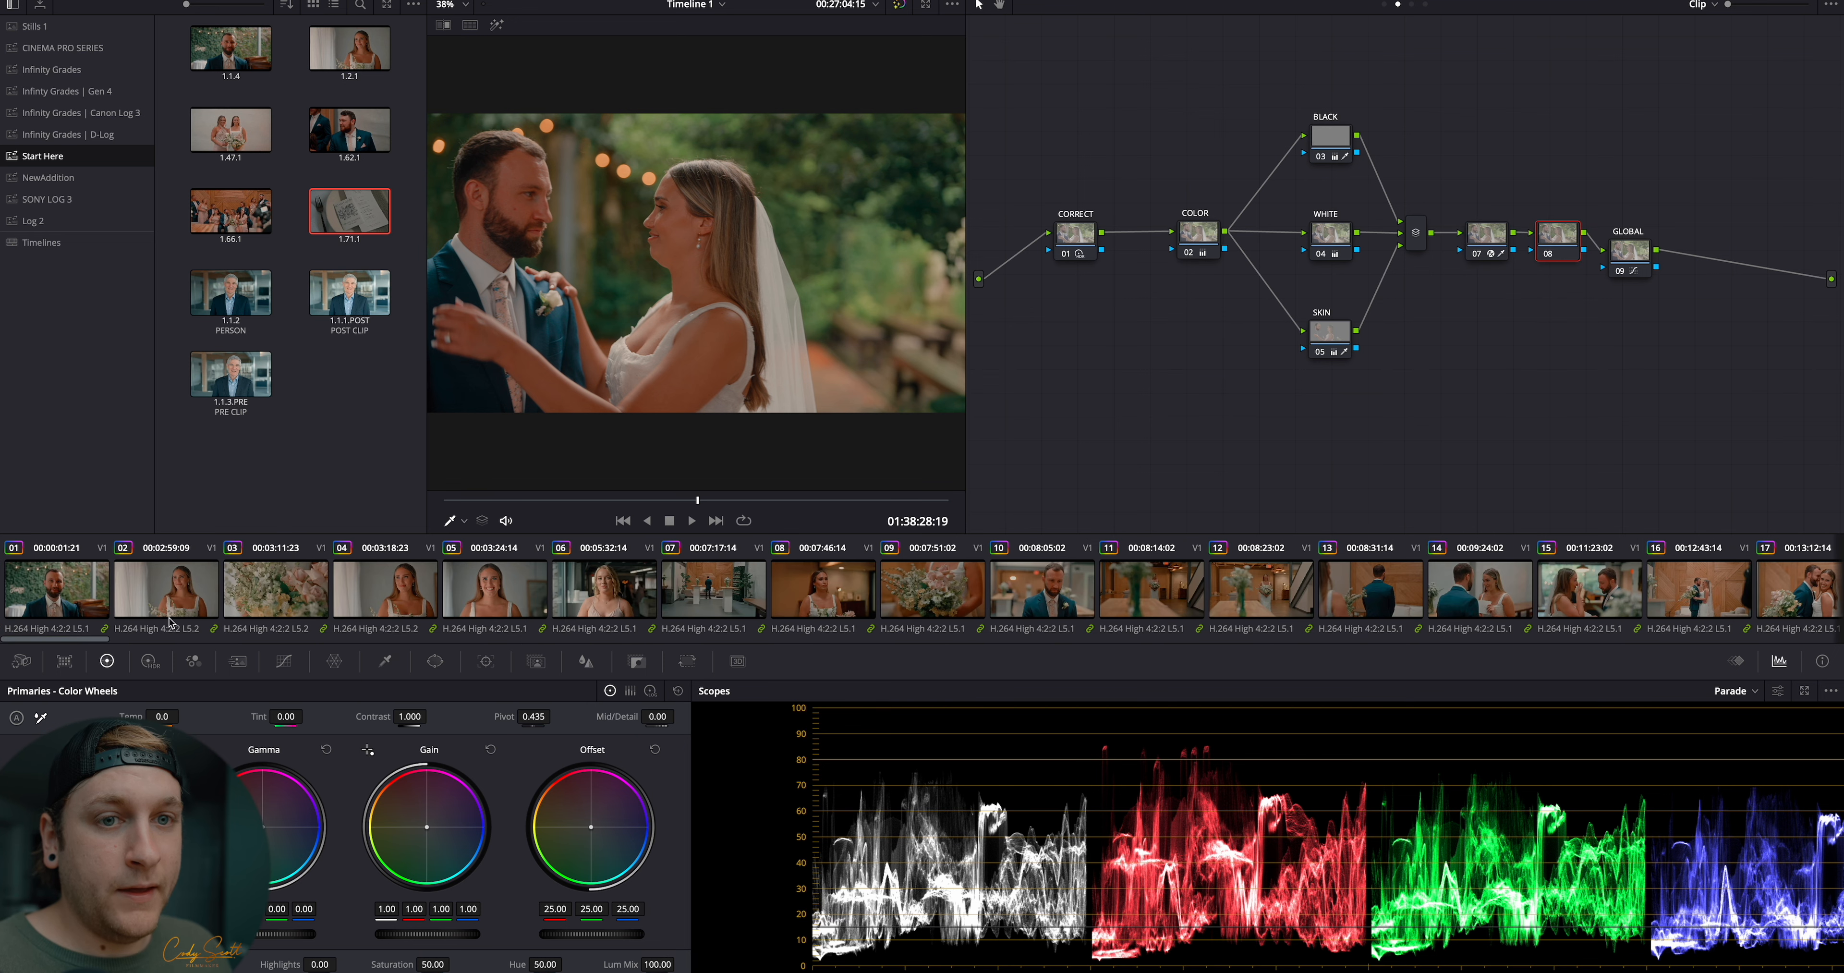
{"action": "left_click", "coordinate": [56, 594]}
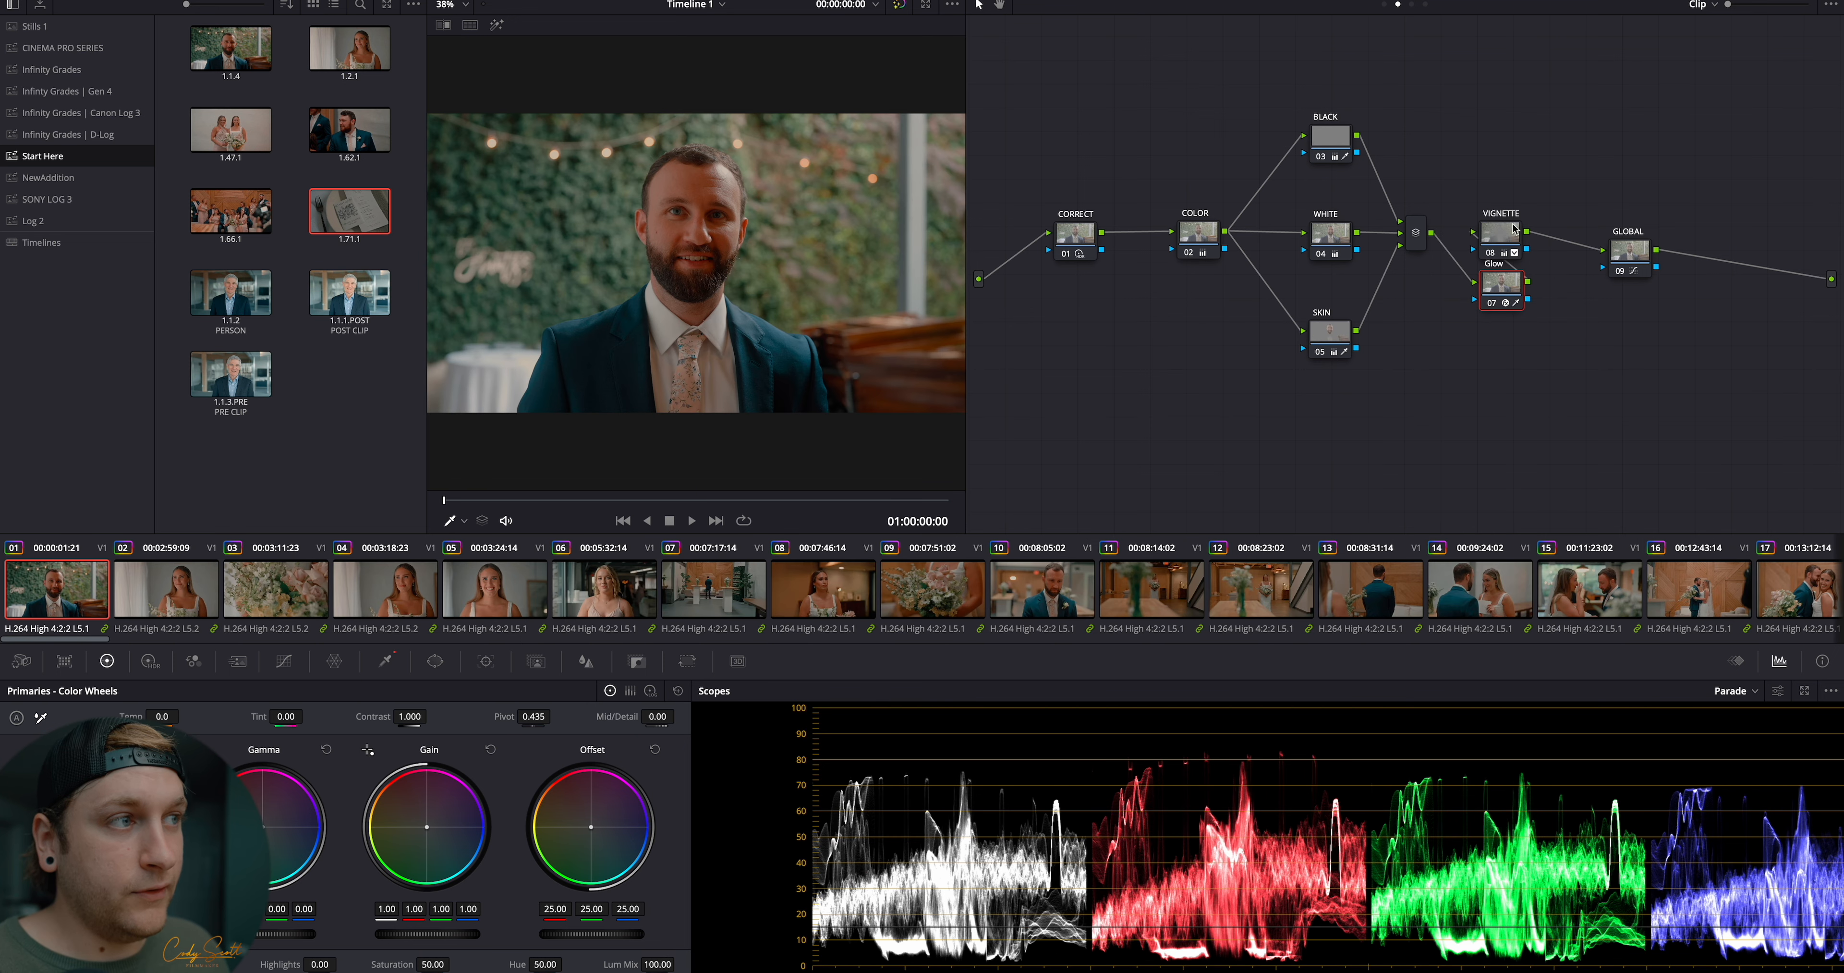
{"action": "left_click", "coordinate": [1493, 238]}
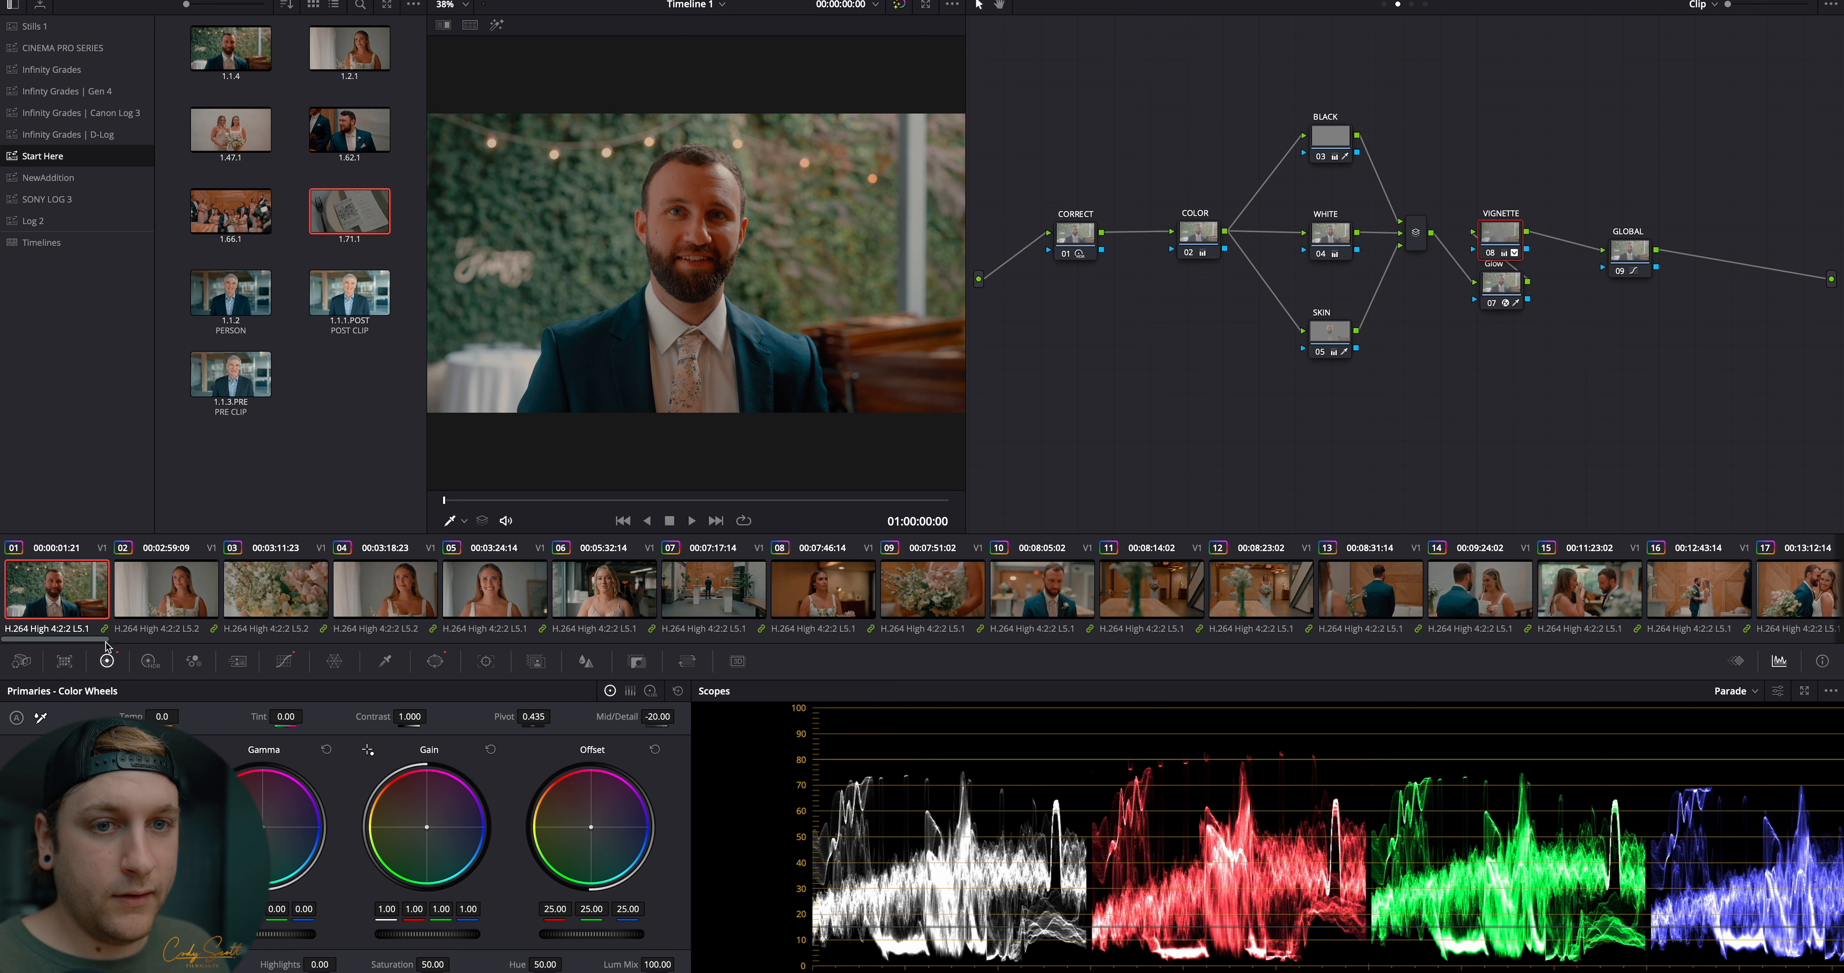
{"action": "left_click_drag", "start_coordinate": [78, 644], "coordinate": [554, 669]}
{"action": "left_click", "coordinate": [1088, 589]}
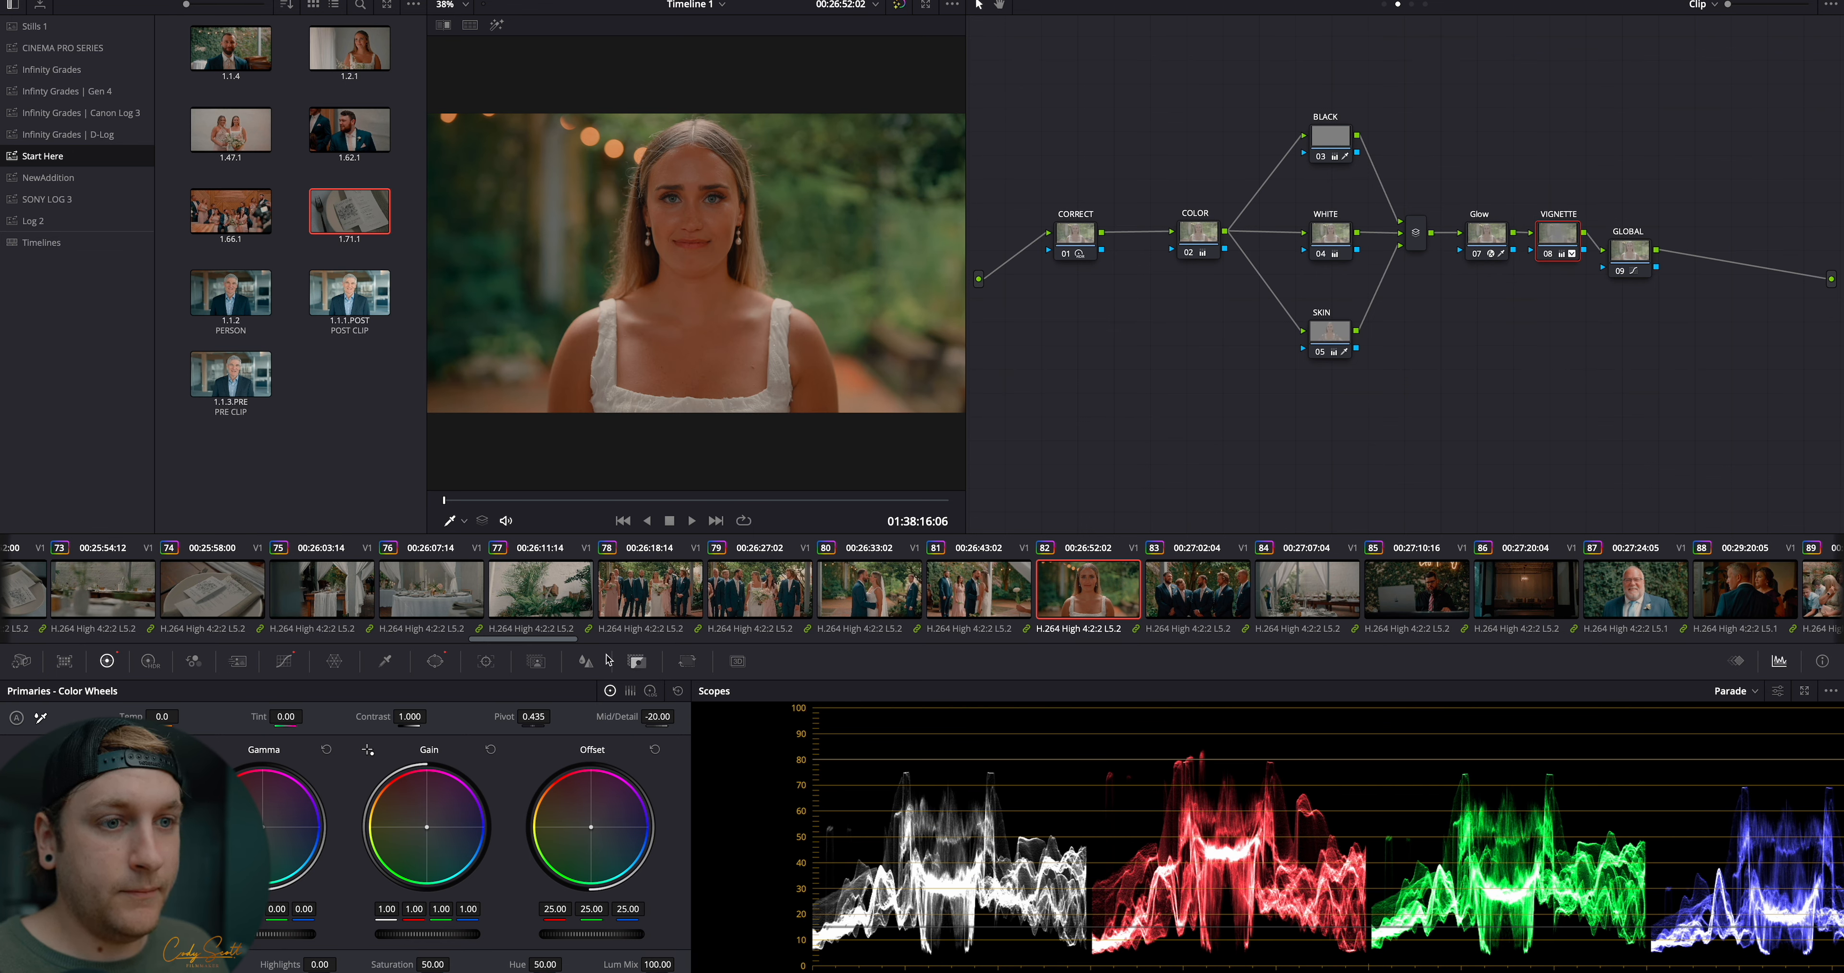
{"action": "left_click", "coordinate": [435, 660]}
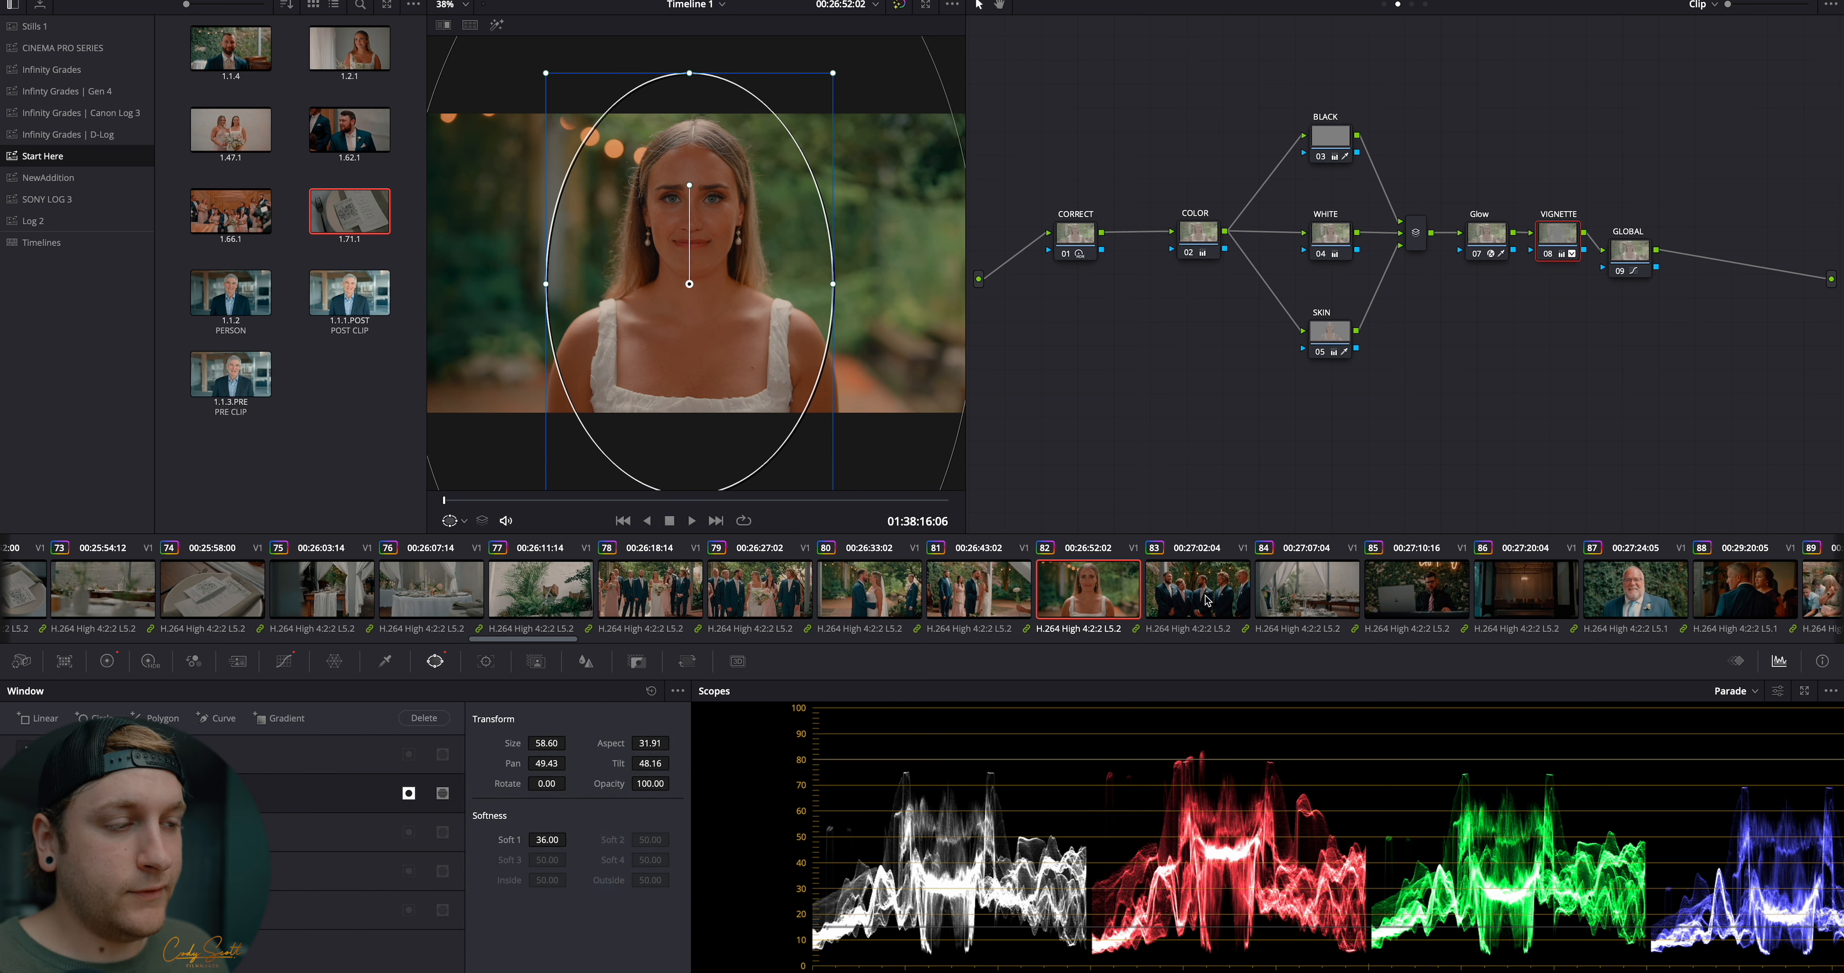
In clip 83, insert a node before the COLOR node and raise its gamma to 0.01
{"action": "left_click", "coordinate": [1228, 604]}
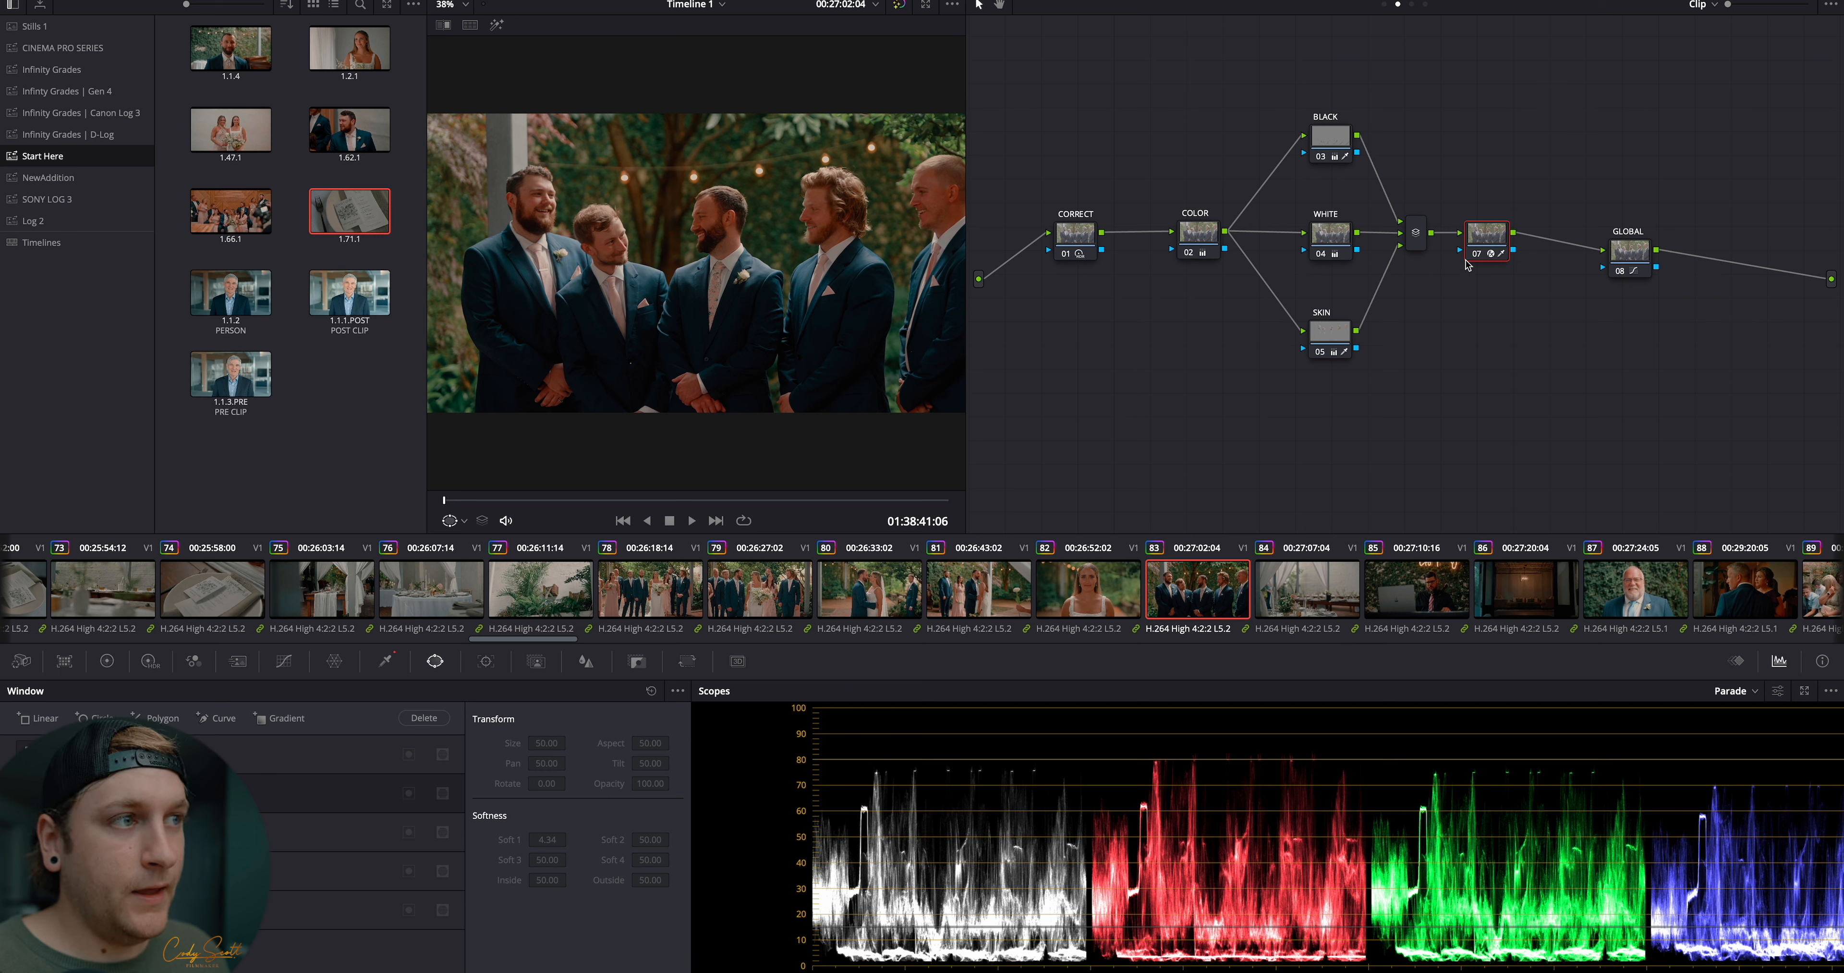
{"action": "left_click", "coordinate": [1217, 238]}
{"action": "key", "text": "shift+s"}
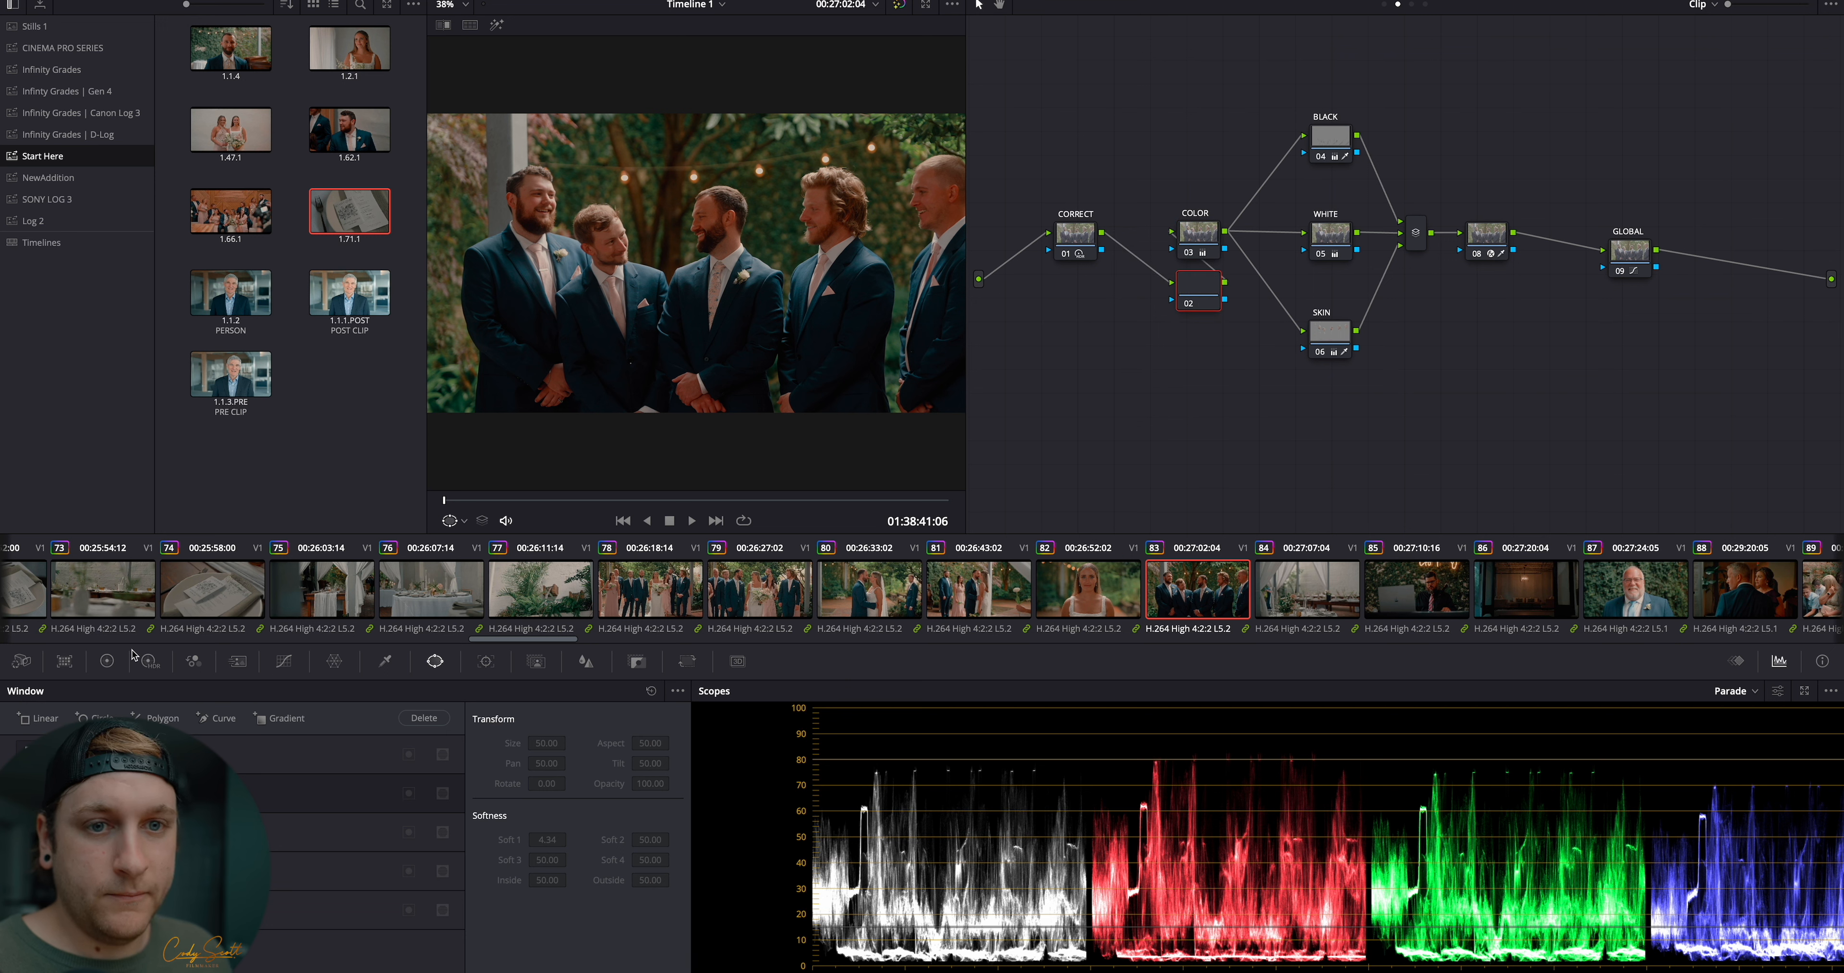
{"action": "left_click", "coordinate": [112, 664]}
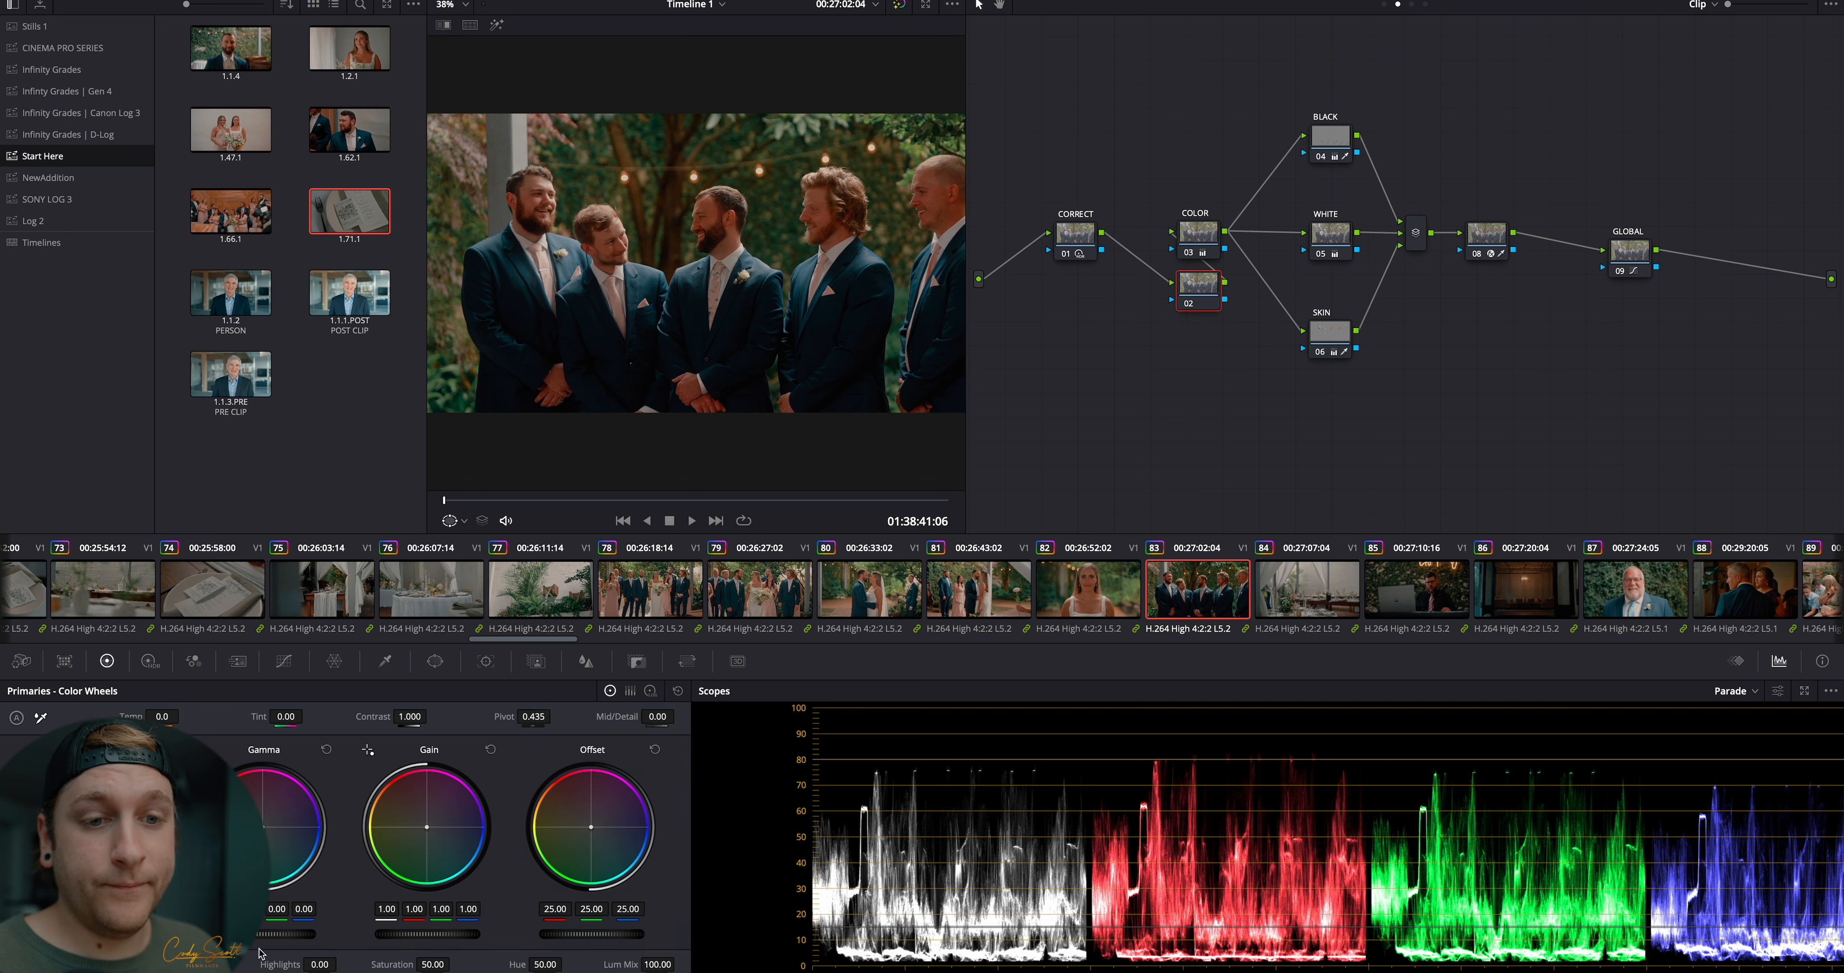
{"action": "left_click_drag", "start_coordinate": [272, 935], "coordinate": [305, 939]}
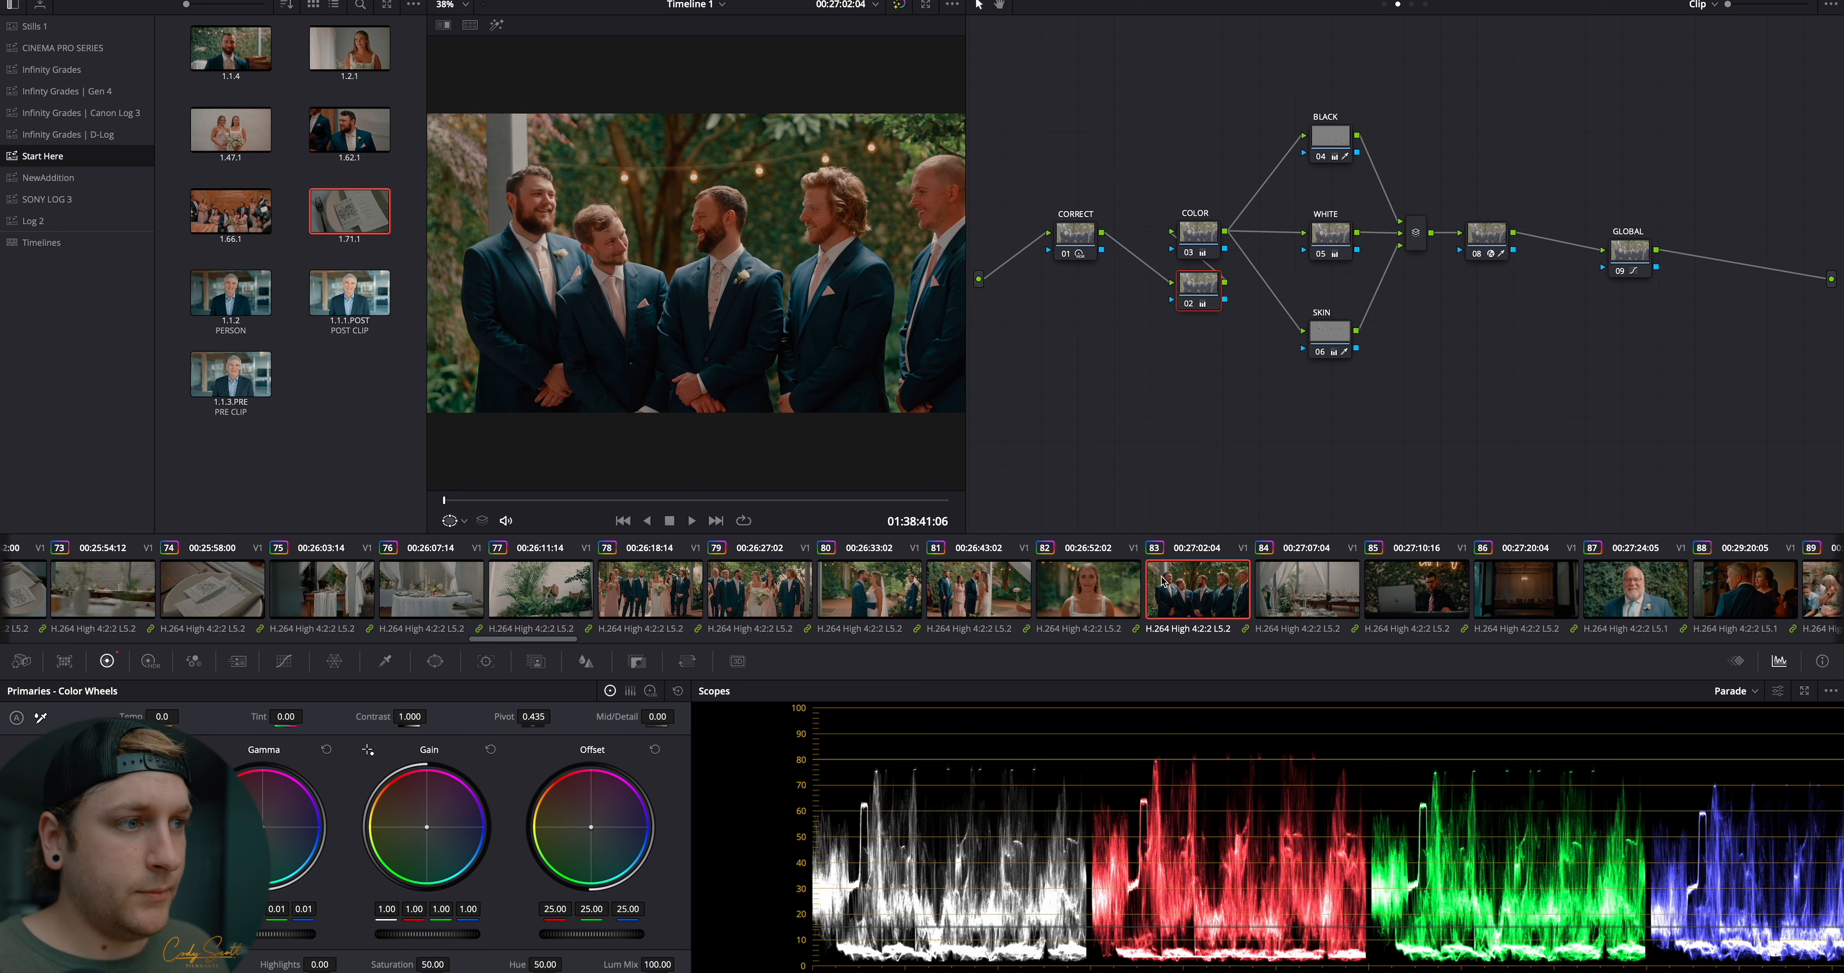
In clip 85, insert a node after the CORRECT node and raise its gamma to 0.03
{"action": "left_click", "coordinate": [1343, 598]}
{"action": "left_click", "coordinate": [1054, 589]}
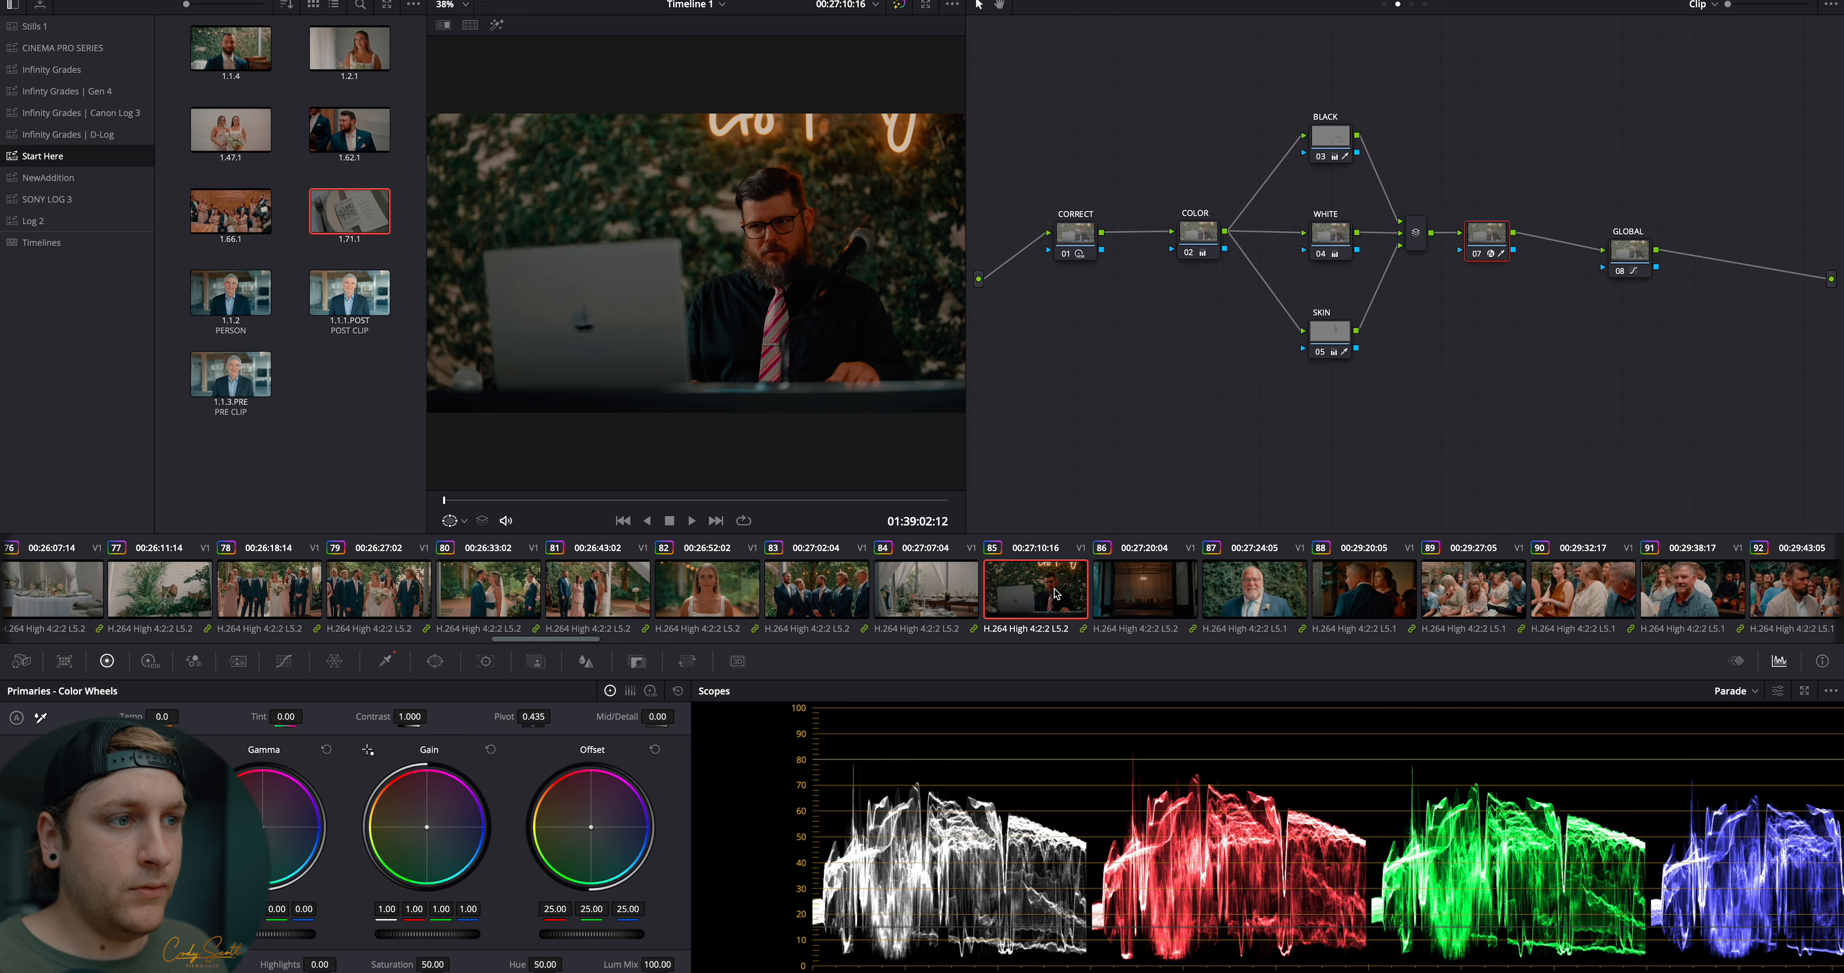
{"action": "left_click", "coordinate": [1081, 241]}
{"action": "key", "text": "alt+s"}
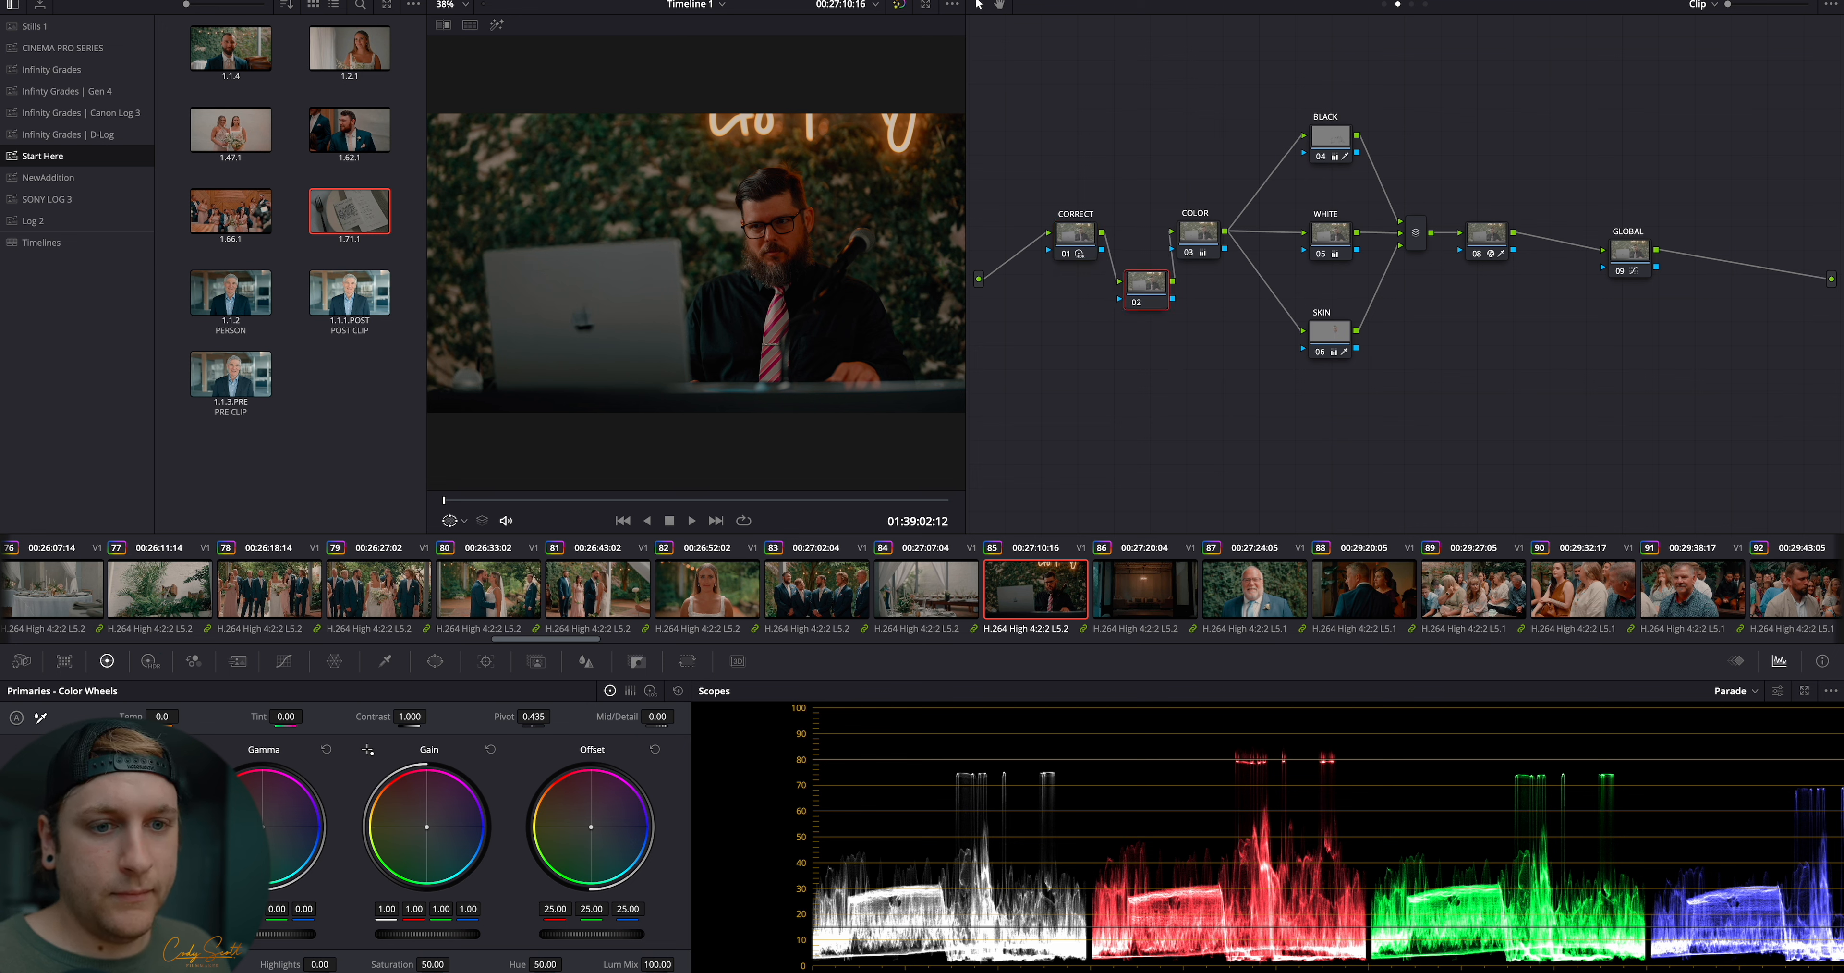
{"action": "left_click_drag", "start_coordinate": [264, 933], "coordinate": [312, 932]}
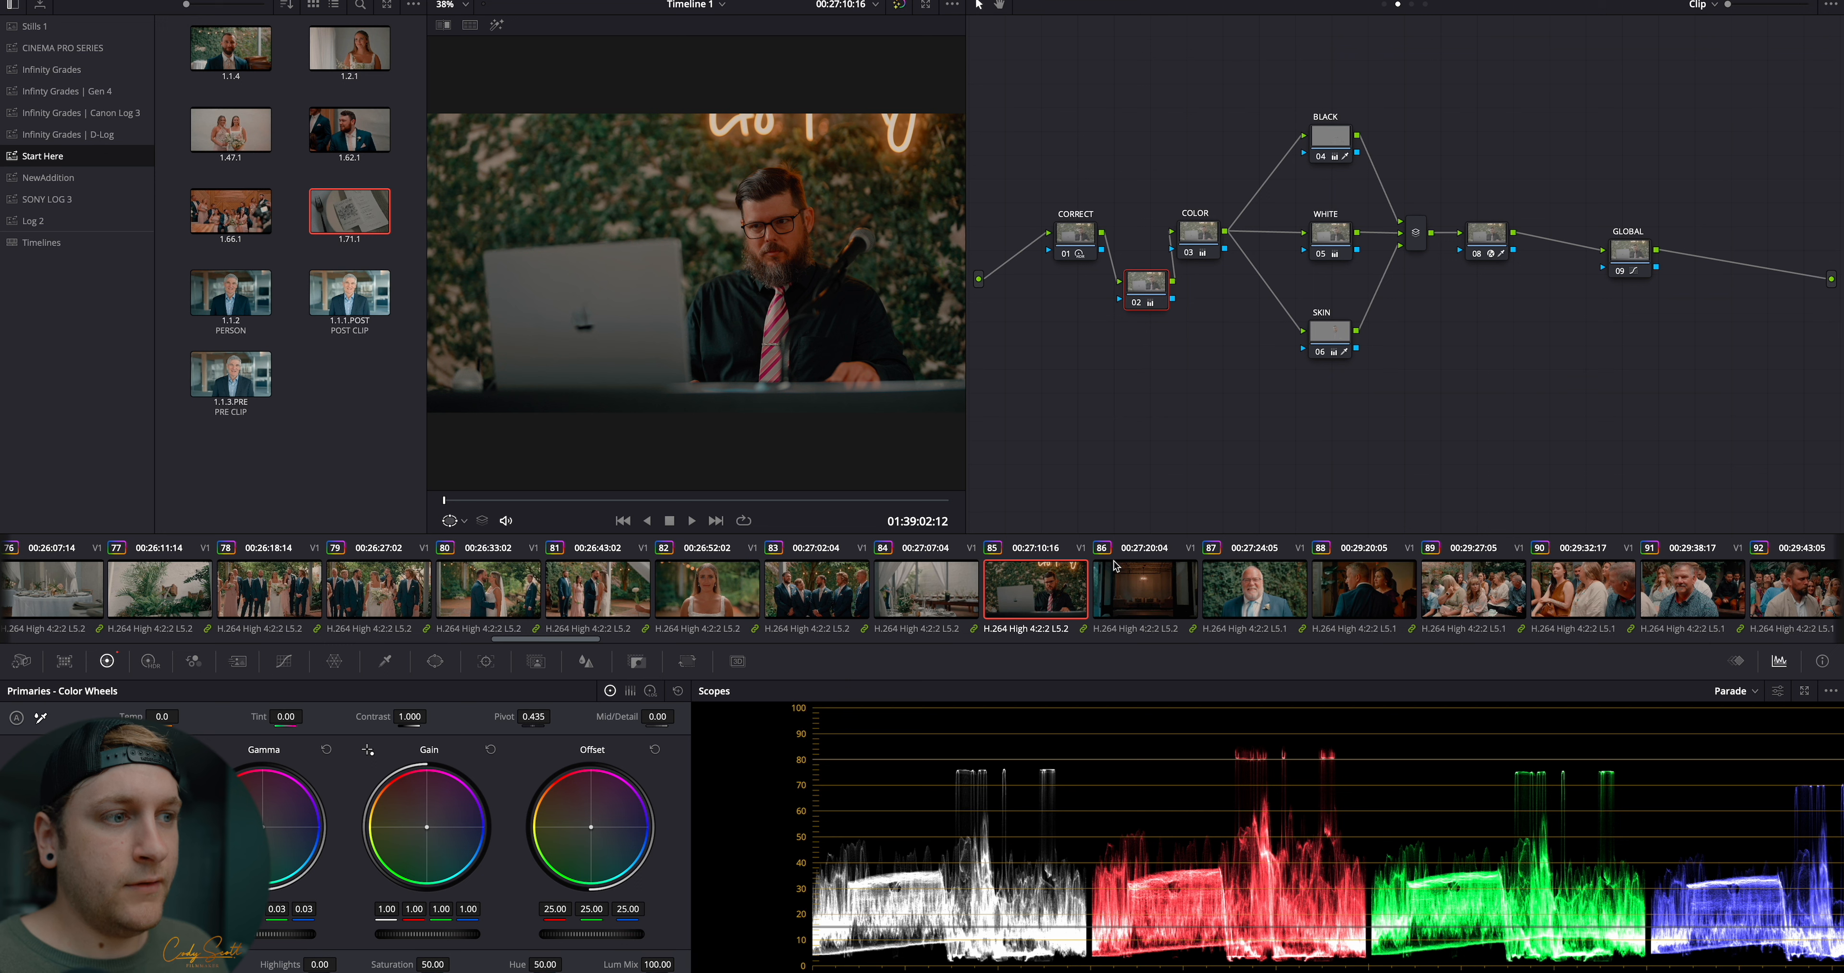
In clip 86, insert a node before the COLOR node and raise its gamma to 0.09
{"action": "left_click", "coordinate": [1142, 597]}
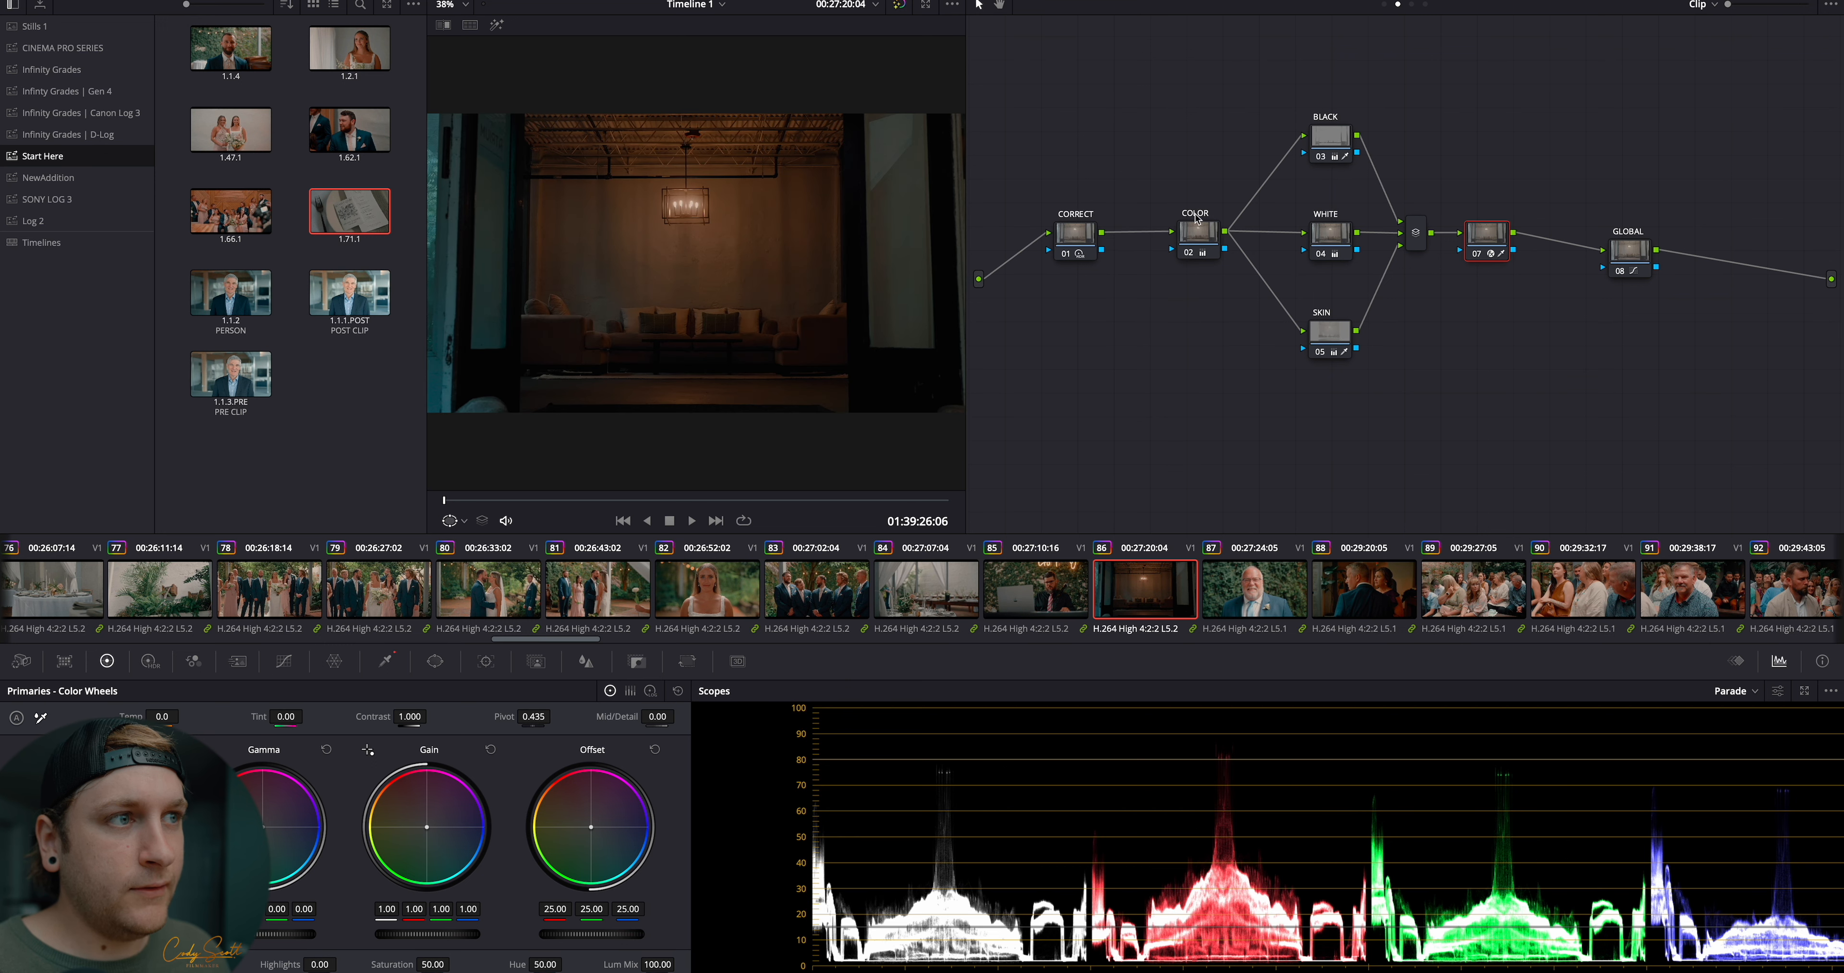
{"action": "left_click", "coordinate": [1201, 236]}
{"action": "key", "text": "shift+s"}
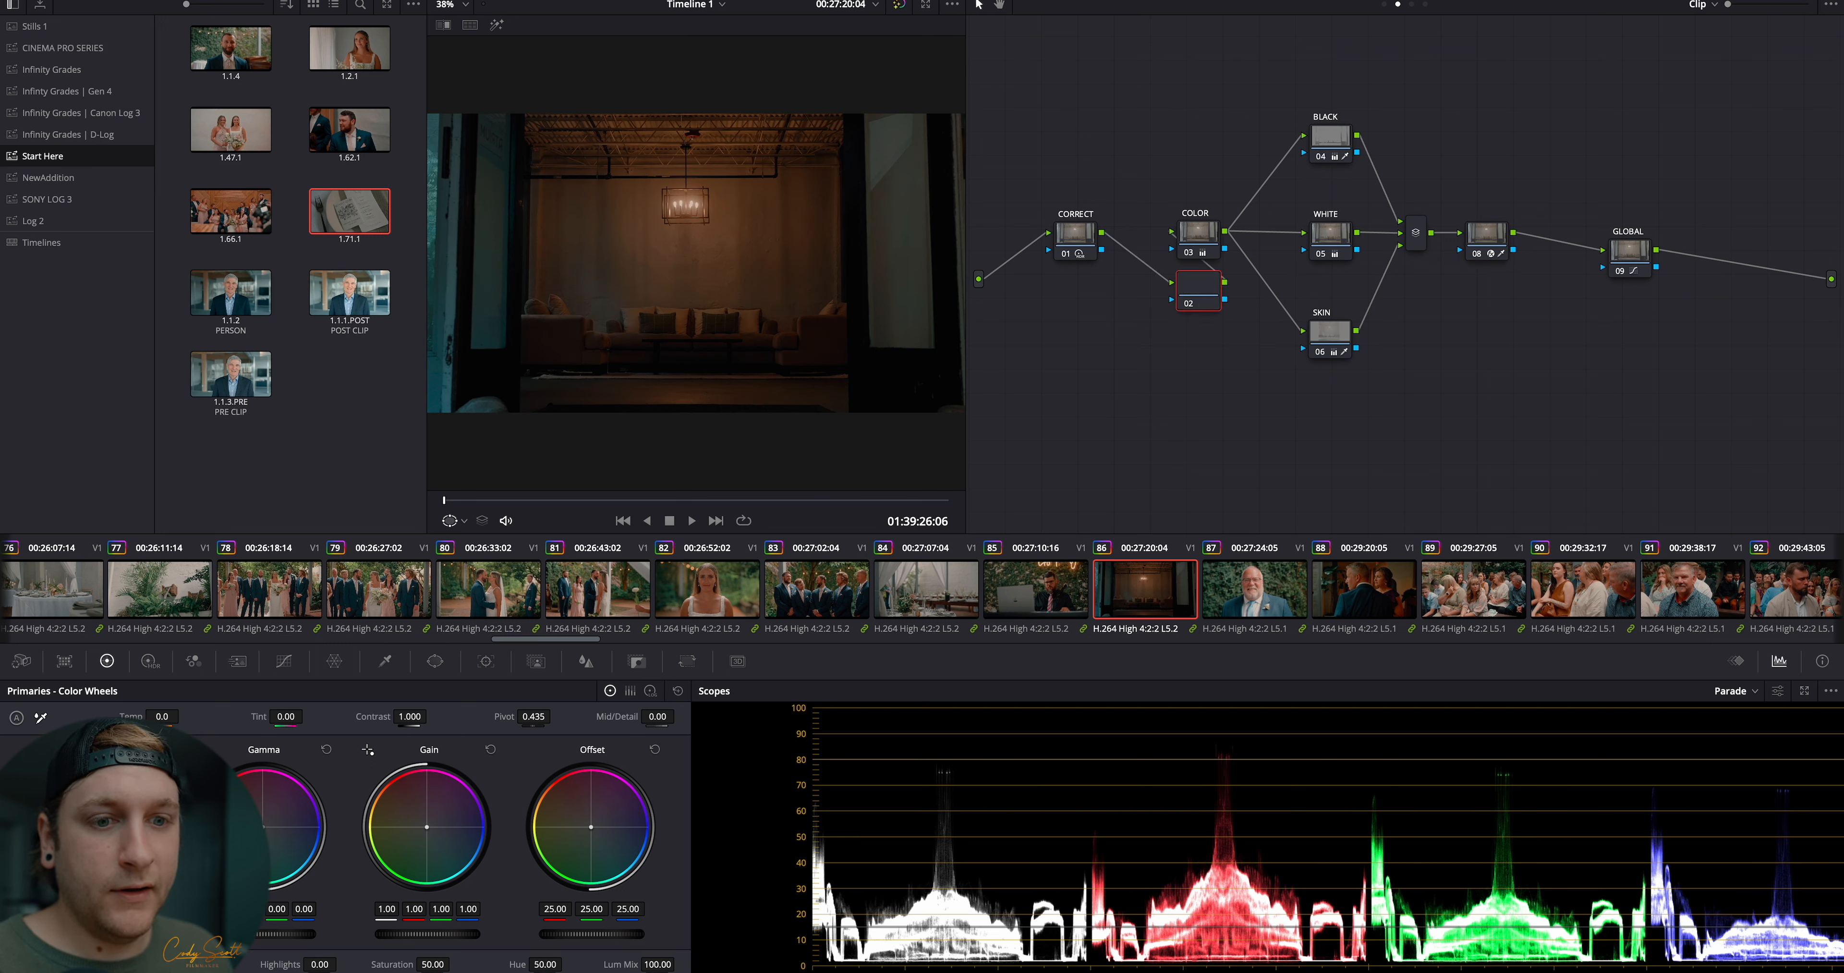
{"action": "left_click_drag", "start_coordinate": [316, 933], "coordinate": [459, 933]}
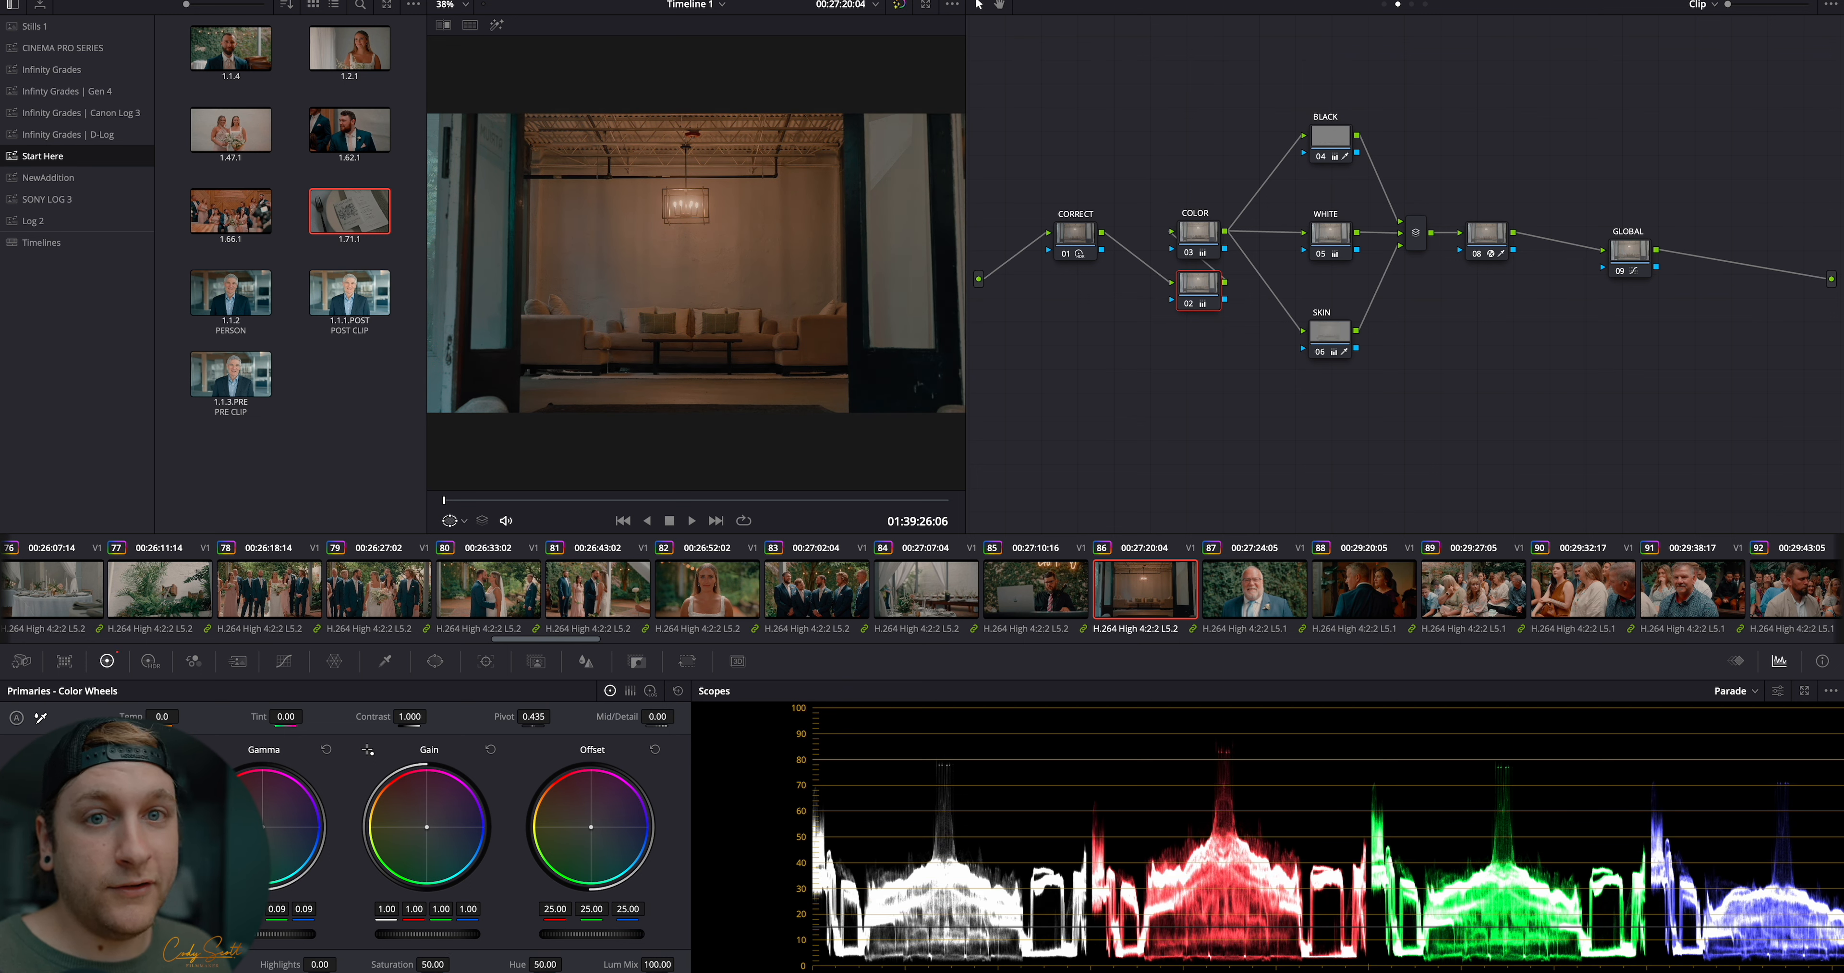
In clip 87, insert a node before the COLOR node and lower its gamma to -0.02
{"action": "left_click", "coordinate": [1251, 612]}
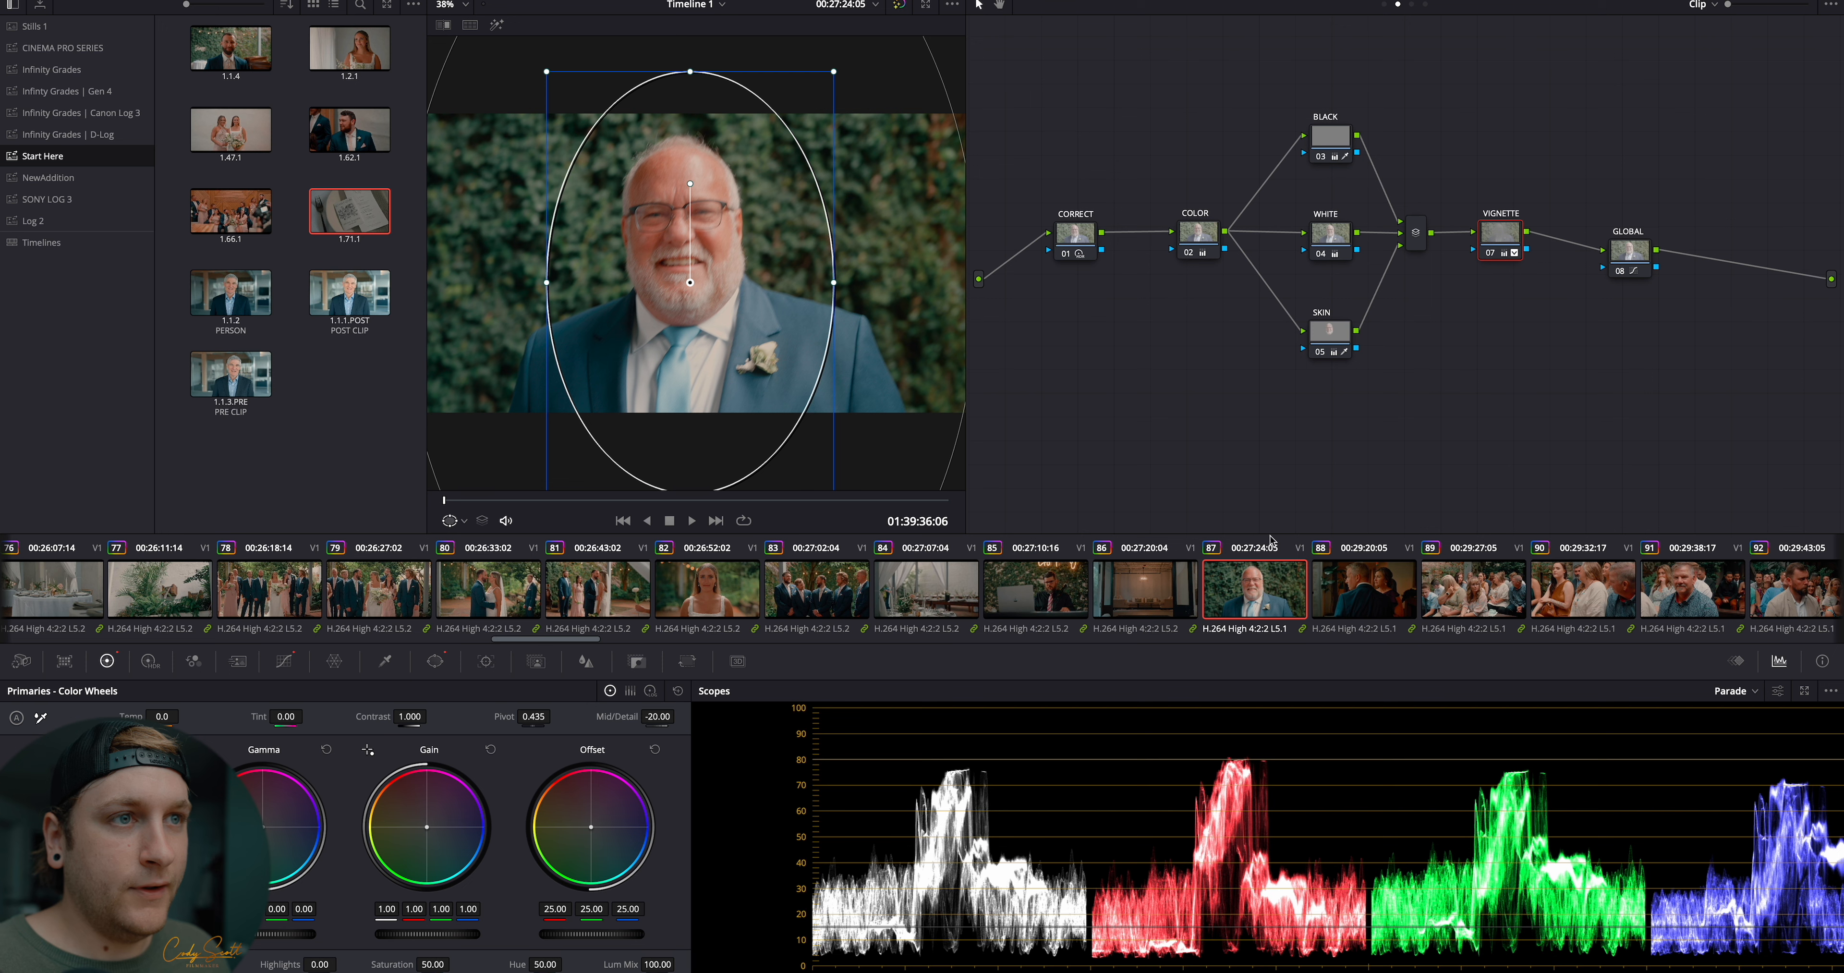
{"action": "left_click", "coordinate": [1200, 241]}
{"action": "key", "text": "shift+s"}
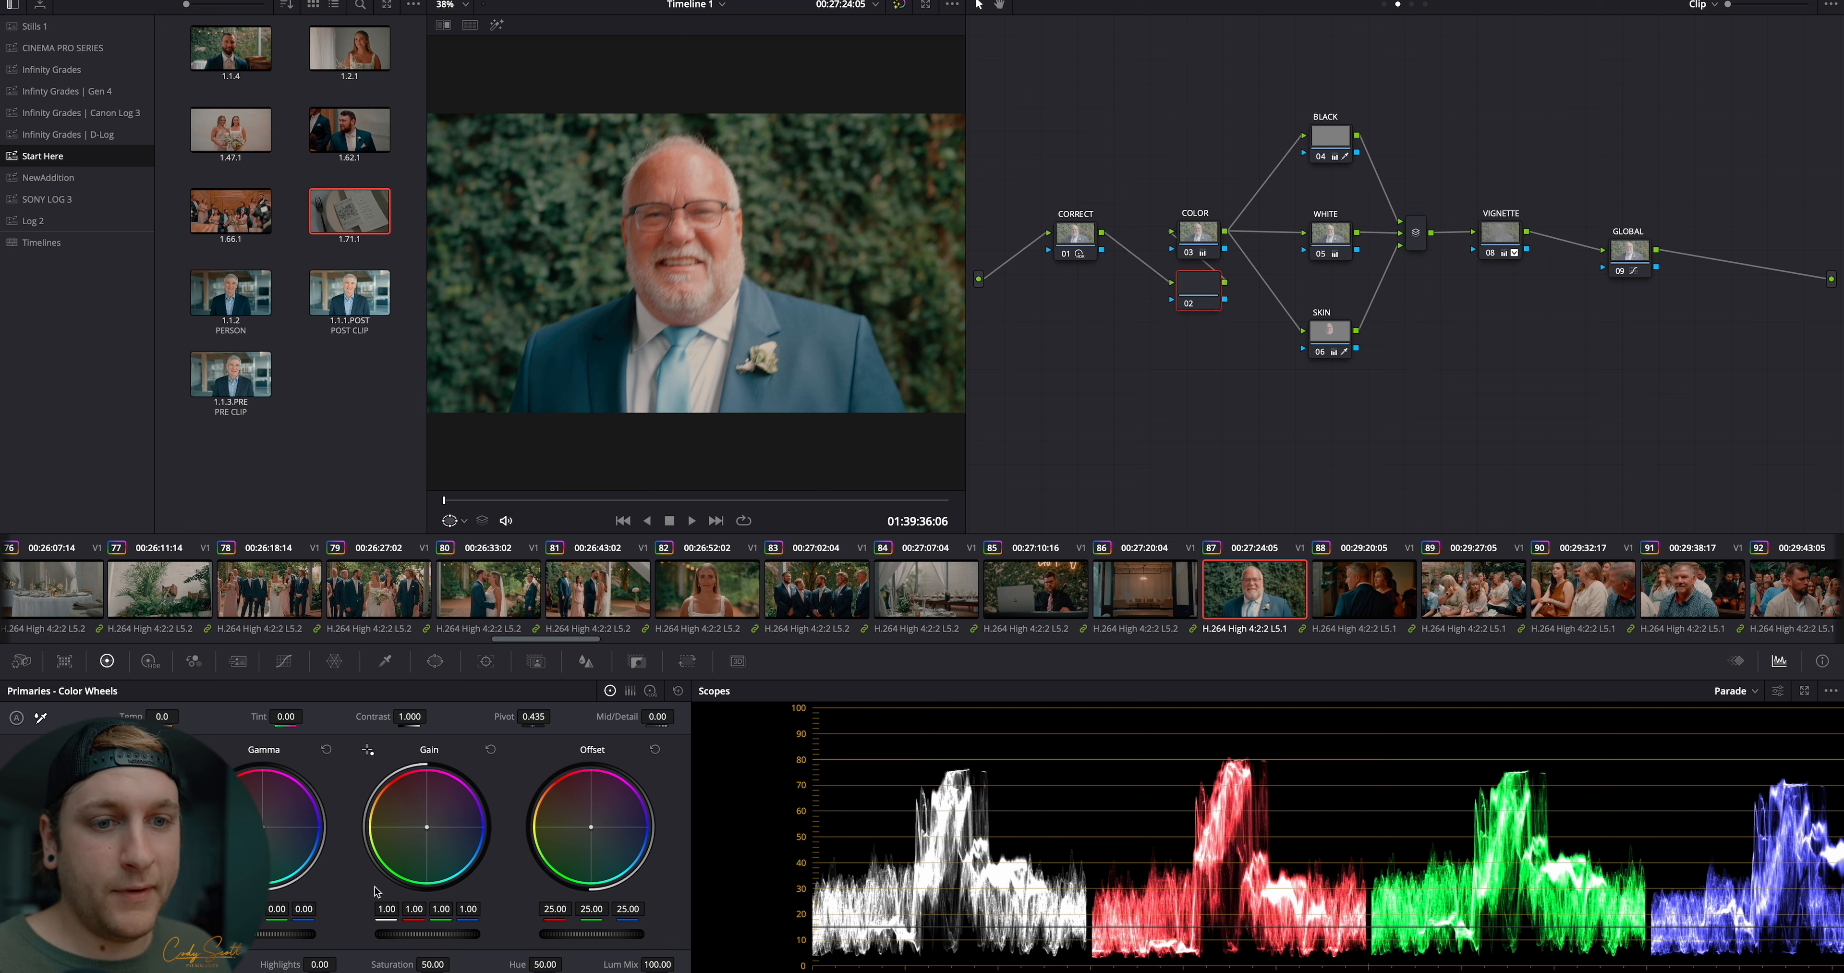
{"action": "left_click_drag", "start_coordinate": [284, 940], "coordinate": [301, 938]}
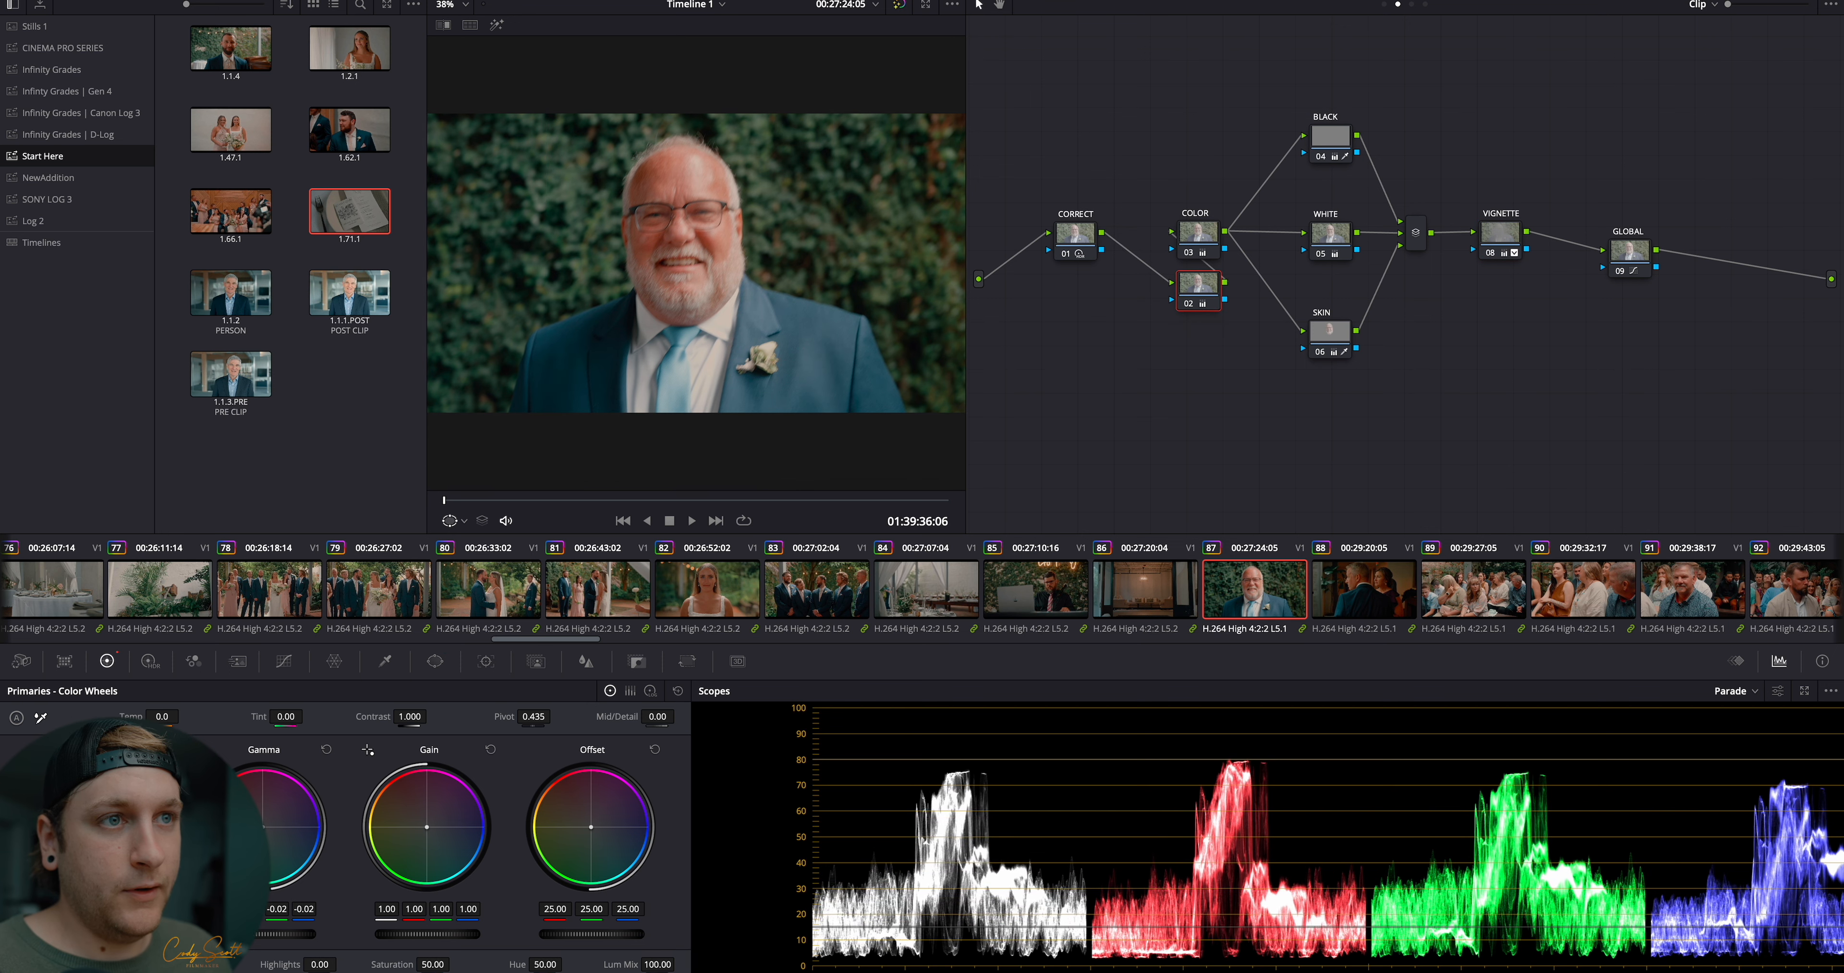
In clip 88, insert a node before the COLOR node, not after it, and raise its gamma to 0.06
{"action": "left_click", "coordinate": [1403, 582]}
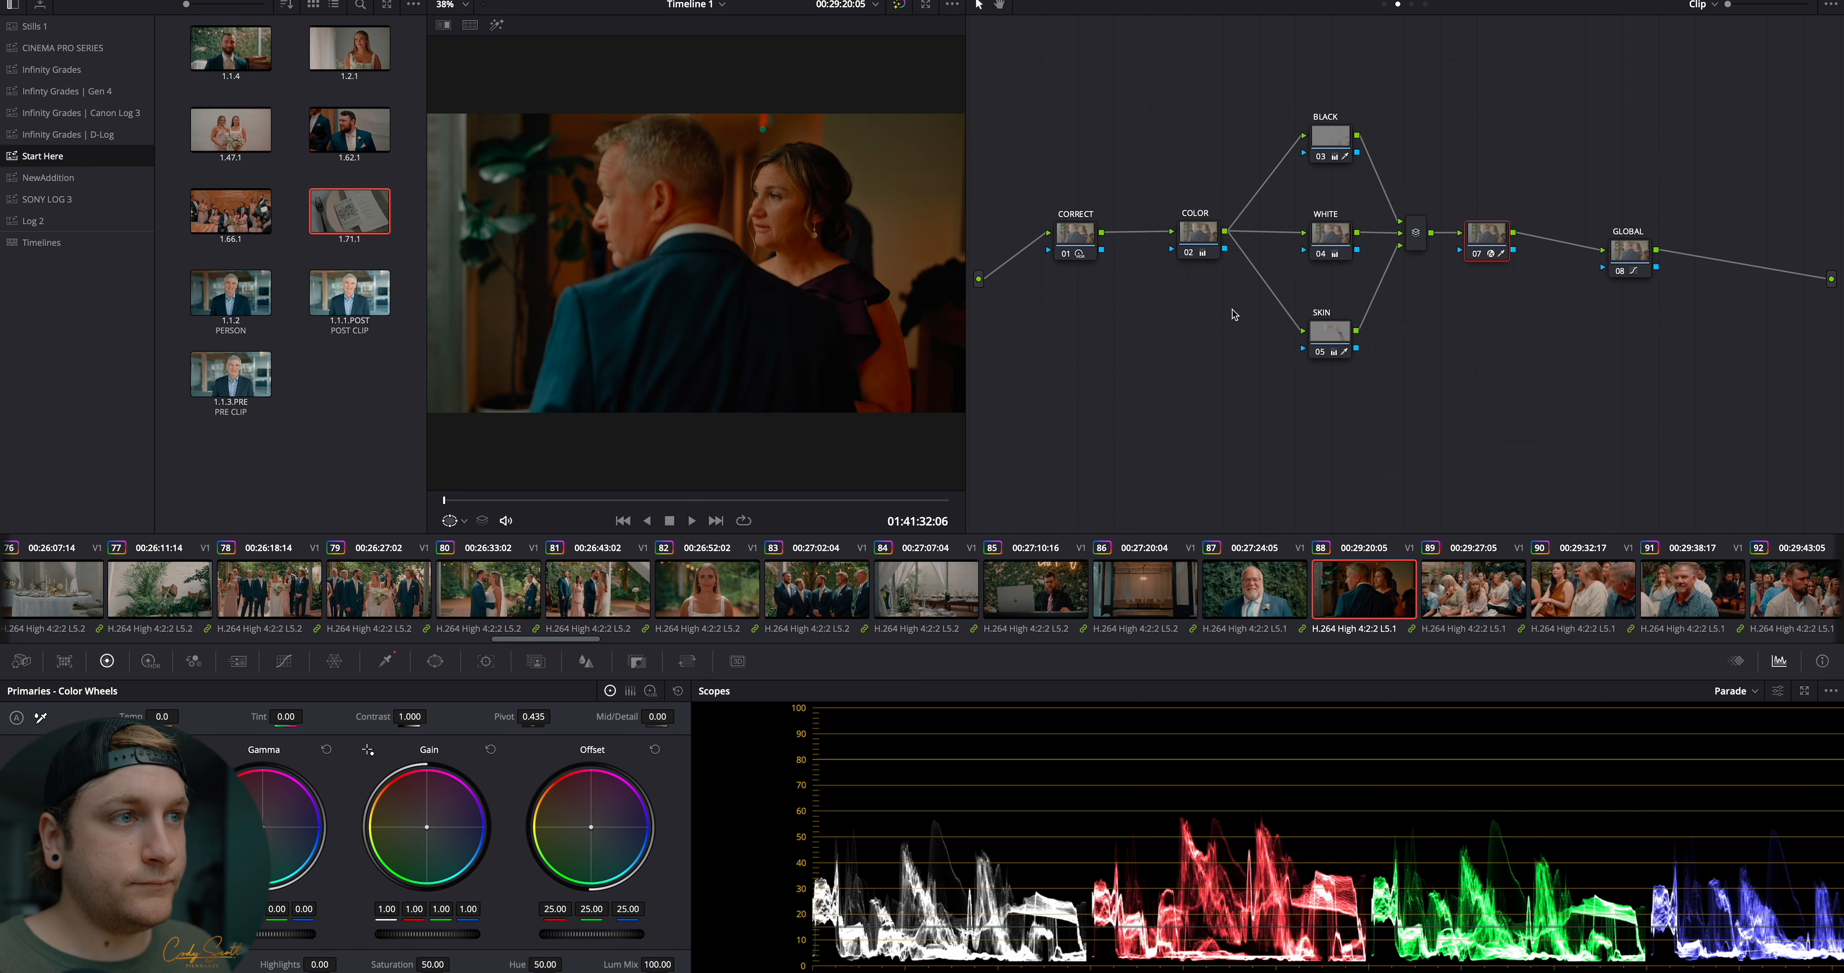
{"action": "left_click", "coordinate": [1208, 234]}
{"action": "key", "text": "alt+s"}
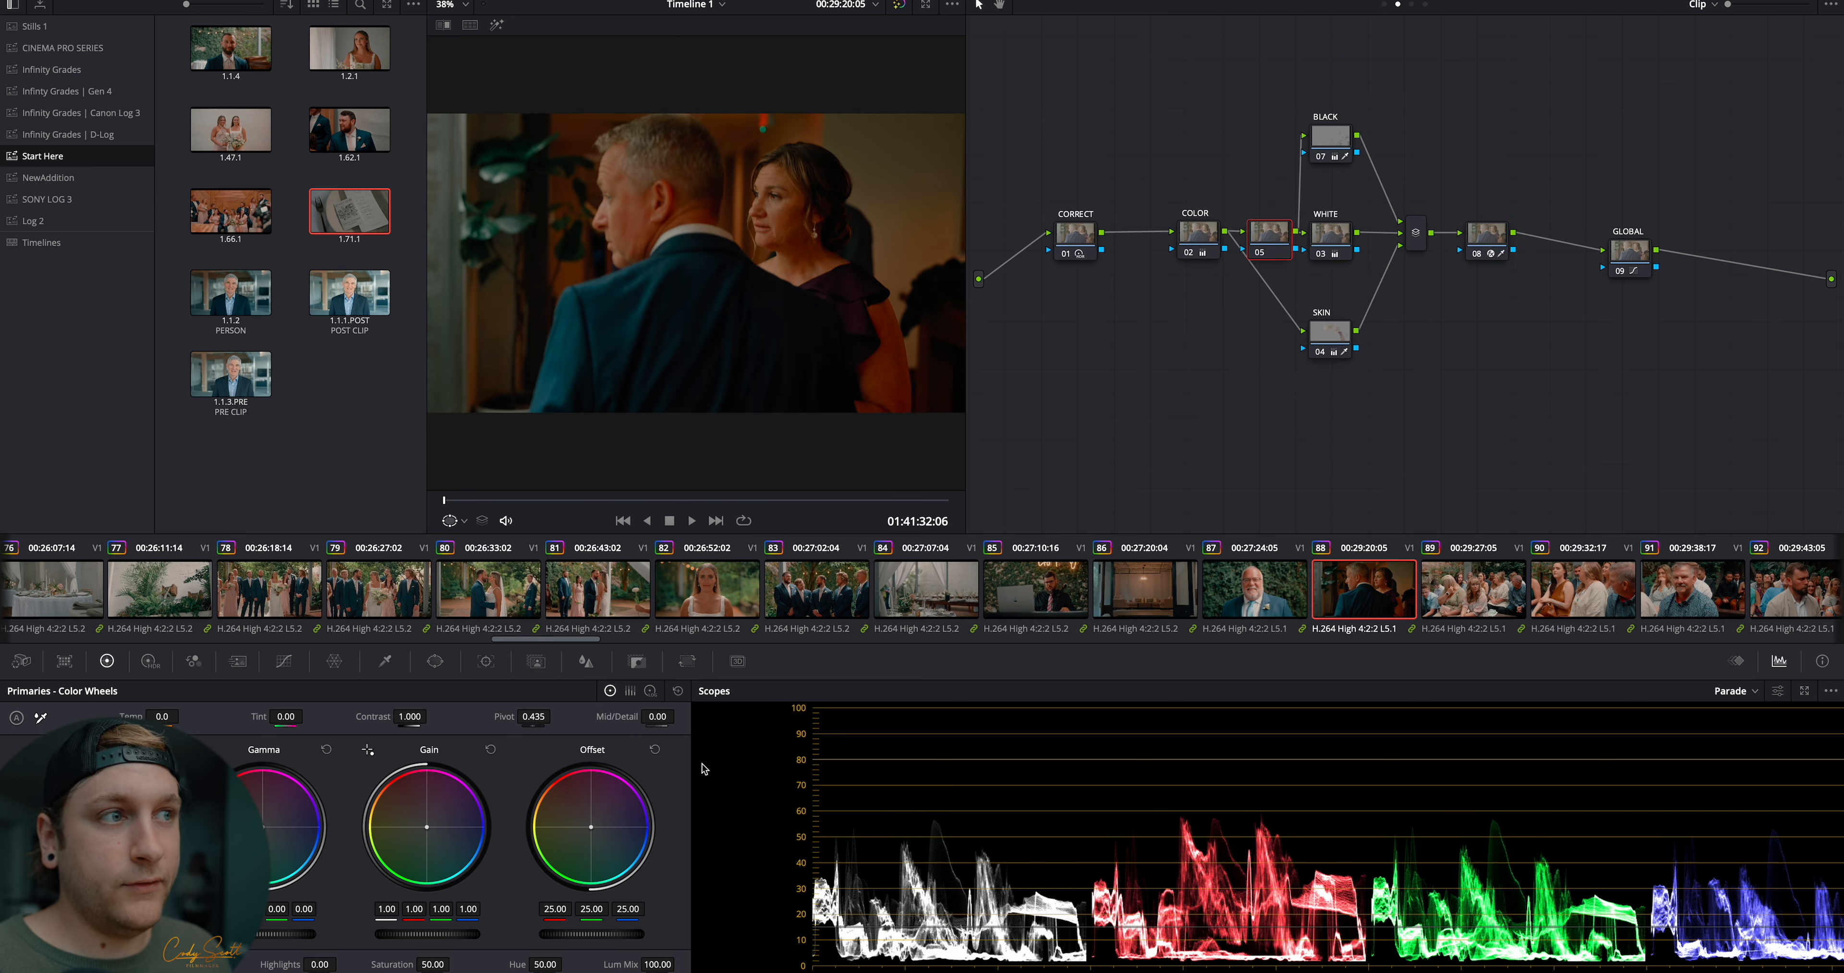
{"action": "key", "text": "super+z"}
{"action": "left_click", "coordinate": [1191, 236]}
{"action": "key", "text": "shift+s"}
{"action": "left_click_drag", "start_coordinate": [253, 942], "coordinate": [294, 934]}
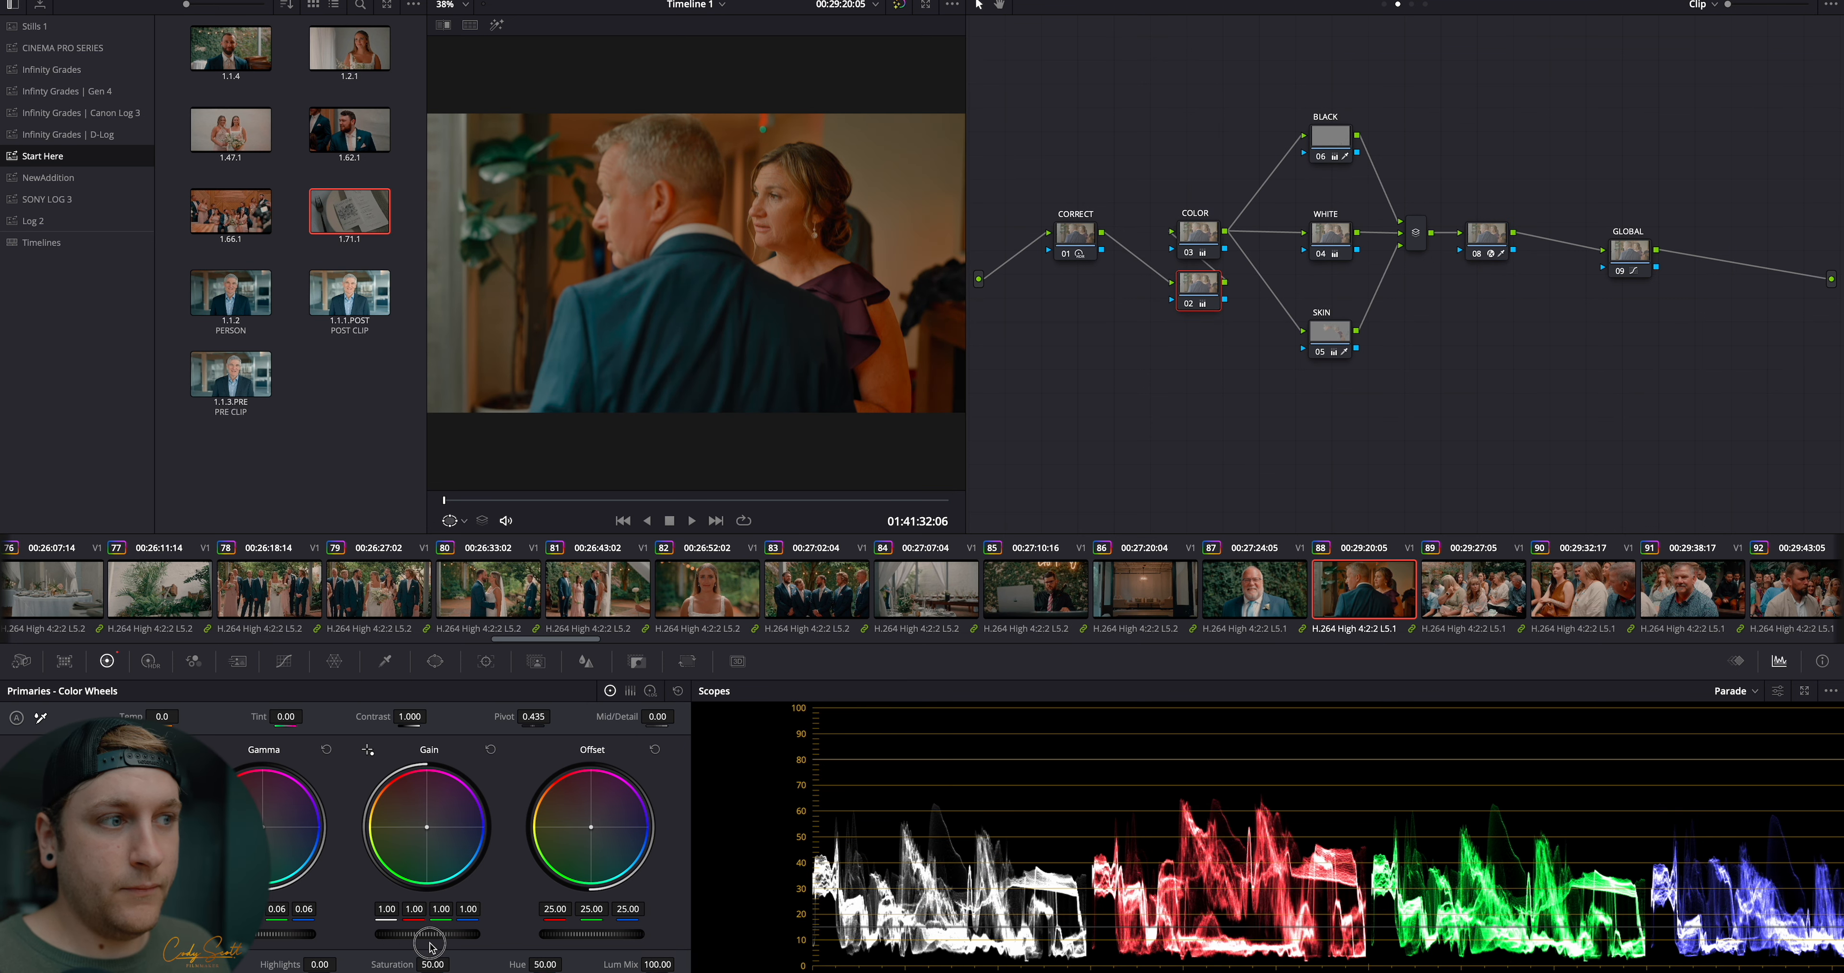
{"action": "left_click", "coordinate": [1499, 599]}
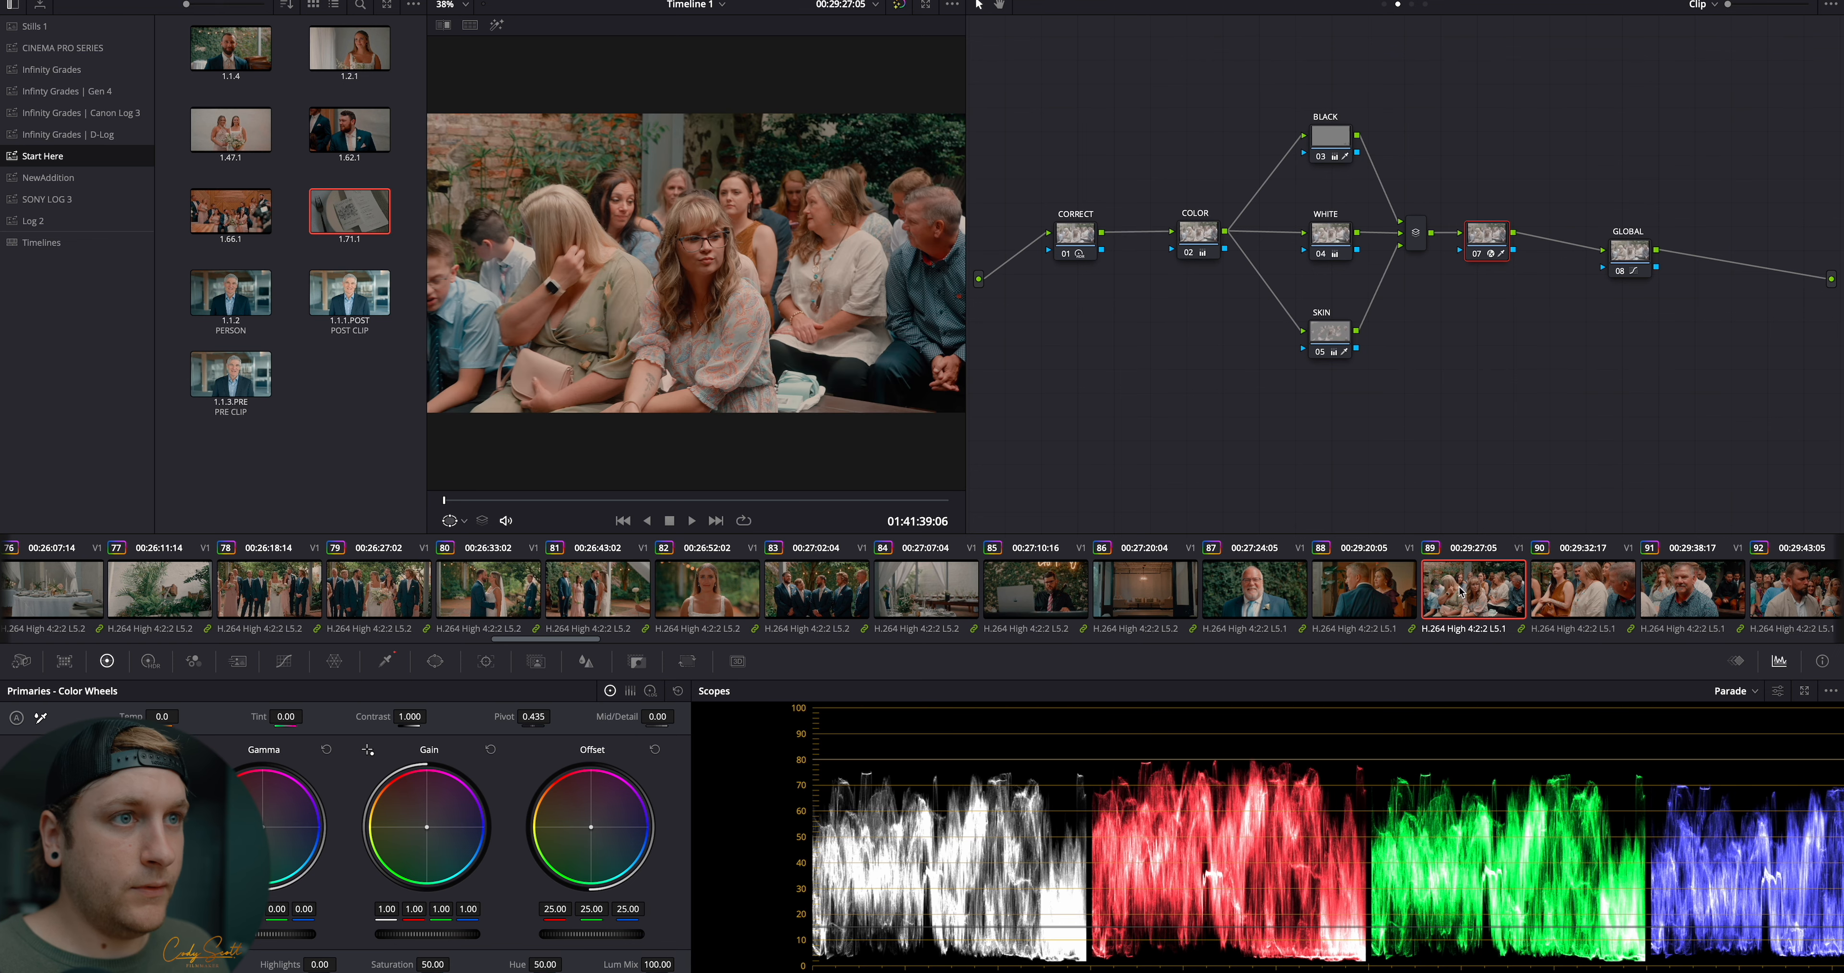
{"action": "left_click", "coordinate": [1220, 233]}
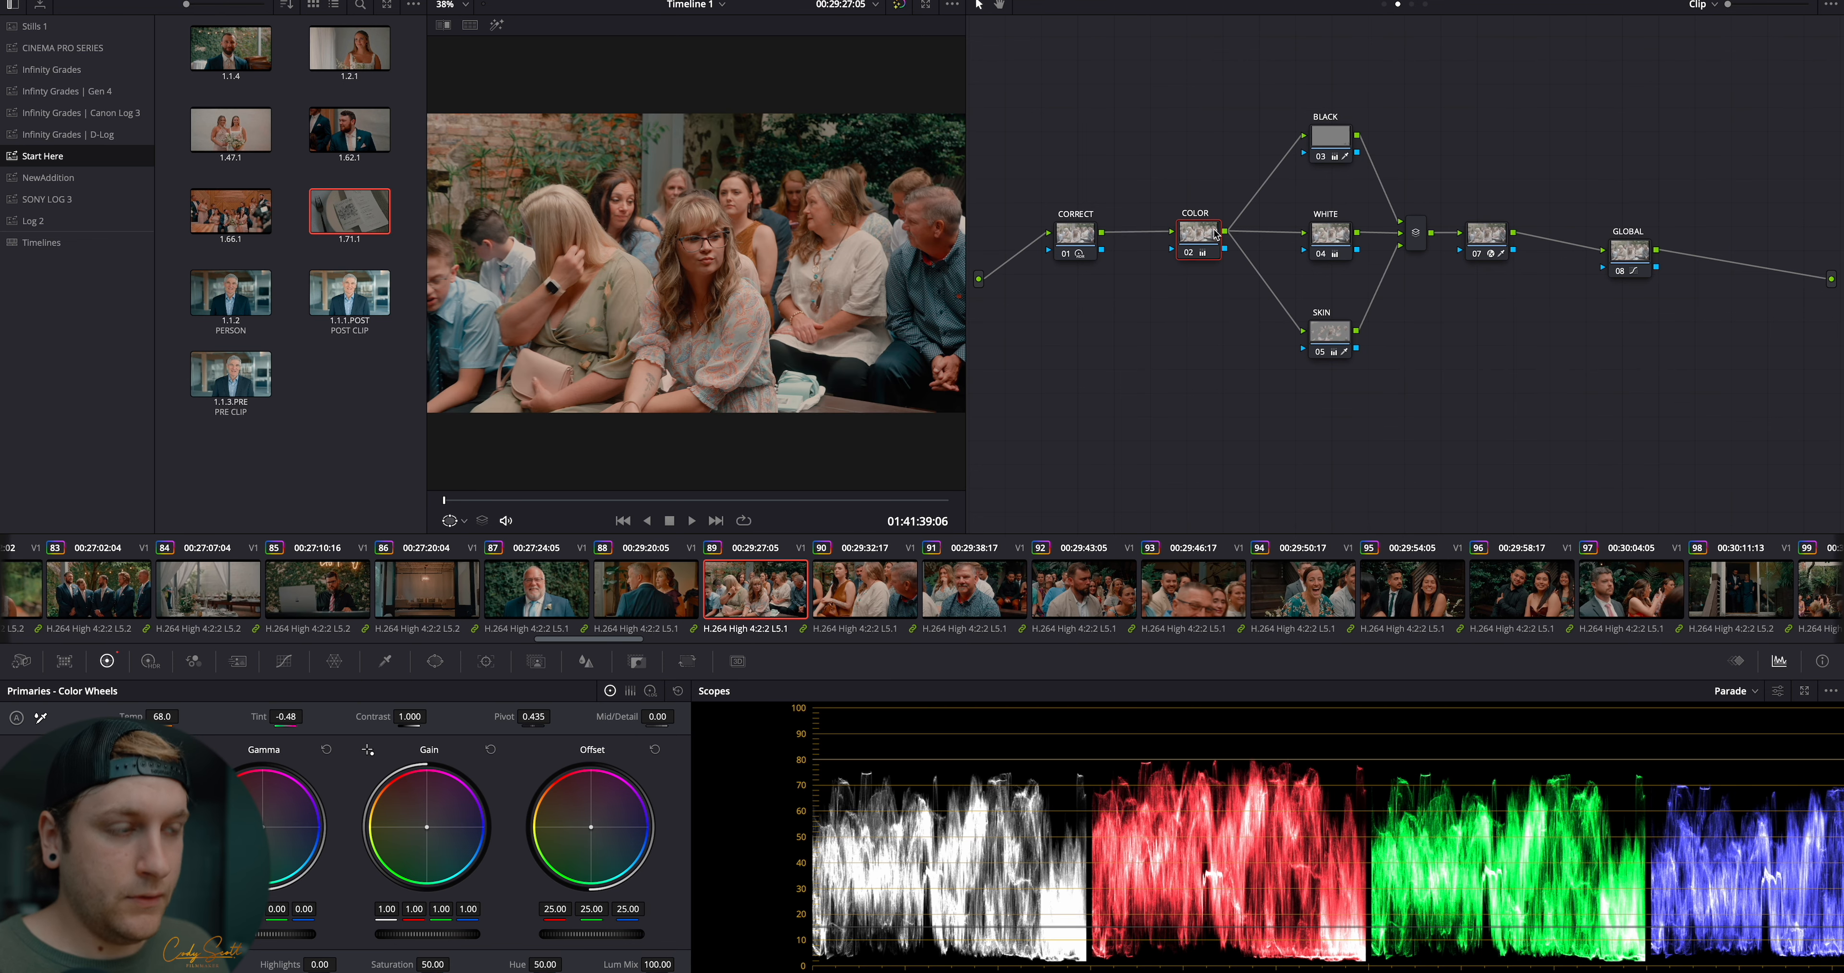
{"action": "key", "text": "shift+s"}
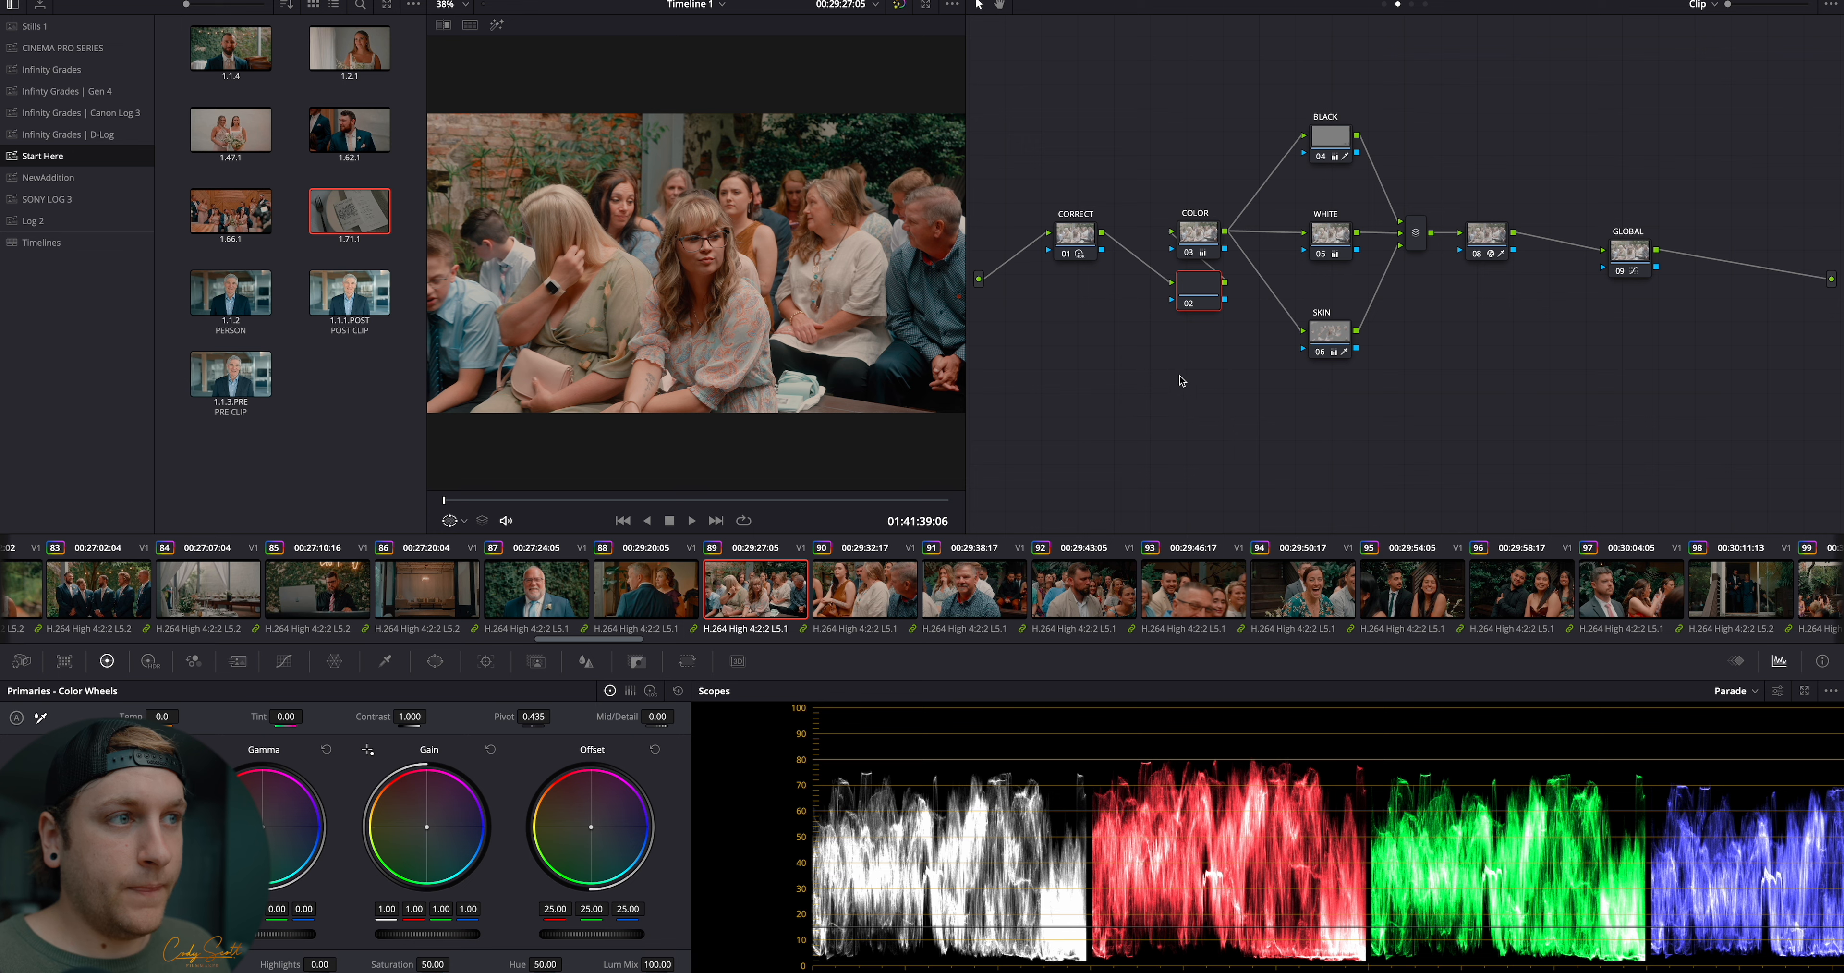
{"action": "key", "text": "super+z"}
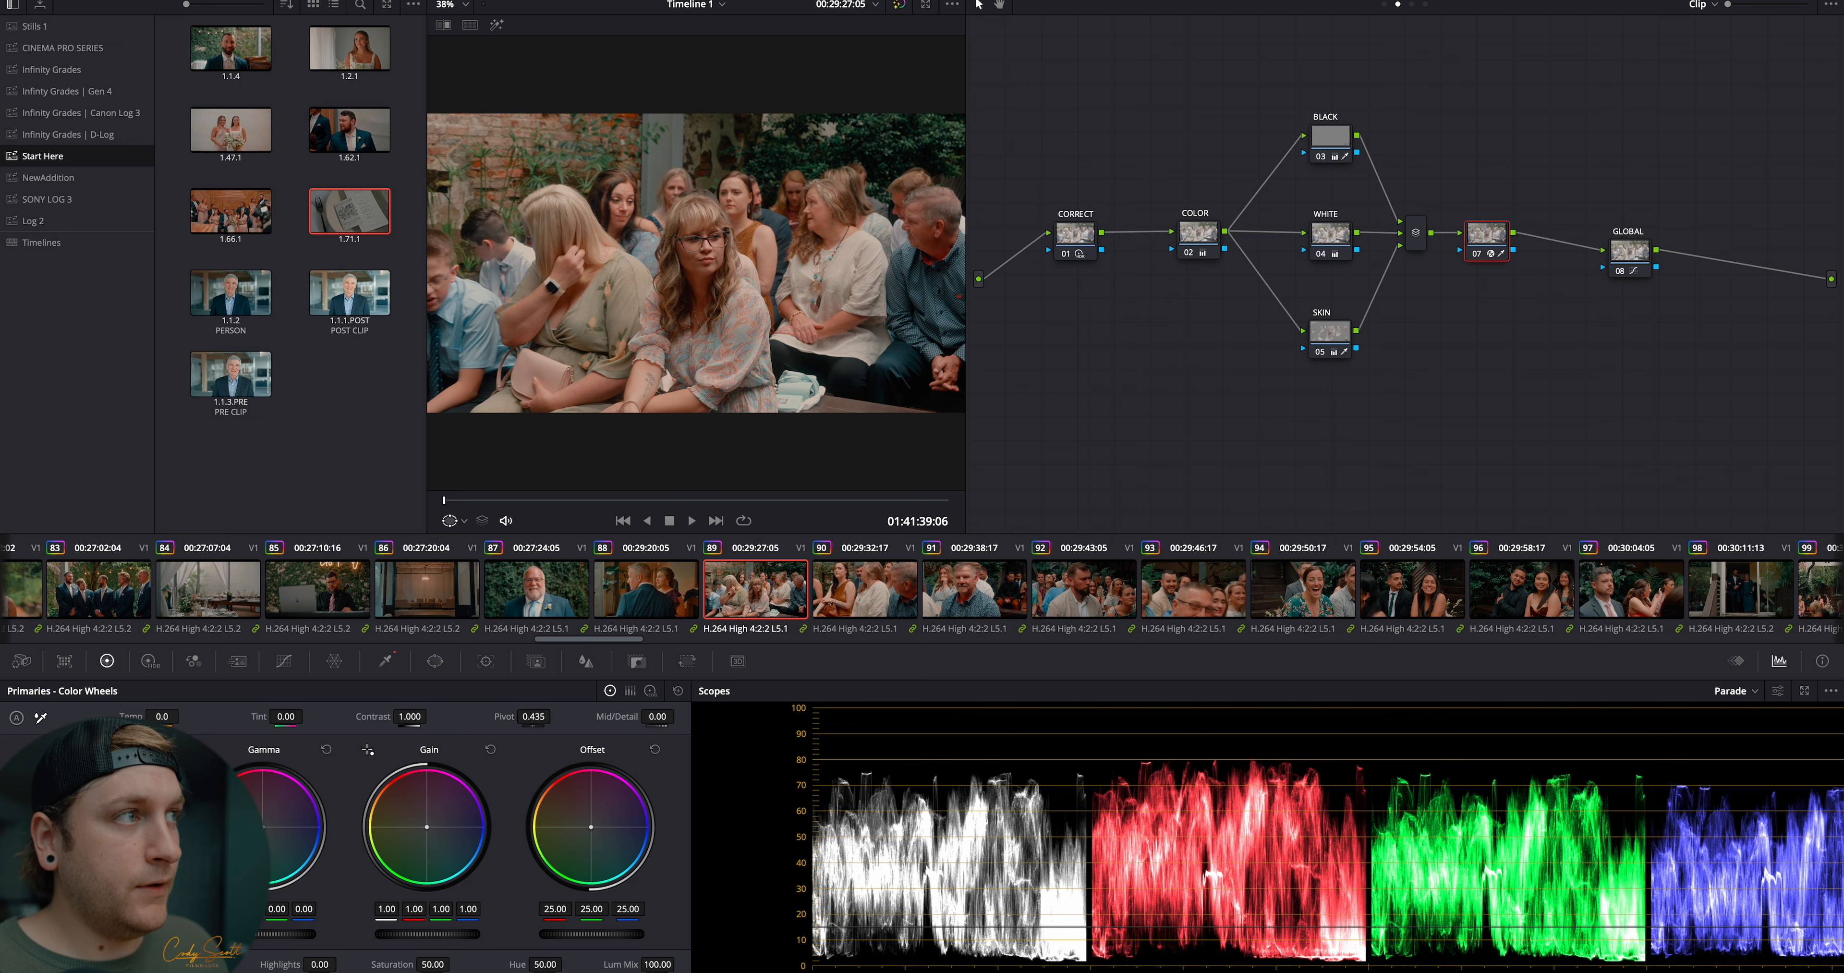
Examine the thumbnail overview of all clips for shots whose brightness or color stands out
{"action": "left_click", "coordinate": [1810, 3]}
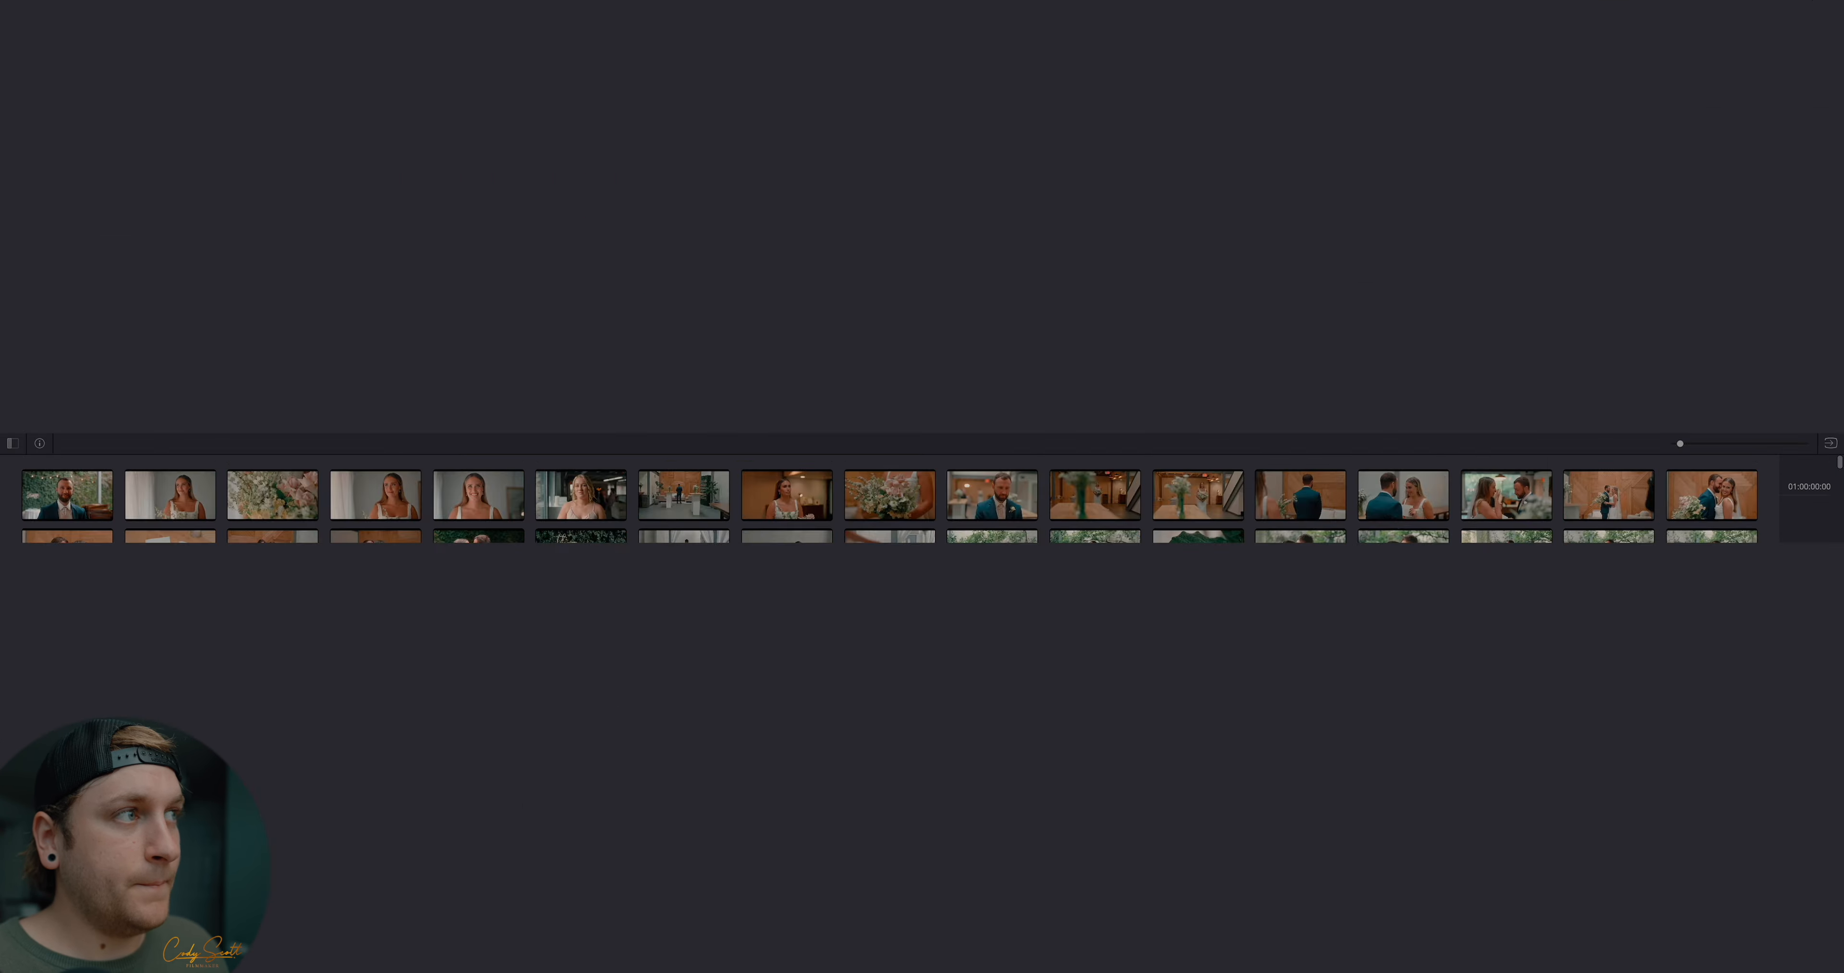
{"action": "scroll", "coordinate": [975, 421], "scroll_direction": "down", "scroll_amount": 1}
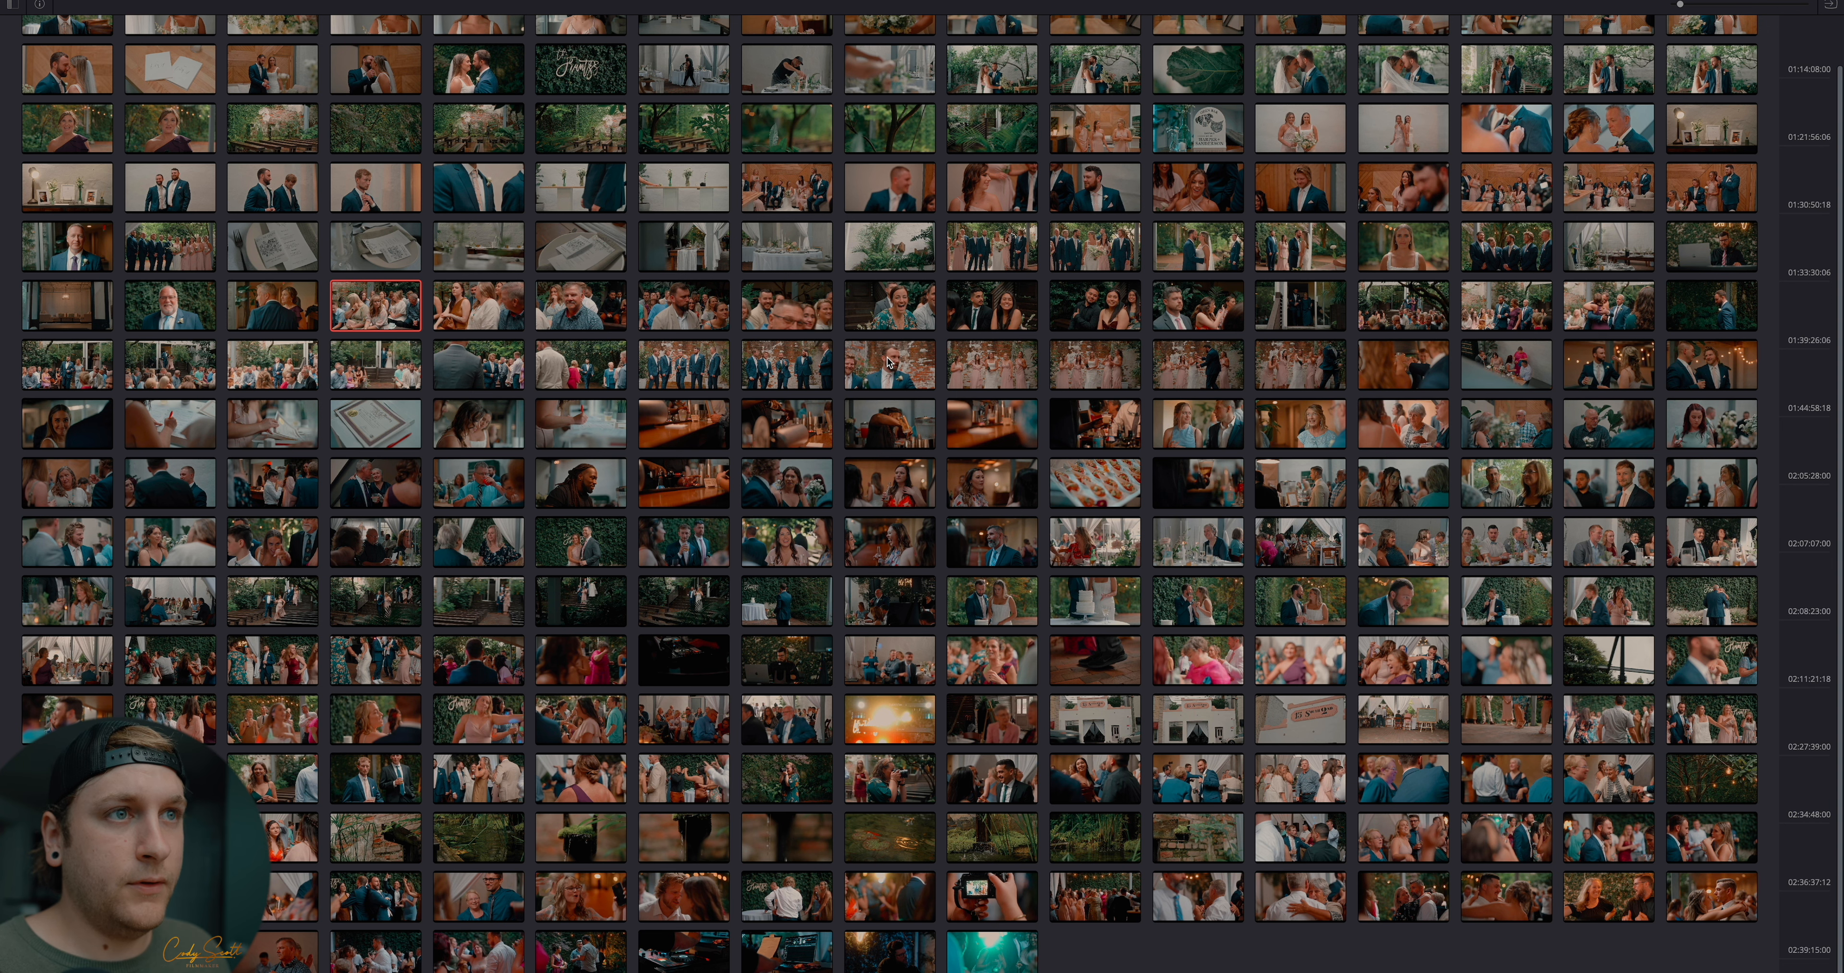
{"action": "scroll", "coordinate": [897, 372], "scroll_direction": "up", "scroll_amount": 1}
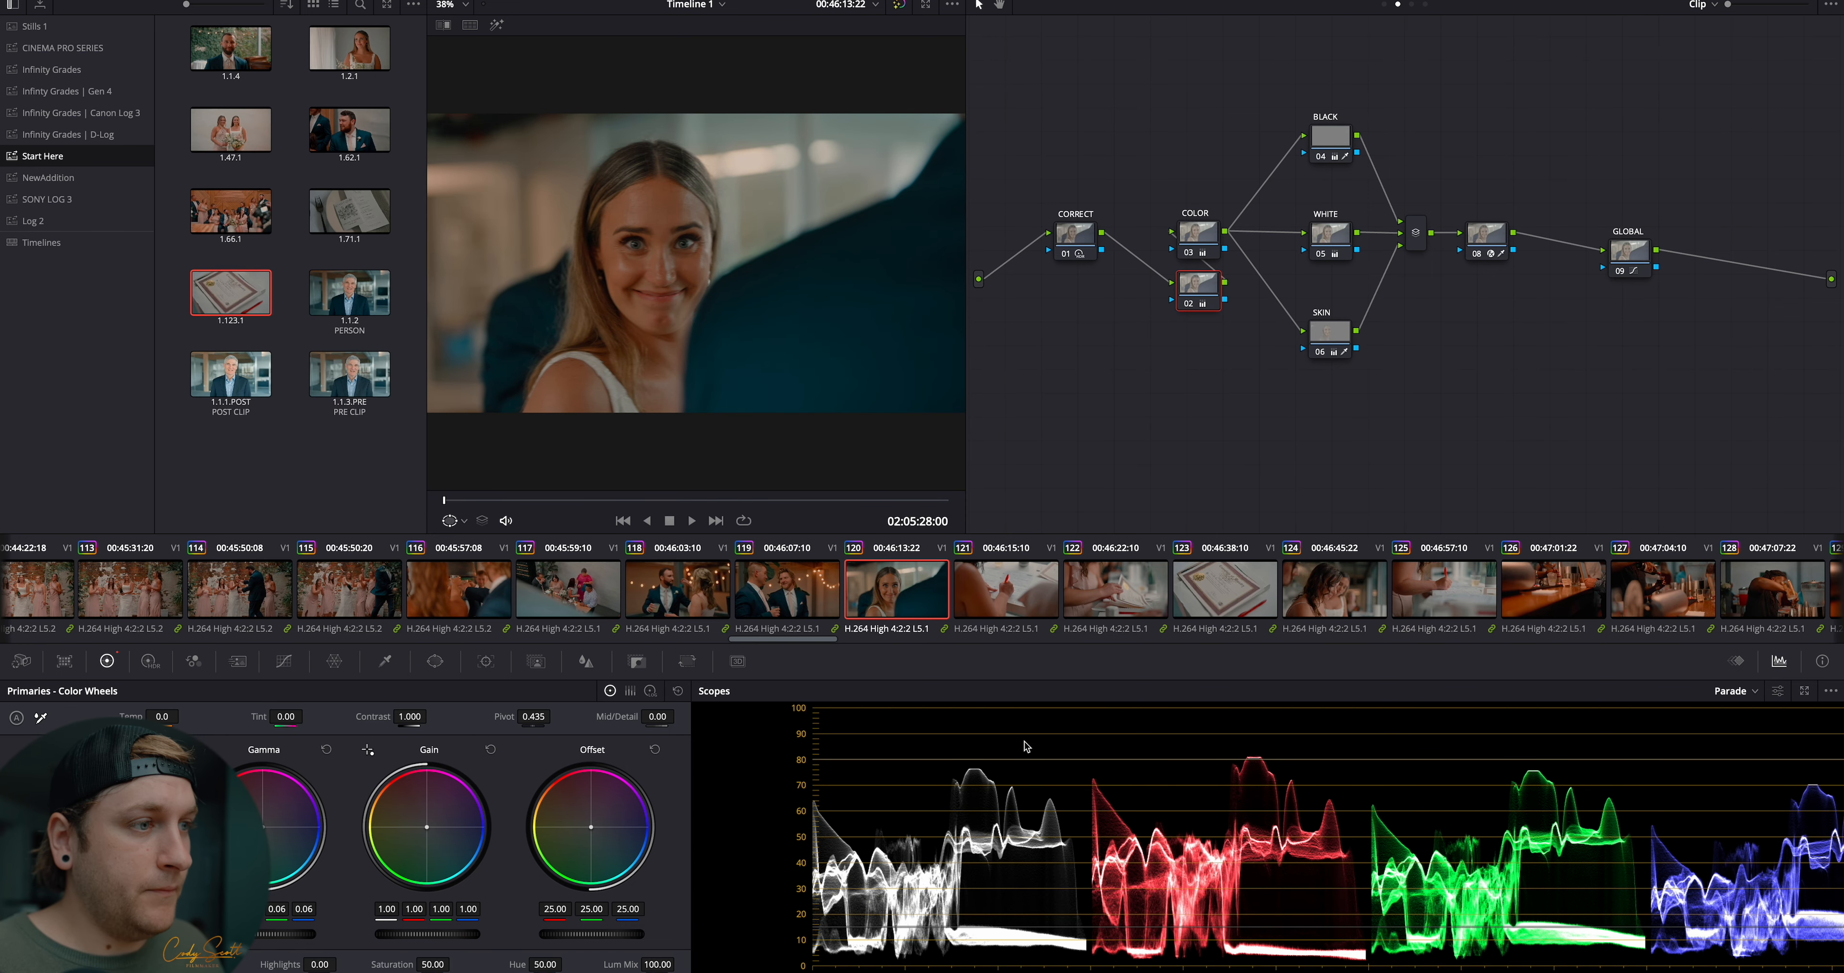
In clip 126, white-balance COLOR on the white napkin on the bar and insert a node before it with gamma 0.02
{"action": "left_click", "coordinate": [1538, 590]}
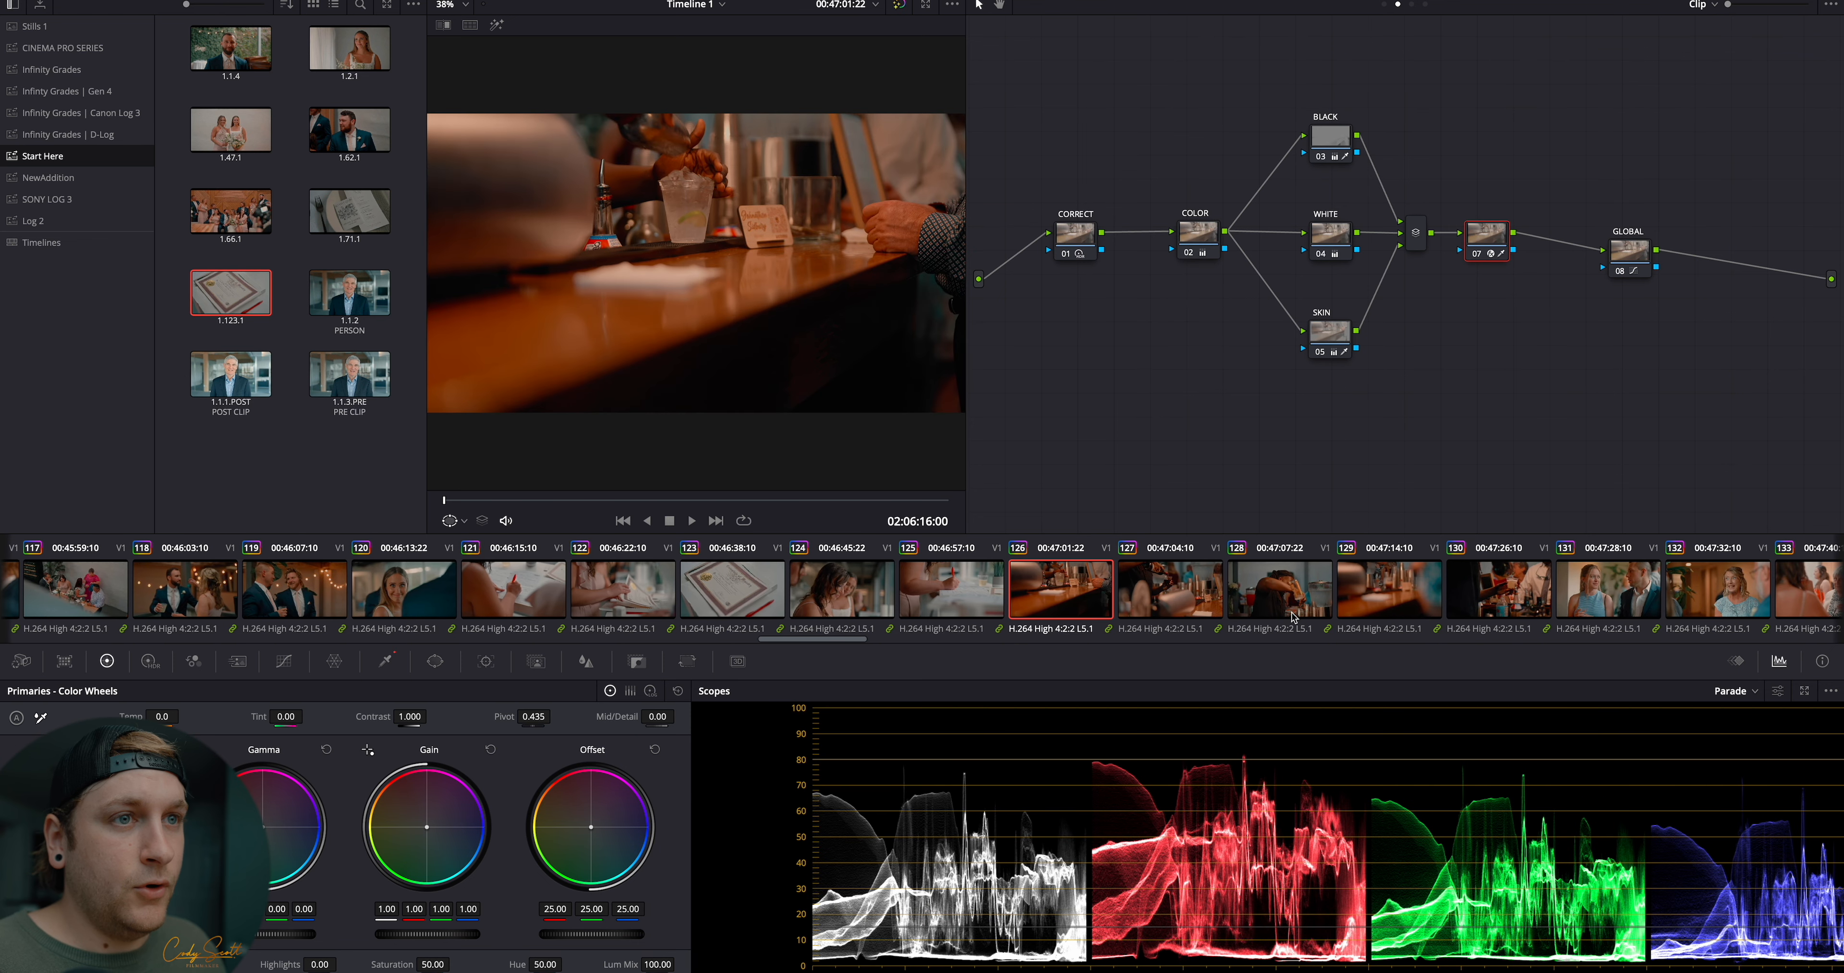
{"action": "left_click", "coordinate": [1214, 238]}
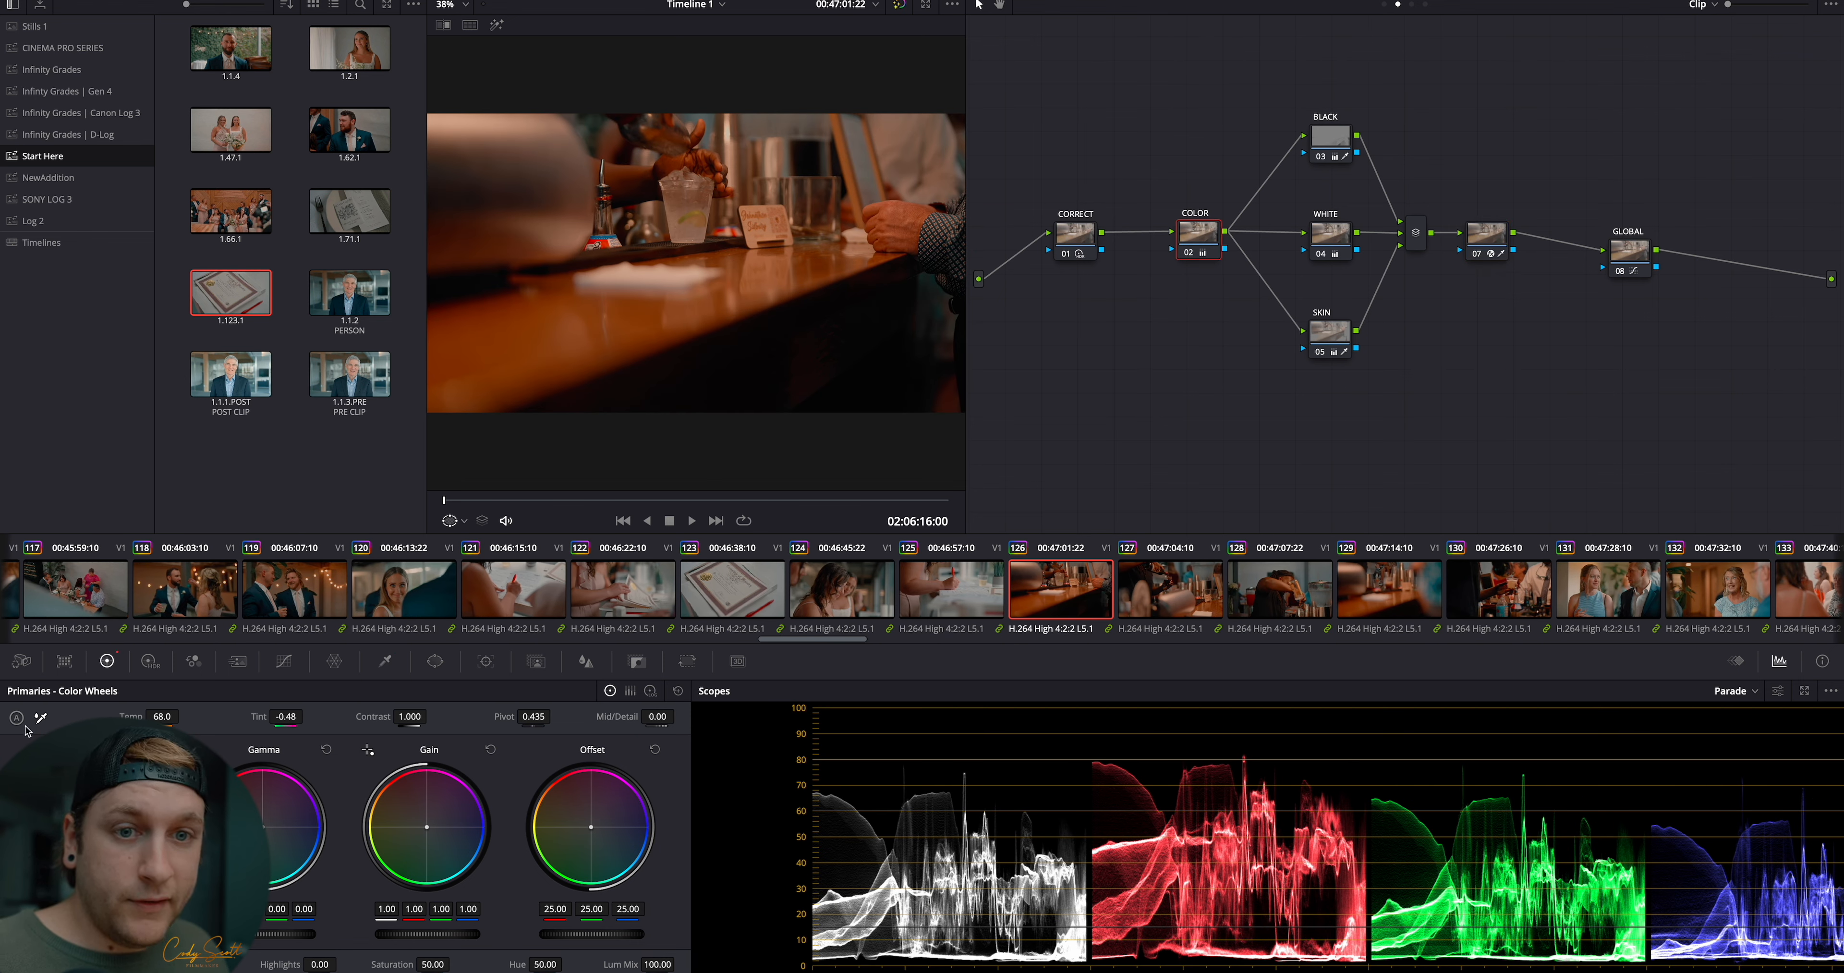
{"action": "left_click", "coordinate": [650, 279]}
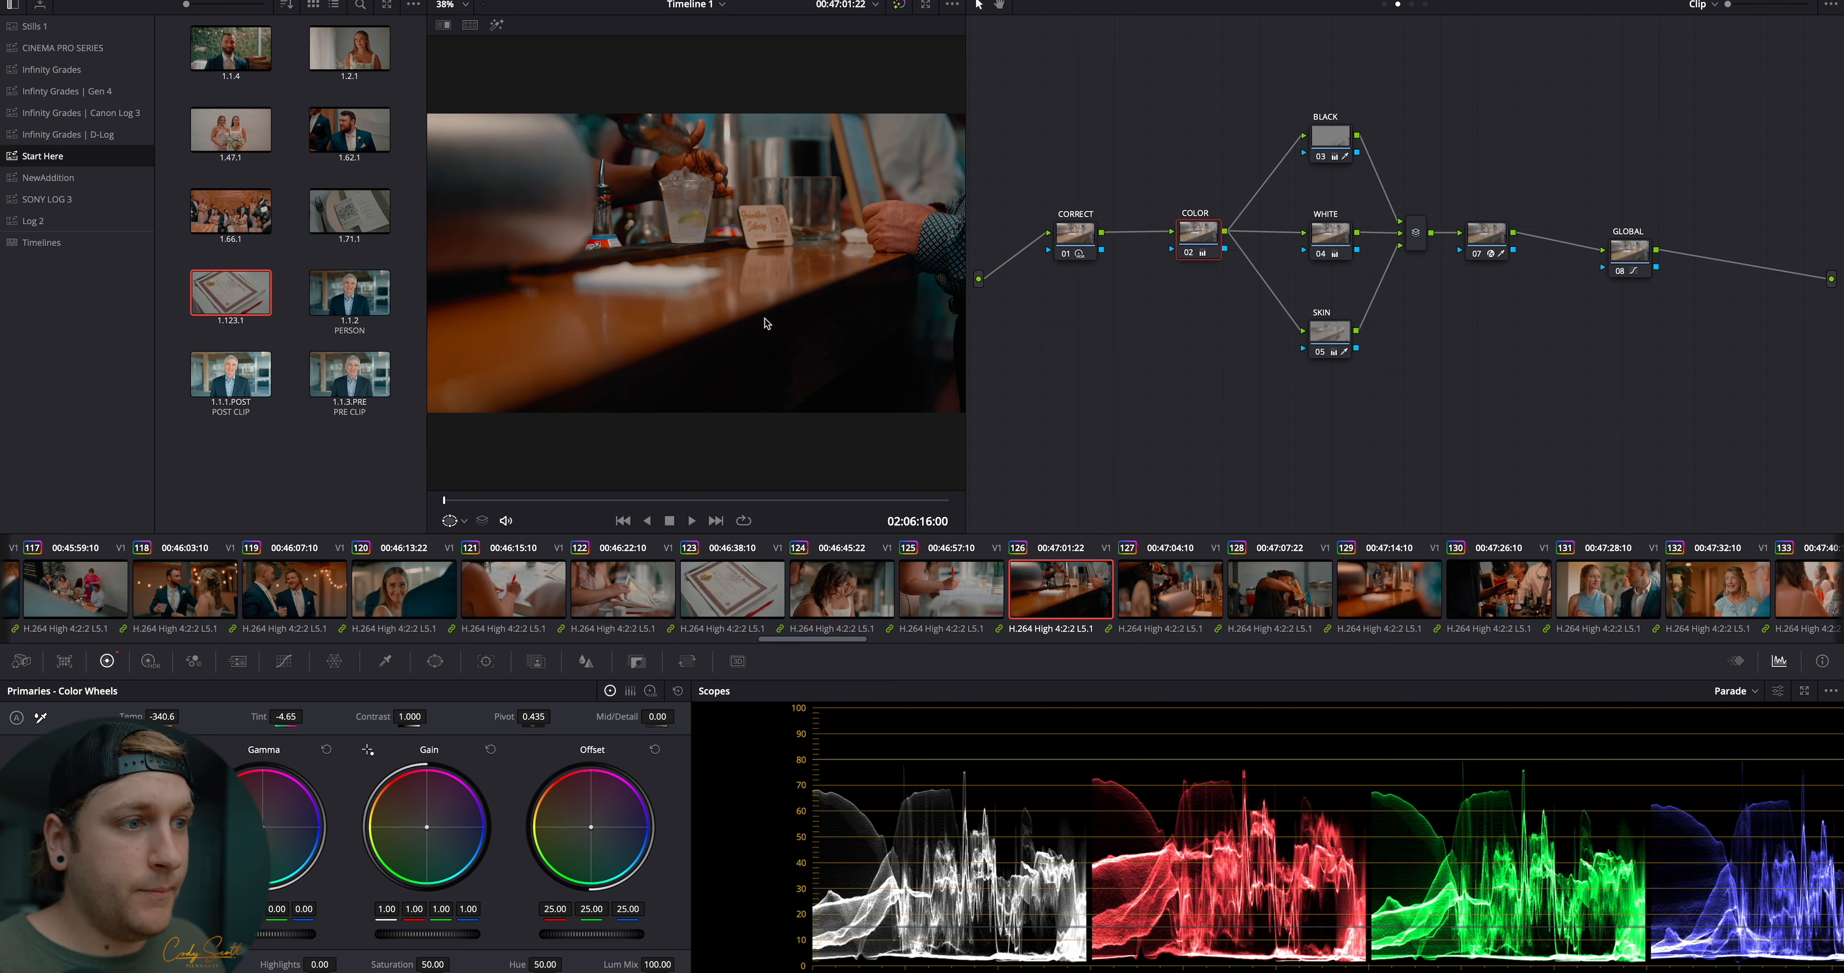
{"action": "key", "text": "shift+s"}
{"action": "left_click_drag", "start_coordinate": [309, 949], "coordinate": [344, 934]}
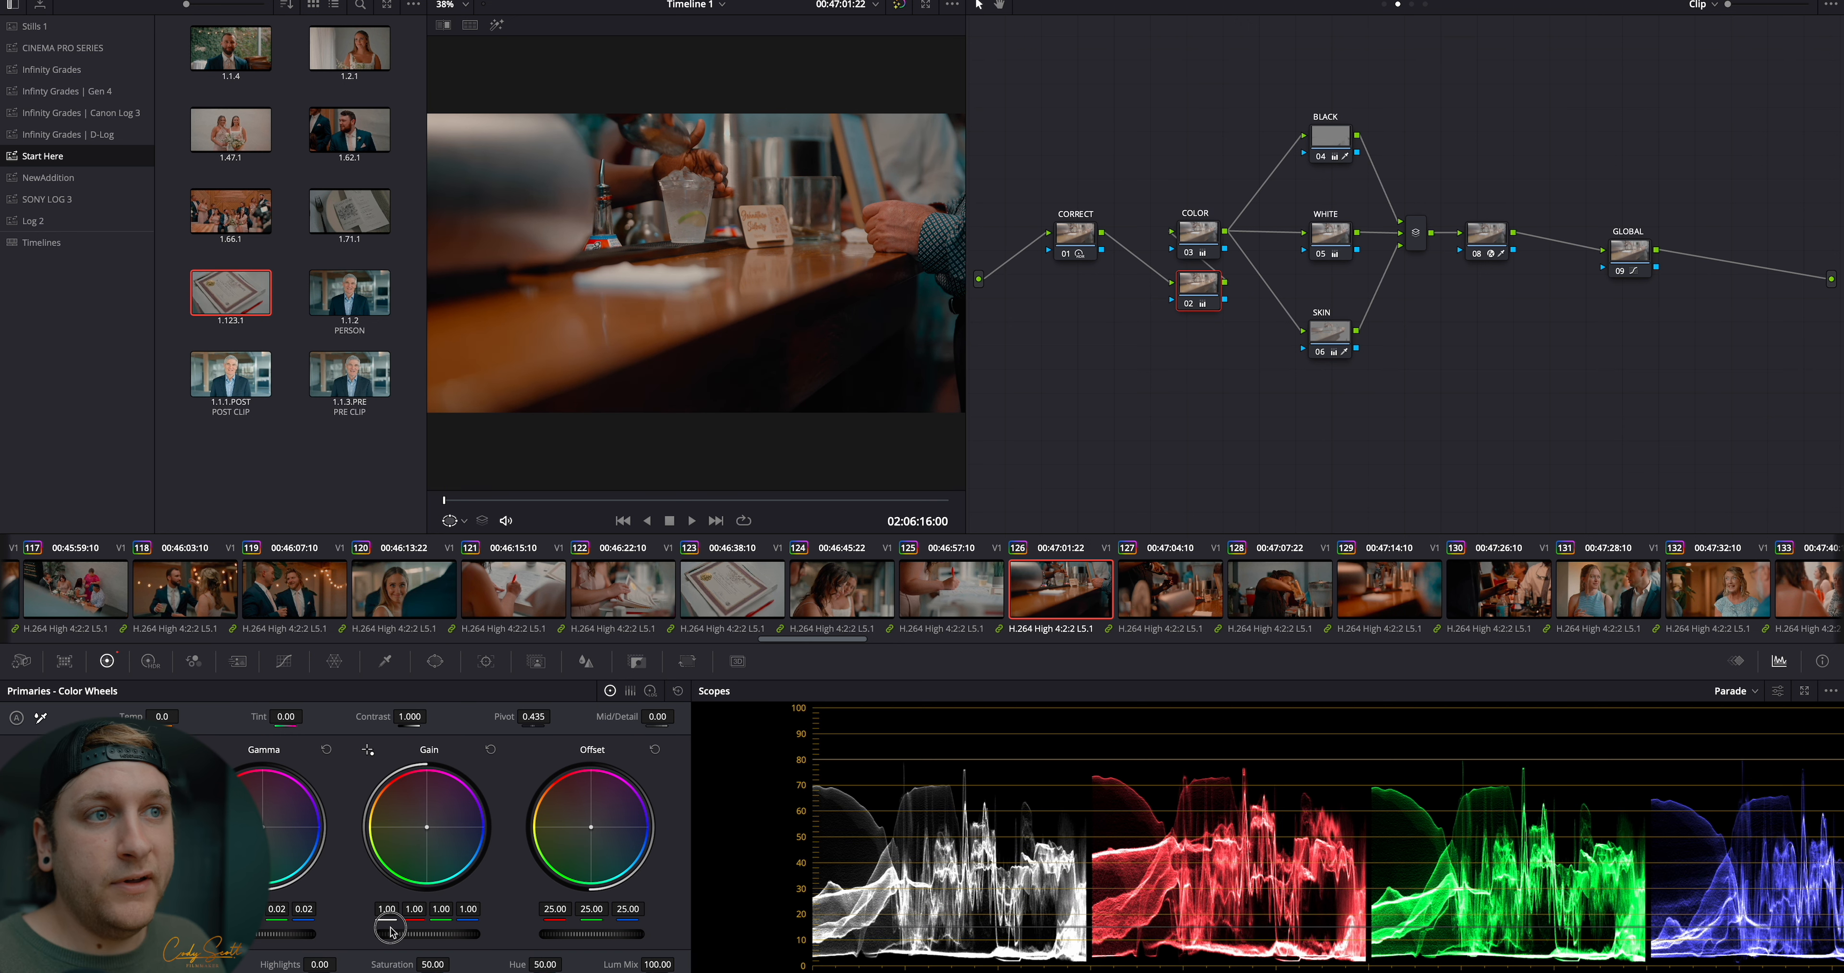
Grab a still of clip 126 and apply its grade to clips 127 through 130
{"action": "right_click", "coordinate": [695, 235]}
{"action": "left_click", "coordinate": [737, 247]}
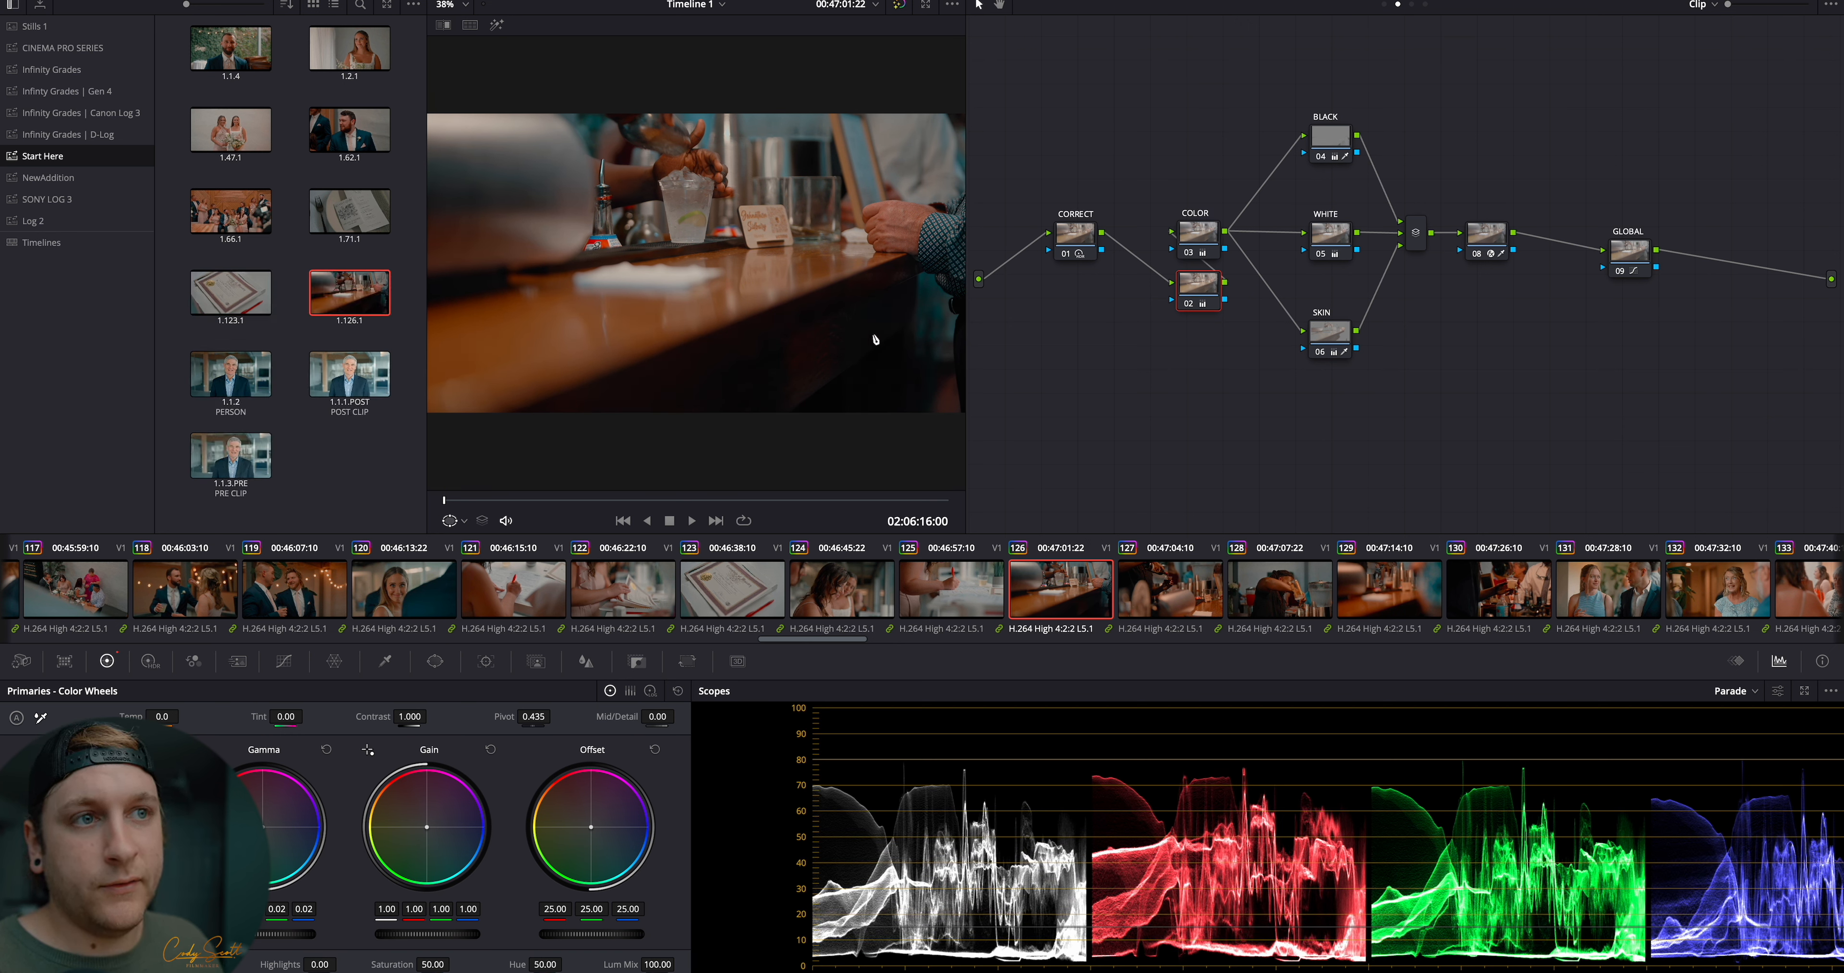
{"action": "left_click", "coordinate": [1164, 596]}
{"action": "left_click", "coordinate": [1499, 581], "text": "shift"}
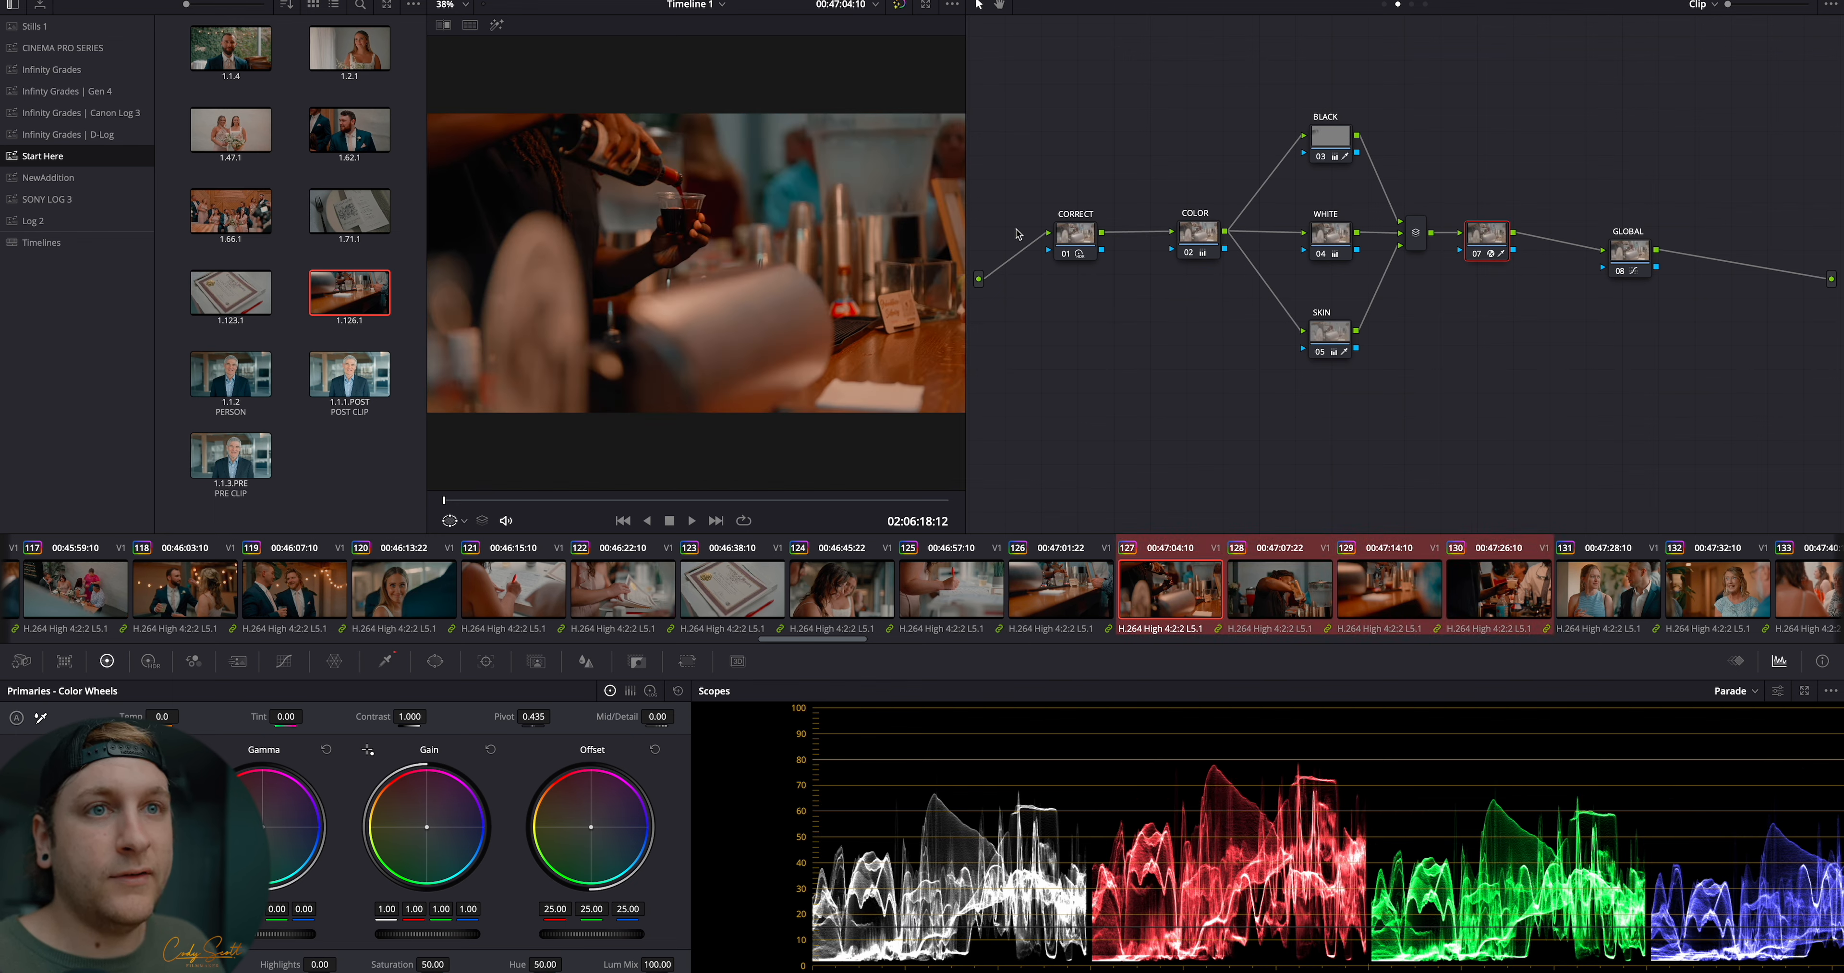
{"action": "right_click", "coordinate": [331, 304]}
{"action": "left_click", "coordinate": [429, 344]}
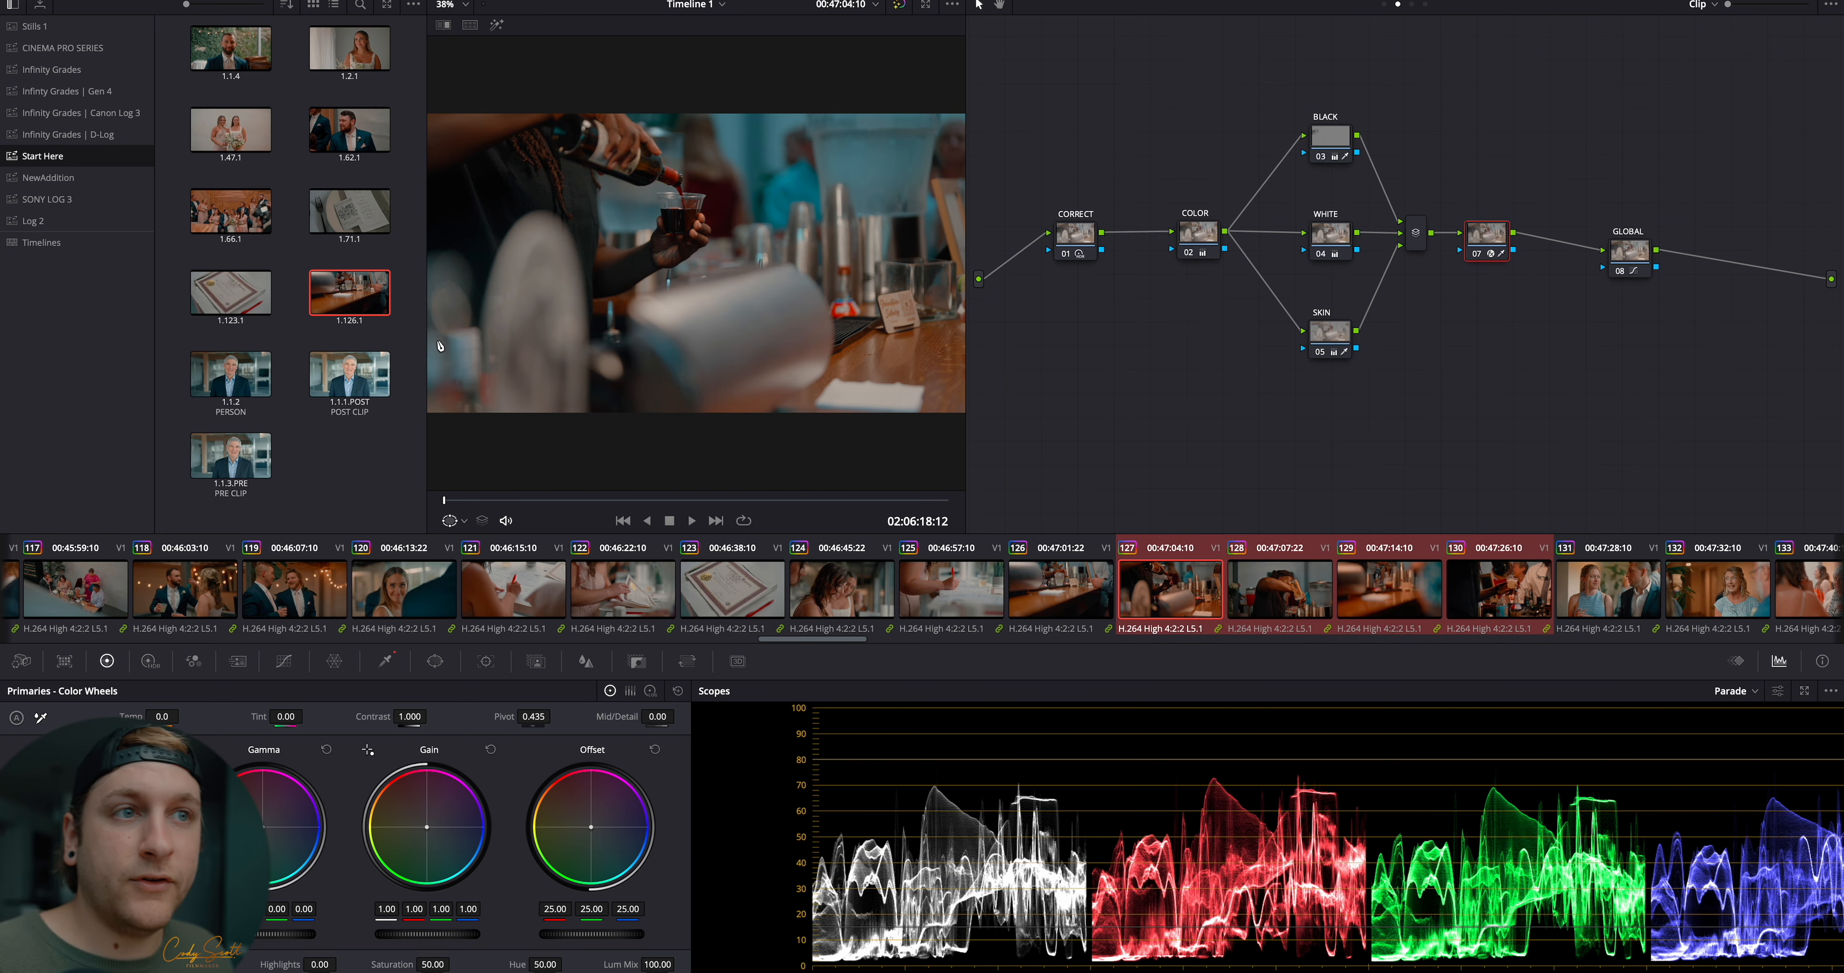
In clip 128, play ahead to the bartender pouring and move node 02 in between the CORRECT and COLOR nodes
{"action": "left_click", "coordinate": [1271, 585]}
{"action": "key", "text": "space"}
{"action": "key", "text": "space"}
{"action": "left_click_drag", "start_coordinate": [1199, 284], "coordinate": [1116, 280]}
On clip 128's COLOR node, cut Hue Vs Sat saturation to 0.06 at input hue 76 and grab a still of the result
{"action": "left_click", "coordinate": [1194, 243]}
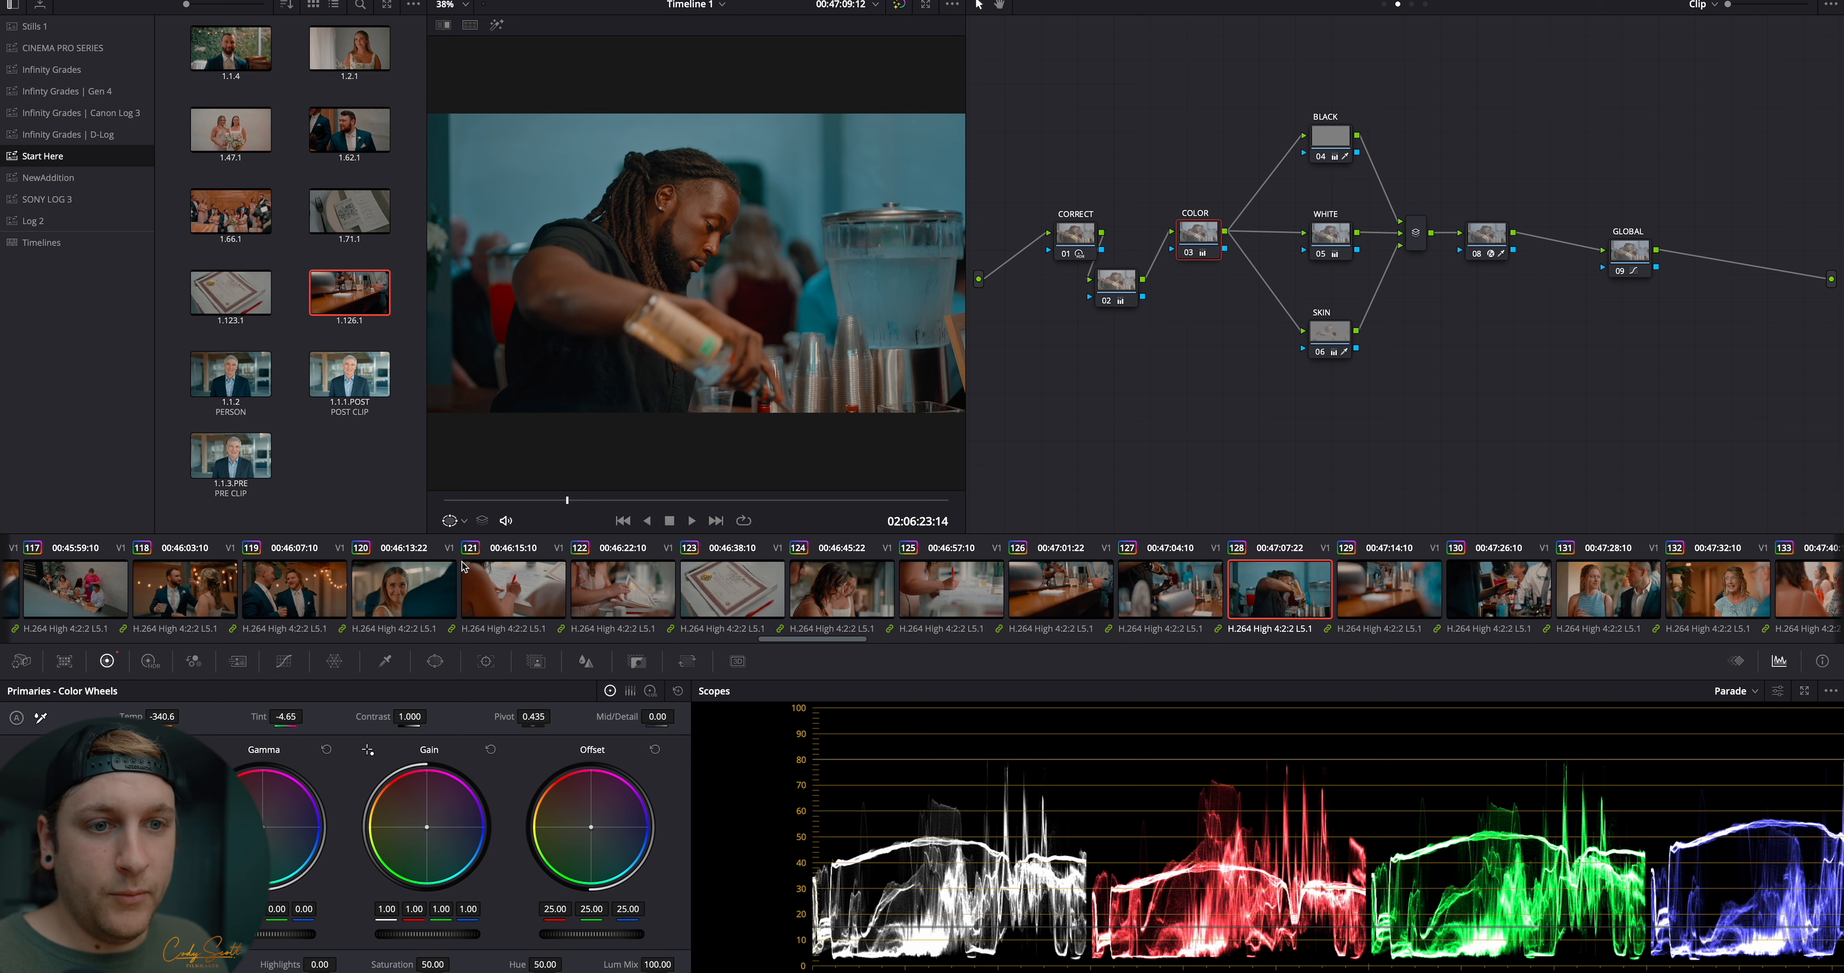
{"action": "left_click", "coordinate": [284, 661]}
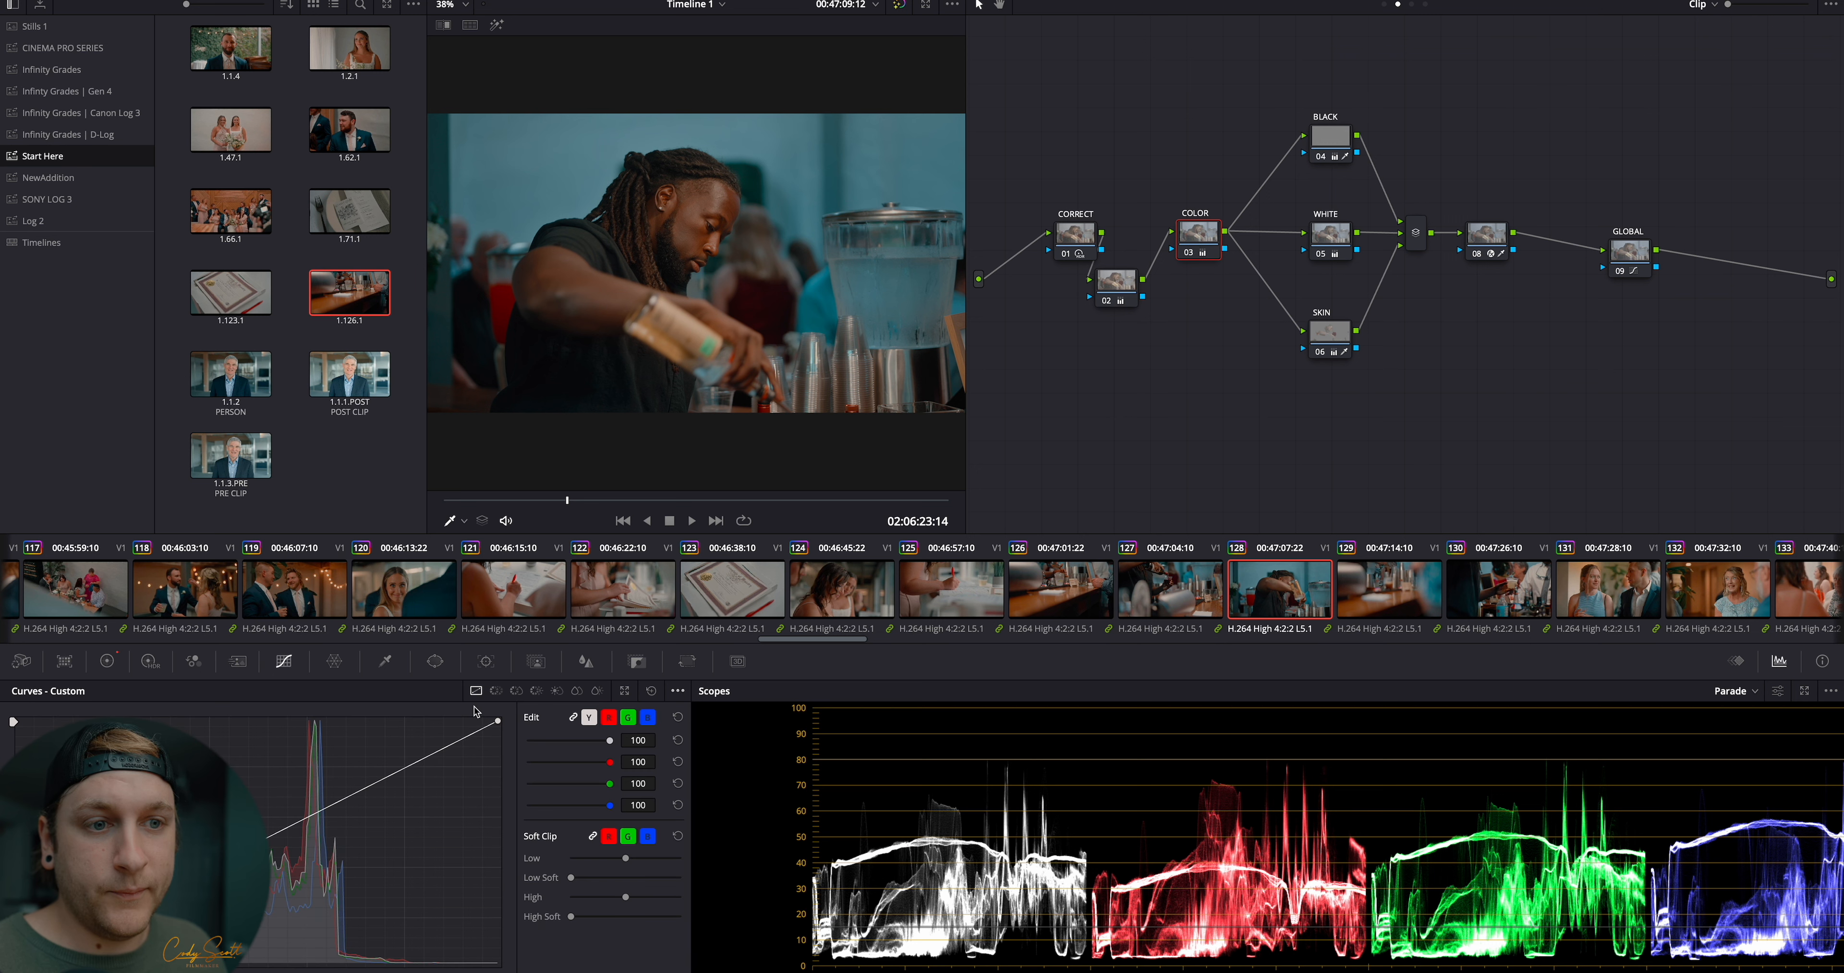
{"action": "left_click", "coordinate": [516, 692]}
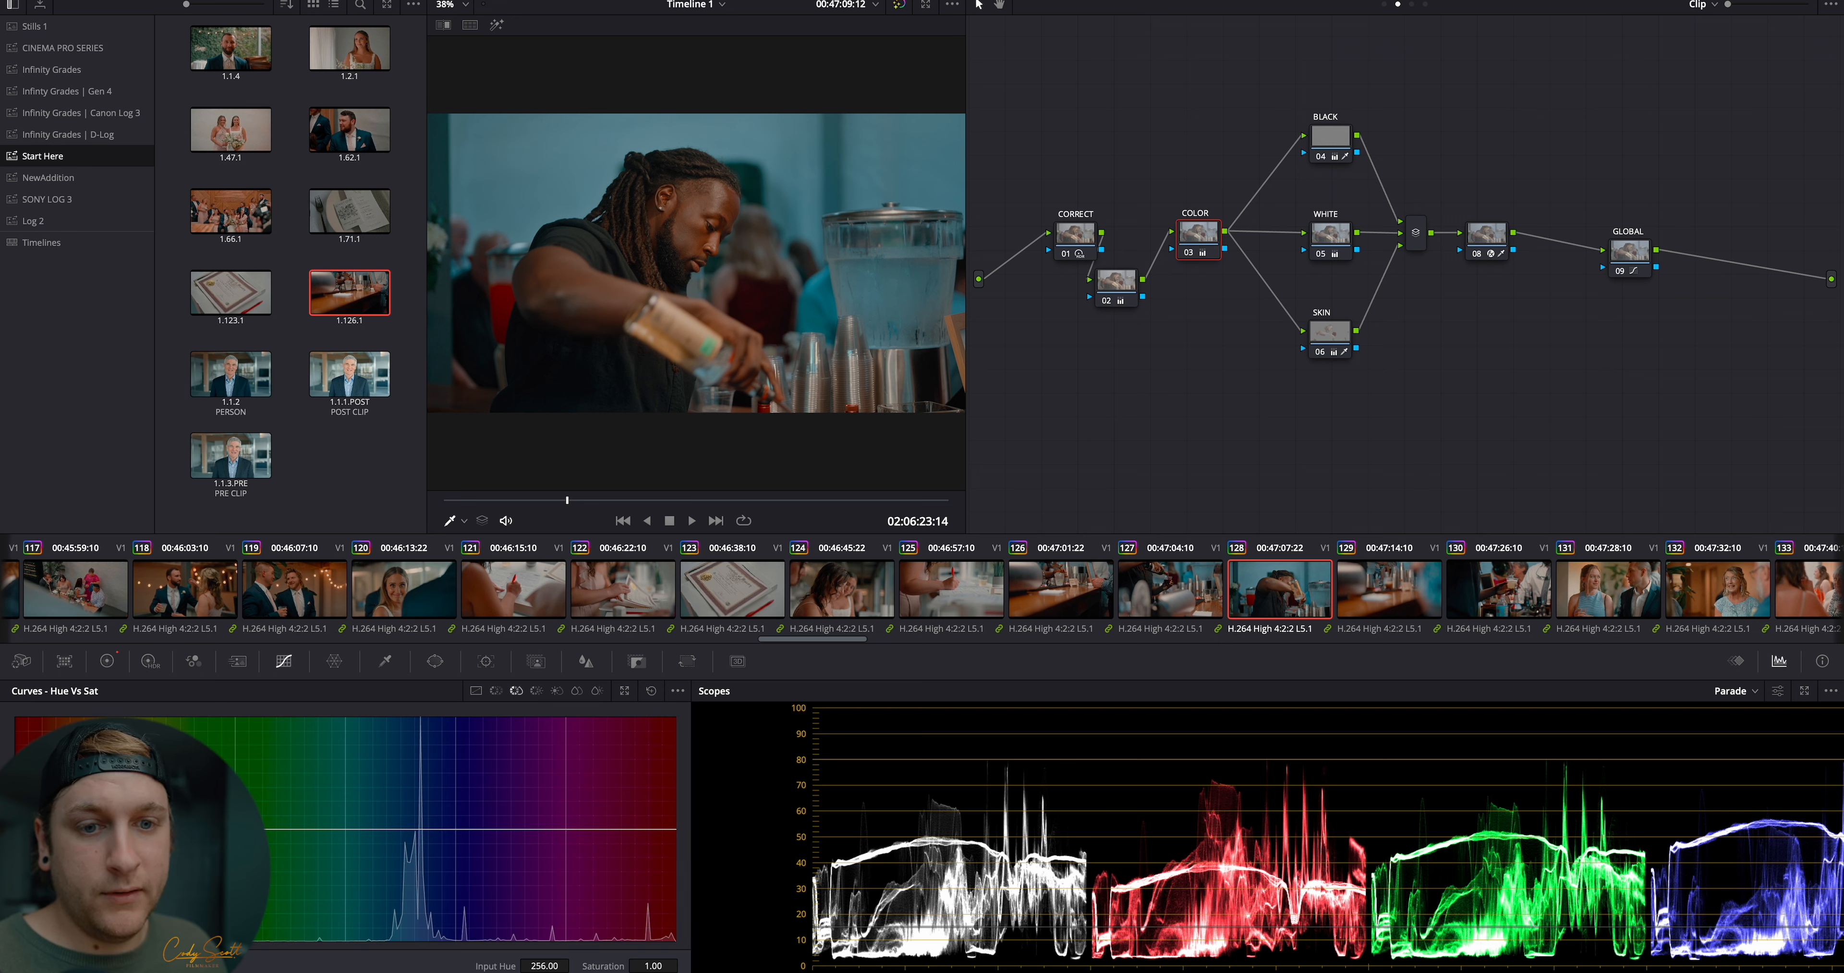
{"action": "left_click_drag", "start_coordinate": [665, 966], "coordinate": [600, 968]}
{"action": "left_click", "coordinate": [345, 828]}
{"action": "left_click_drag", "start_coordinate": [627, 967], "coordinate": [579, 966]}
{"action": "right_click", "coordinate": [748, 367]}
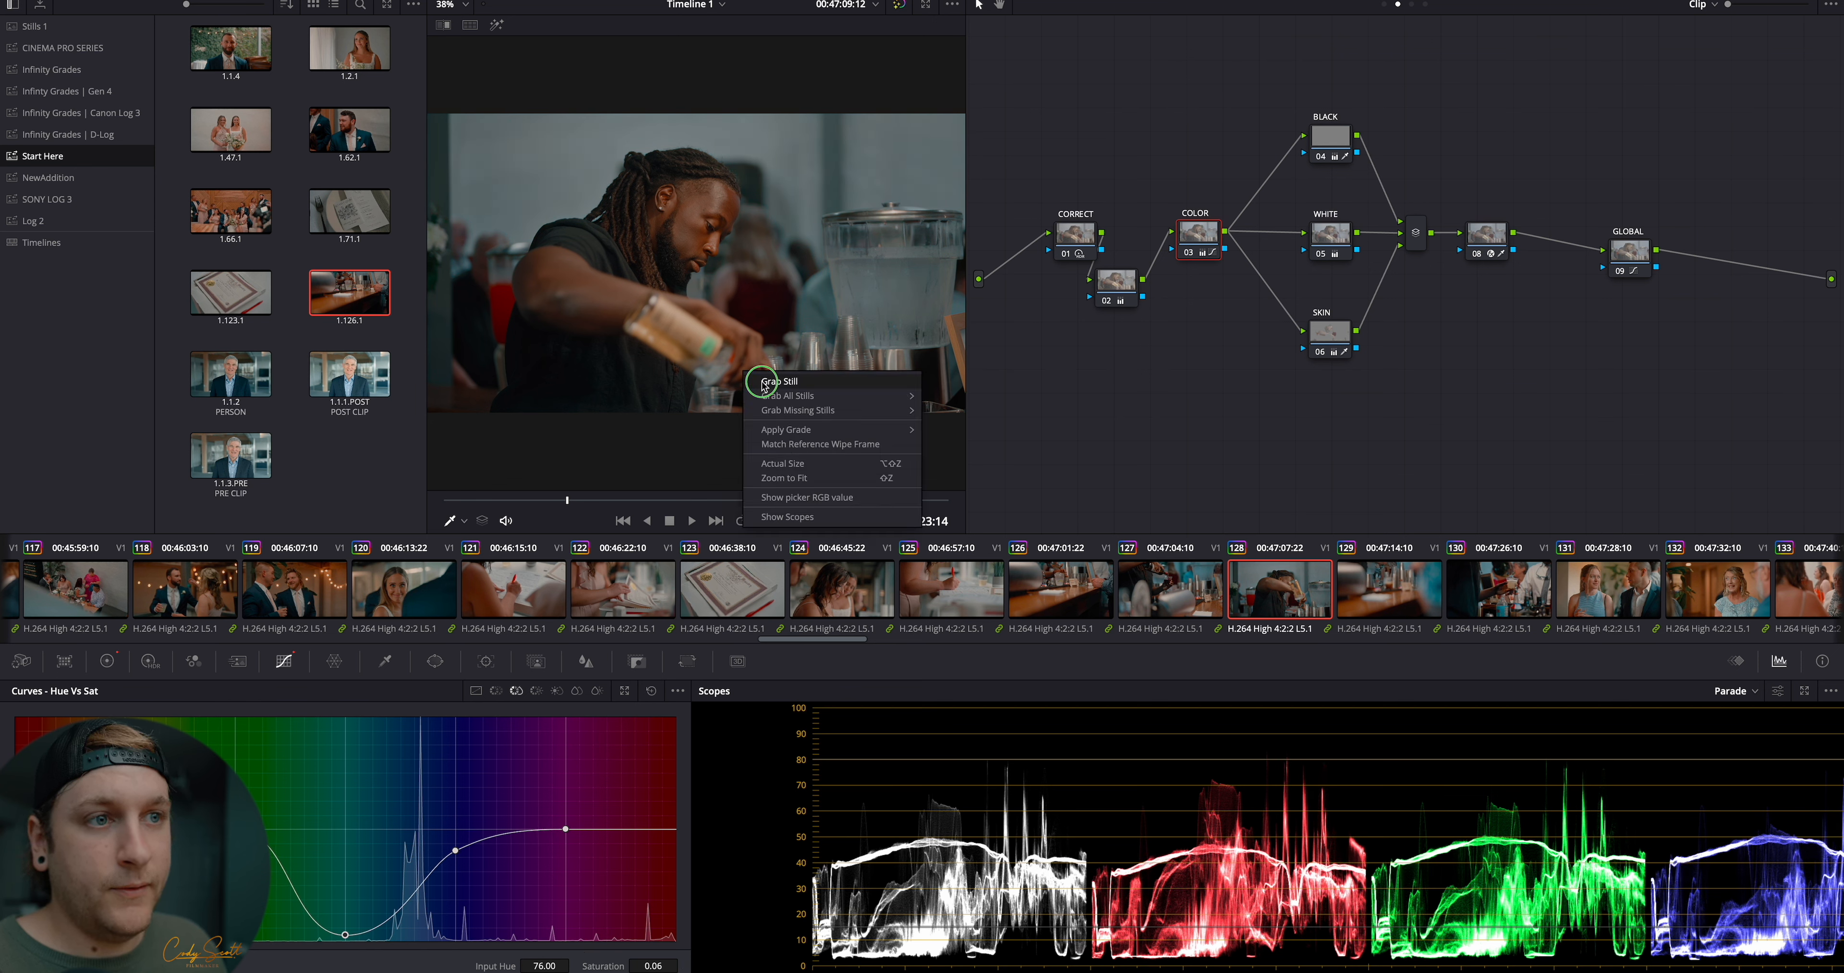
{"action": "left_click", "coordinate": [762, 378]}
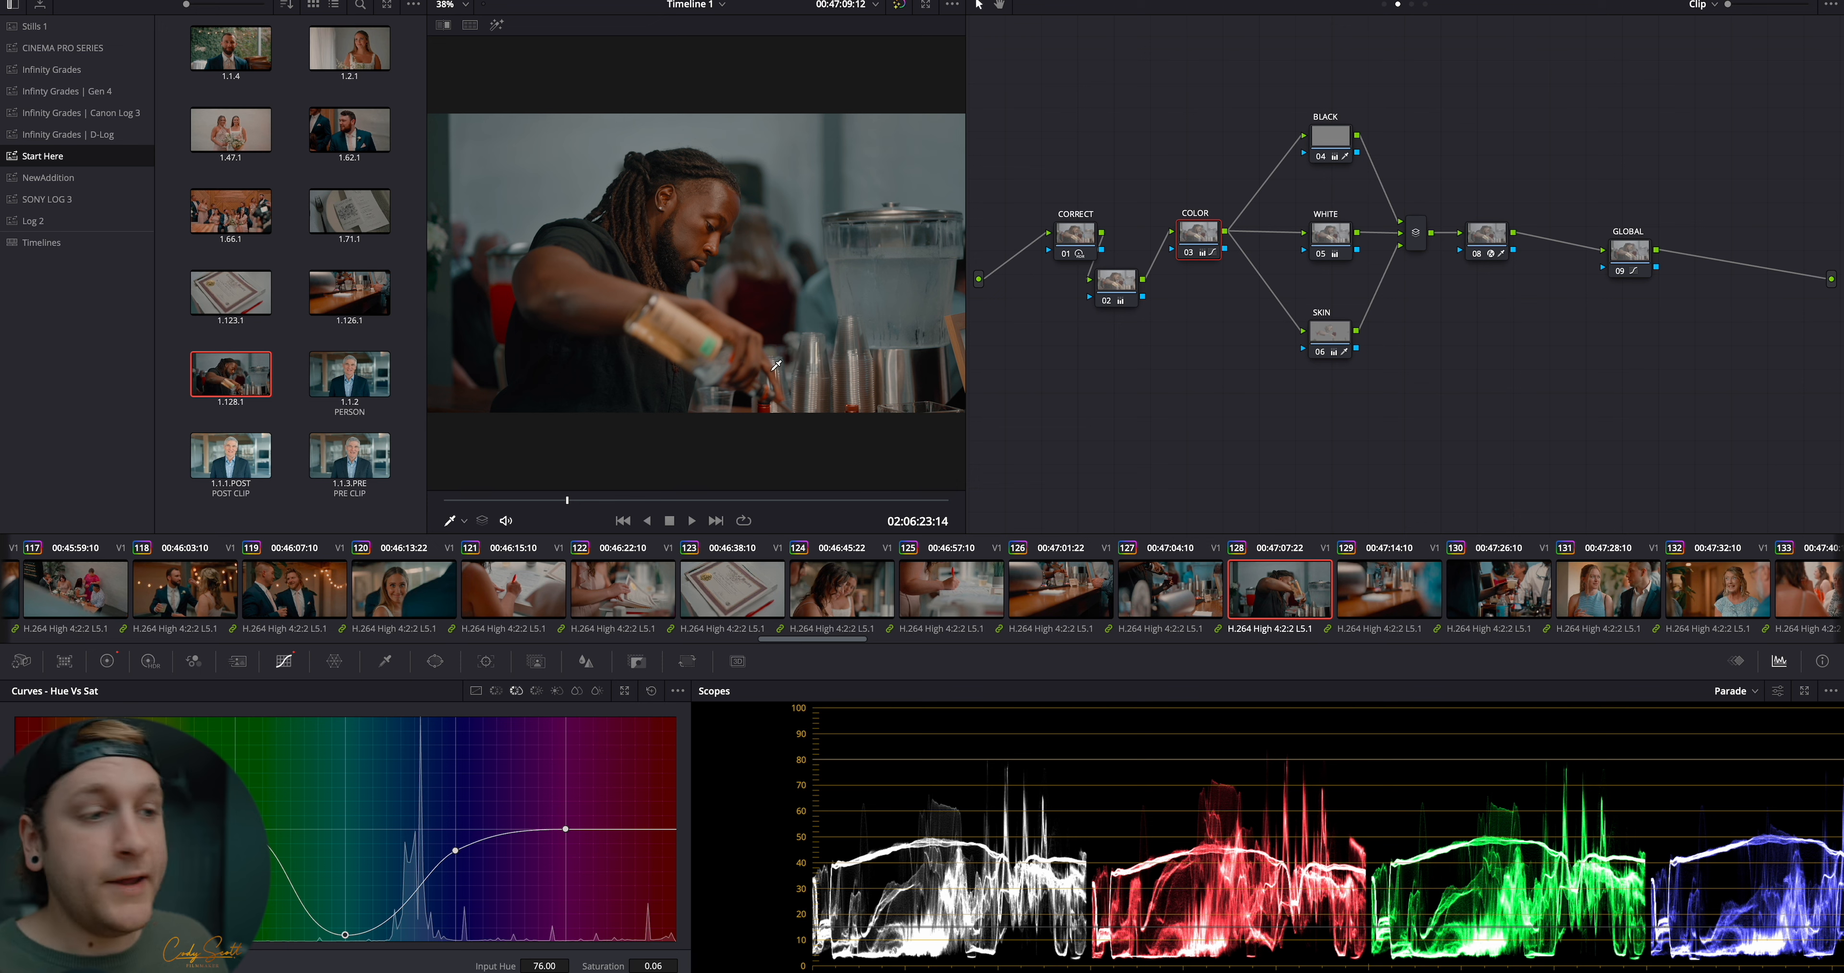
Apply the grade from still 1.128.1 to clips 126 through 129
{"action": "left_click", "coordinate": [1066, 601]}
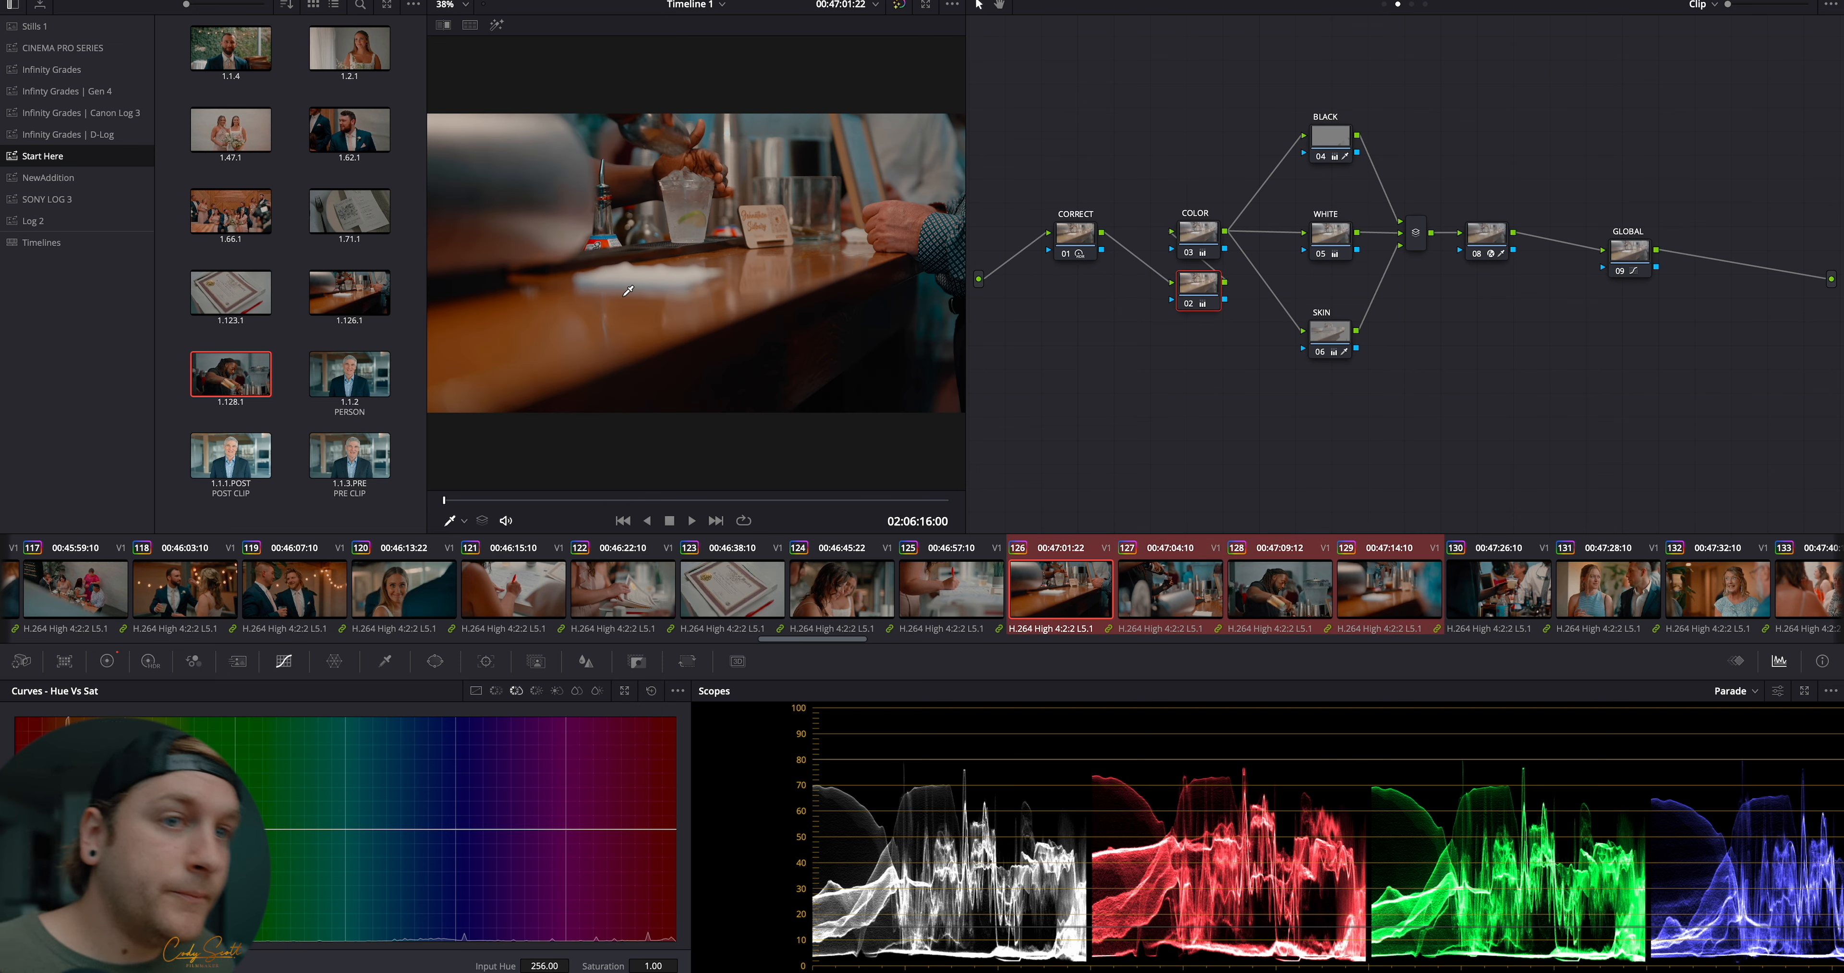
{"action": "right_click", "coordinate": [265, 366]}
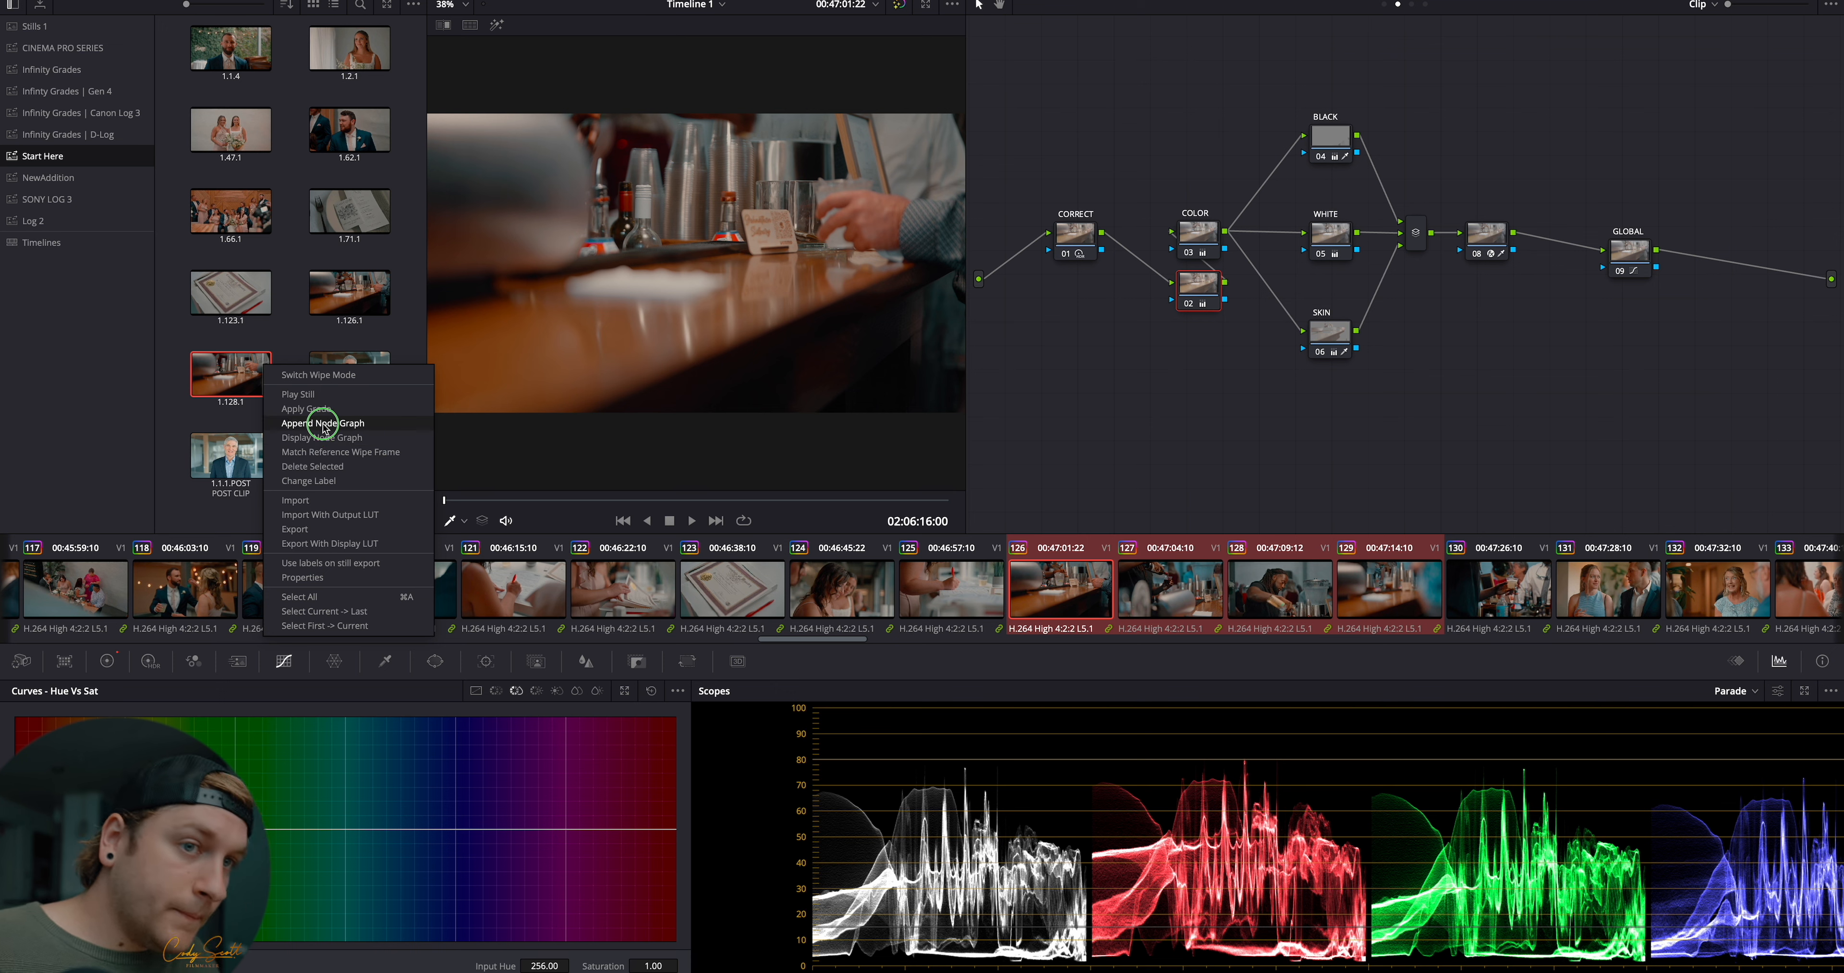
{"action": "left_click", "coordinate": [331, 412]}
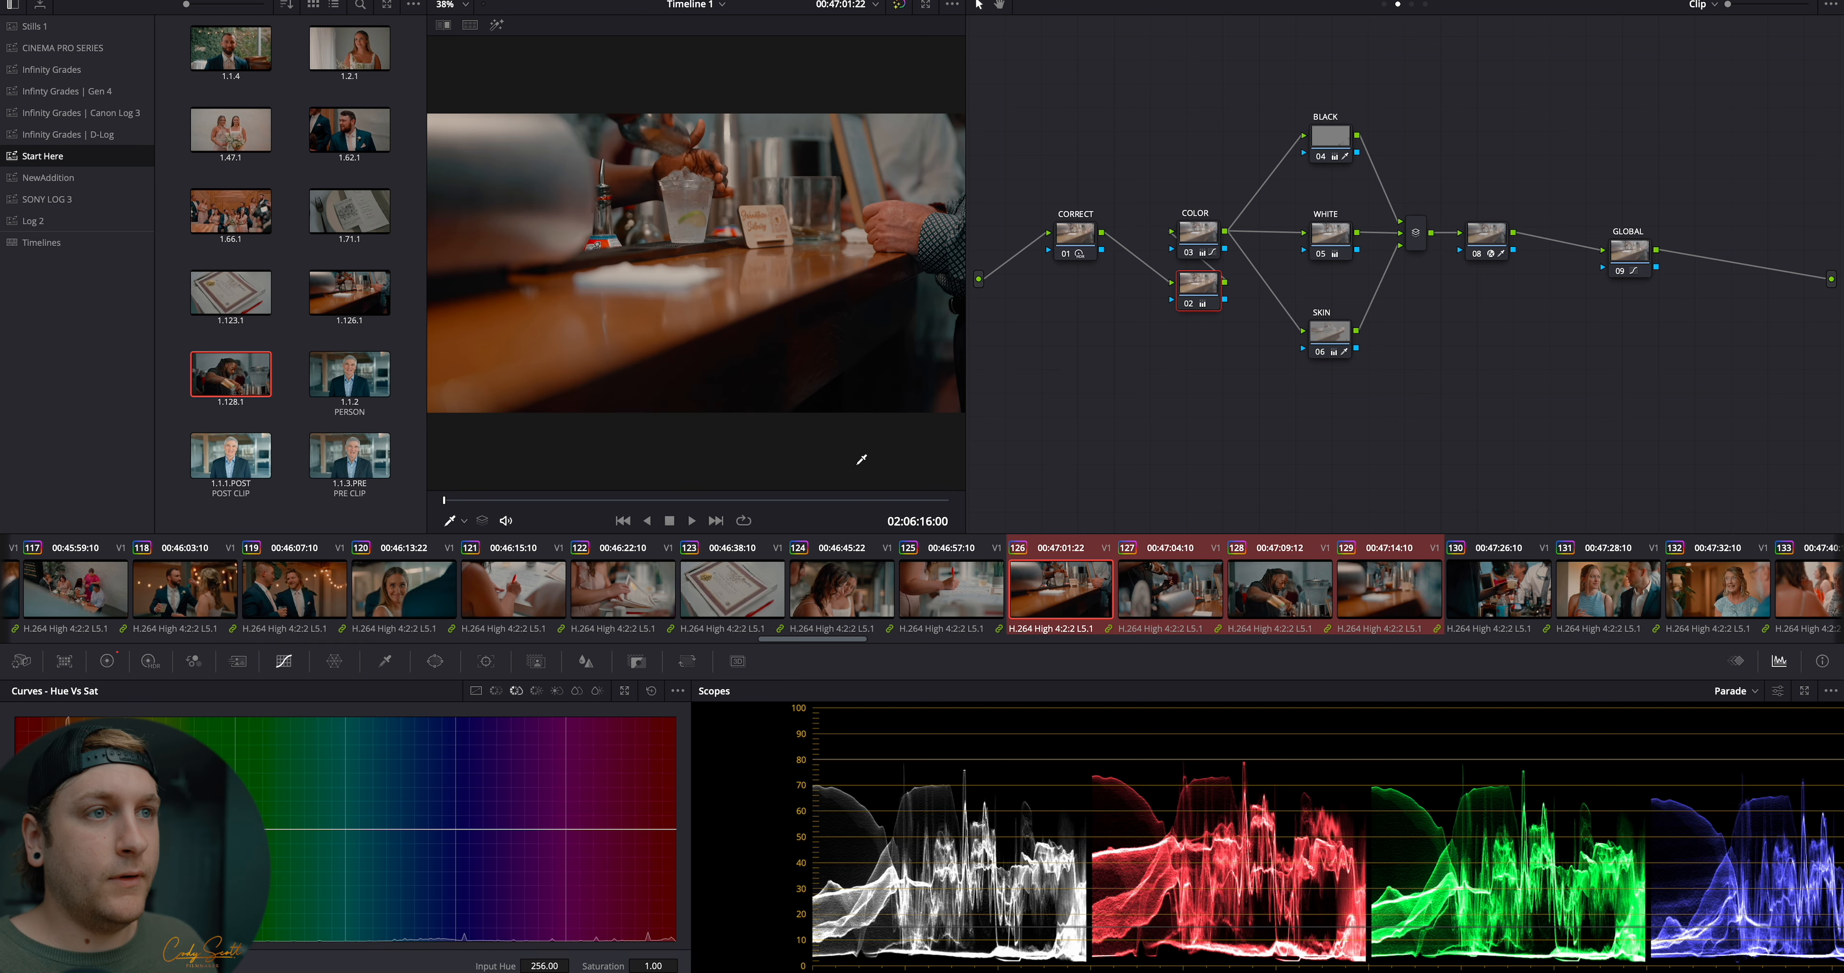
Review clips 127 through 136 one by one for brightness, skin tones and color consistency
{"action": "left_click", "coordinate": [1193, 583]}
{"action": "left_click", "coordinate": [1278, 589]}
{"action": "left_click", "coordinate": [1405, 601]}
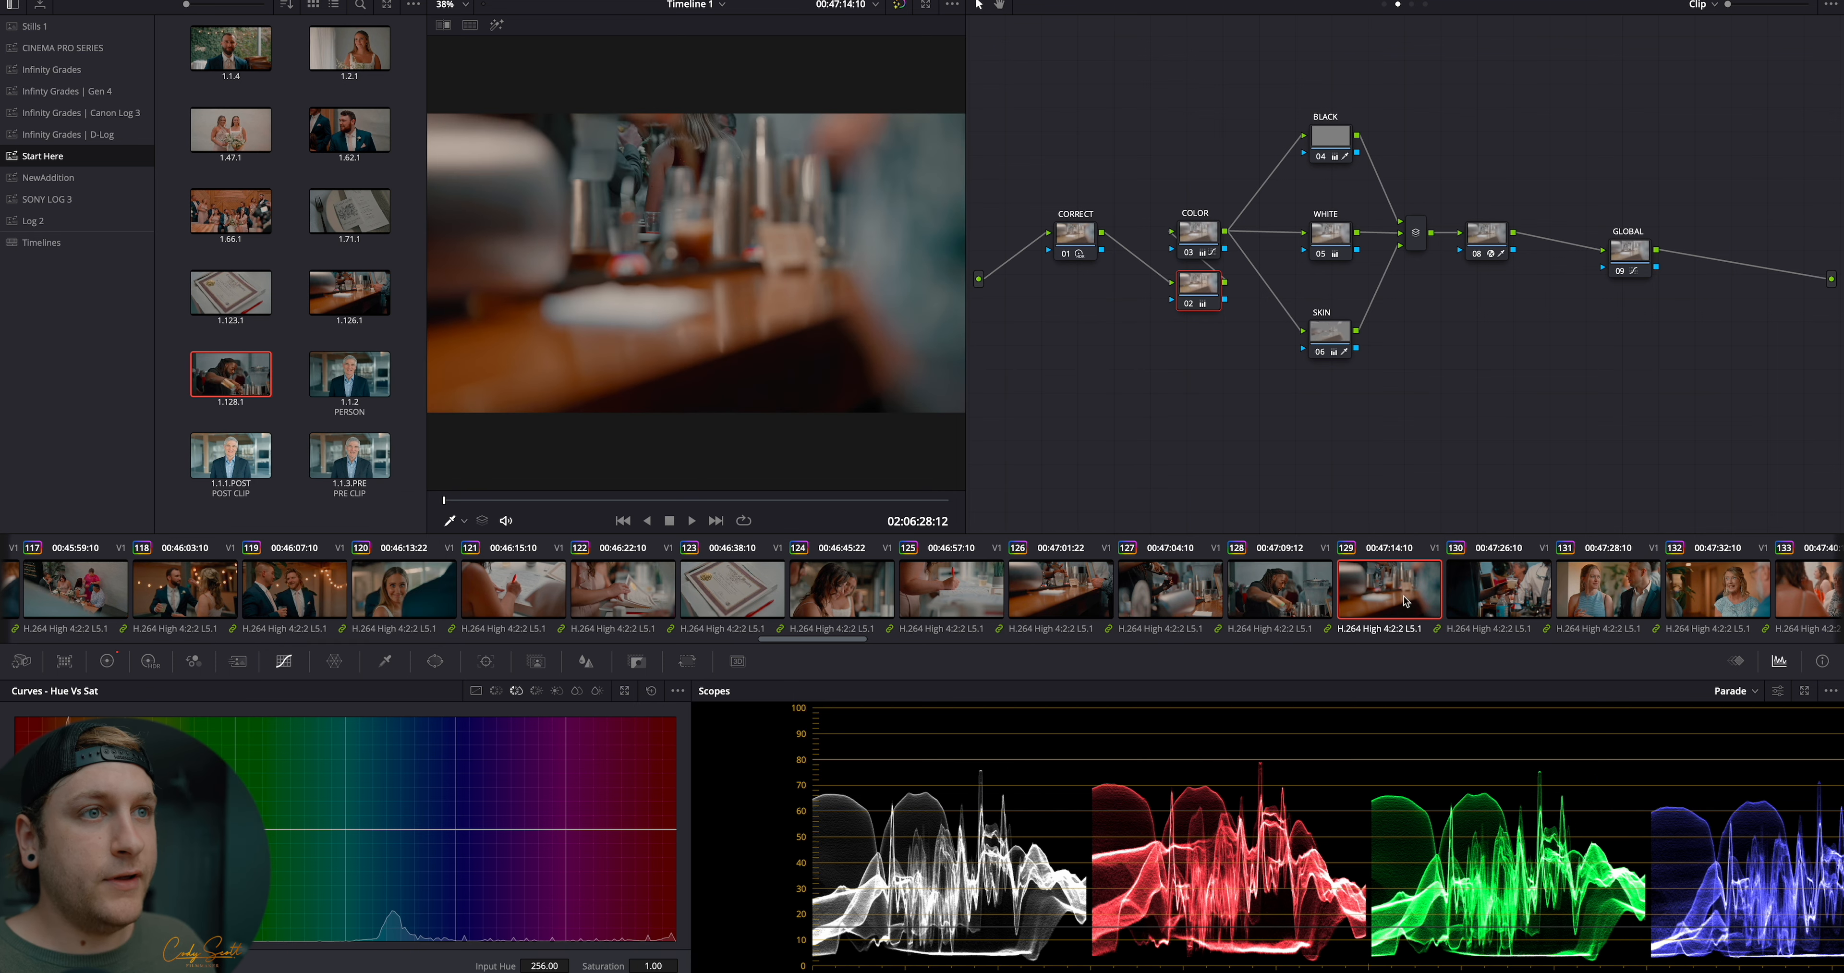
{"action": "left_click", "coordinate": [1515, 595]}
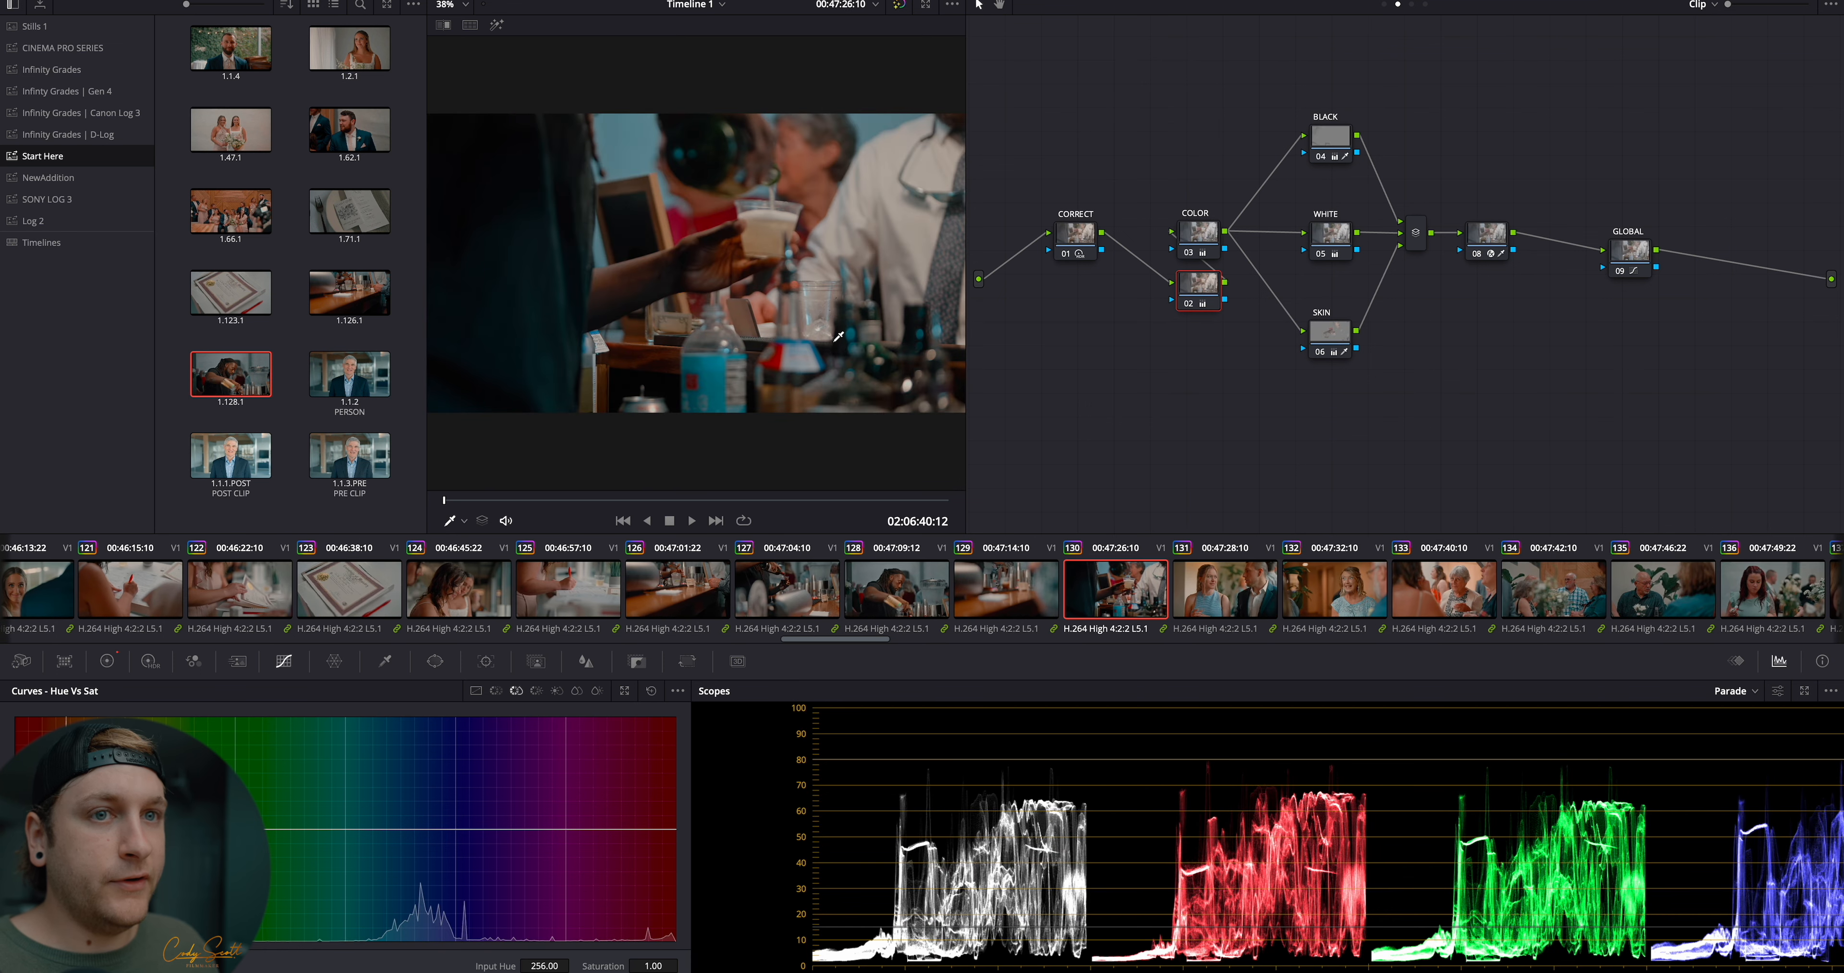
{"action": "left_click", "coordinate": [1193, 585]}
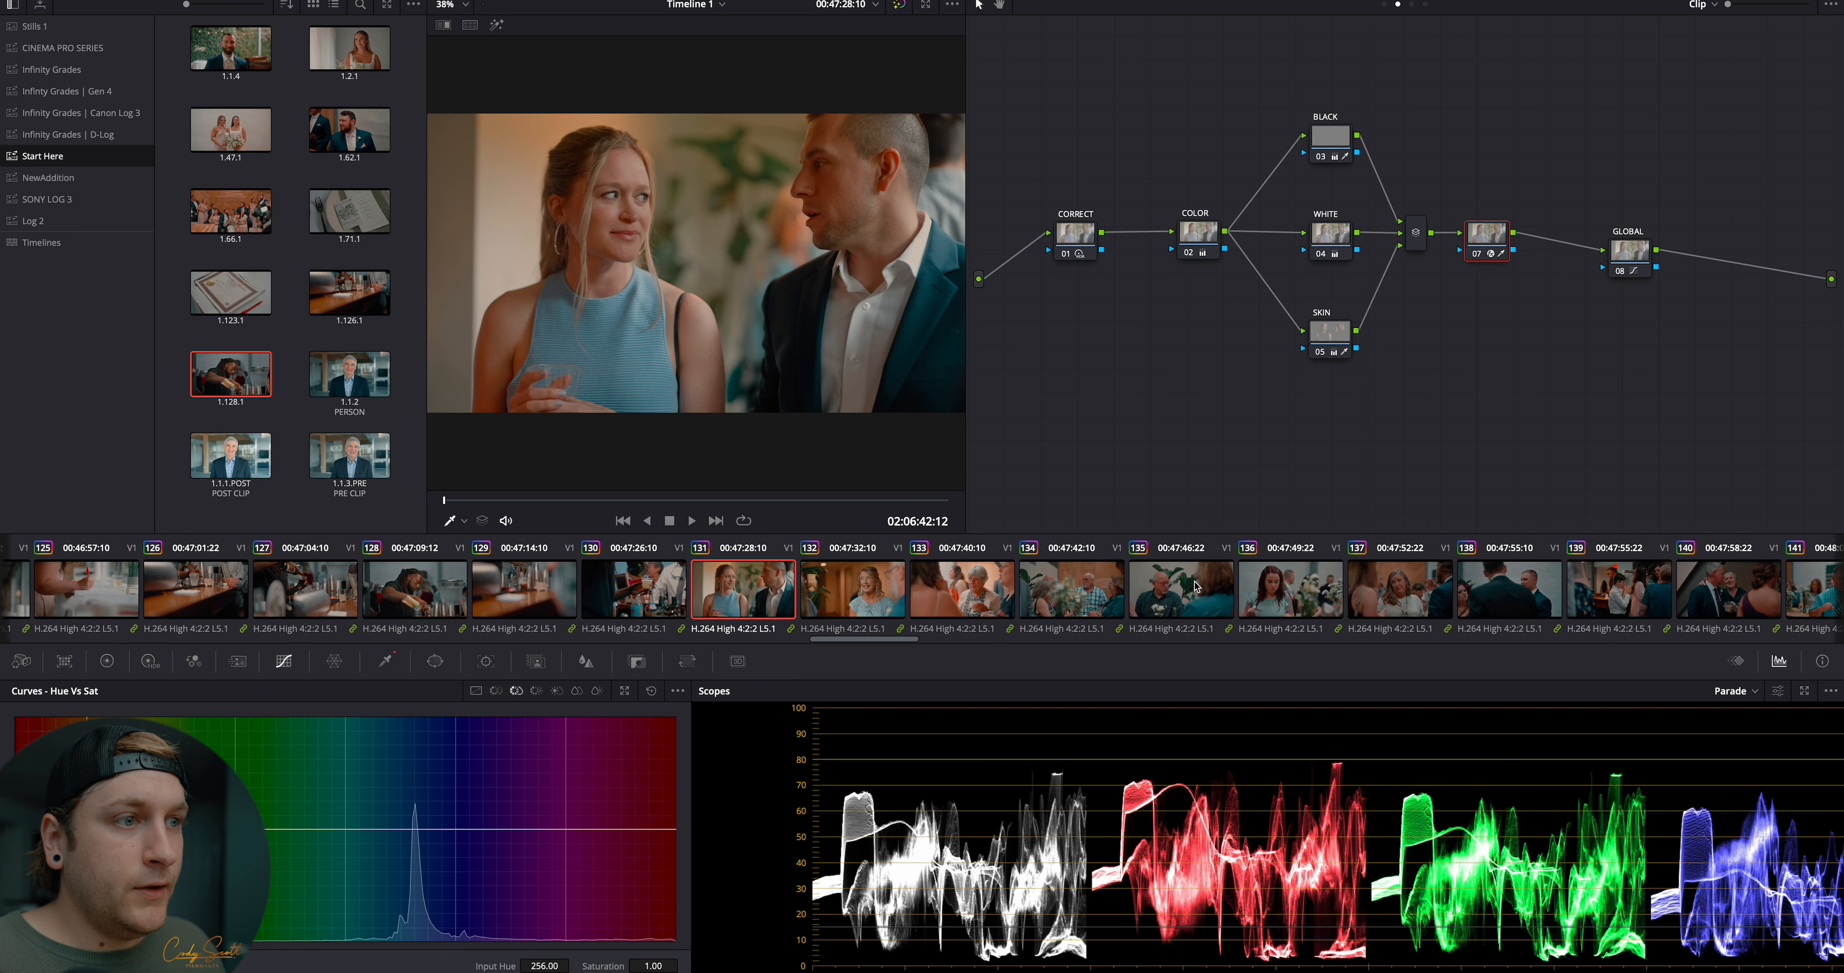
{"action": "left_click", "coordinate": [943, 599]}
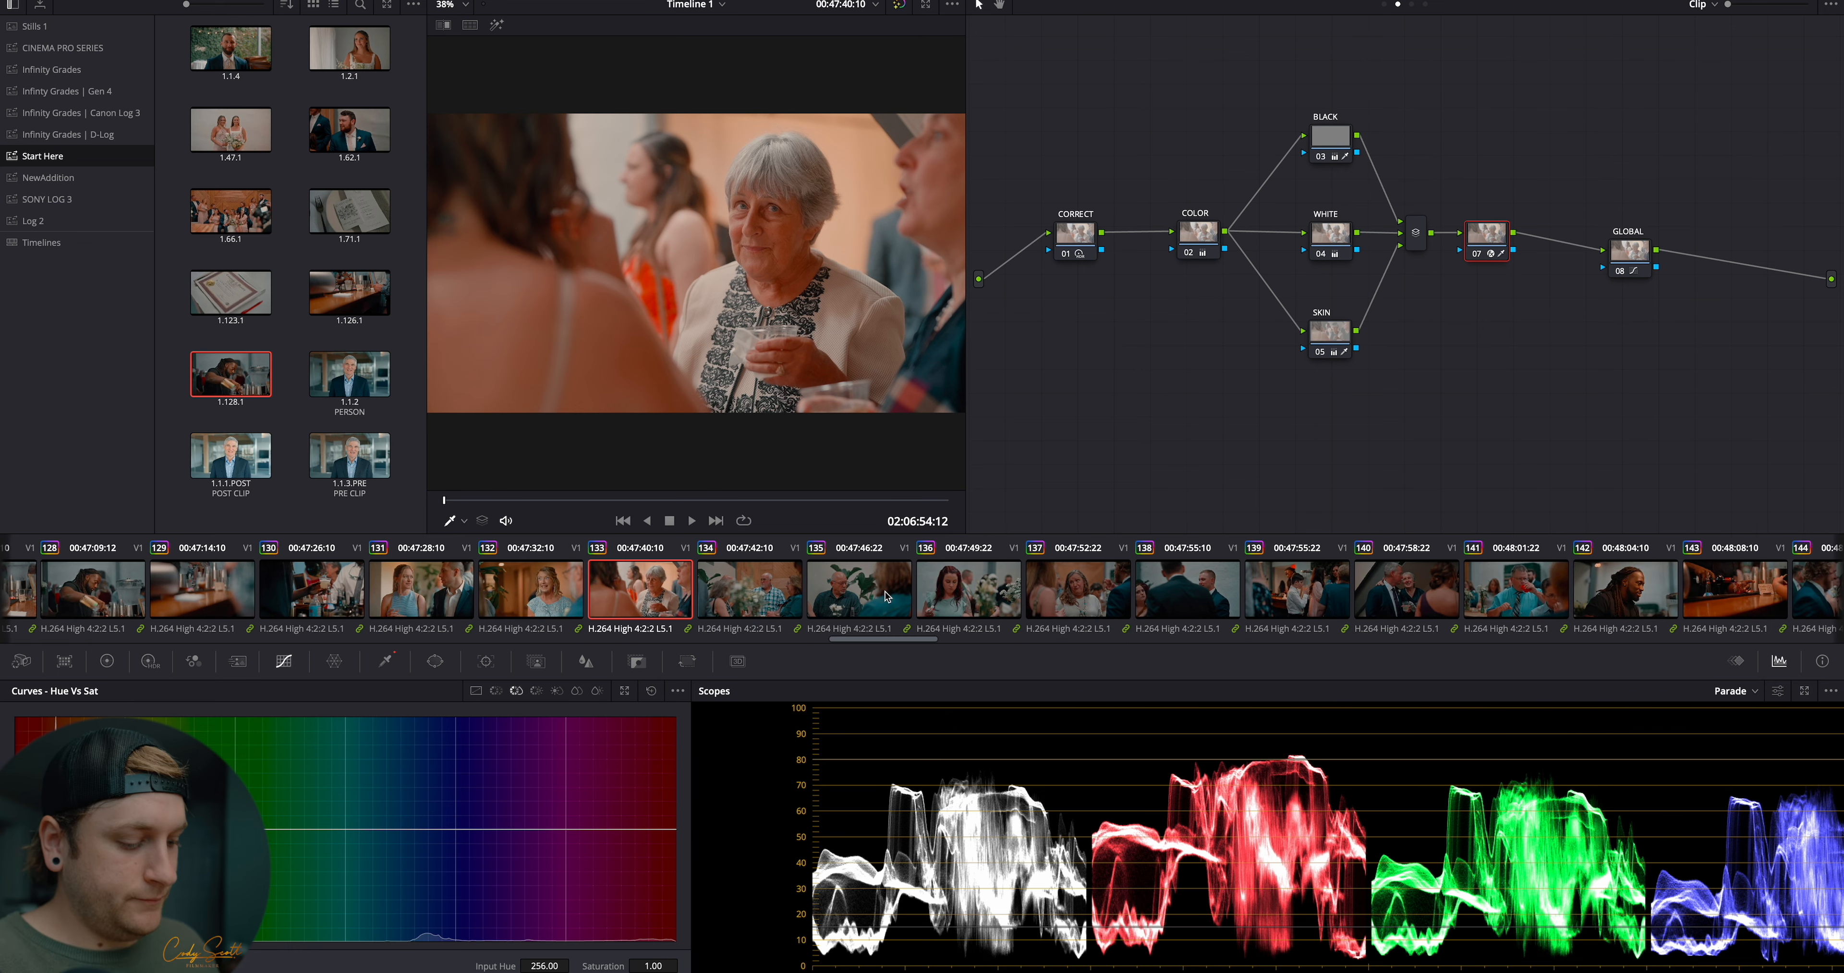
{"action": "key", "text": "Down"}
{"action": "key", "text": "Down"}
{"action": "key", "text": "Down"}
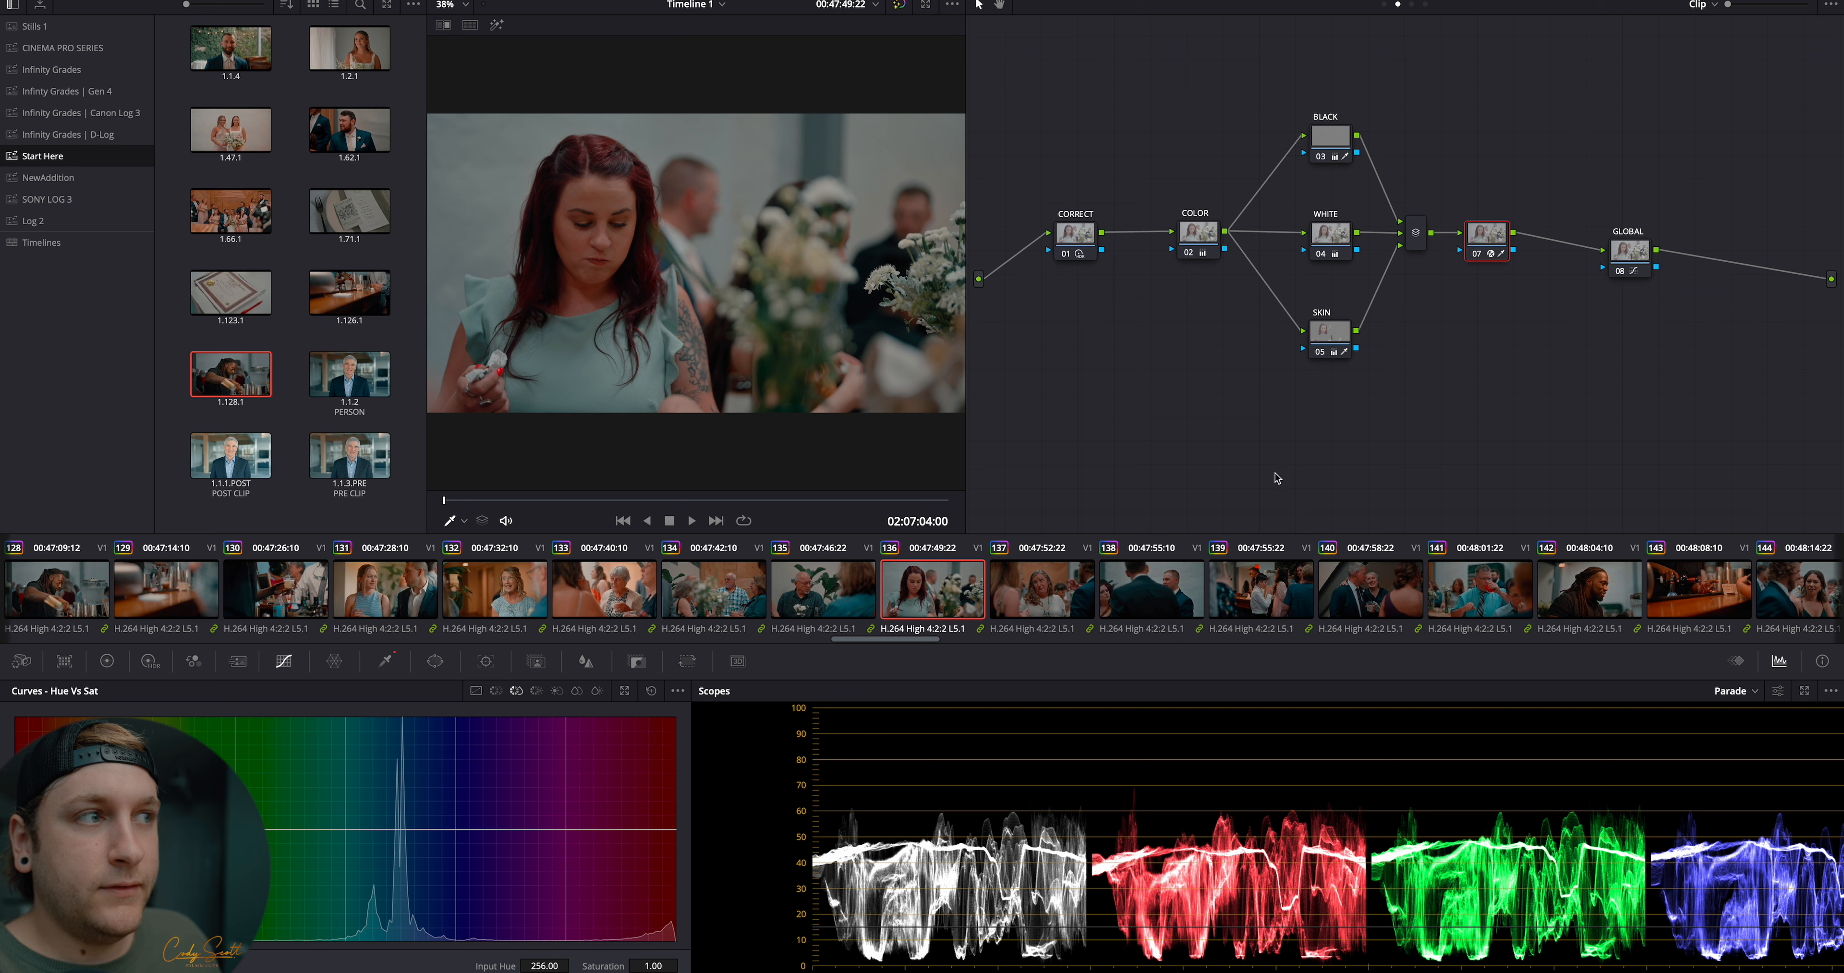
Brighten clip 136 on its GLOBAL node by bending the upper part of the custom curve upward, and grab a still
{"action": "left_click", "coordinate": [1630, 249]}
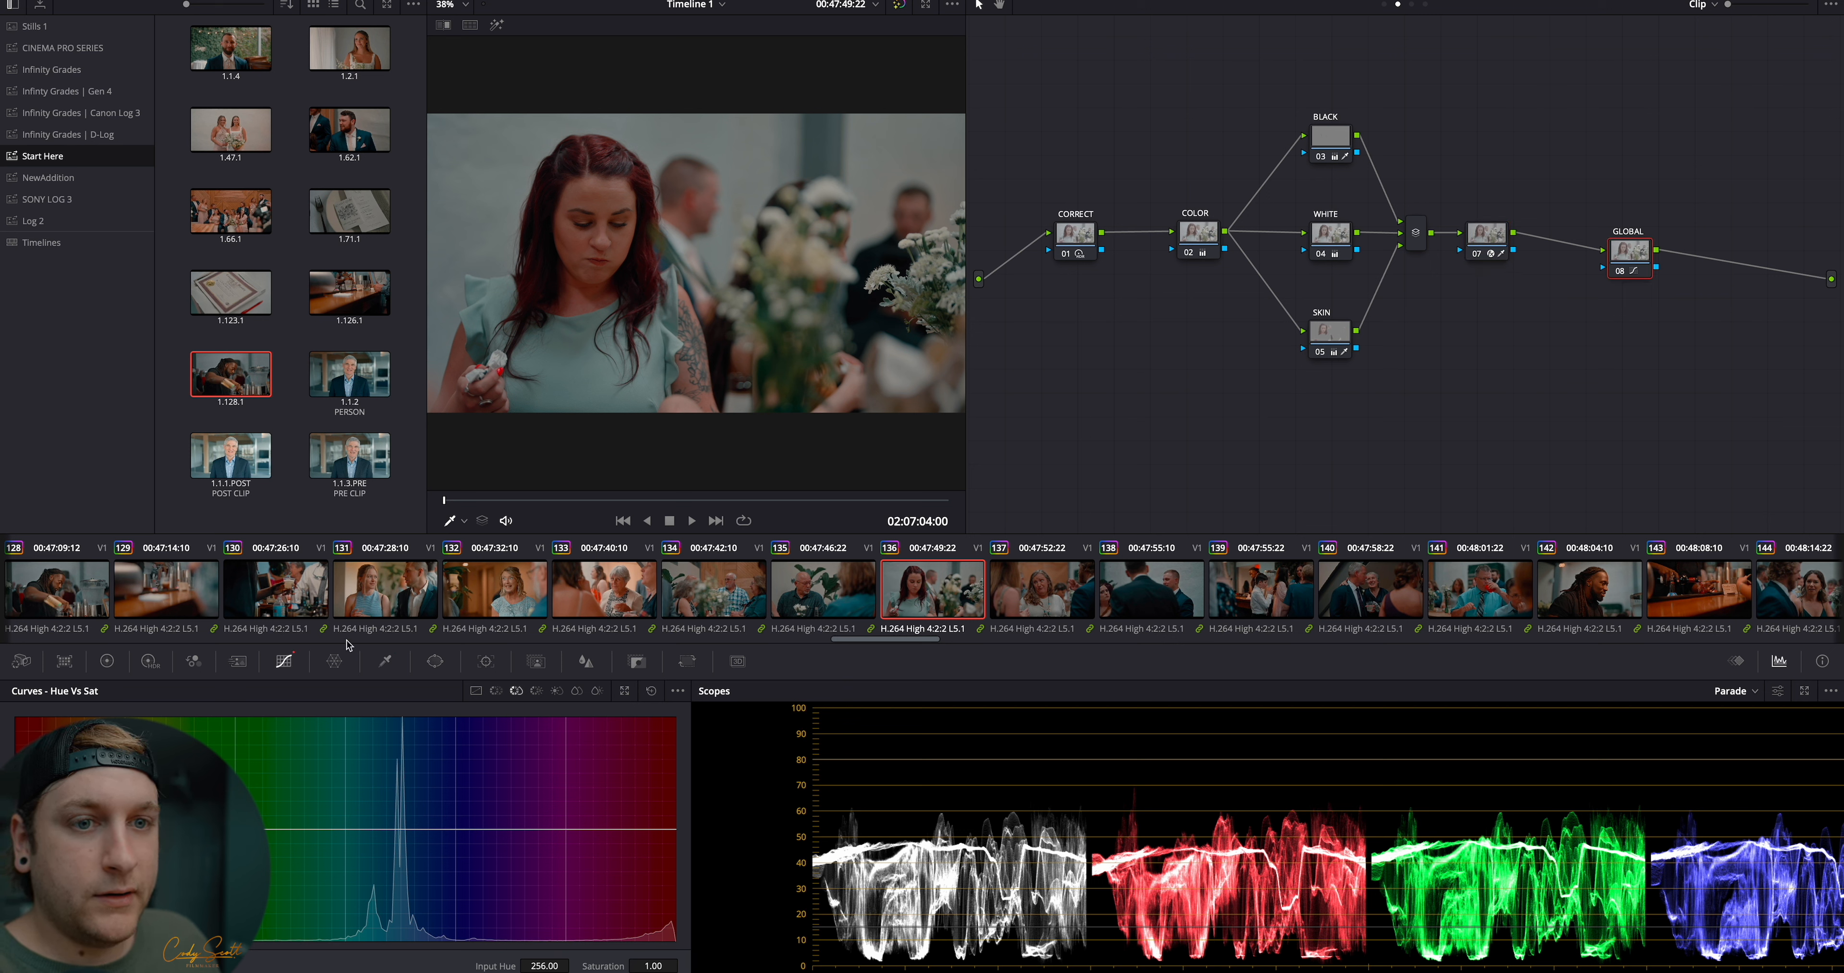
{"action": "left_click", "coordinate": [476, 691]}
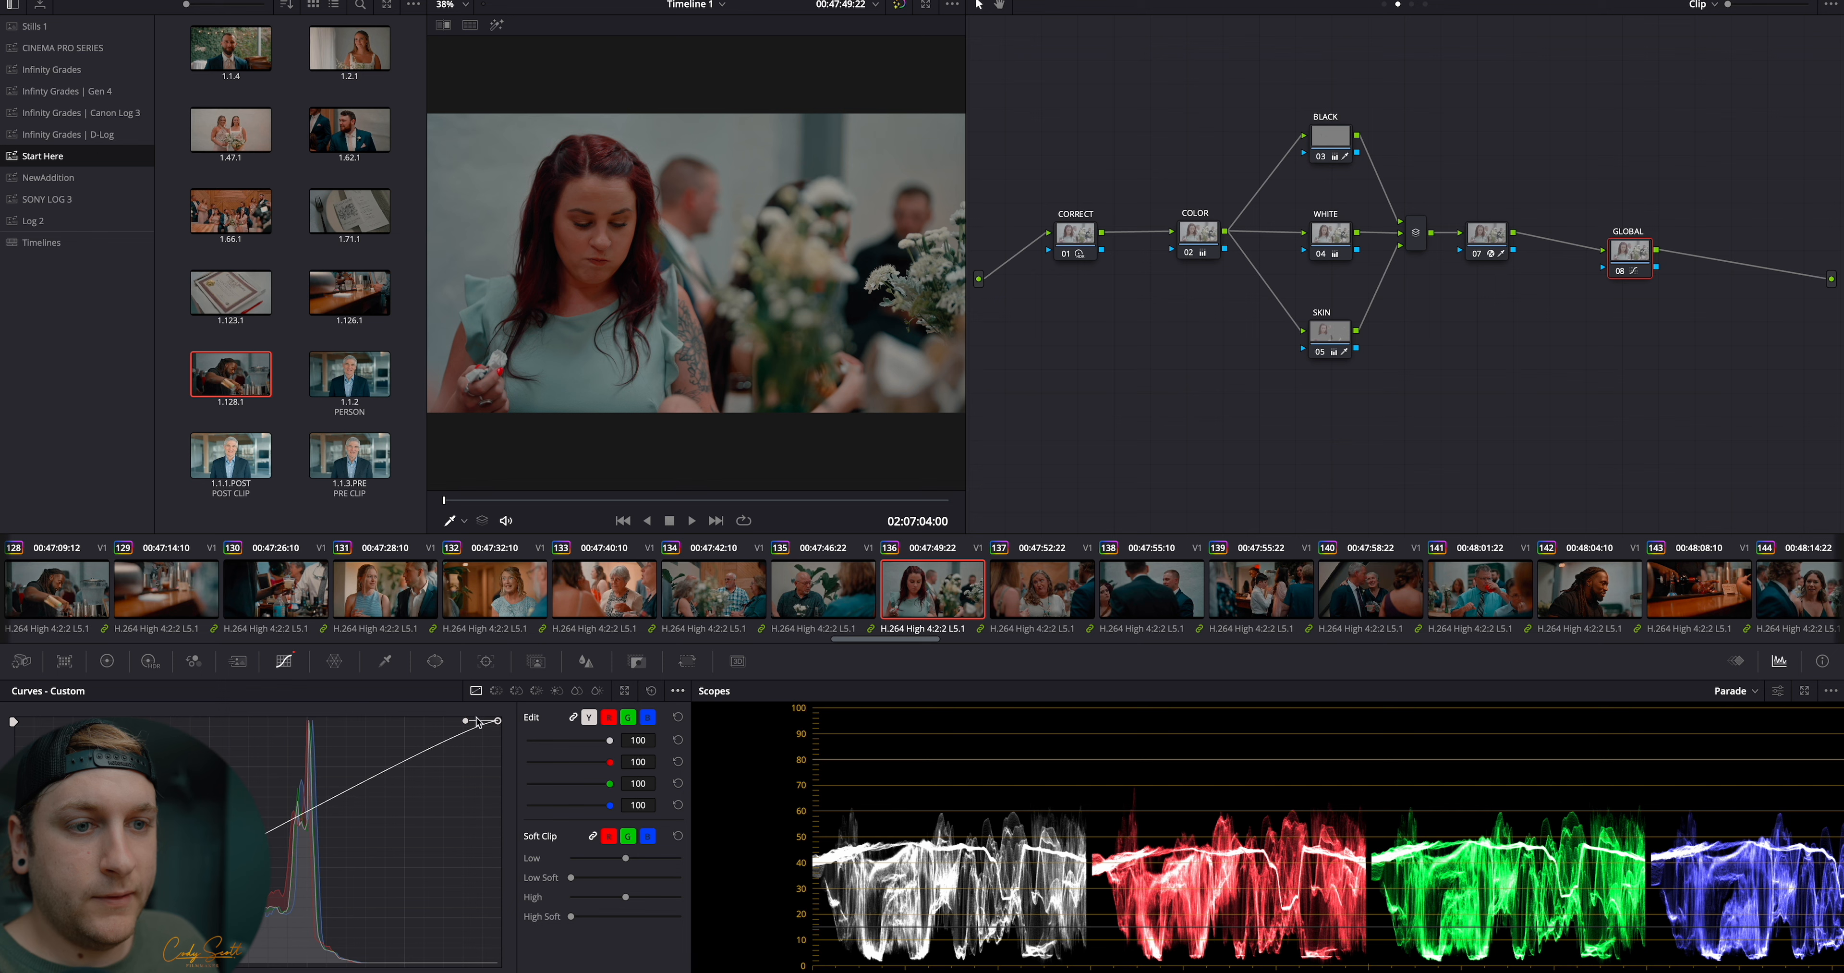
{"action": "left_click_drag", "start_coordinate": [464, 722], "coordinate": [384, 720]}
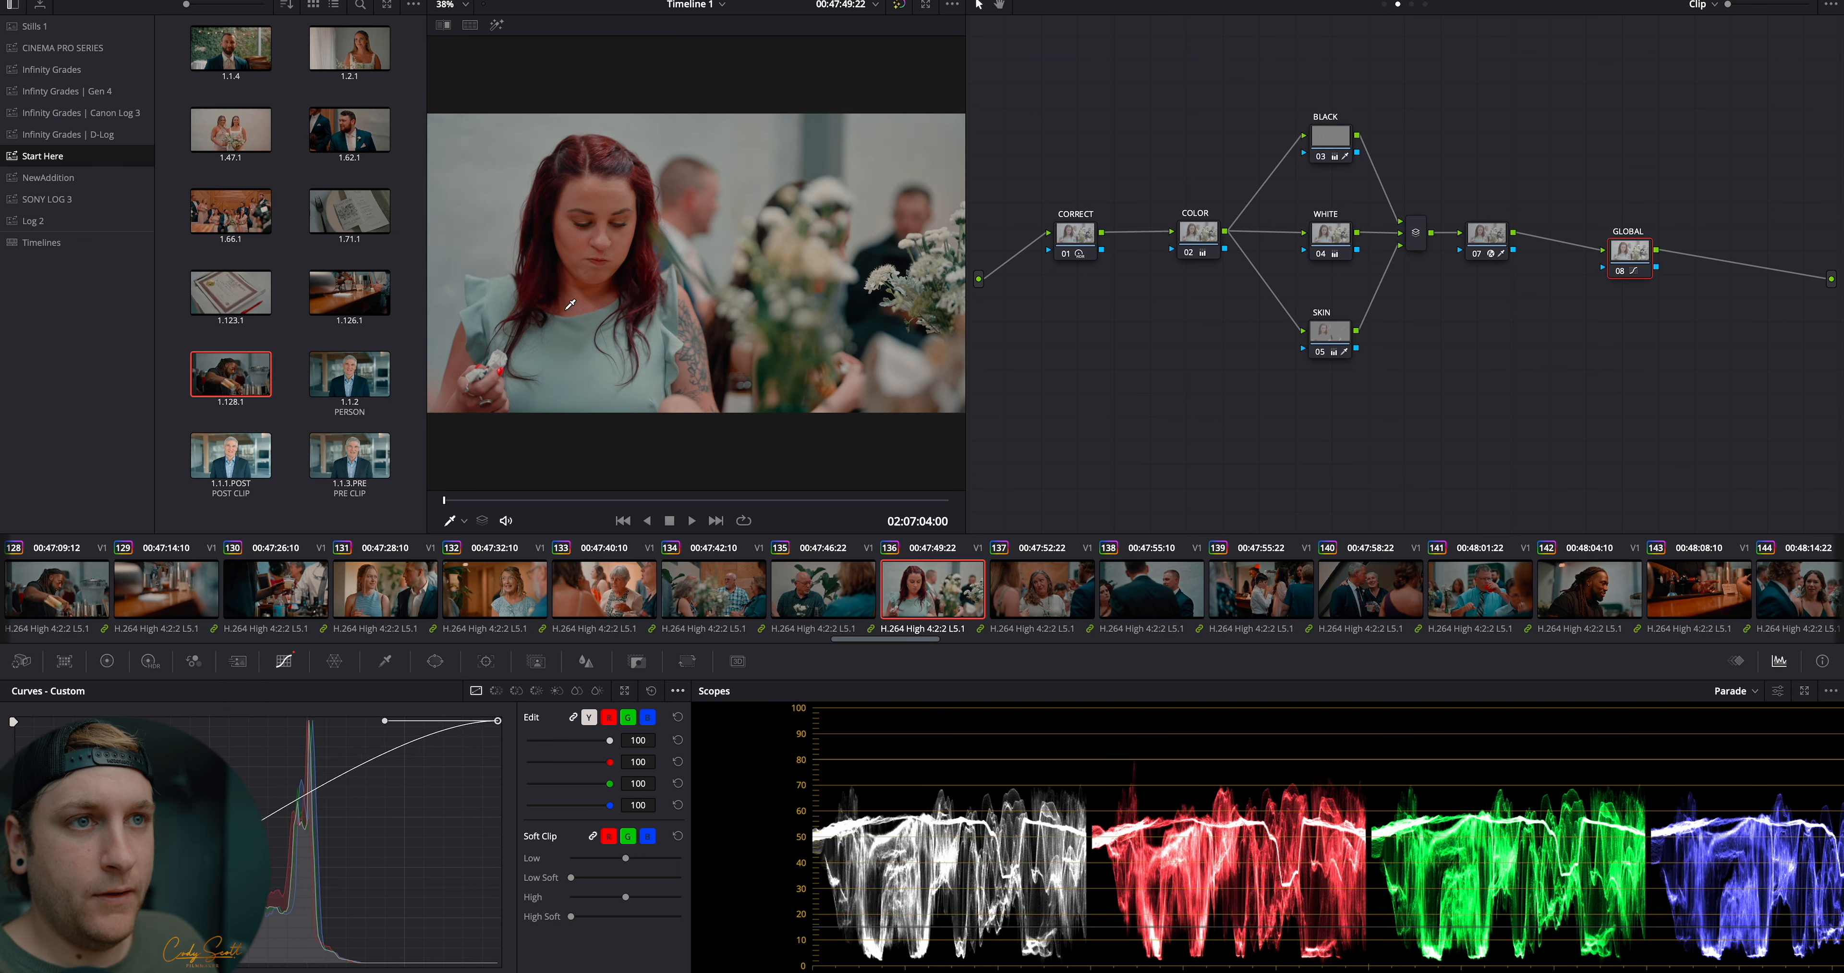
{"action": "right_click", "coordinate": [600, 313]}
{"action": "left_click", "coordinate": [601, 314]}
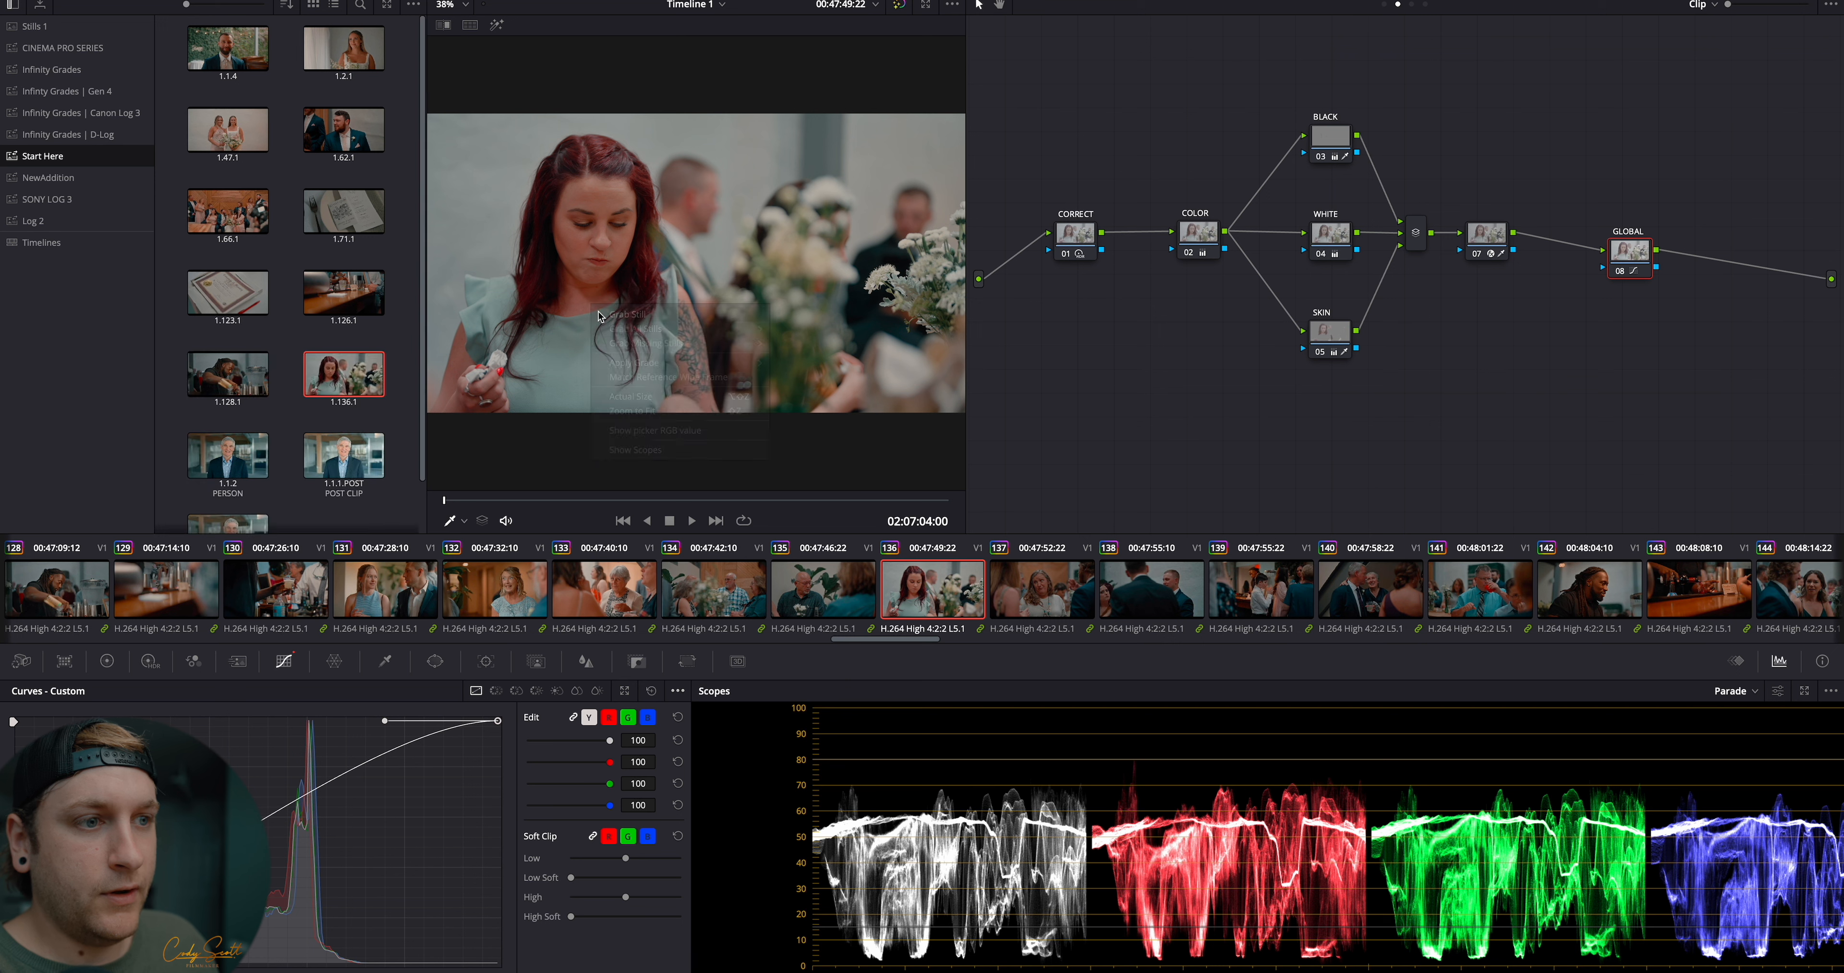
Apply the grade from still 1.136.1 to clips 134 through 141 and check the brightness of clips 137 through 141
{"action": "left_click", "coordinate": [728, 593]}
{"action": "scroll", "coordinate": [1299, 594], "scroll_direction": "down", "scroll_amount": 3}
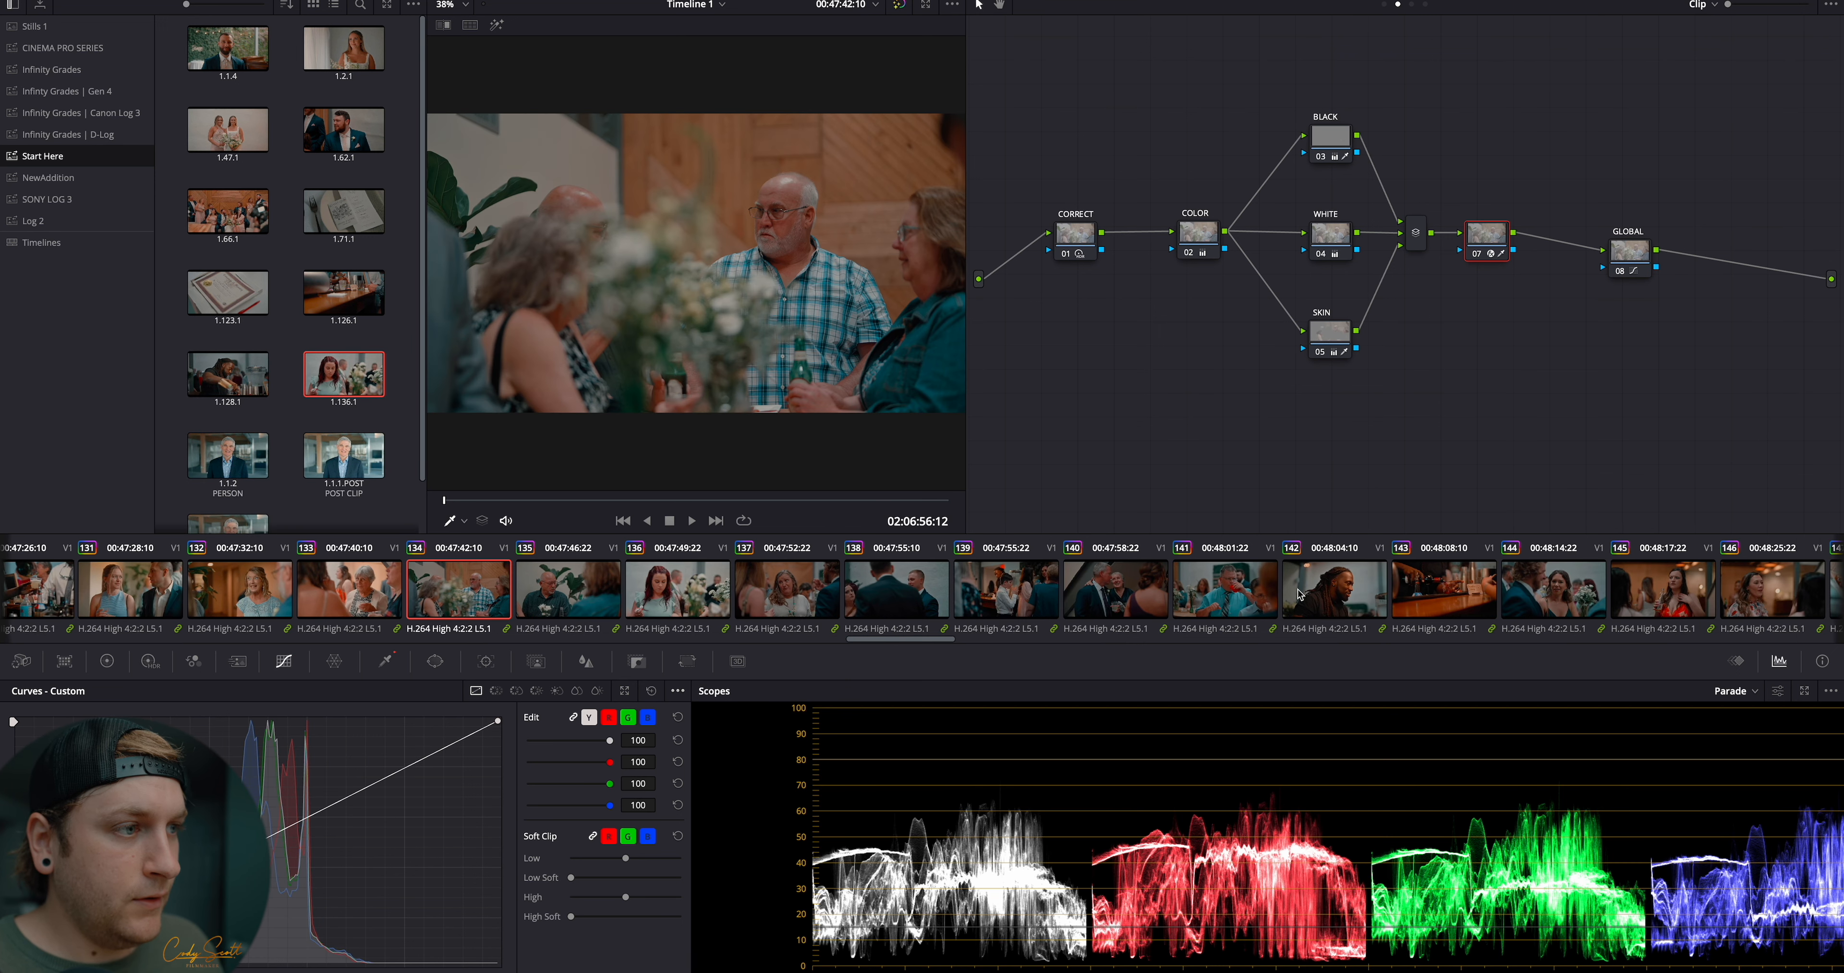
{"action": "left_click", "coordinate": [1220, 594], "text": "shift"}
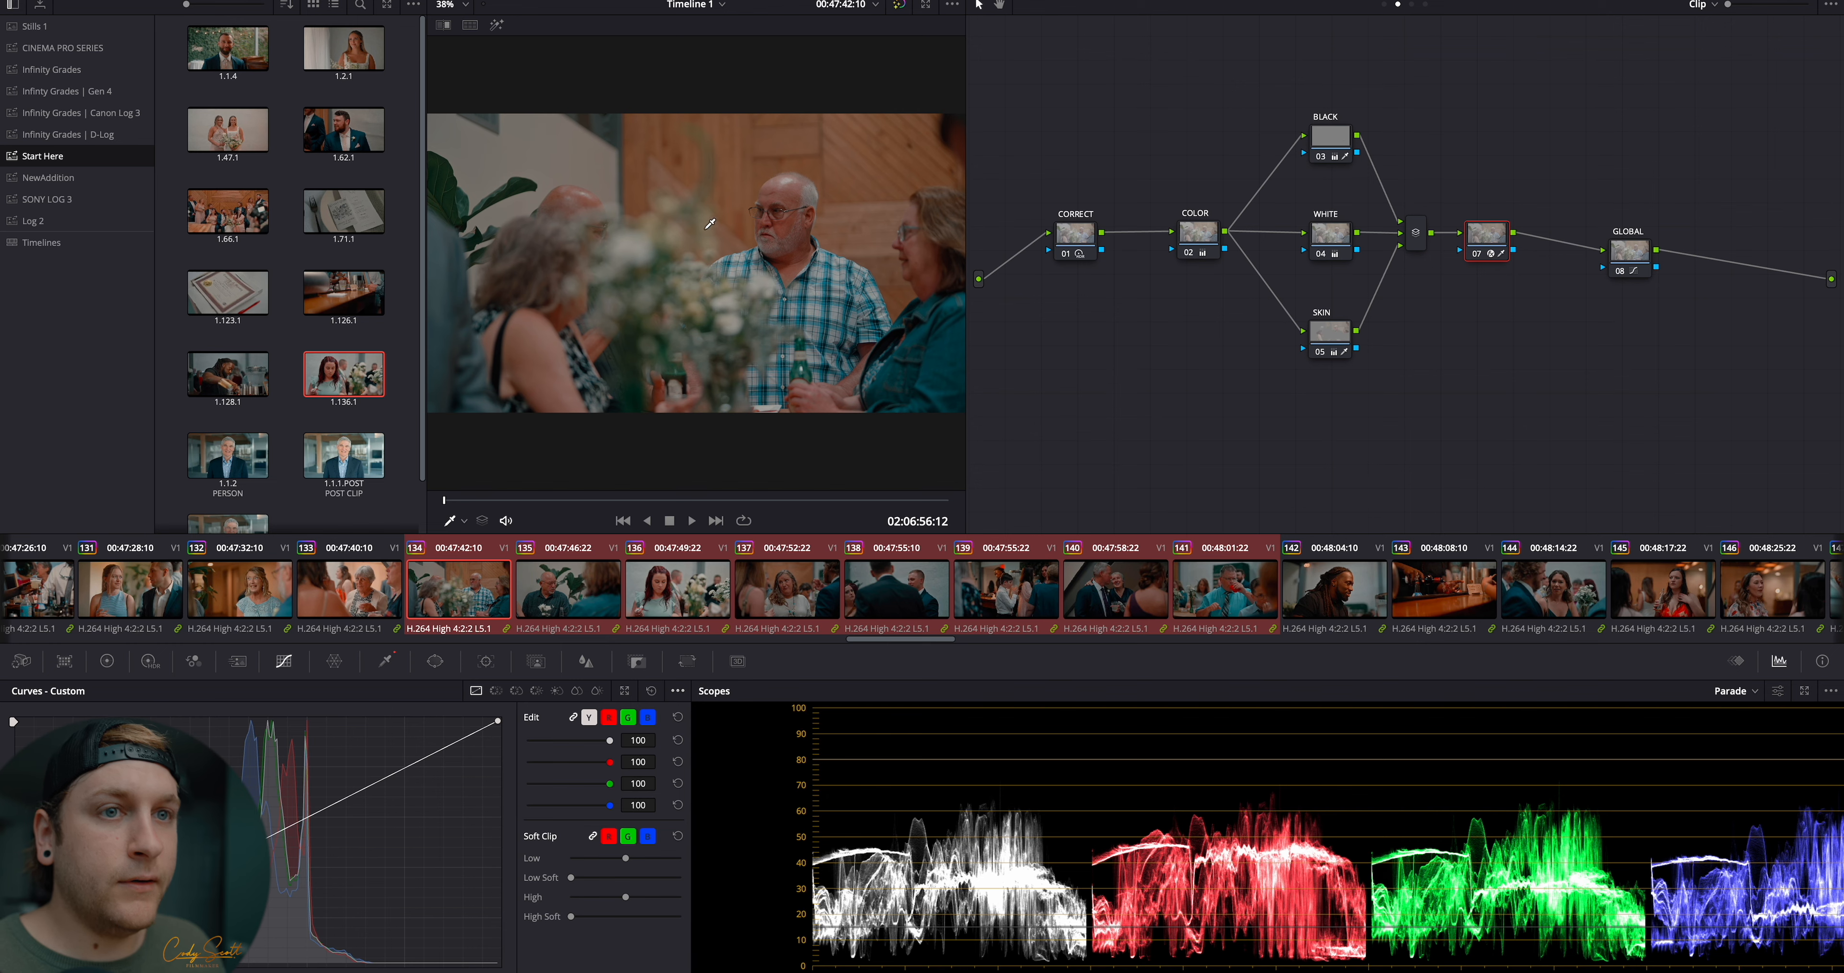
{"action": "right_click", "coordinate": [375, 377]}
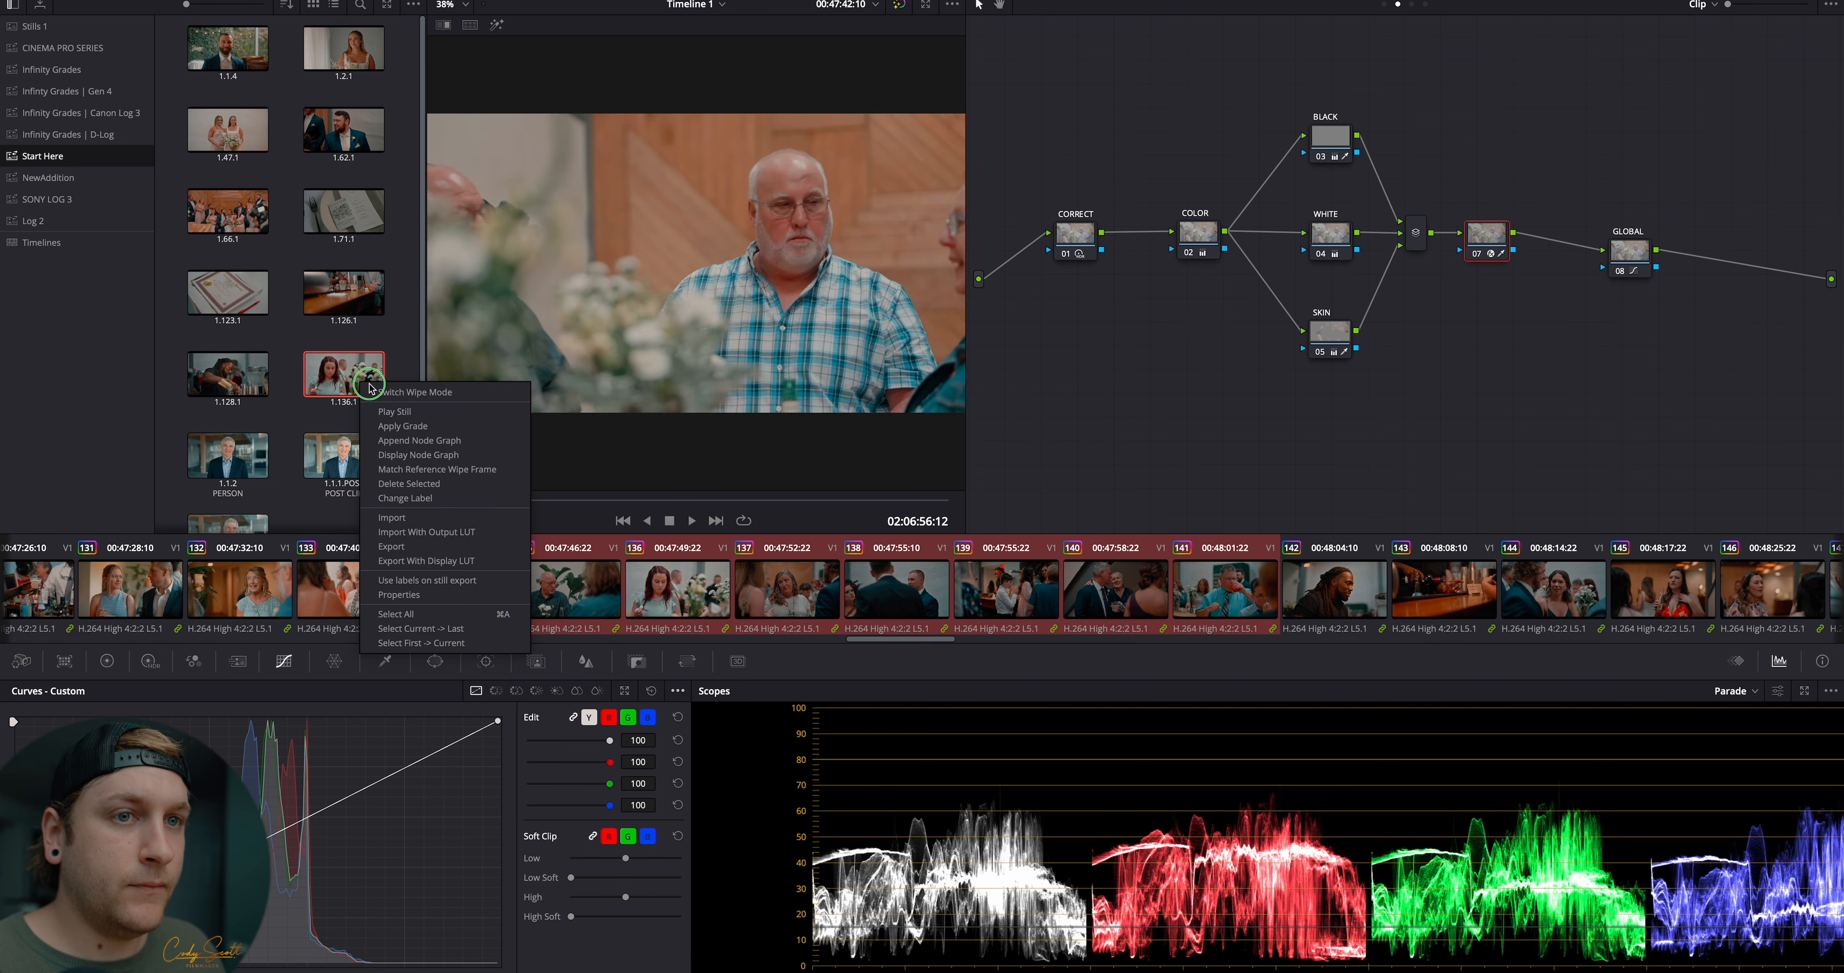
{"action": "left_click", "coordinate": [404, 427]}
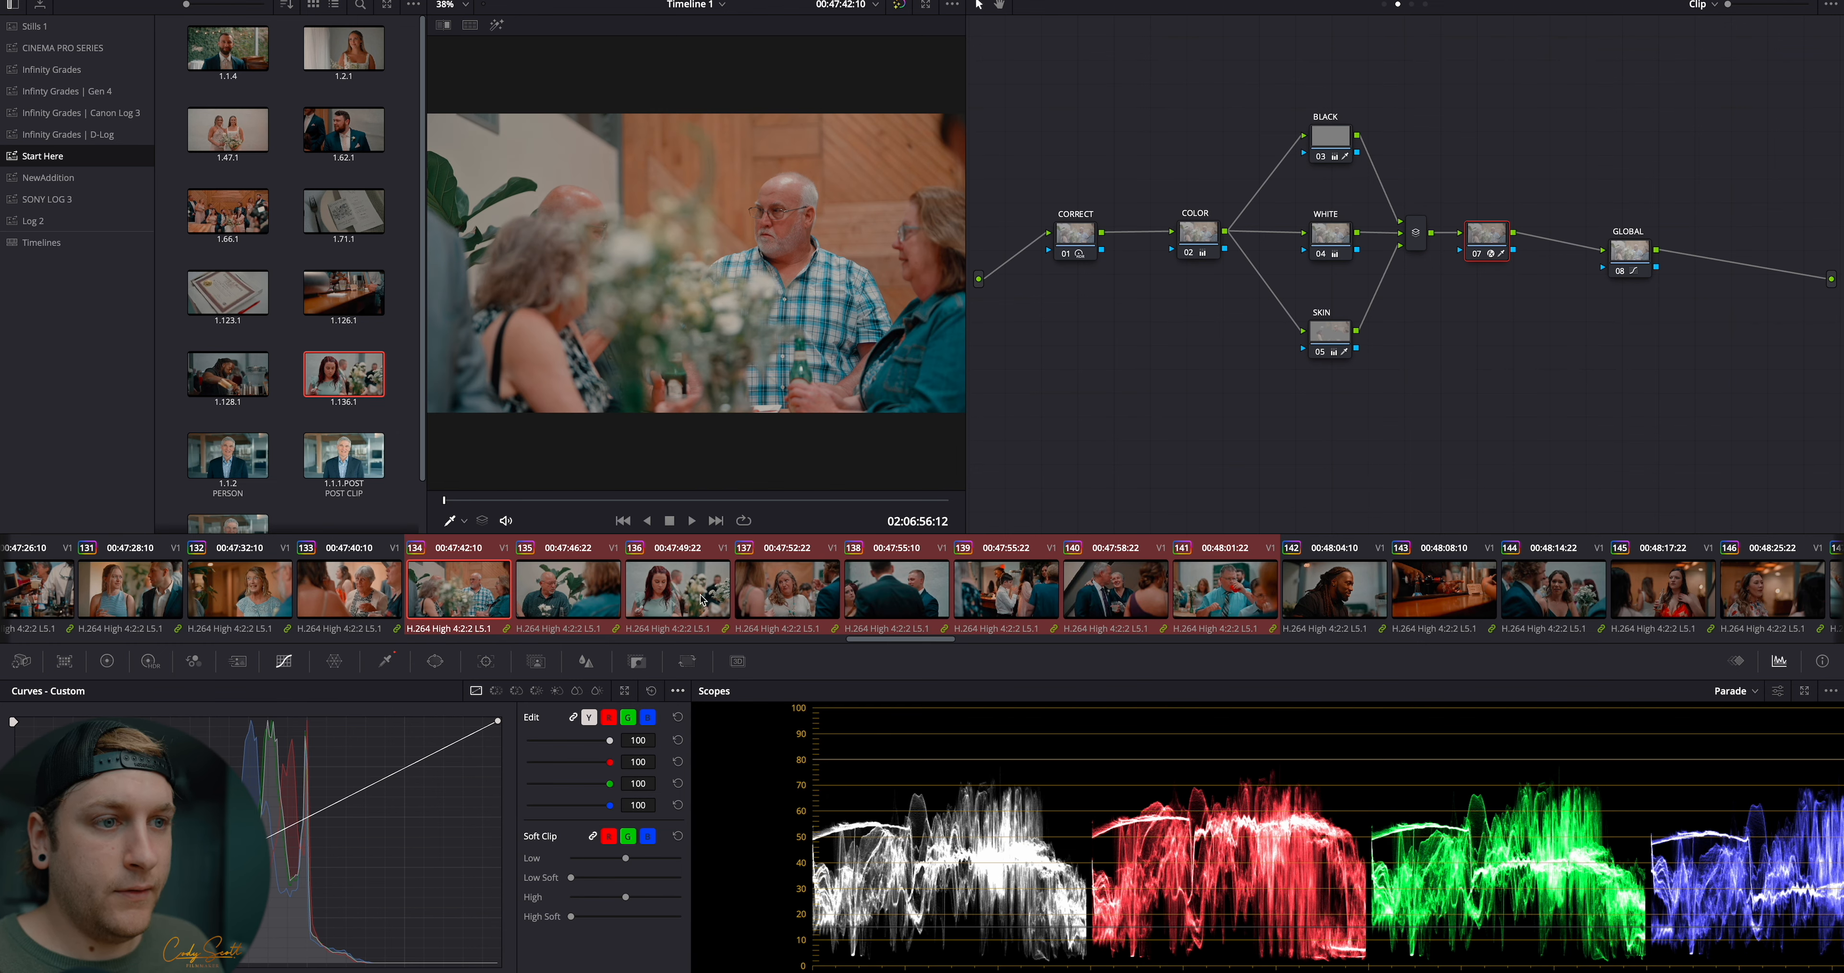
{"action": "left_click", "coordinate": [786, 594]}
{"action": "left_click", "coordinate": [896, 590]}
{"action": "left_click", "coordinate": [1005, 588]}
{"action": "left_click", "coordinate": [1106, 583]}
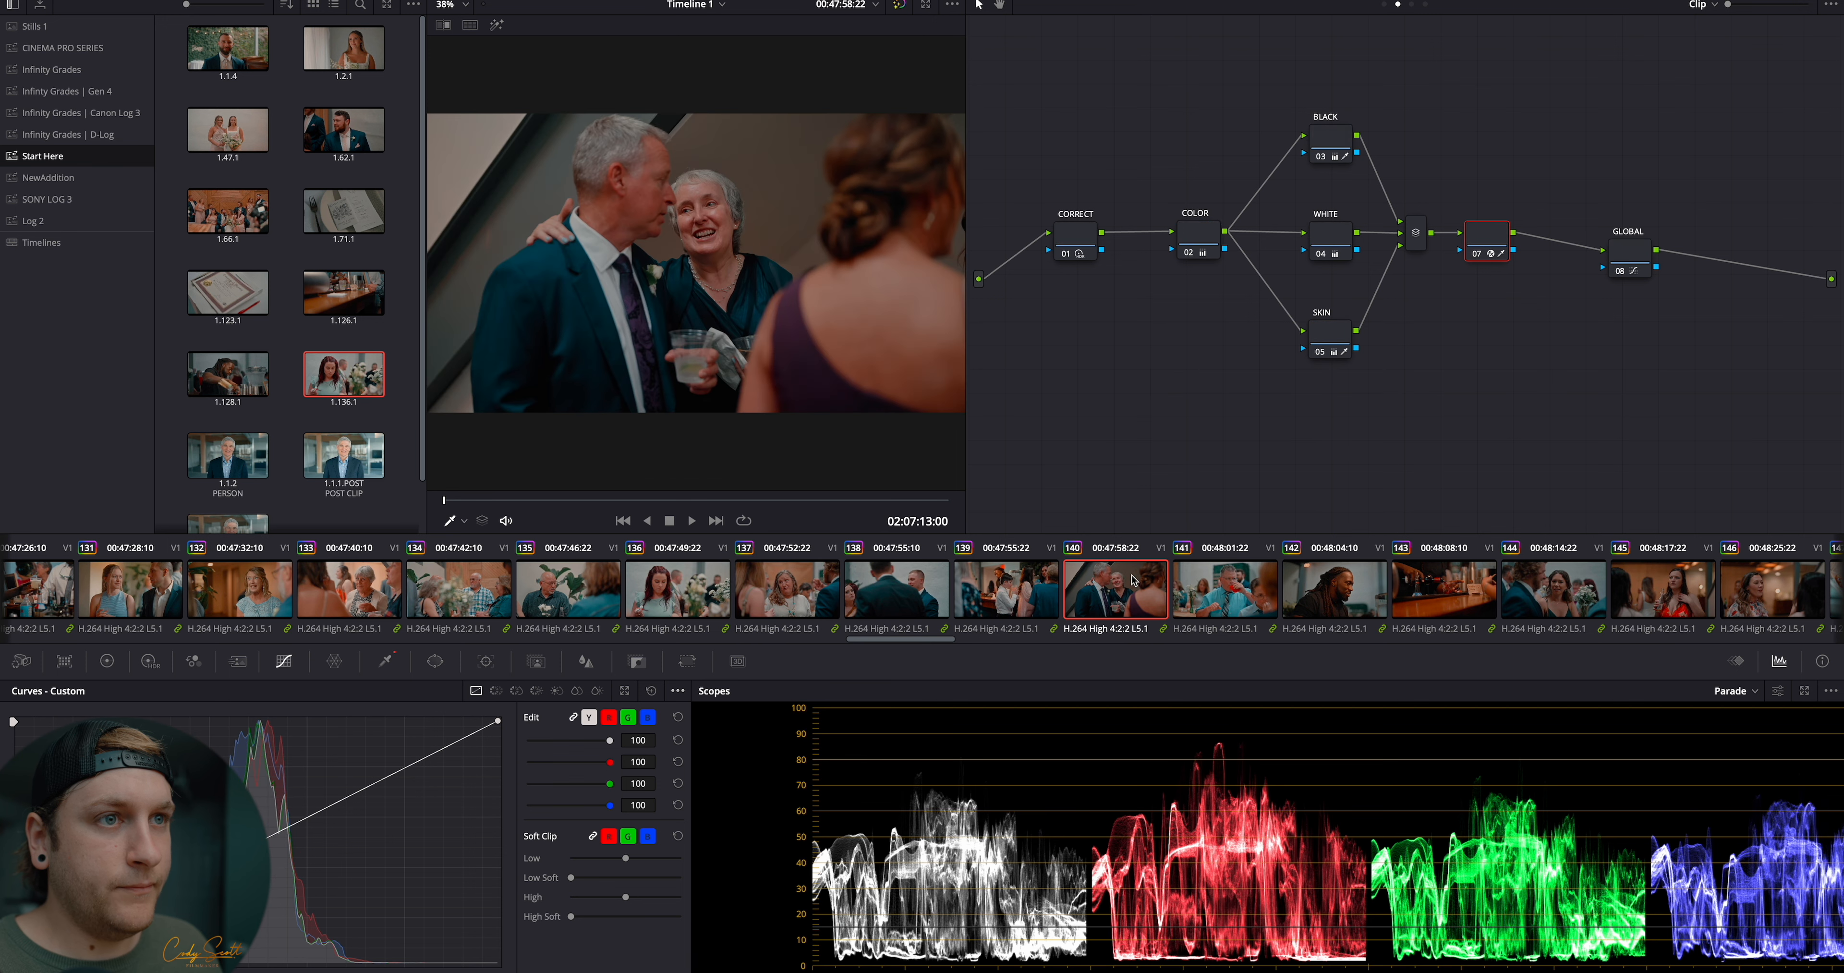
{"action": "left_click", "coordinate": [1220, 588]}
Apply the grade from still 1.128.1 to clip 142 of the smiling bartender
{"action": "left_click", "coordinate": [1333, 592]}
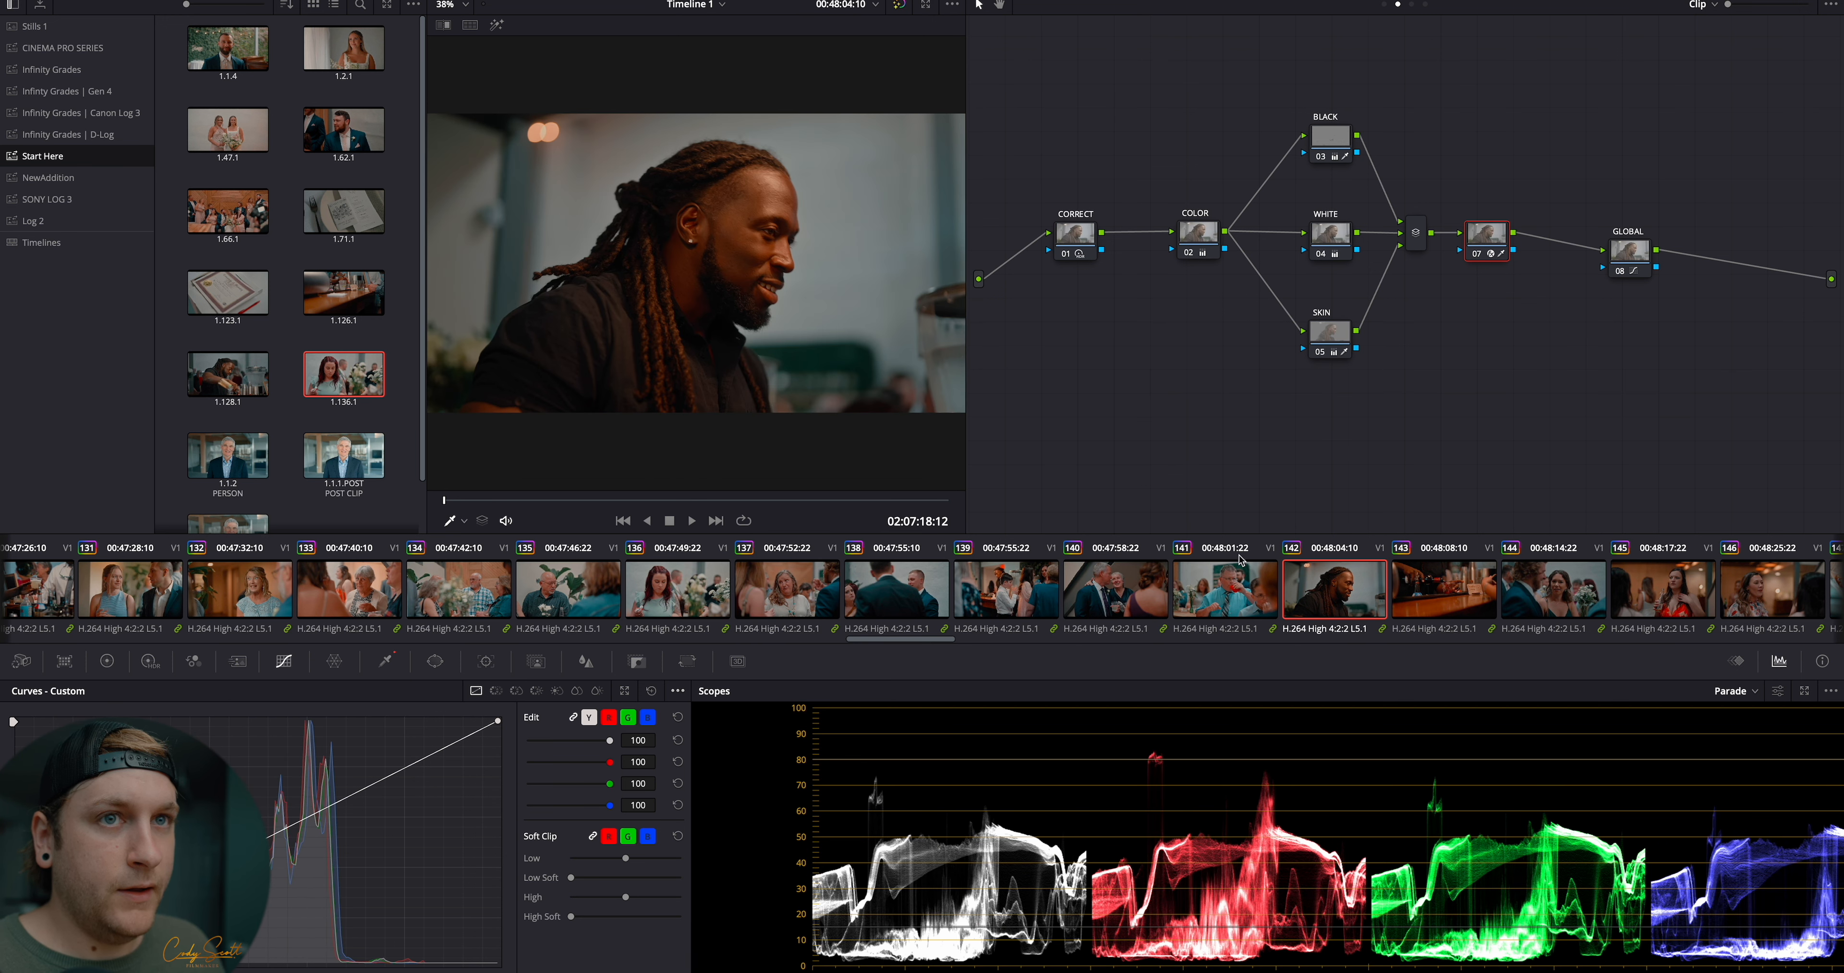
{"action": "double_click", "coordinate": [229, 374]}
{"action": "right_click", "coordinate": [239, 371]}
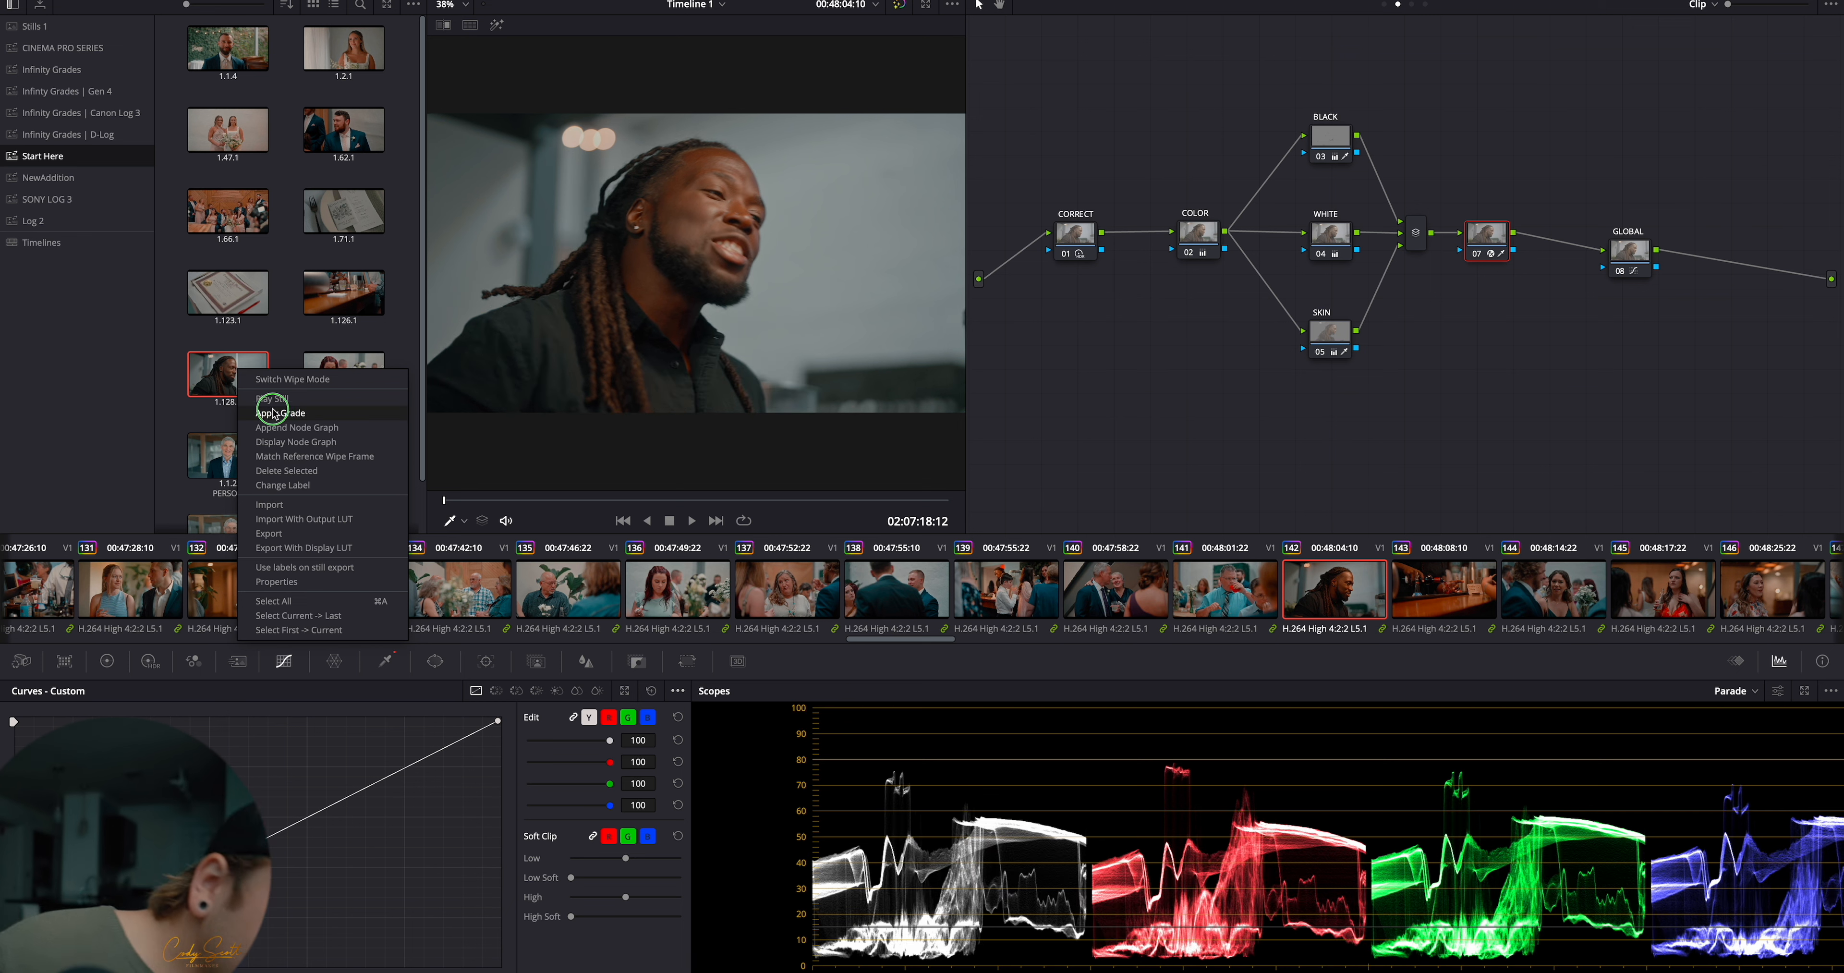
{"action": "left_click", "coordinate": [279, 415]}
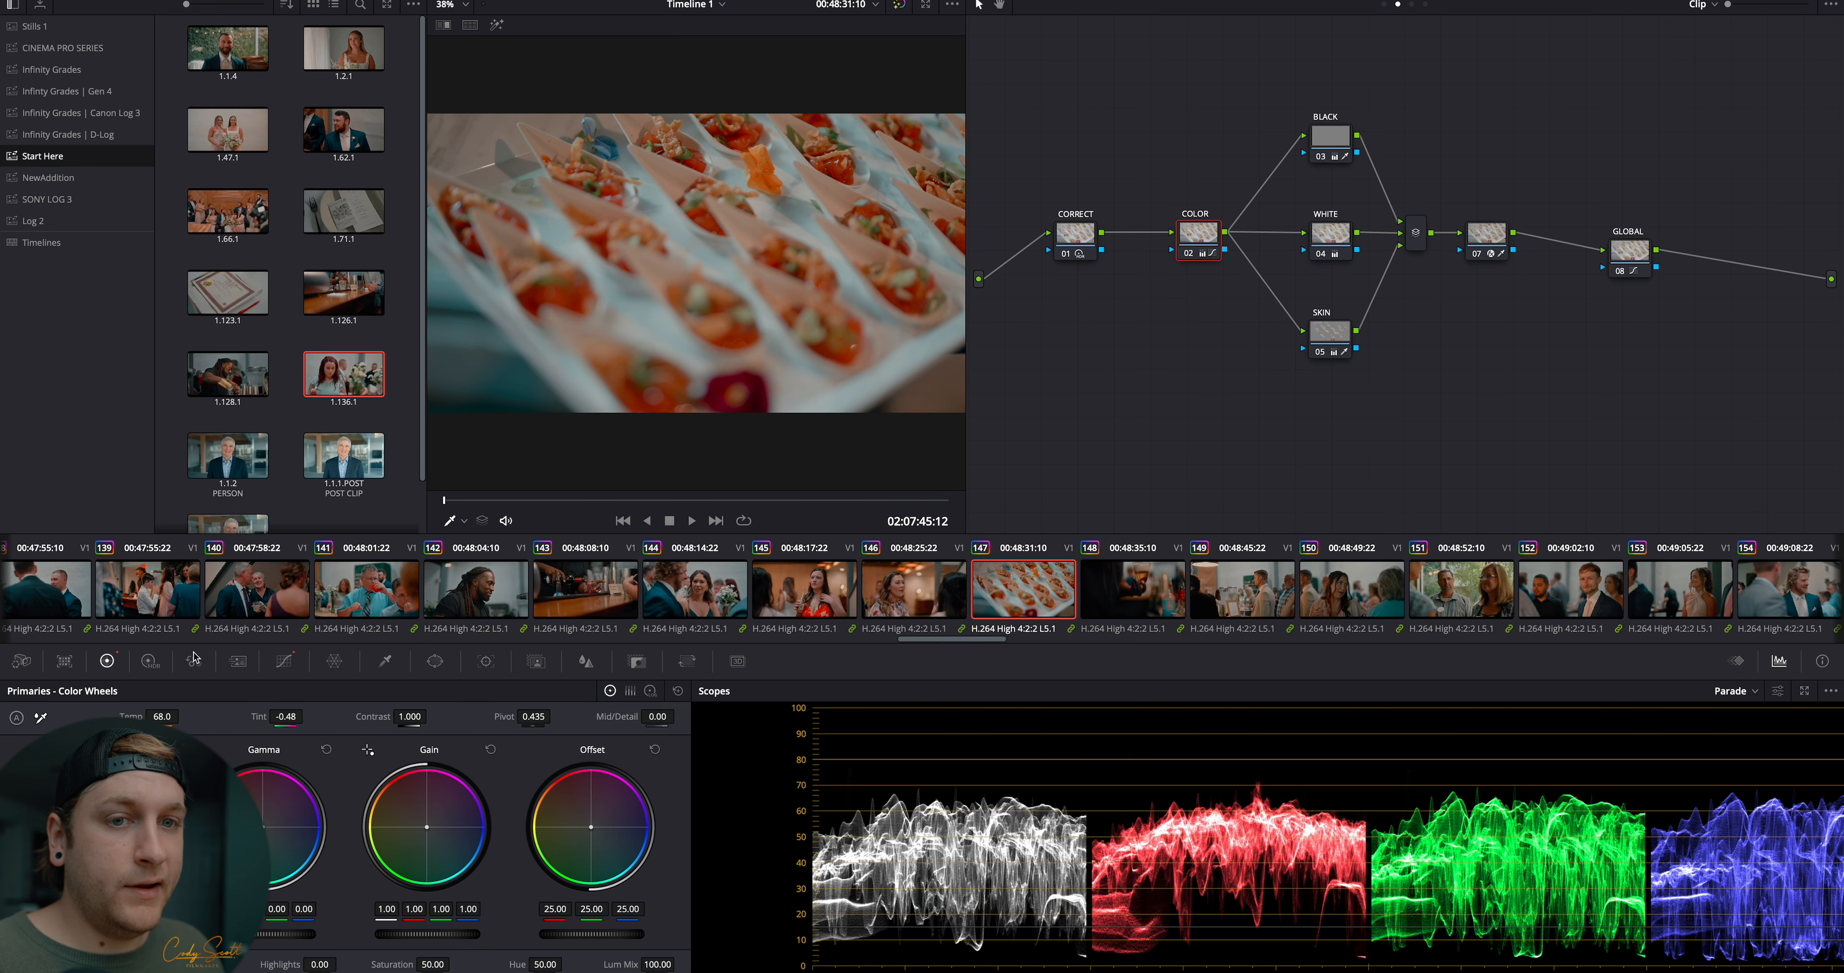
Try white-balancing clip 147's COLOR node on the food tray, undo it, and open the Hue Vs Sat curve
{"action": "left_click", "coordinate": [648, 309]}
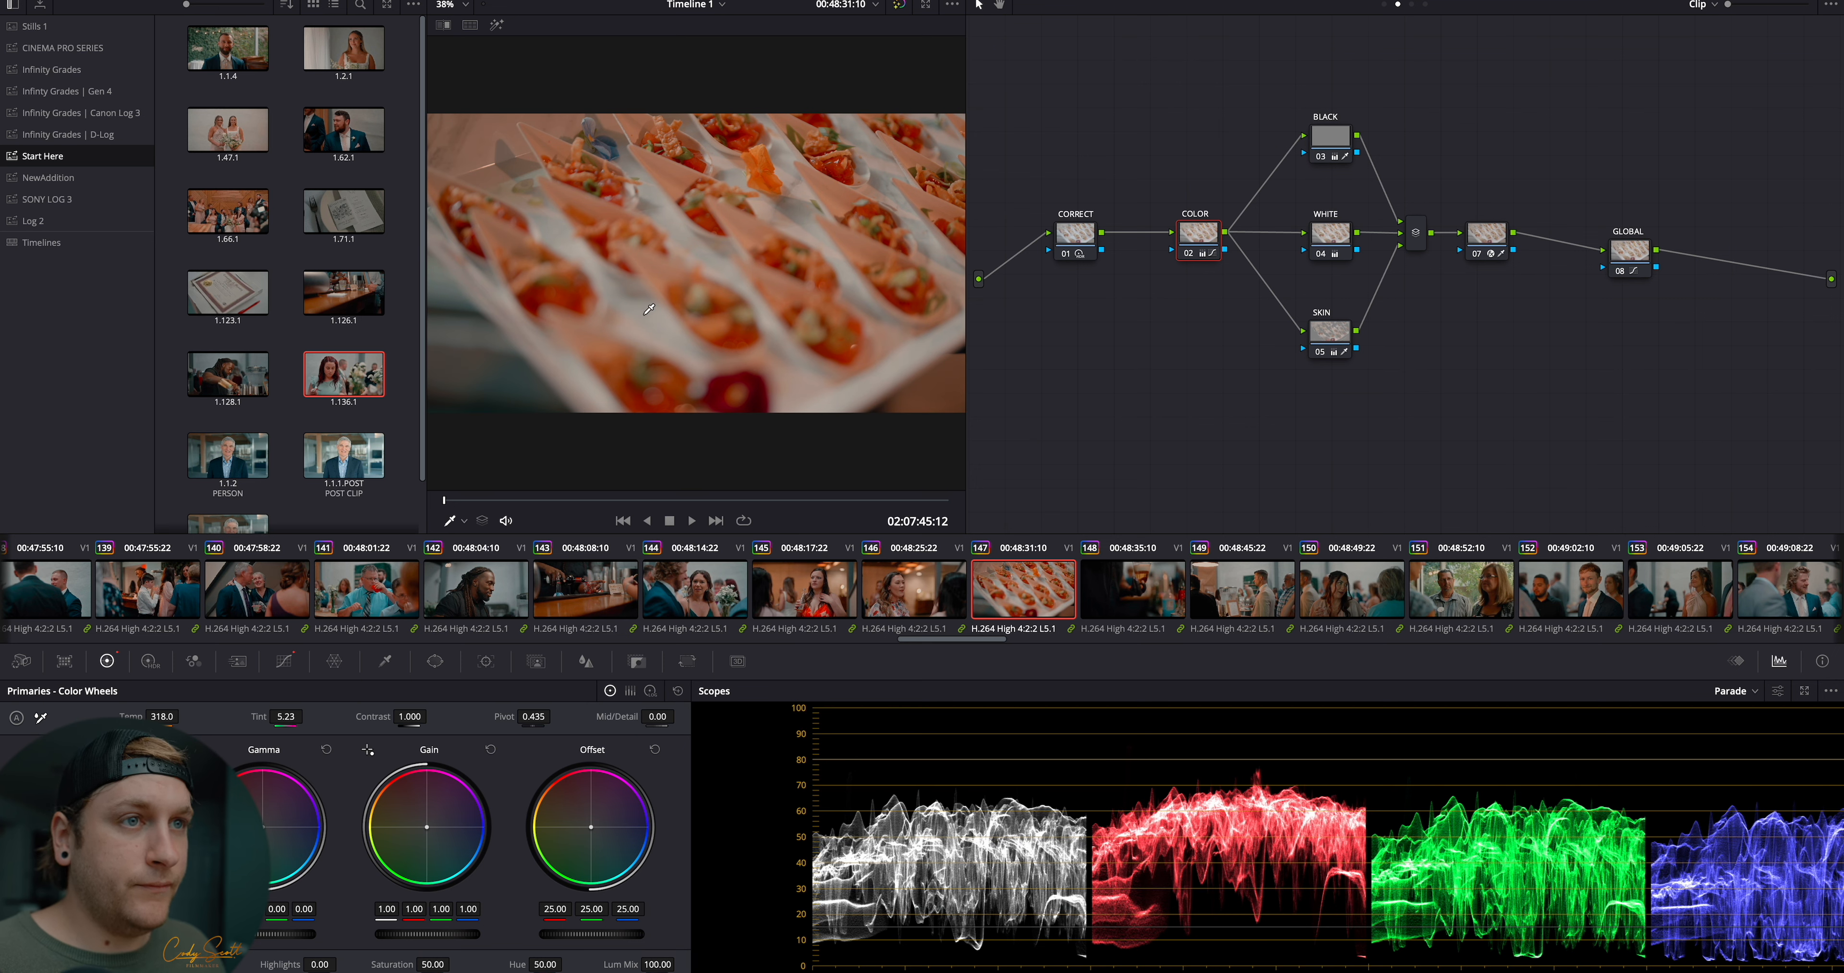
{"action": "key", "text": "ctrl+z"}
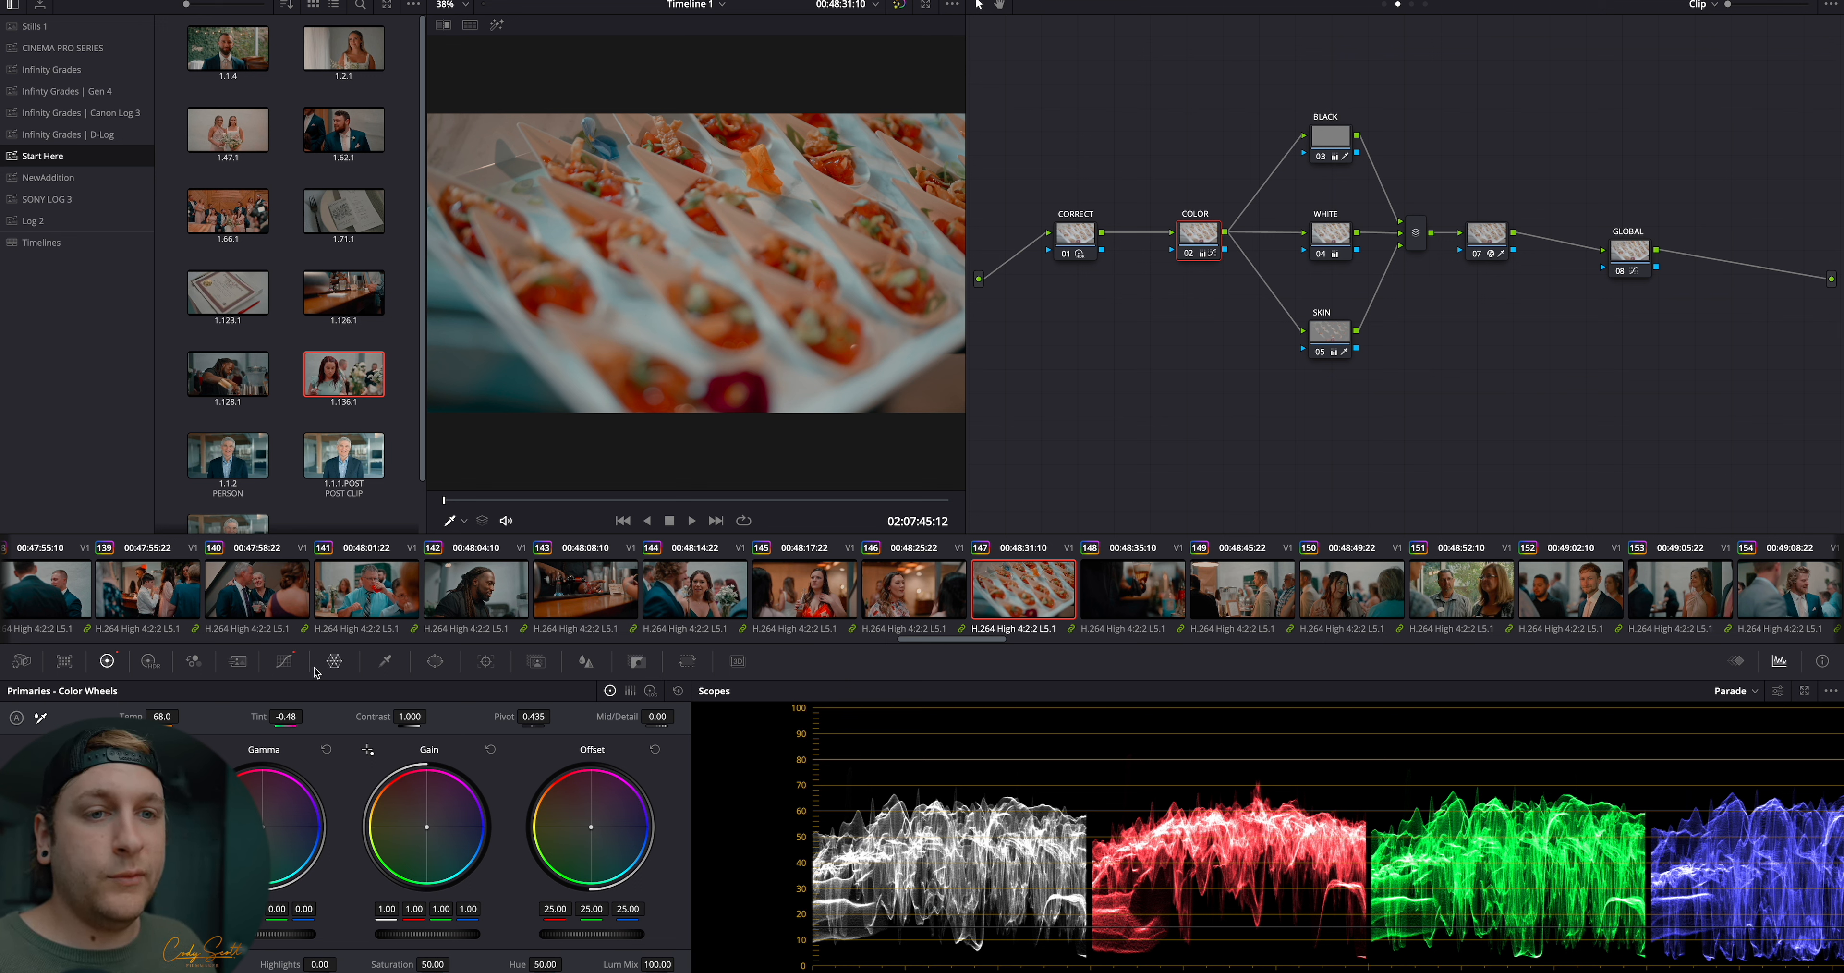
{"action": "left_click", "coordinate": [284, 660]}
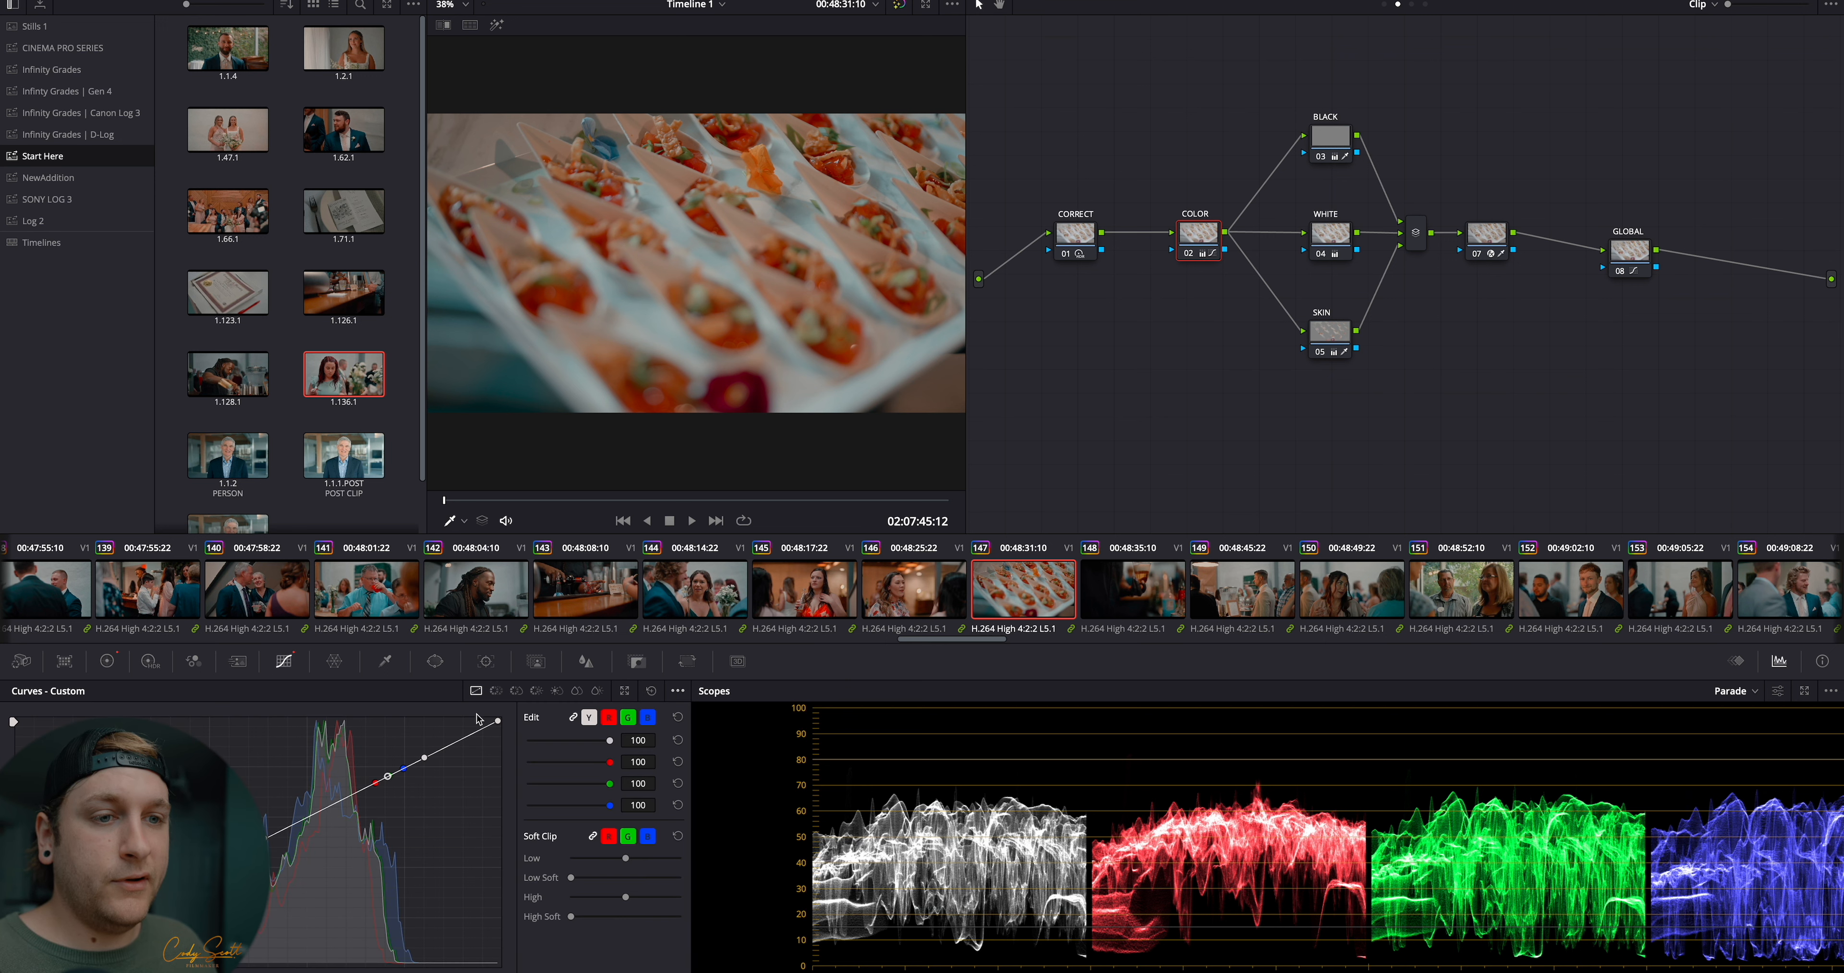
{"action": "left_click", "coordinate": [517, 692]}
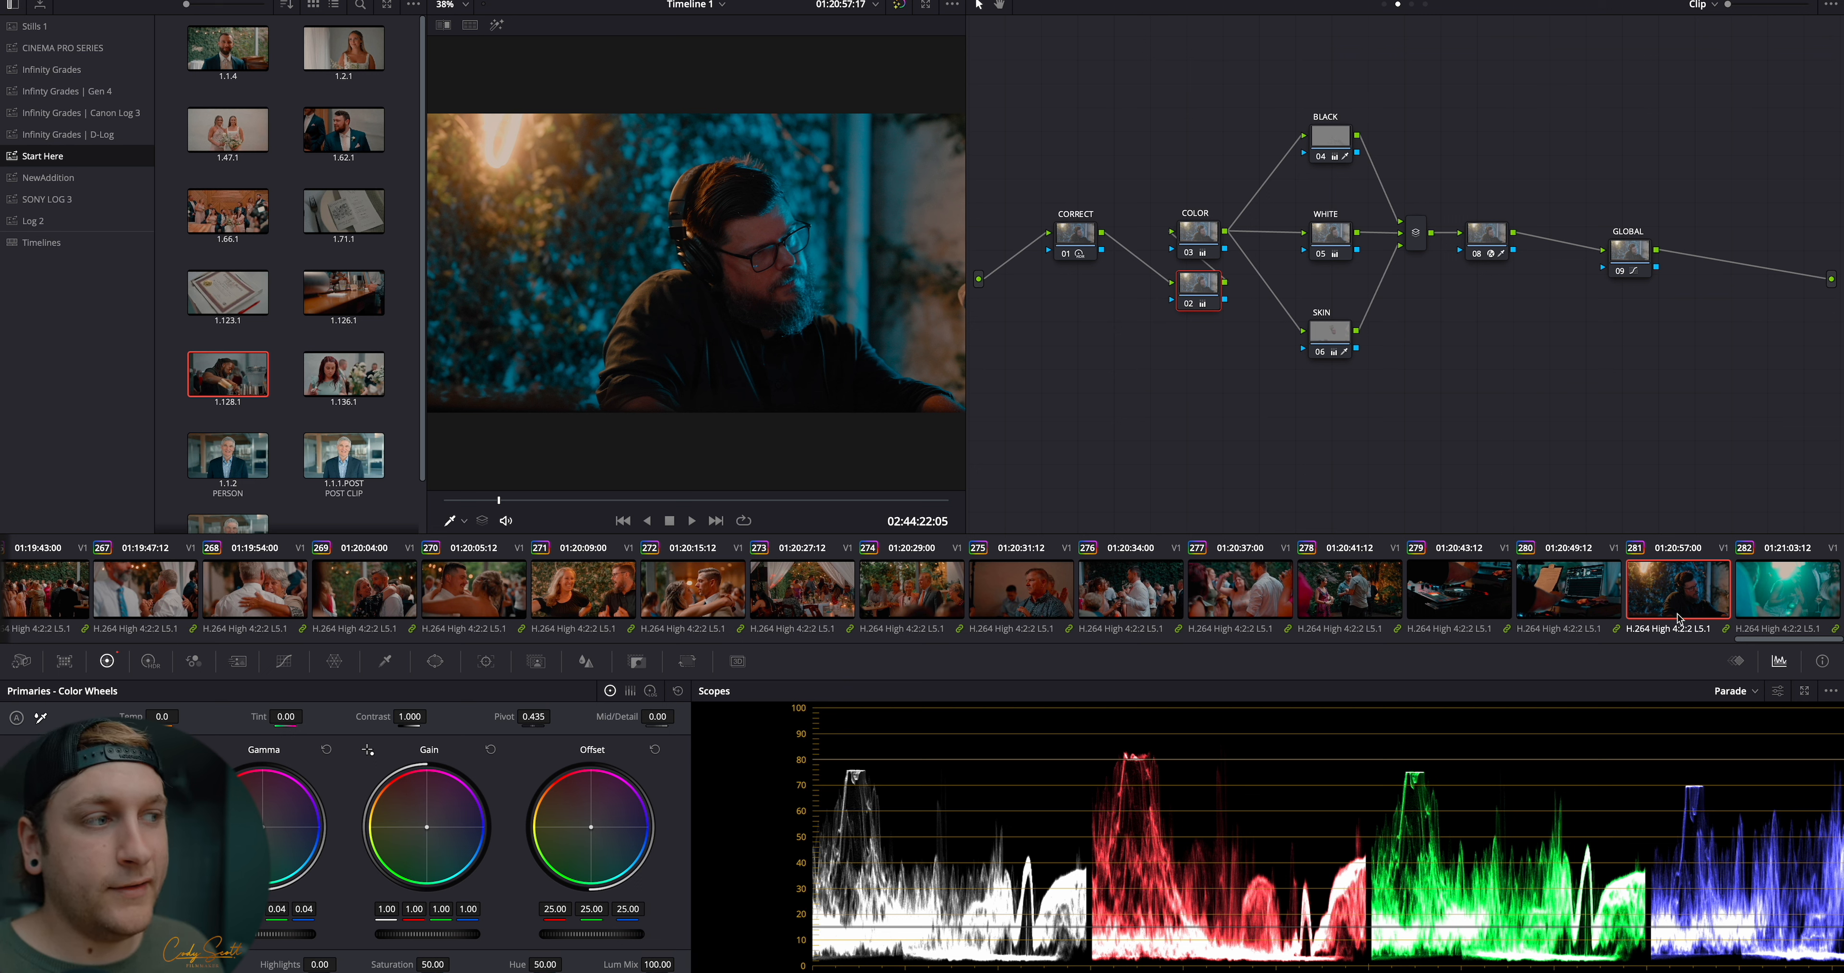
On clip 279 of the DJ deck, raise node 02's gamma to 0.08 and compare with clip 278
{"action": "left_click", "coordinate": [1459, 598]}
{"action": "left_click_drag", "start_coordinate": [276, 933], "coordinate": [501, 946]}
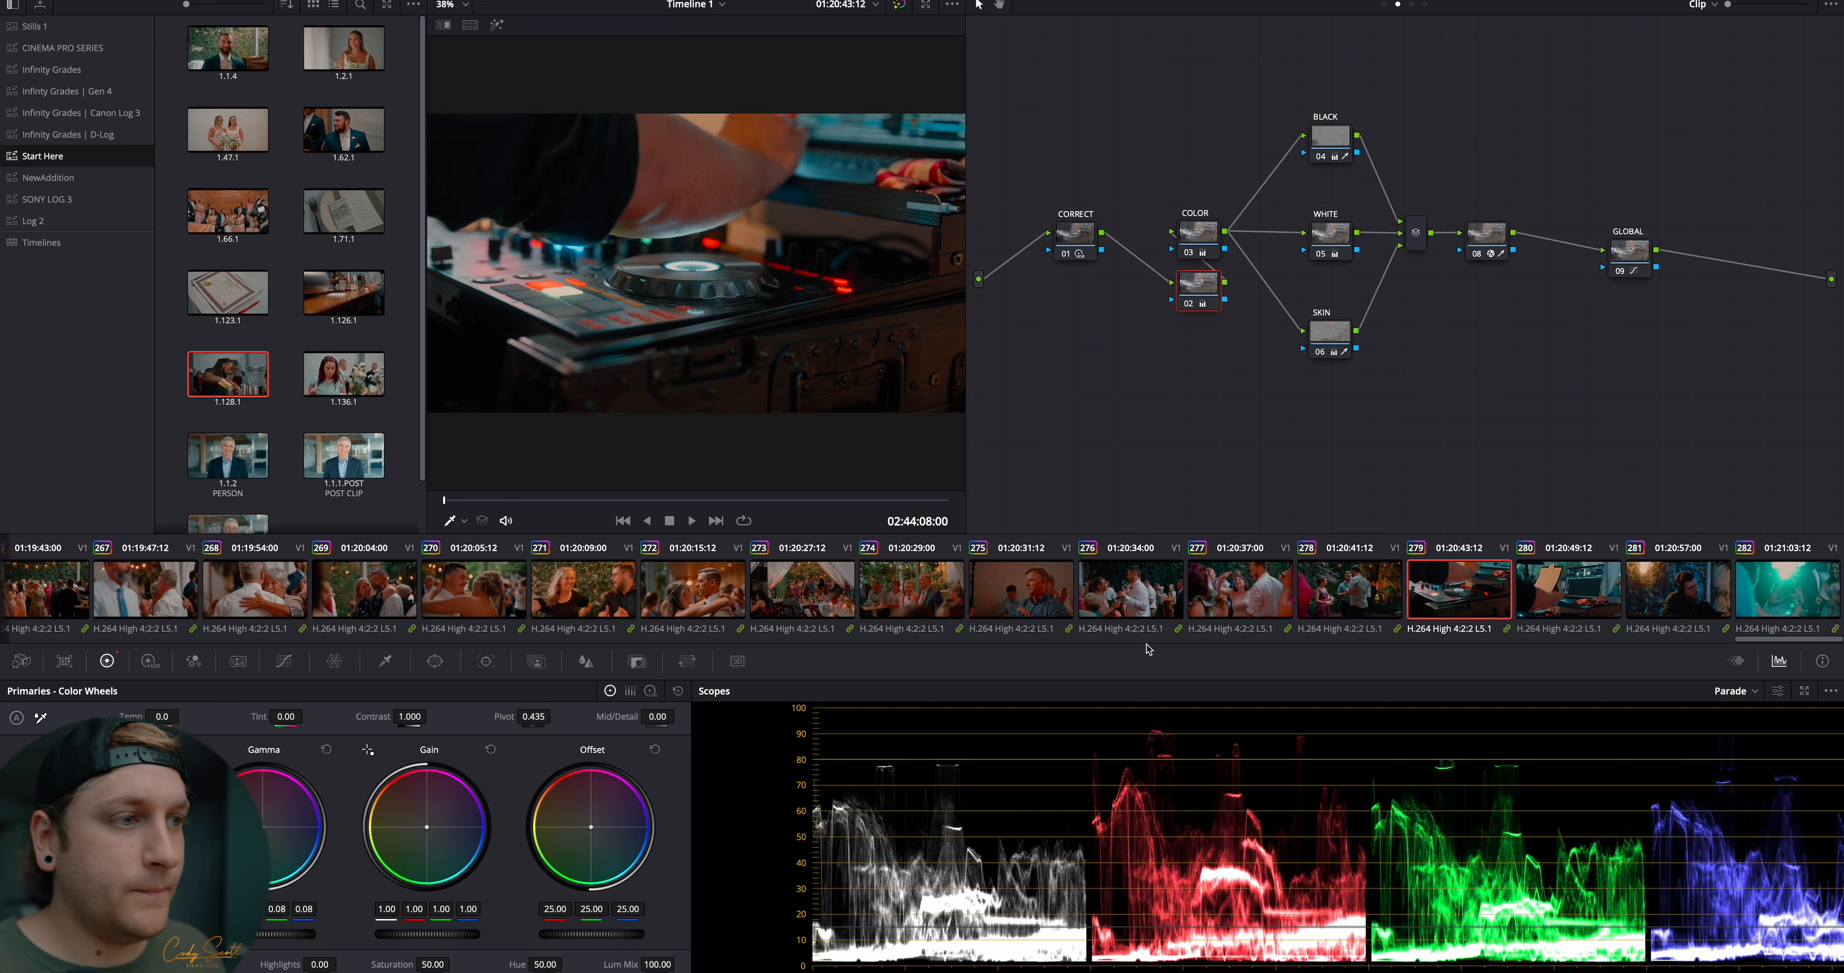
{"action": "left_click", "coordinate": [1349, 589]}
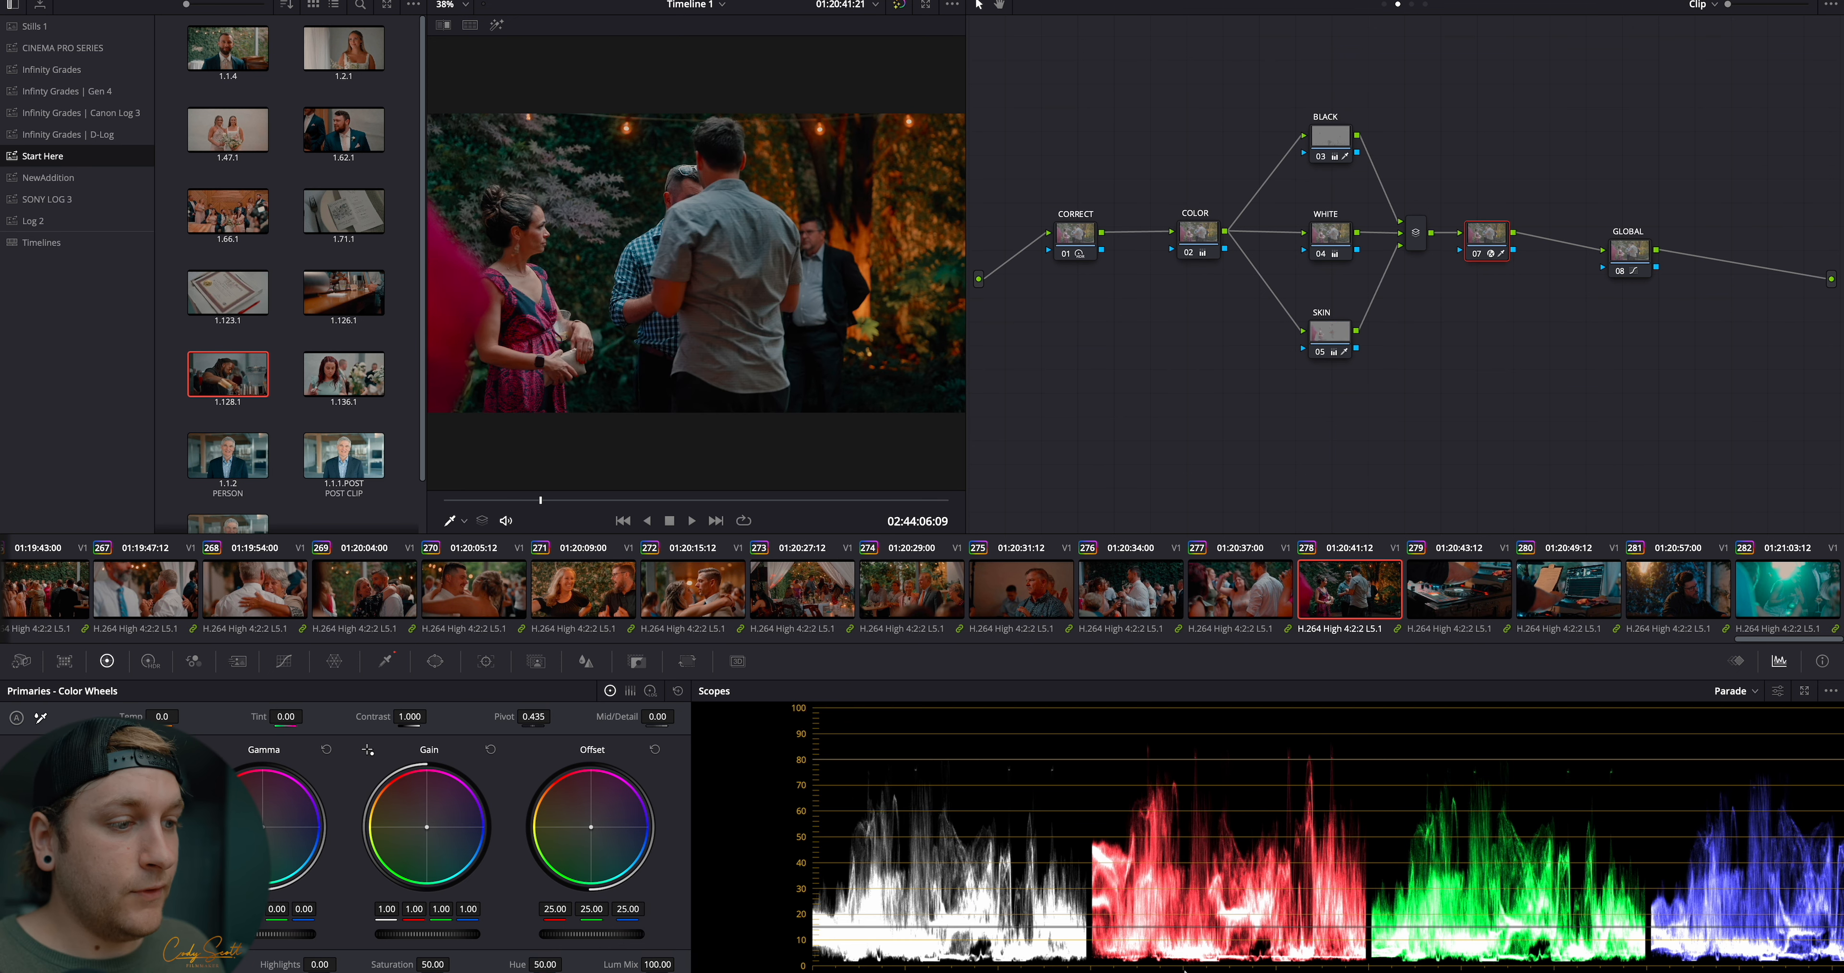
Go to the render settings, load the CINEMA PRO preset, and browse to the Vol. 4 drive for the output location
{"action": "key", "text": "shift+8"}
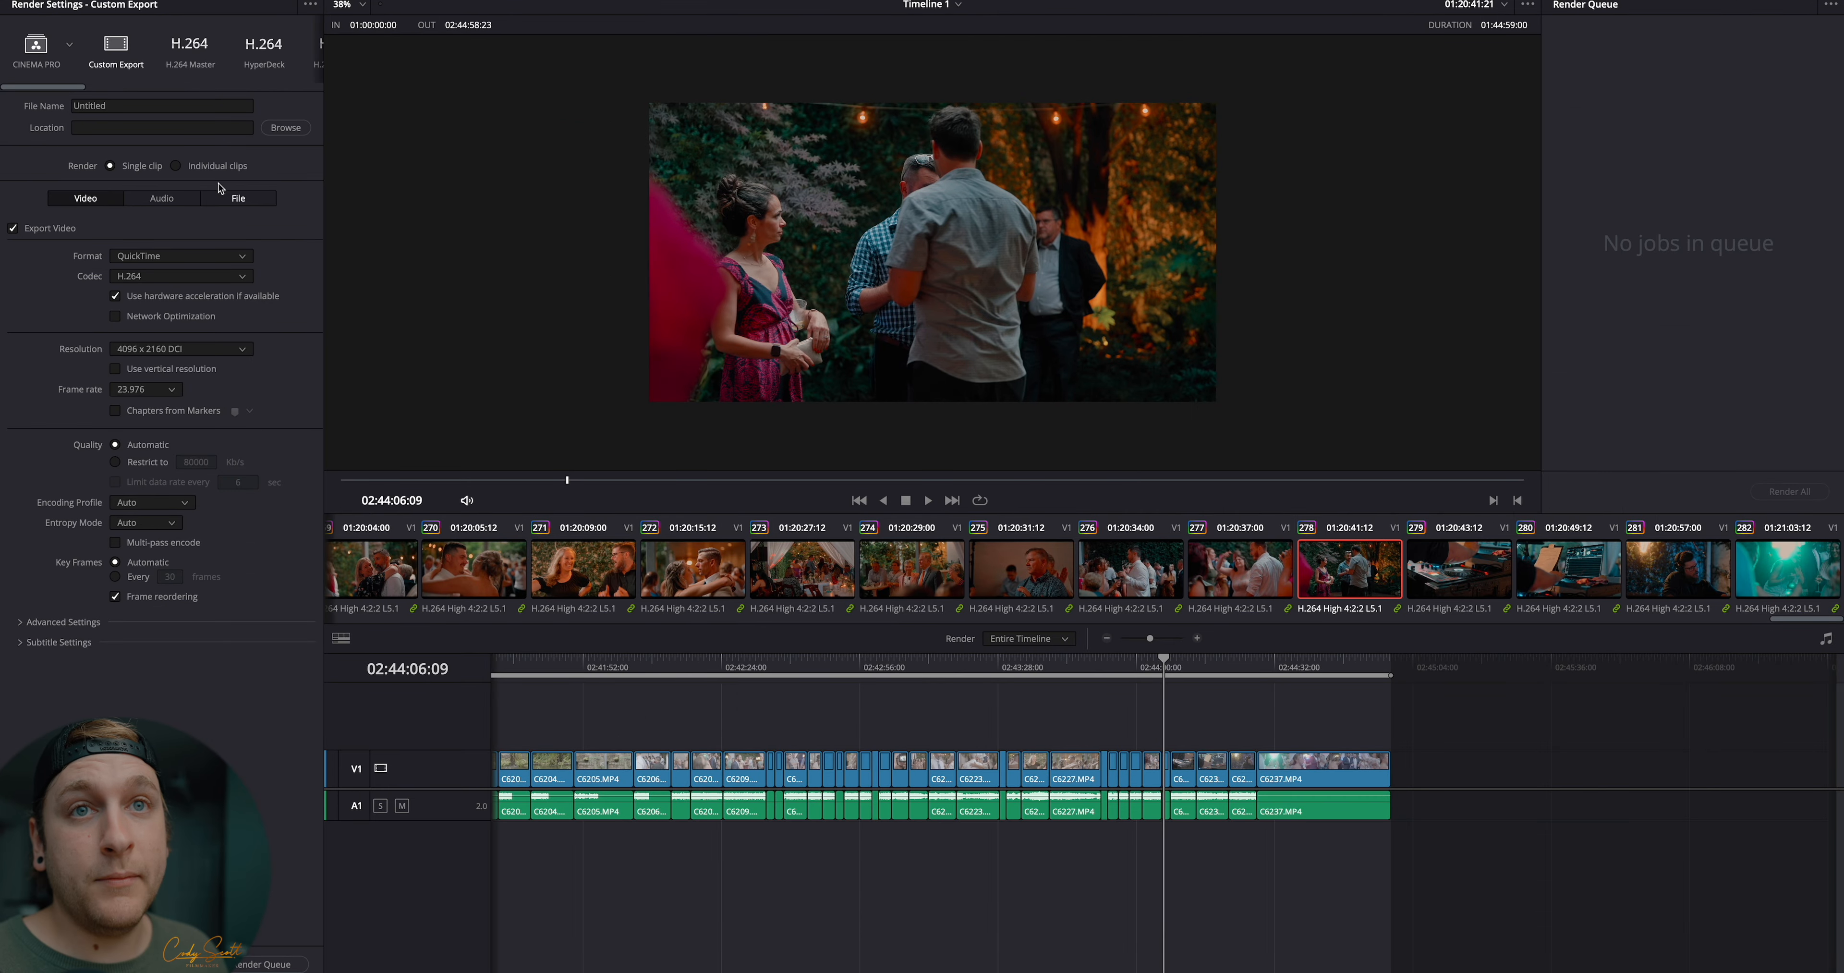
{"action": "left_click", "coordinate": [36, 45]}
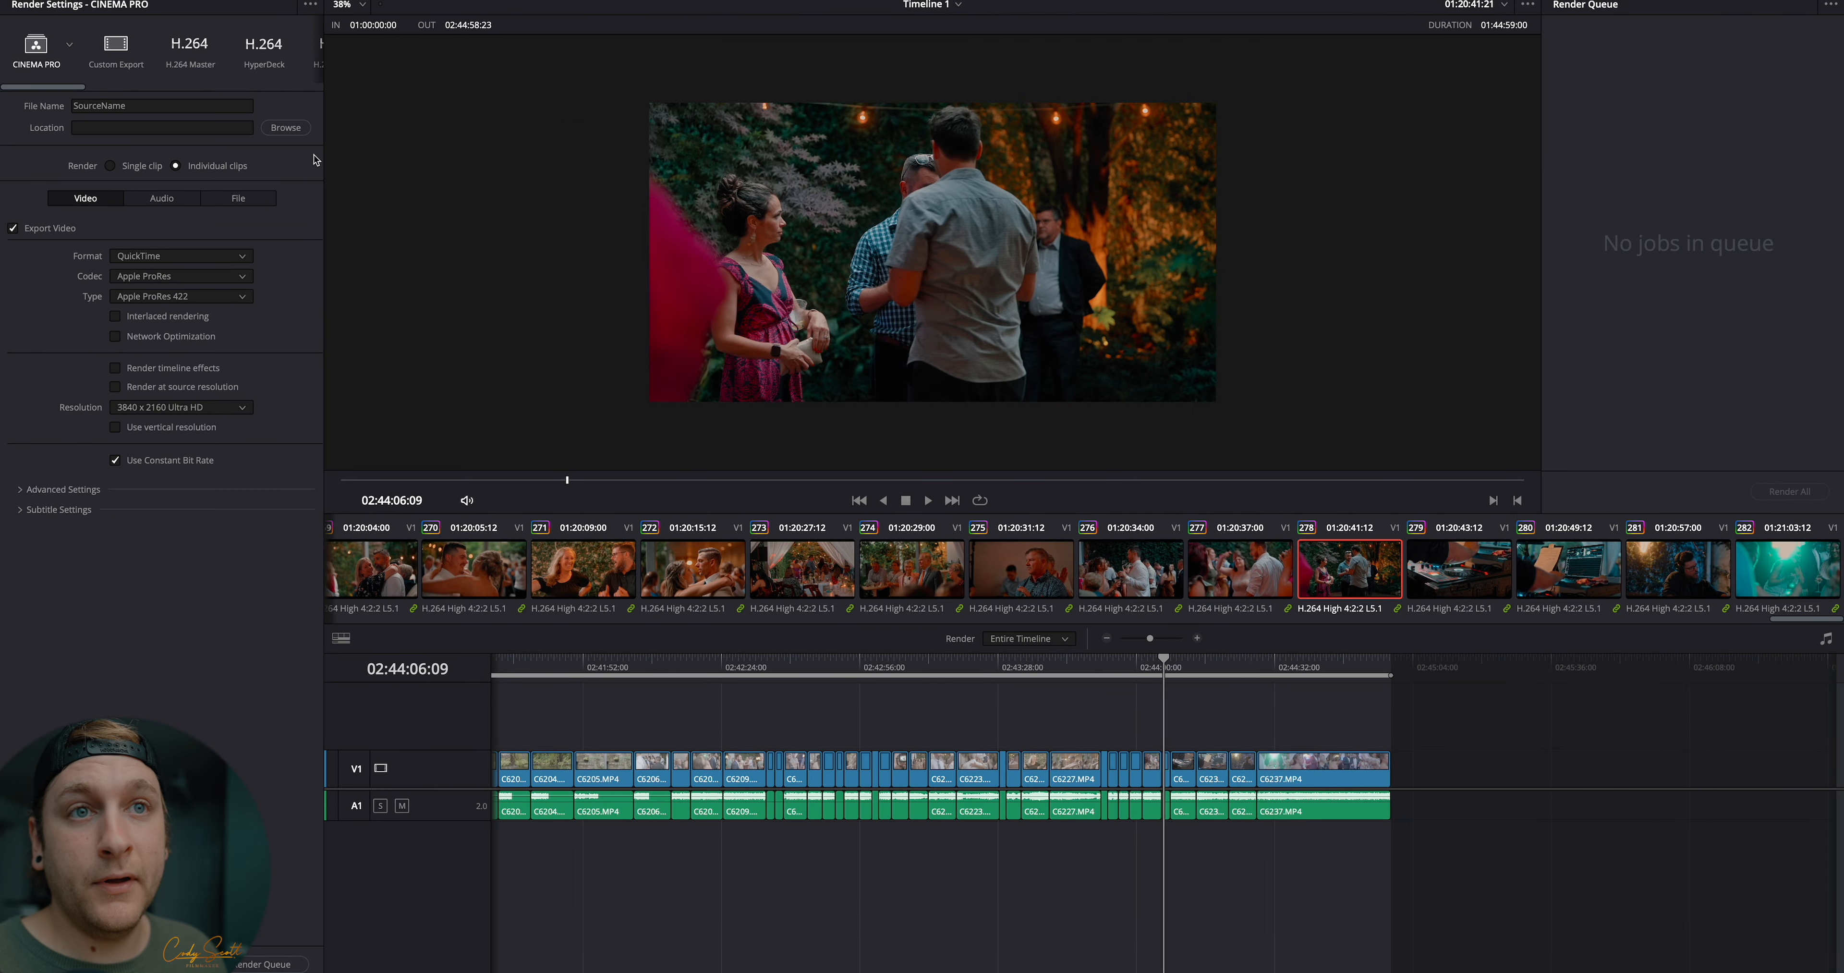
{"action": "left_click", "coordinate": [300, 129]}
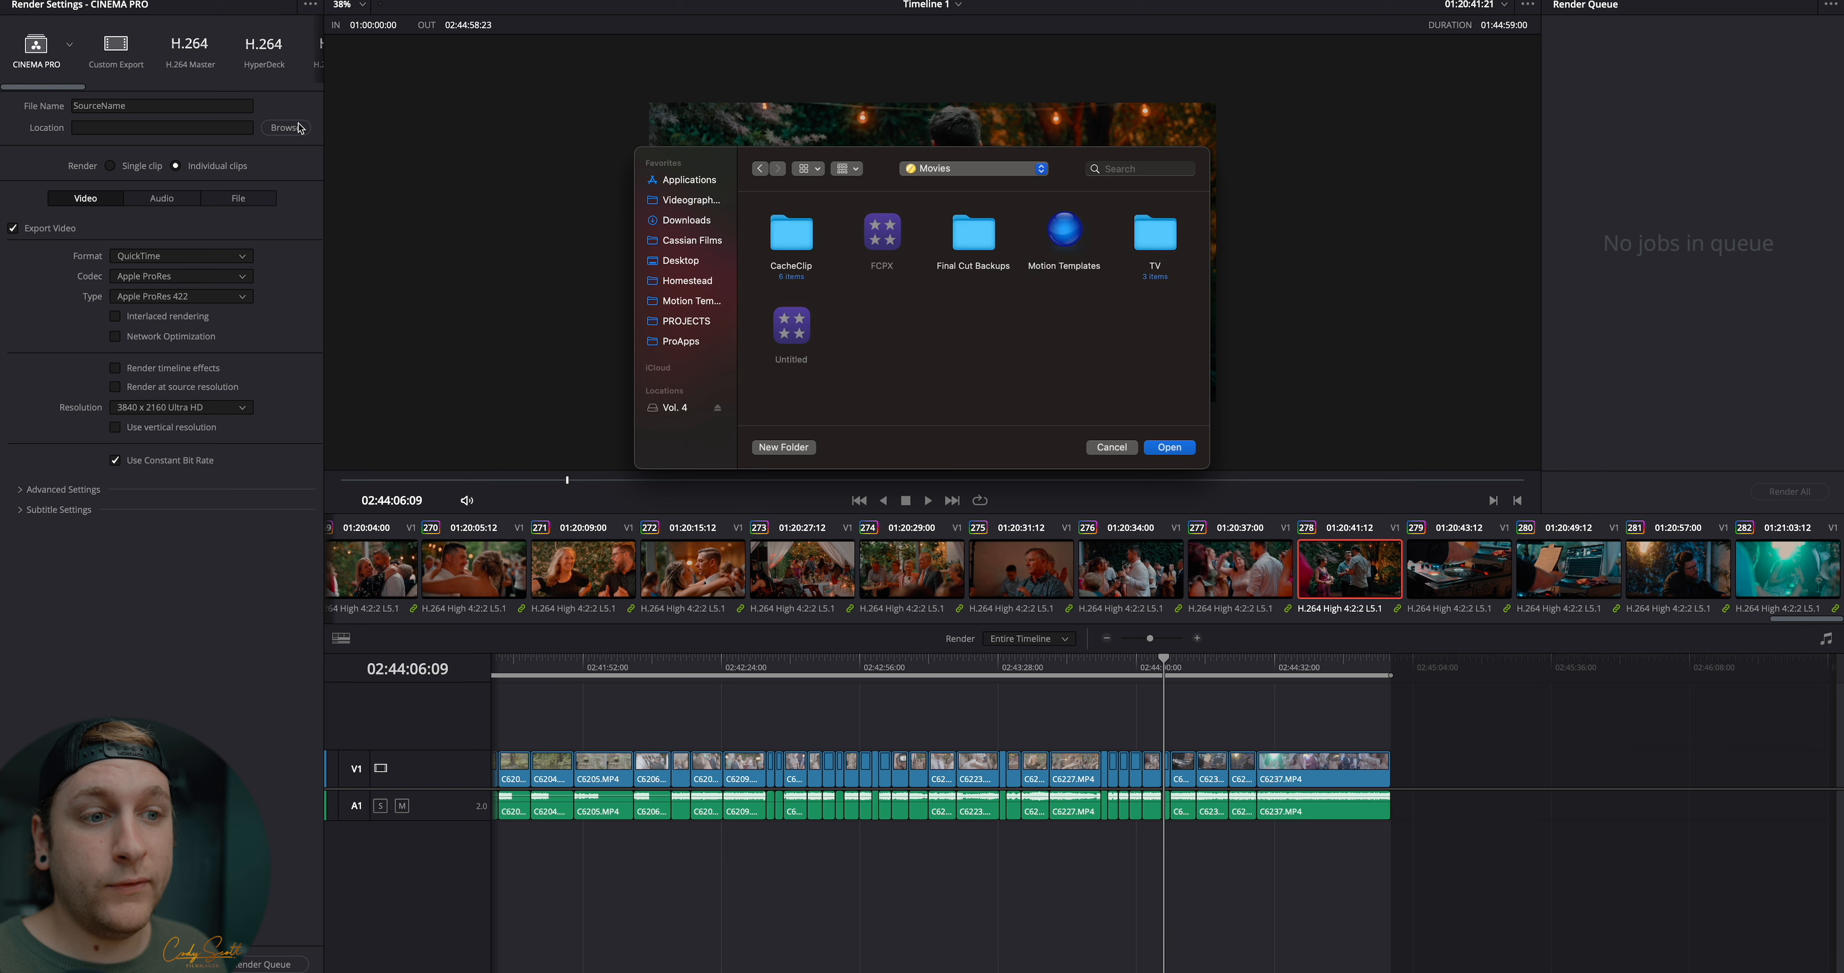
{"action": "left_click", "coordinate": [681, 408]}
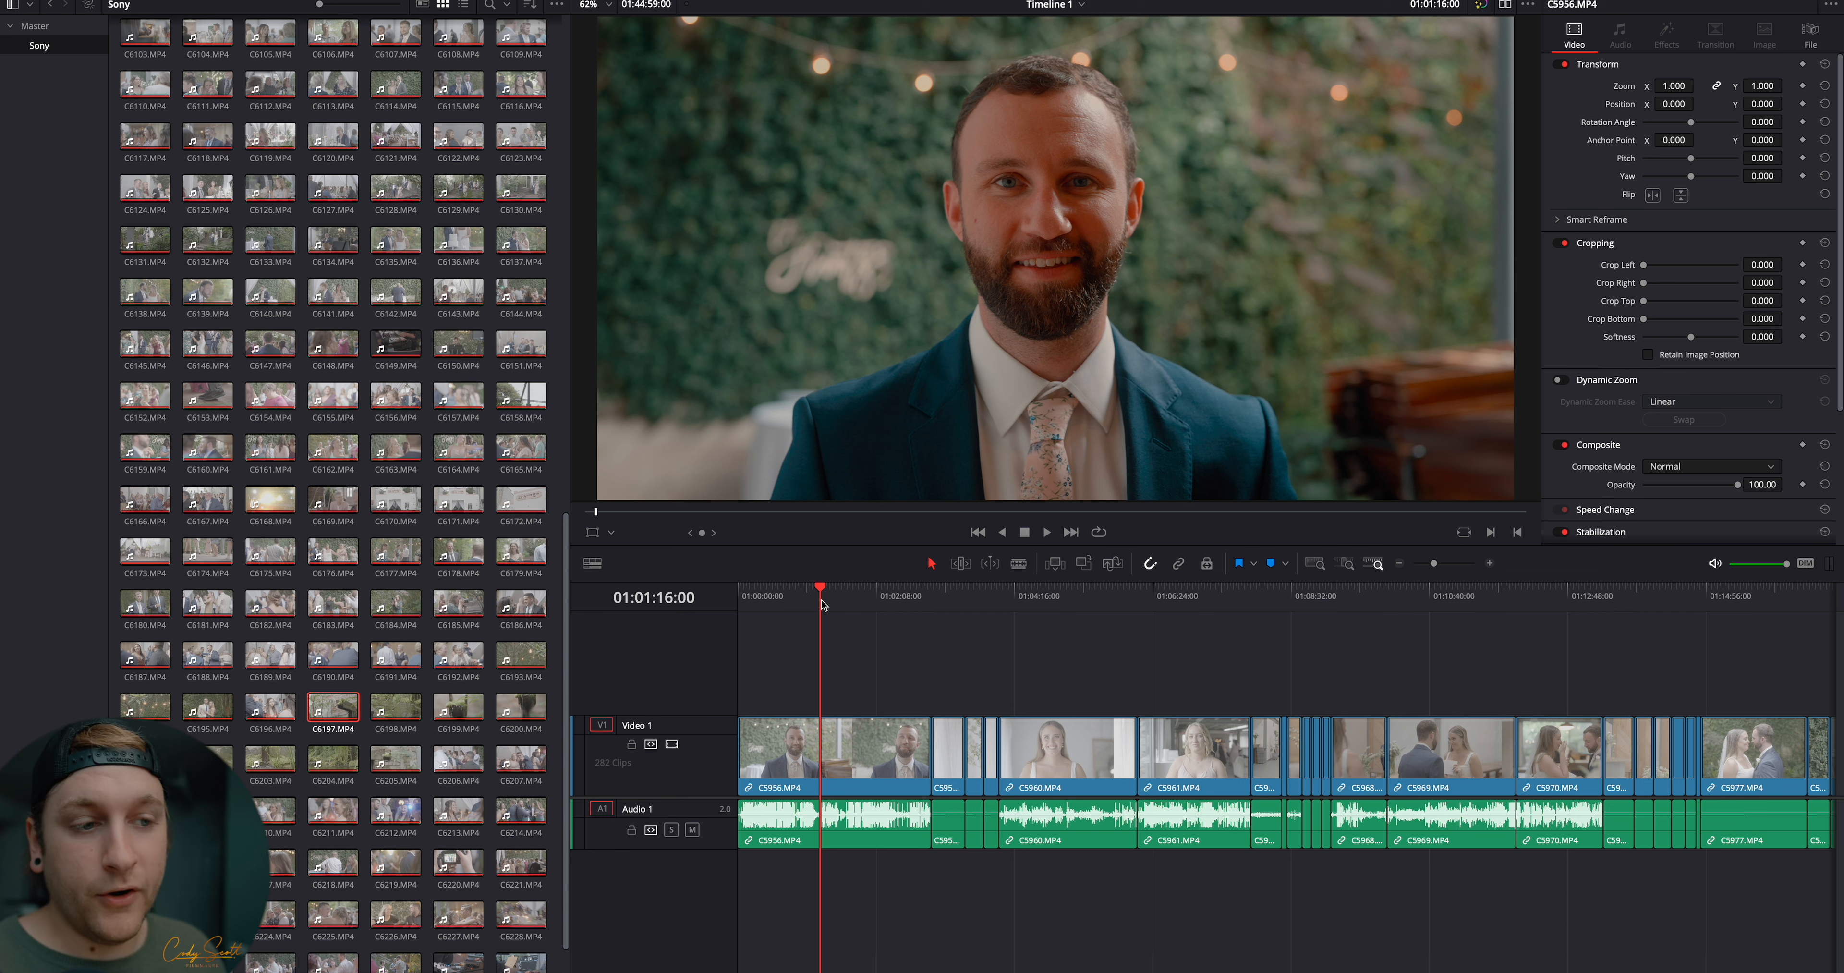
Play part of C5956.MP4, enable Voice Isolation at 100 and Dialogue Leveler on its audio, and return the playhead to the start
{"action": "key", "text": "space"}
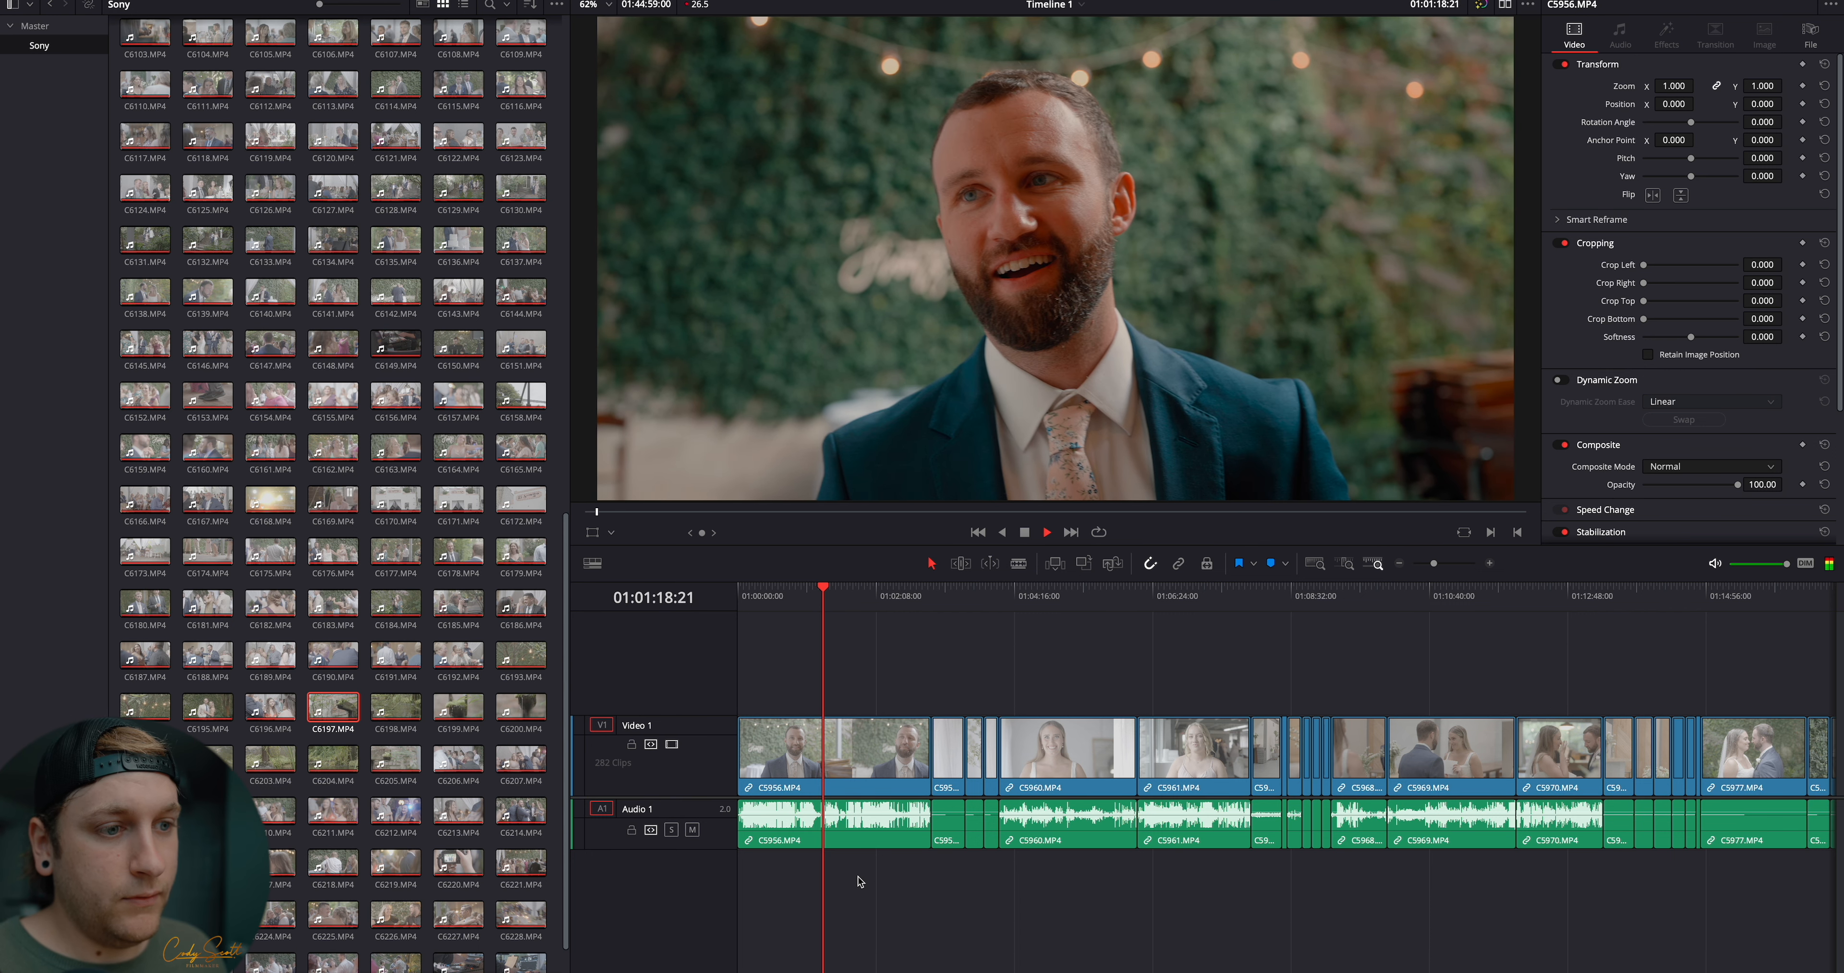
{"action": "key", "text": "space"}
{"action": "left_click", "coordinate": [848, 828]}
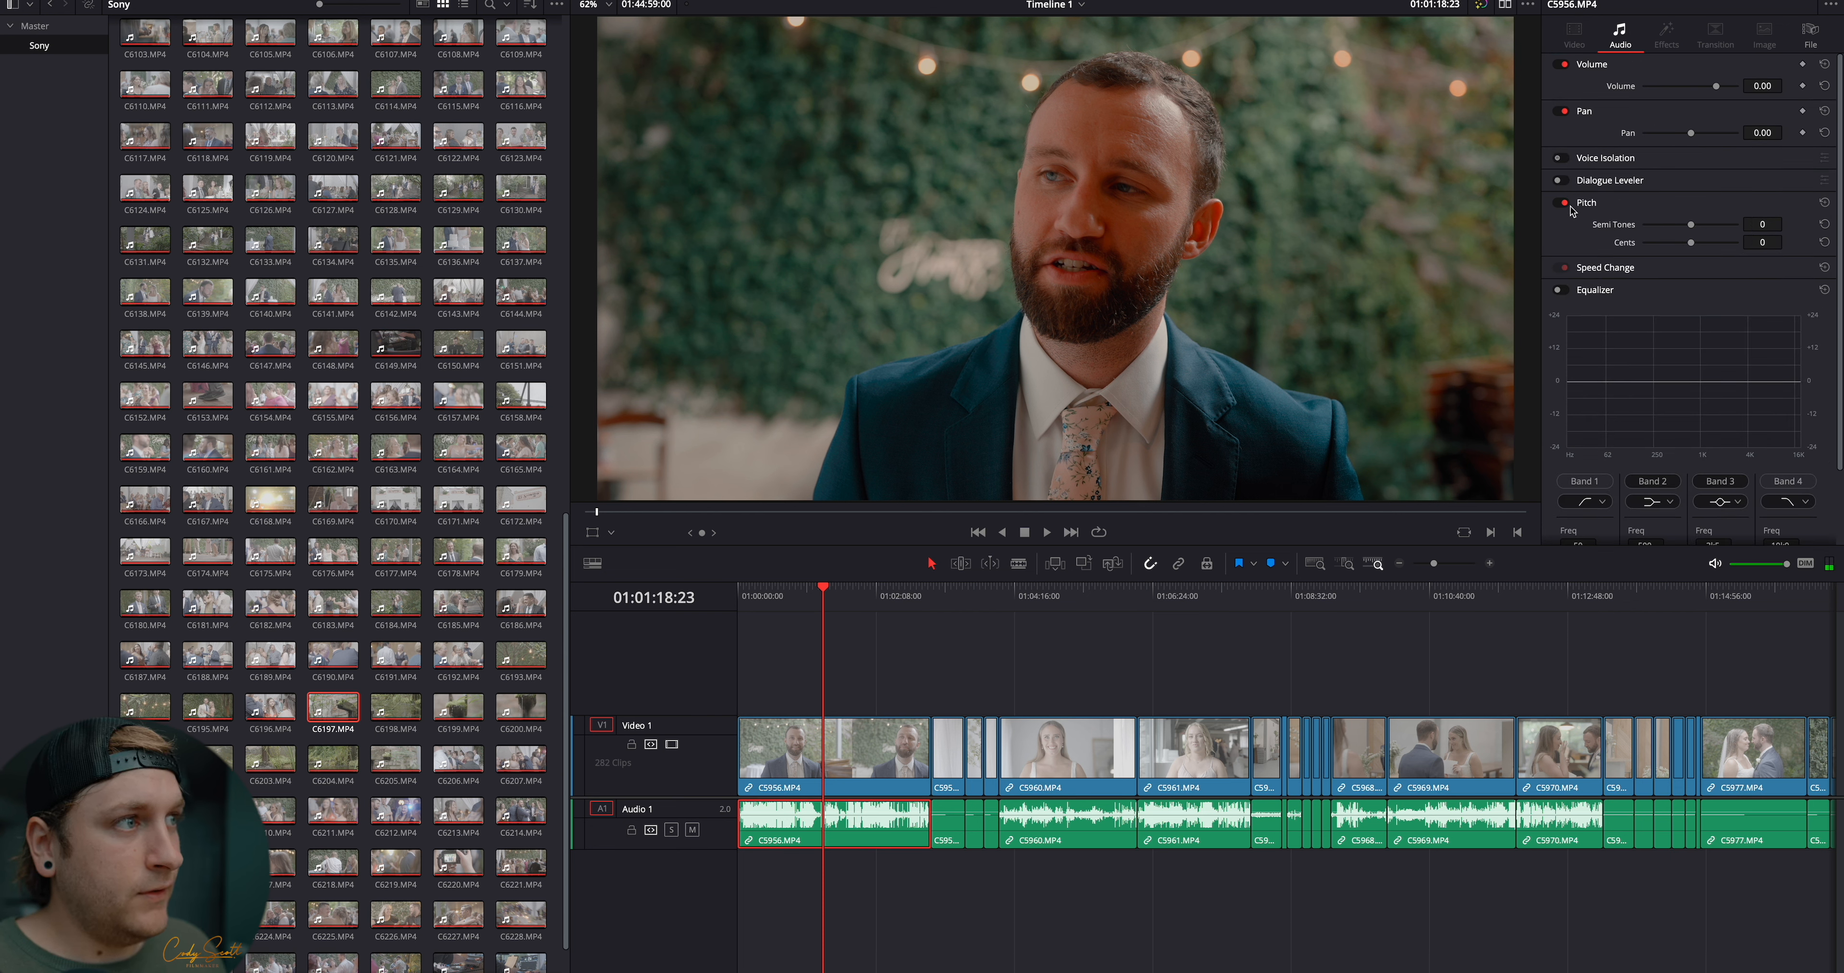
{"action": "left_click", "coordinate": [1560, 157]}
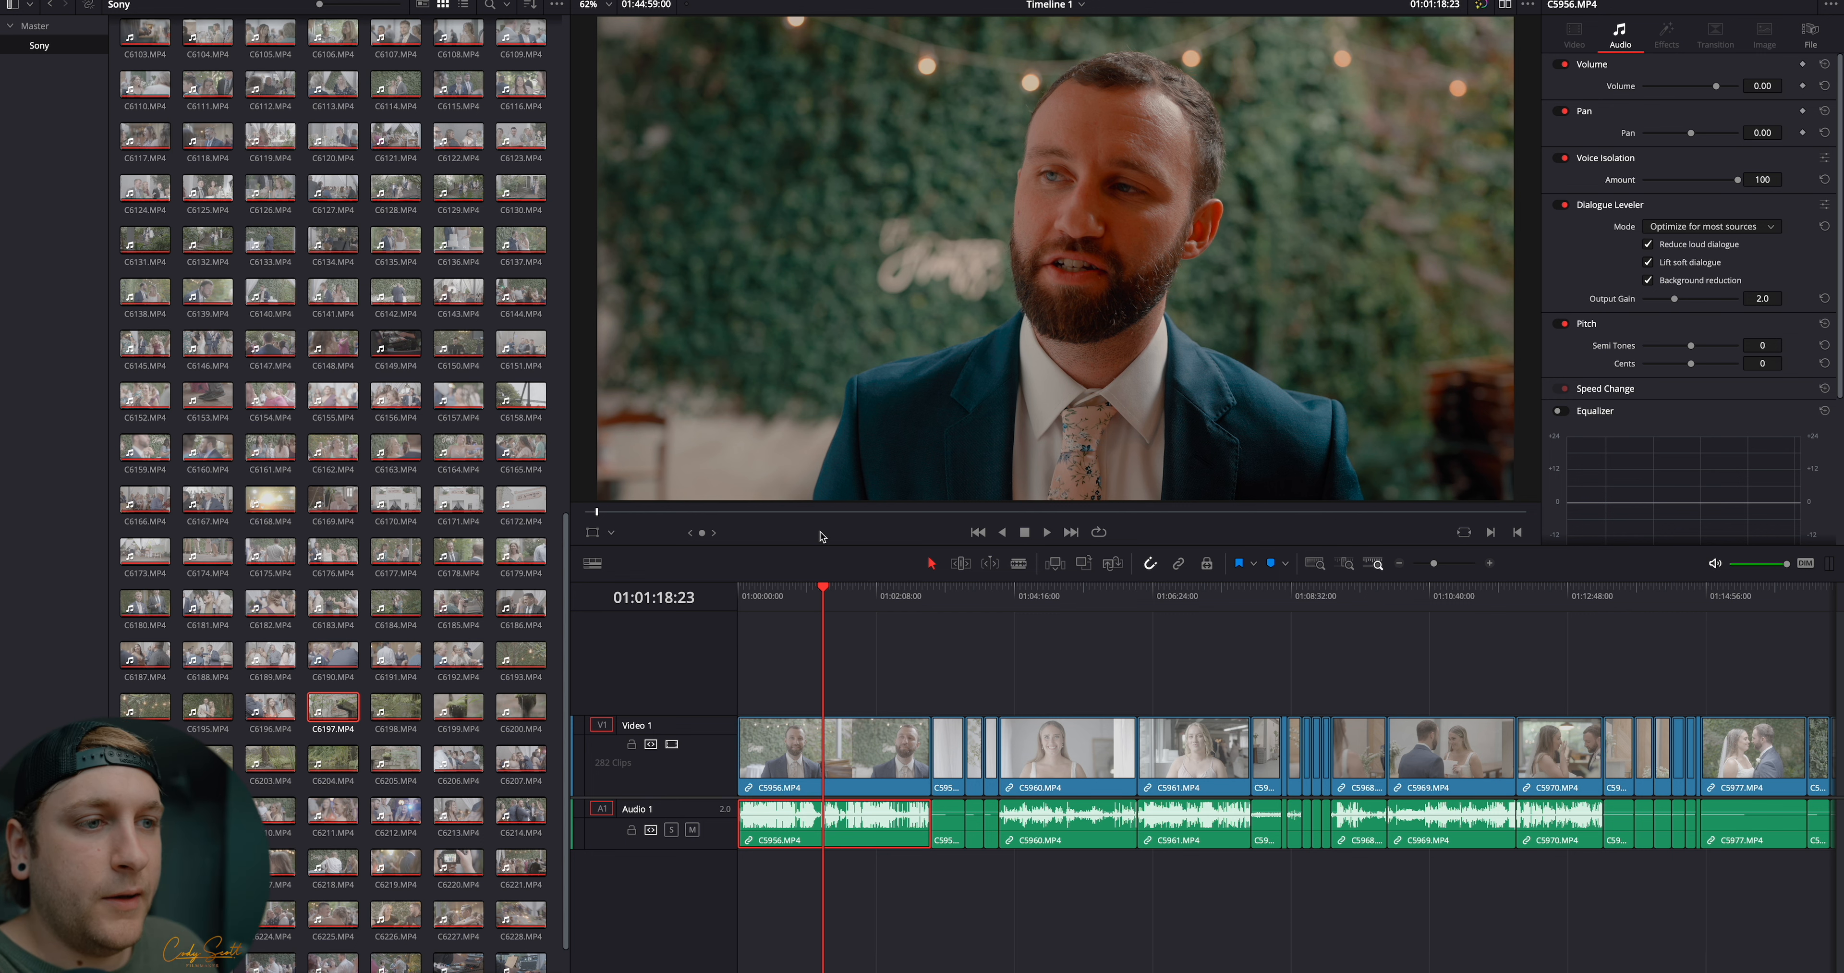
{"action": "left_click_drag", "start_coordinate": [820, 604], "coordinate": [741, 600]}
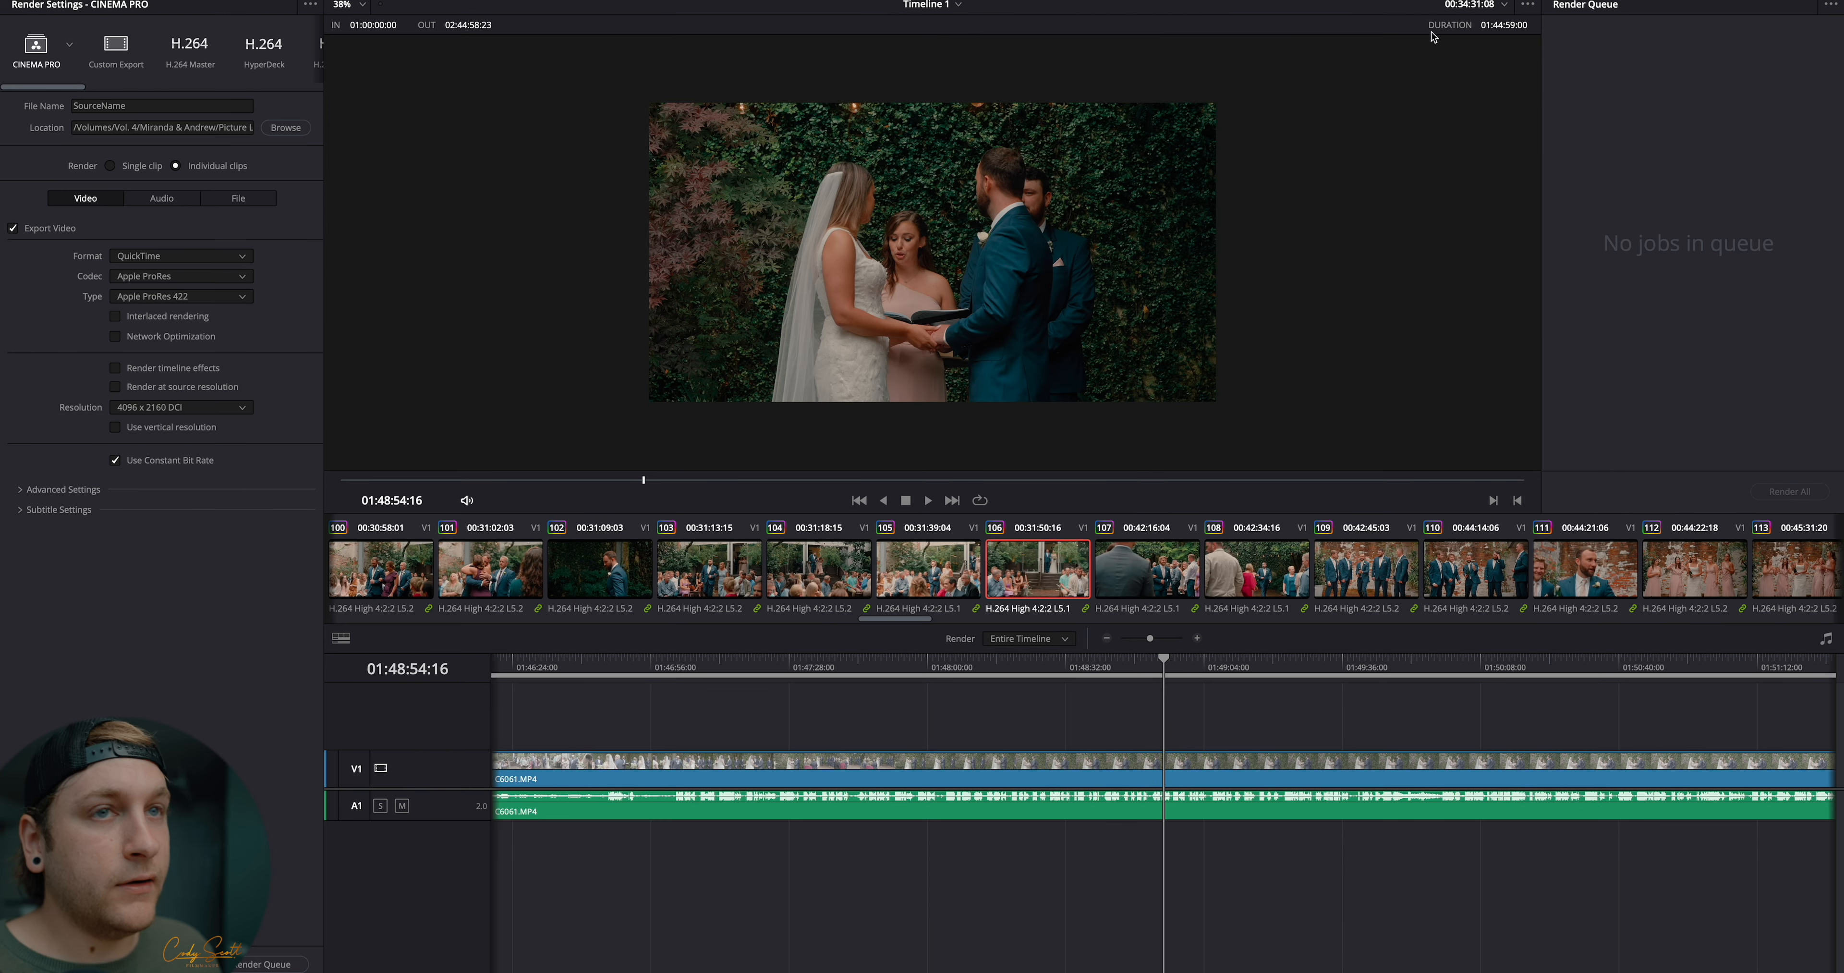
Reload the CINEMA PRO render preset and set its resolution to 4096 x 2160 DCI
{"action": "left_click", "coordinate": [36, 47]}
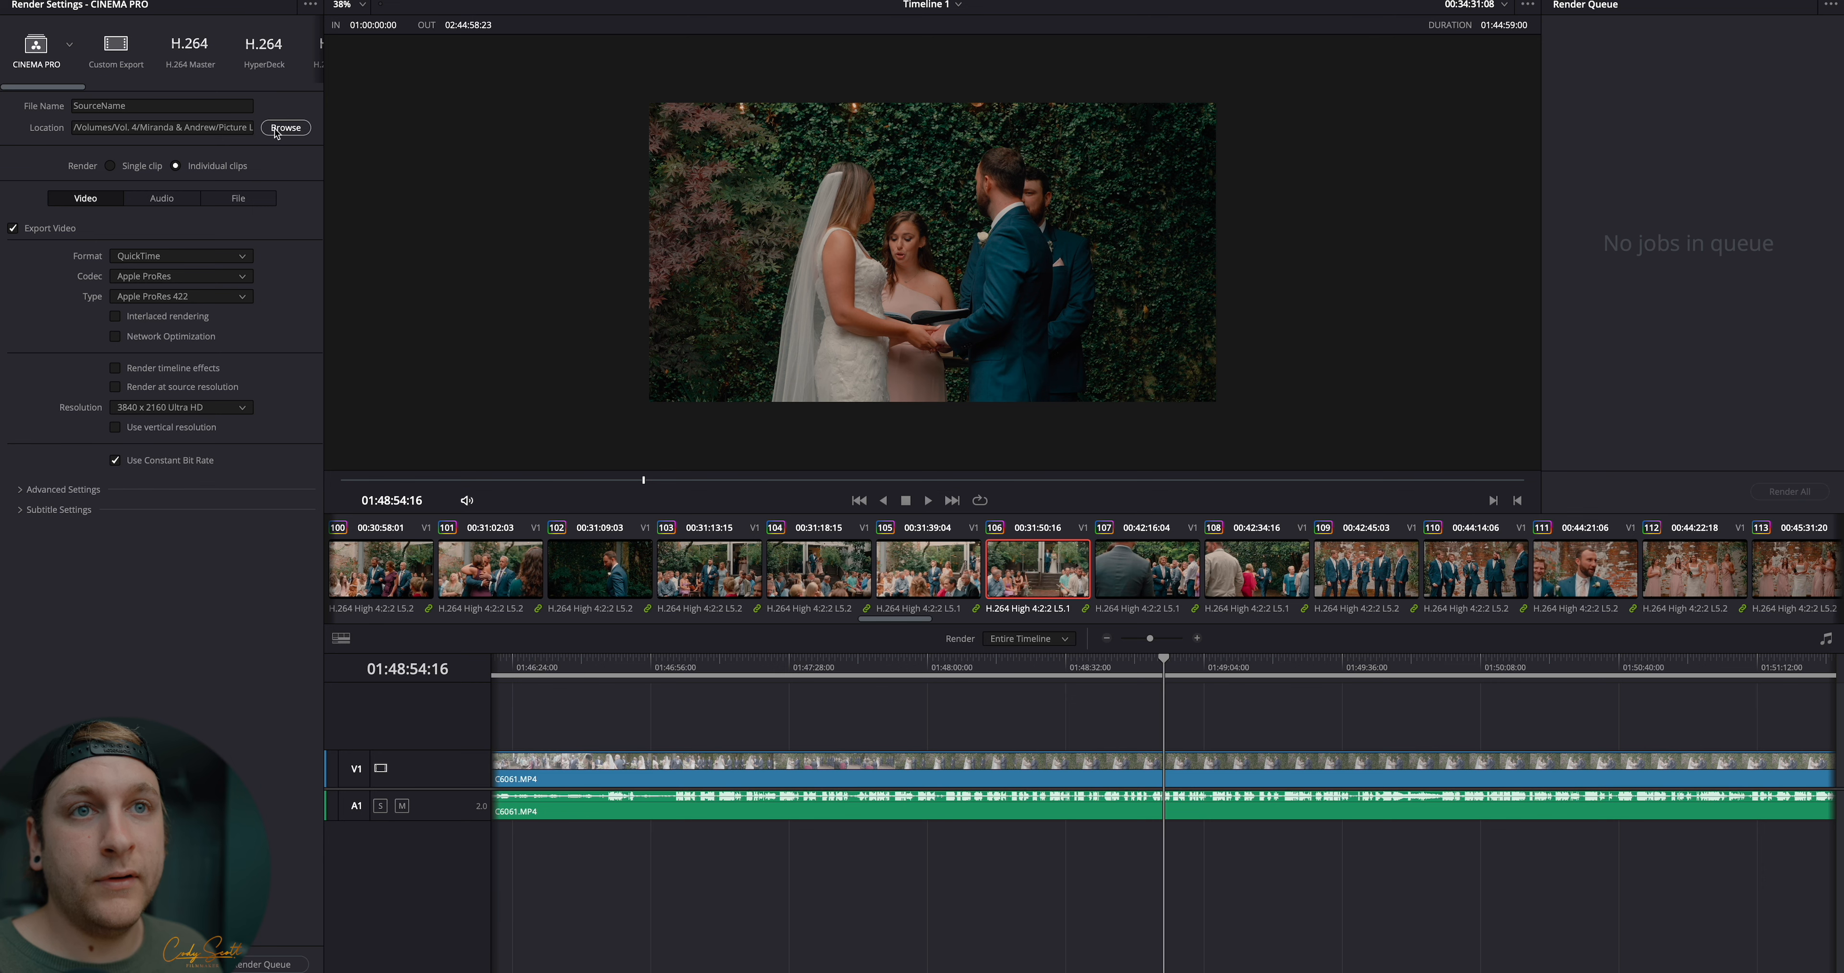
{"action": "scroll", "coordinate": [197, 561], "scroll_direction": "down", "scroll_amount": 5}
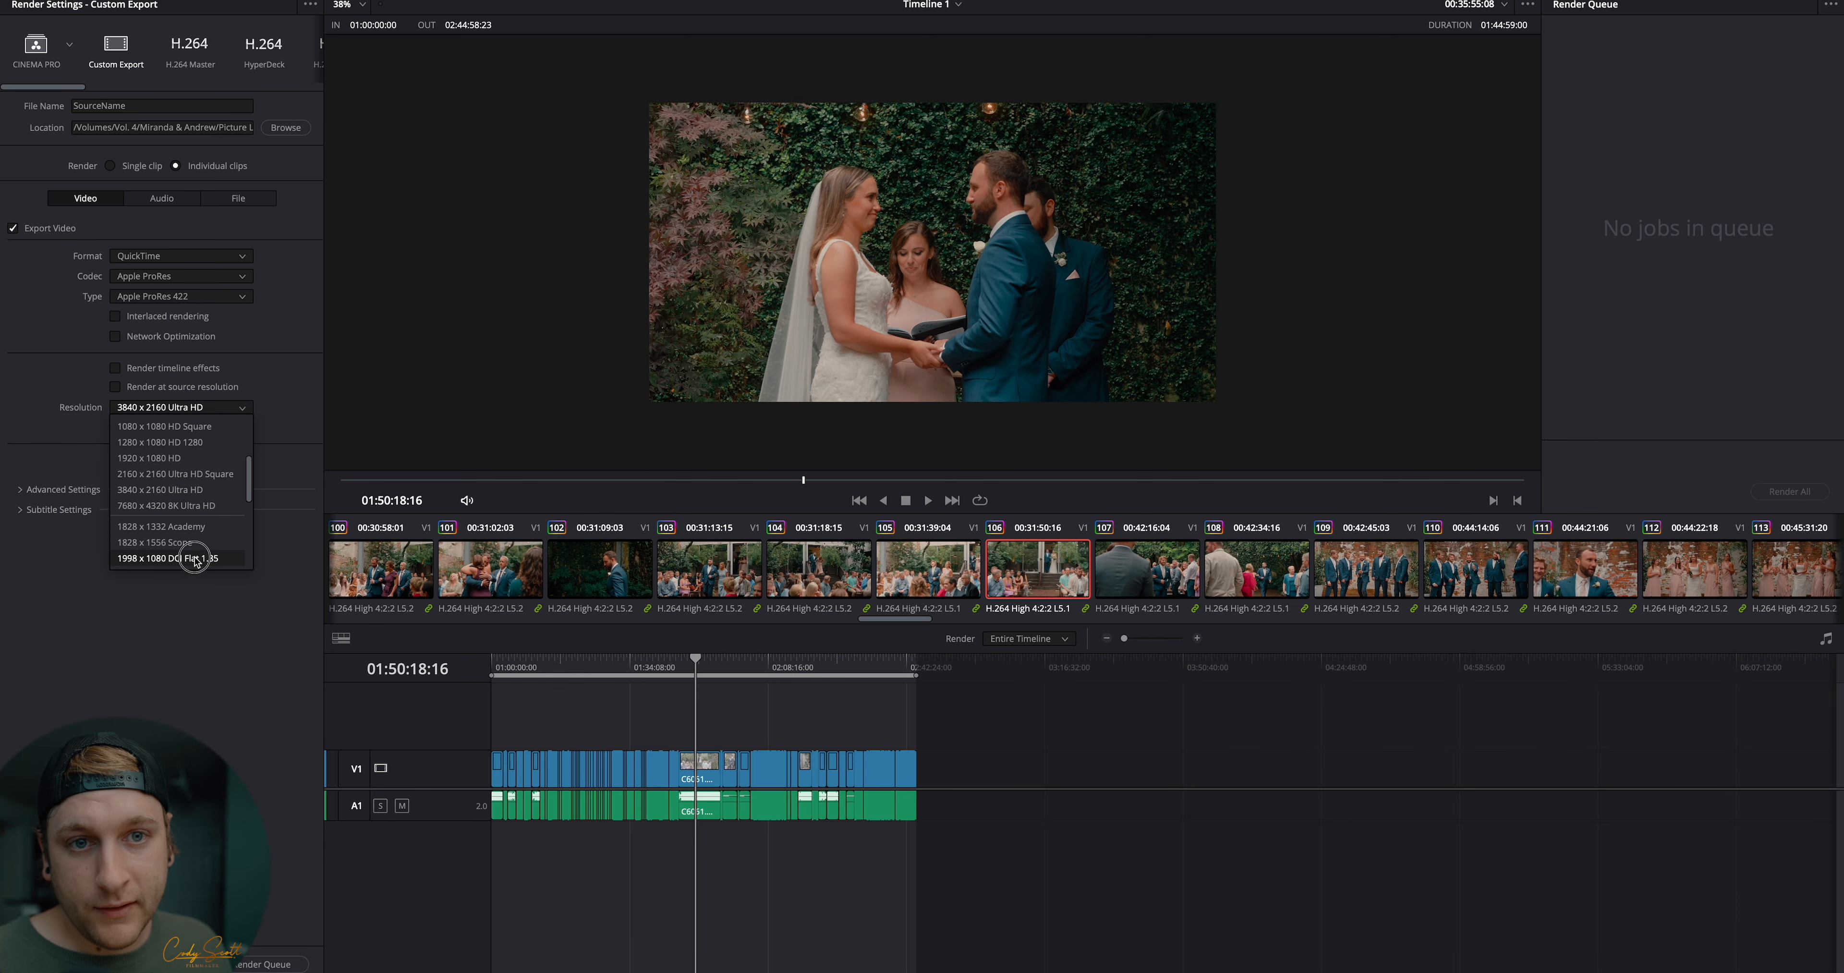
{"action": "left_click_drag", "start_coordinate": [252, 489], "coordinate": [246, 546]}
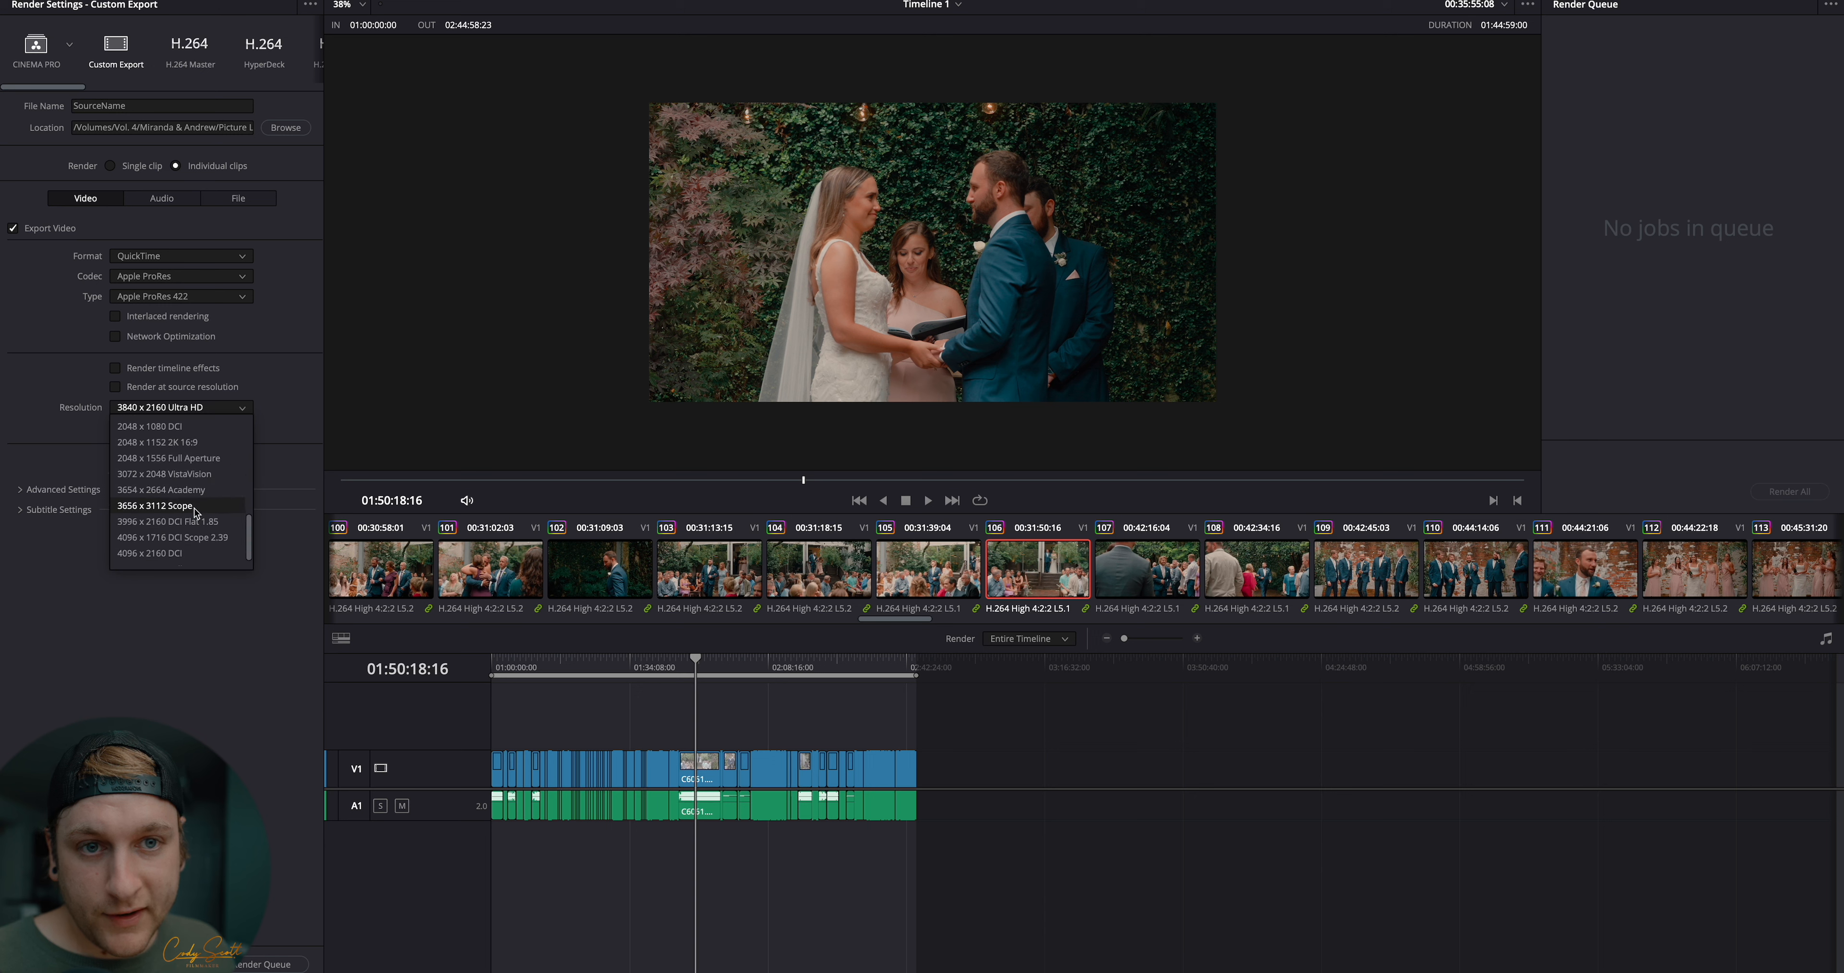
{"action": "left_click", "coordinate": [206, 545]}
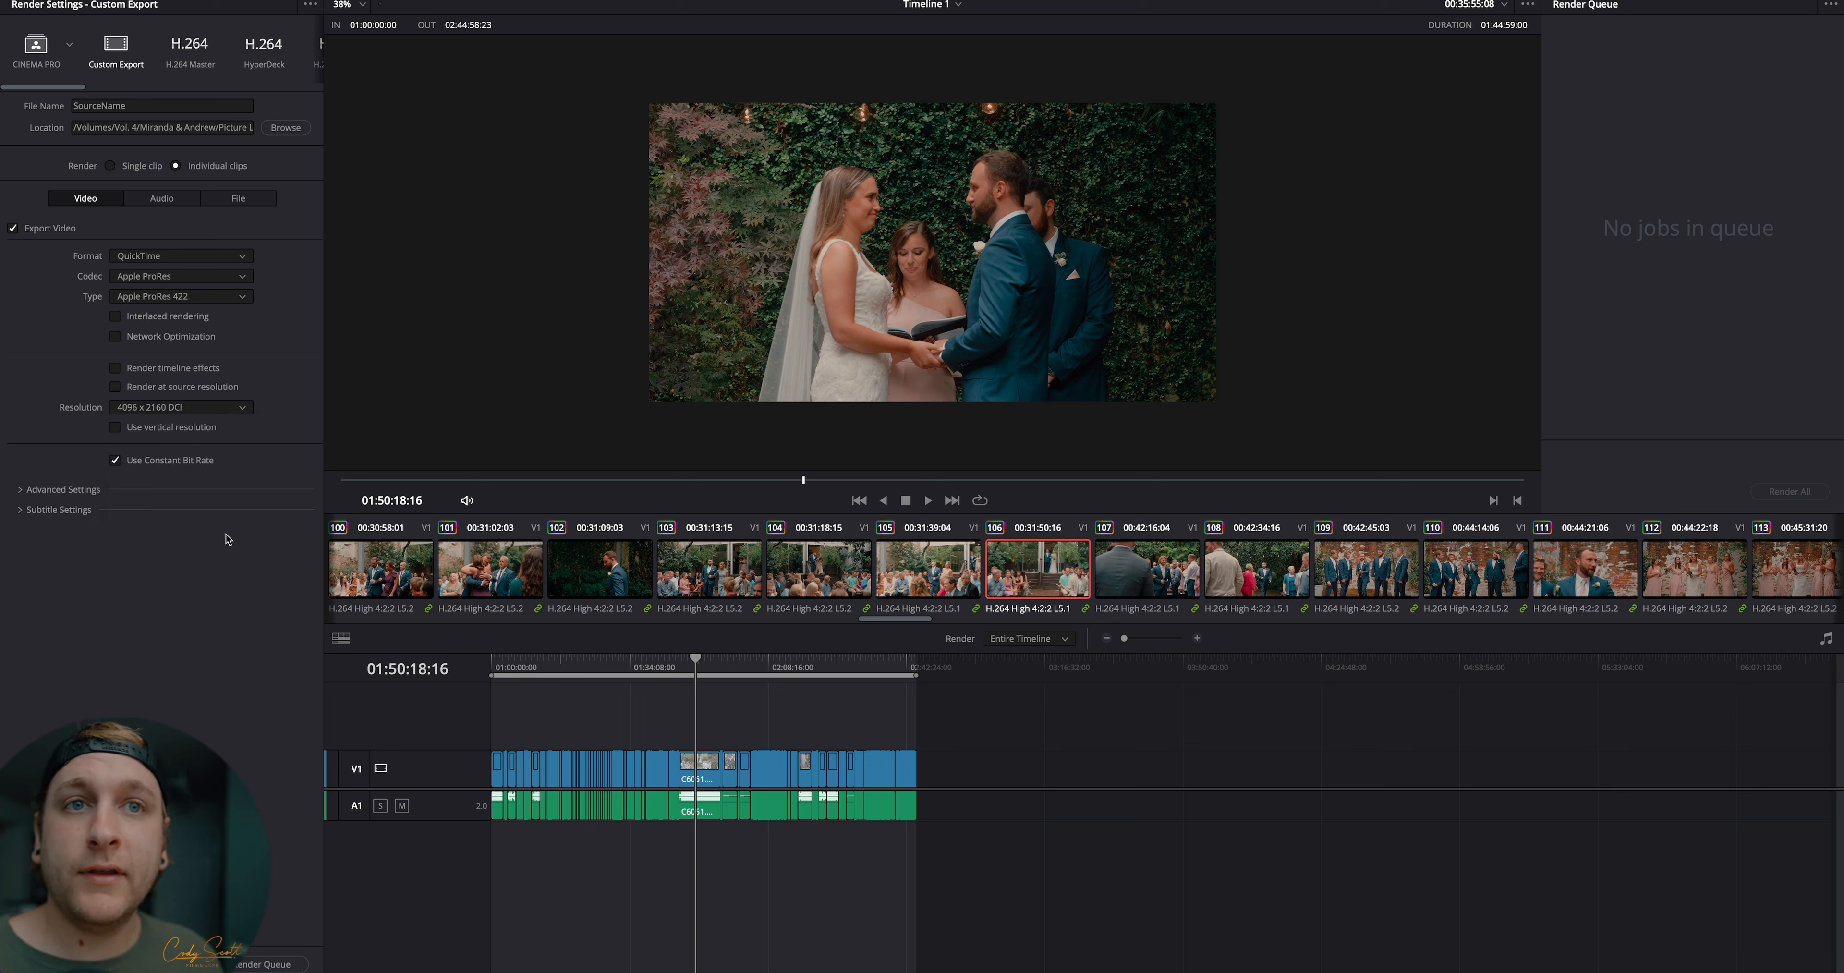
Add the timeline to the render queue as individual clips and start rendering all jobs
{"action": "left_click", "coordinate": [272, 964]}
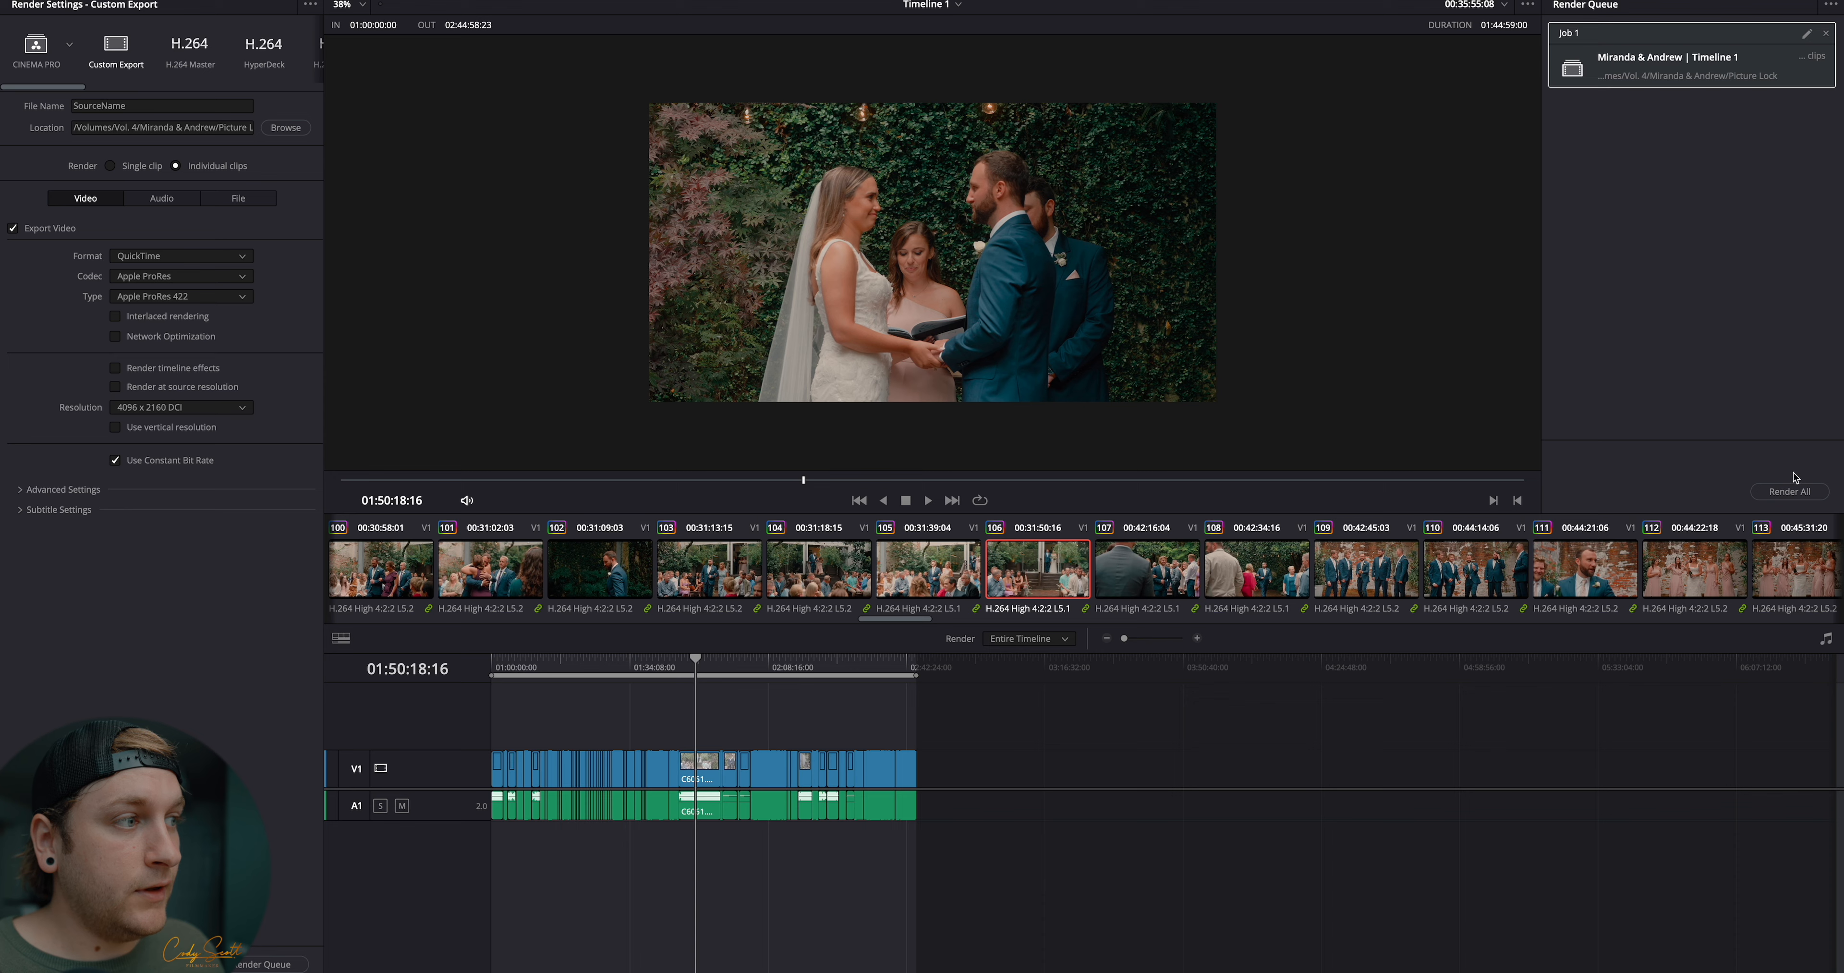
{"action": "left_click", "coordinate": [1791, 491]}
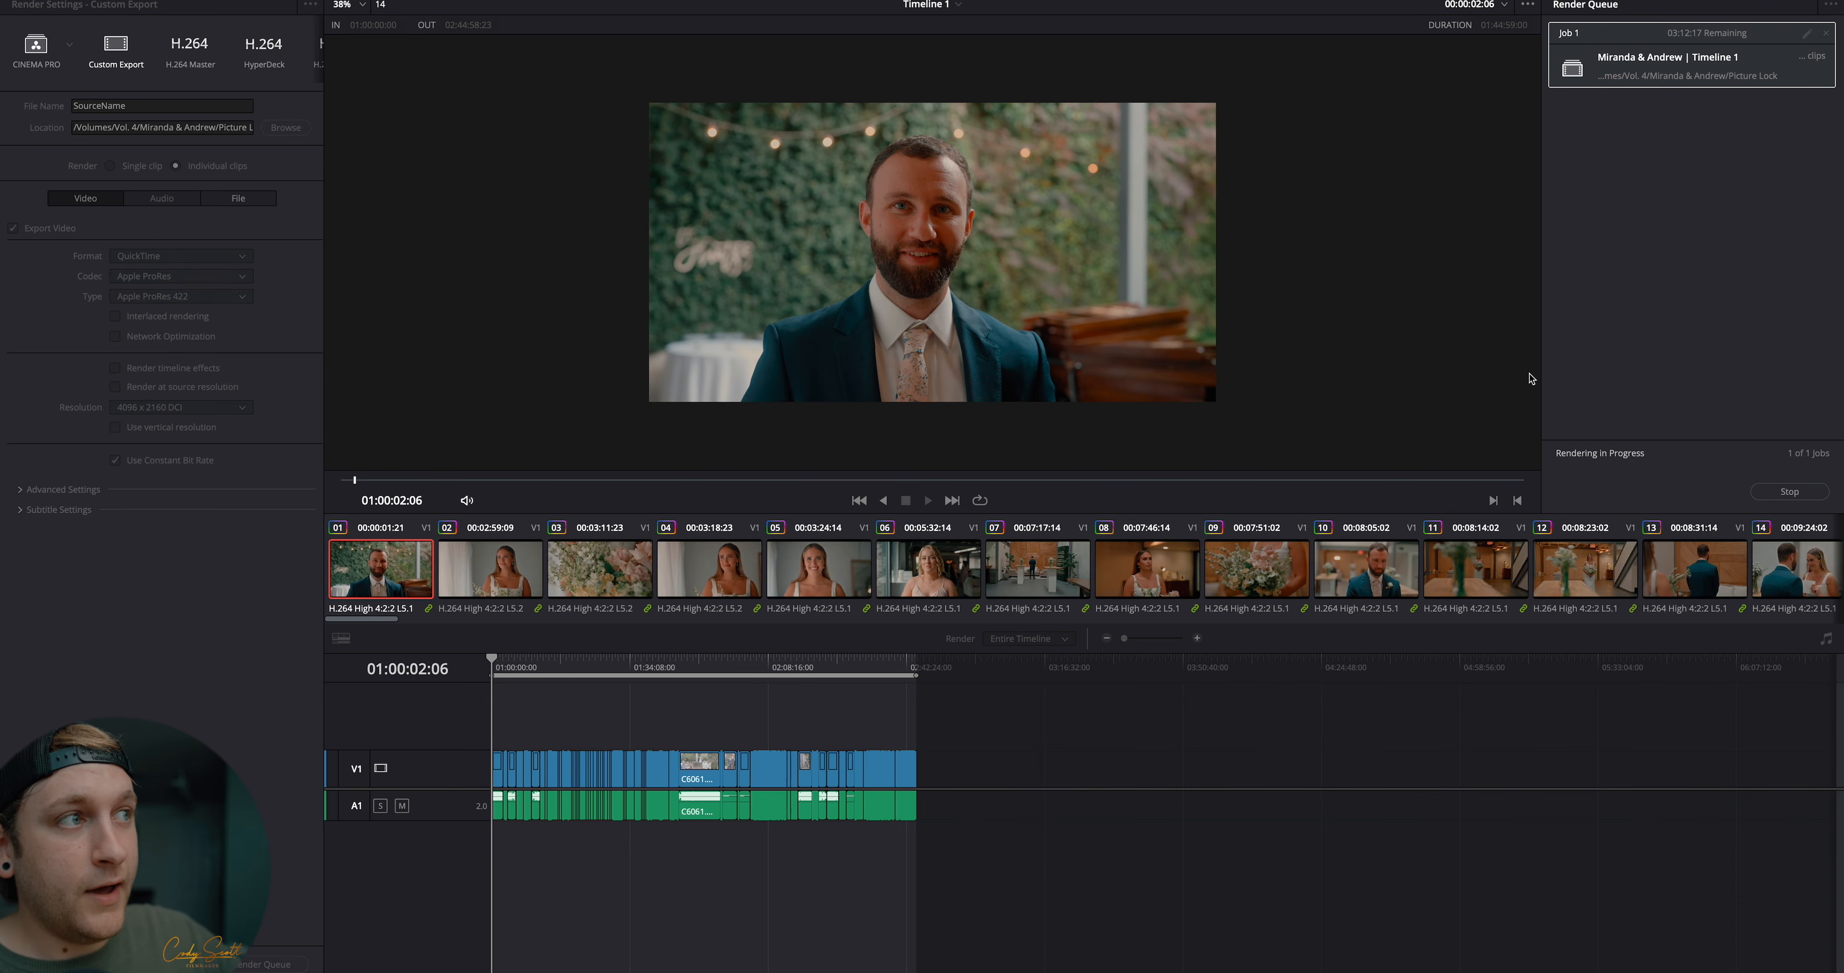